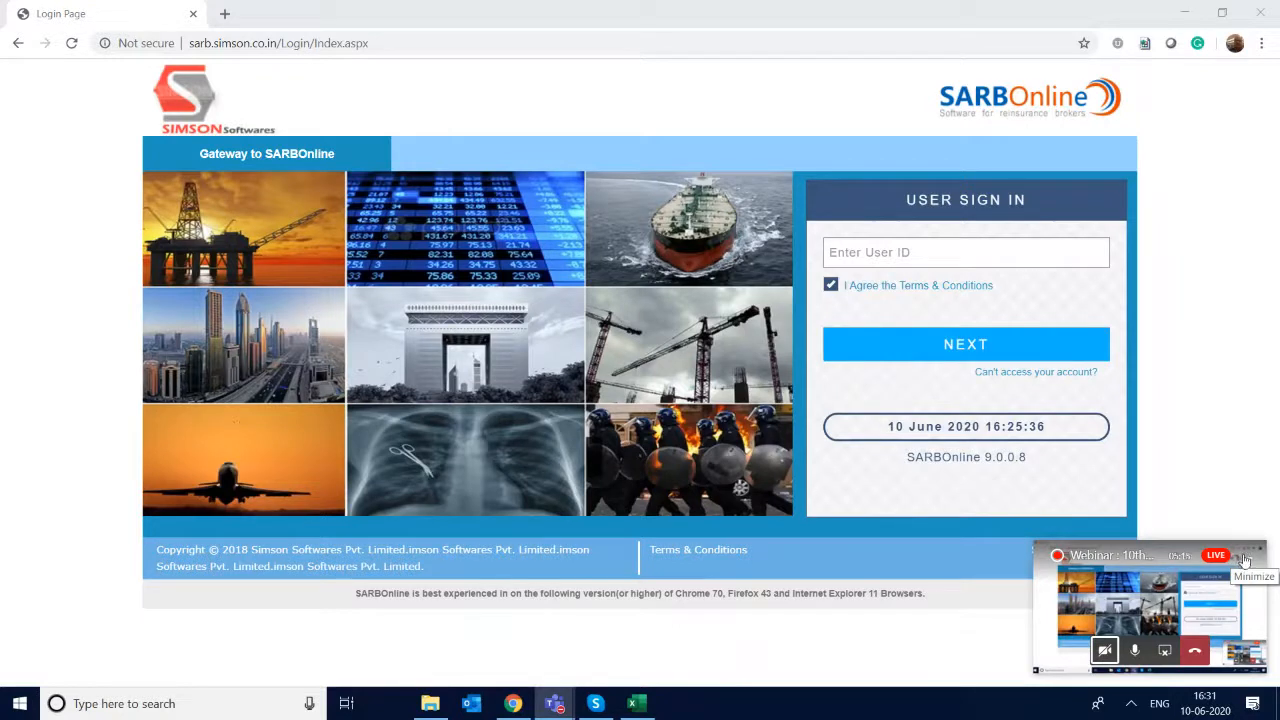
- Sign in with the user ID AppScan and the account password
{"action": "left_click", "coordinate": [1055, 461]}
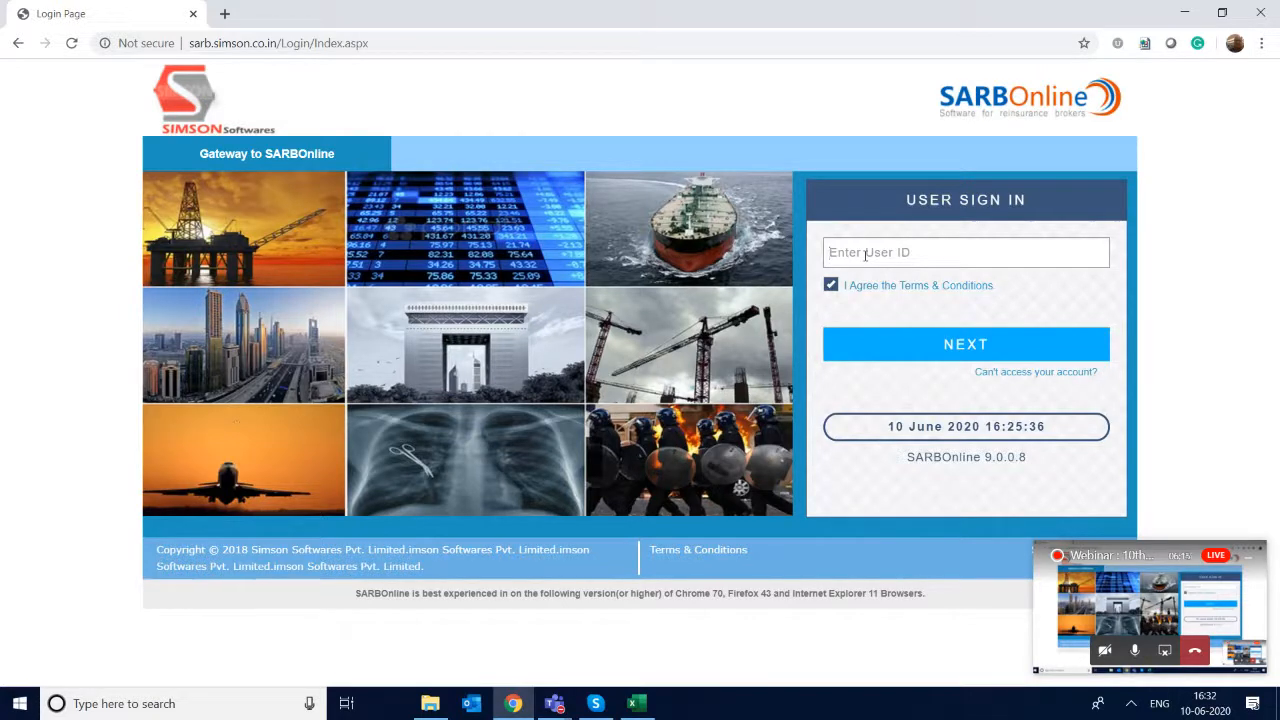
{"action": "type", "text": "AppScan"}
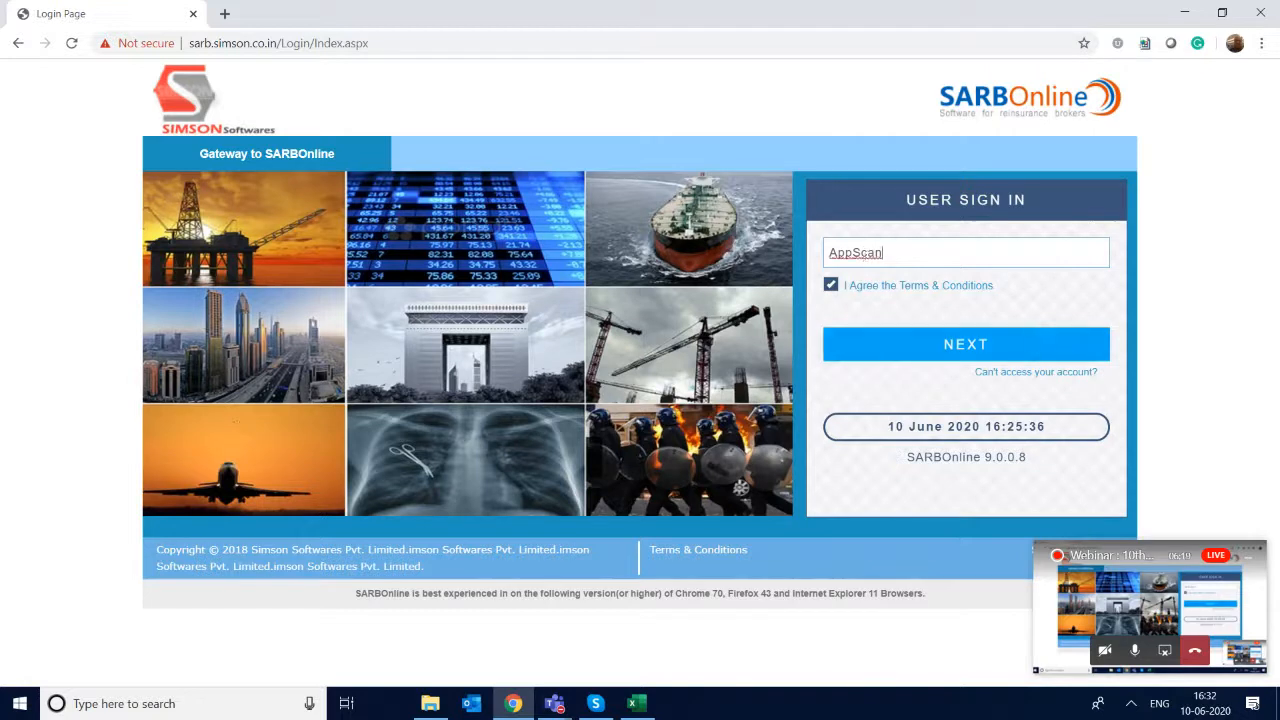
{"action": "key", "text": "Return"}
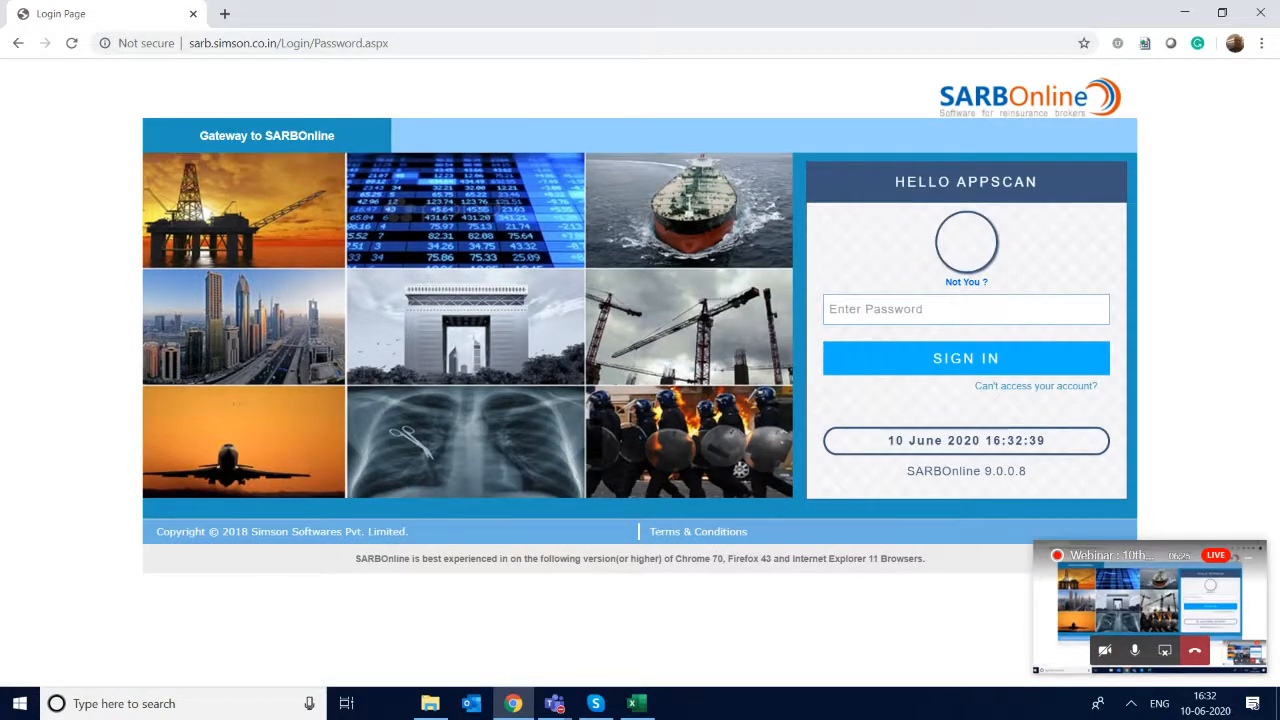
{"action": "type", "text": "•"}
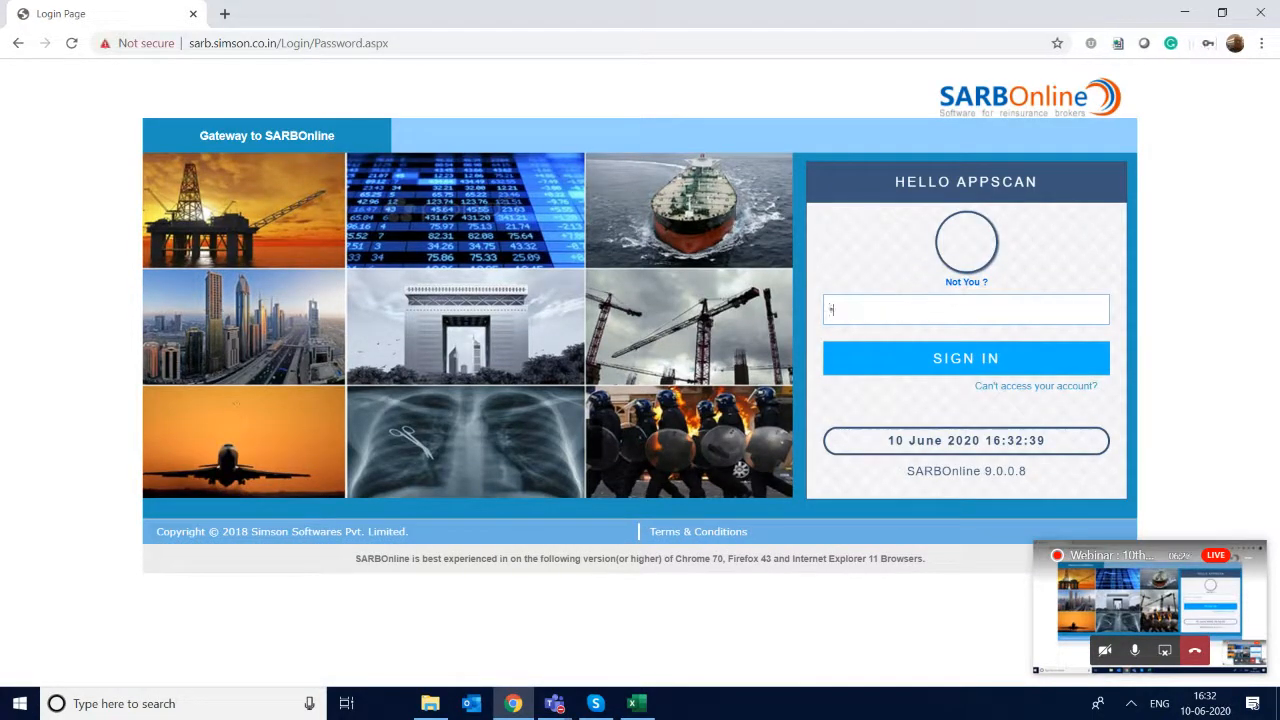
{"action": "key", "text": "BackSpace"}
{"action": "type", "text": "••••••••"}
{"action": "key", "text": "Return"}
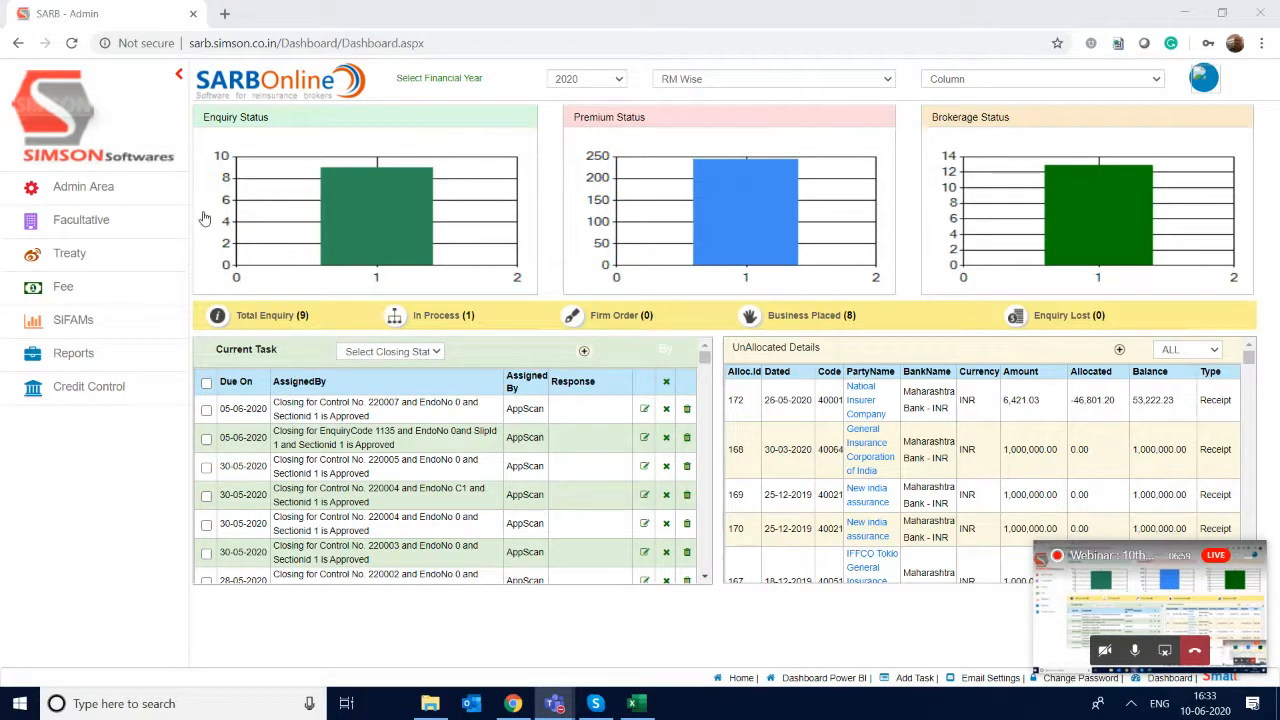
- Open the Upload Slip Template page from the CARM section of the Admin Area
{"action": "left_click", "coordinate": [91, 193]}
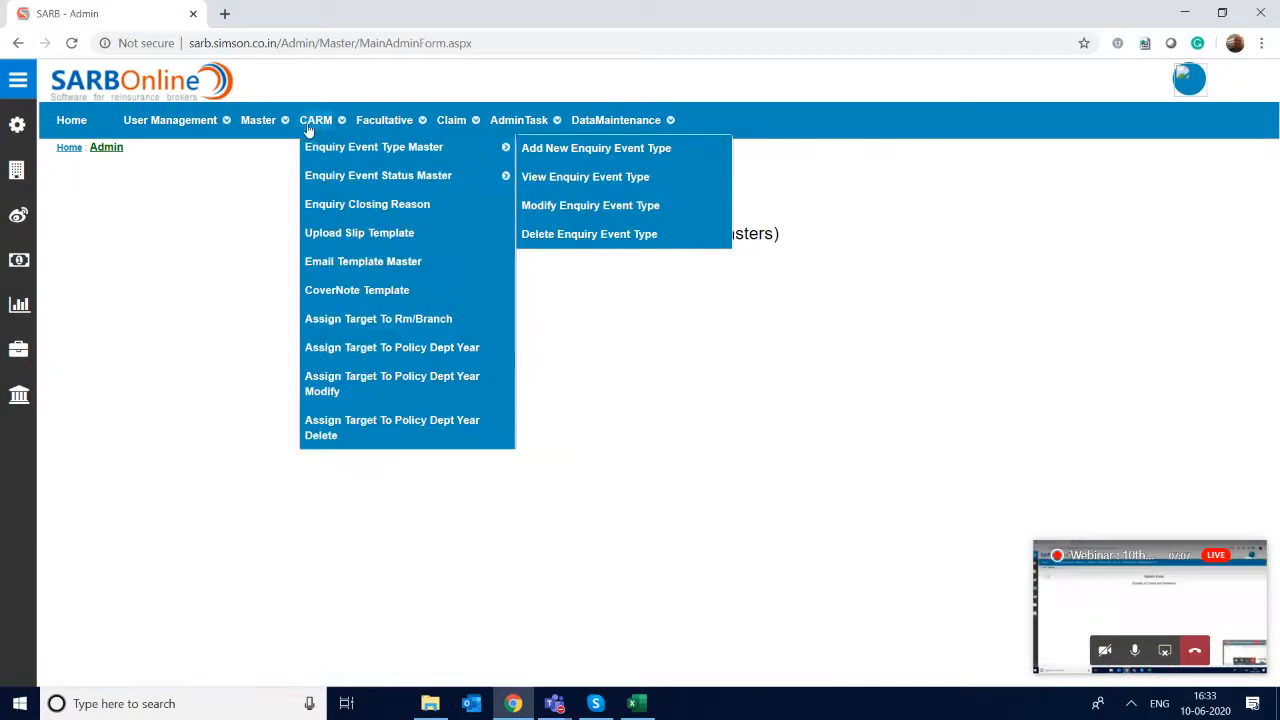
{"action": "mouse_move", "coordinate": [283, 126]}
{"action": "mouse_move", "coordinate": [350, 108]}
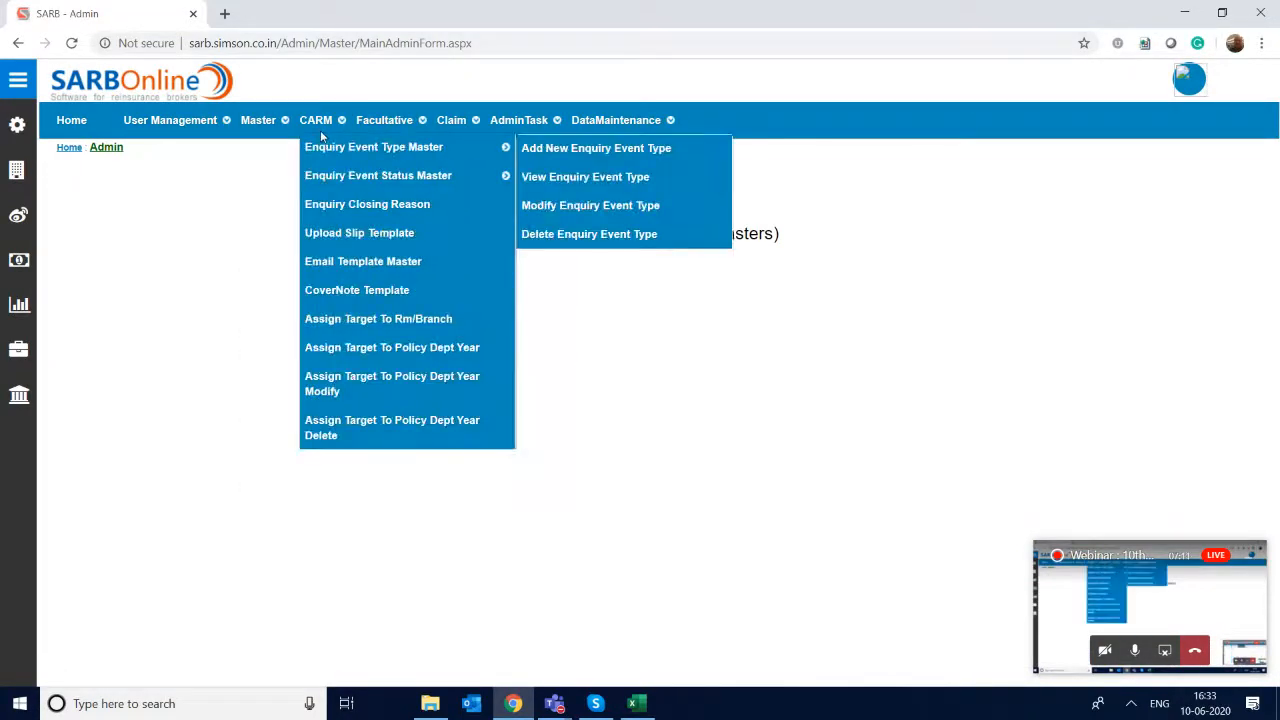
{"action": "left_click", "coordinate": [359, 234]}
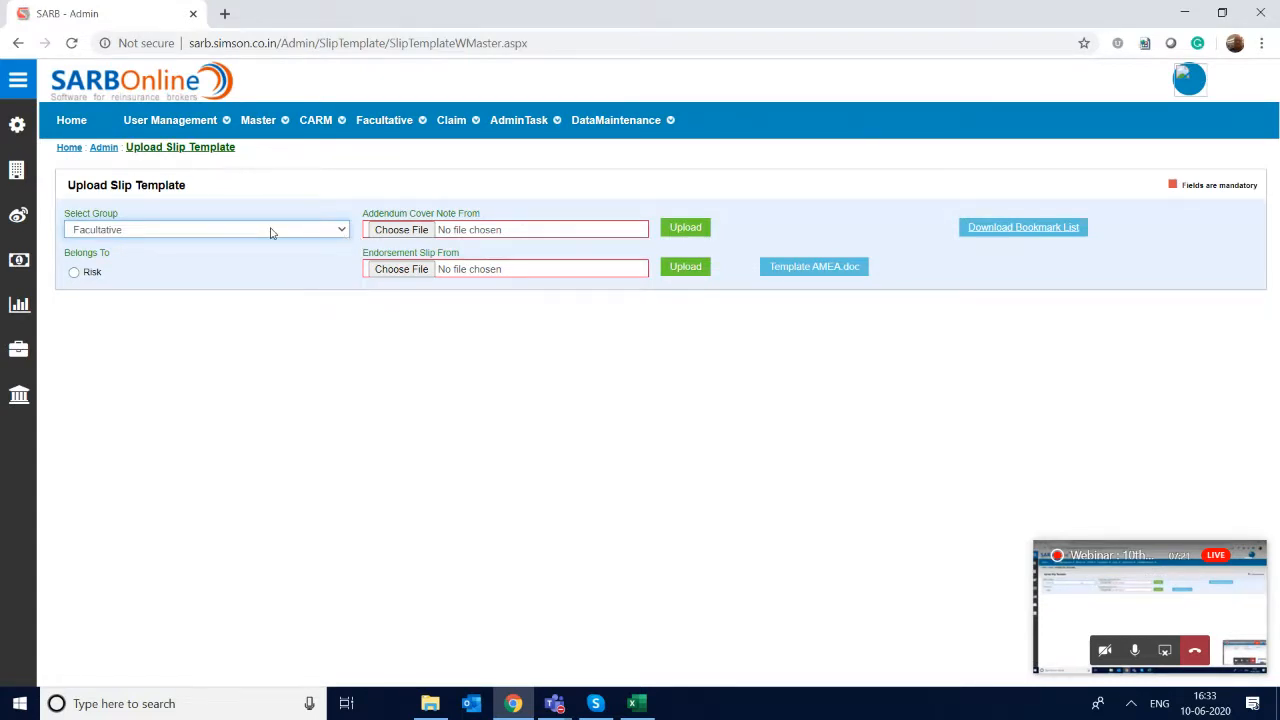
- Choose the Facultative group and list its slip templates by Risk
{"action": "mouse_move", "coordinate": [325, 134]}
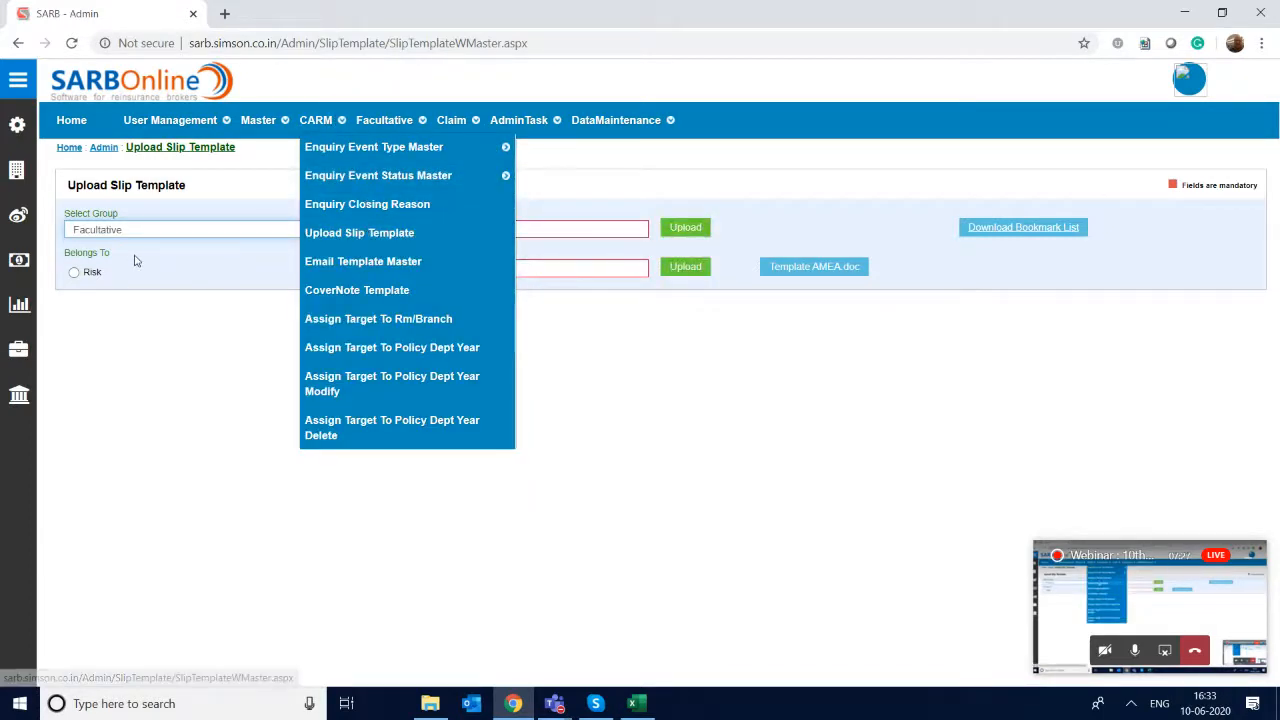
{"action": "left_click", "coordinate": [211, 232]}
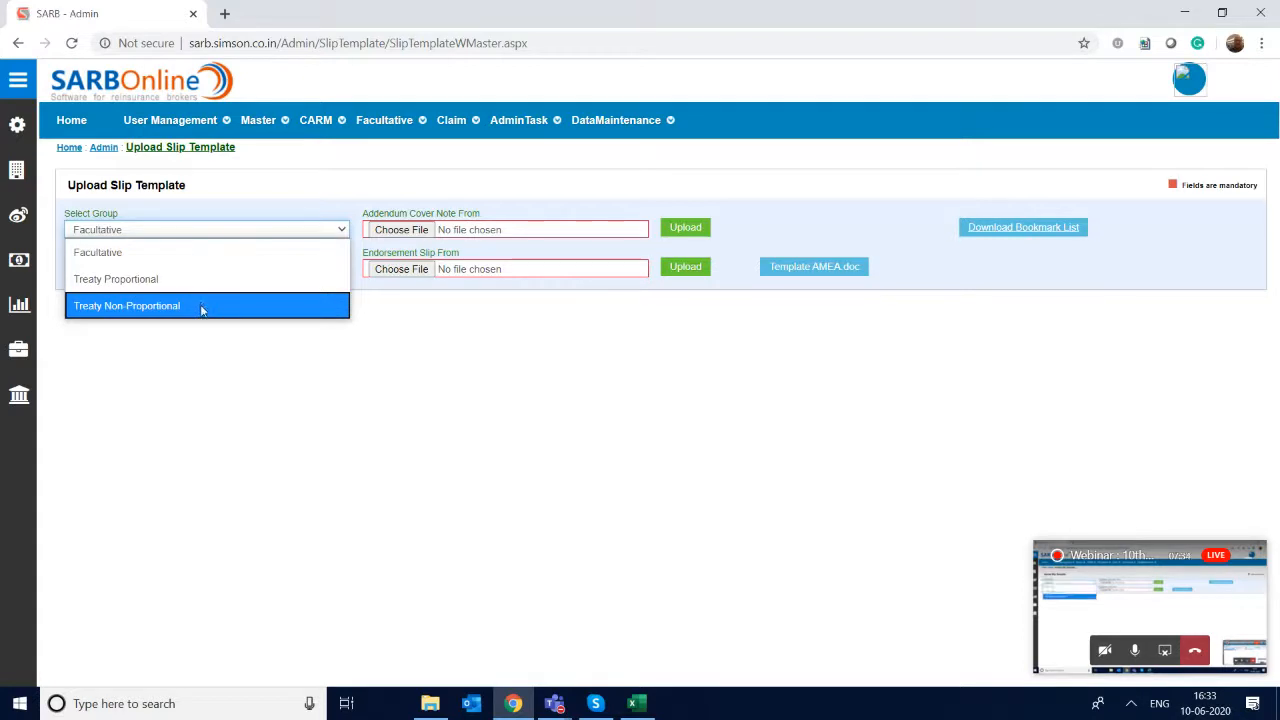
{"action": "left_click", "coordinate": [211, 256]}
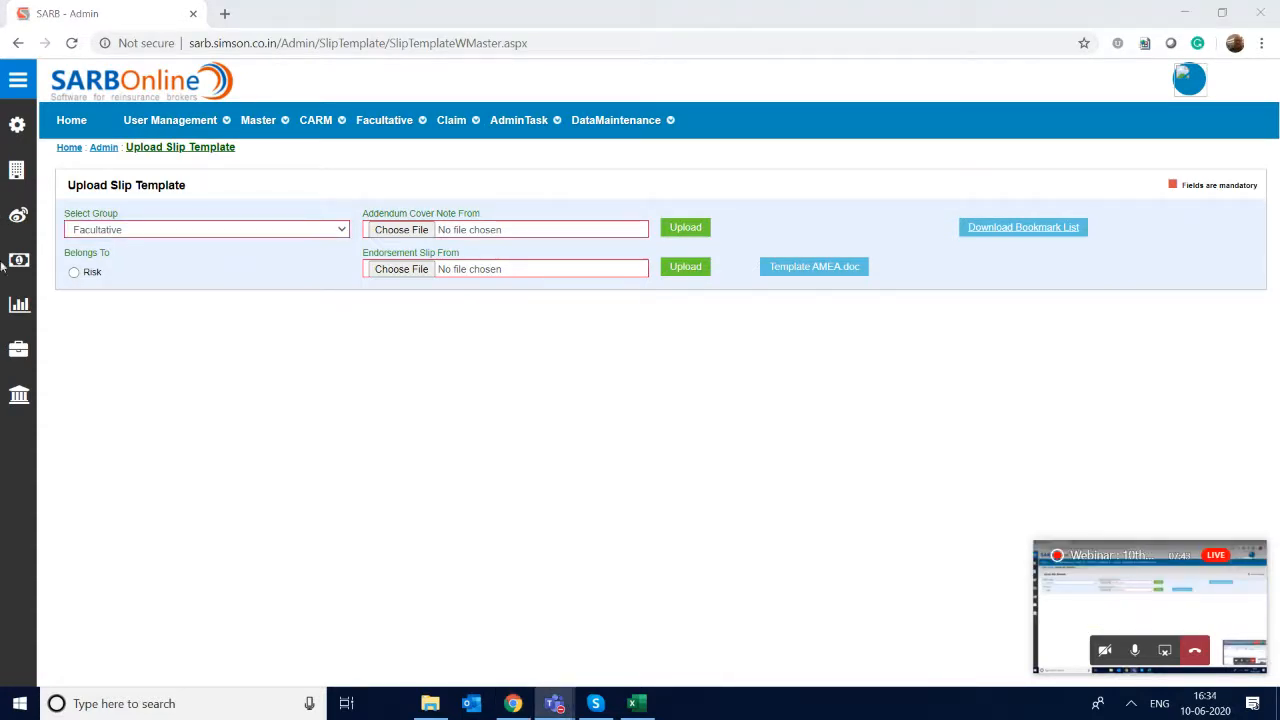
{"action": "left_click", "coordinate": [76, 276]}
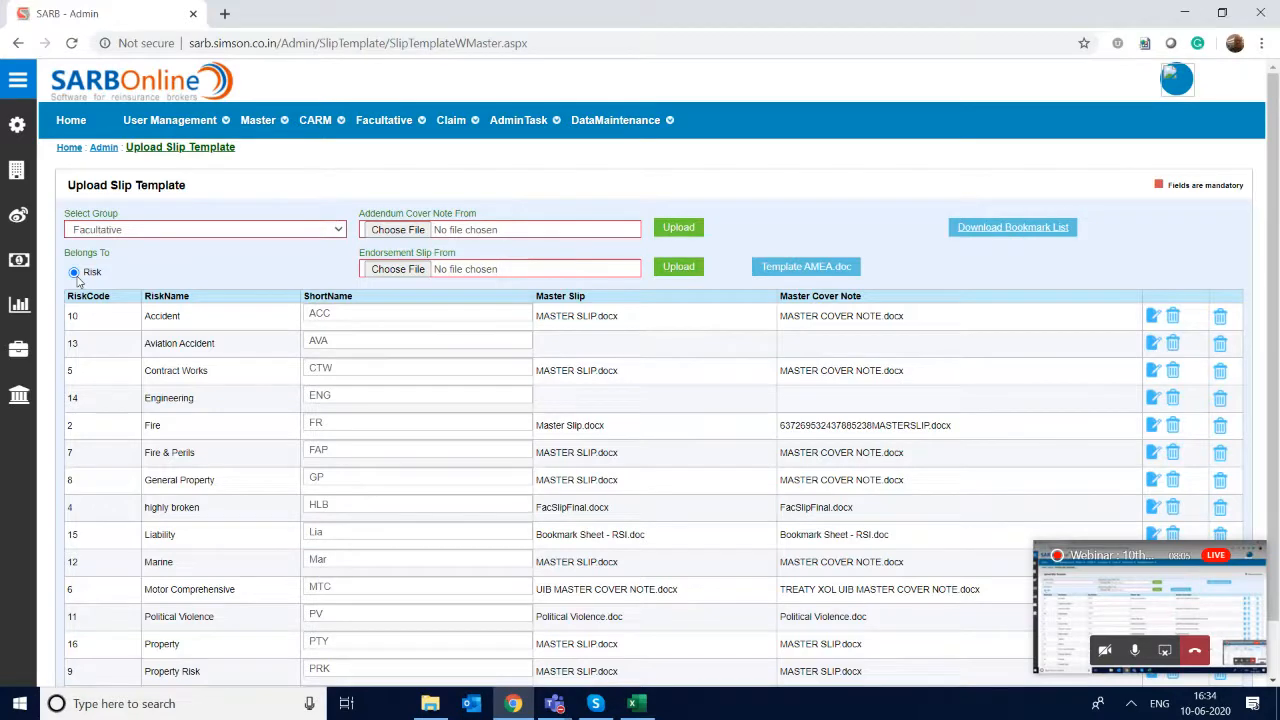
- Examine the Master Slip and Master Cover Note columns of the risk list, dismissing the floating meeting window
{"action": "scroll", "coordinate": [76, 281], "scroll_direction": "down", "scroll_amount": 1}
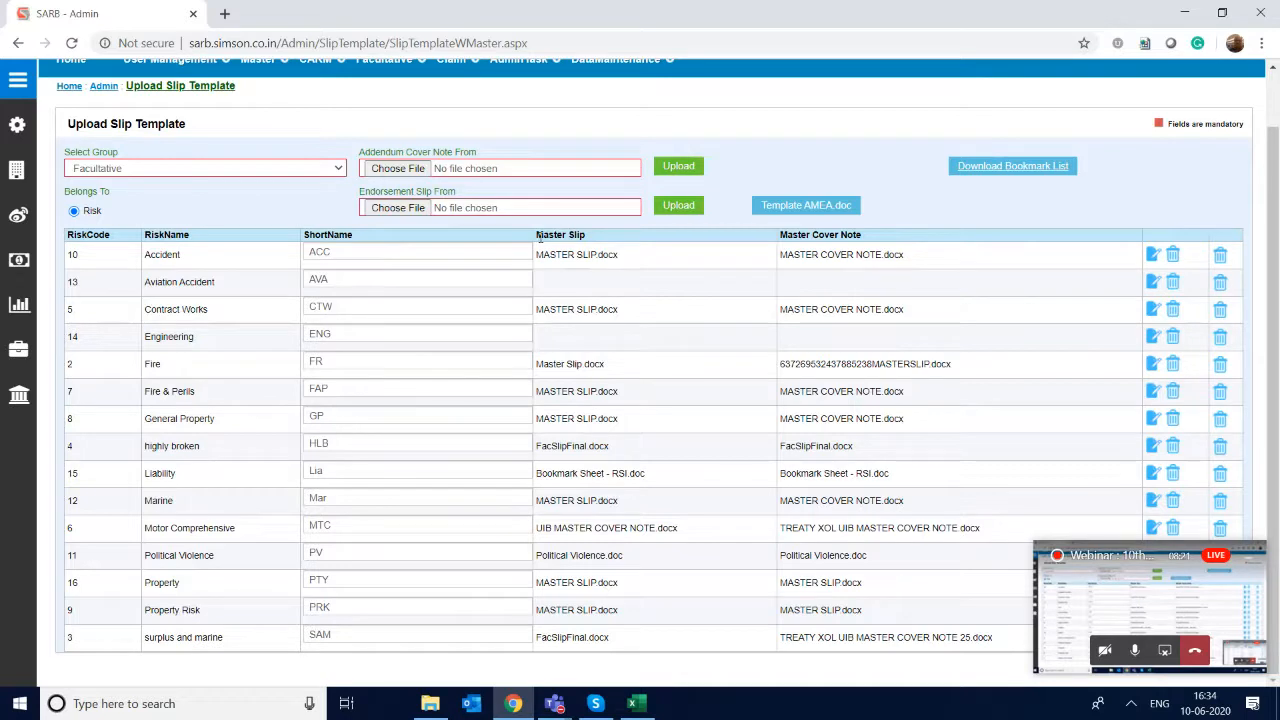
{"action": "left_click_drag", "start_coordinate": [536, 237], "coordinate": [608, 240]}
{"action": "left_click_drag", "start_coordinate": [780, 237], "coordinate": [893, 243]}
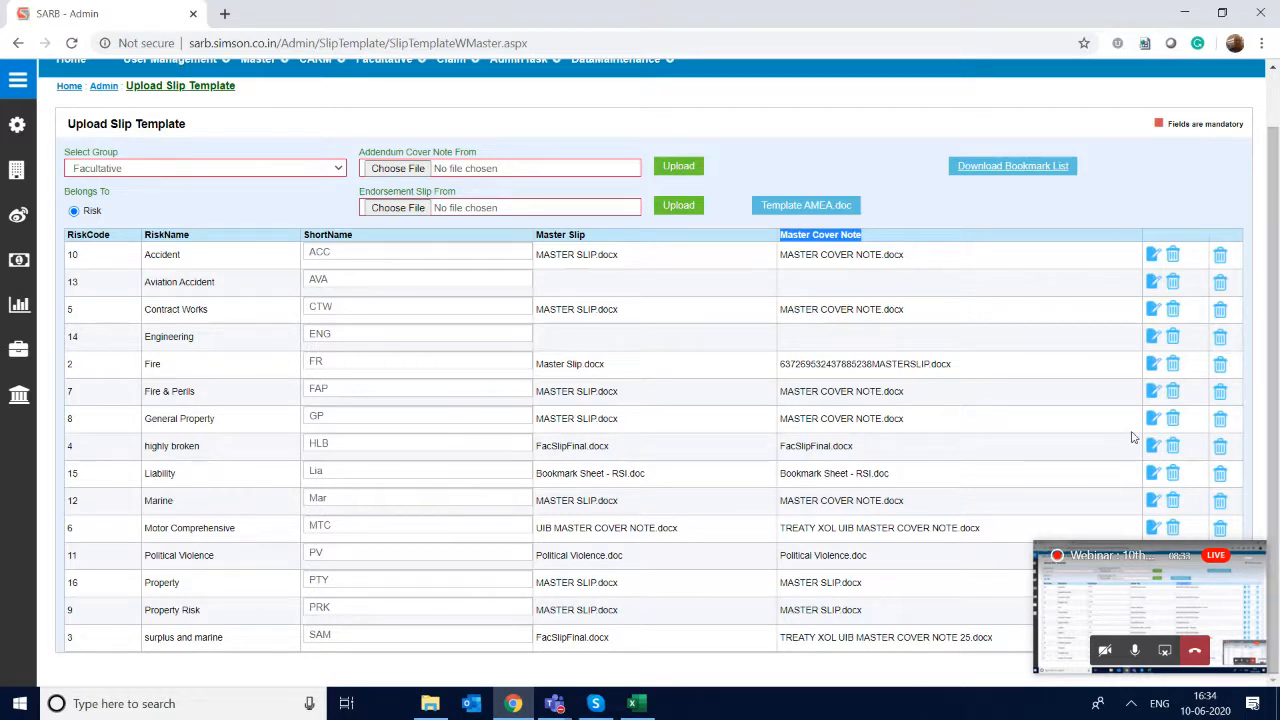
{"action": "left_click", "coordinate": [1248, 563]}
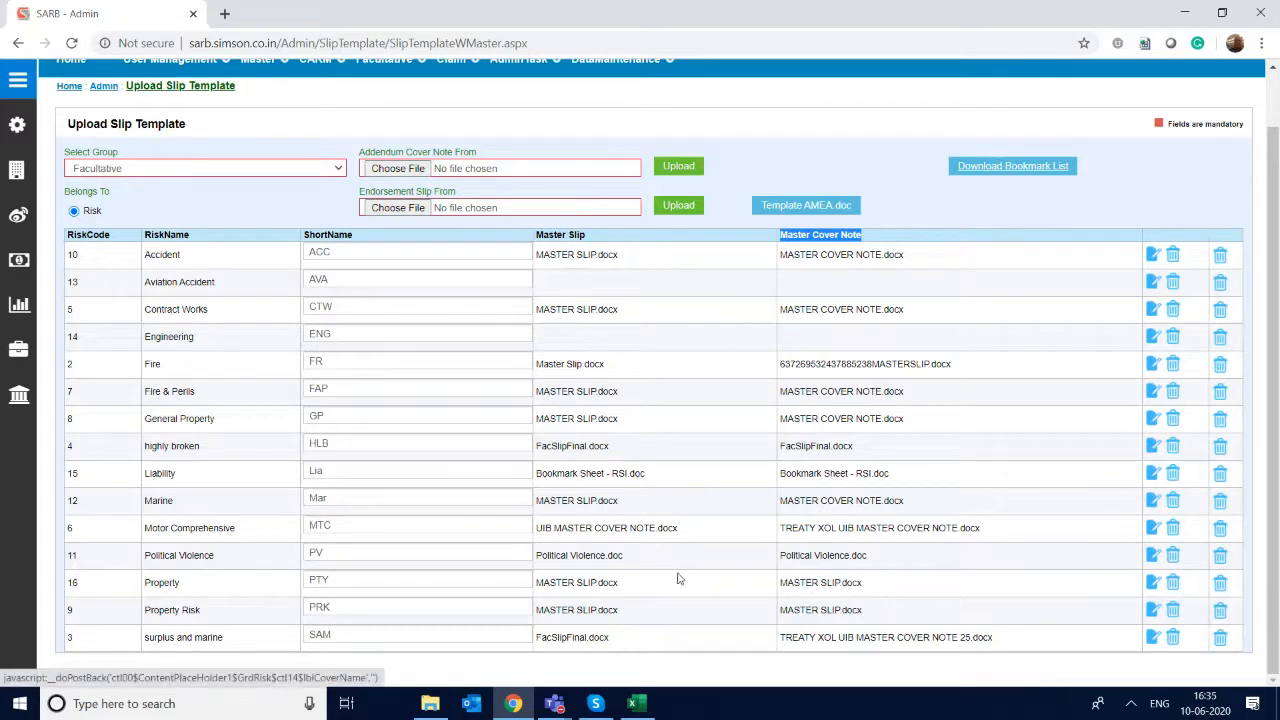
- Download the Property risk's master slip, open it in Word and close it again
{"action": "left_click", "coordinate": [581, 593]}
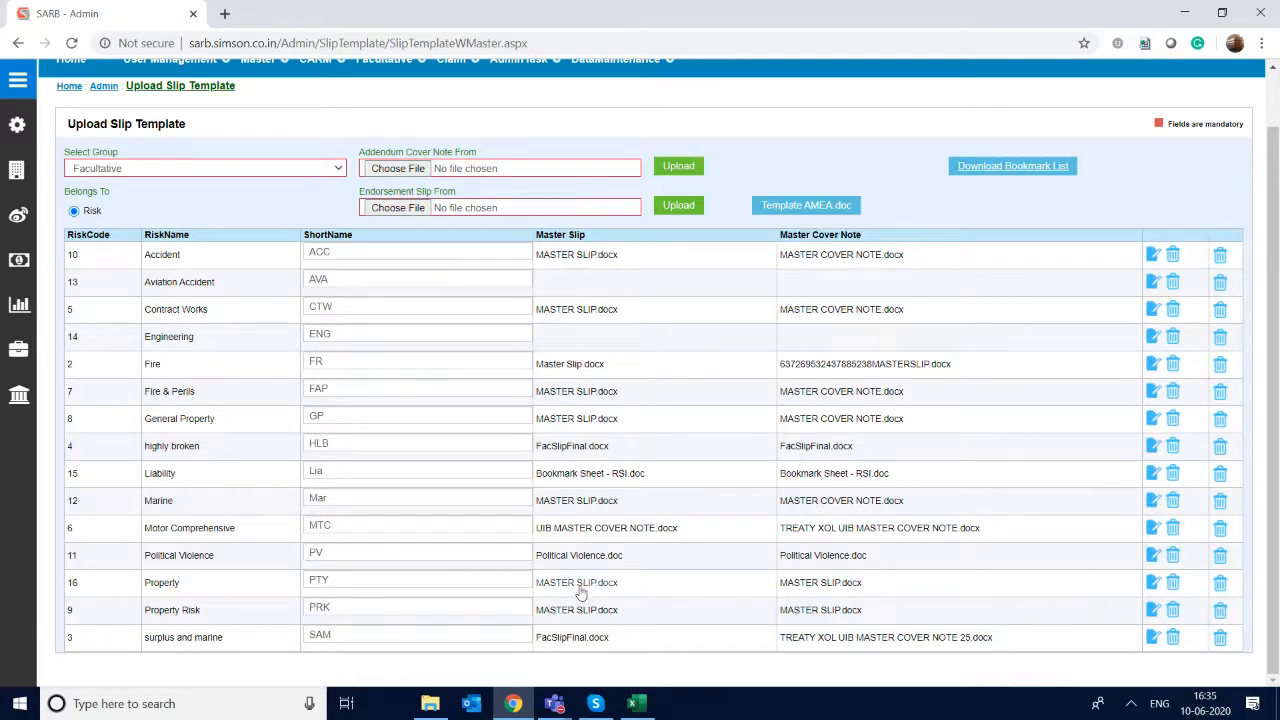
{"action": "left_click", "coordinate": [578, 592]}
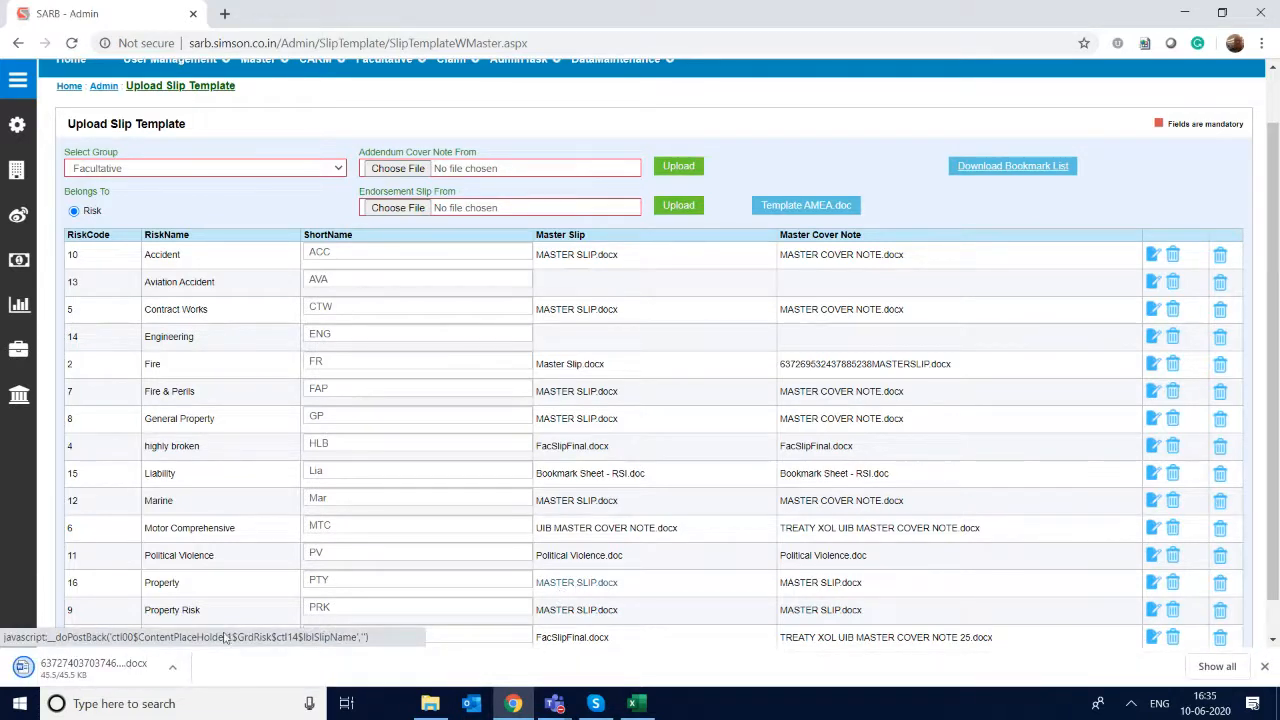
{"action": "left_click", "coordinate": [86, 672]}
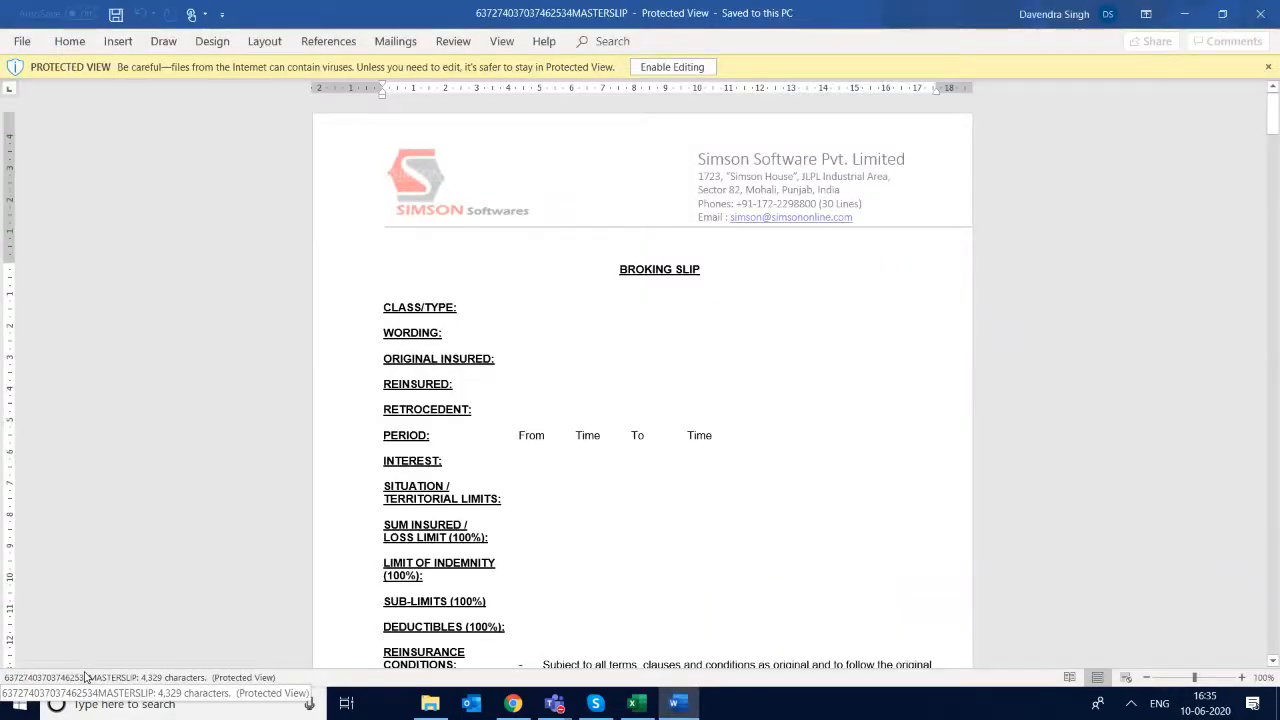
{"action": "left_click", "coordinate": [1259, 13]}
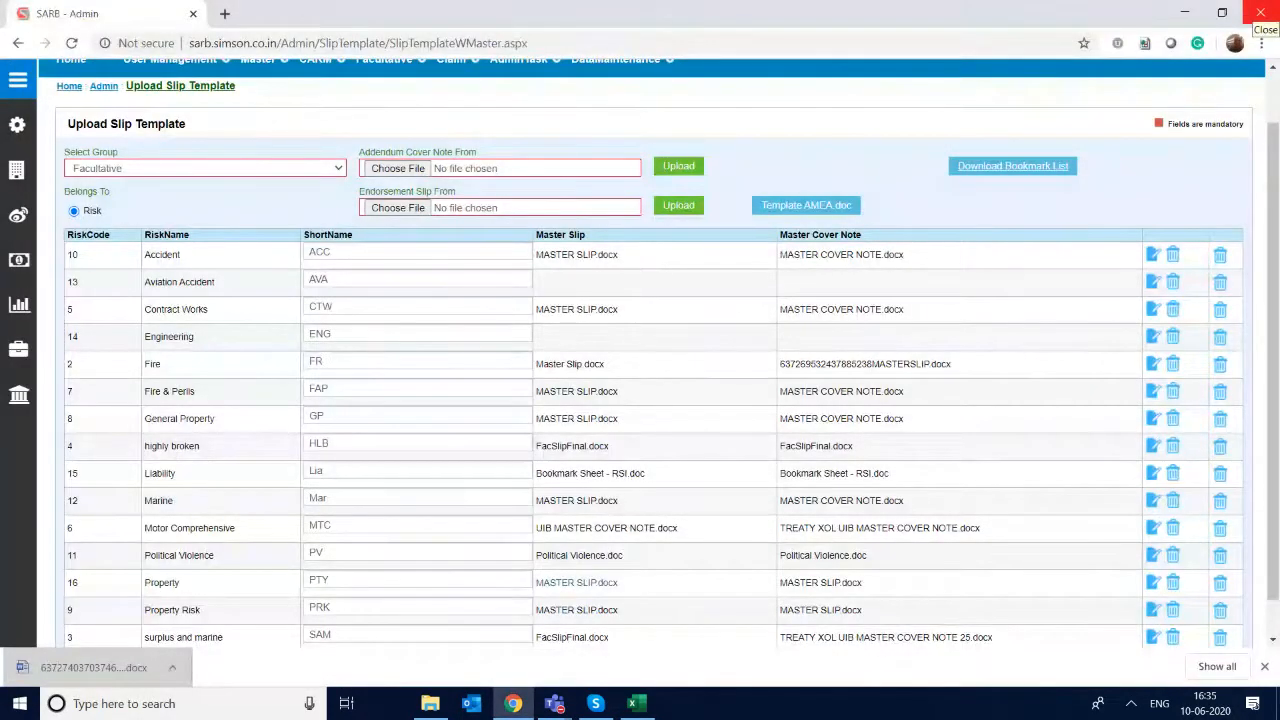
- Delete the master slip template assigned to the Property risk
{"action": "left_click", "coordinate": [1173, 582]}
{"action": "left_click", "coordinate": [721, 135]}
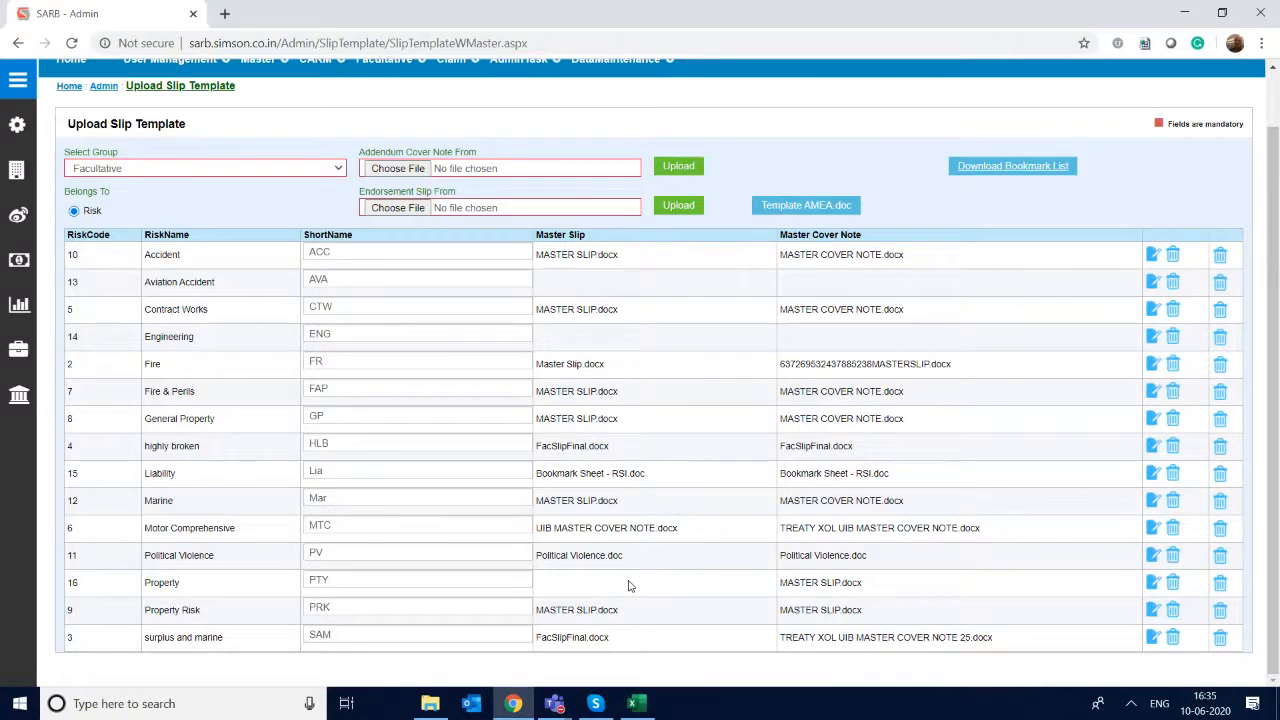
- Open the folder e:\Softwares\SARBOnline\Customer Docs in File Explorer through the Run dialog
{"action": "key", "text": "super+r"}
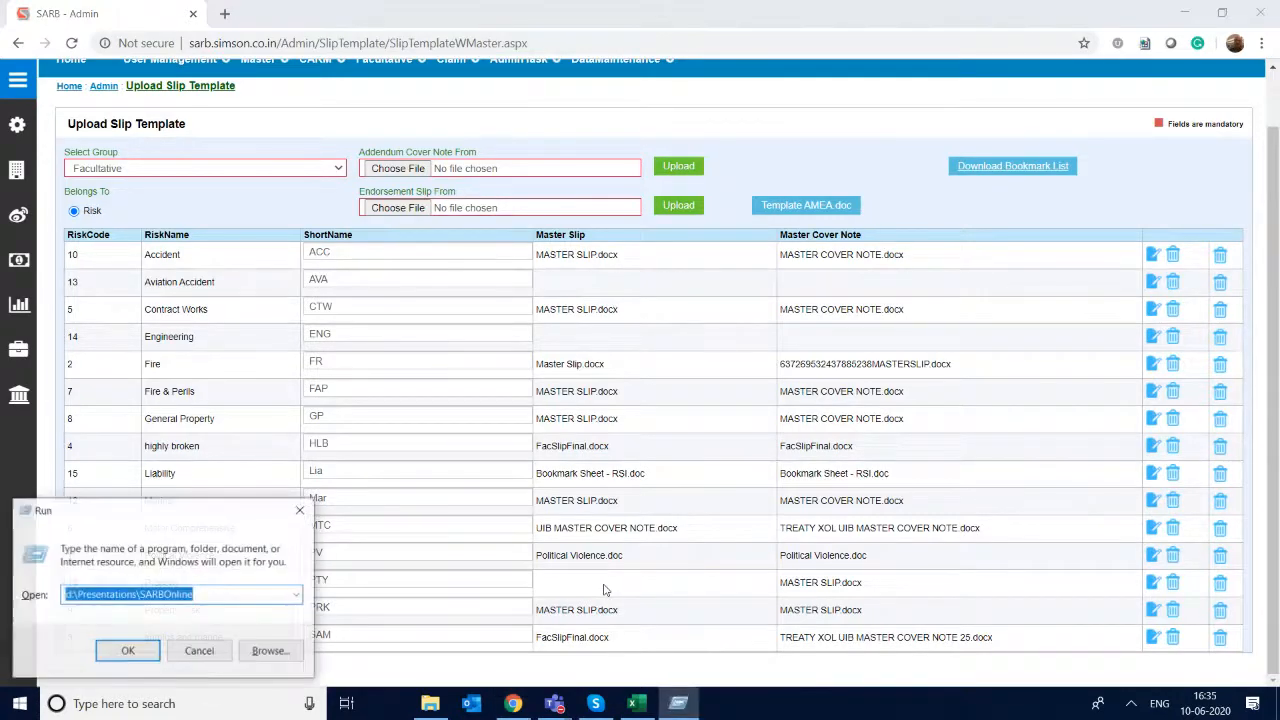
{"action": "type", "text": "e:\\"}
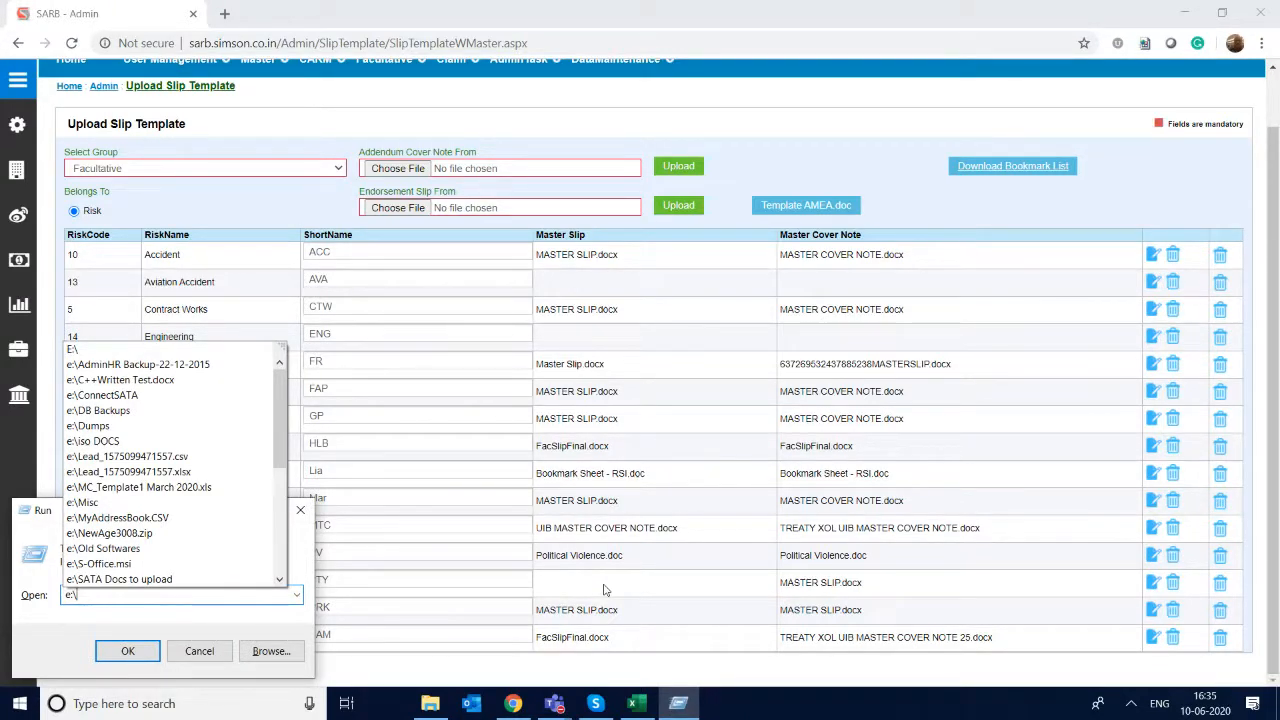
{"action": "type", "text": "S"}
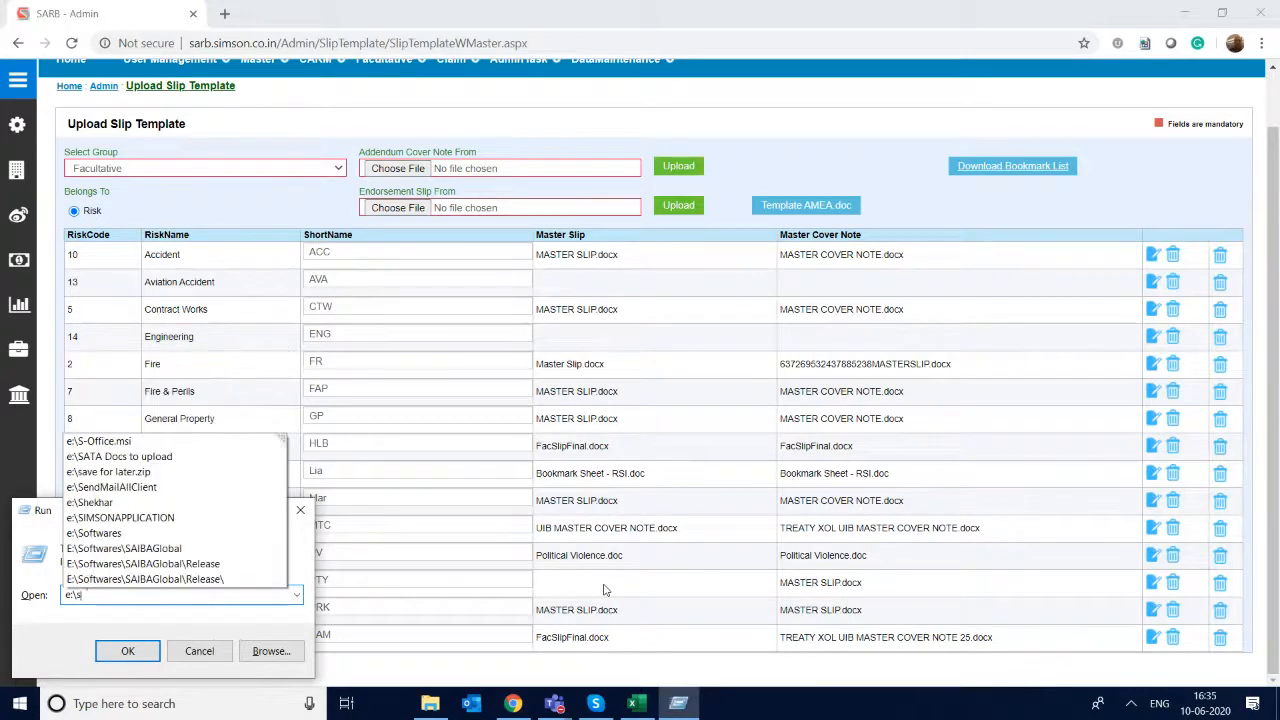
{"action": "key", "text": "Down"}
{"action": "key", "text": "Down"}
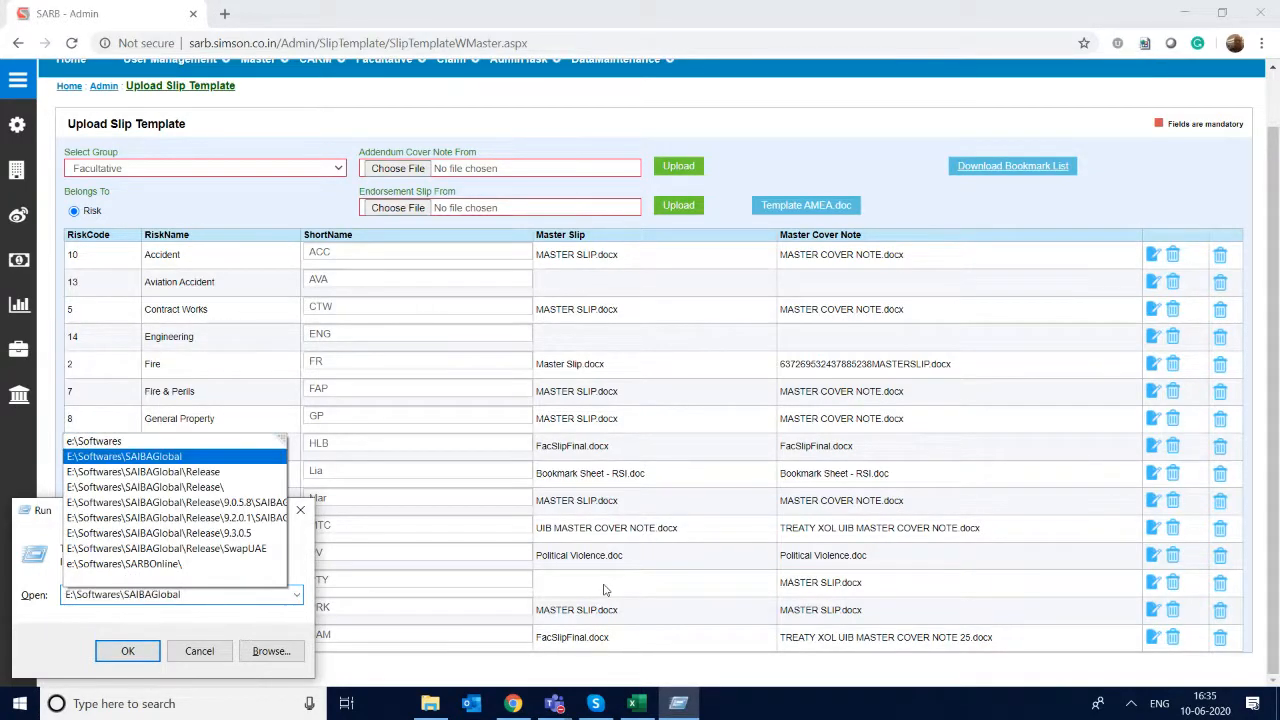
{"action": "key", "text": "Up"}
{"action": "type", "text": "\\"}
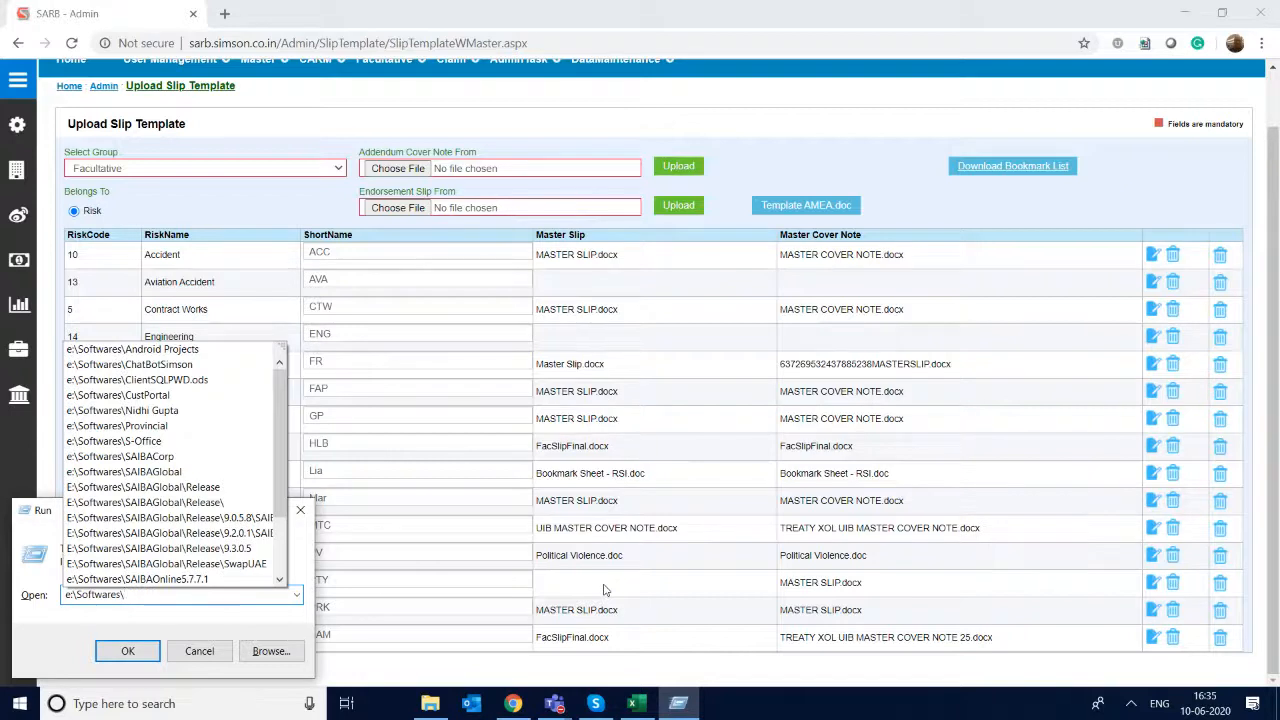
{"action": "type", "text": "sar"}
{"action": "key", "text": "Down"}
{"action": "key", "text": "Down"}
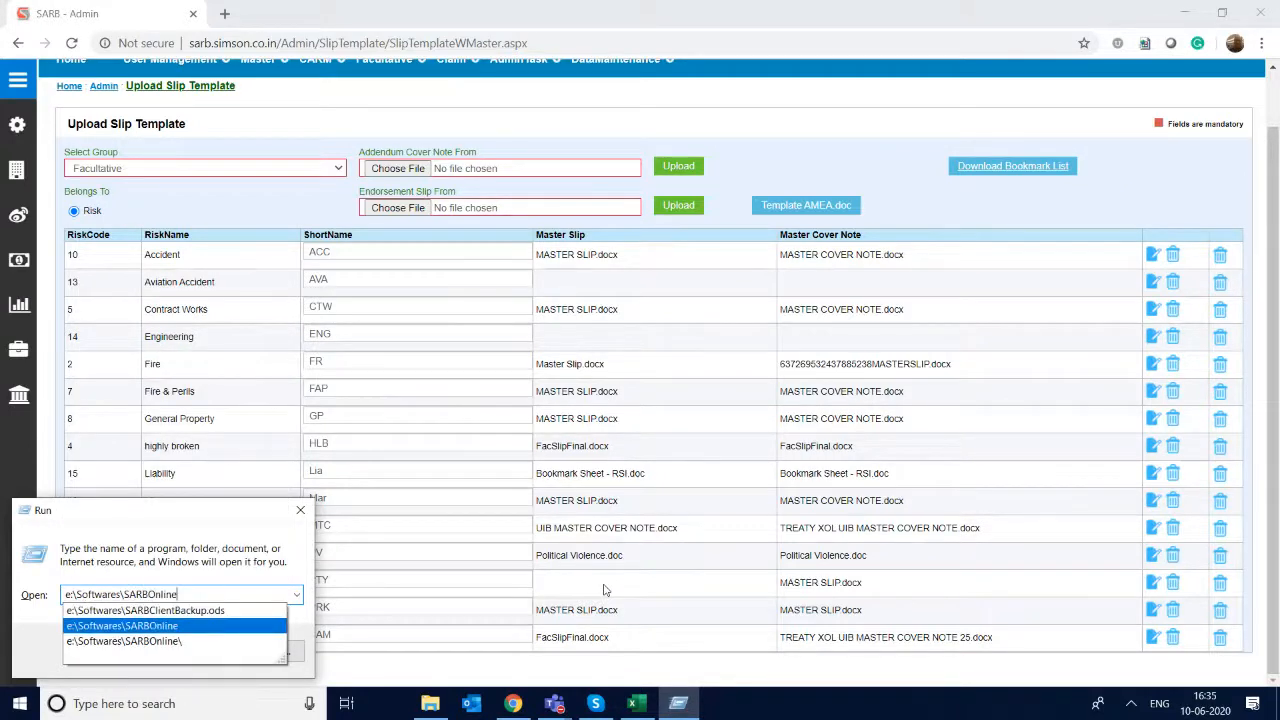
{"action": "key", "text": "Down"}
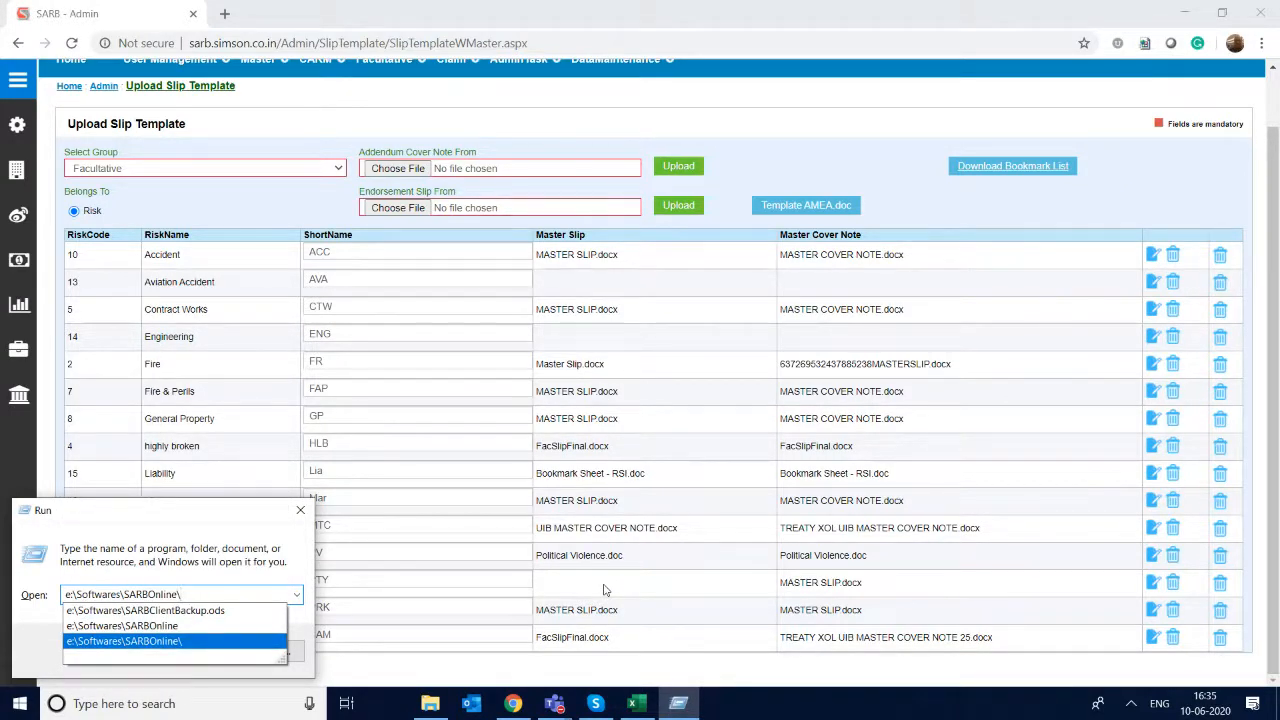
{"action": "type", "text": "cu"}
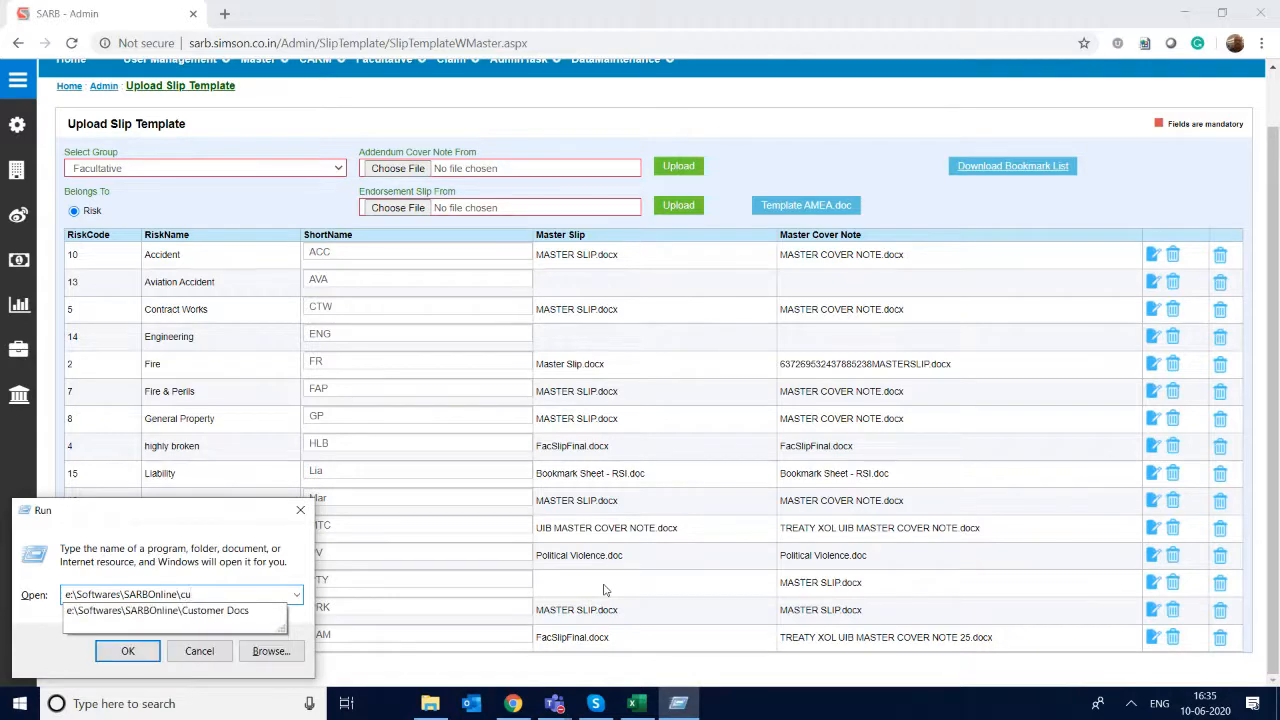
{"action": "key", "text": "Down"}
{"action": "type", "text": "\\"}
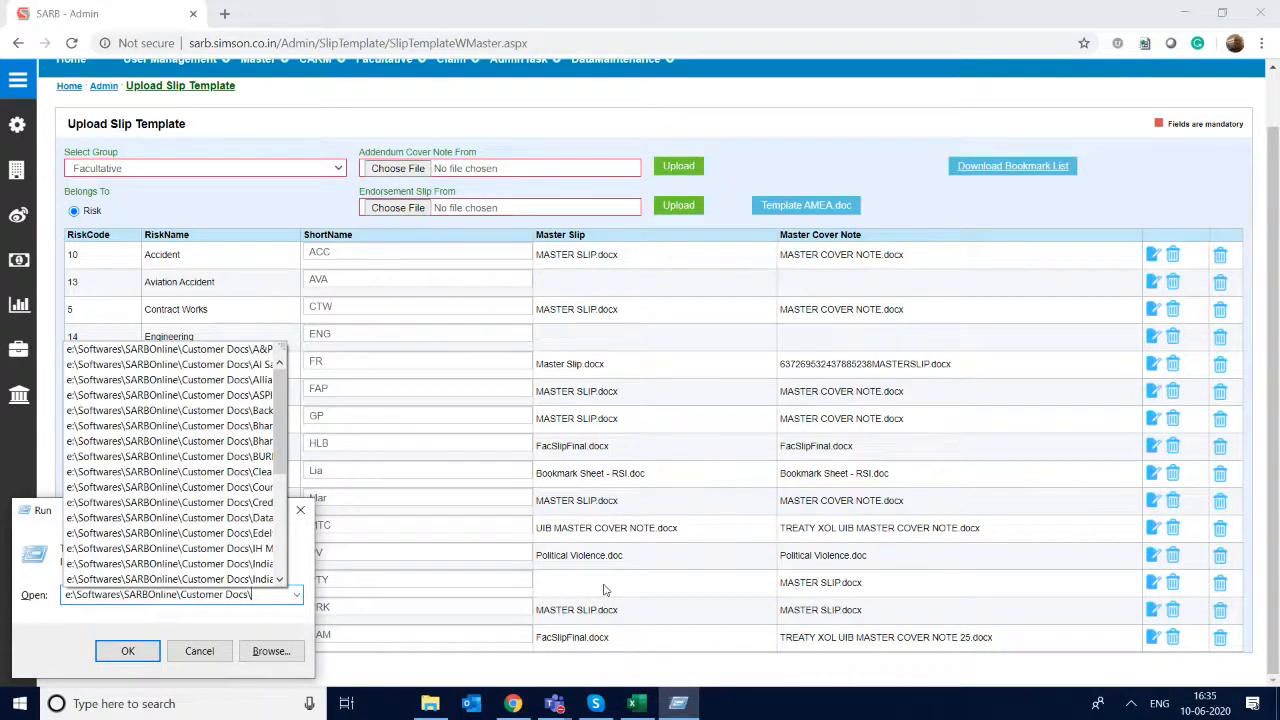
{"action": "key", "text": "Return"}
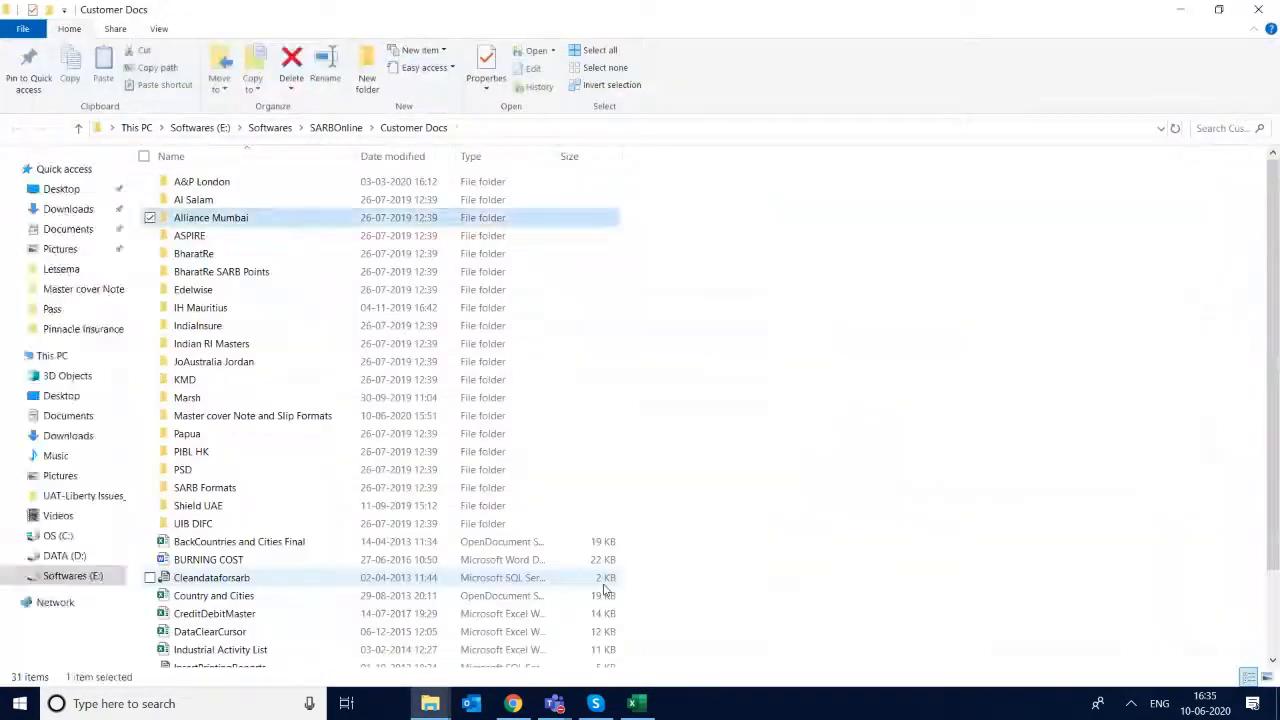
- Open the Master cover Note and Slip Formats folder within Customer Docs
{"action": "key", "text": "Down"}
{"action": "key", "text": "Down"}
{"action": "key", "text": "Down"}
{"action": "key", "text": "Down"}
{"action": "key", "text": "Down"}
{"action": "key", "text": "Down"}
{"action": "key", "text": "Down"}
{"action": "key", "text": "Down"}
{"action": "key", "text": "Down"}
{"action": "key", "text": "Down"}
{"action": "key", "text": "Down"}
{"action": "key", "text": "Return"}
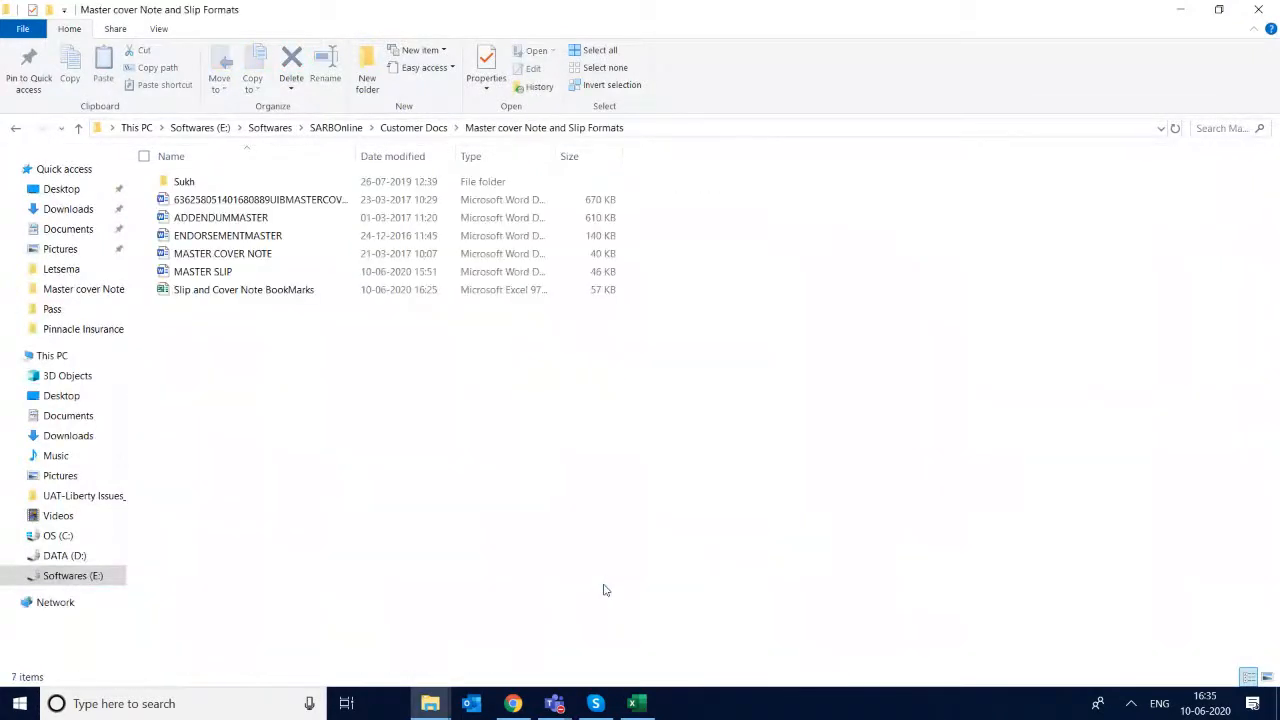
- Open the MASTER SLIP document in Word and review the headings of the broking slip template
{"action": "key", "text": "Down"}
{"action": "key", "text": "Down"}
{"action": "key", "text": "Down"}
{"action": "key", "text": "Down"}
{"action": "key", "text": "Down"}
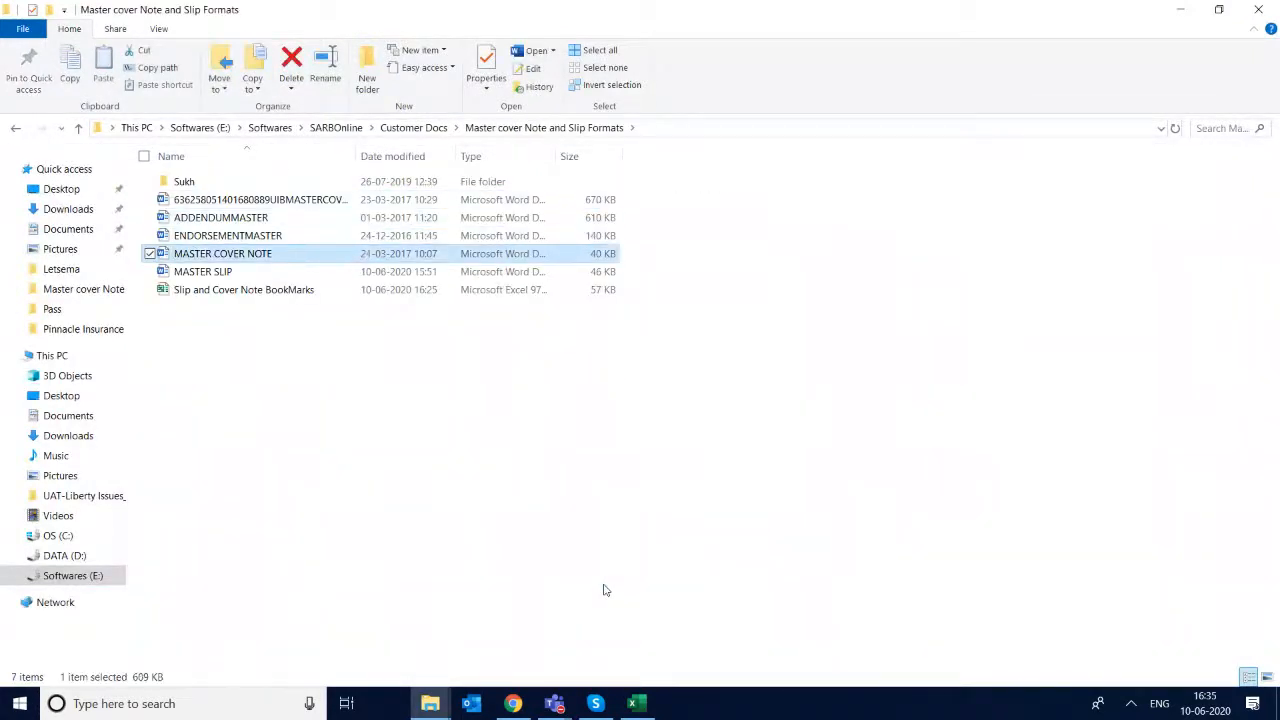
{"action": "key", "text": "Return"}
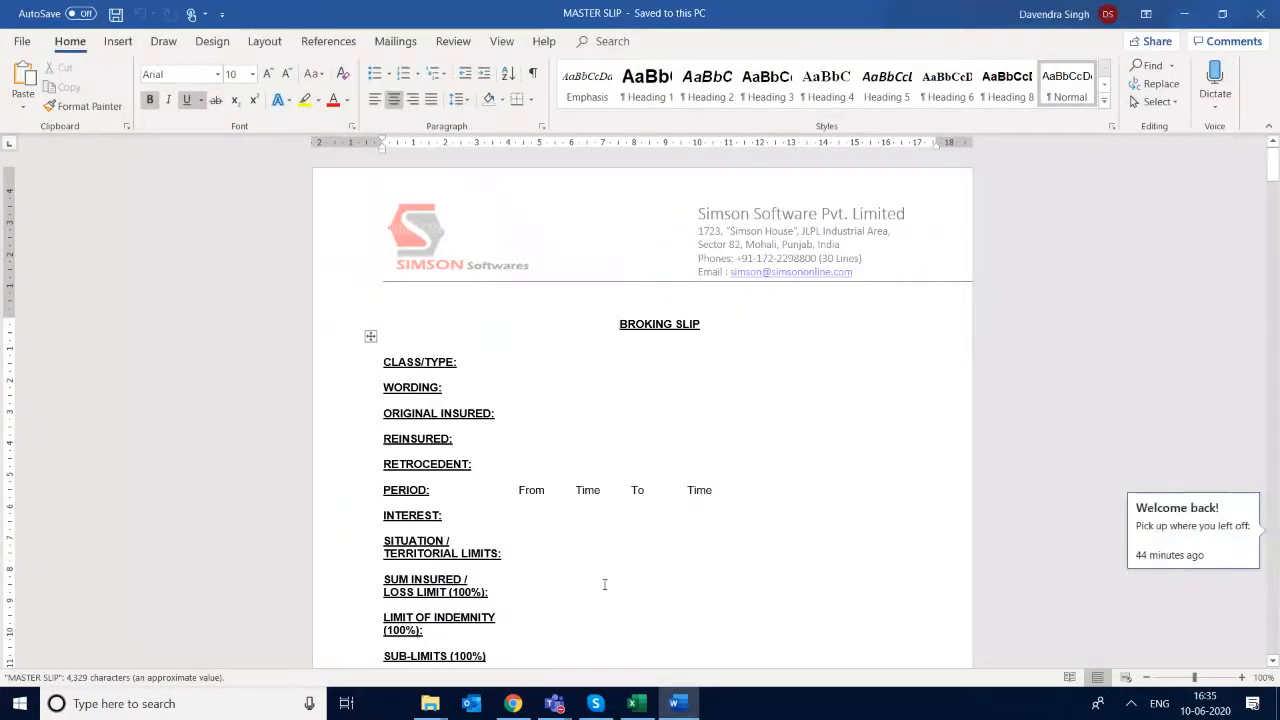
{"action": "scroll", "coordinate": [605, 585], "scroll_direction": "down", "scroll_amount": 1}
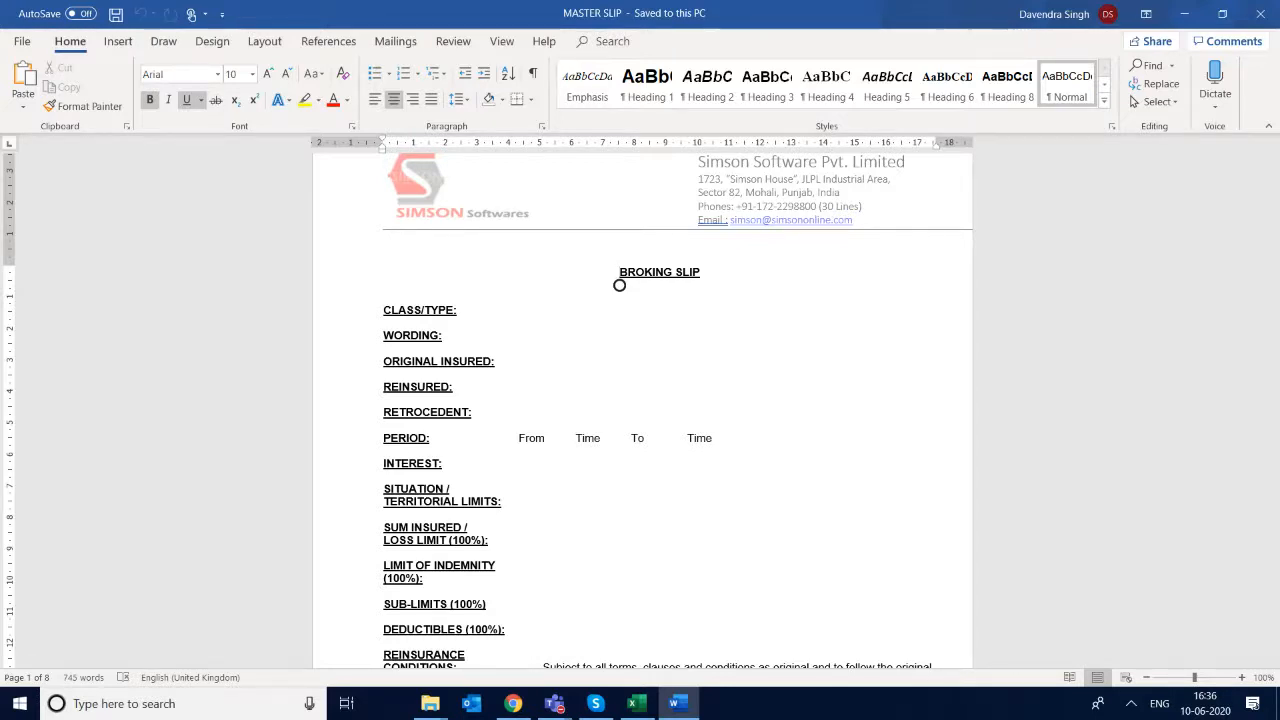
{"action": "scroll", "coordinate": [619, 285], "scroll_direction": "down", "scroll_amount": 3}
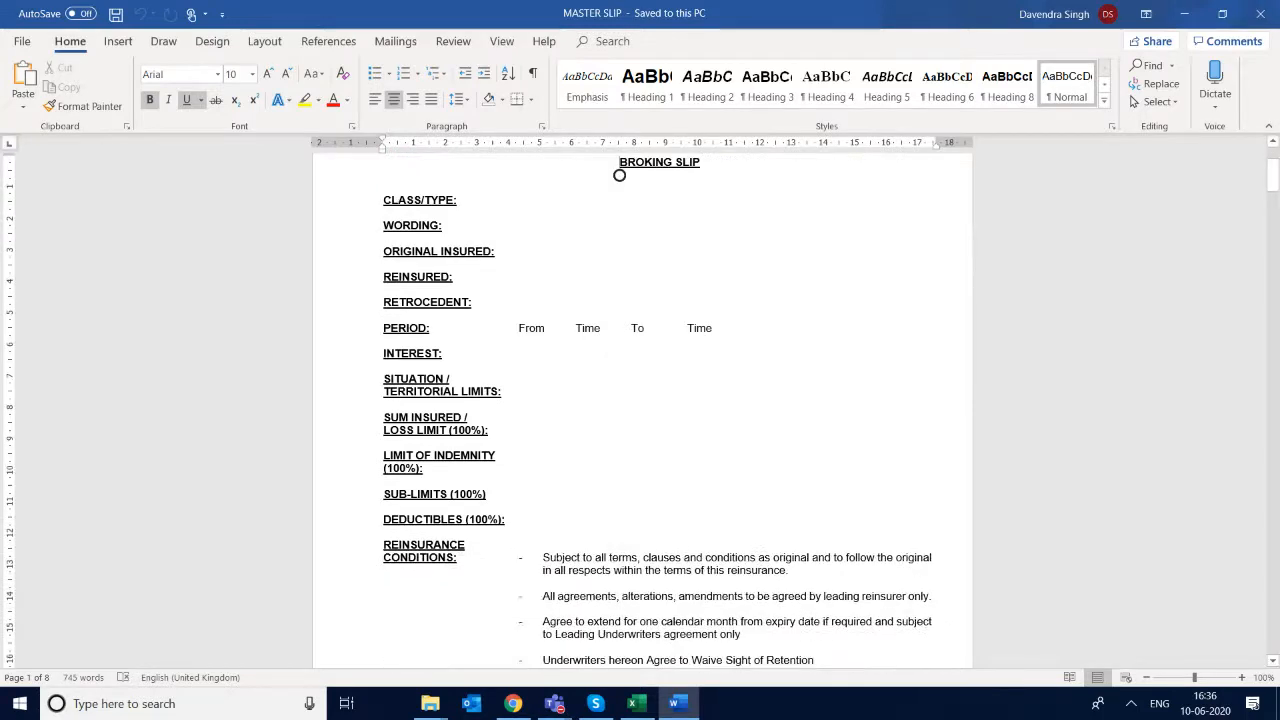
- Apply a Box border in the ½ pt solid line style to the whole table under the BROKING SLIP heading
{"action": "scroll", "coordinate": [619, 175], "scroll_direction": "up", "scroll_amount": 5}
{"action": "scroll", "coordinate": [619, 331], "scroll_direction": "down", "scroll_amount": 3}
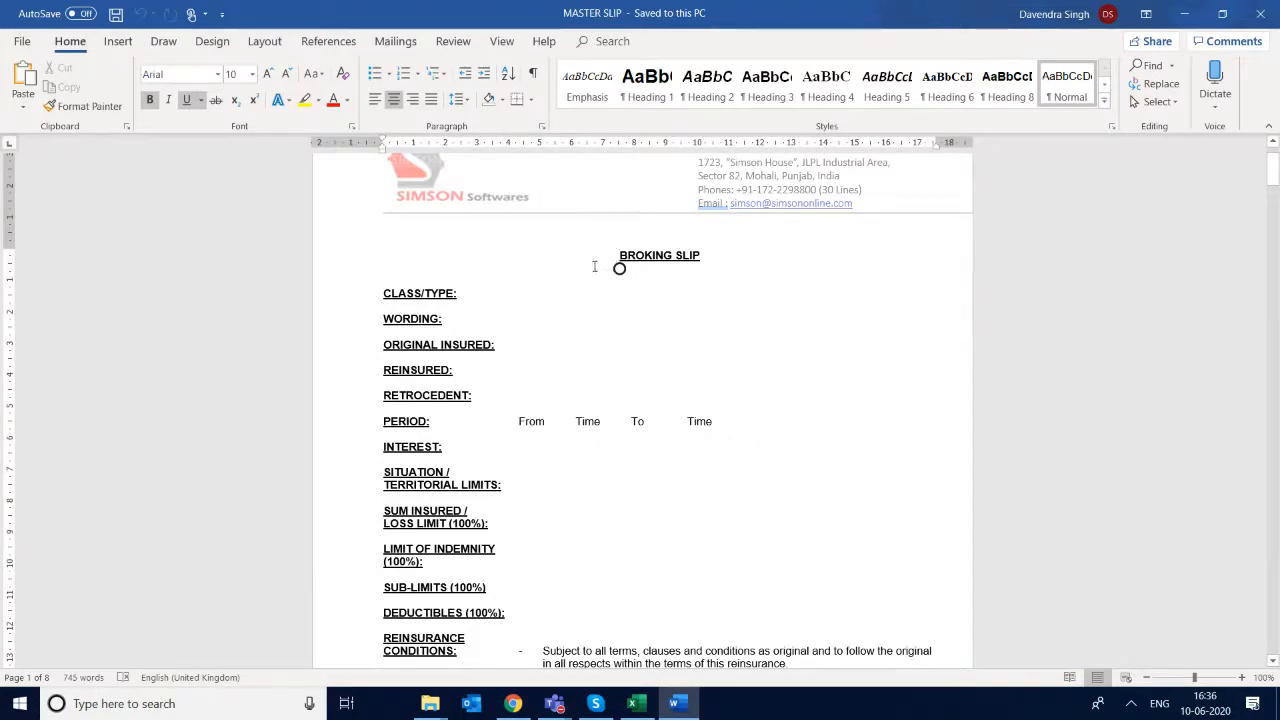
{"action": "left_click", "coordinate": [493, 290]}
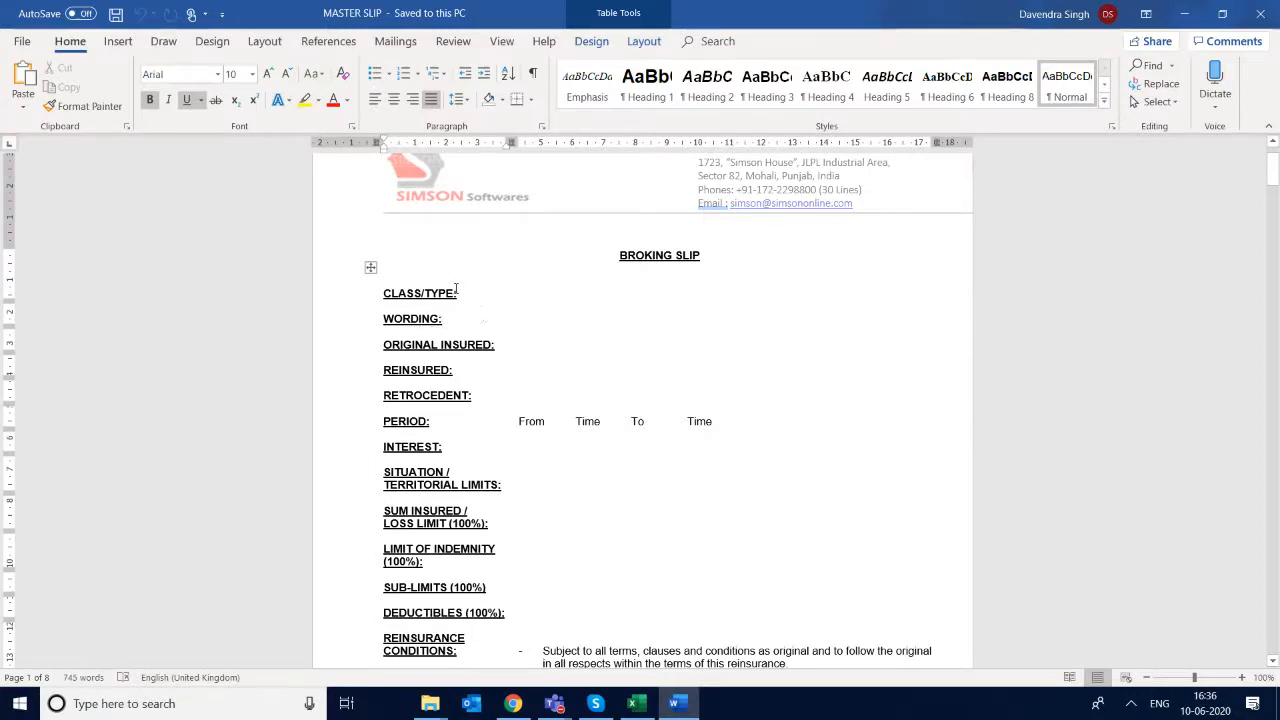
{"action": "left_click", "coordinate": [456, 304]}
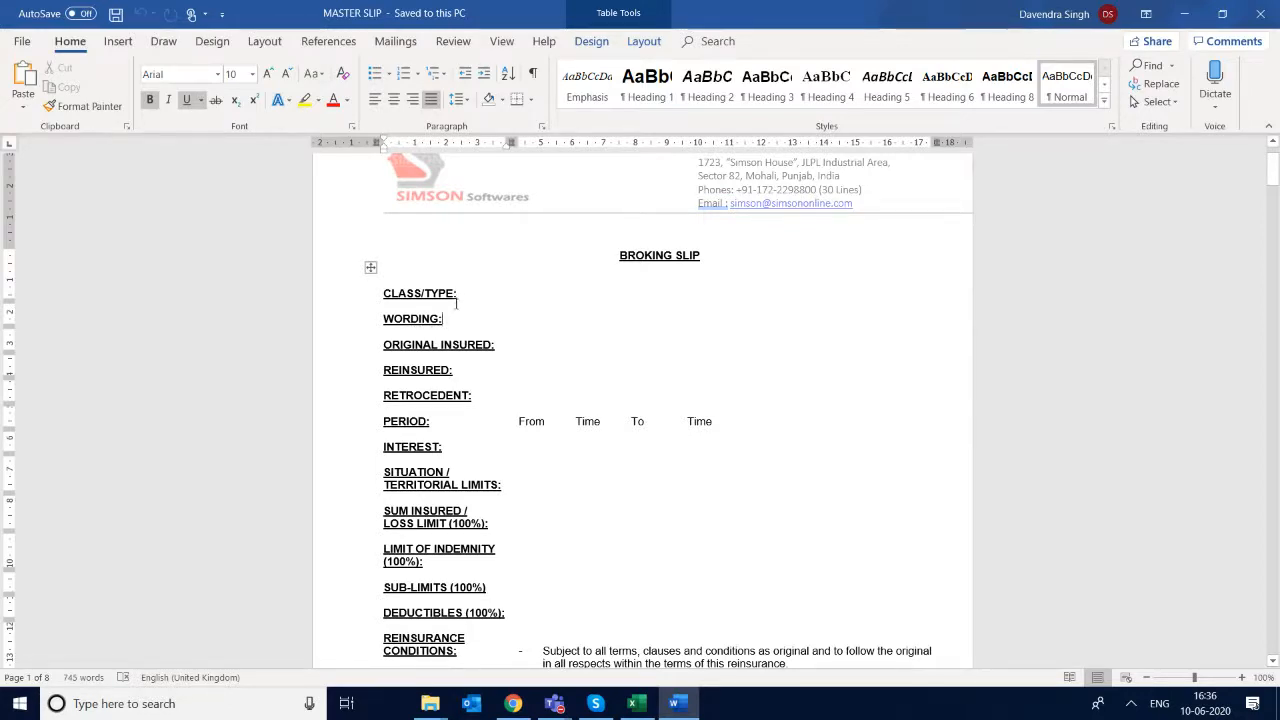
{"action": "right_click", "coordinate": [372, 268]}
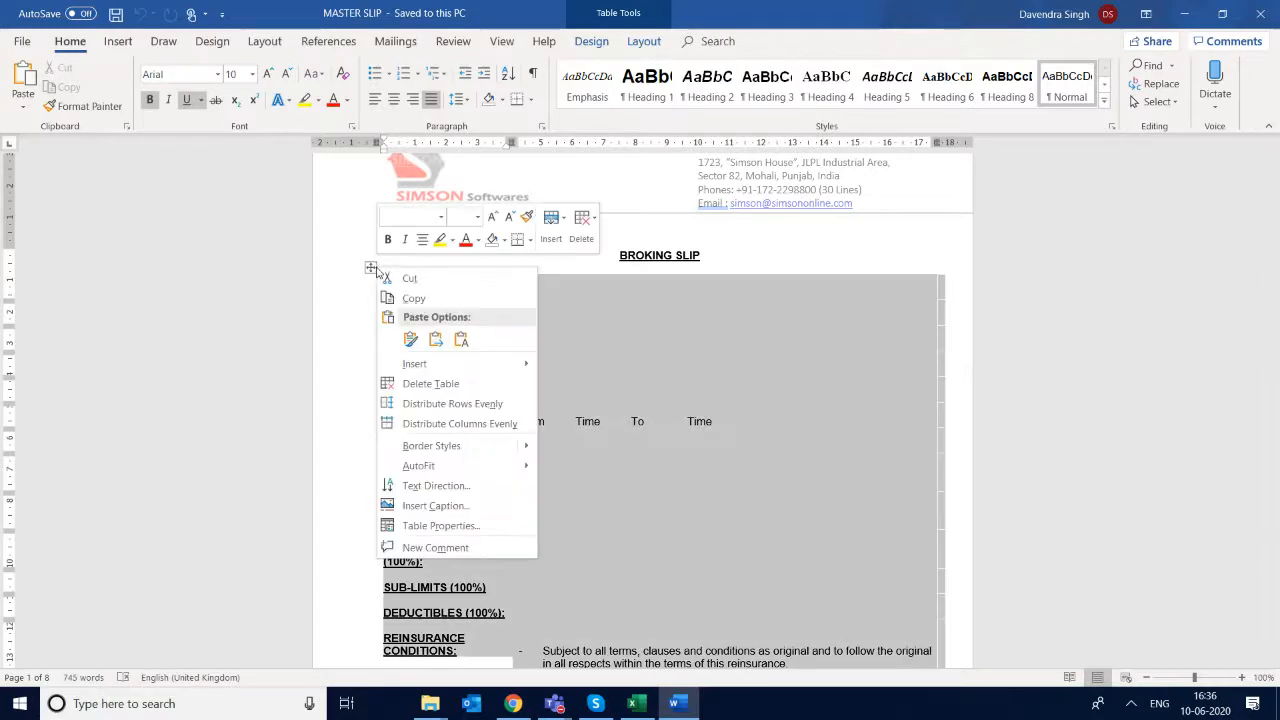
{"action": "left_click", "coordinate": [477, 526]}
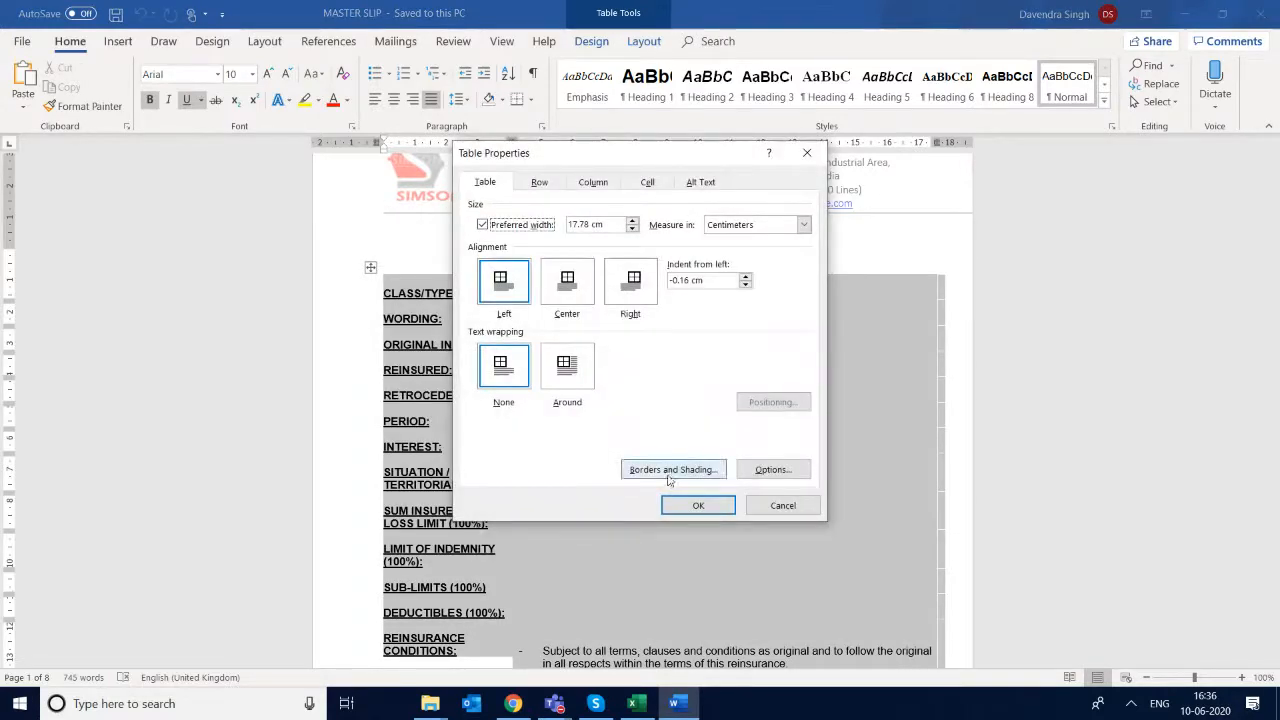
{"action": "left_click", "coordinate": [669, 470]}
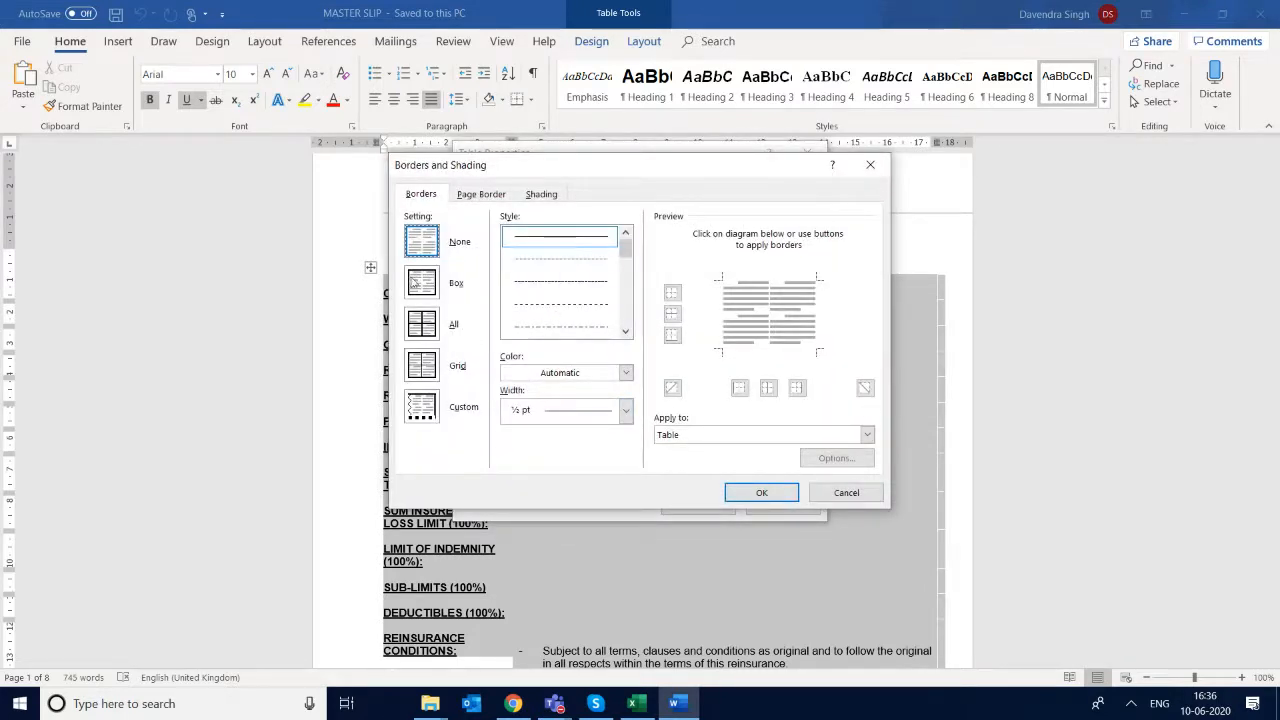
{"action": "left_click", "coordinate": [422, 290]}
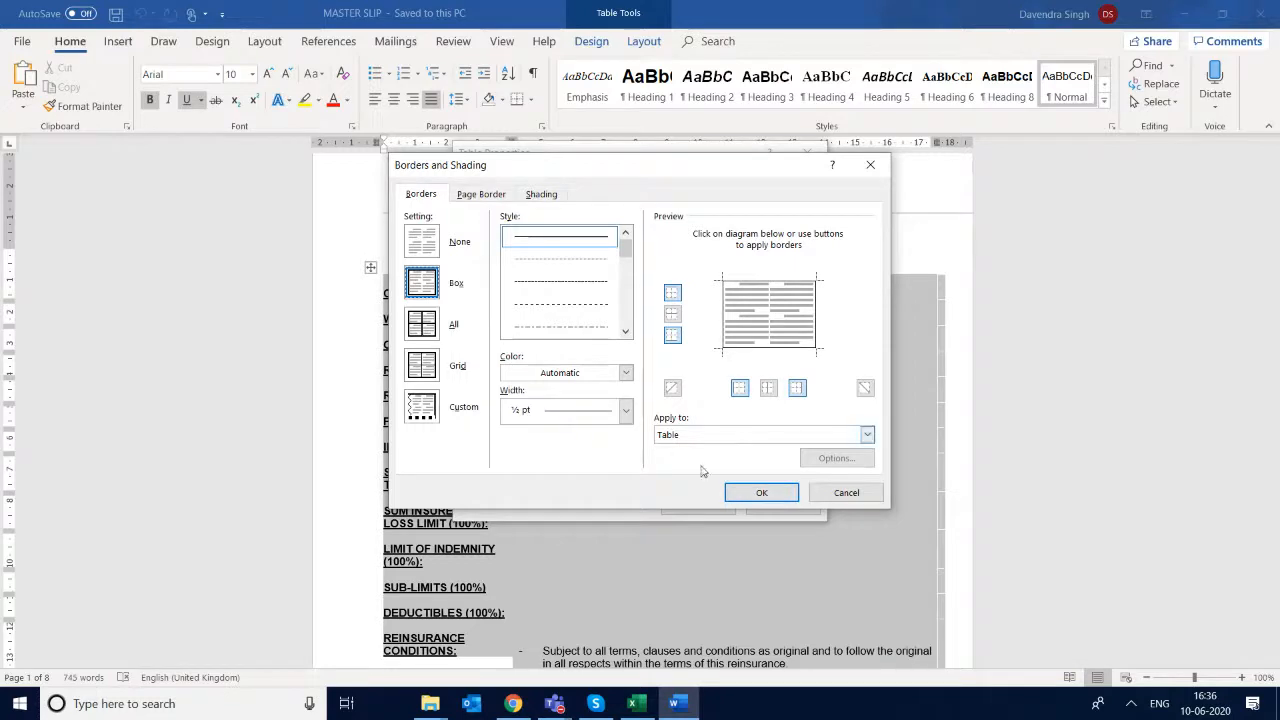
{"action": "left_click", "coordinate": [762, 497]}
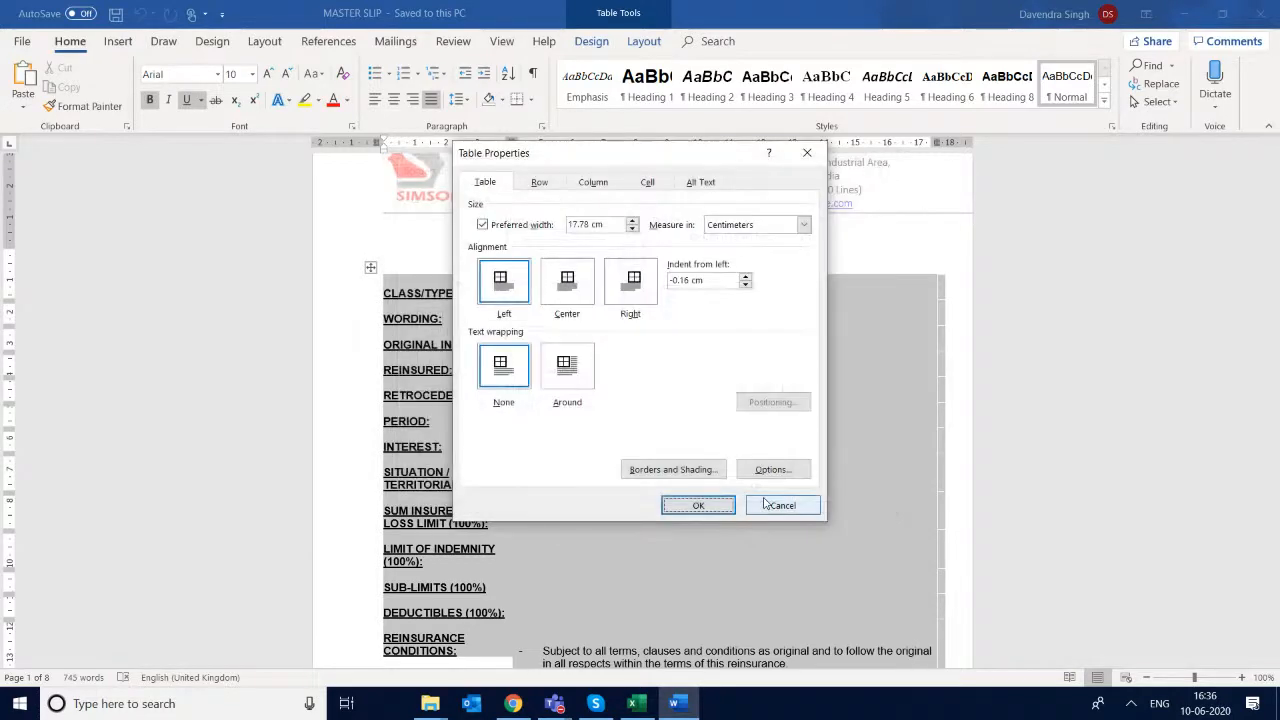
{"action": "left_click", "coordinate": [706, 513]}
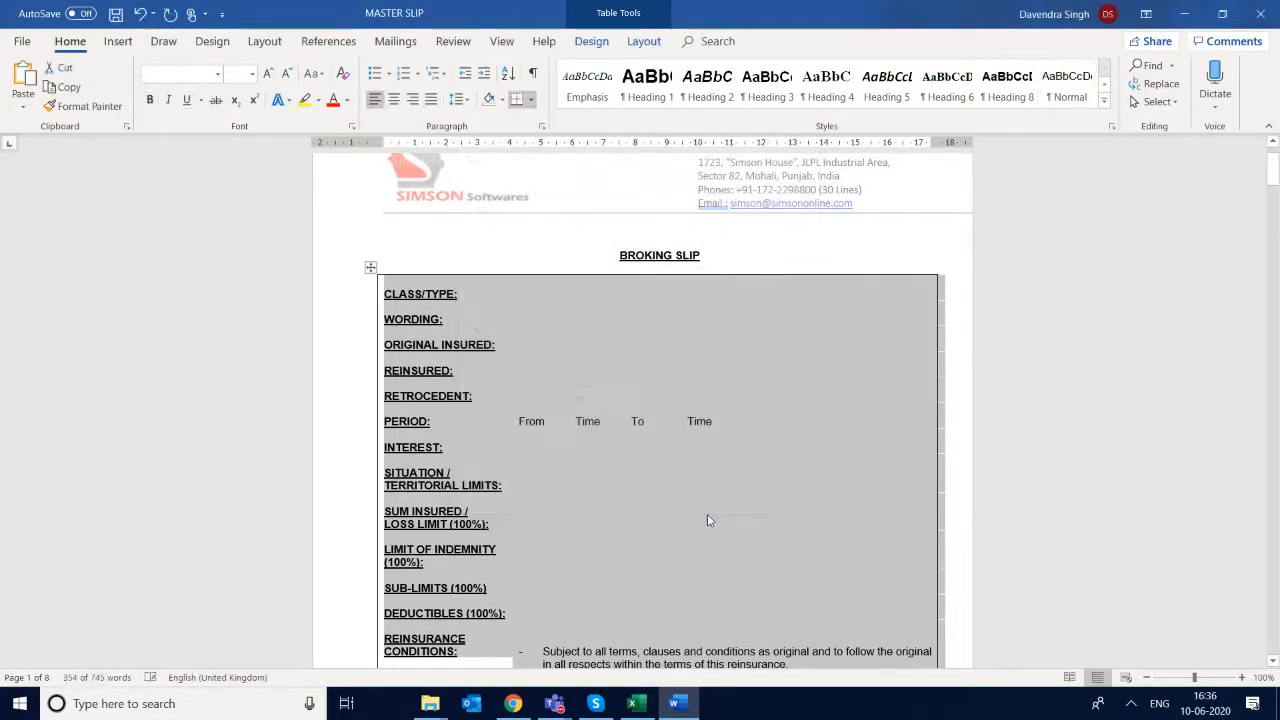
{"action": "left_click", "coordinate": [463, 296]}
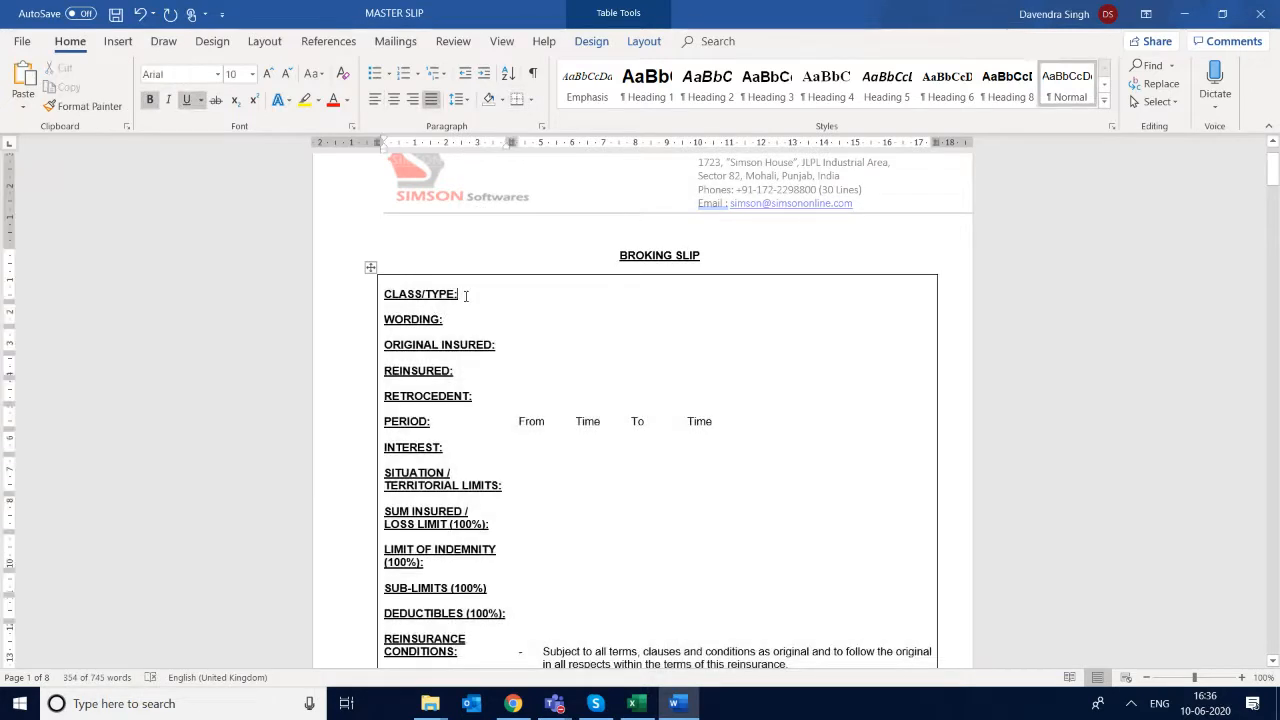
- Apply the All borders setting to the broking slip table so every row and column gets ½ pt lines
{"action": "right_click", "coordinate": [370, 268]}
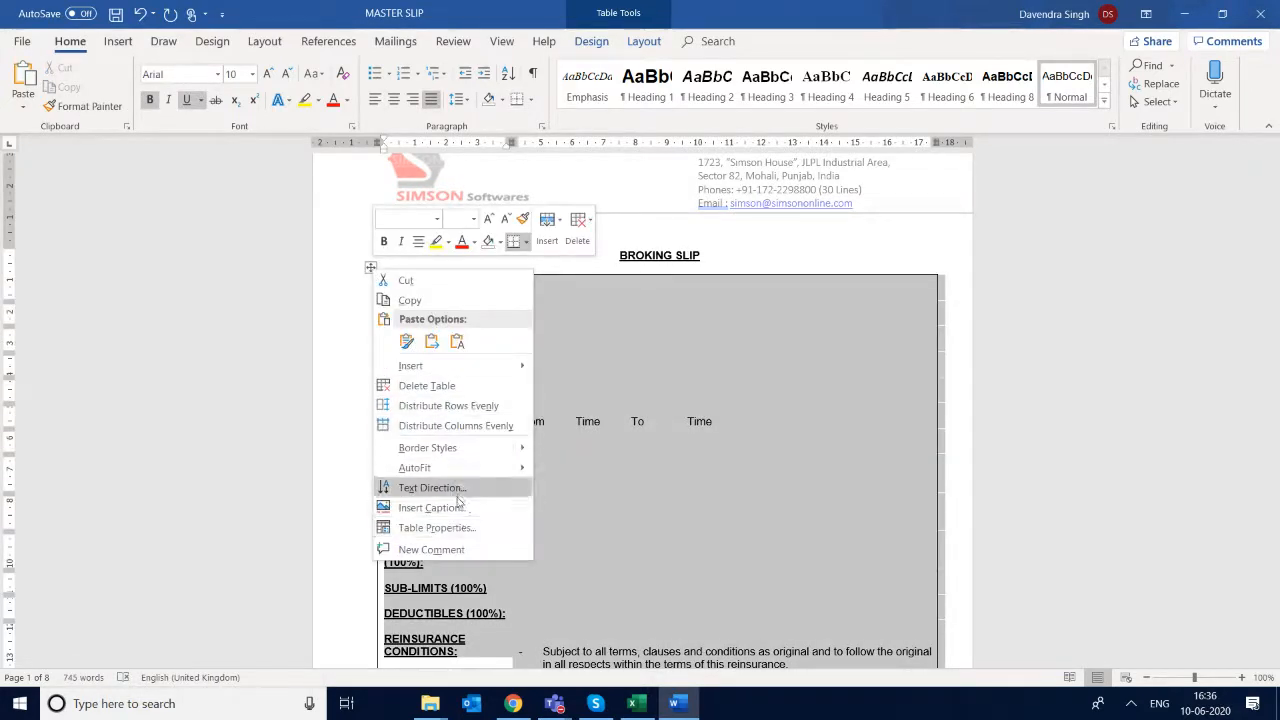
{"action": "left_click", "coordinate": [459, 530]}
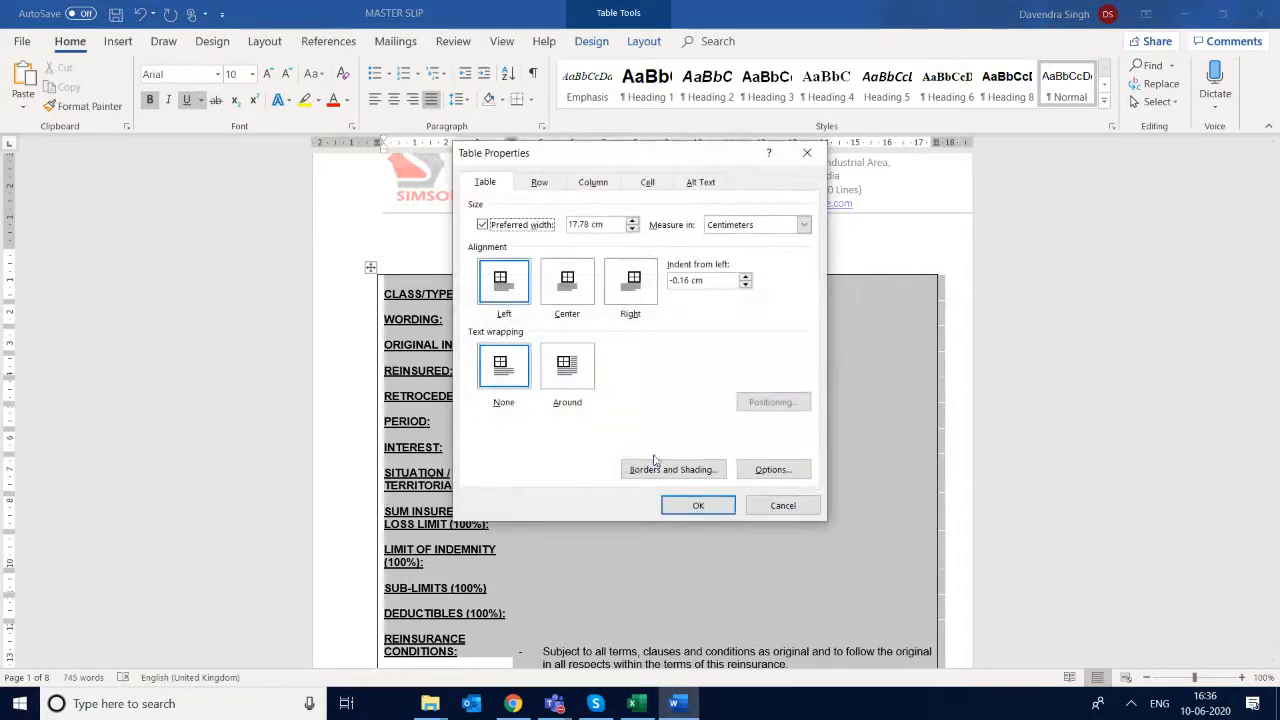
{"action": "left_click", "coordinate": [641, 474]}
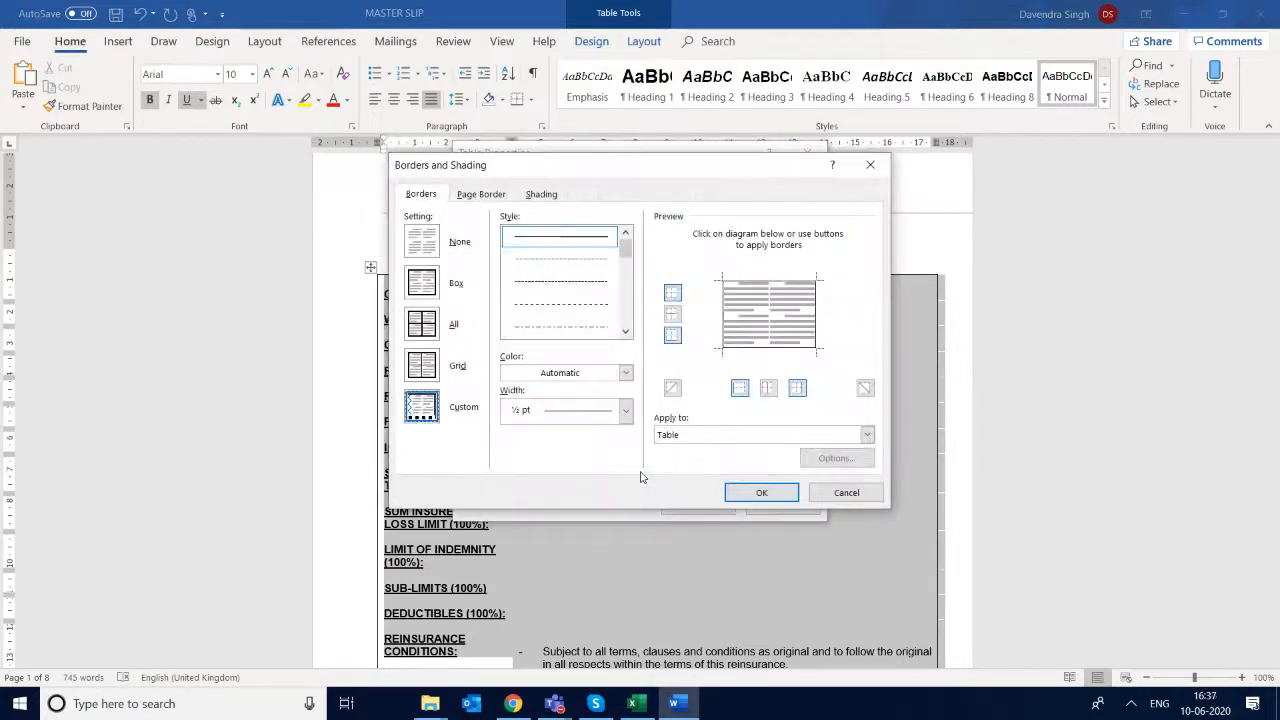
{"action": "left_click", "coordinate": [420, 326]}
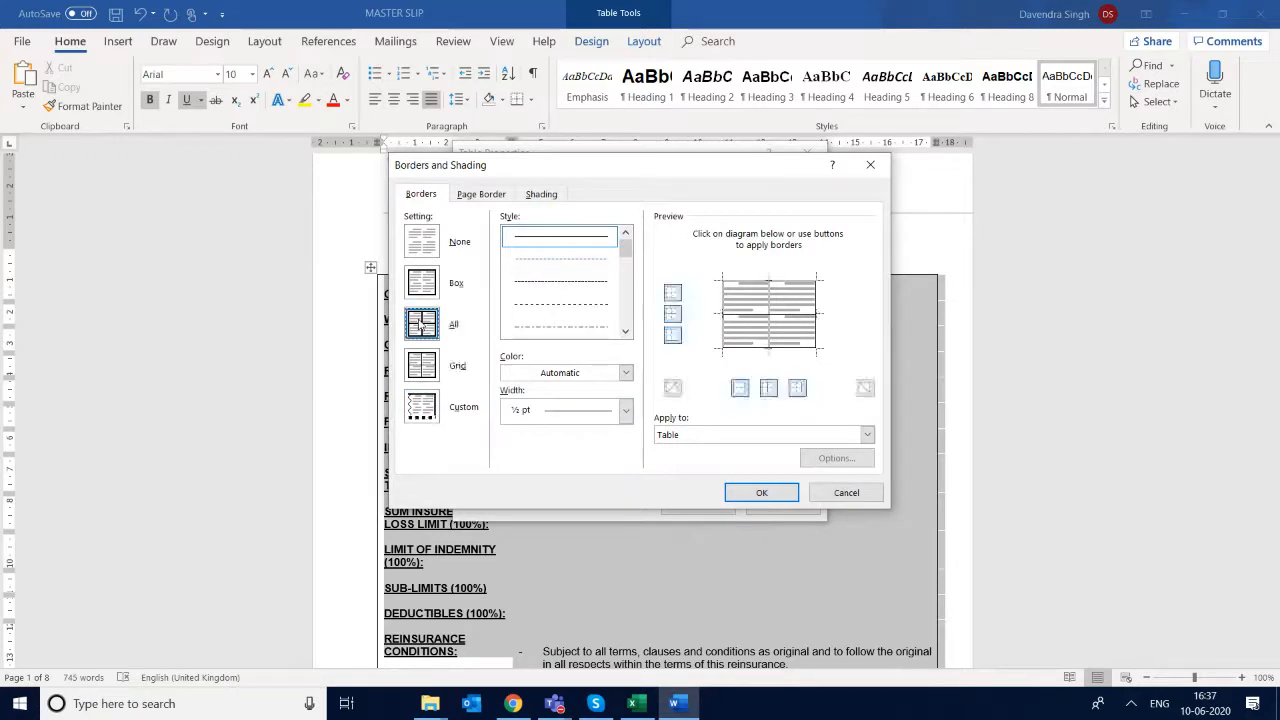
{"action": "left_click", "coordinate": [762, 494]}
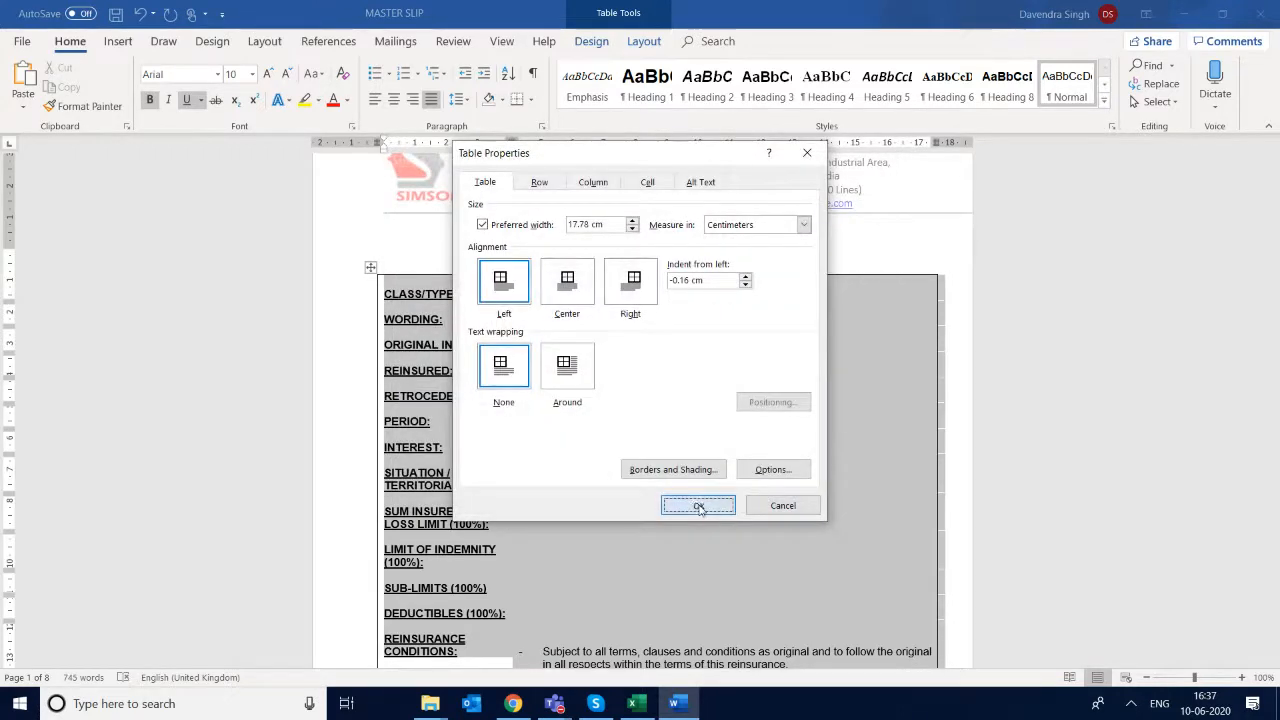
{"action": "left_click", "coordinate": [698, 506]}
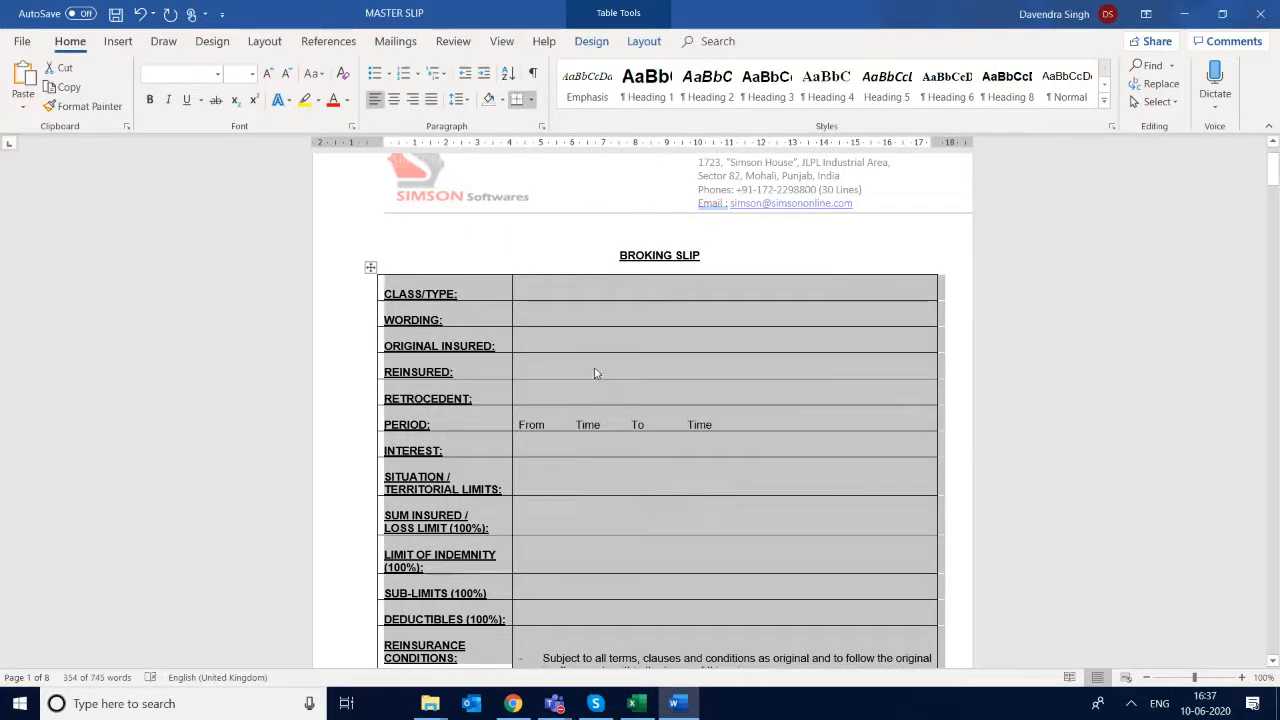
{"action": "left_click", "coordinate": [596, 373]}
{"action": "left_click", "coordinate": [522, 295]}
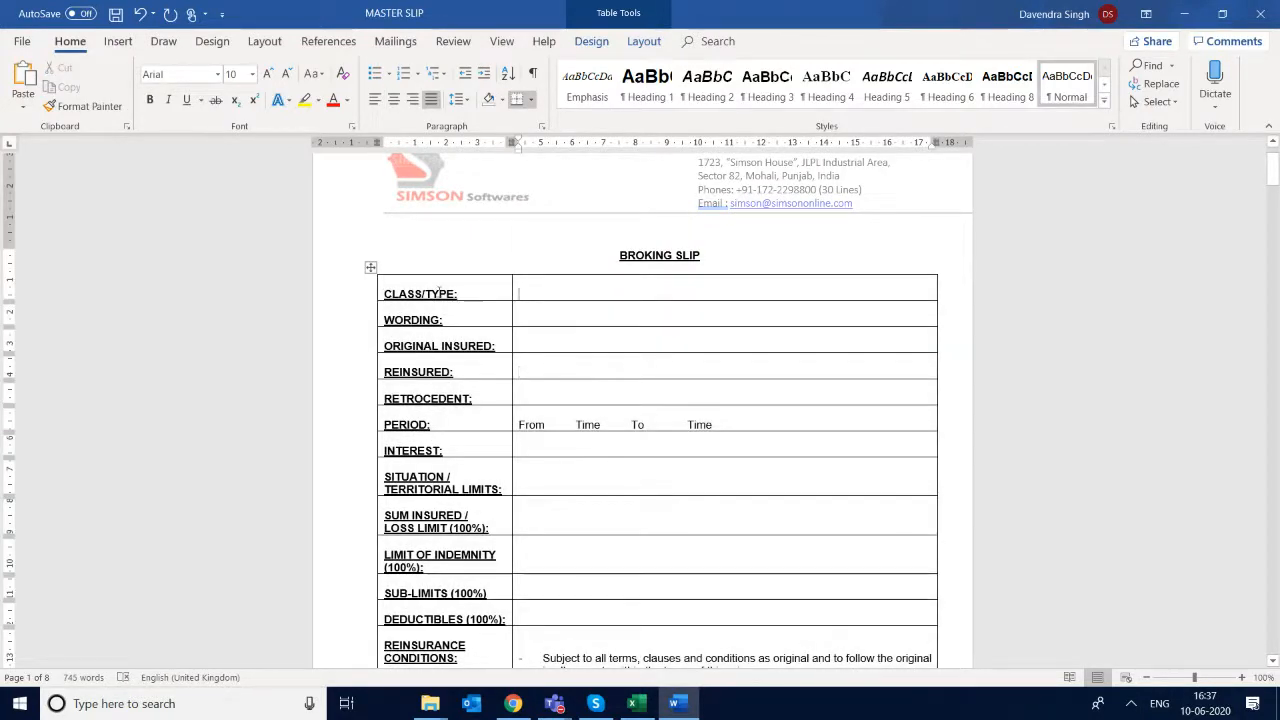
- Review the bordered table's row headings from CLASS/TYPE through RISK DESCRIPTION on the first two pages
{"action": "left_click", "coordinate": [428, 293]}
{"action": "key", "text": "Down"}
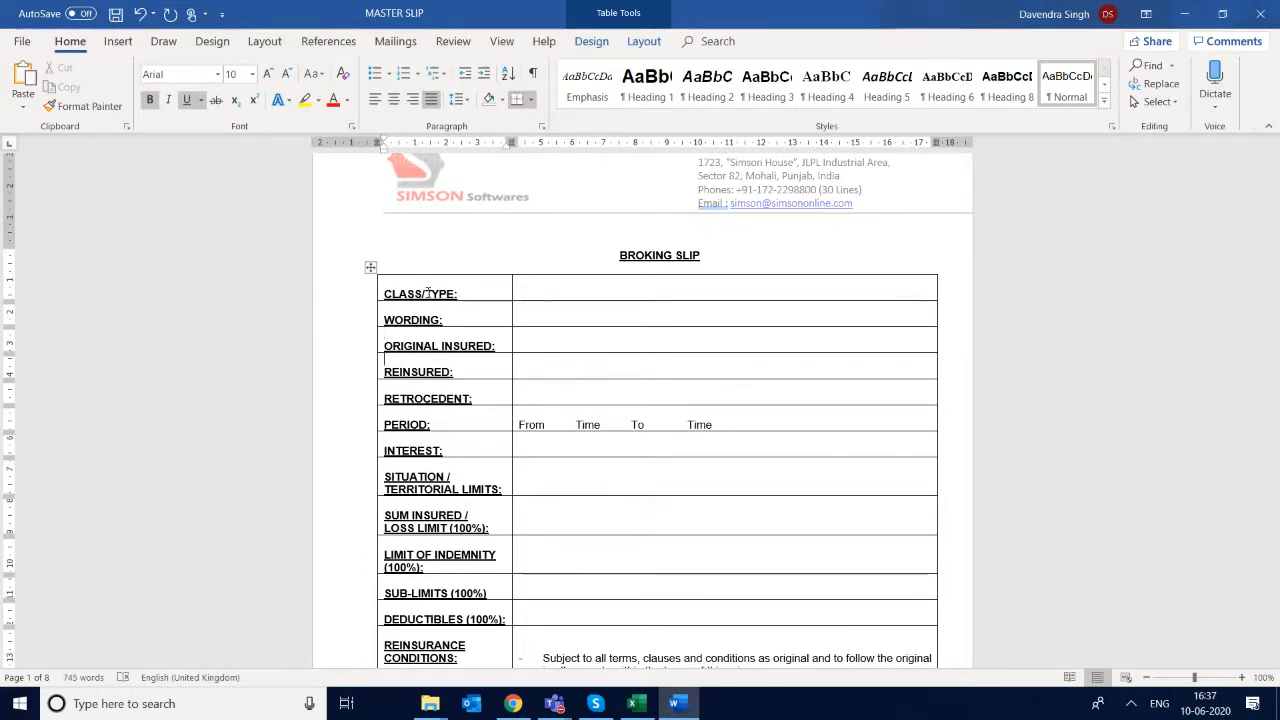
{"action": "key", "text": "Down"}
{"action": "key", "text": "Down"}
{"action": "key", "text": "Down"}
{"action": "key", "text": "Down"}
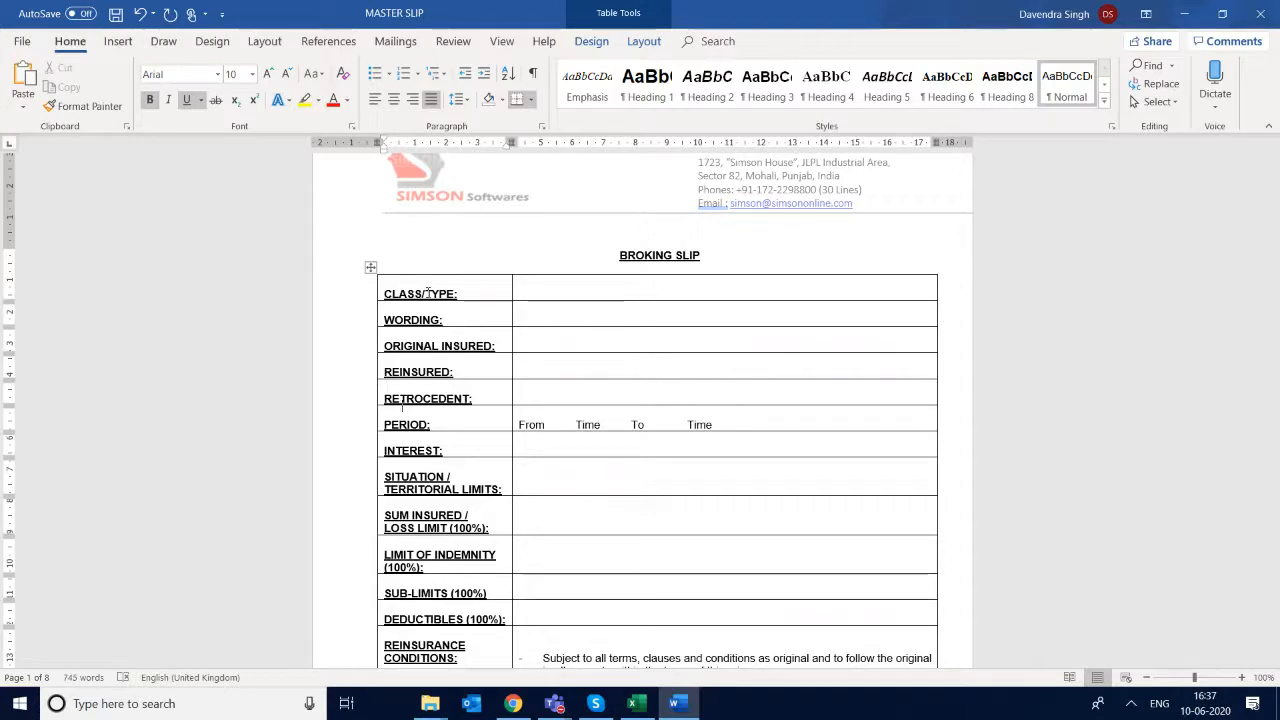
{"action": "key", "text": "Down"}
{"action": "key", "text": "Down"}
{"action": "key", "text": "Down"}
{"action": "key", "text": "Down"}
{"action": "key", "text": "Down"}
{"action": "key", "text": "Down"}
{"action": "key", "text": "Down"}
{"action": "key", "text": "Down"}
{"action": "key", "text": "Down"}
{"action": "key", "text": "Down"}
{"action": "key", "text": "Down"}
{"action": "key", "text": "Down"}
{"action": "key", "text": "Down"}
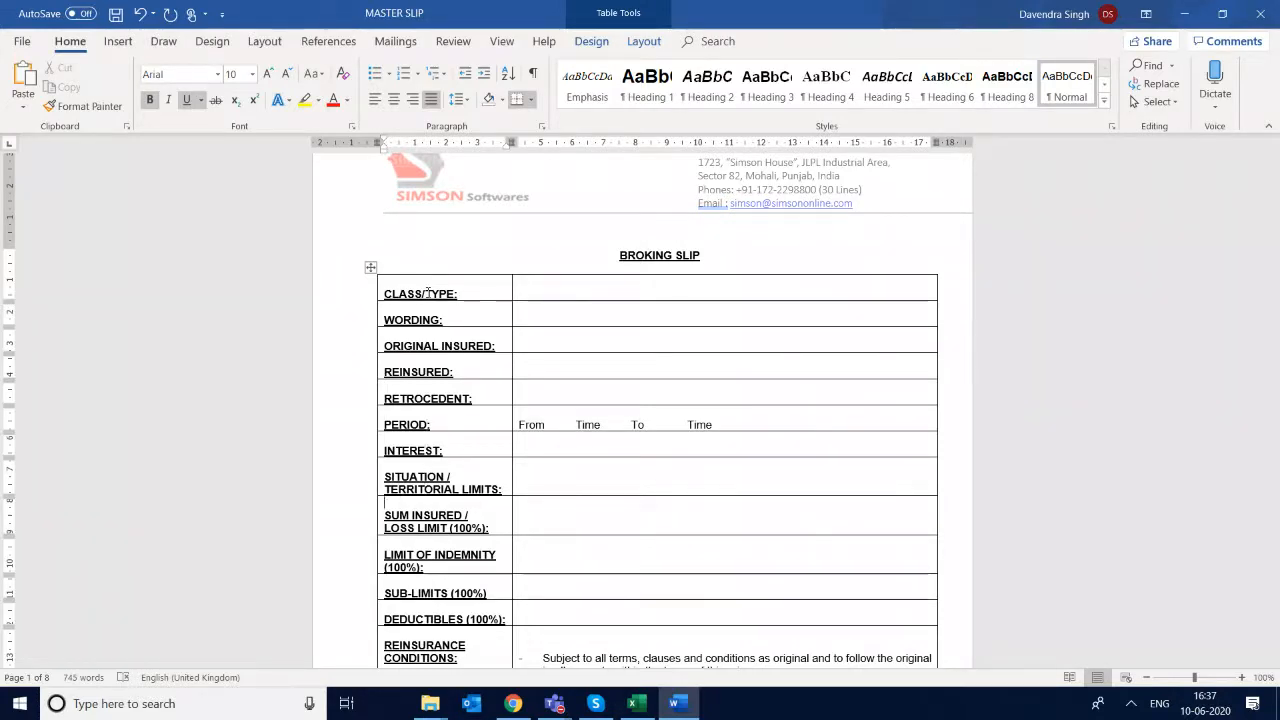
{"action": "scroll", "coordinate": [428, 293], "scroll_direction": "down", "scroll_amount": 18}
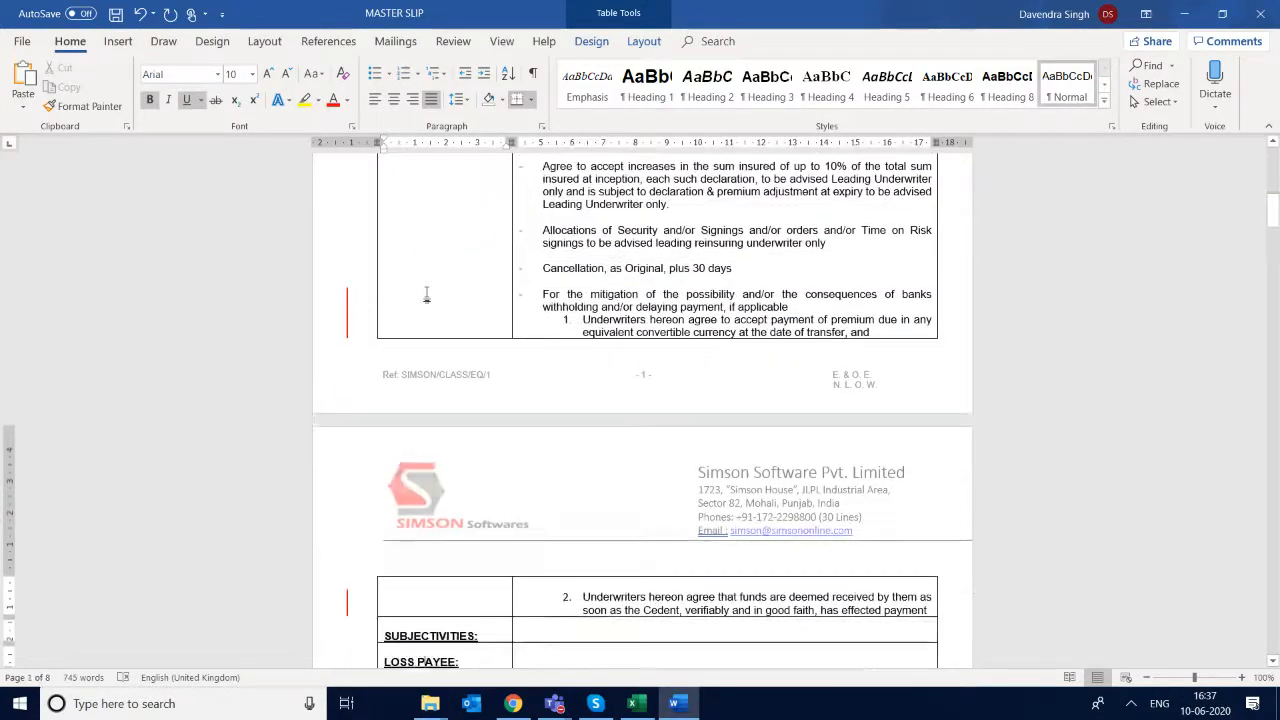
{"action": "scroll", "coordinate": [450, 168], "scroll_direction": "down", "scroll_amount": 1}
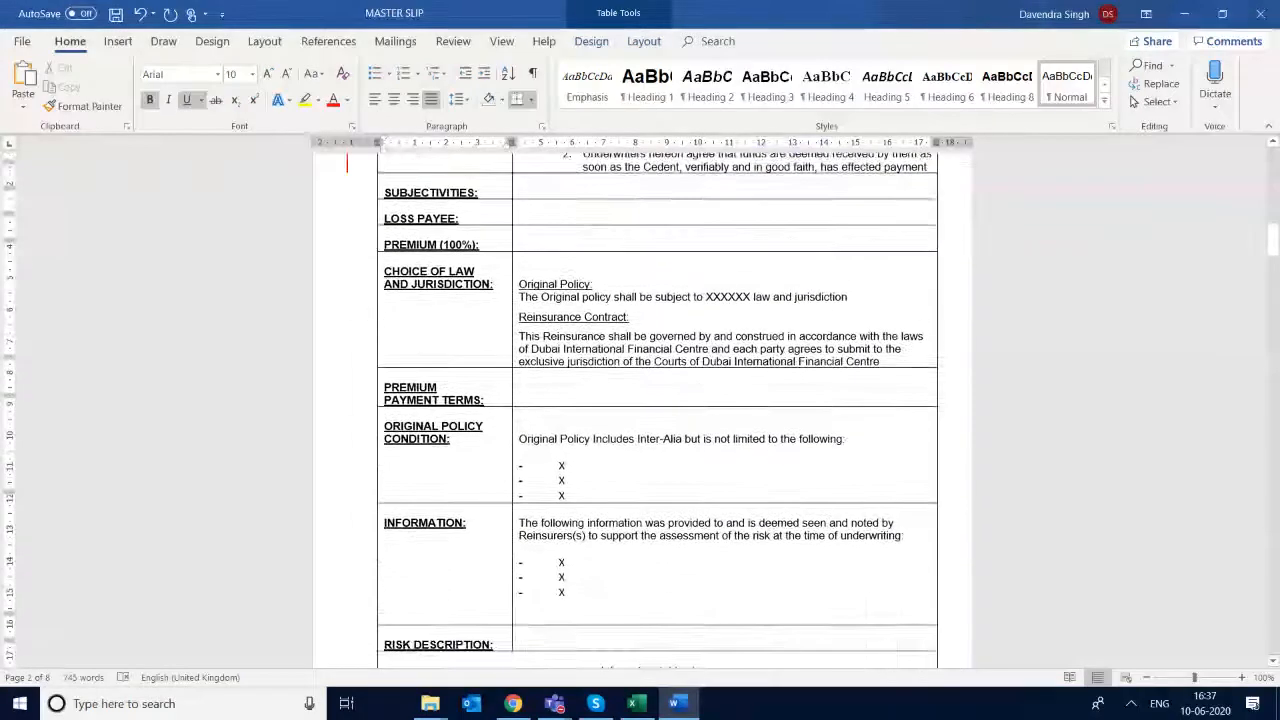
- Open the page header for editing, inspect its logo and company contact details, and return to the document body
{"action": "scroll", "coordinate": [450, 168], "scroll_direction": "up", "scroll_amount": 5}
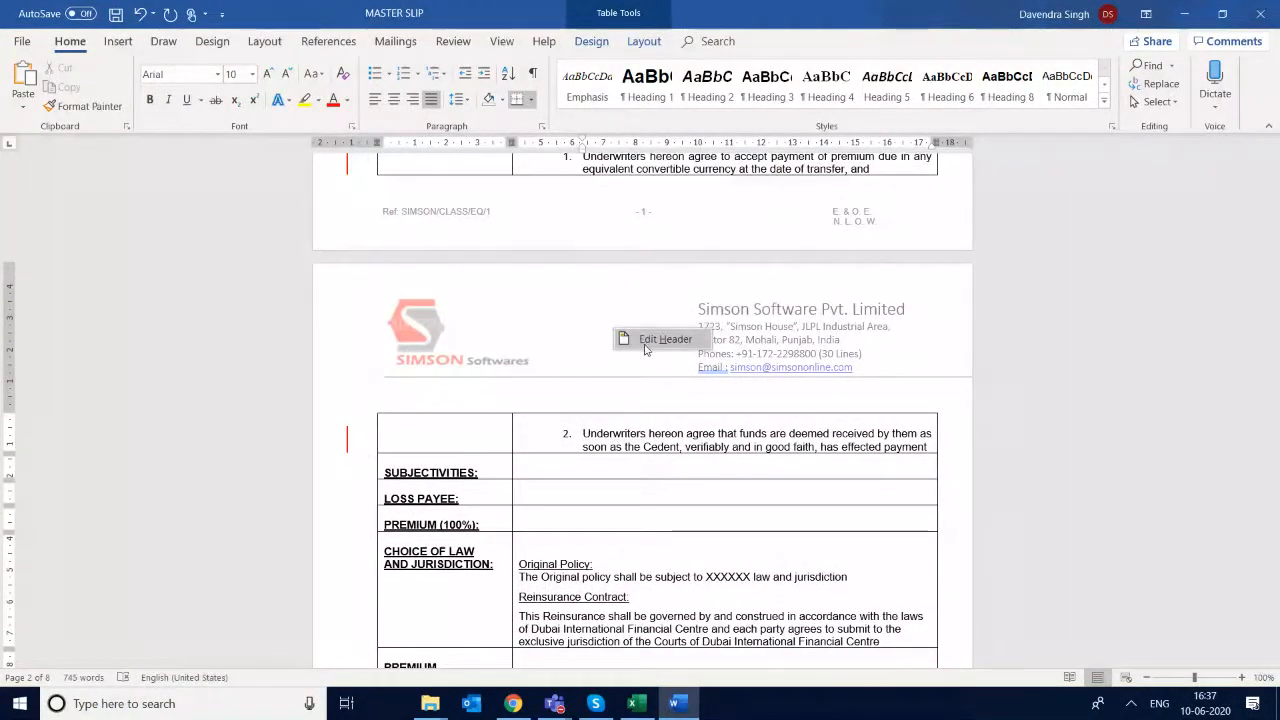
{"action": "left_click", "coordinate": [645, 347]}
{"action": "left_click", "coordinate": [427, 257]}
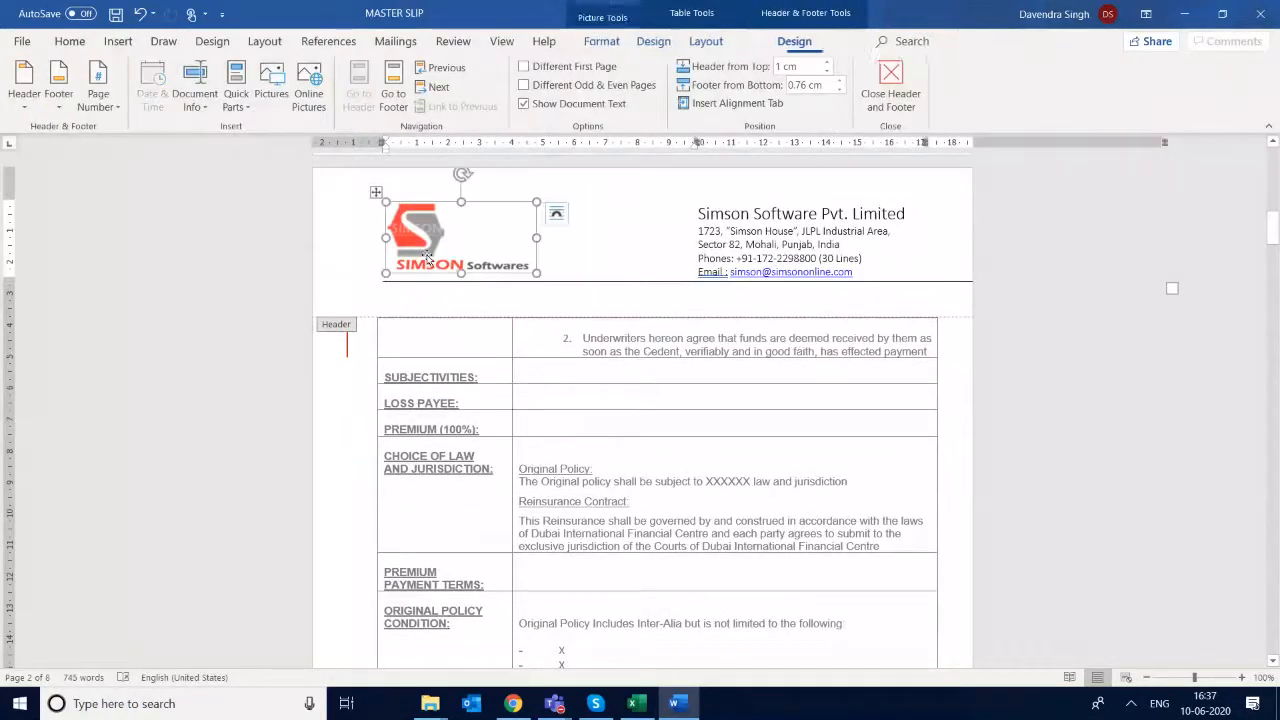
{"action": "left_click", "coordinate": [780, 236]}
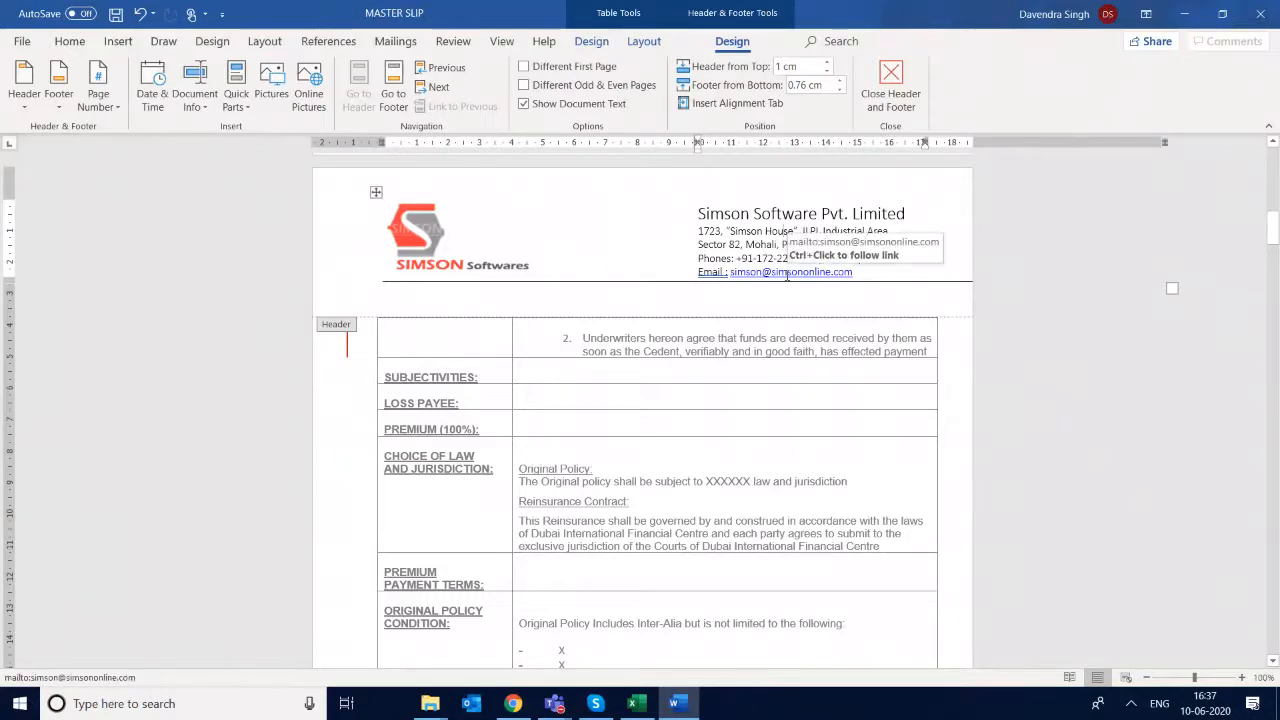
{"action": "key", "text": "Escape"}
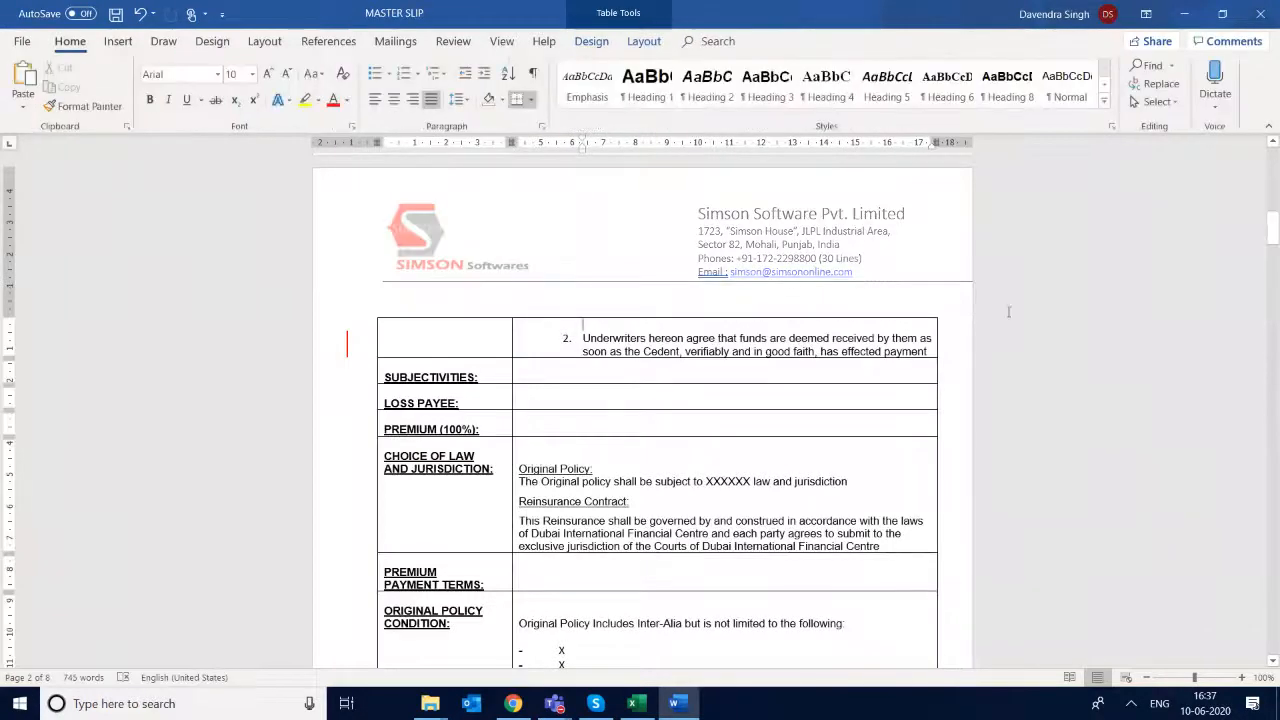
- Browse the document's bookmark list from the top of the slip and go to the ACE_Class bookmark beside CLASS/TYPE
{"action": "scroll", "coordinate": [1008, 312], "scroll_direction": "down", "scroll_amount": 10}
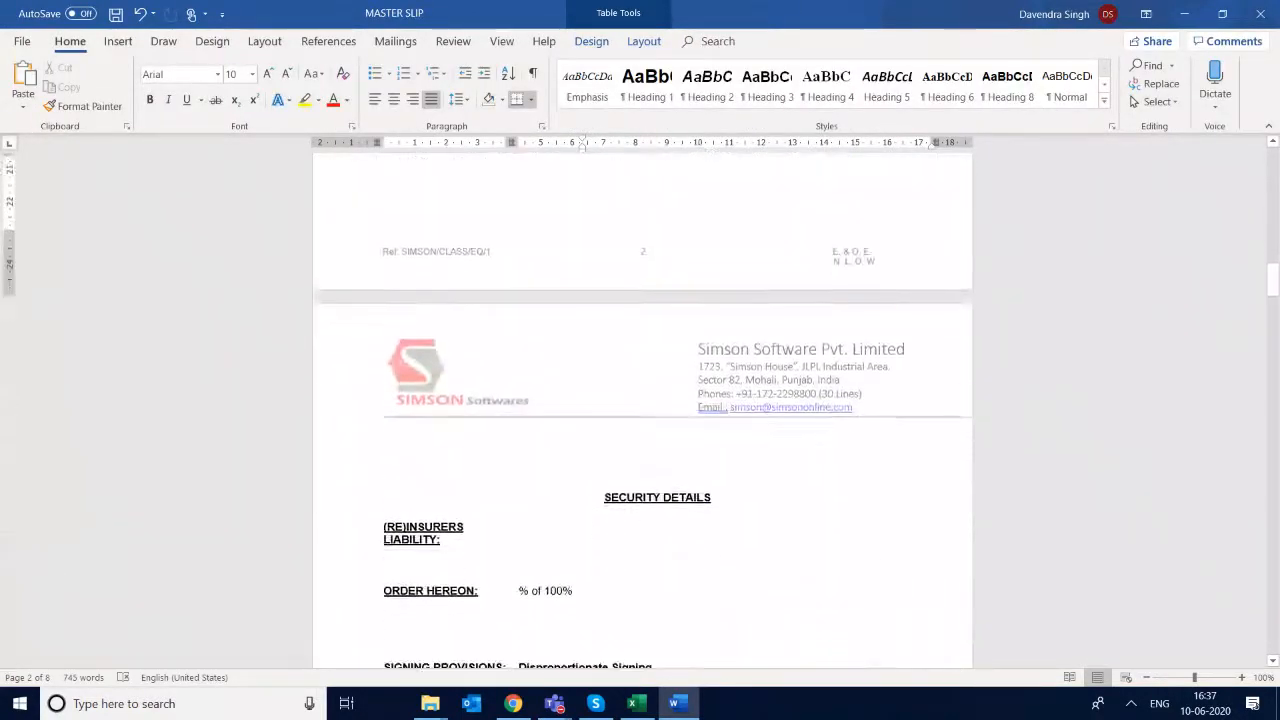
{"action": "scroll", "coordinate": [642, 410], "scroll_direction": "down", "scroll_amount": 10}
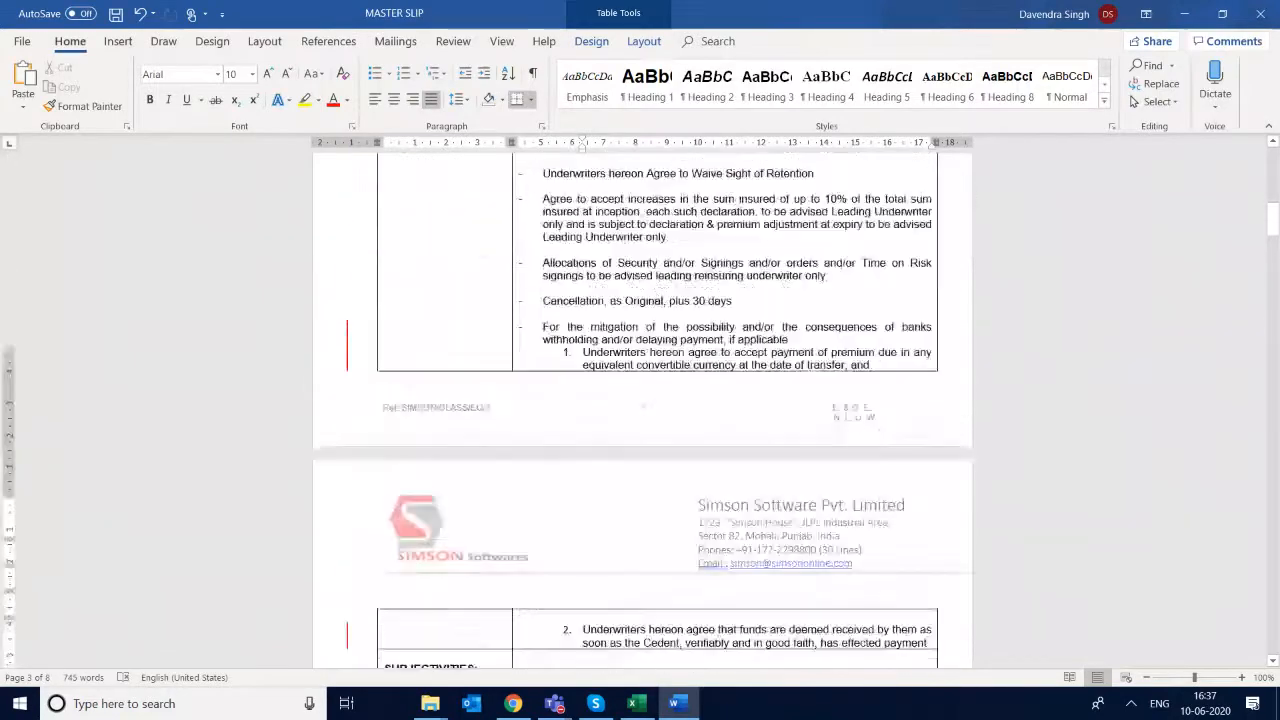
{"action": "key", "text": "ctrl+Home"}
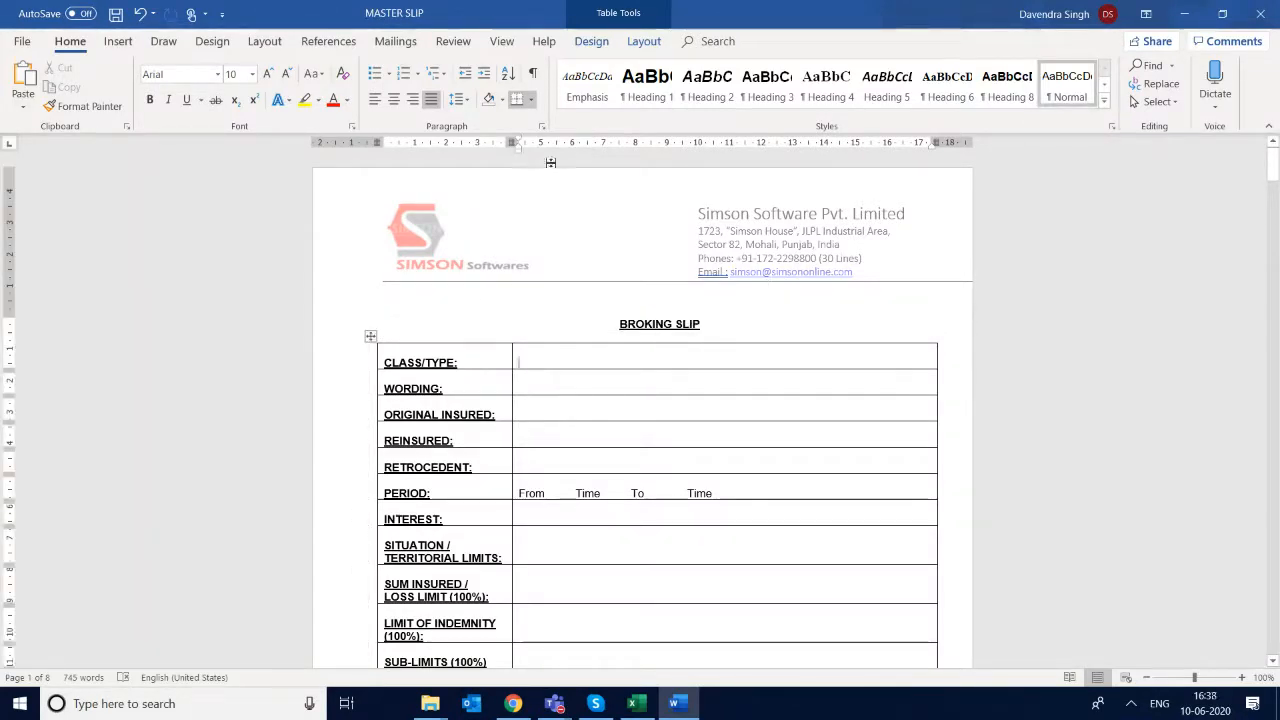
{"action": "left_click", "coordinate": [117, 42]}
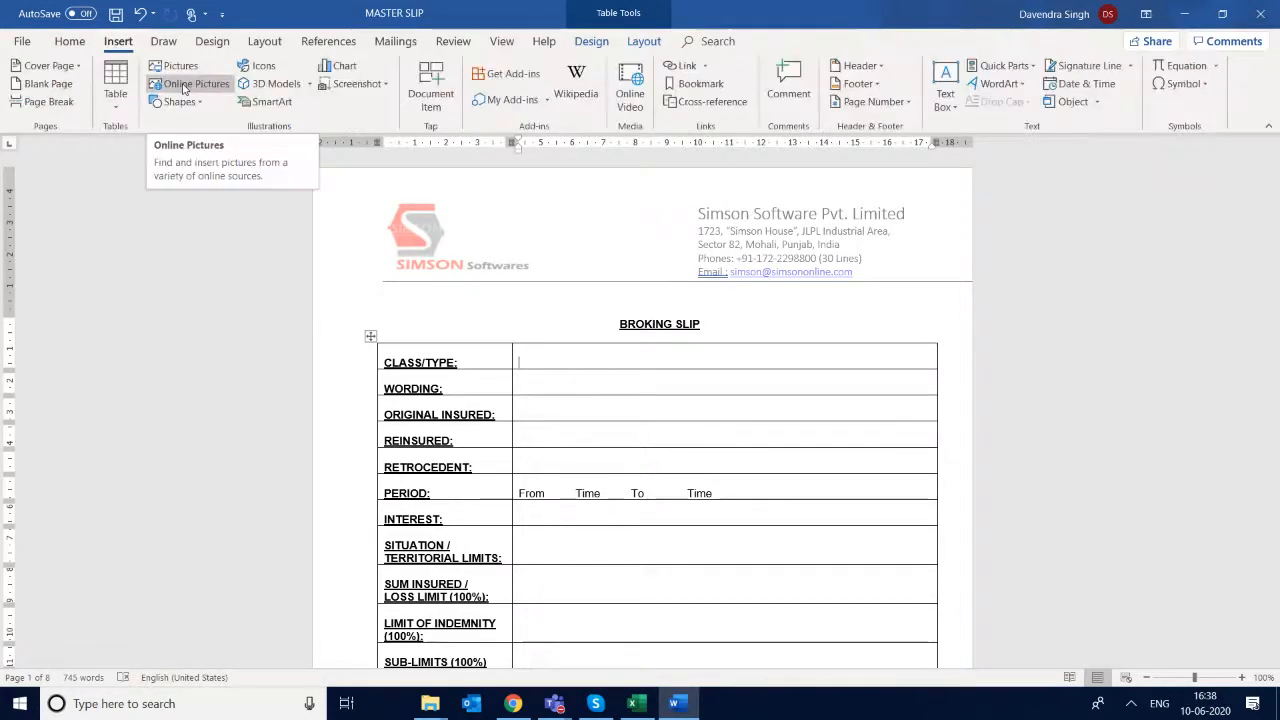
{"action": "left_click", "coordinate": [699, 83]}
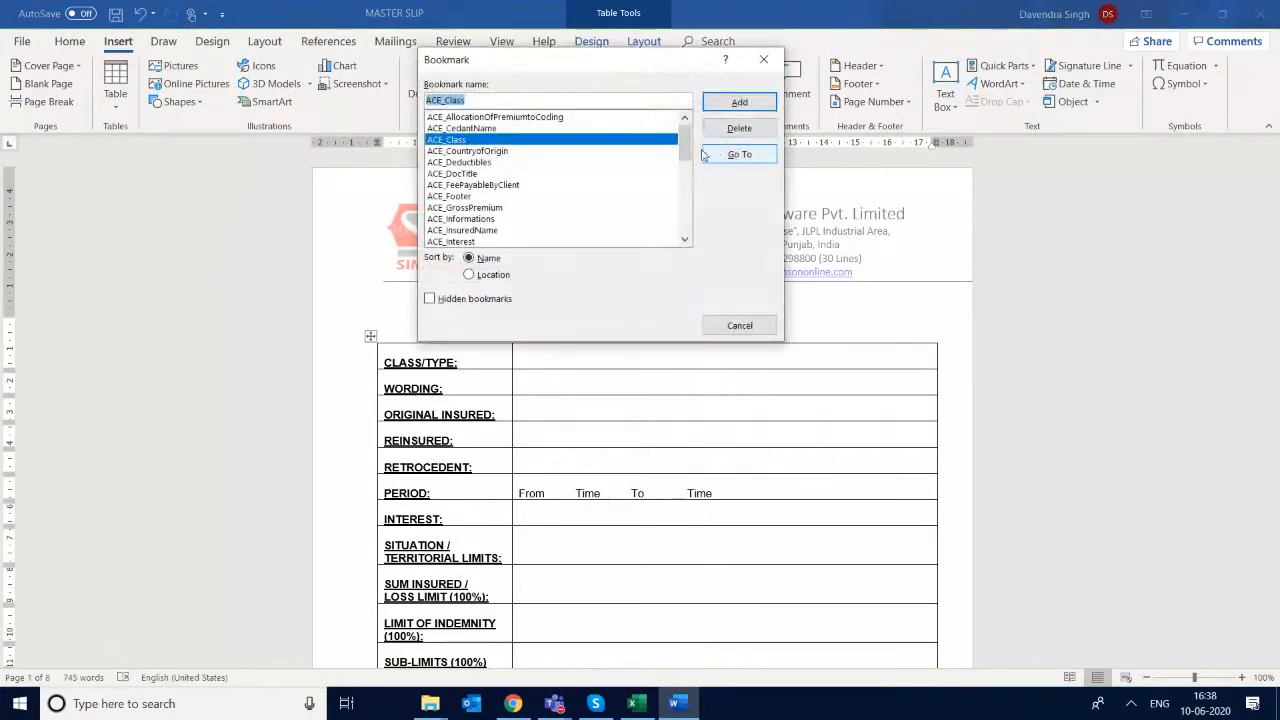
{"action": "scroll", "coordinate": [690, 162], "scroll_direction": "down", "scroll_amount": 1}
{"action": "scroll", "coordinate": [690, 162], "scroll_direction": "down", "scroll_amount": 8}
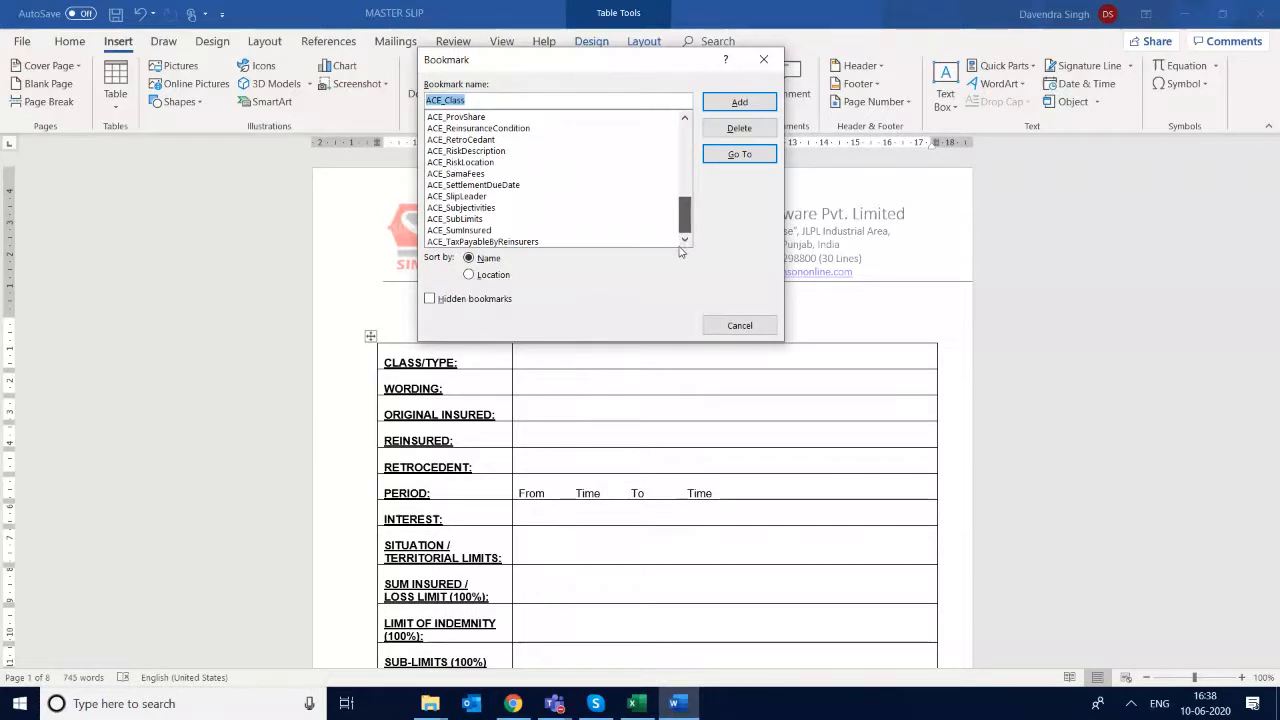
{"action": "scroll", "coordinate": [590, 205], "scroll_direction": "up", "scroll_amount": 10}
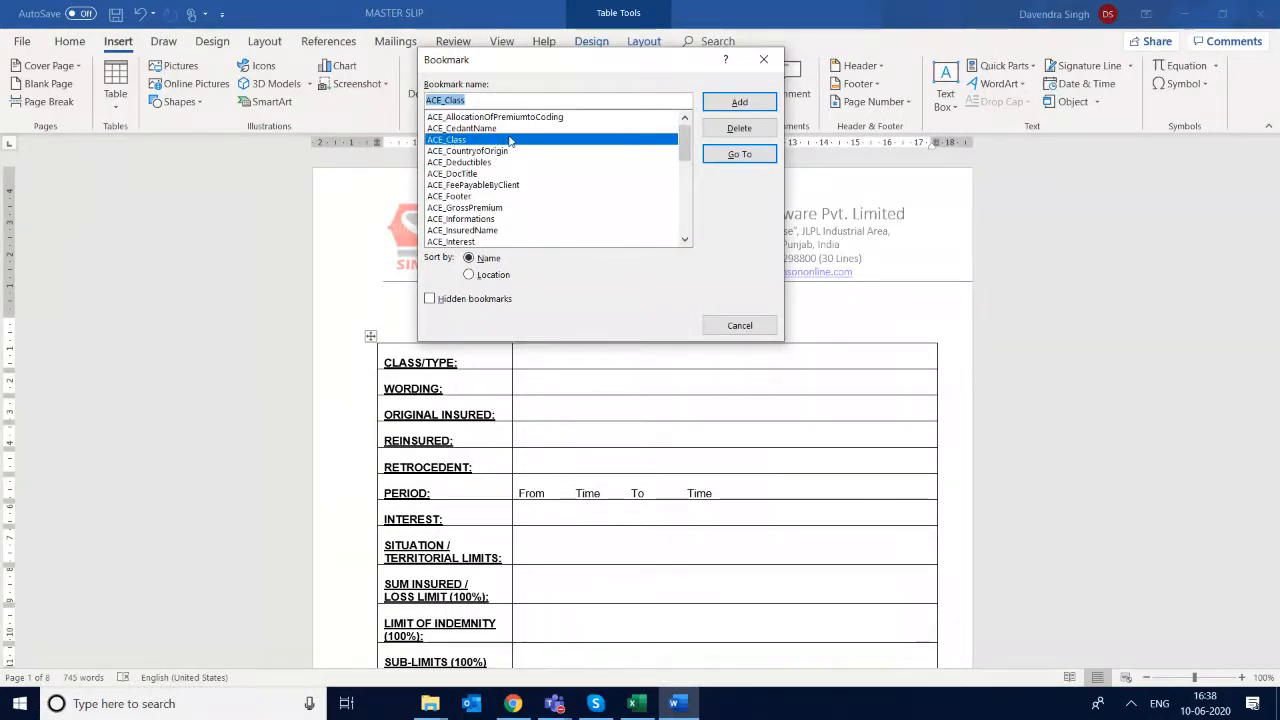
{"action": "double_click", "coordinate": [510, 141]}
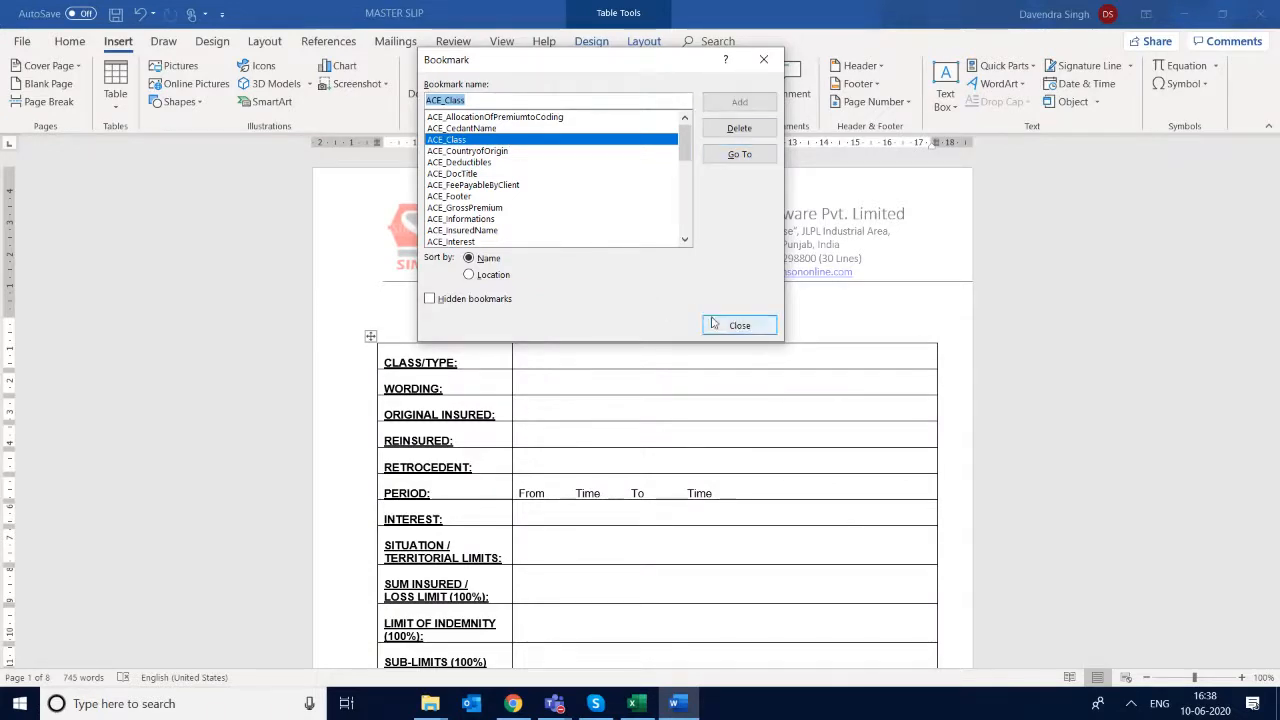
{"action": "left_click", "coordinate": [742, 165]}
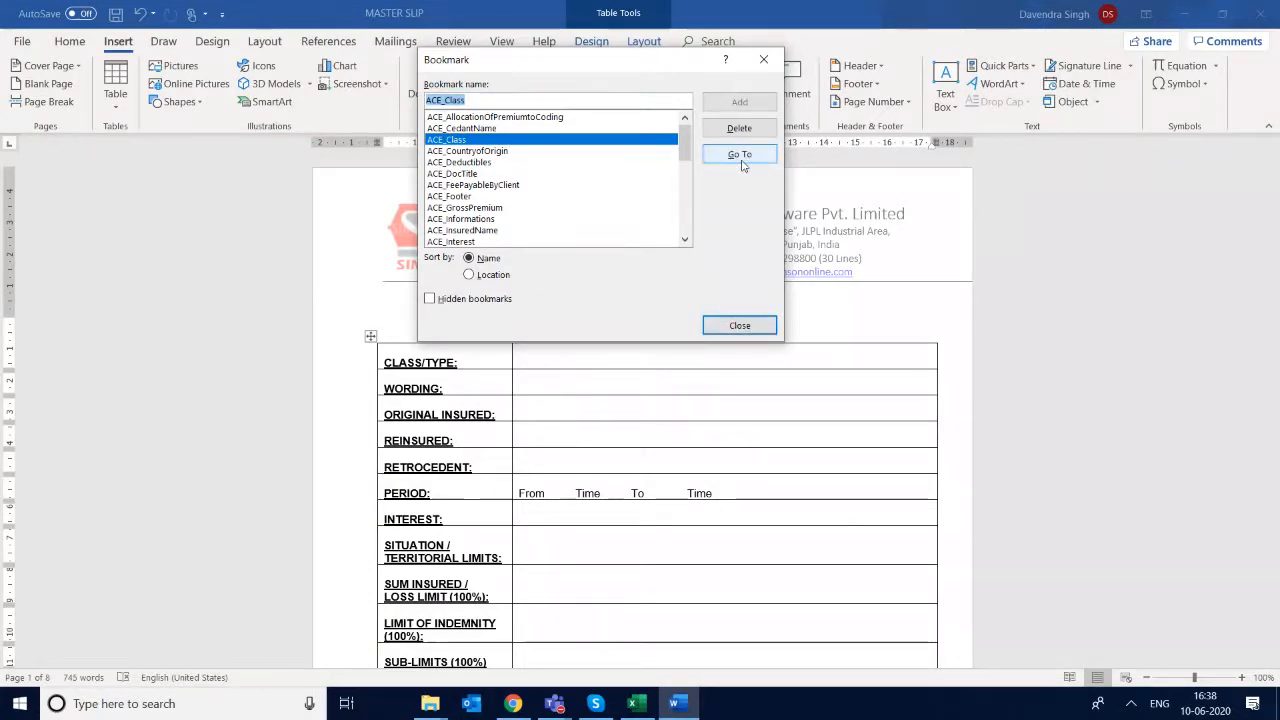
- Place the cursor in the empty REINSURED cell and copy the CedantName field name from the bookmarks workbook's FAC-Slip sheet in Excel
{"action": "left_click", "coordinate": [740, 326]}
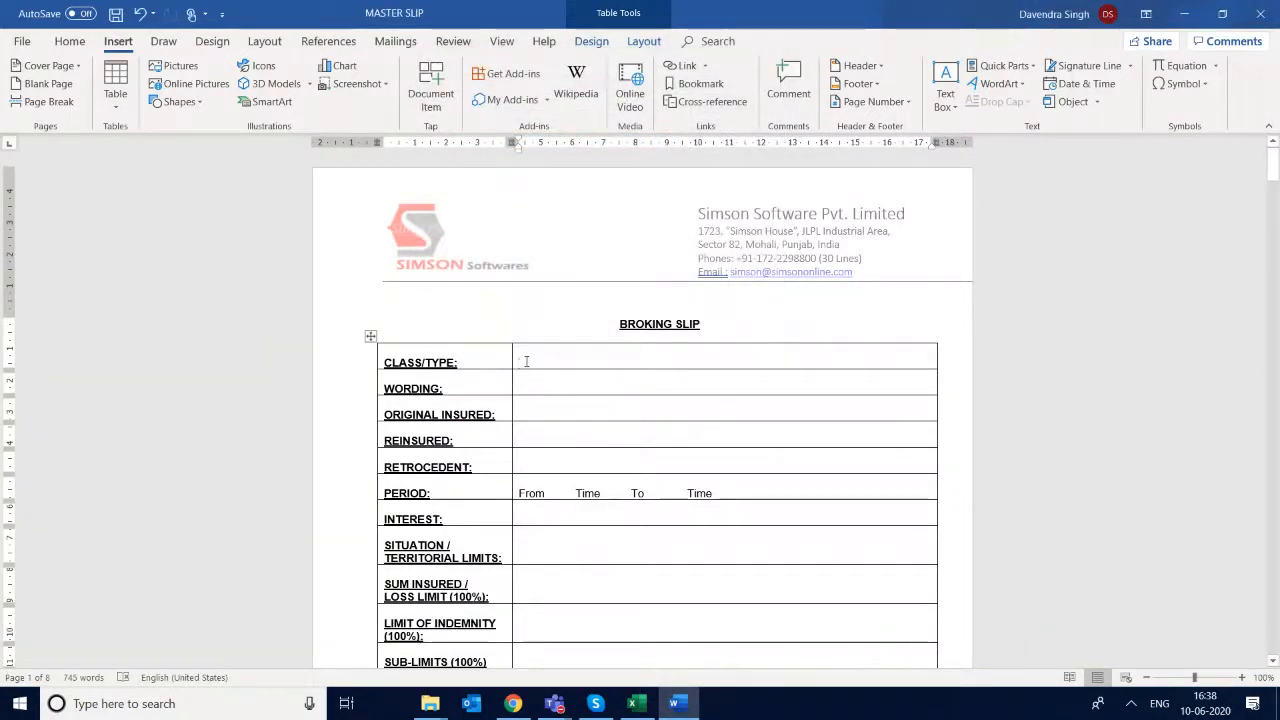
{"action": "left_click", "coordinate": [536, 437]}
{"action": "left_click", "coordinate": [641, 708]}
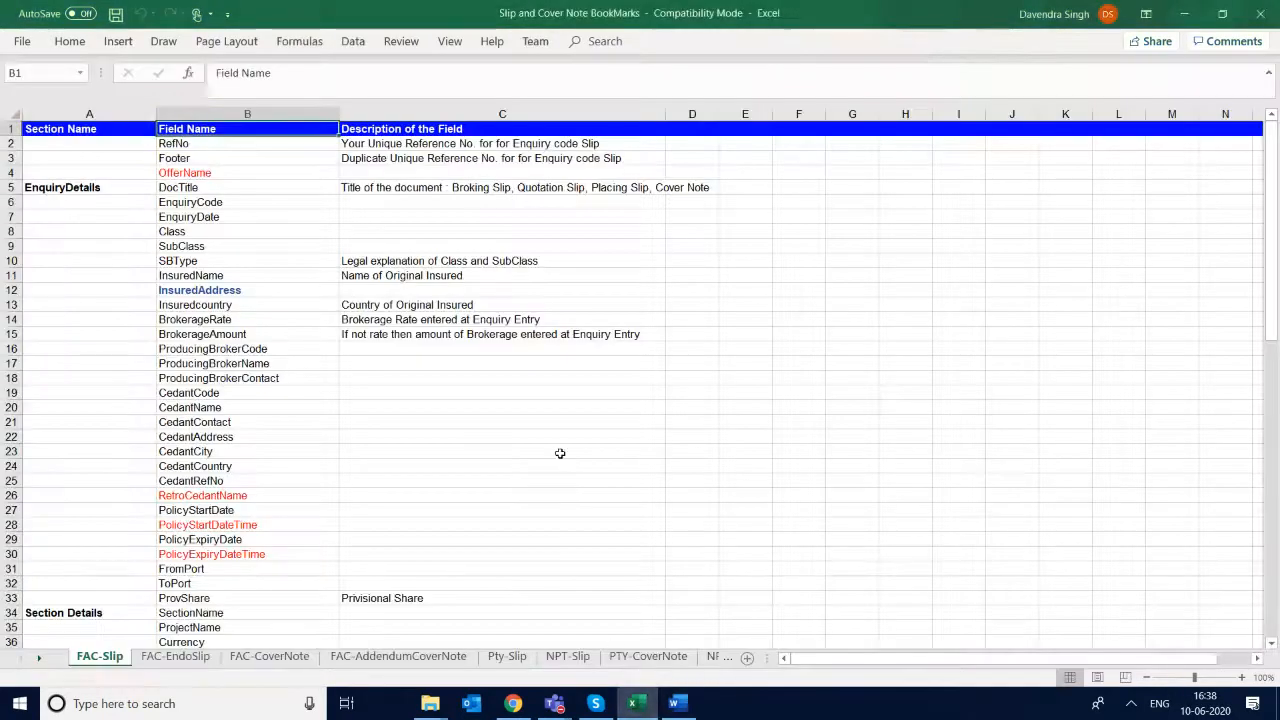
{"action": "left_click", "coordinate": [174, 422]}
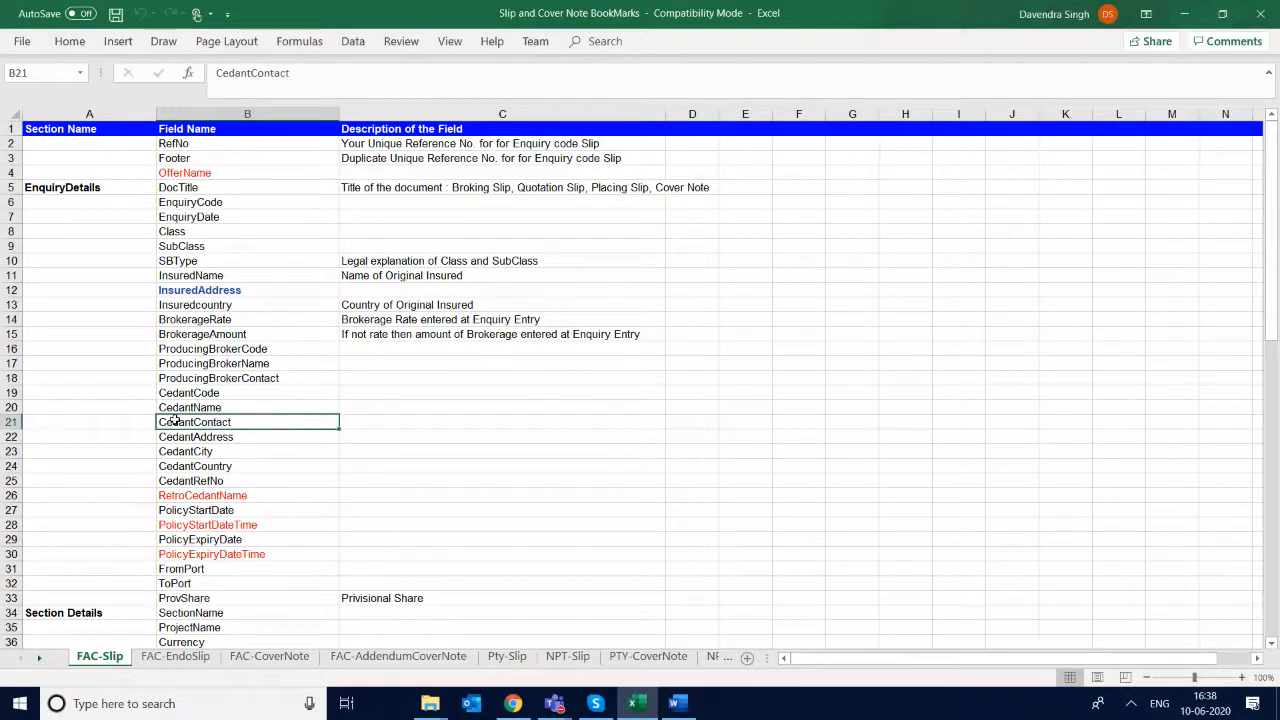
{"action": "key", "text": "Up"}
{"action": "key", "text": "Right"}
{"action": "key", "text": "Left"}
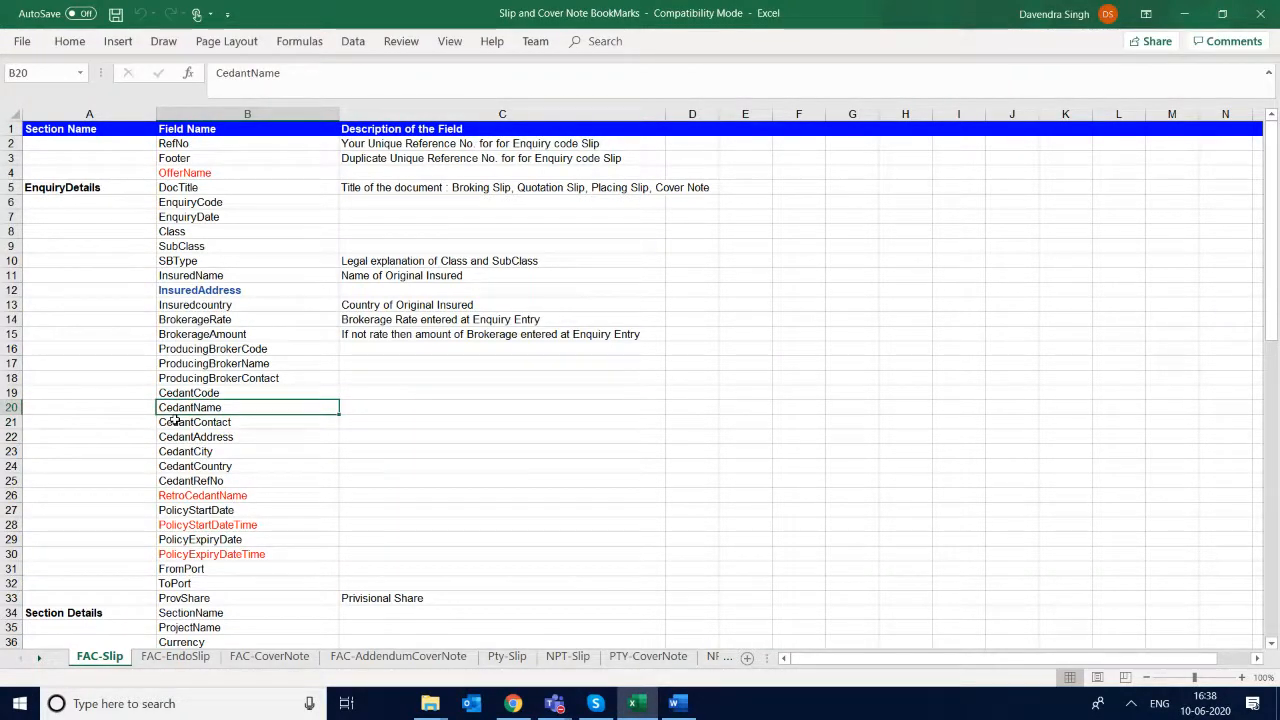
{"action": "key", "text": "ctrl+c"}
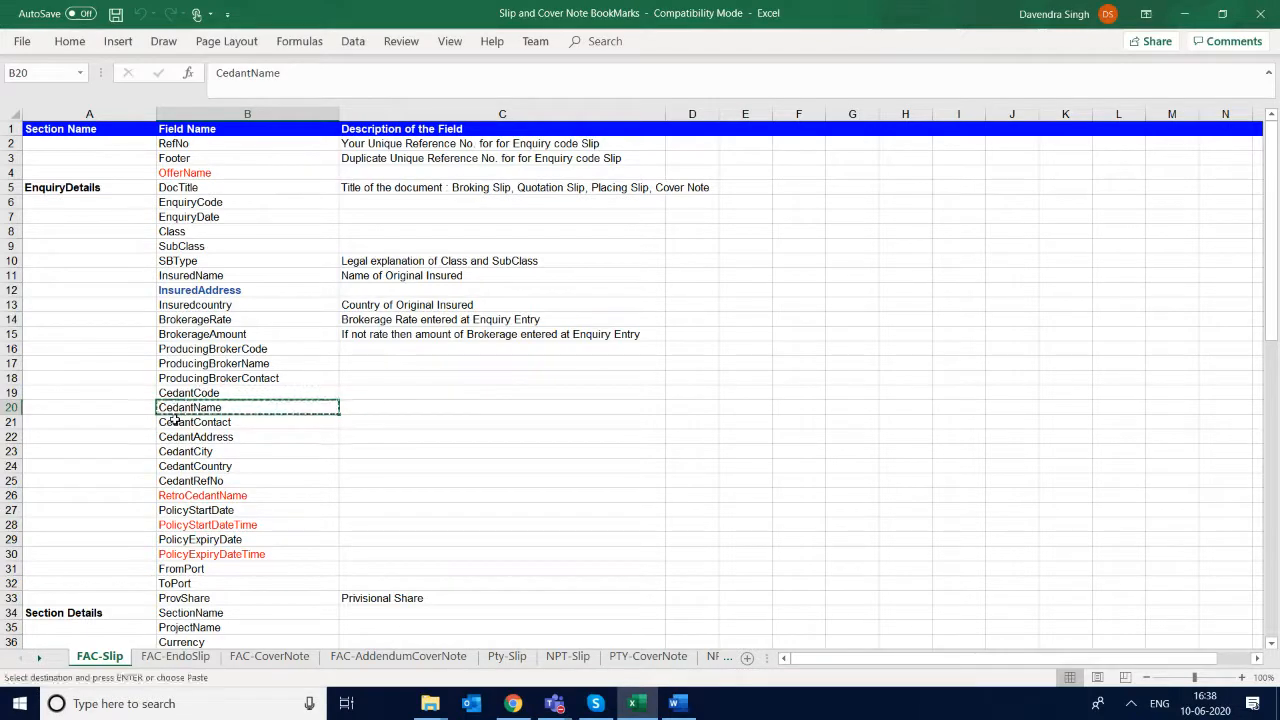
- Return to the MASTER SLIP document in Word and add the bookmark ACE_CedantName in the empty cell beside REINSURED
{"action": "key", "text": "alt+Tab"}
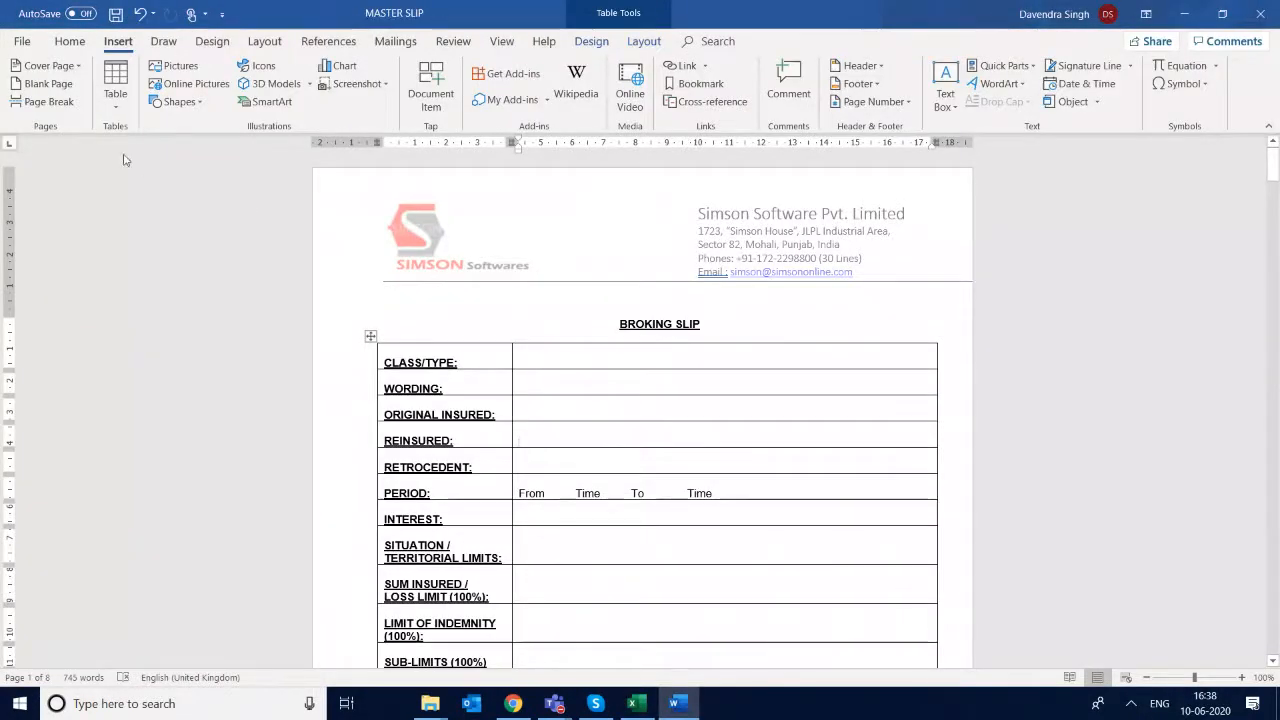
{"action": "left_click", "coordinate": [627, 436]}
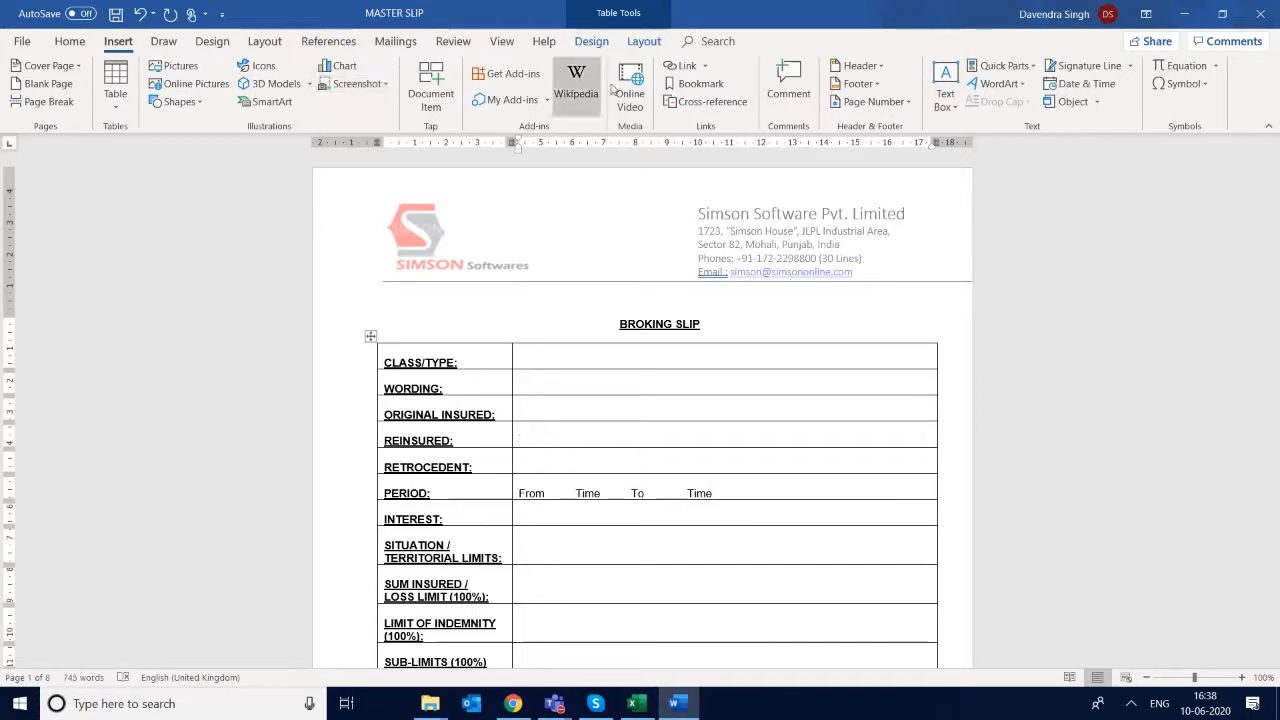
{"action": "left_click", "coordinate": [700, 84]}
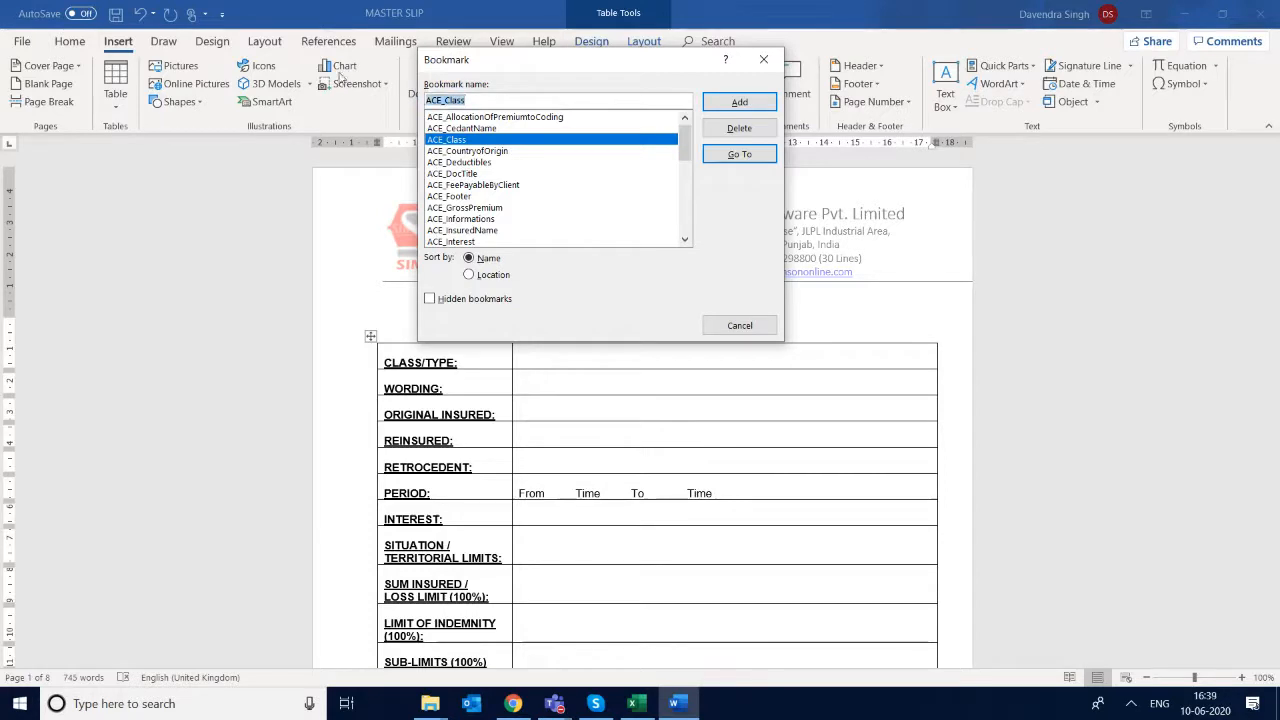
{"action": "type", "text": "ACE_"}
{"action": "key", "text": "ctrl+v"}
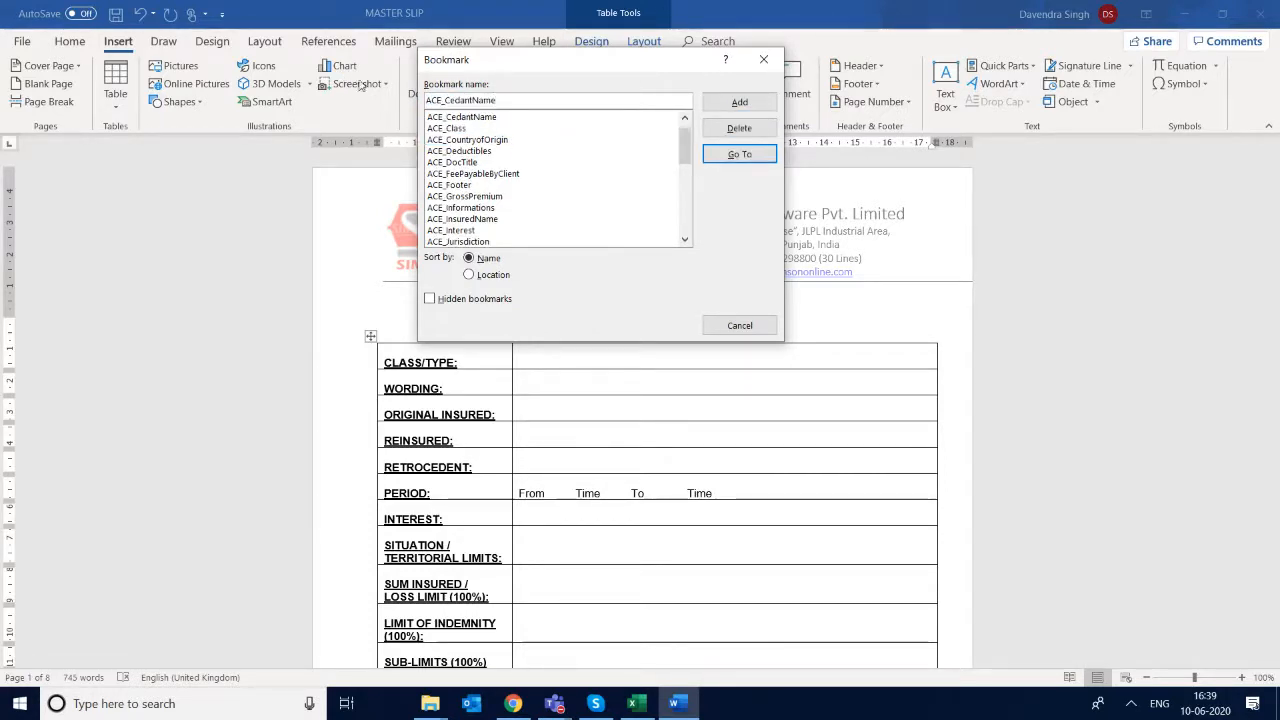
{"action": "left_click", "coordinate": [737, 108]}
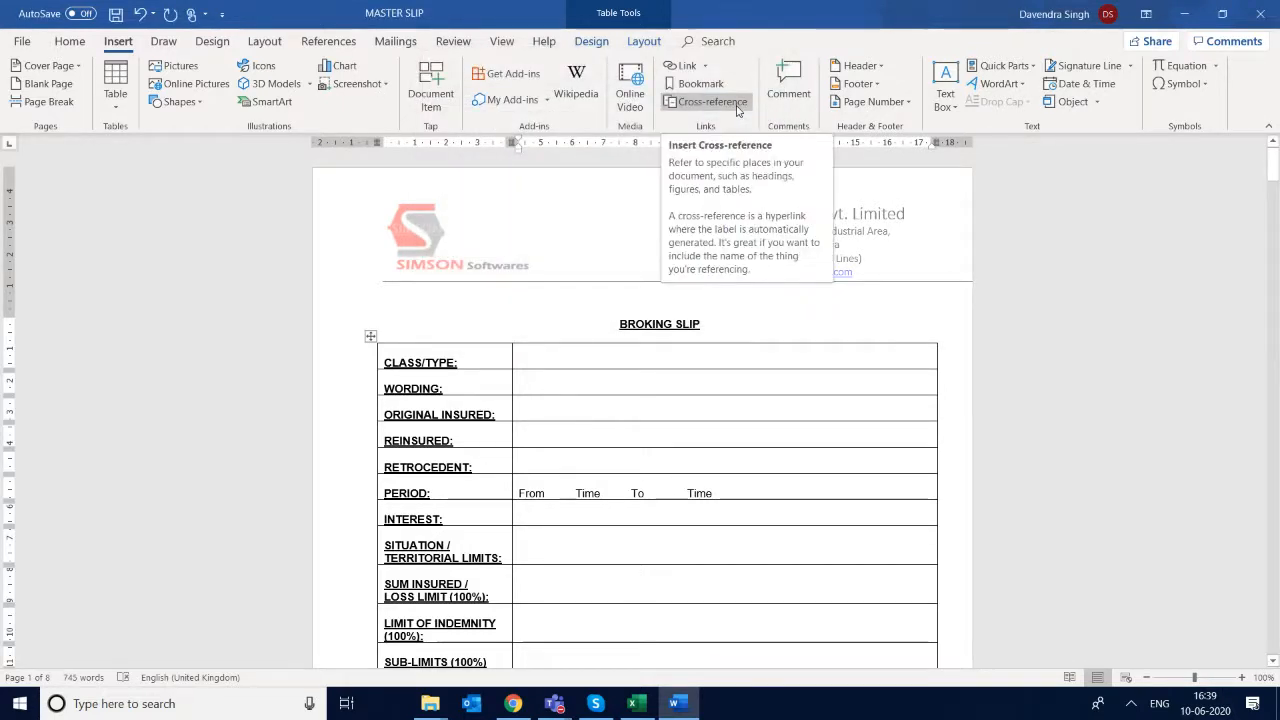
- Open Notepad and write the bookmark name ACE_CedantName on the first line of a blank note
{"action": "key", "text": "super+r"}
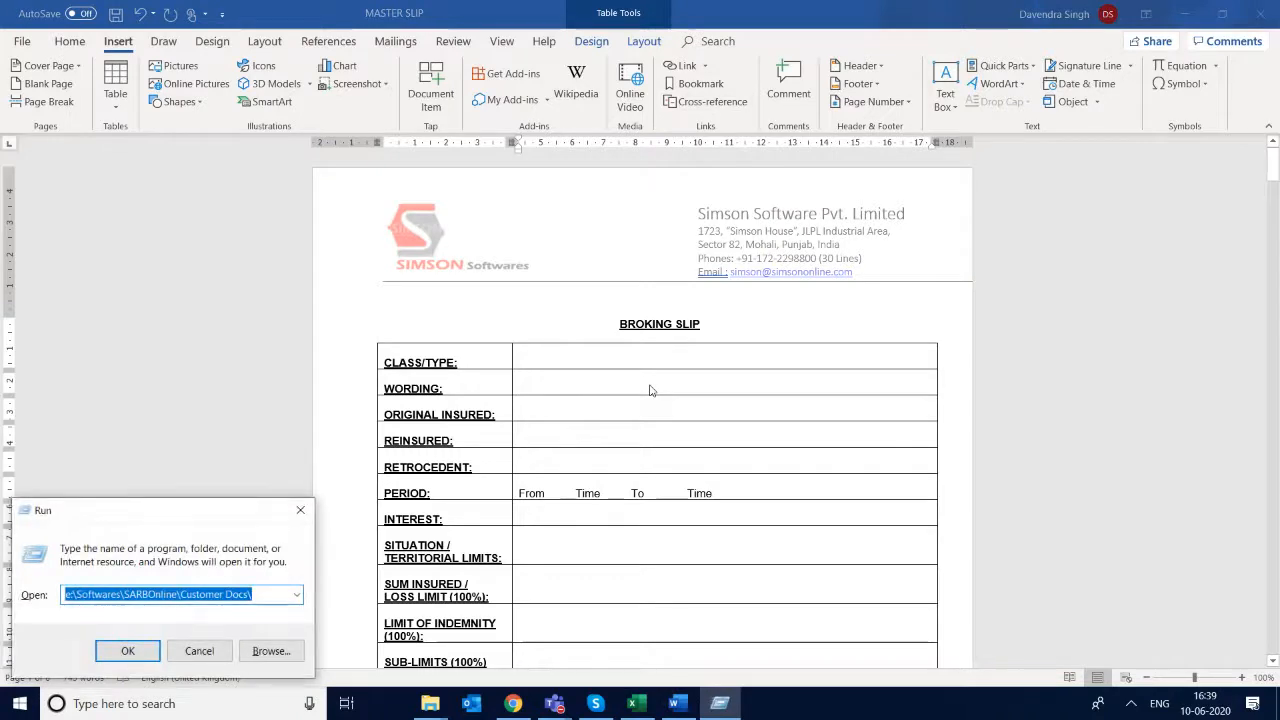
{"action": "type", "text": "note"}
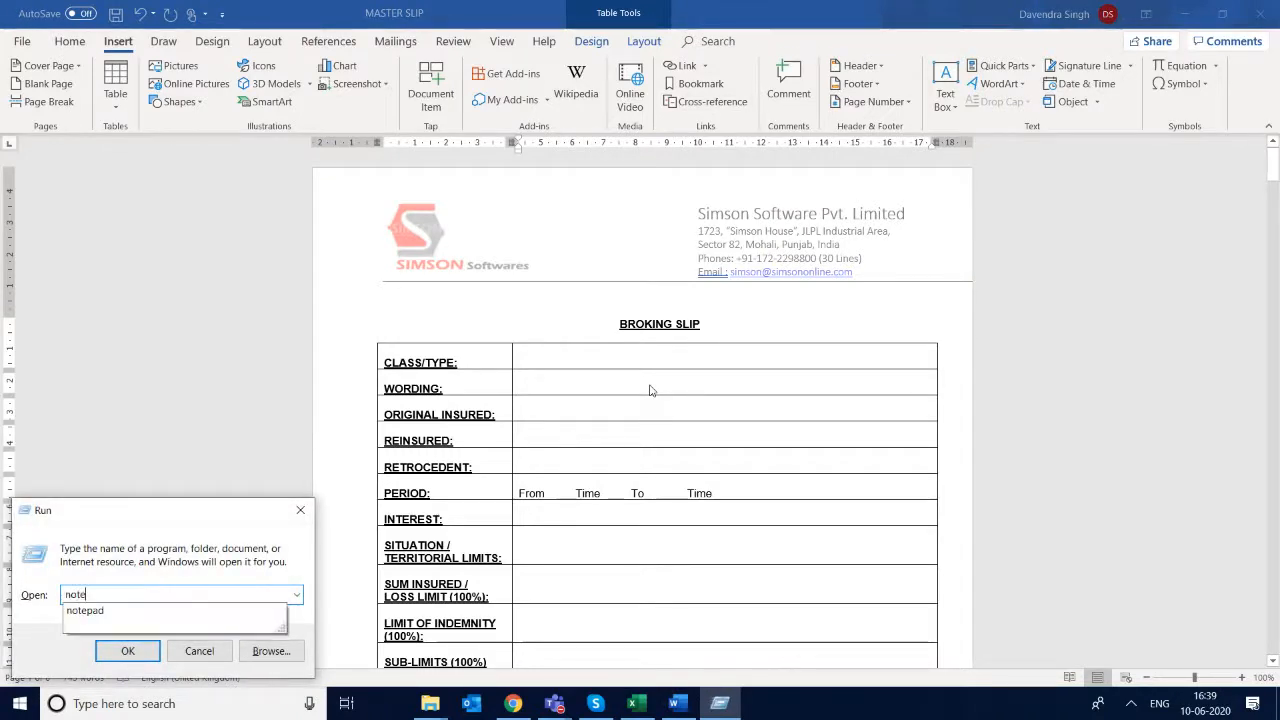
{"action": "type", "text": "pad"}
{"action": "key", "text": "Return"}
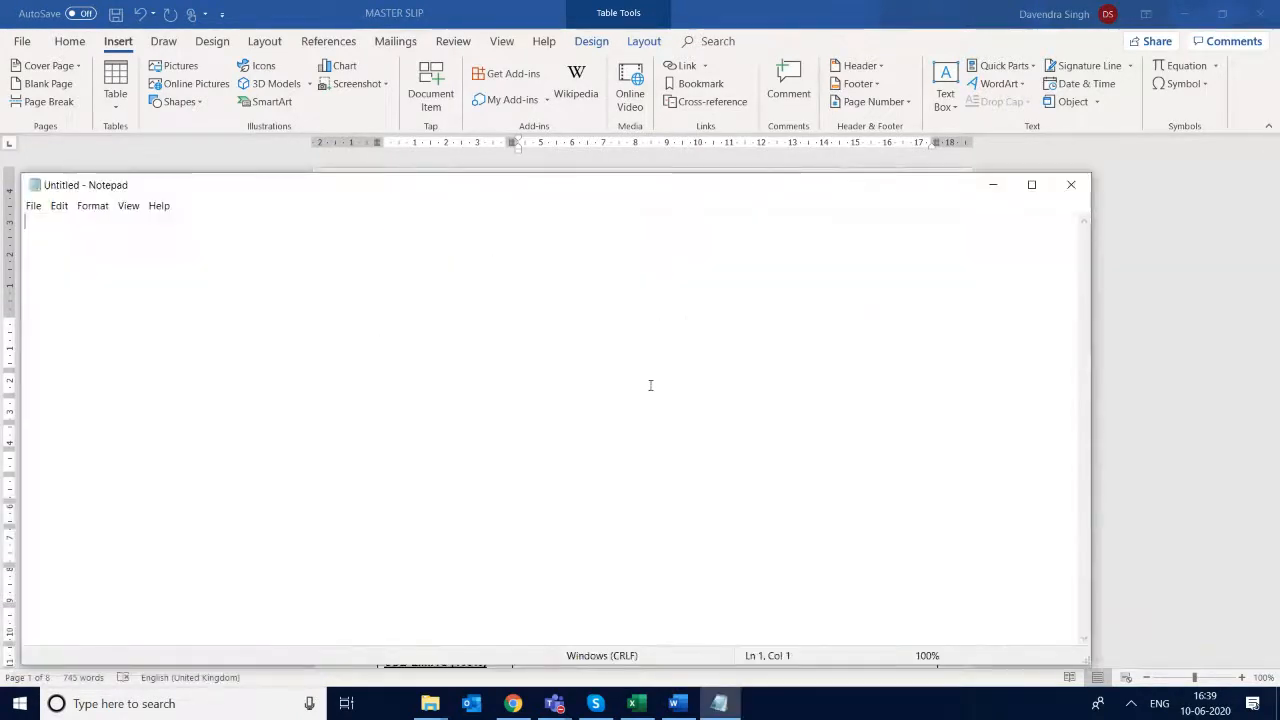
{"action": "type", "text": "ACE"}
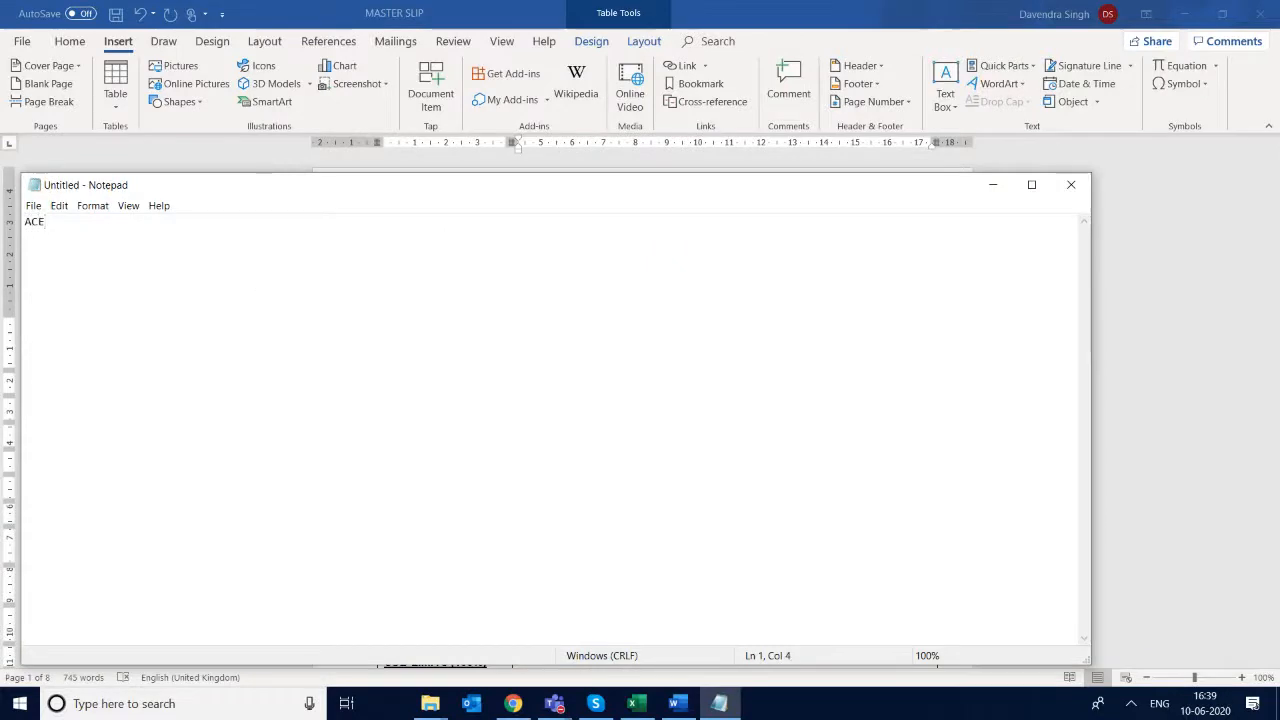
{"action": "type", "text": "_CedantName"}
{"action": "key", "text": "Return"}
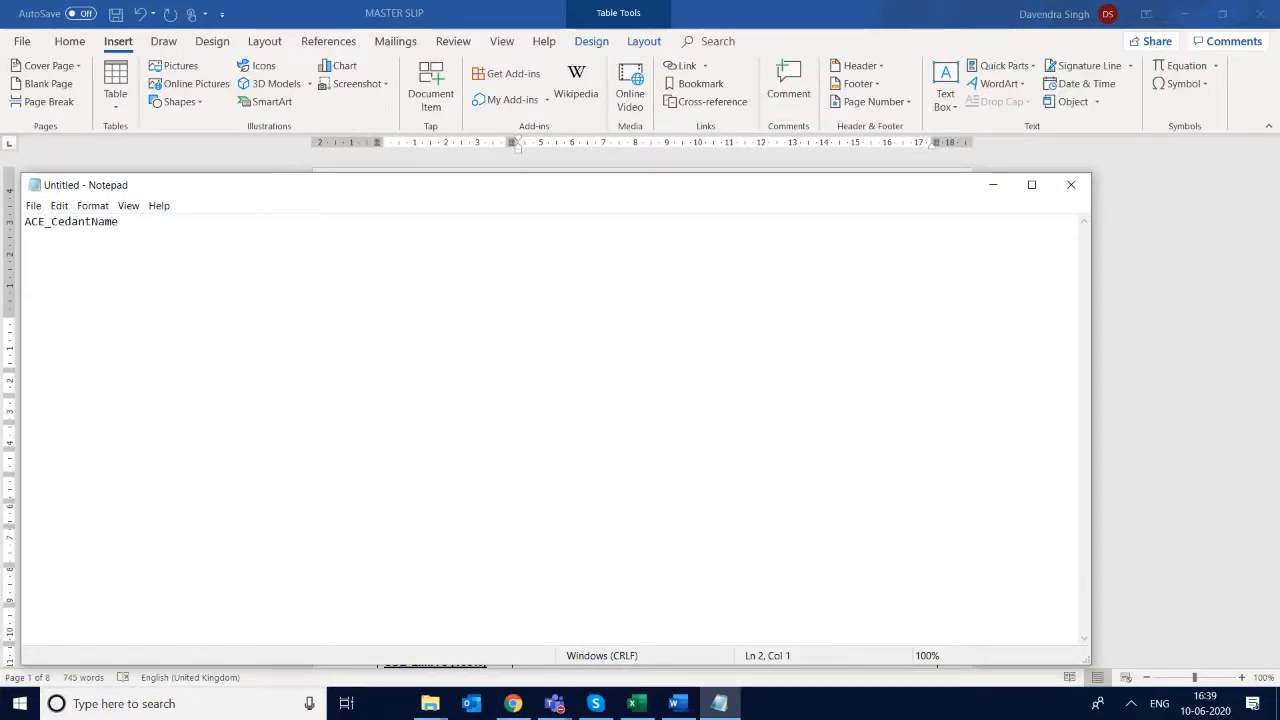
- Switch to the bookmarks workbook in Excel and review the FAC-Slip field list down to More Information Fields, then its RefNo and Footer entries
{"action": "key", "text": "alt+Tab"}
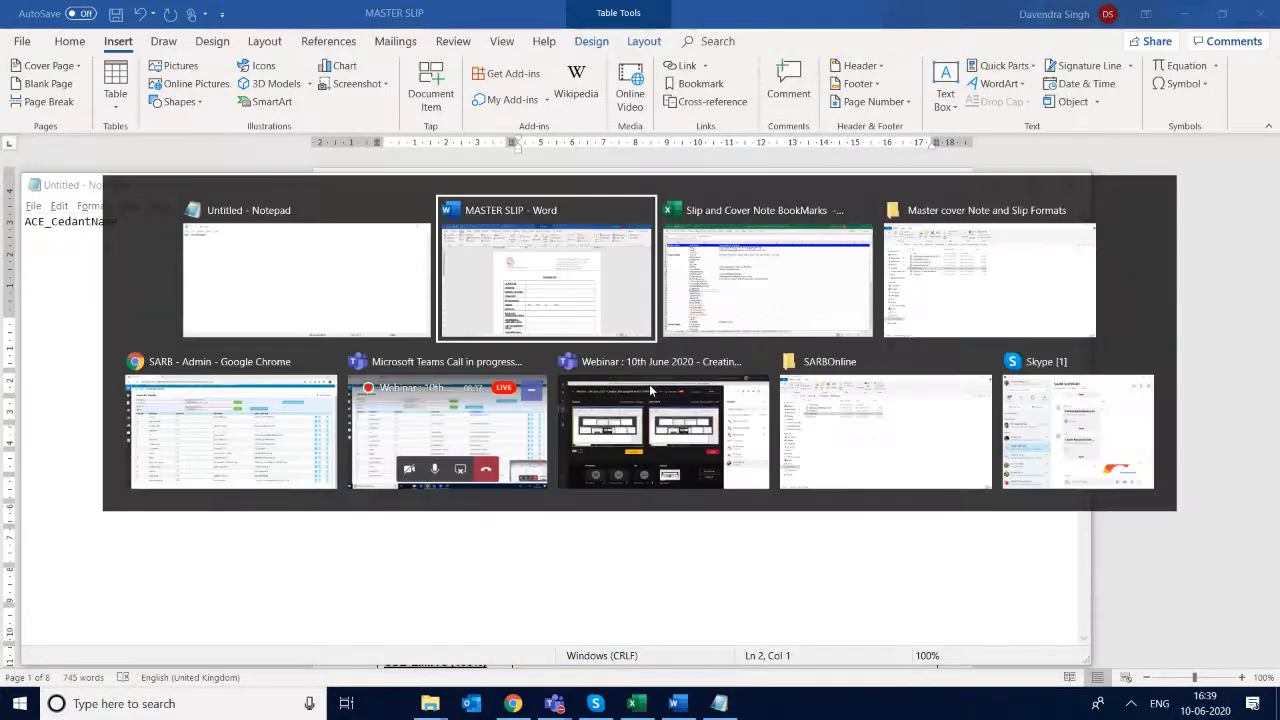
{"action": "key", "text": "alt+Tab"}
{"action": "key", "text": "Down"}
{"action": "key", "text": "Down"}
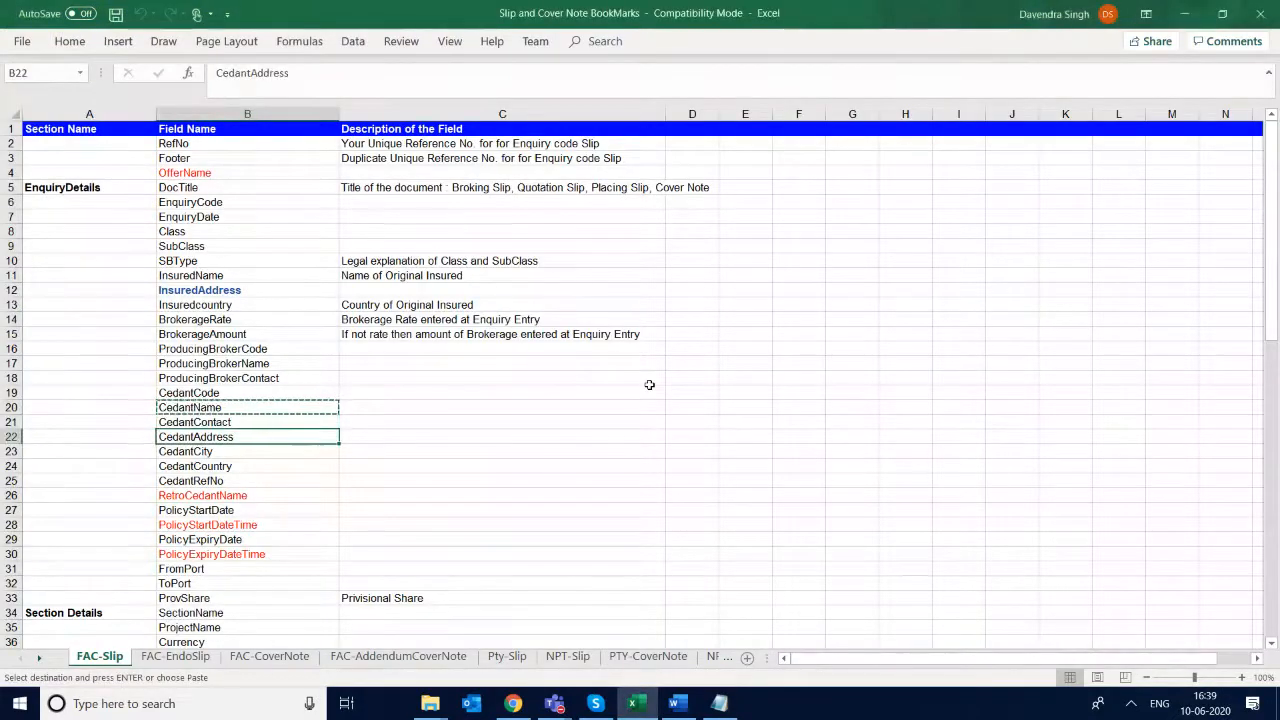
{"action": "scroll", "coordinate": [640, 380], "scroll_direction": "down", "scroll_amount": 3}
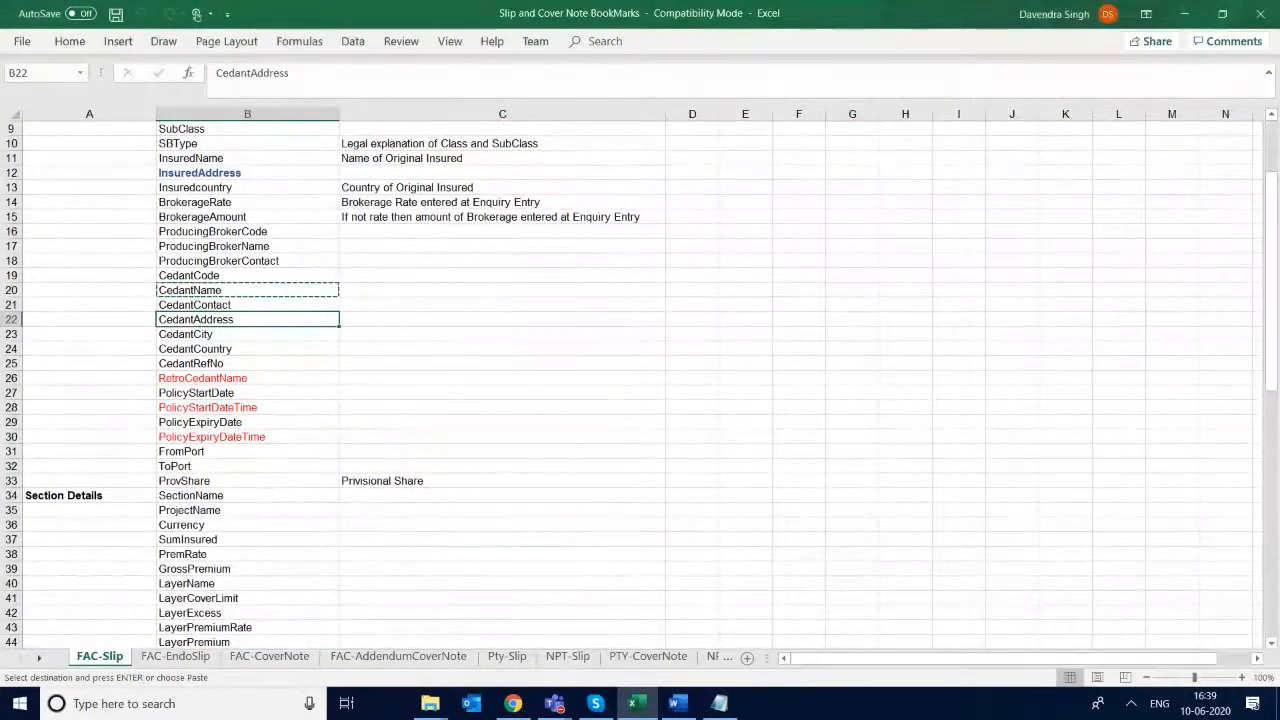
{"action": "scroll", "coordinate": [640, 380], "scroll_direction": "down", "scroll_amount": 3}
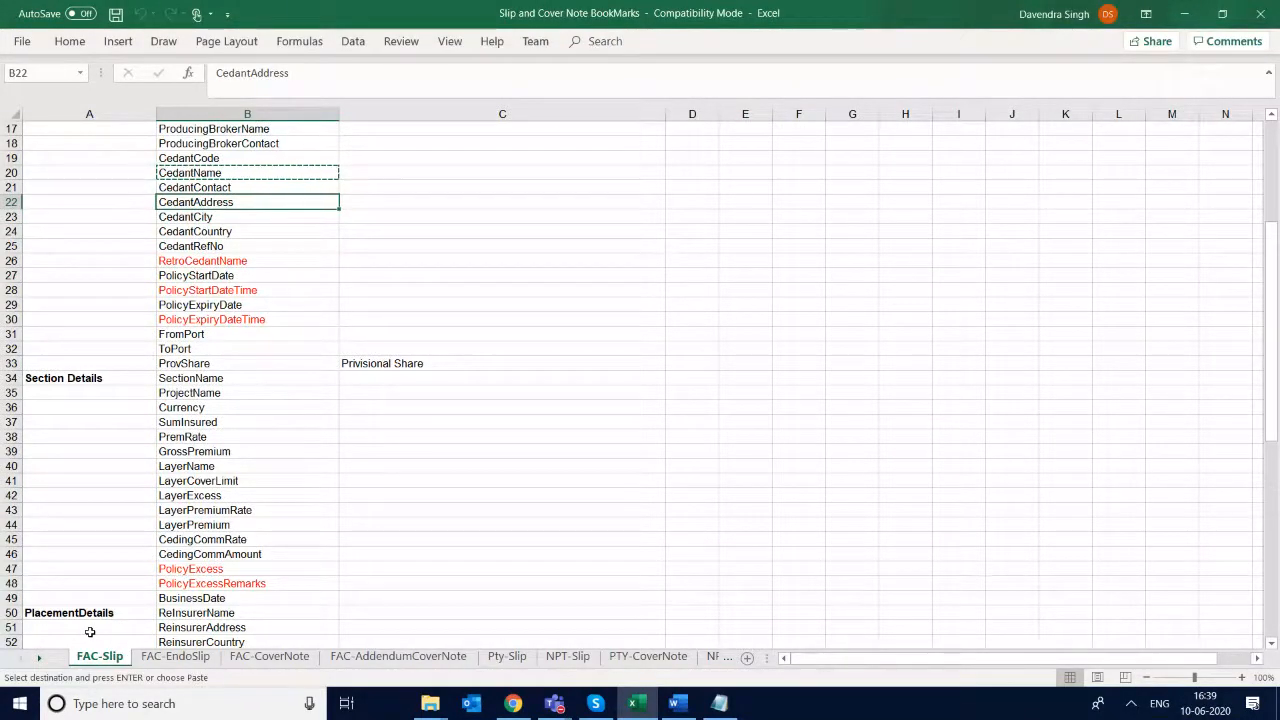
{"action": "scroll", "coordinate": [89, 632], "scroll_direction": "up", "scroll_amount": 5}
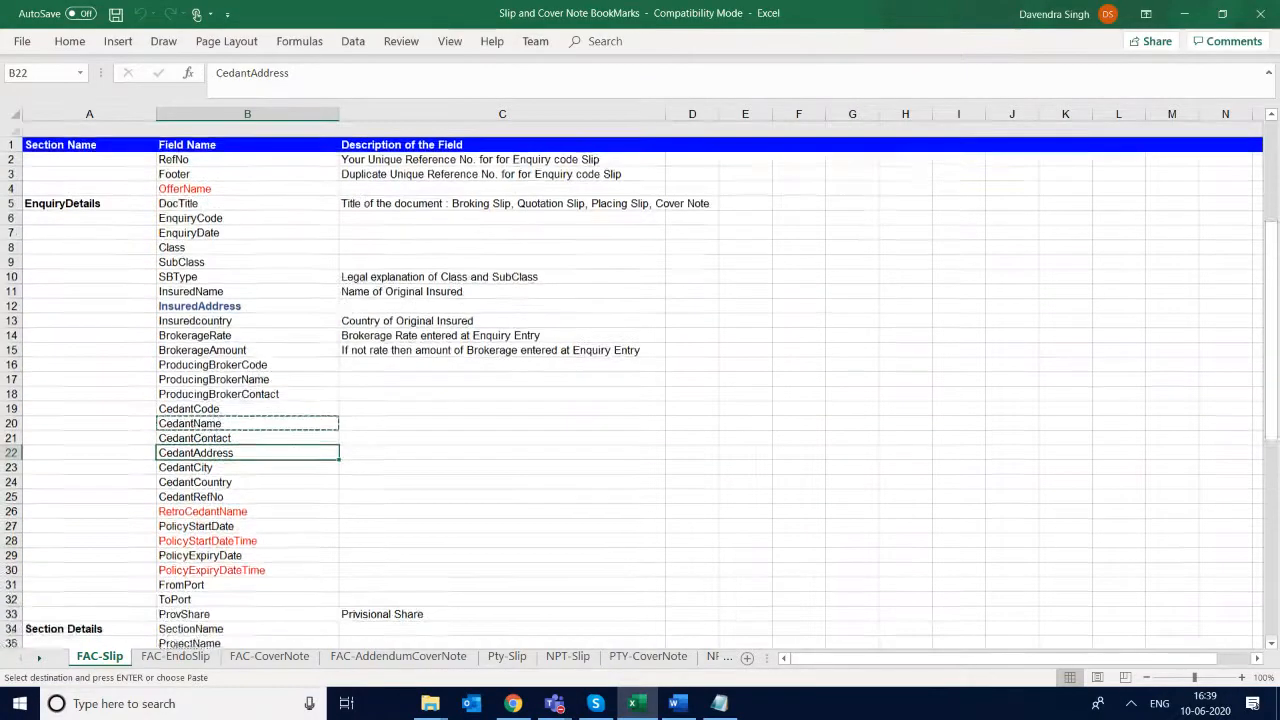
{"action": "scroll", "coordinate": [89, 632], "scroll_direction": "down", "scroll_amount": 4}
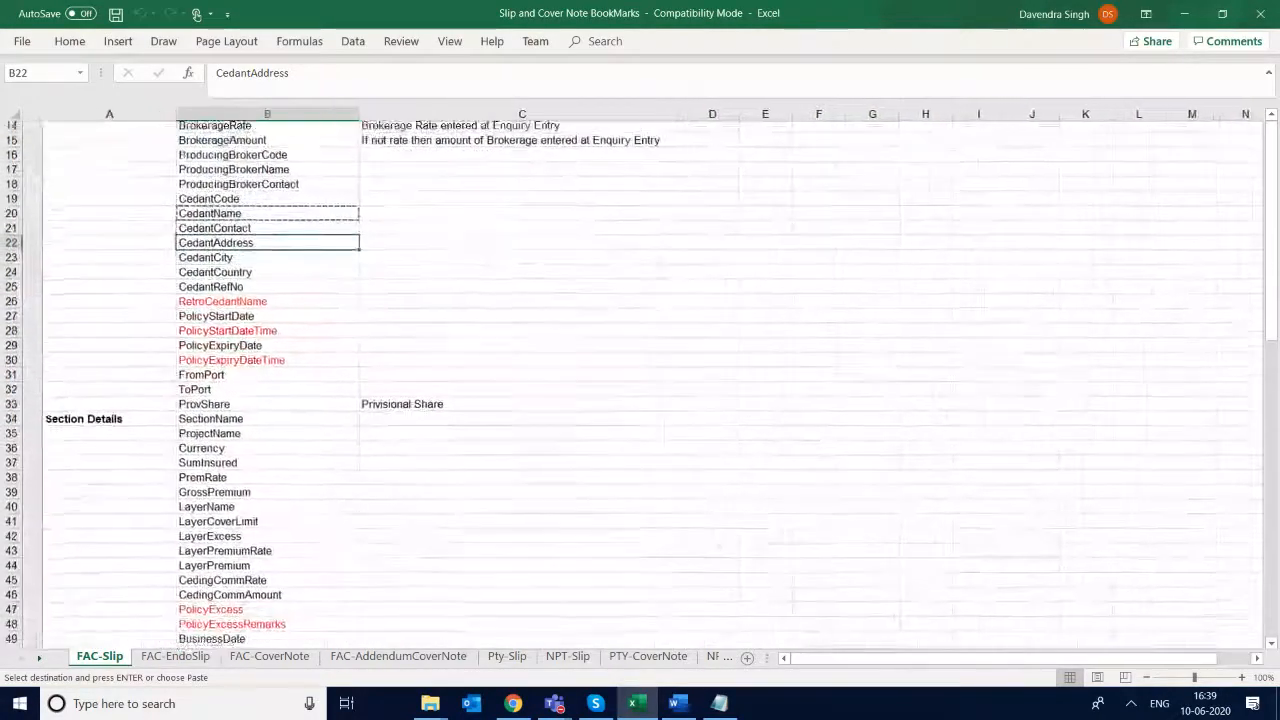
{"action": "scroll", "coordinate": [632, 388], "scroll_direction": "down", "scroll_amount": 5}
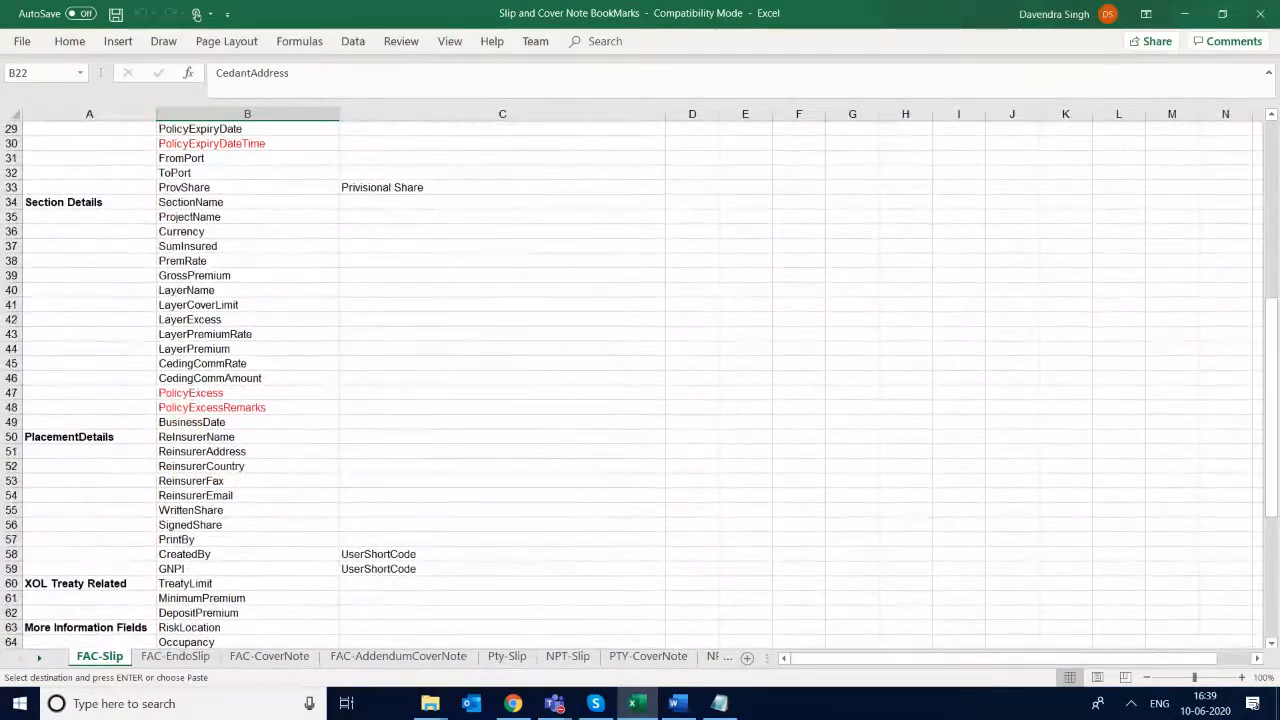
{"action": "scroll", "coordinate": [632, 388], "scroll_direction": "up", "scroll_amount": 9}
{"action": "left_click", "coordinate": [247, 143]}
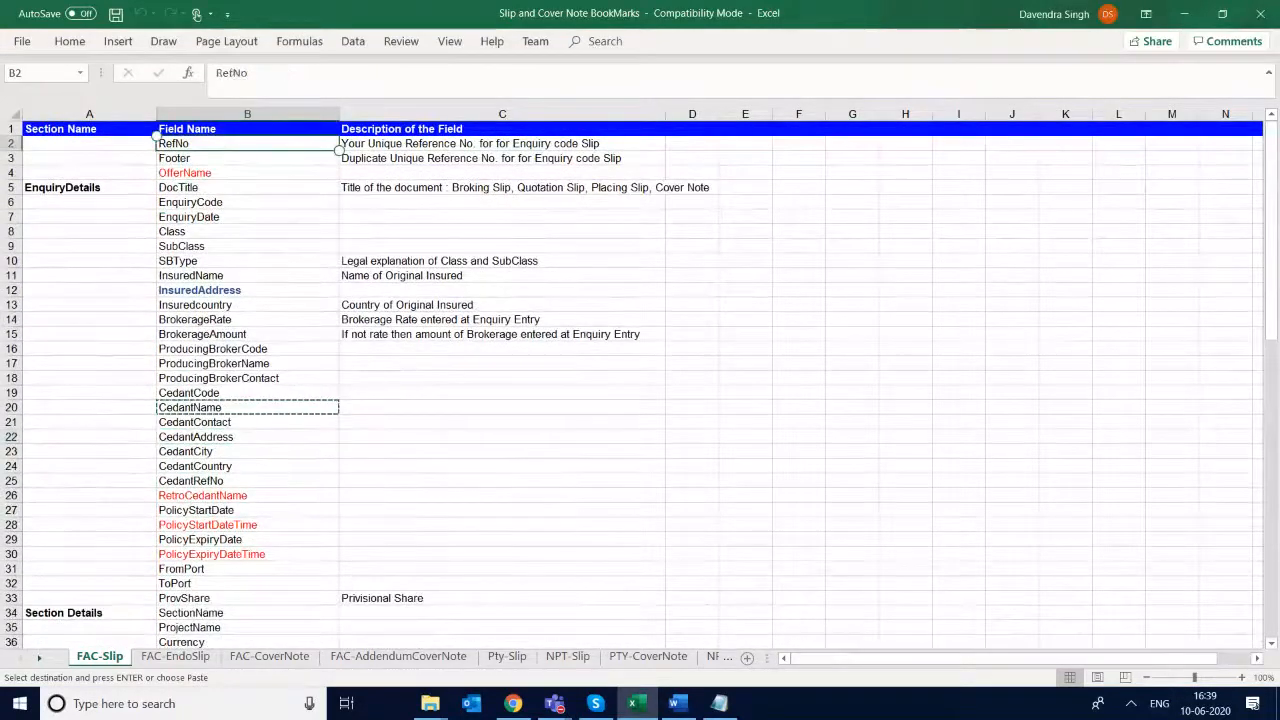
{"action": "key", "text": "Down"}
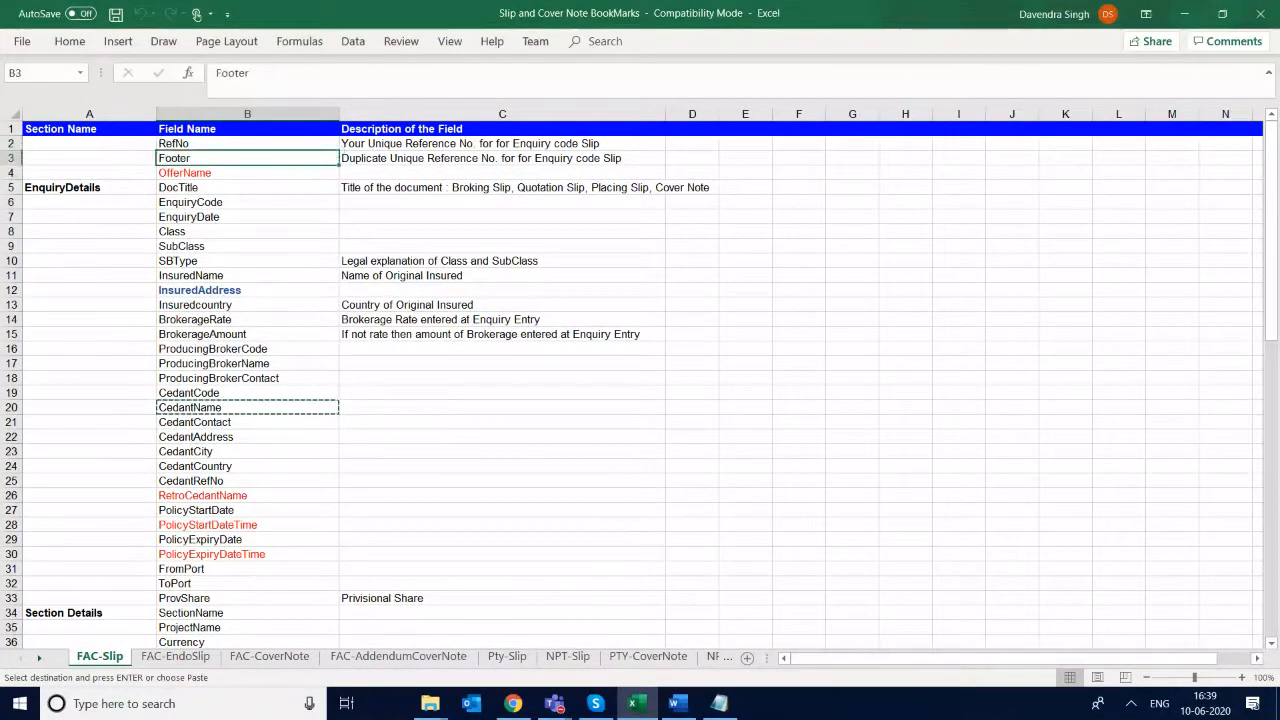
{"action": "key", "text": "Up"}
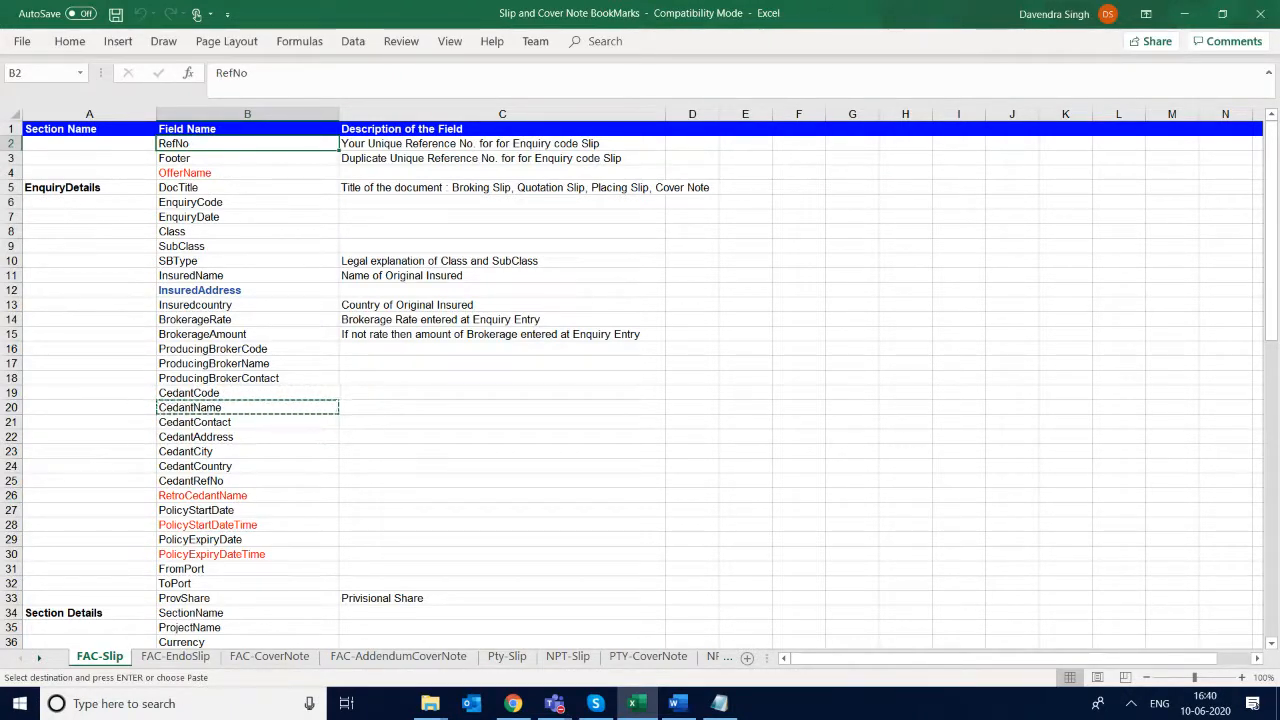
- Enter the example reference format SIMSON/PTY/EnquiryCode/SlipNo in cell D2 beside the RefNo description
{"action": "key", "text": "Right"}
{"action": "key", "text": "Right"}
{"action": "key", "text": "Right"}
{"action": "key", "text": "Right"}
{"action": "key", "text": "Left"}
{"action": "key", "text": "Left"}
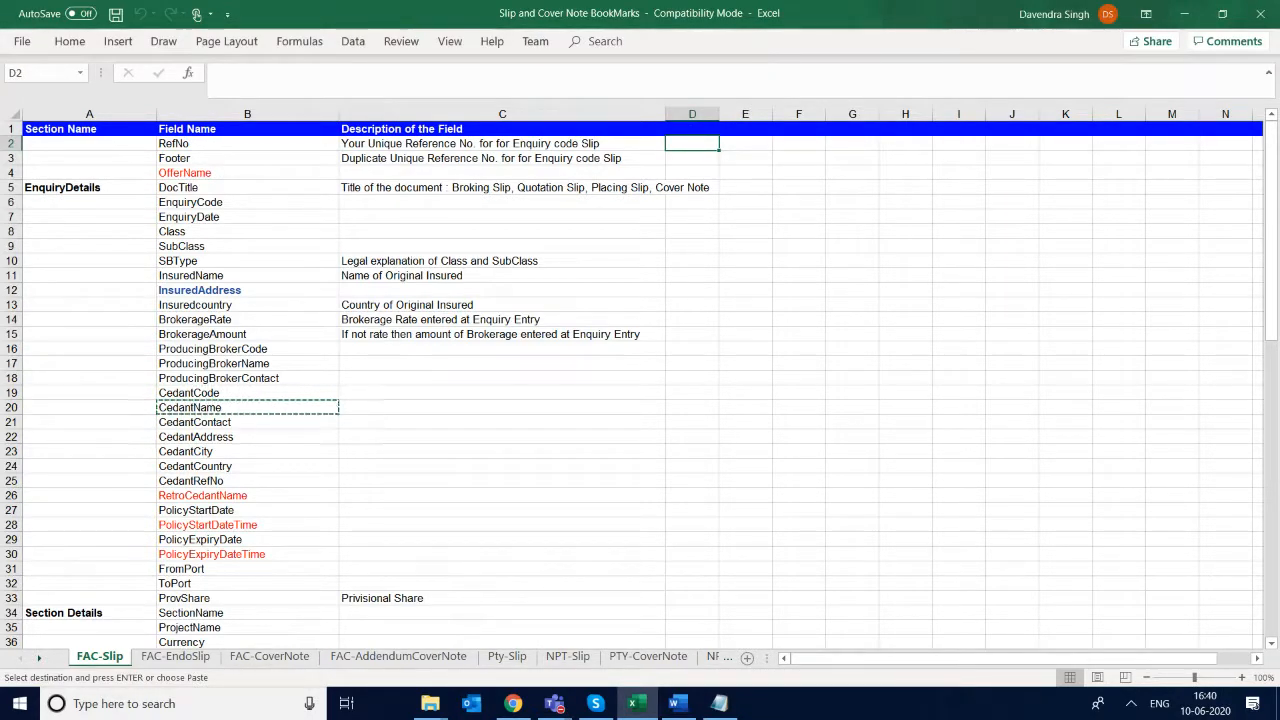
{"action": "type", "text": "SIMSON"}
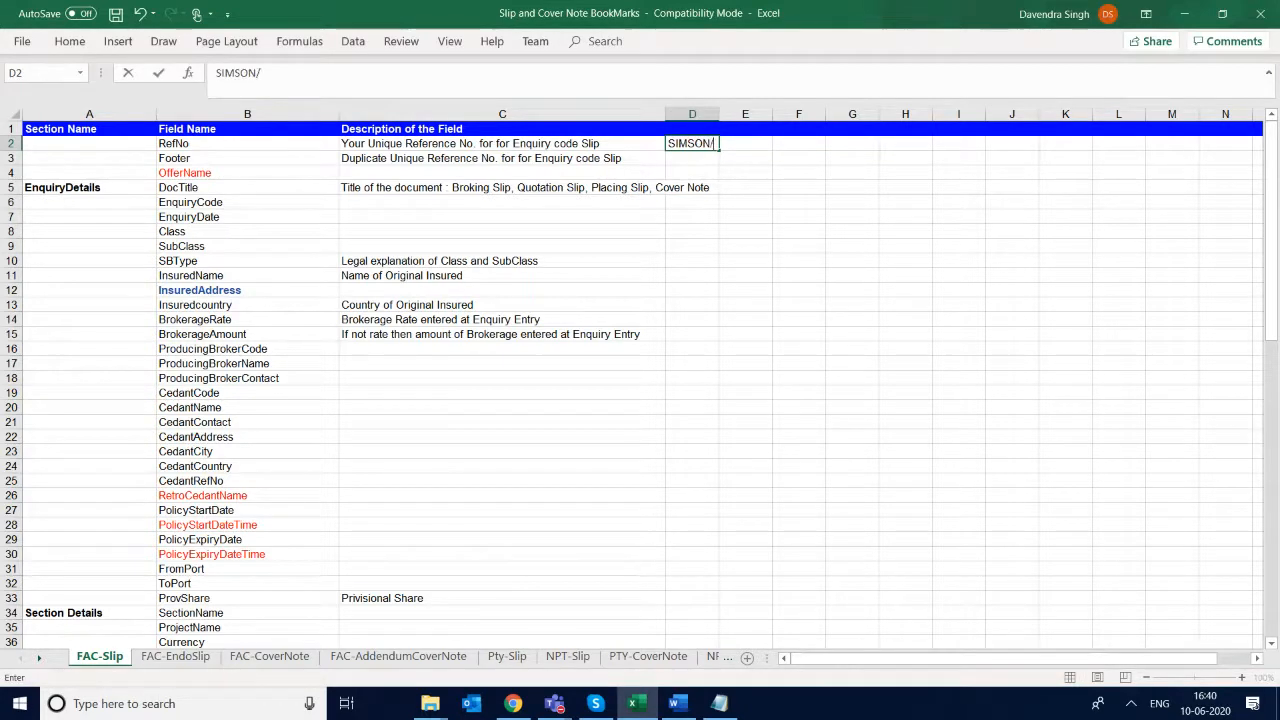
{"action": "type", "text": "/"}
{"action": "type", "text": "Slip"}
{"action": "key", "text": "BackSpace"}
{"action": "key", "text": "BackSpace"}
{"action": "key", "text": "BackSpace"}
{"action": "type", "text": "PTY/Enqu"}
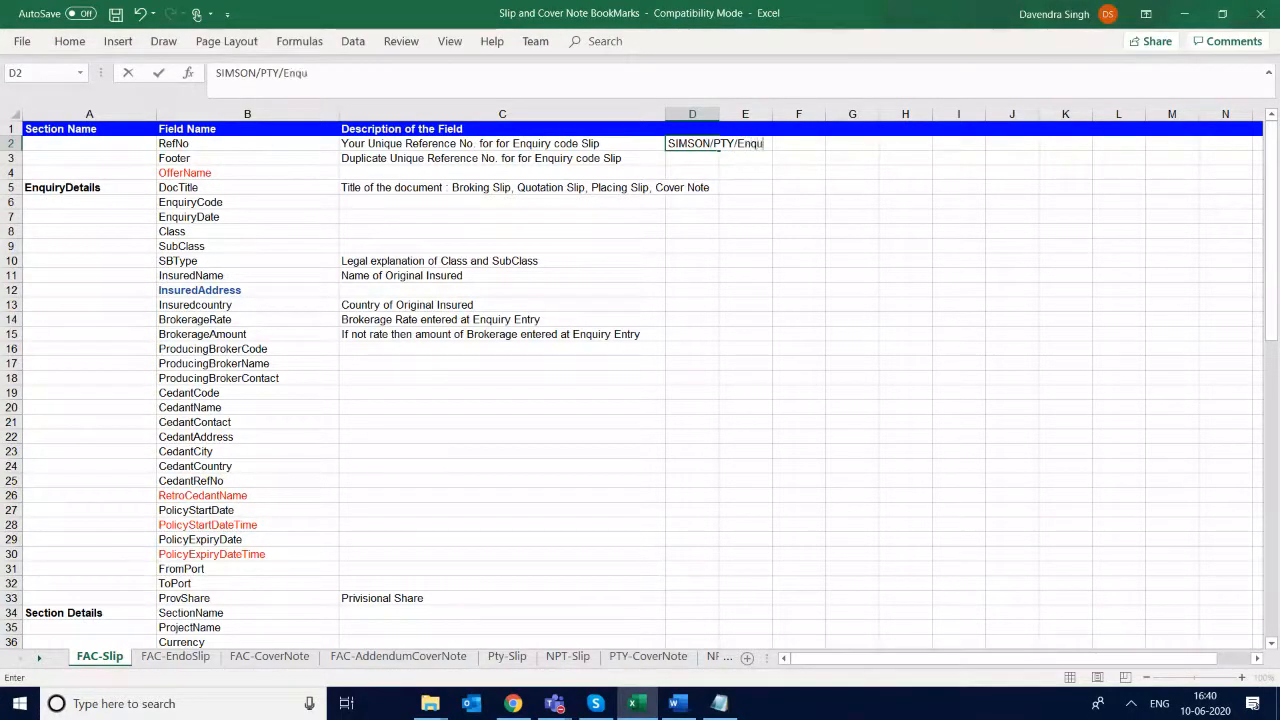
{"action": "type", "text": "iryCo"}
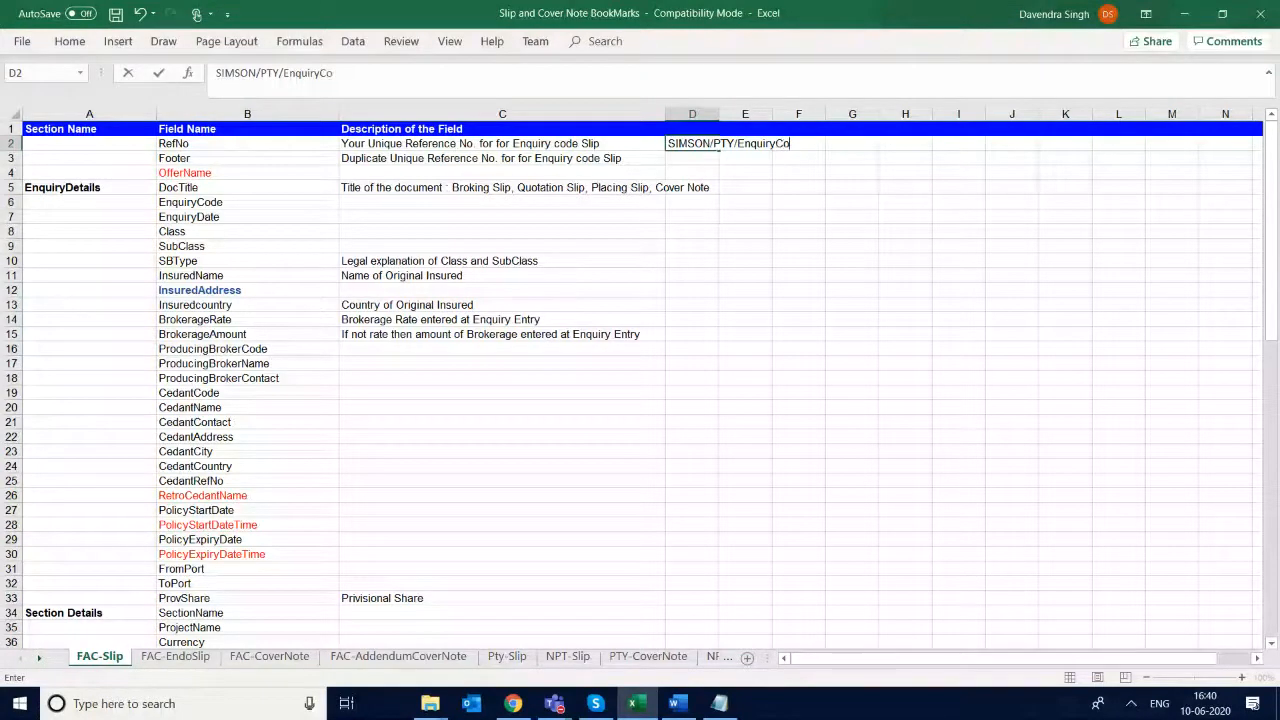
{"action": "type", "text": "de/SlipNo"}
{"action": "key", "text": "ctrl+Return"}
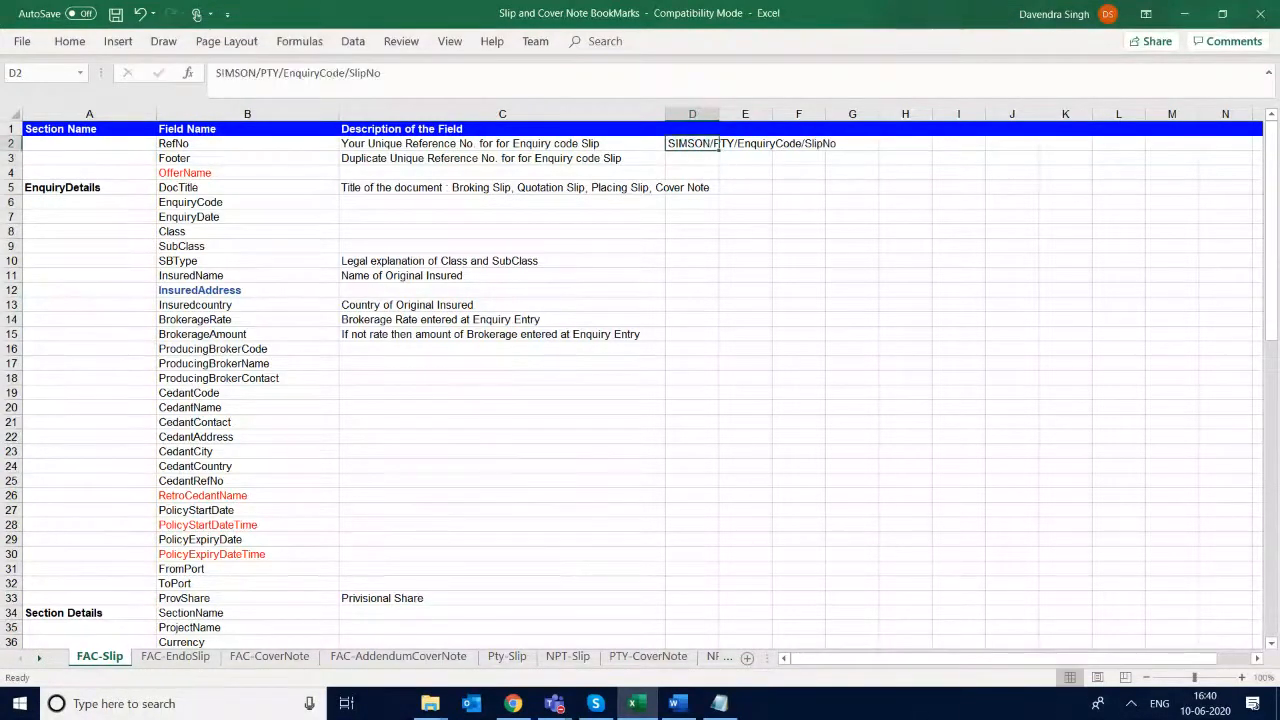
- Clear the example reference format from cell D2 and return to the RefNo field name
{"action": "key", "text": "Down"}
{"action": "key", "text": "Up"}
{"action": "key", "text": "Left"}
{"action": "key", "text": "Left"}
{"action": "key", "text": "Left"}
{"action": "key", "text": "Right"}
{"action": "key", "text": "Right"}
{"action": "key", "text": "Right"}
{"action": "key", "text": "Right"}
{"action": "key", "text": "Left"}
{"action": "key", "text": "Delete"}
{"action": "key", "text": "Left"}
{"action": "key", "text": "Left"}
{"action": "key", "text": "Left"}
{"action": "key", "text": "Right"}
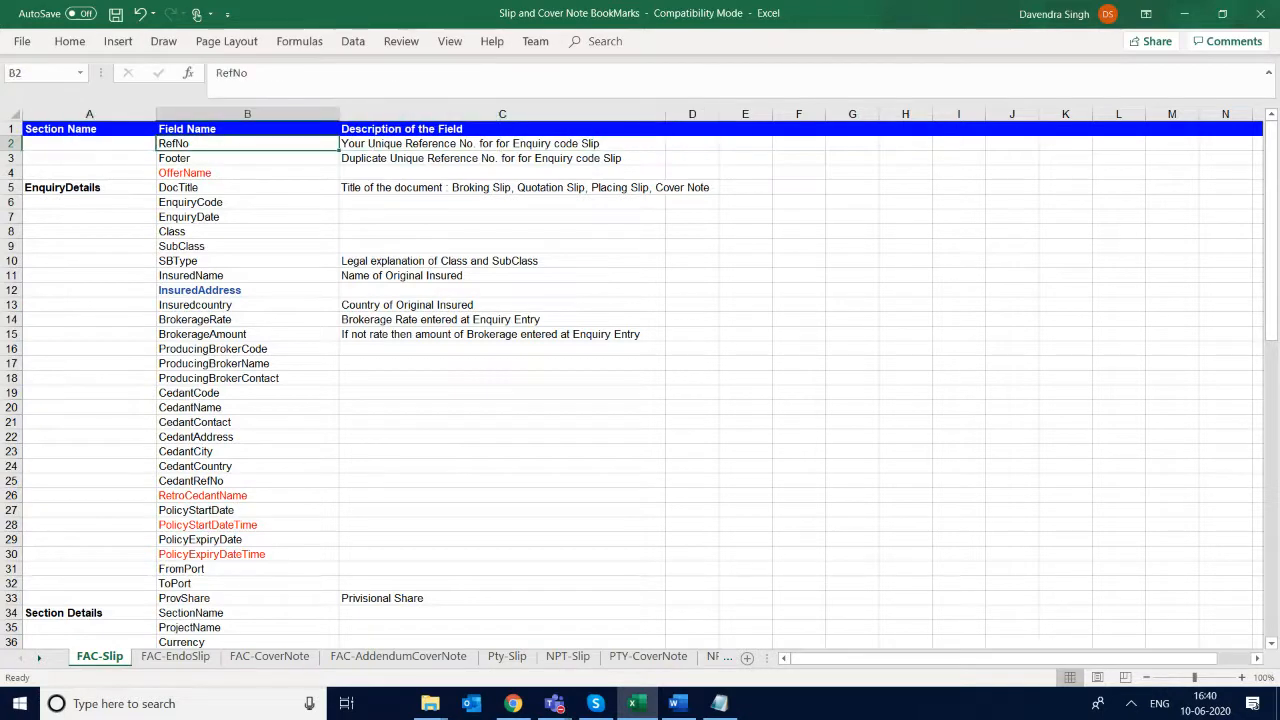
{"action": "key", "text": "Down"}
{"action": "key", "text": "Up"}
- Switch to the MASTER SLIP document in Word and insert a blank row above CLASS/TYPE in the Broking Slip table
{"action": "key", "text": "alt+Tab"}
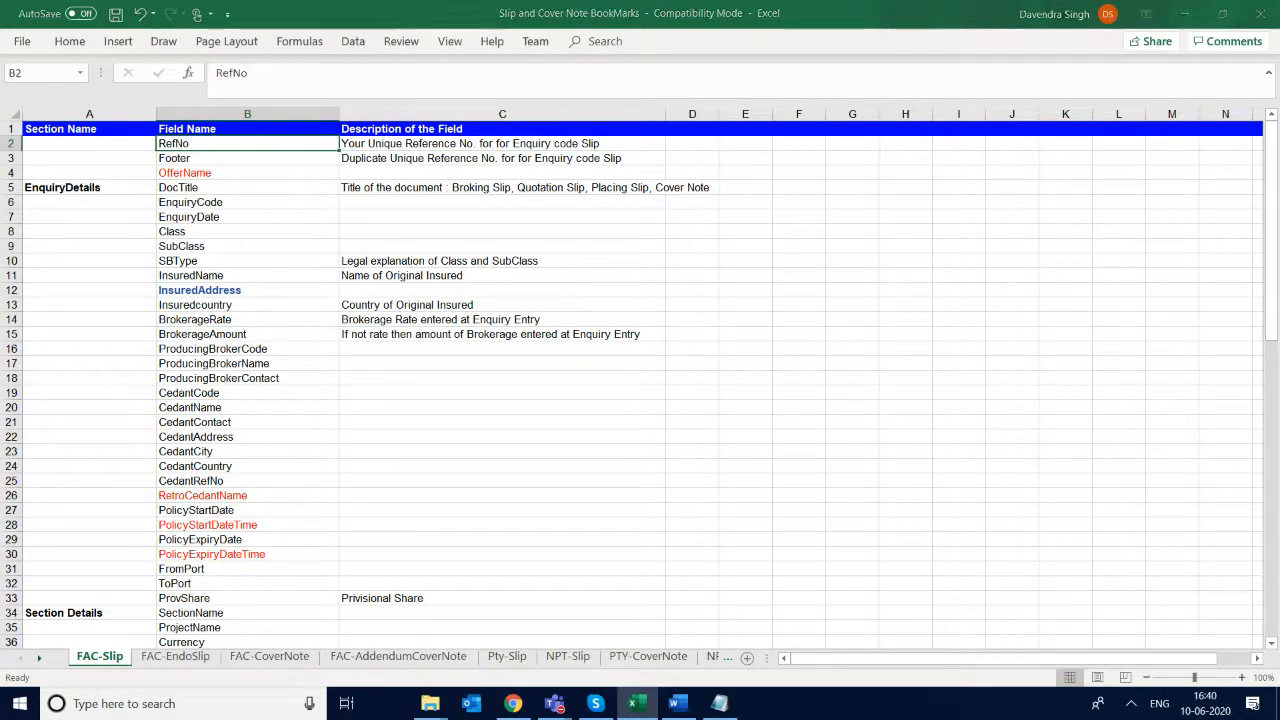
{"action": "scroll", "coordinate": [640, 410], "scroll_direction": "down", "scroll_amount": 6}
{"action": "scroll", "coordinate": [419, 526], "scroll_direction": "down", "scroll_amount": 5}
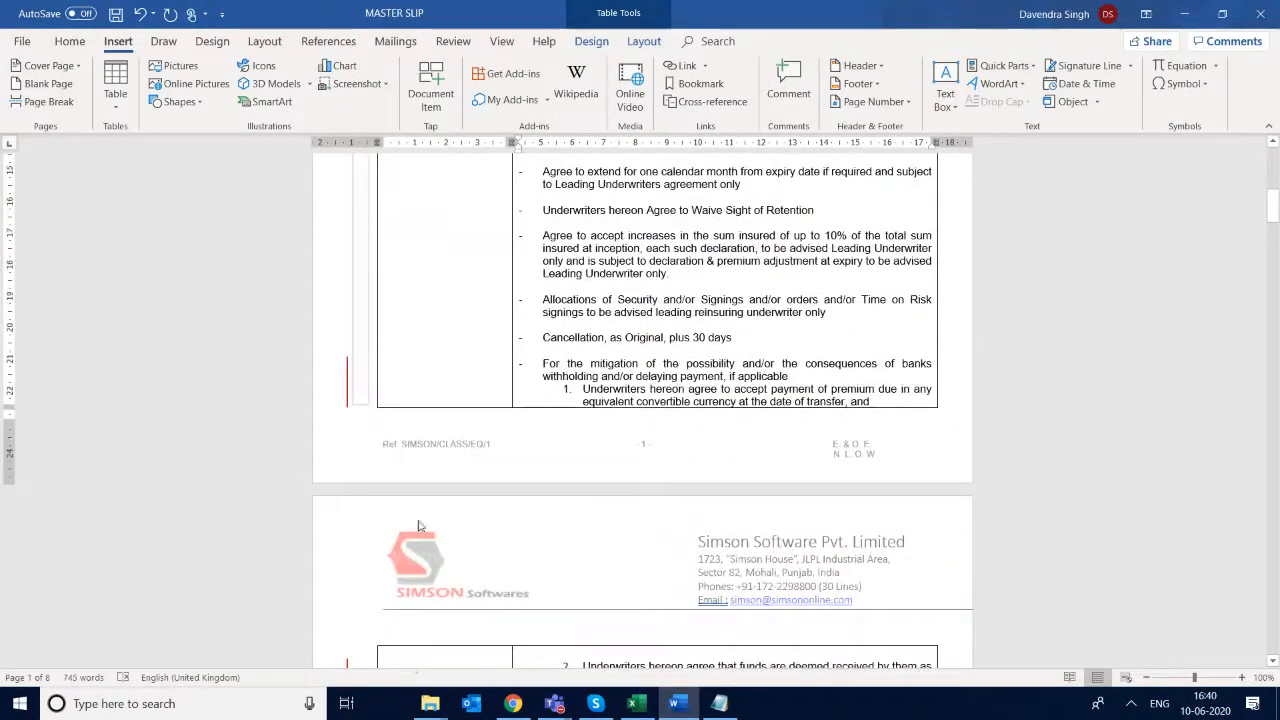
{"action": "right_click", "coordinate": [442, 448]}
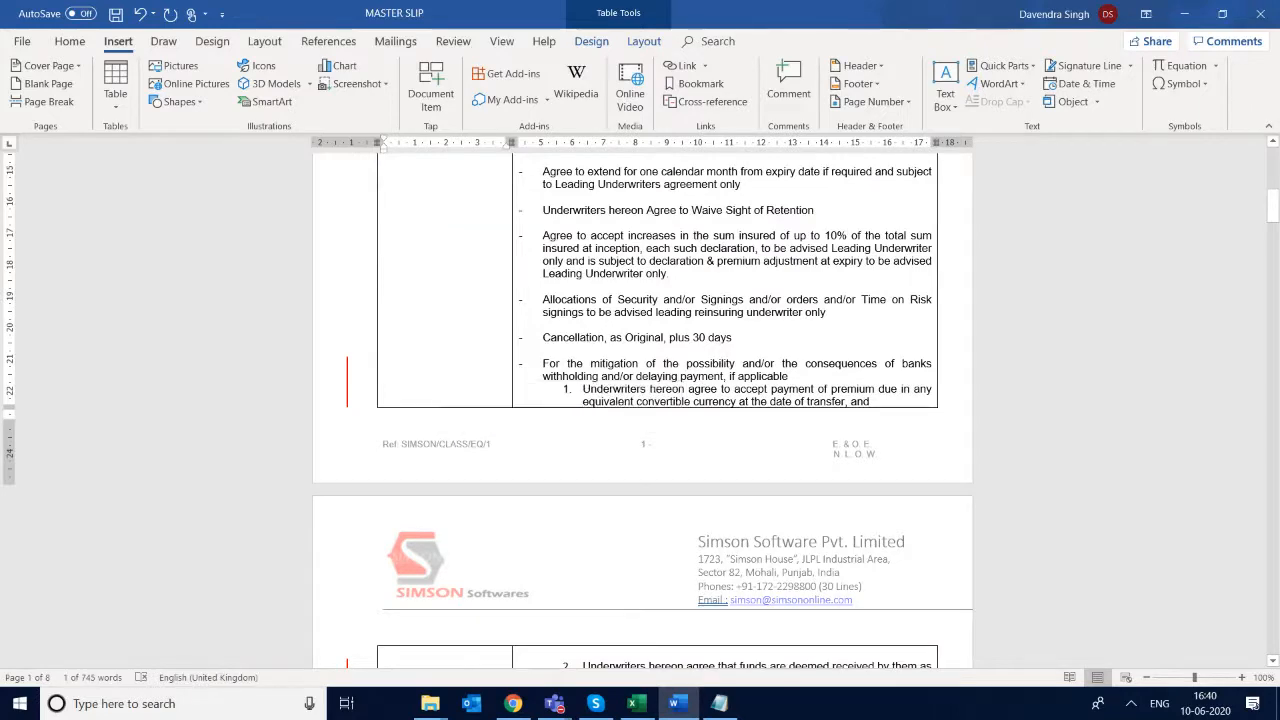
{"action": "scroll", "coordinate": [450, 420], "scroll_direction": "down", "scroll_amount": 7}
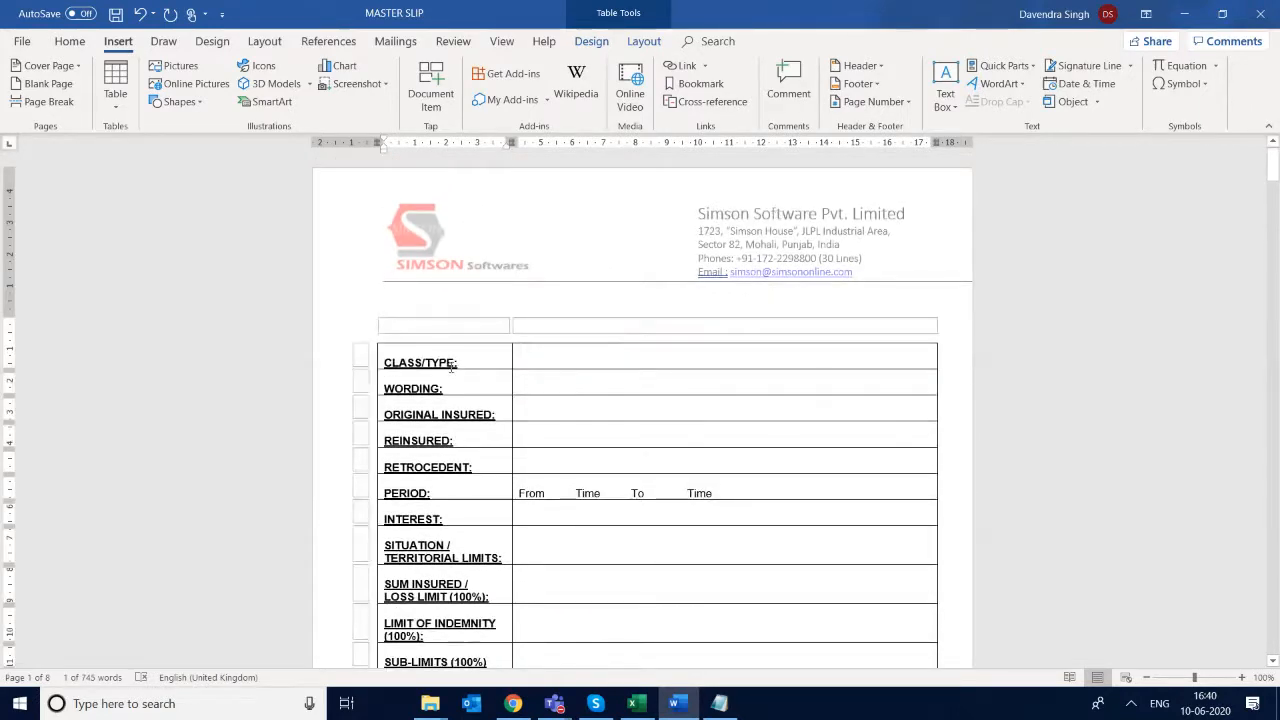
{"action": "right_click", "coordinate": [503, 360]}
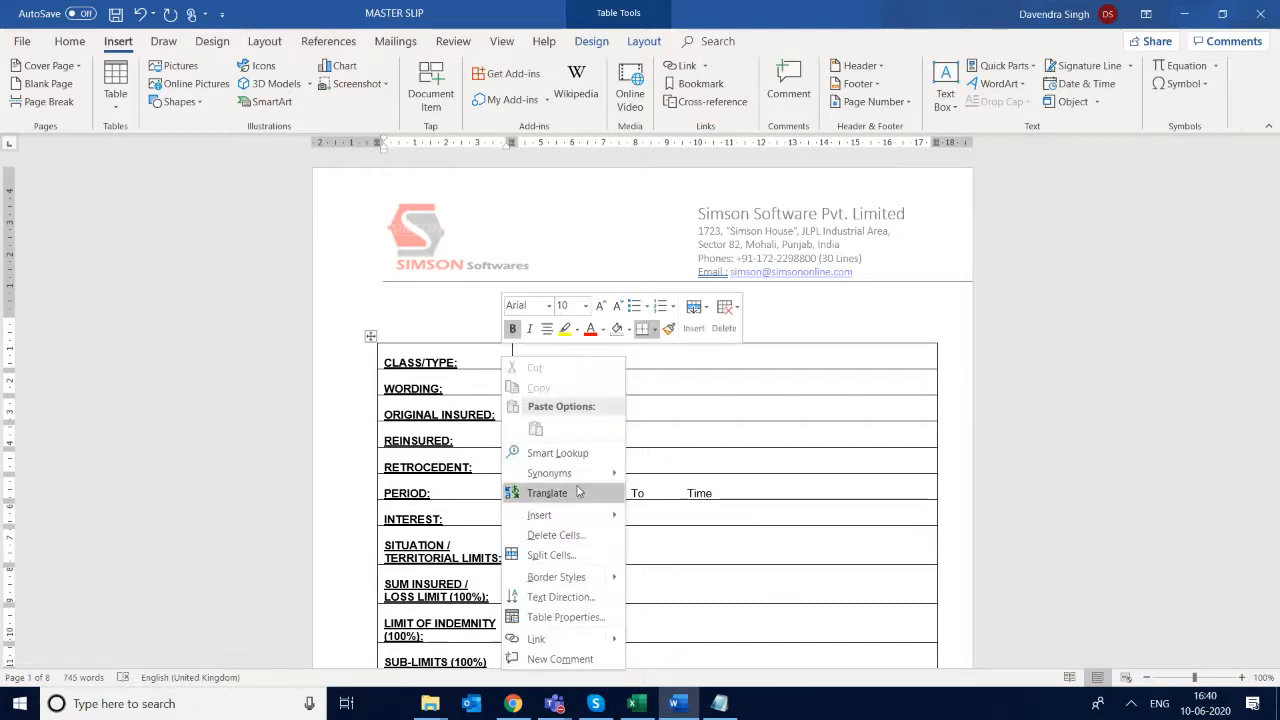
{"action": "mouse_move", "coordinate": [588, 516]}
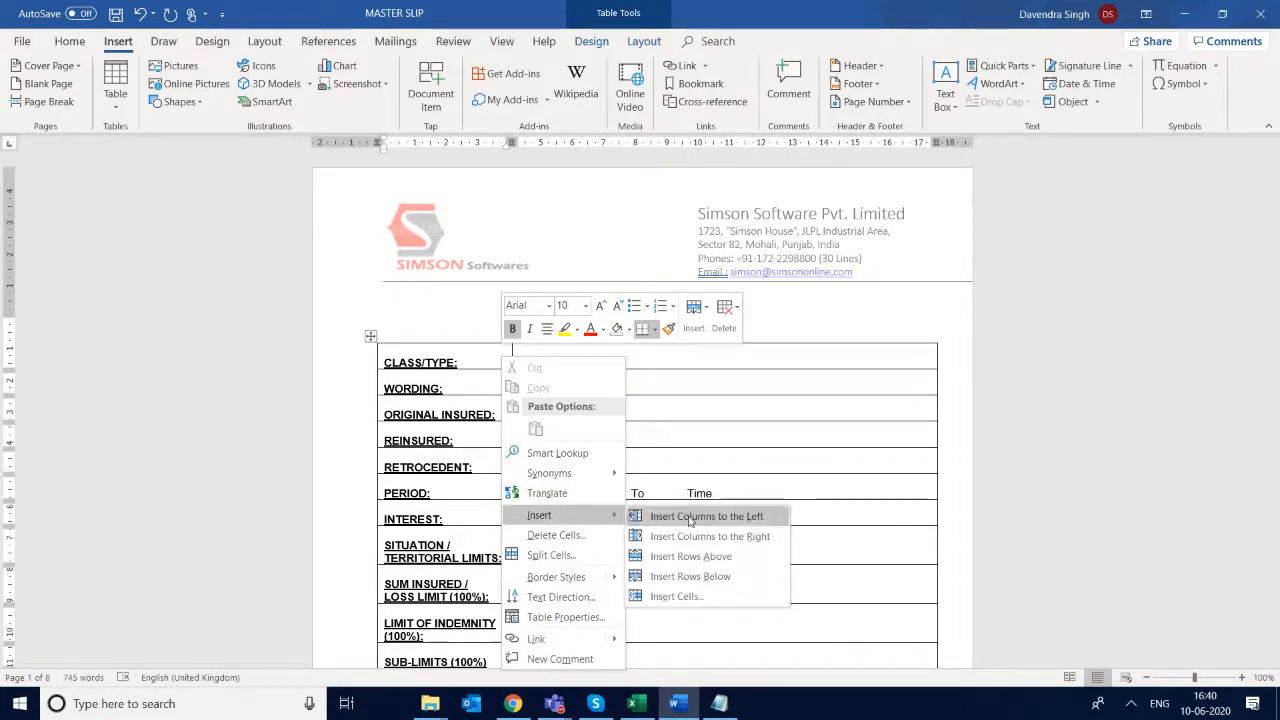
{"action": "left_click", "coordinate": [706, 557]}
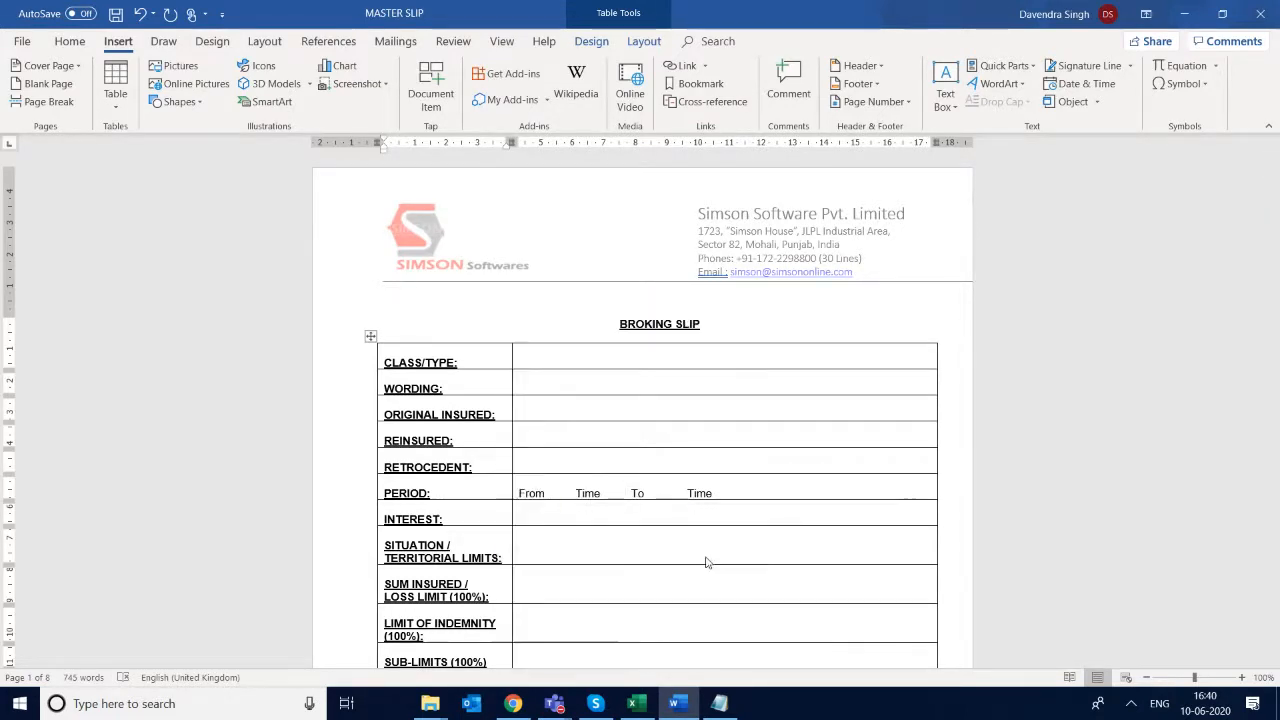
{"action": "left_click", "coordinate": [429, 350]}
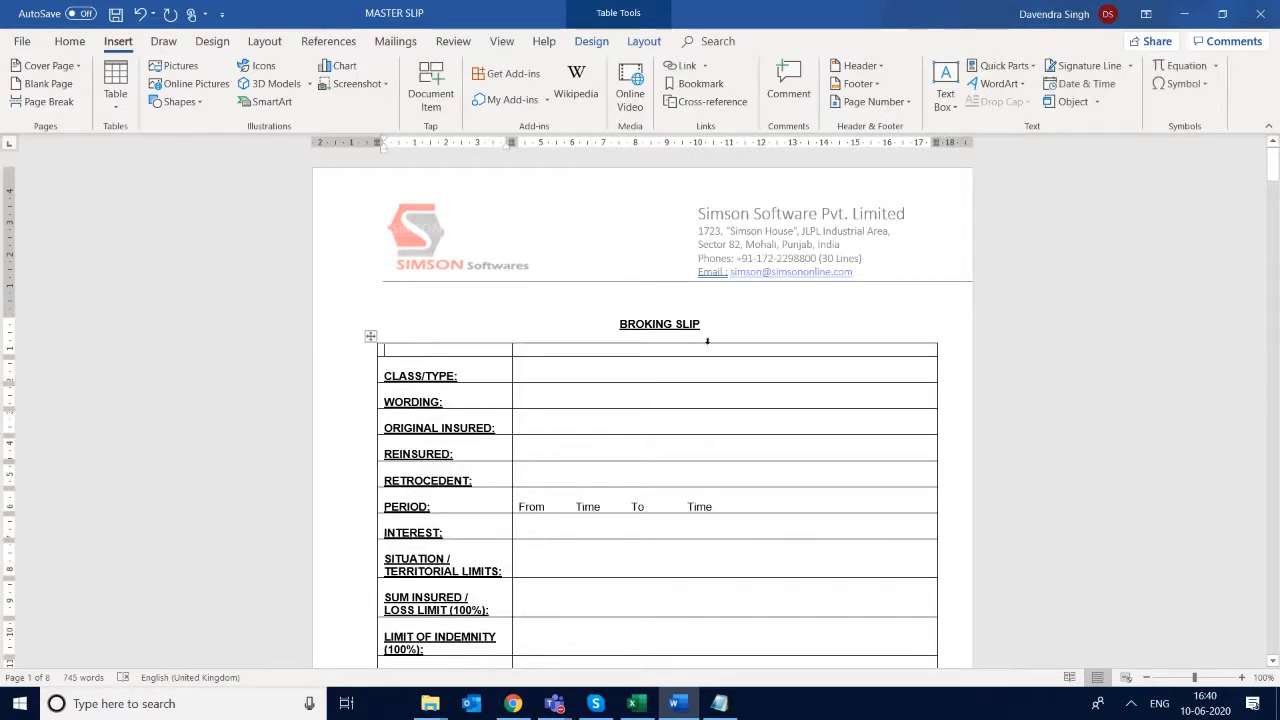
- Label the blank first row of the Broking Slip table "Our Reference" without an extra line beneath the text
{"action": "type", "text": "RE"}
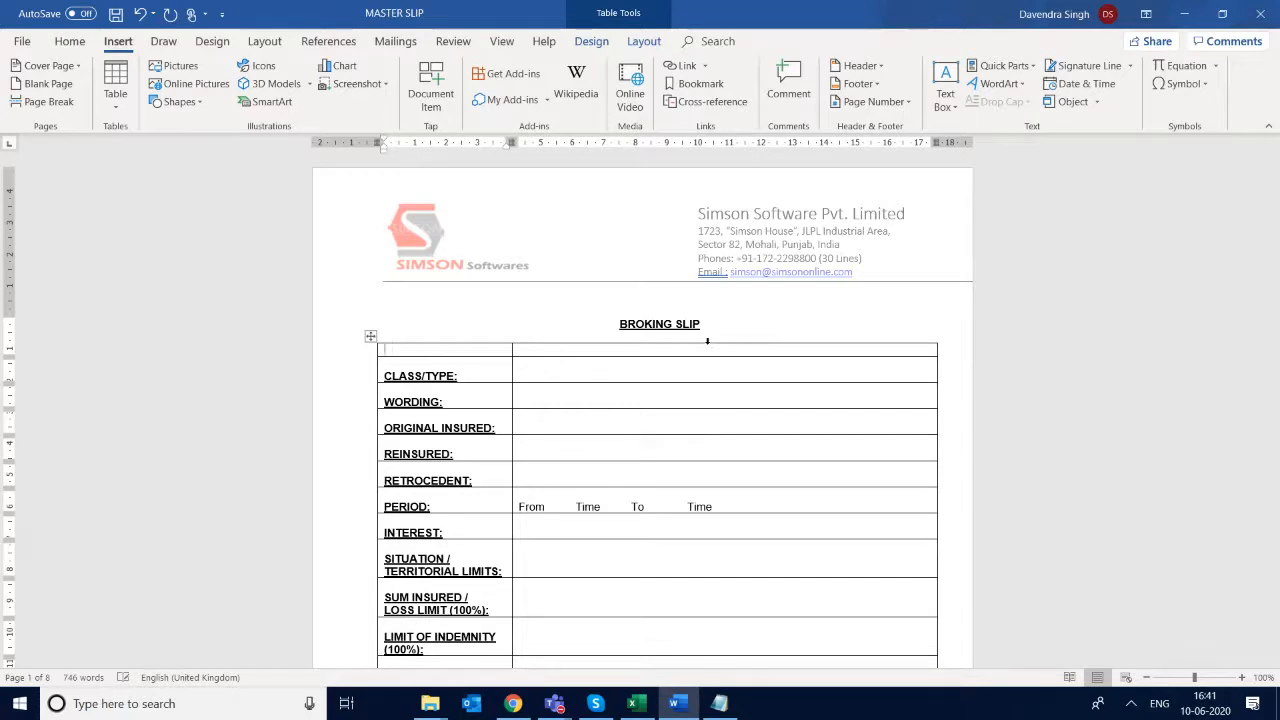
{"action": "type", "text": "ur "}
{"action": "type", "text": "TRe"}
{"action": "type", "text": "ferenc"}
{"action": "type", "text": "e"}
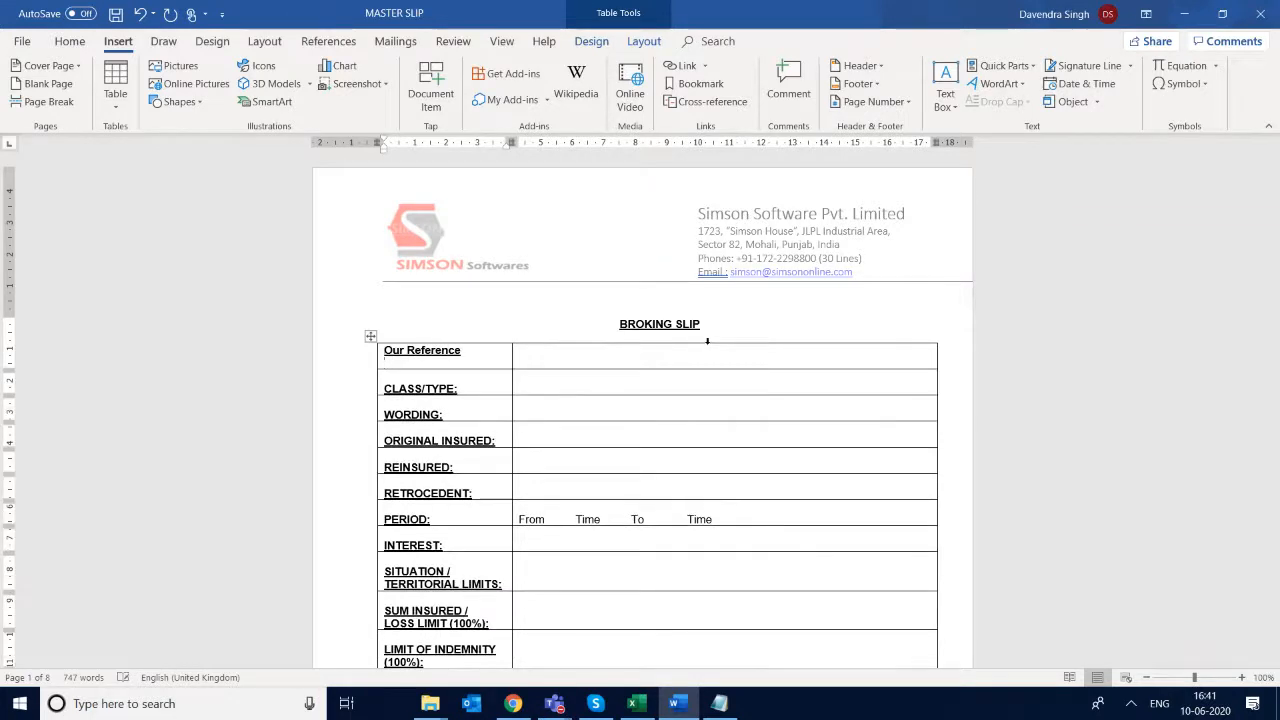
{"action": "key", "text": "Return"}
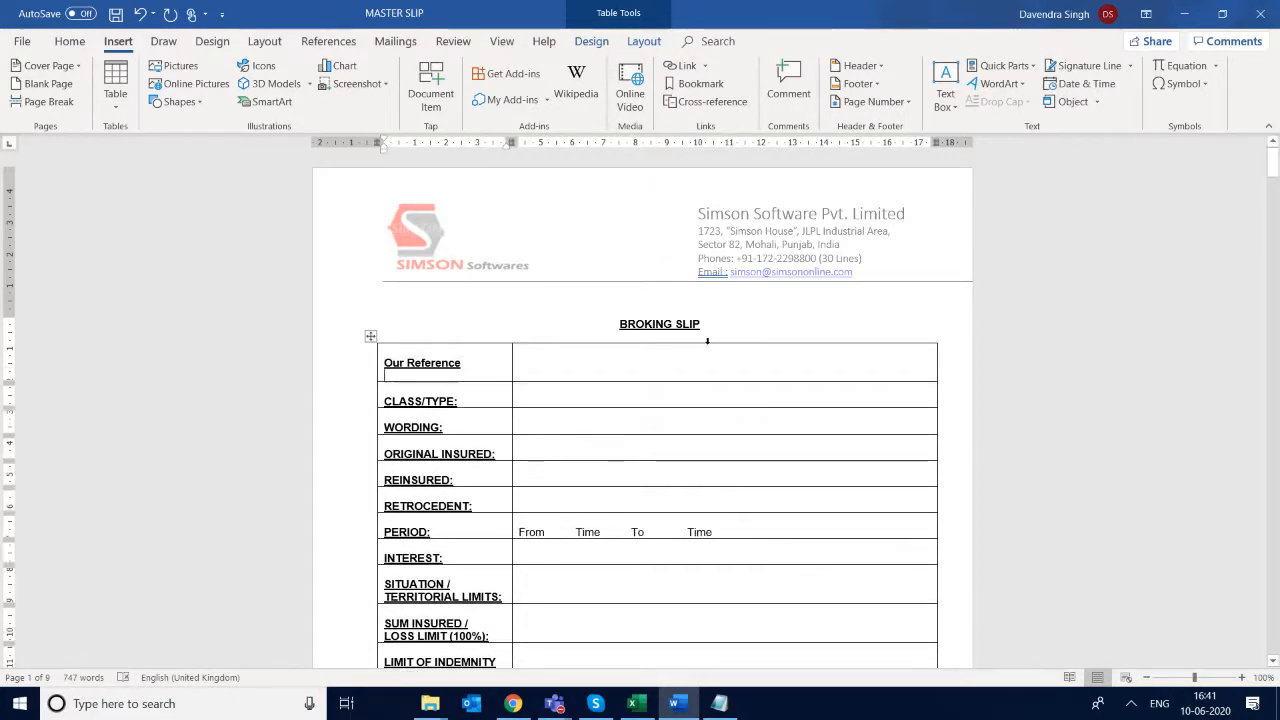
{"action": "key", "text": "BackSpace"}
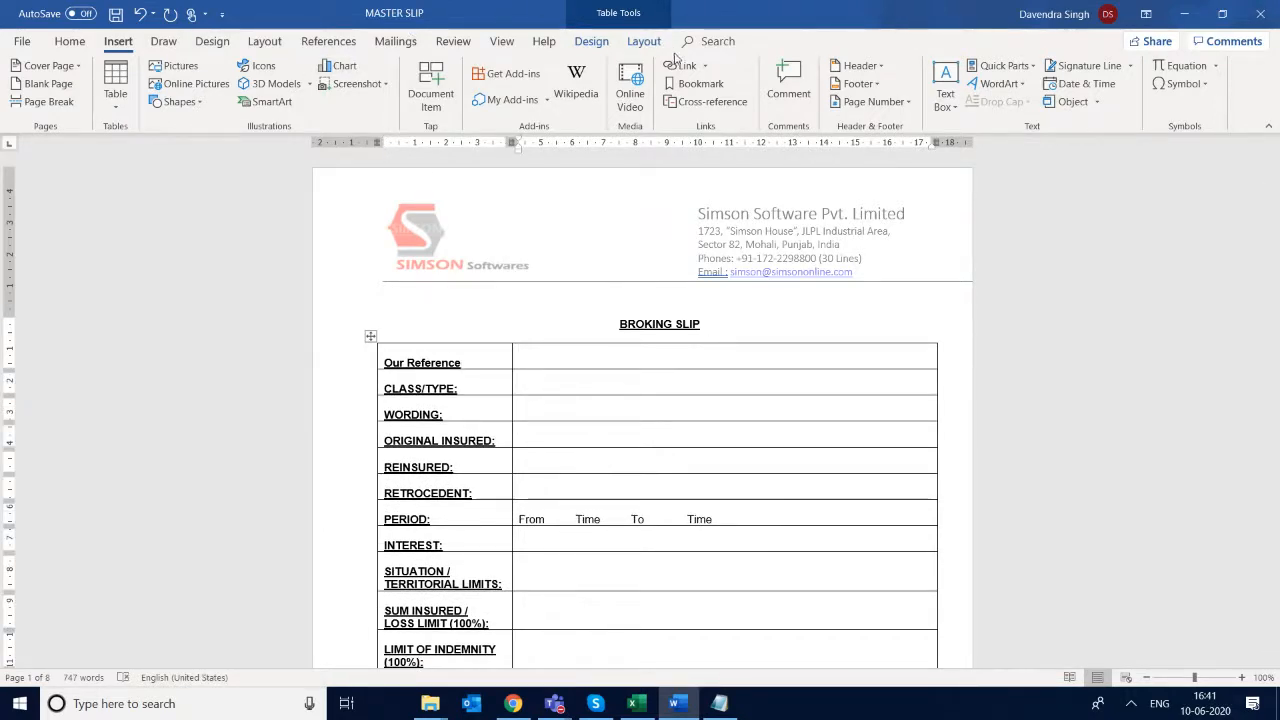
- Add a bookmark named ACE_RefNo in the cell beside Our Reference, copying the RefNo field name from the Excel bookmarks workbook
{"action": "left_click", "coordinate": [693, 84]}
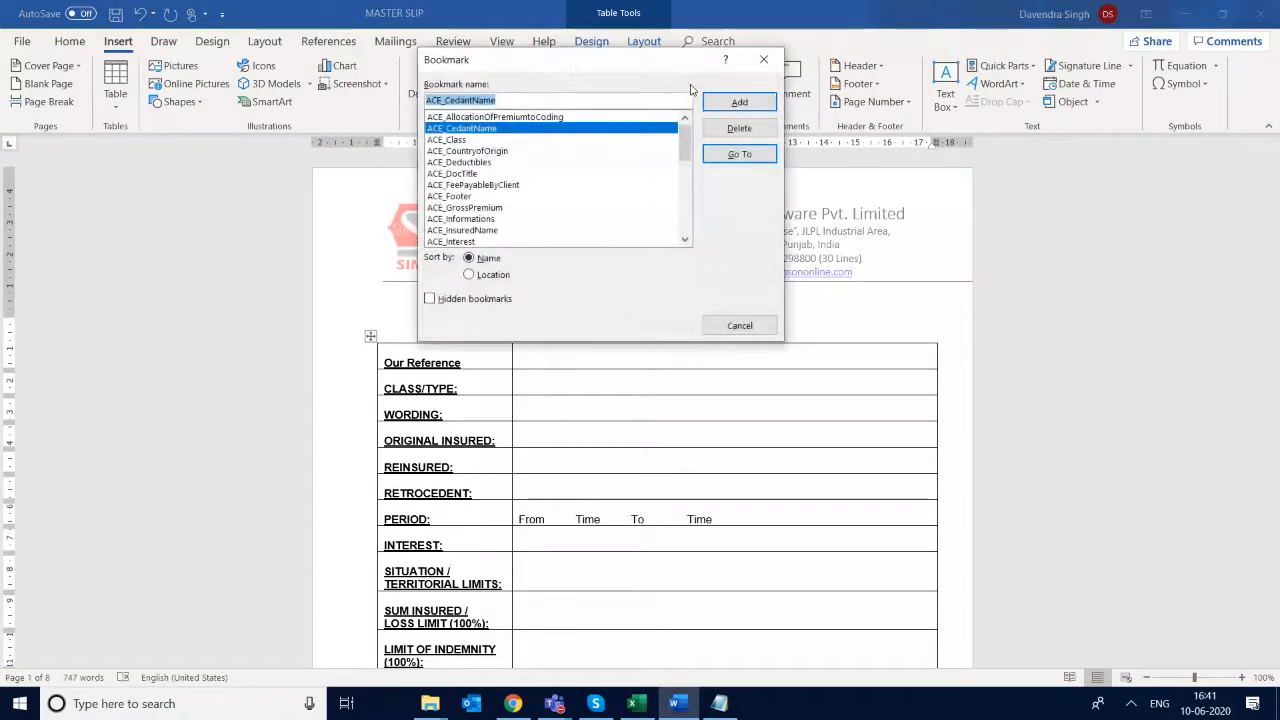
{"action": "left_click", "coordinate": [538, 100]}
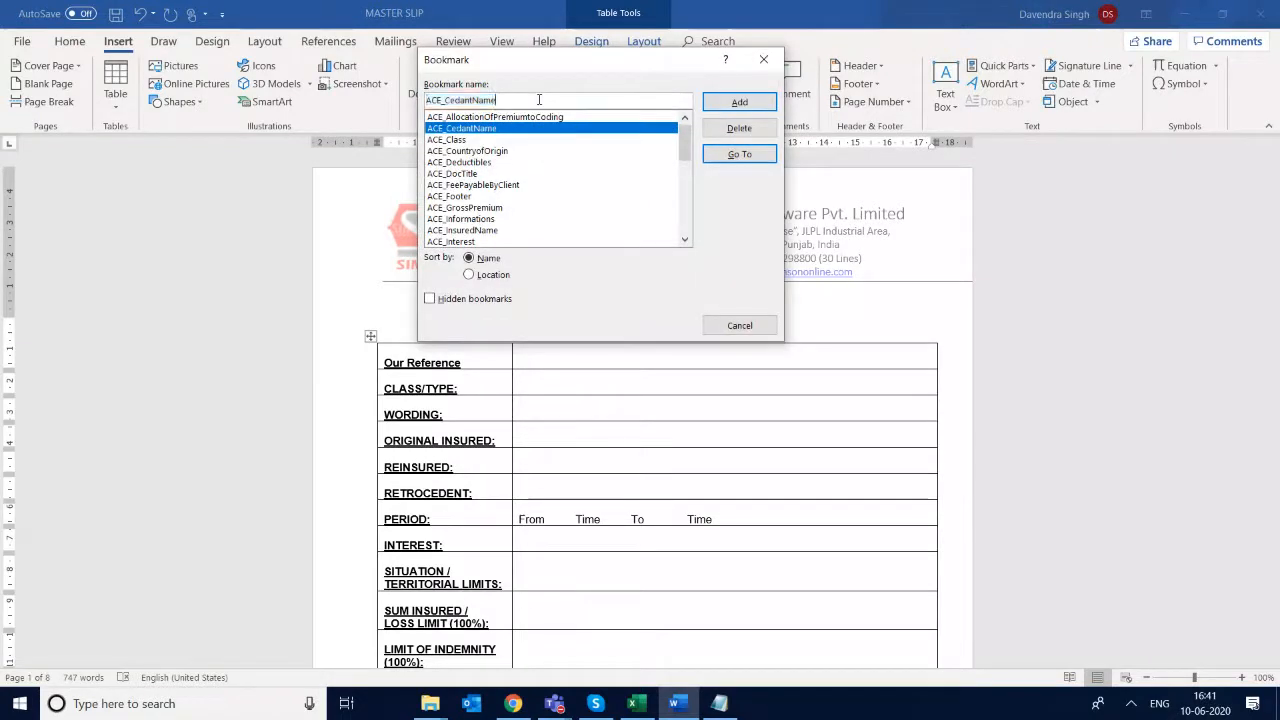
{"action": "key", "text": "BackSpace"}
{"action": "key", "text": "BackSpace"}
{"action": "key", "text": "BackSpace"}
{"action": "key", "text": "BackSpace"}
{"action": "key", "text": "BackSpace"}
{"action": "key", "text": "BackSpace"}
{"action": "key", "text": "BackSpace"}
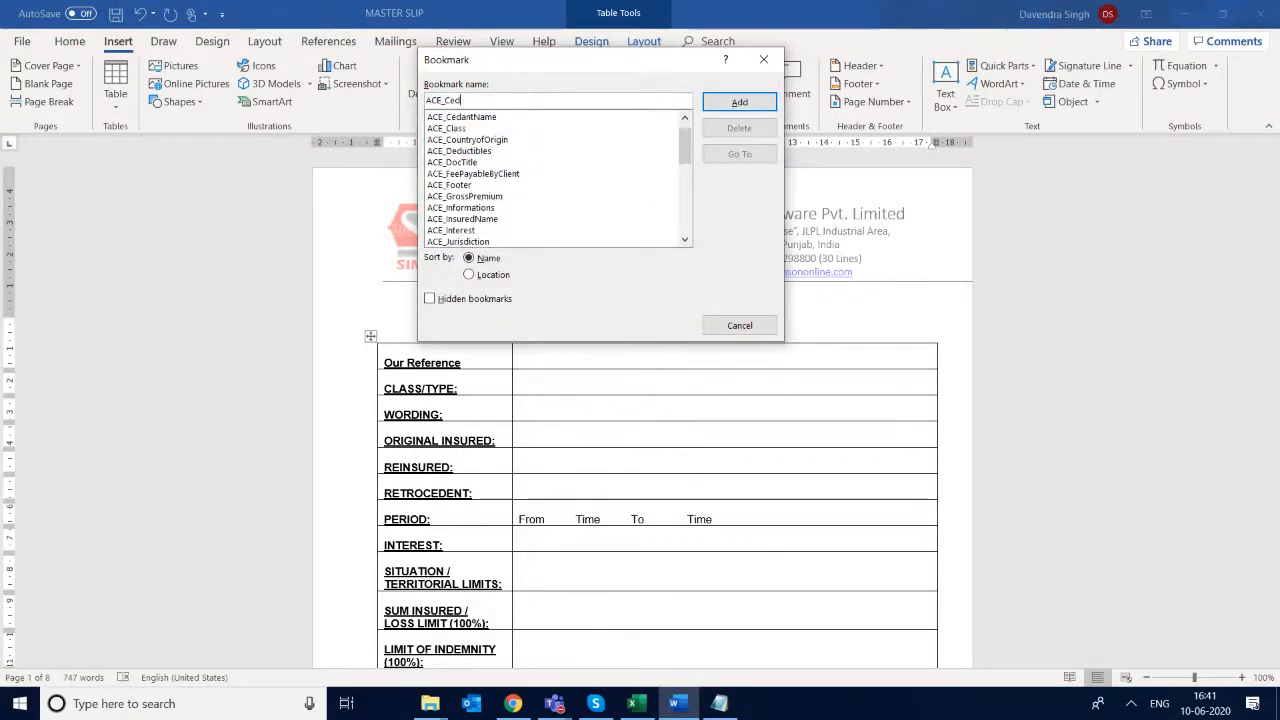
{"action": "key", "text": "BackSpace"}
{"action": "key", "text": "alt+Tab"}
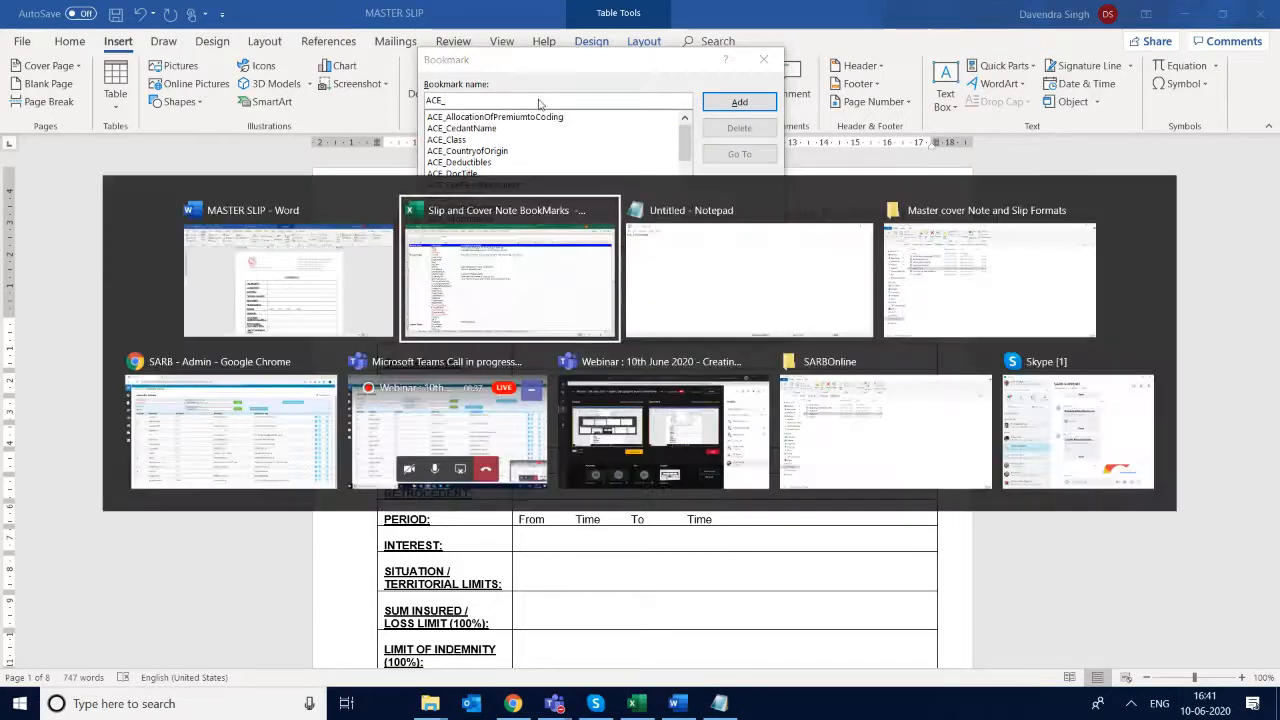
{"action": "key", "text": "ctrl+c"}
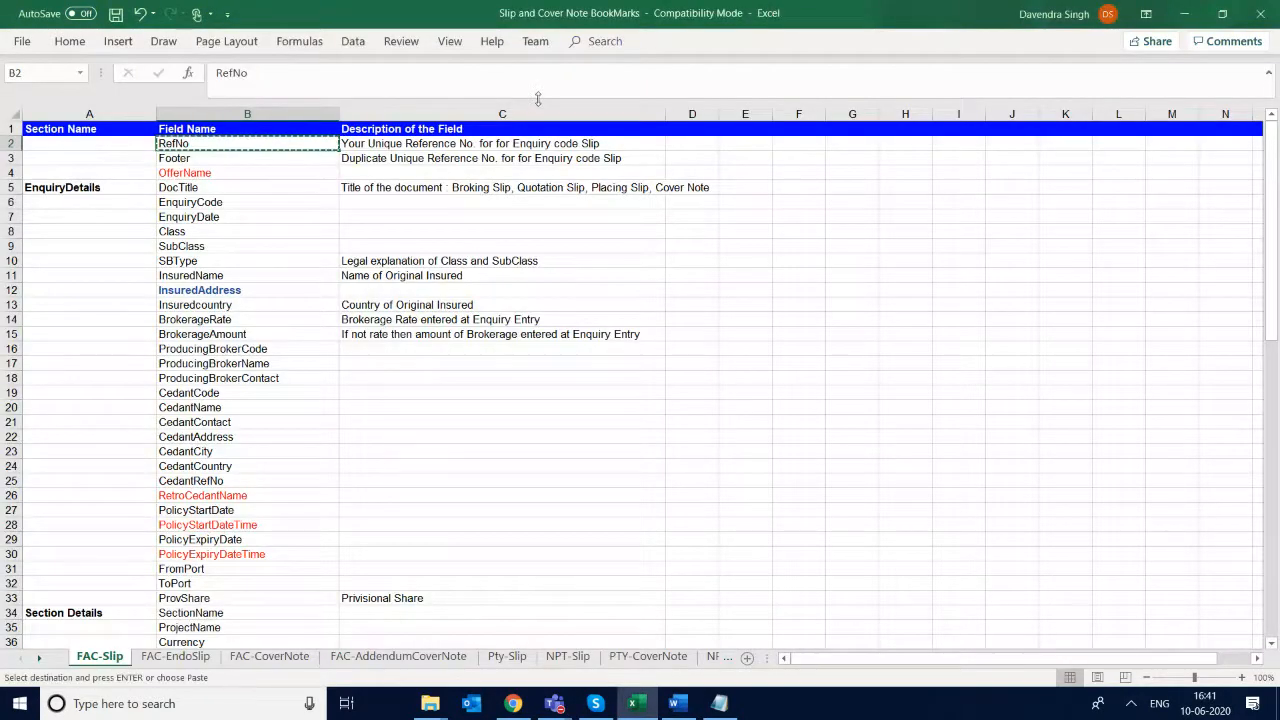
{"action": "key", "text": "alt+Tab"}
{"action": "key", "text": "ctrl+v"}
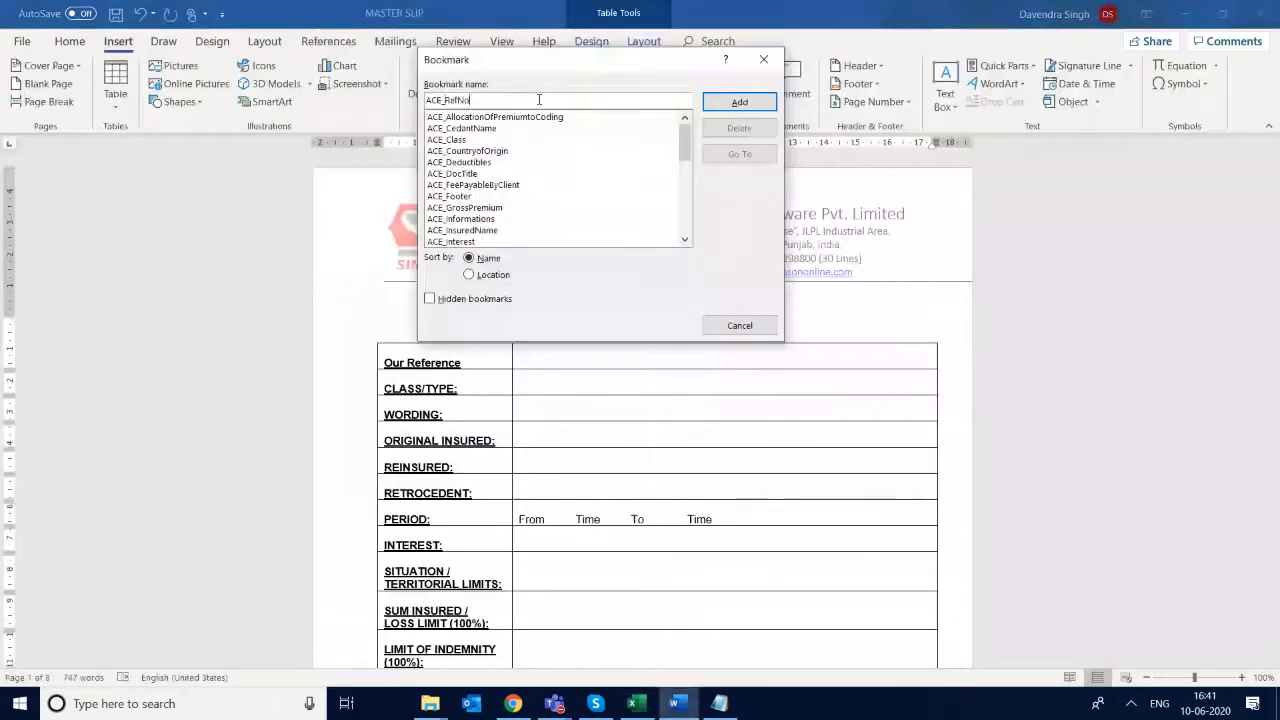
{"action": "left_click", "coordinate": [737, 103]}
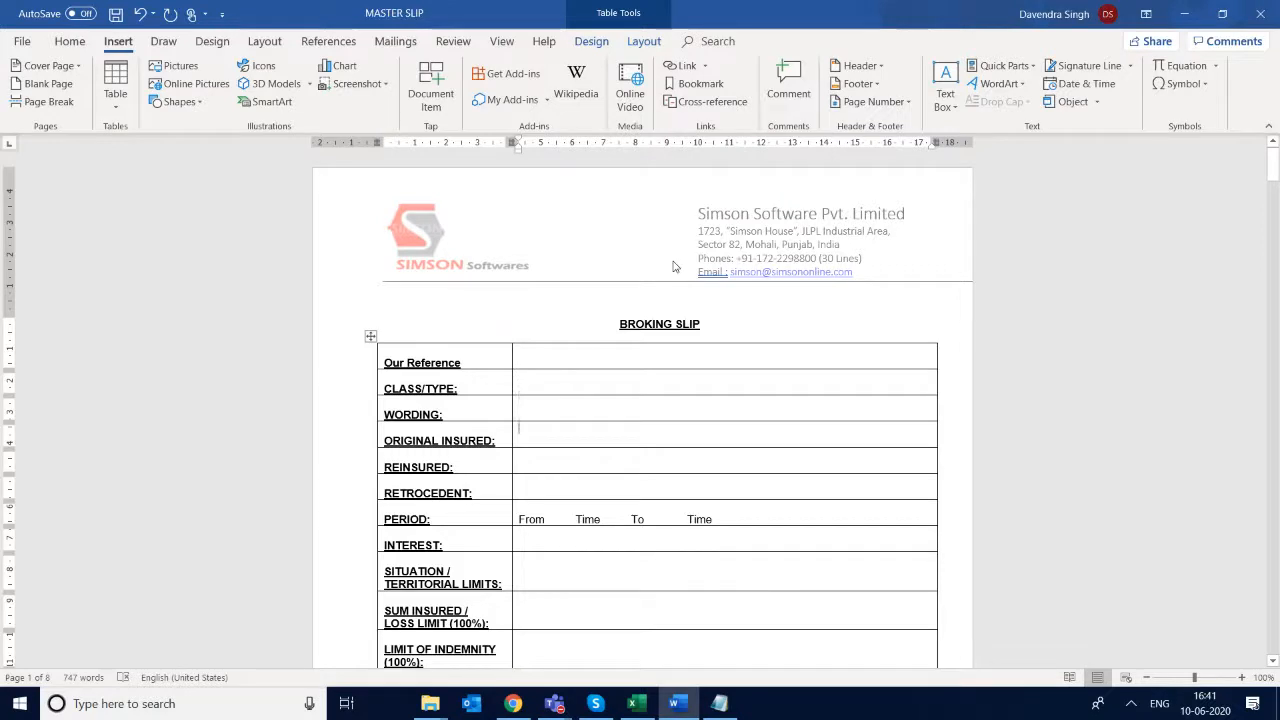
- Look over the remaining Broking Slip rows down to the reference in the page 1 footer, and return to the table's start
{"action": "key", "text": "Down"}
{"action": "key", "text": "Down"}
{"action": "key", "text": "Down"}
{"action": "key", "text": "Down"}
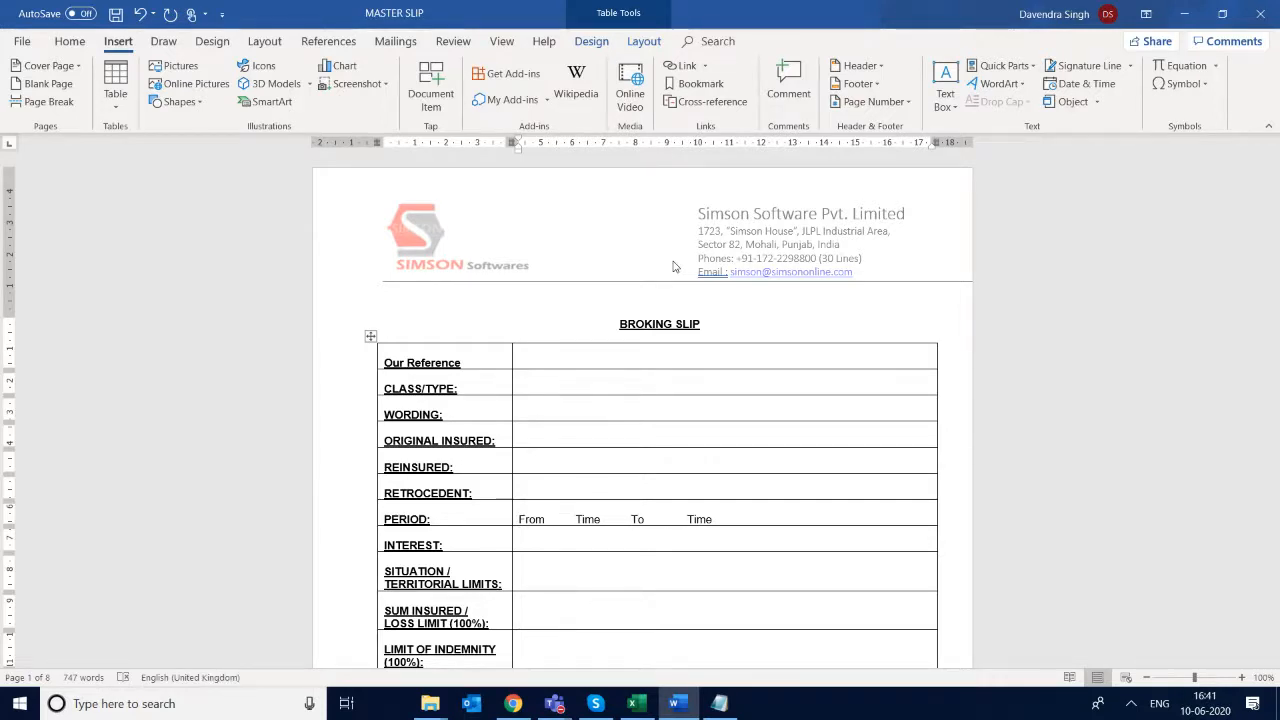
{"action": "scroll", "coordinate": [519, 281], "scroll_direction": "down", "scroll_amount": 5}
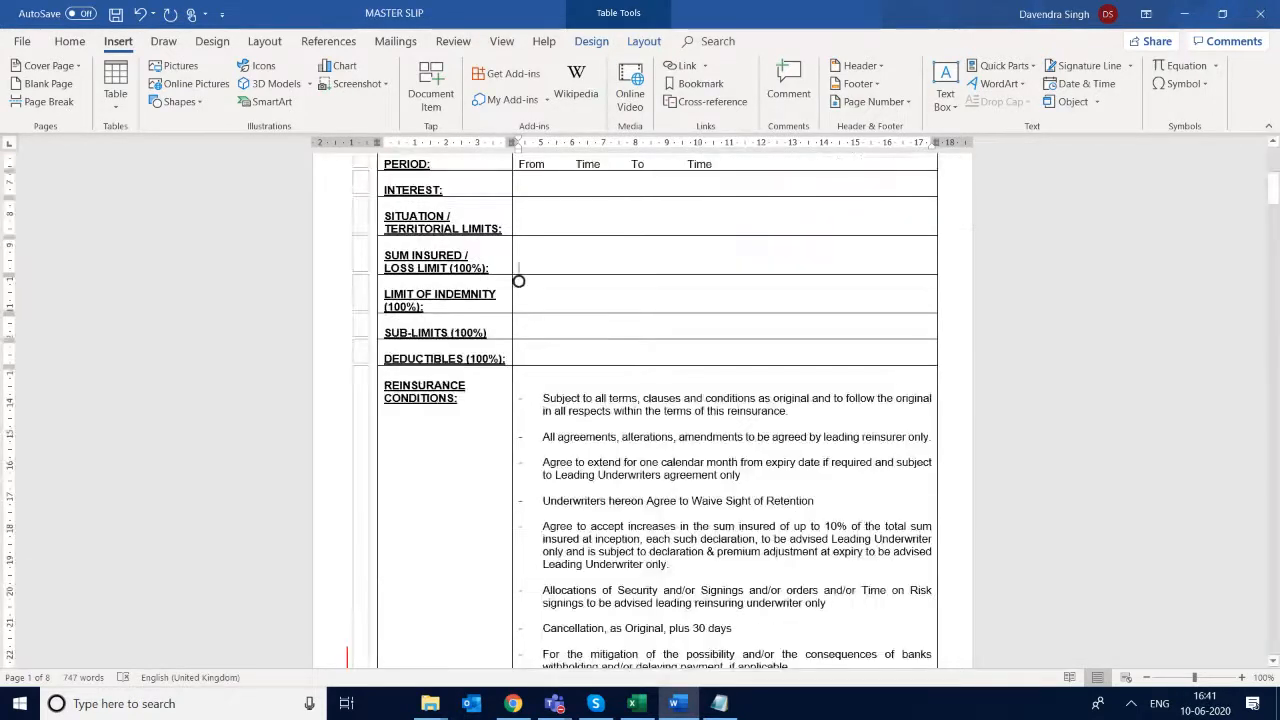
{"action": "scroll", "coordinate": [519, 281], "scroll_direction": "down", "scroll_amount": 2}
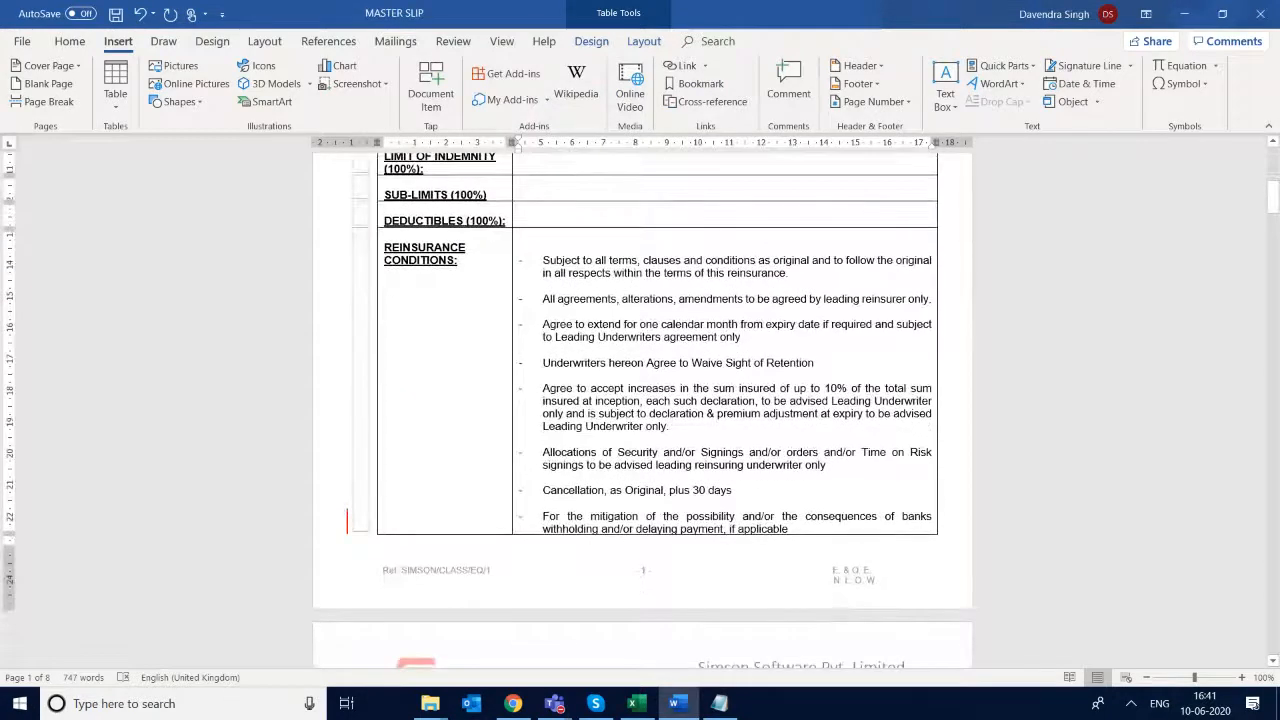
{"action": "scroll", "coordinate": [519, 636], "scroll_direction": "up", "scroll_amount": 7}
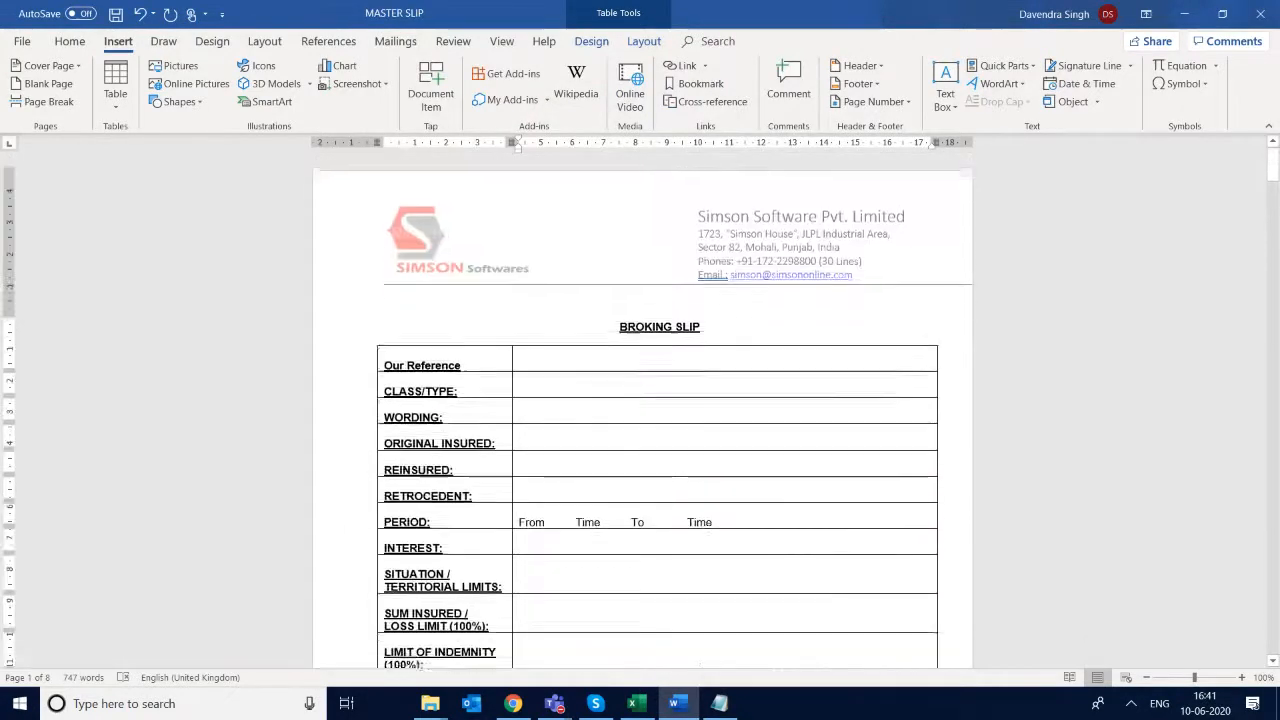
- Switch to the bookmarks workbook in Excel and review the FAC-Slip field names from RefNo down through the Section Details fields
{"action": "key", "text": "alt+Tab"}
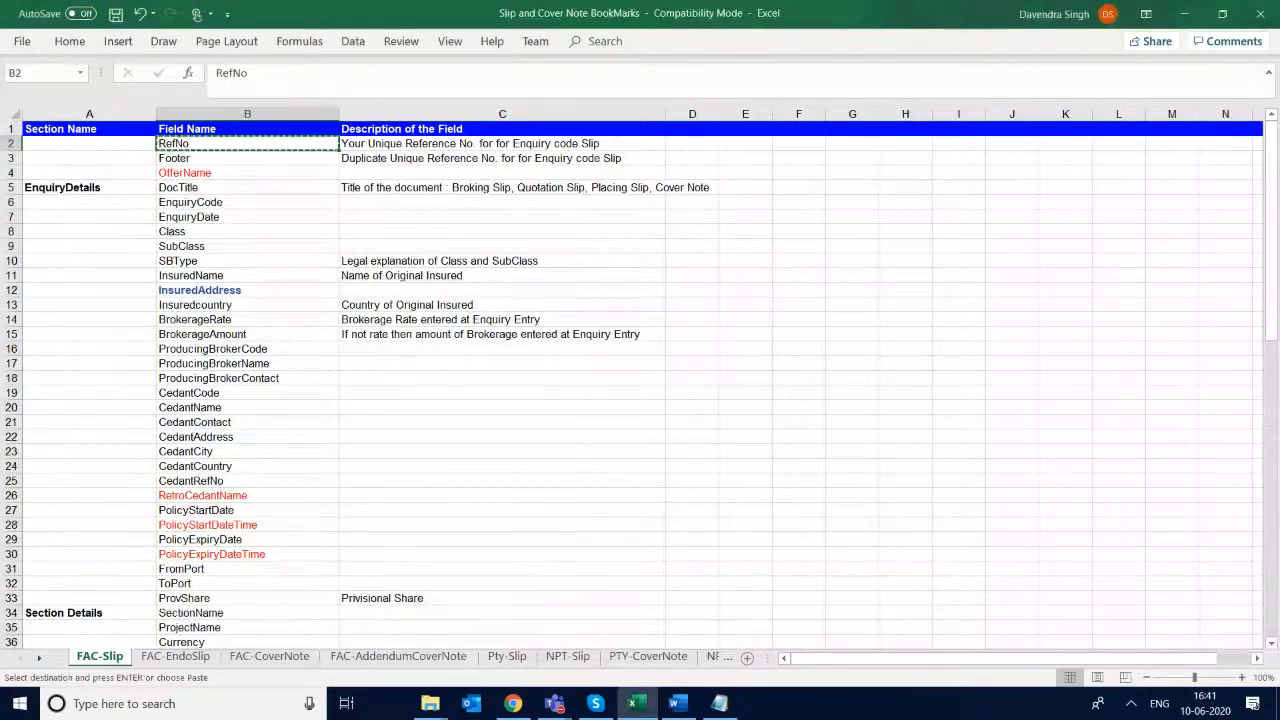
{"action": "key", "text": "shift+Down"}
{"action": "key", "text": "shift+Down"}
{"action": "key", "text": "shift+Down"}
{"action": "key", "text": "shift+Down"}
{"action": "key", "text": "shift+Down"}
{"action": "key", "text": "shift+Down"}
{"action": "key", "text": "shift+Down"}
{"action": "key", "text": "shift+Down"}
{"action": "key", "text": "shift+Down"}
{"action": "key", "text": "shift+Down"}
{"action": "key", "text": "shift+Down"}
{"action": "key", "text": "shift+Down"}
{"action": "key", "text": "shift+Down"}
{"action": "key", "text": "shift+Down"}
{"action": "key", "text": "shift+Down"}
{"action": "key", "text": "shift+Down"}
{"action": "key", "text": "shift+Down"}
{"action": "key", "text": "shift+Down"}
{"action": "key", "text": "shift+Down"}
{"action": "key", "text": "shift+Down"}
{"action": "key", "text": "shift+Down"}
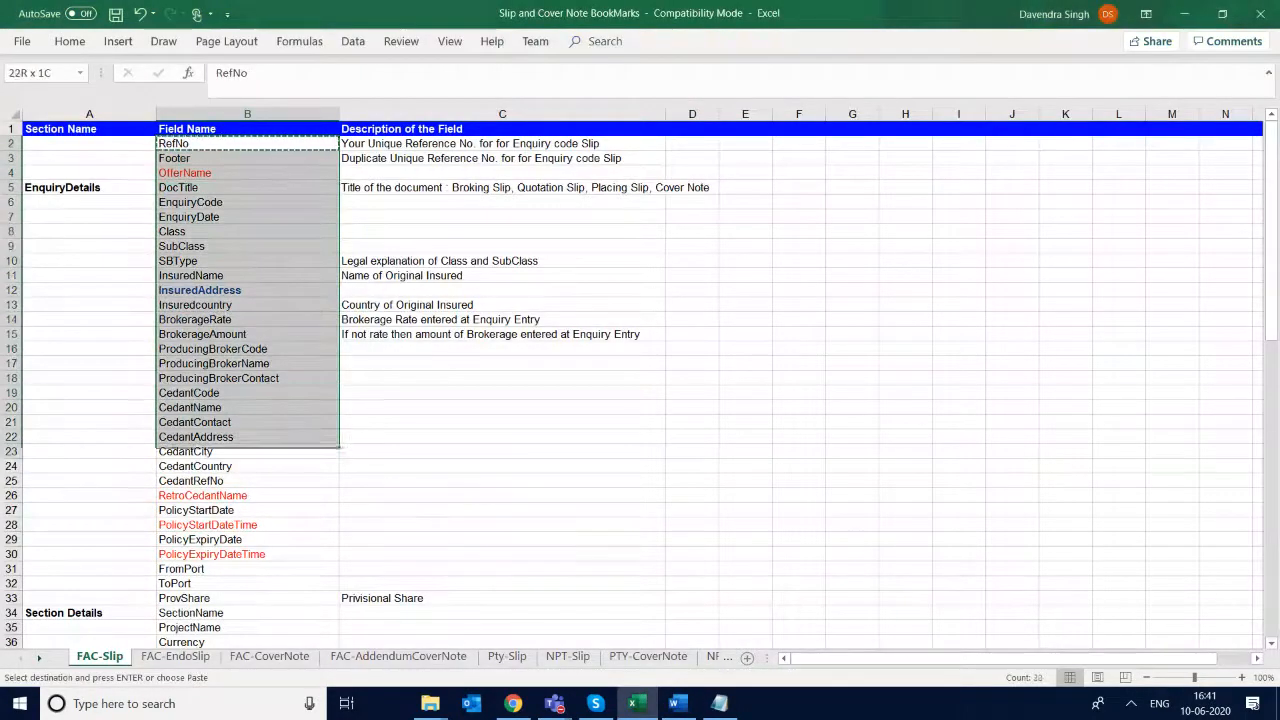
{"action": "key", "text": "Down"}
{"action": "key", "text": "Down"}
{"action": "key", "text": "Down"}
{"action": "key", "text": "Down"}
{"action": "key", "text": "Down"}
{"action": "key", "text": "Down"}
{"action": "key", "text": "Down"}
{"action": "key", "text": "Down"}
{"action": "key", "text": "Down"}
{"action": "key", "text": "Down"}
{"action": "key", "text": "Down"}
{"action": "key", "text": "Down"}
{"action": "key", "text": "Down"}
{"action": "key", "text": "Down"}
{"action": "key", "text": "Down"}
{"action": "key", "text": "Down"}
{"action": "key", "text": "Down"}
{"action": "key", "text": "Down"}
{"action": "key", "text": "Down"}
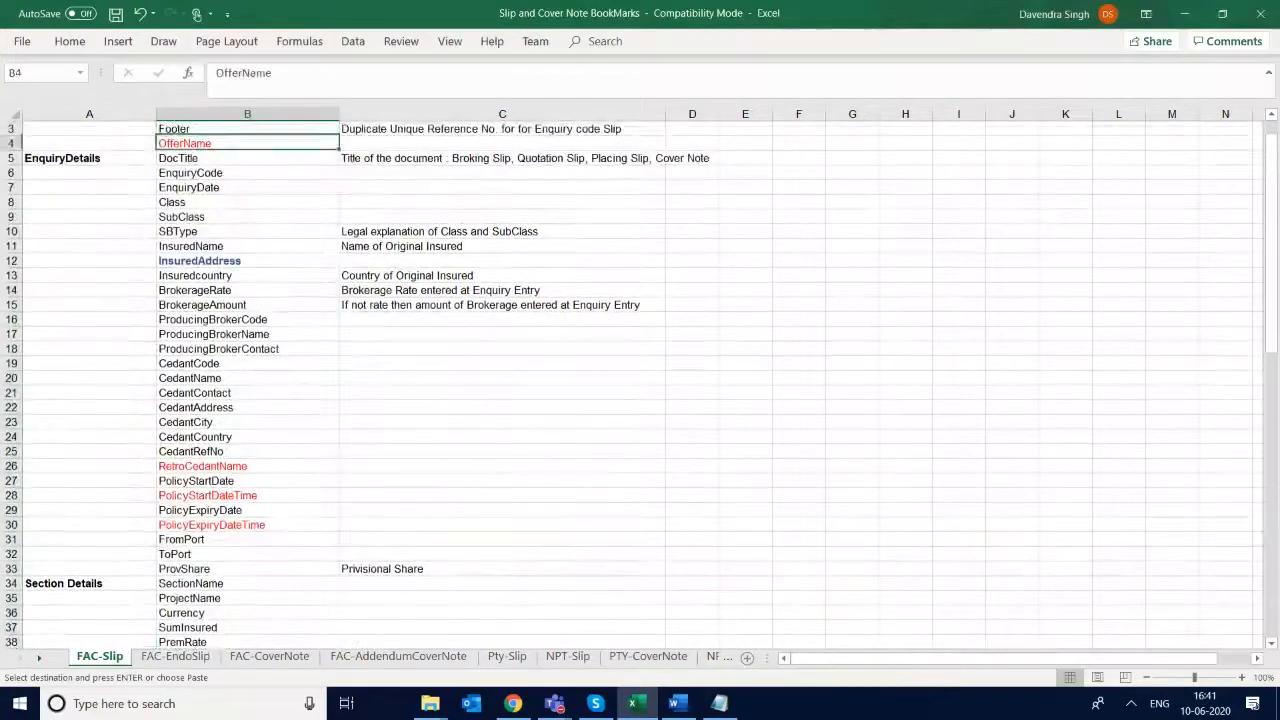
{"action": "key", "text": "Down"}
{"action": "key", "text": "Down"}
{"action": "key", "text": "Down"}
{"action": "key", "text": "Down"}
{"action": "key", "text": "Down"}
{"action": "key", "text": "Down"}
{"action": "key", "text": "Down"}
{"action": "key", "text": "Down"}
{"action": "key", "text": "Down"}
{"action": "key", "text": "Down"}
{"action": "key", "text": "Down"}
{"action": "key", "text": "Down"}
{"action": "key", "text": "Down"}
{"action": "key", "text": "Down"}
{"action": "key", "text": "Down"}
{"action": "key", "text": "Down"}
{"action": "key", "text": "Down"}
{"action": "key", "text": "Down"}
{"action": "key", "text": "Down"}
{"action": "key", "text": "Down"}
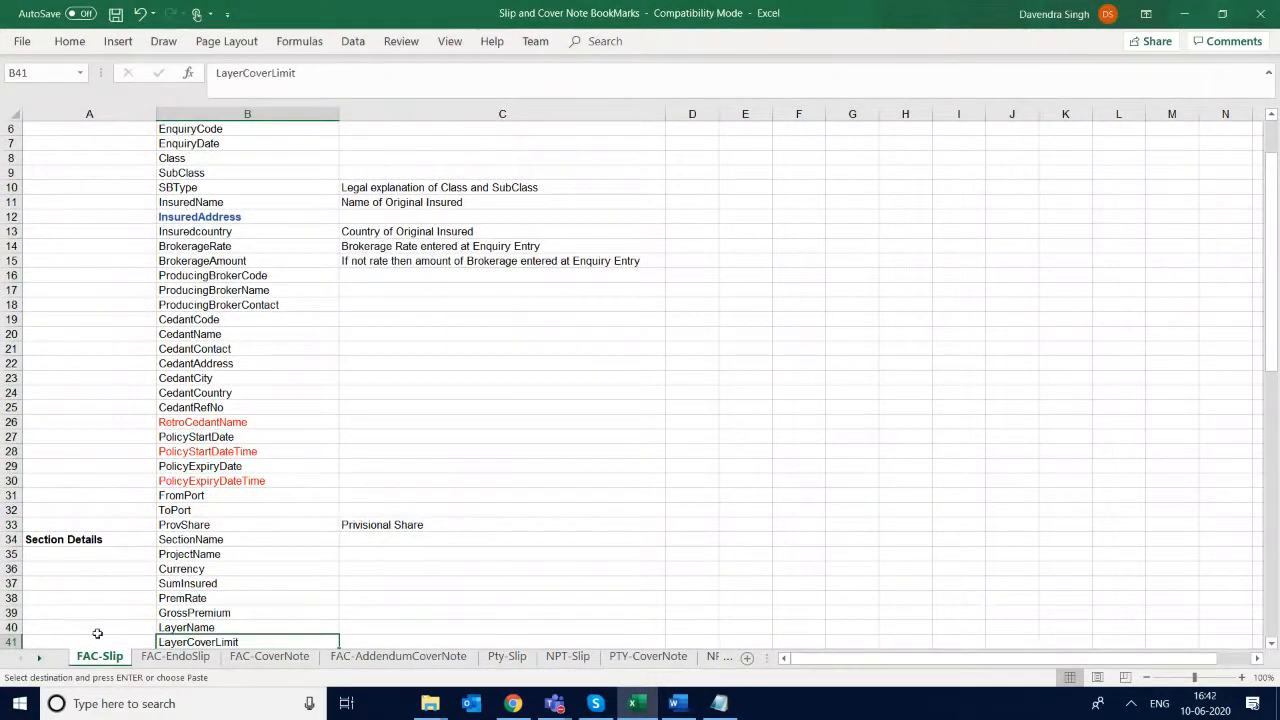
{"action": "left_click", "coordinate": [217, 186]}
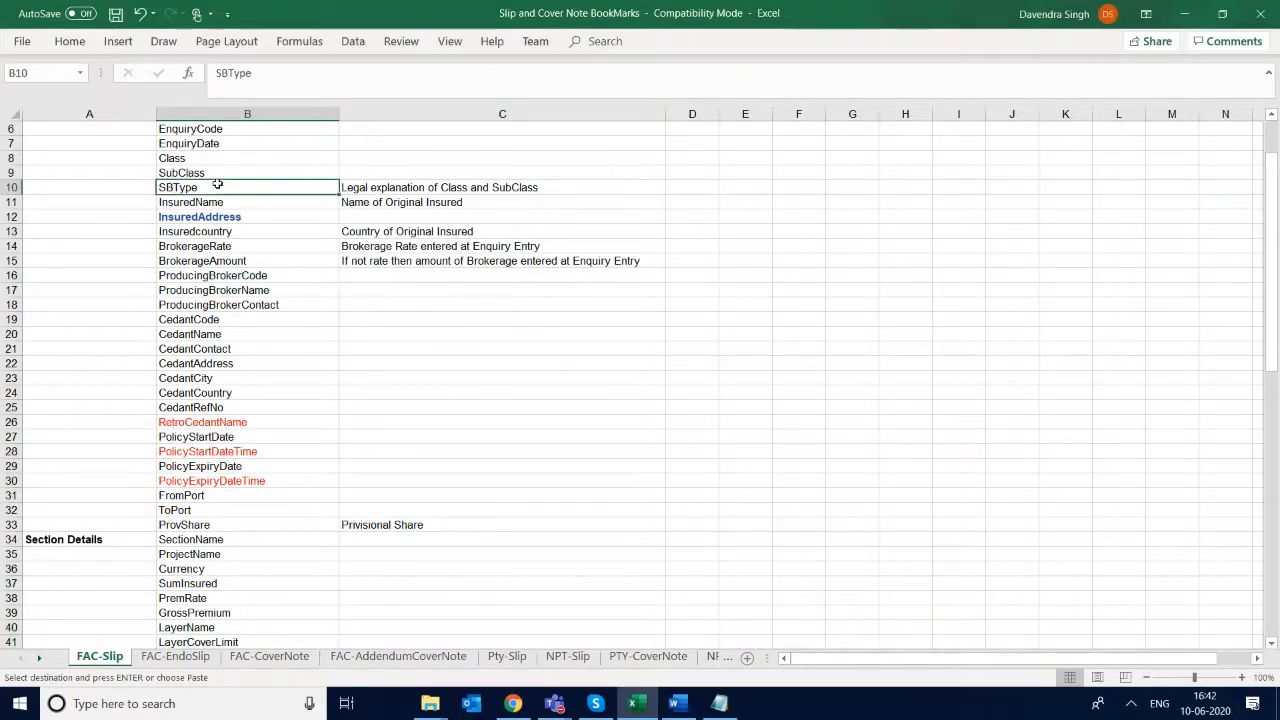
{"action": "key", "text": "ctrl+shift+Down"}
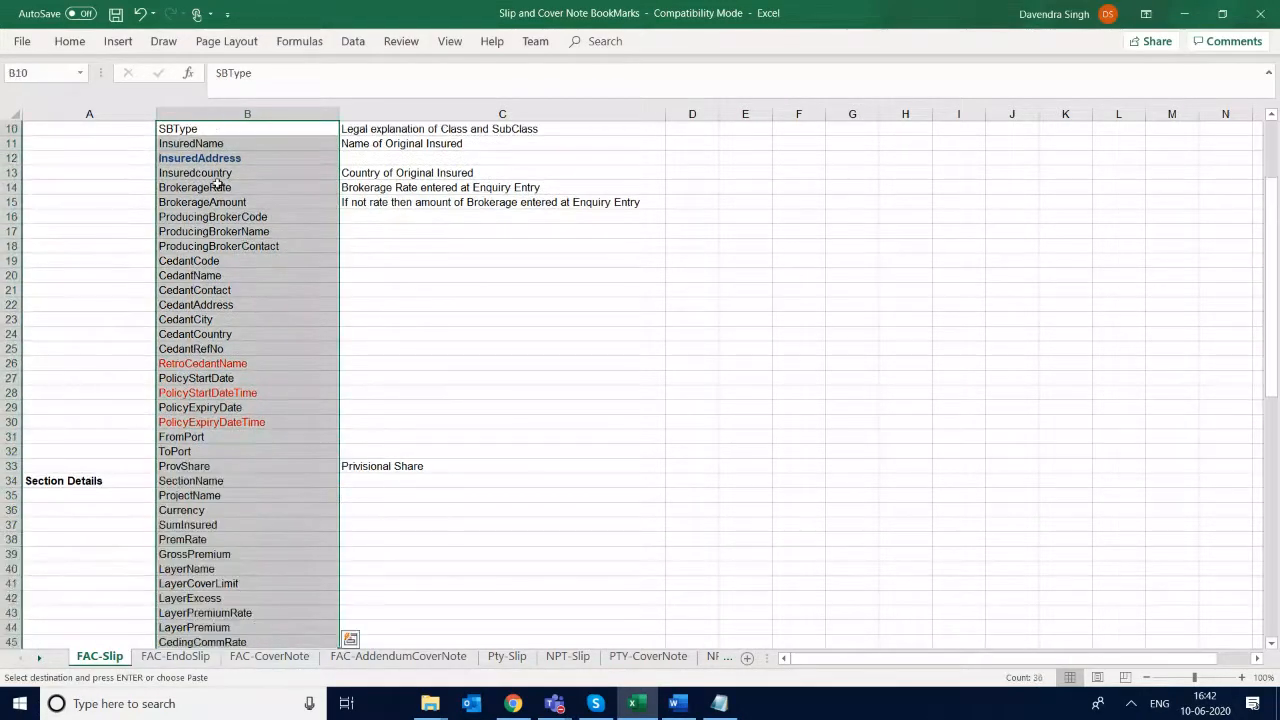
- Browse the field lists on the FAC-EndoSlip, FAC-CoverNote, FAC-AddendumCoverNote, Pty-Slip, NPT-Slip and PTY-CoverNote sheets
{"action": "left_click", "coordinate": [187, 662]}
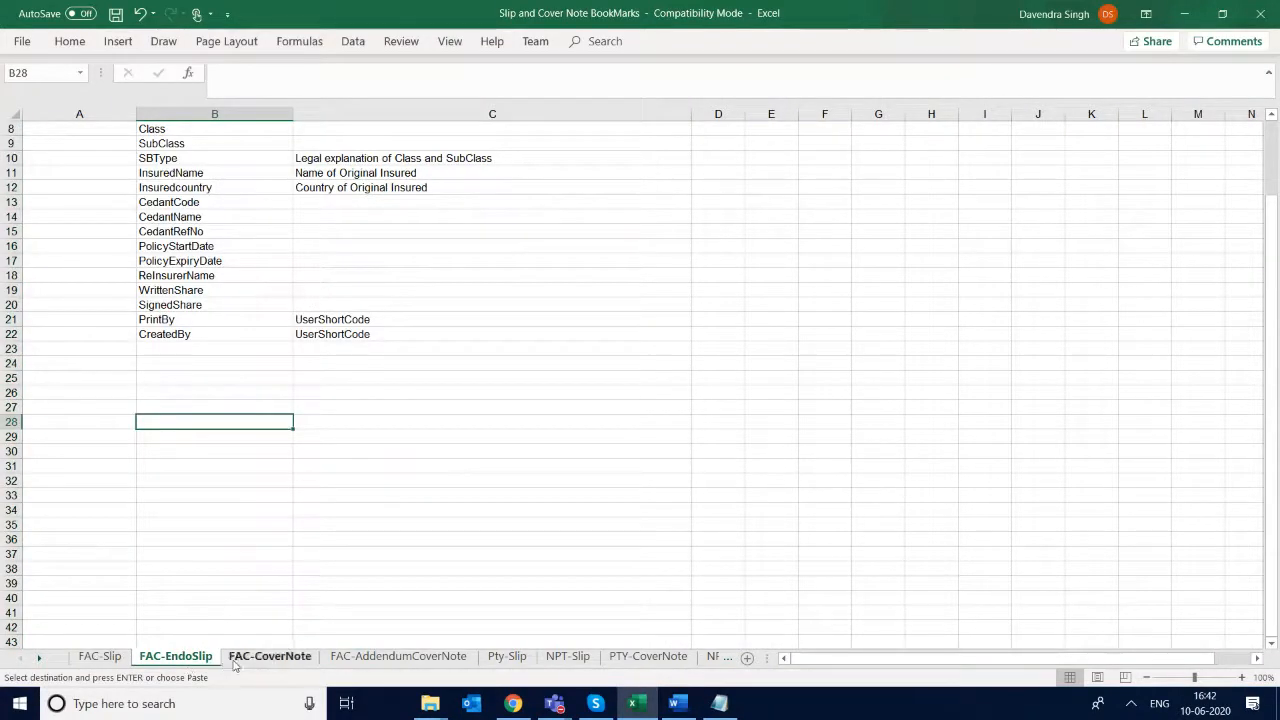
{"action": "left_click", "coordinate": [268, 658]}
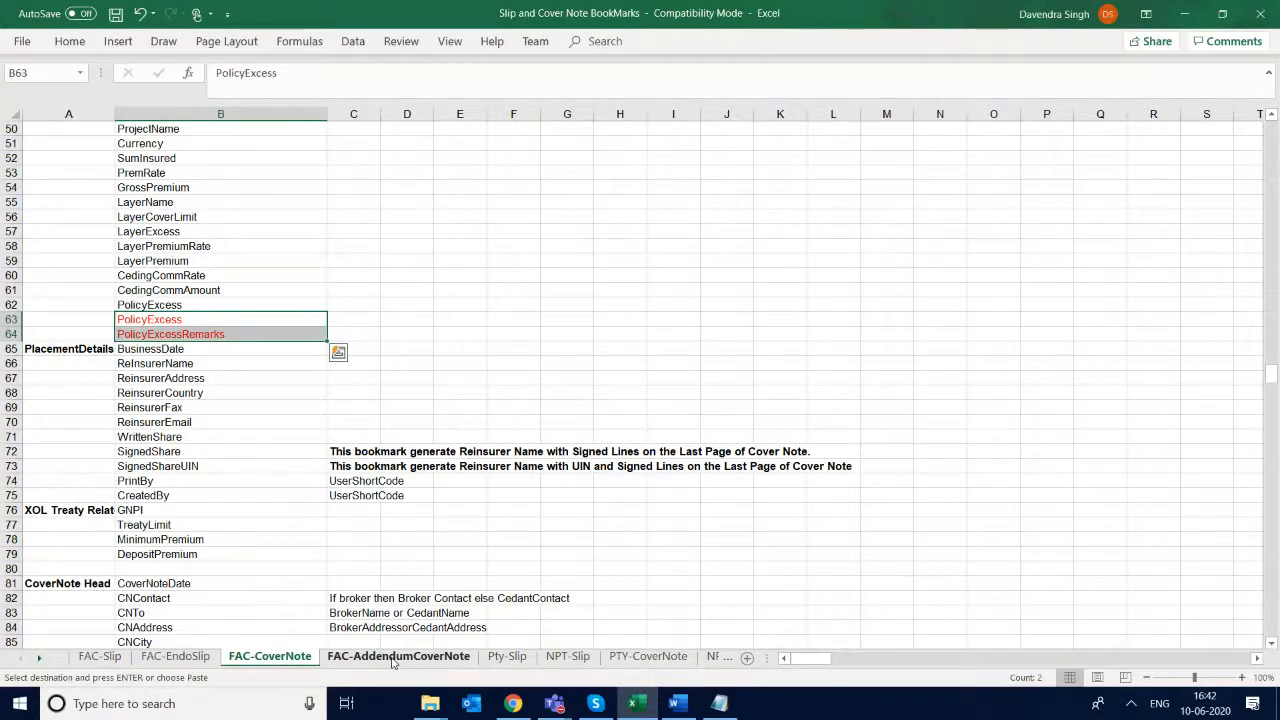
{"action": "left_click", "coordinate": [392, 660]}
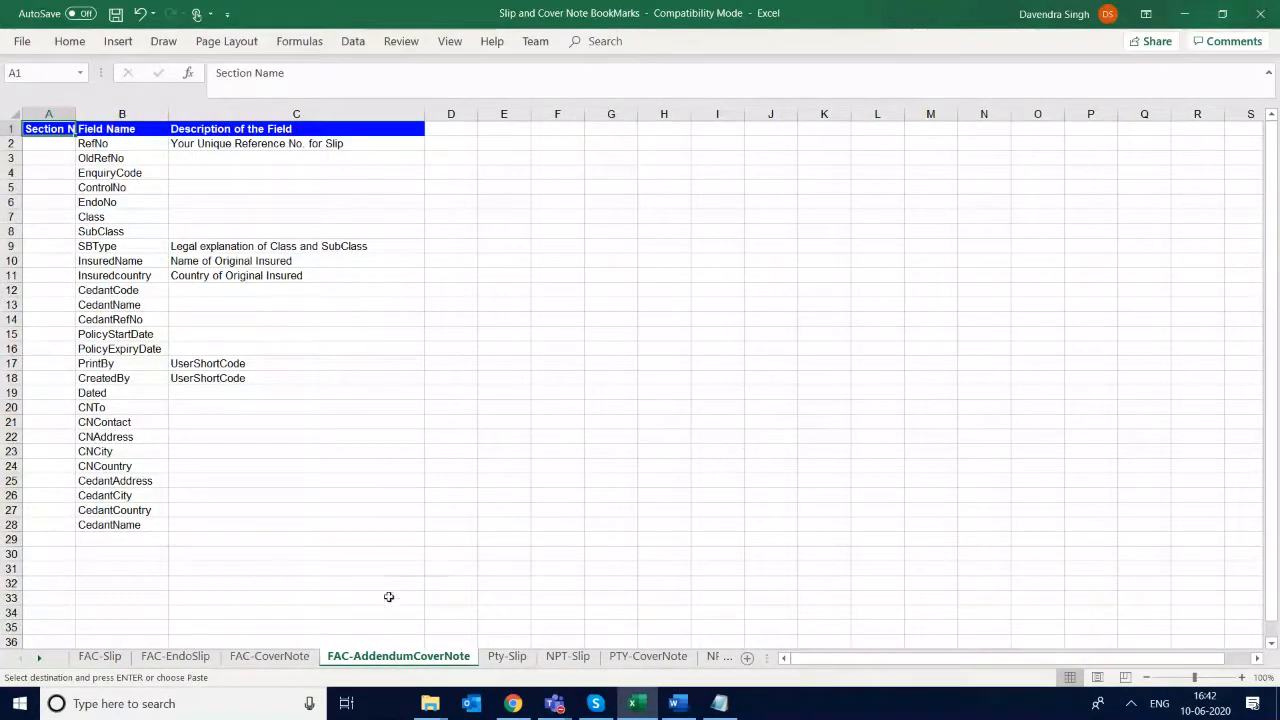
{"action": "left_click", "coordinate": [533, 661]}
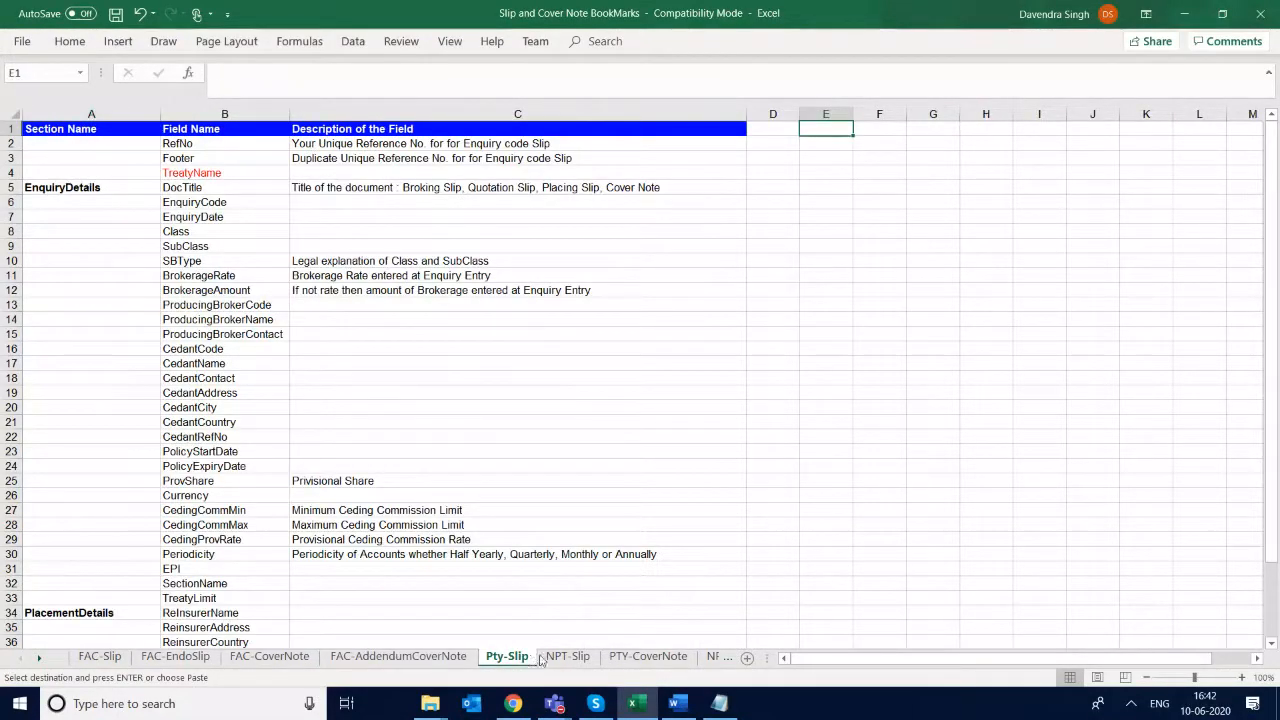
{"action": "left_click", "coordinate": [575, 657]}
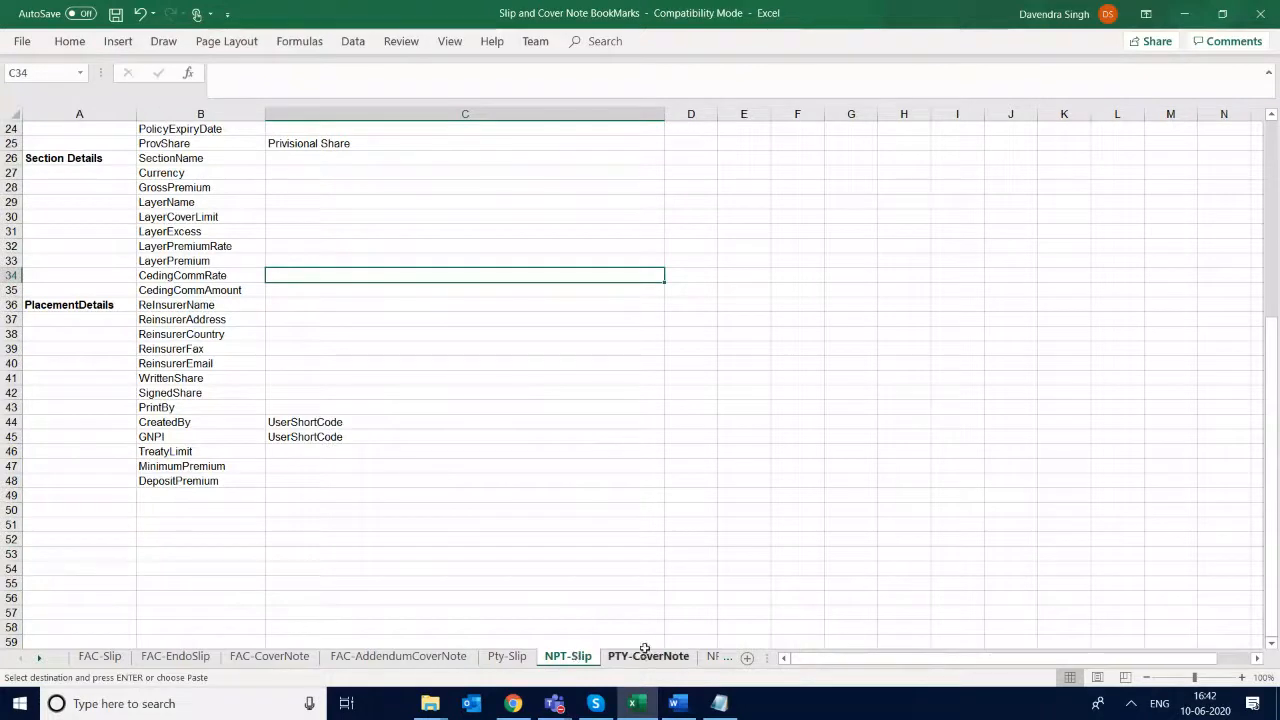
{"action": "left_click", "coordinate": [674, 664]}
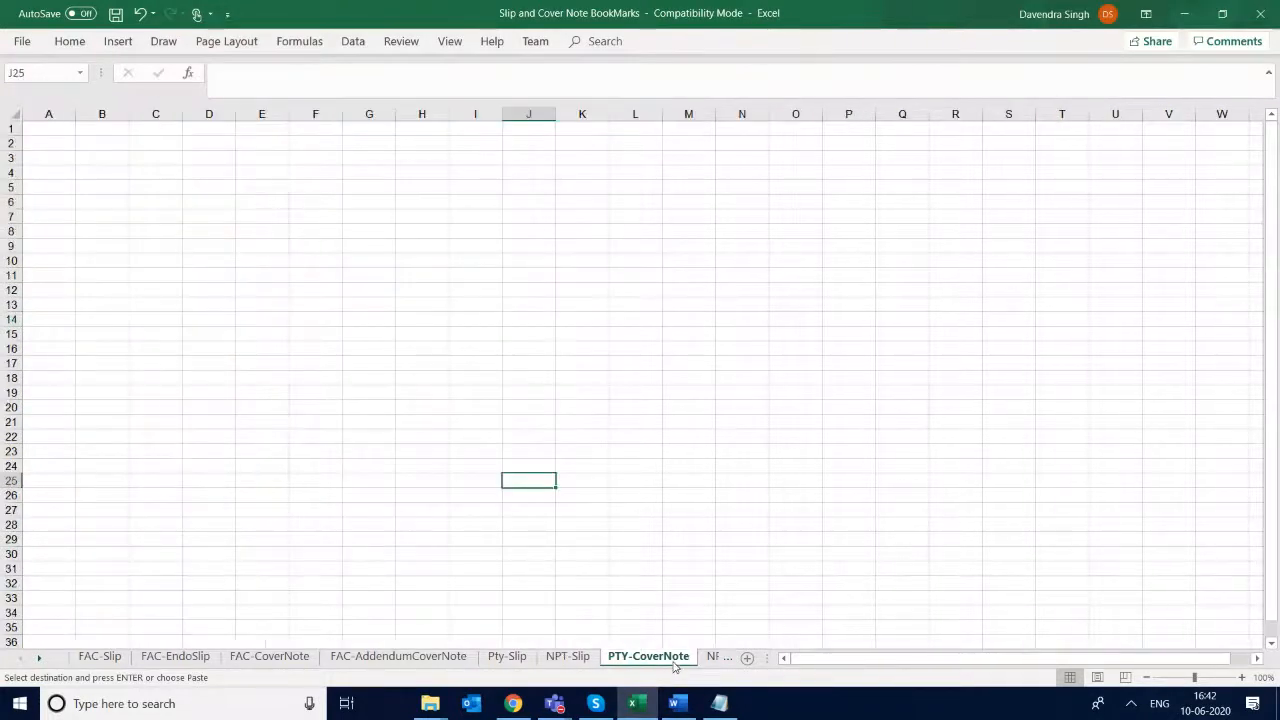
- View the NPT-CoverNote sheet and review the FAC-CoverNote field names from RefNo down through the PlacementDetails fields
{"action": "left_click", "coordinate": [715, 658]}
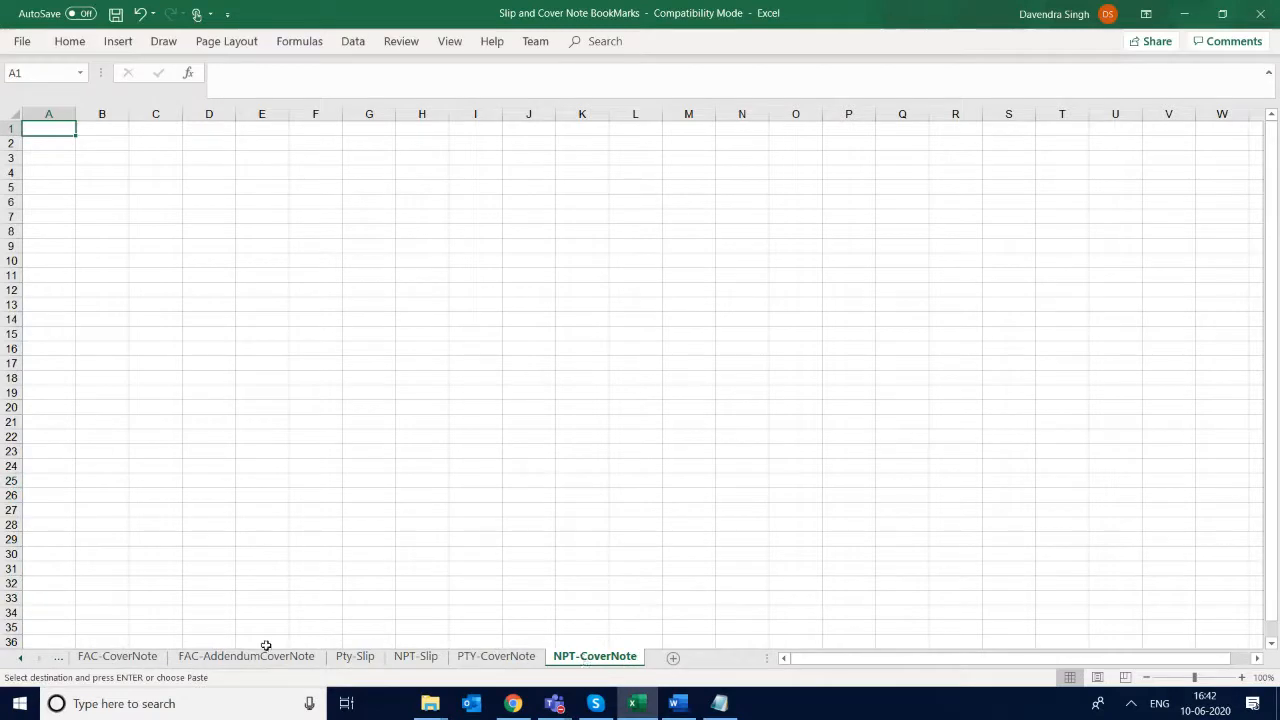
{"action": "left_click", "coordinate": [140, 657]}
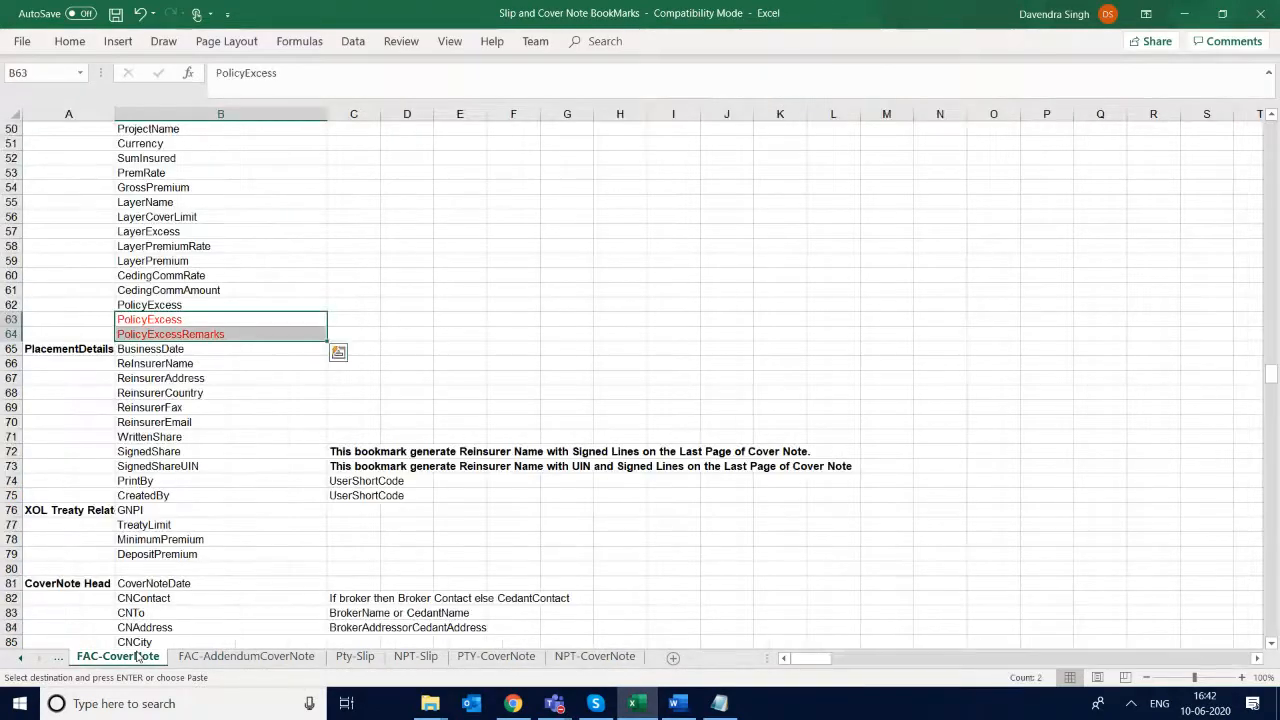
{"action": "left_click", "coordinate": [246, 440]}
{"action": "scroll", "coordinate": [249, 446], "scroll_direction": "up", "scroll_amount": 10}
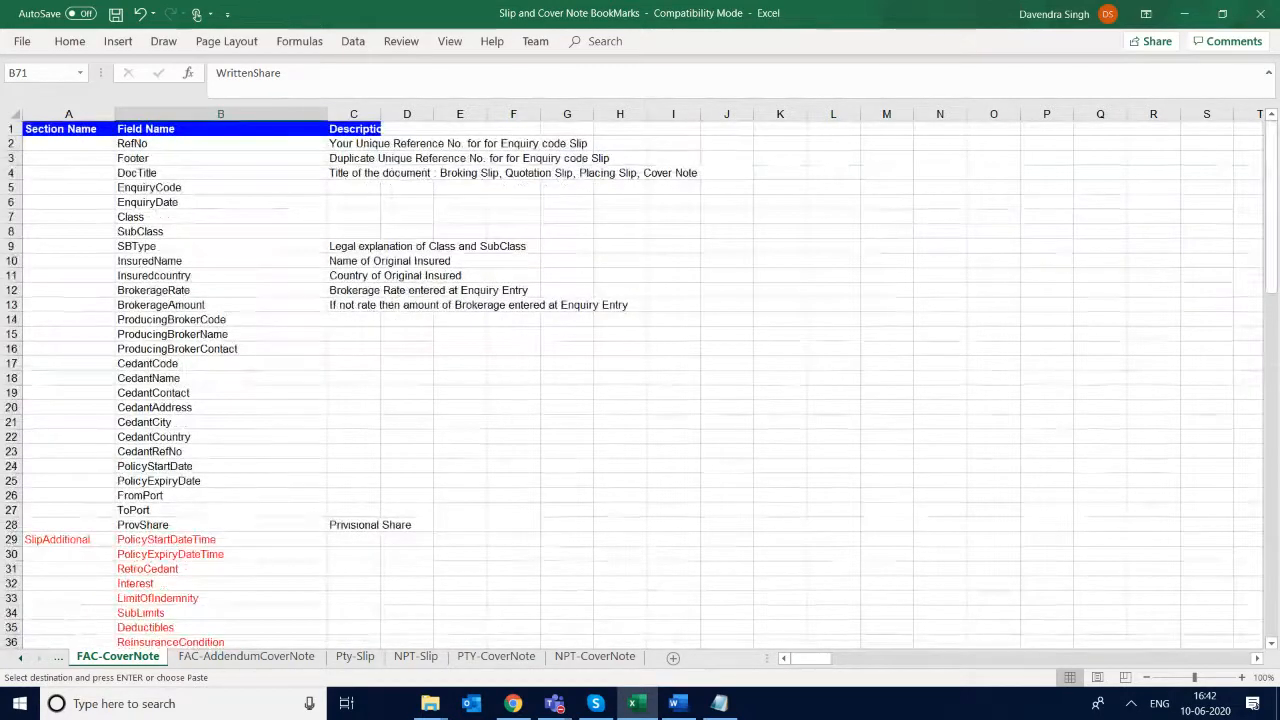
{"action": "left_click", "coordinate": [221, 290]}
{"action": "key", "text": "Down"}
{"action": "key", "text": "Down"}
{"action": "key", "text": "Down"}
{"action": "key", "text": "Down"}
{"action": "key", "text": "Down"}
{"action": "key", "text": "Down"}
{"action": "key", "text": "Down"}
{"action": "key", "text": "Down"}
{"action": "key", "text": "Down"}
{"action": "key", "text": "Down"}
{"action": "key", "text": "Down"}
{"action": "key", "text": "Down"}
{"action": "key", "text": "Down"}
{"action": "key", "text": "Down"}
{"action": "key", "text": "Down"}
{"action": "key", "text": "Down"}
{"action": "key", "text": "Down"}
{"action": "key", "text": "Down"}
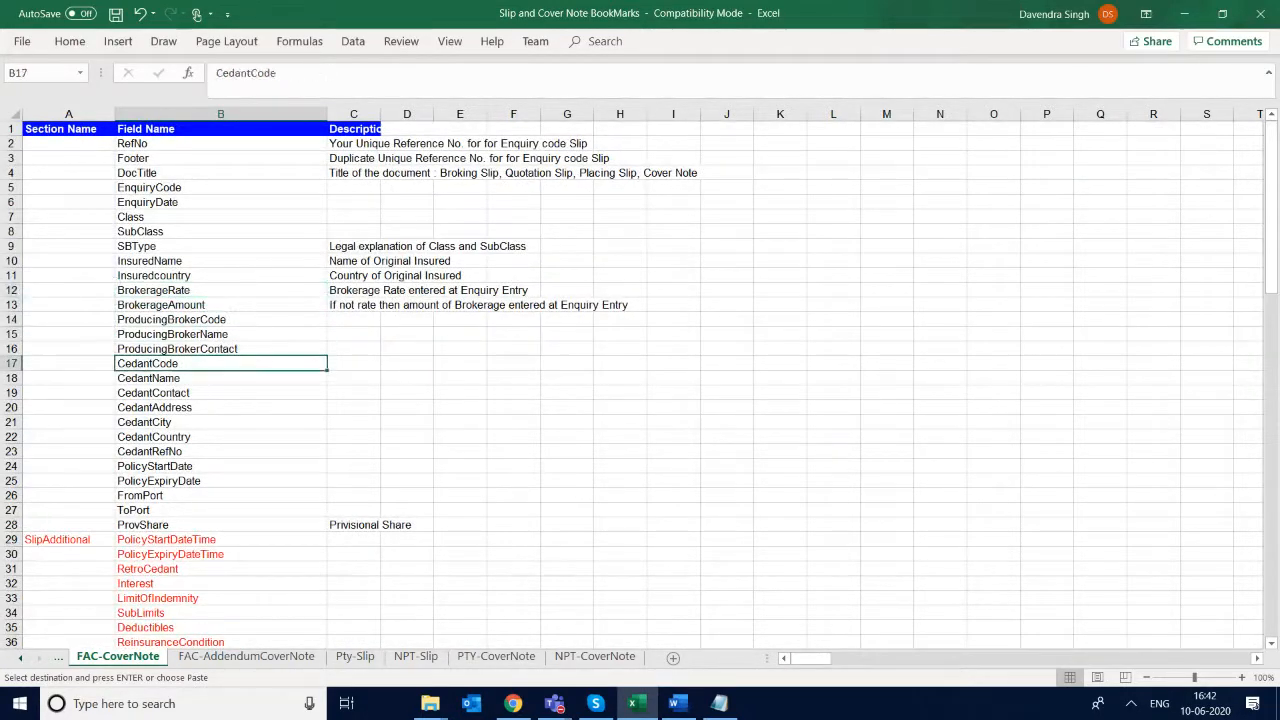
{"action": "key", "text": "Up"}
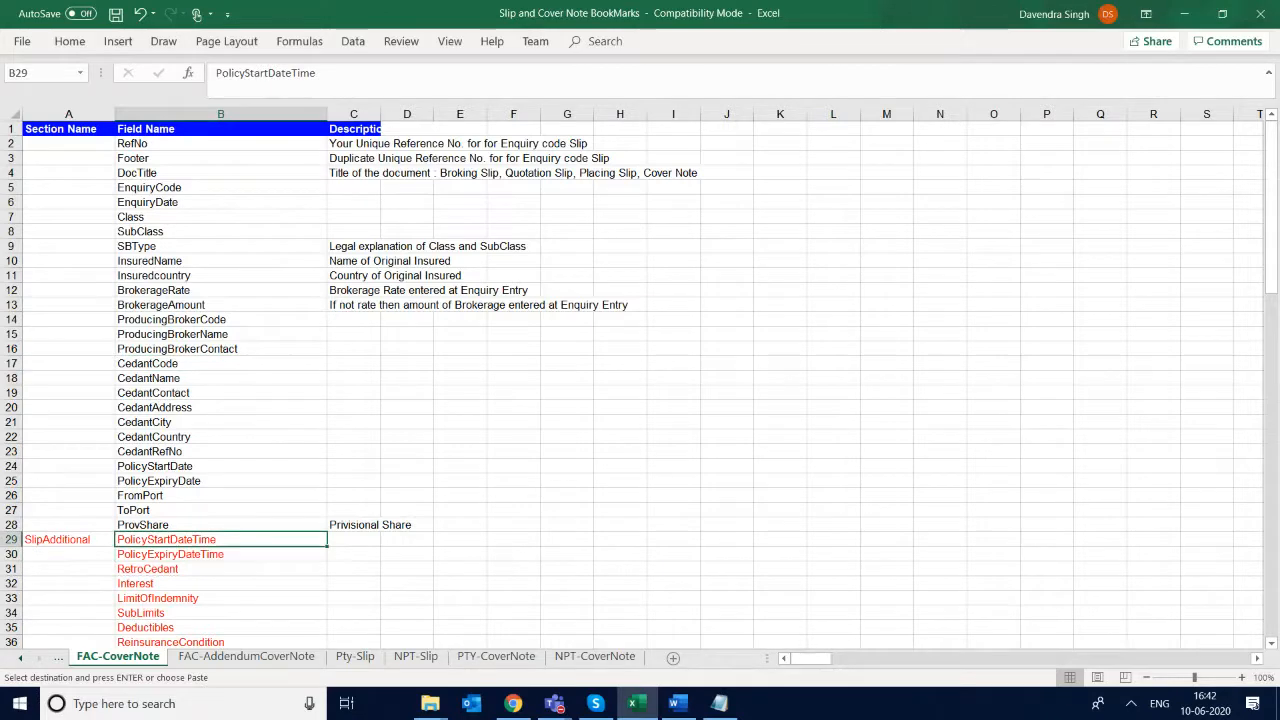
{"action": "key", "text": "Down"}
{"action": "key", "text": "Down"}
{"action": "key", "text": "Down"}
{"action": "key", "text": "Down"}
{"action": "key", "text": "Down"}
{"action": "key", "text": "Down"}
{"action": "key", "text": "Down"}
{"action": "key", "text": "Down"}
{"action": "key", "text": "Down"}
{"action": "key", "text": "Down"}
{"action": "key", "text": "Down"}
{"action": "key", "text": "Down"}
{"action": "key", "text": "Down"}
{"action": "key", "text": "Down"}
{"action": "key", "text": "Down"}
{"action": "key", "text": "Down"}
{"action": "key", "text": "Down"}
{"action": "key", "text": "Down"}
{"action": "key", "text": "Down"}
{"action": "key", "text": "Down"}
{"action": "key", "text": "Down"}
{"action": "key", "text": "Down"}
{"action": "key", "text": "Down"}
{"action": "key", "text": "Down"}
{"action": "key", "text": "Down"}
{"action": "key", "text": "Down"}
{"action": "key", "text": "Down"}
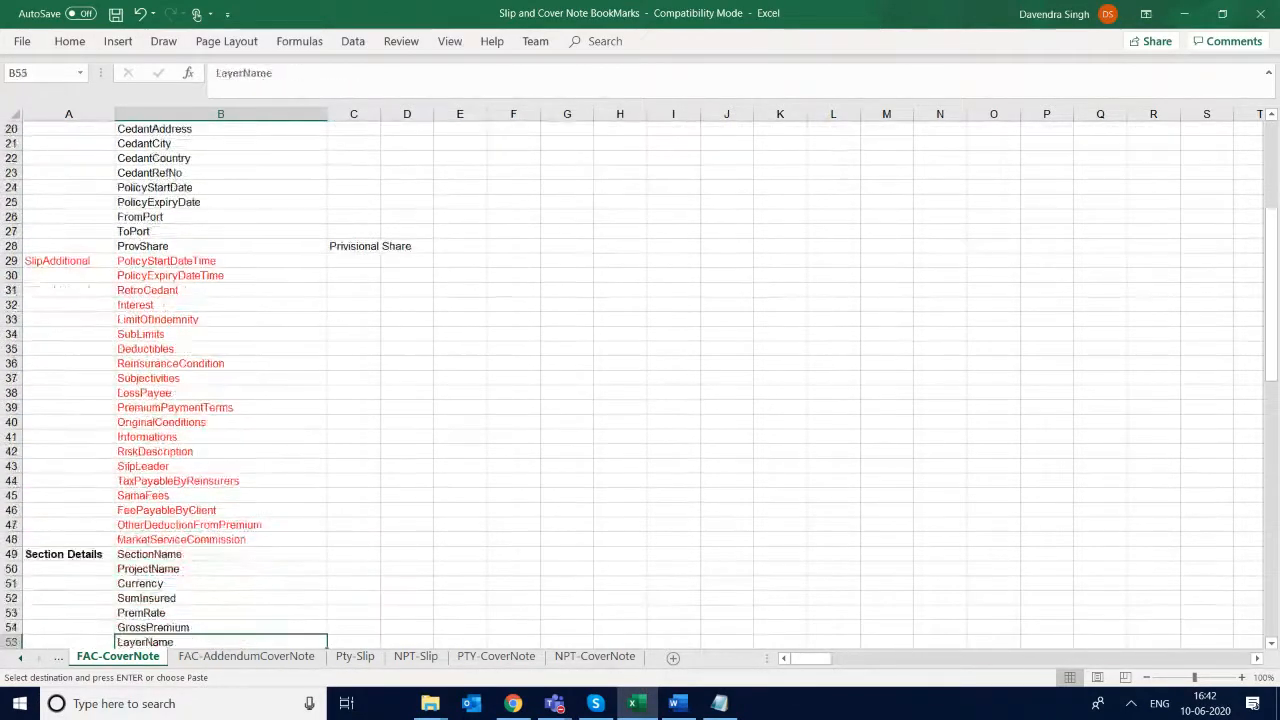
{"action": "key", "text": "Down"}
{"action": "key", "text": "Down"}
{"action": "key", "text": "Down"}
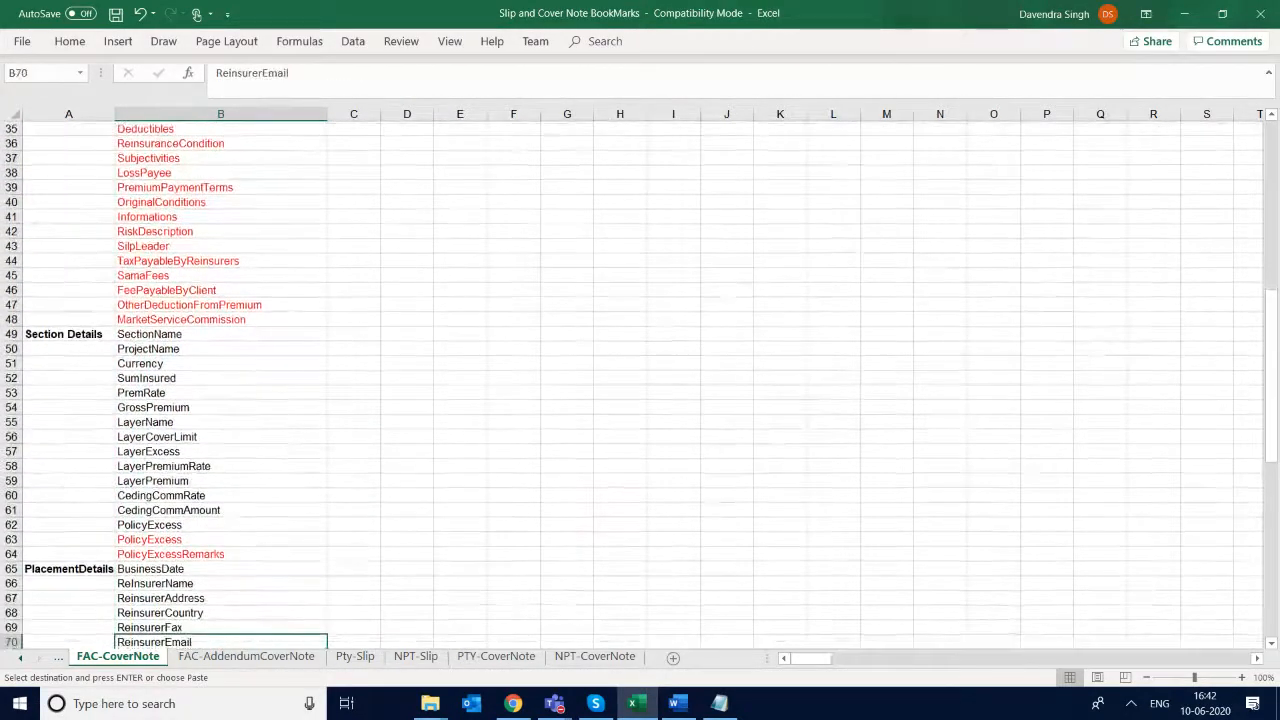
- Switch to the MASTER SLIP document in Word, save it and close it
{"action": "key", "text": "alt+Tab"}
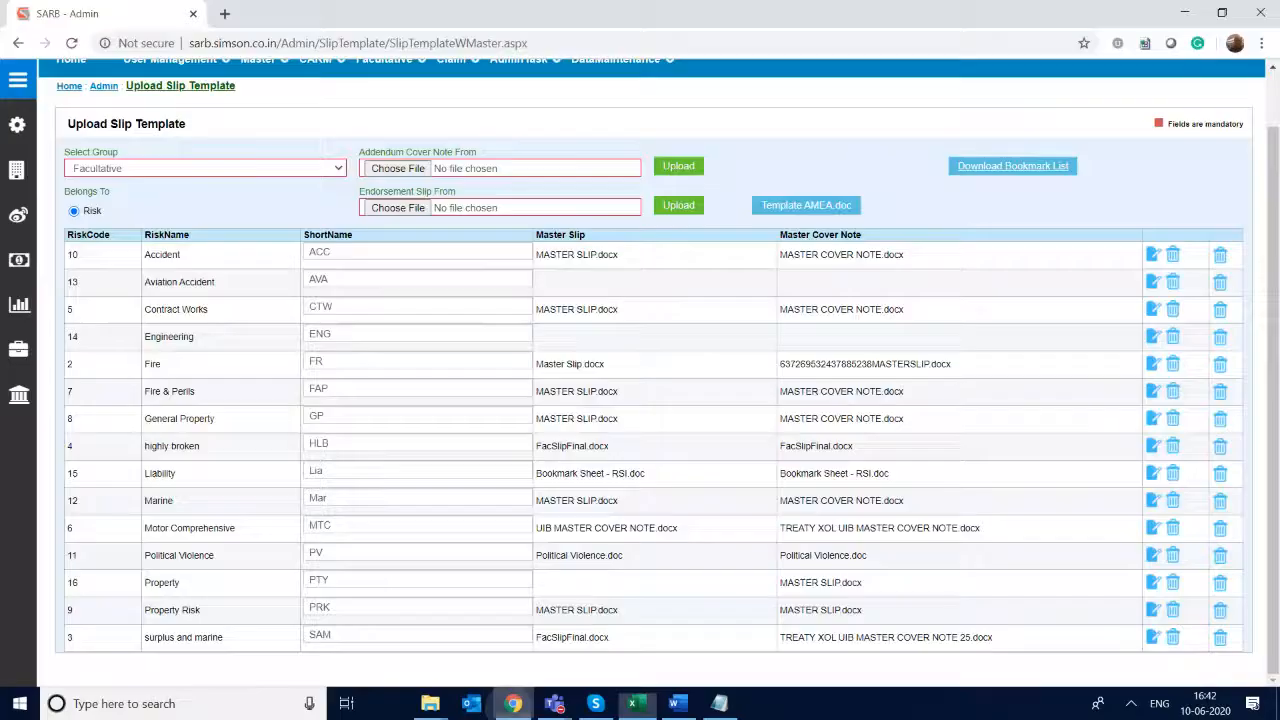
{"action": "key", "text": "alt+Tab"}
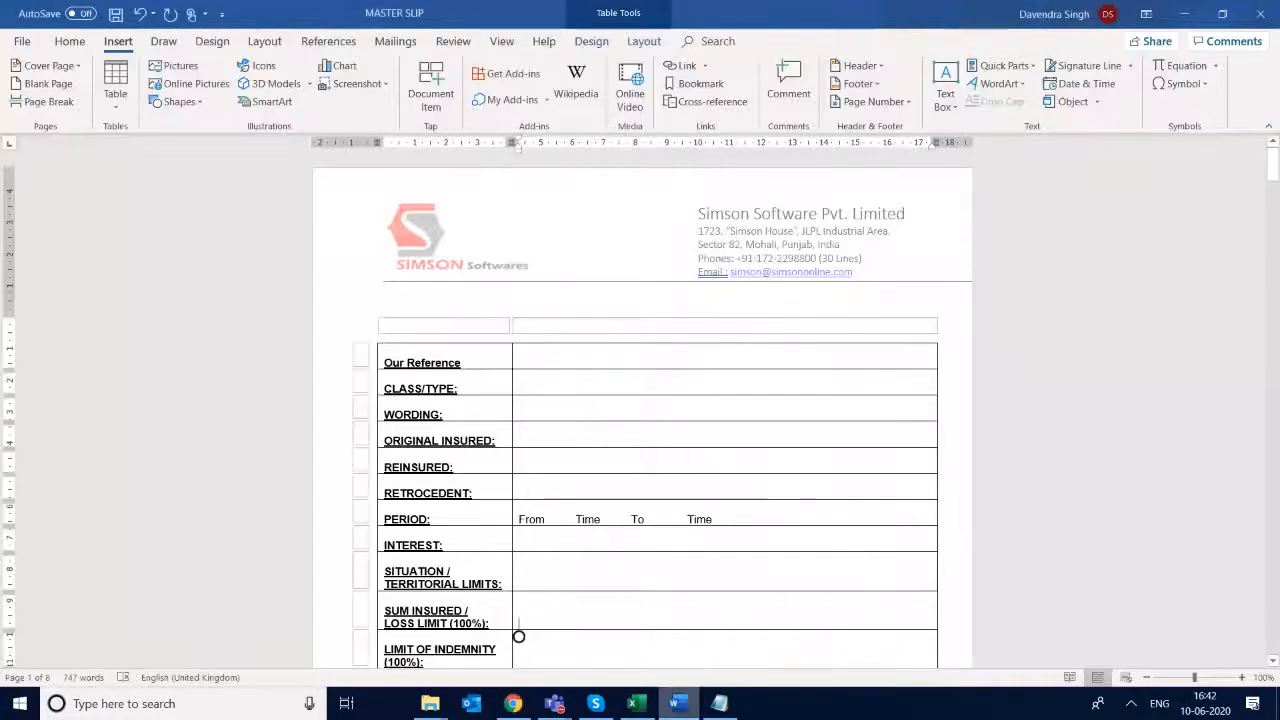
{"action": "key", "text": "ctrl+s"}
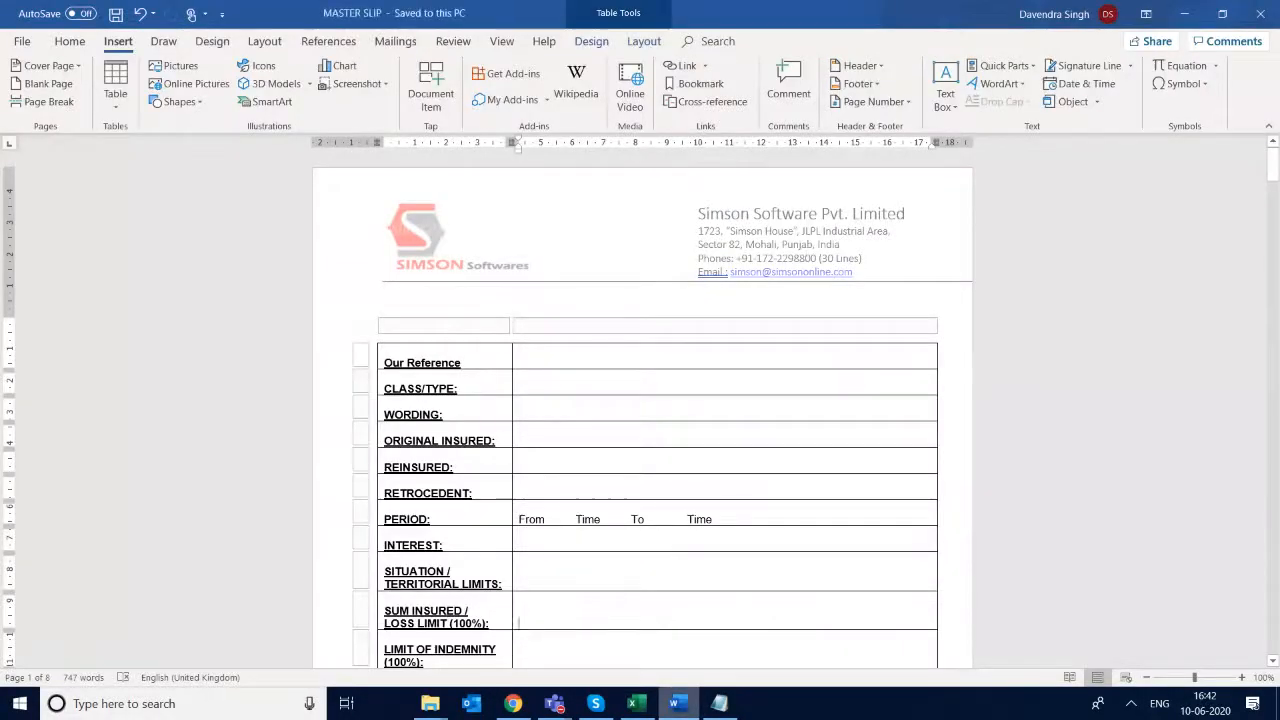
{"action": "left_click", "coordinate": [1257, 15]}
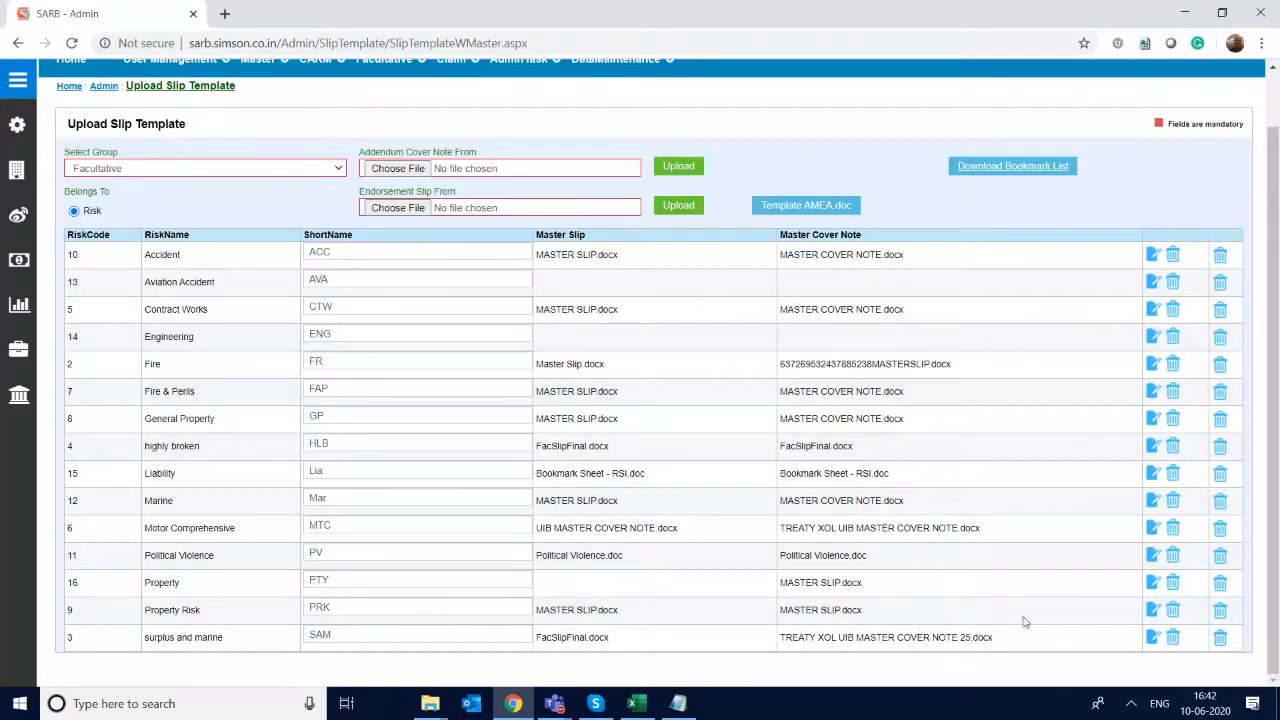
- Try to edit the Property risk's templates in SARBOnline, and reload the site from its root address sarb.simson.co.in
{"action": "left_click", "coordinate": [1154, 588]}
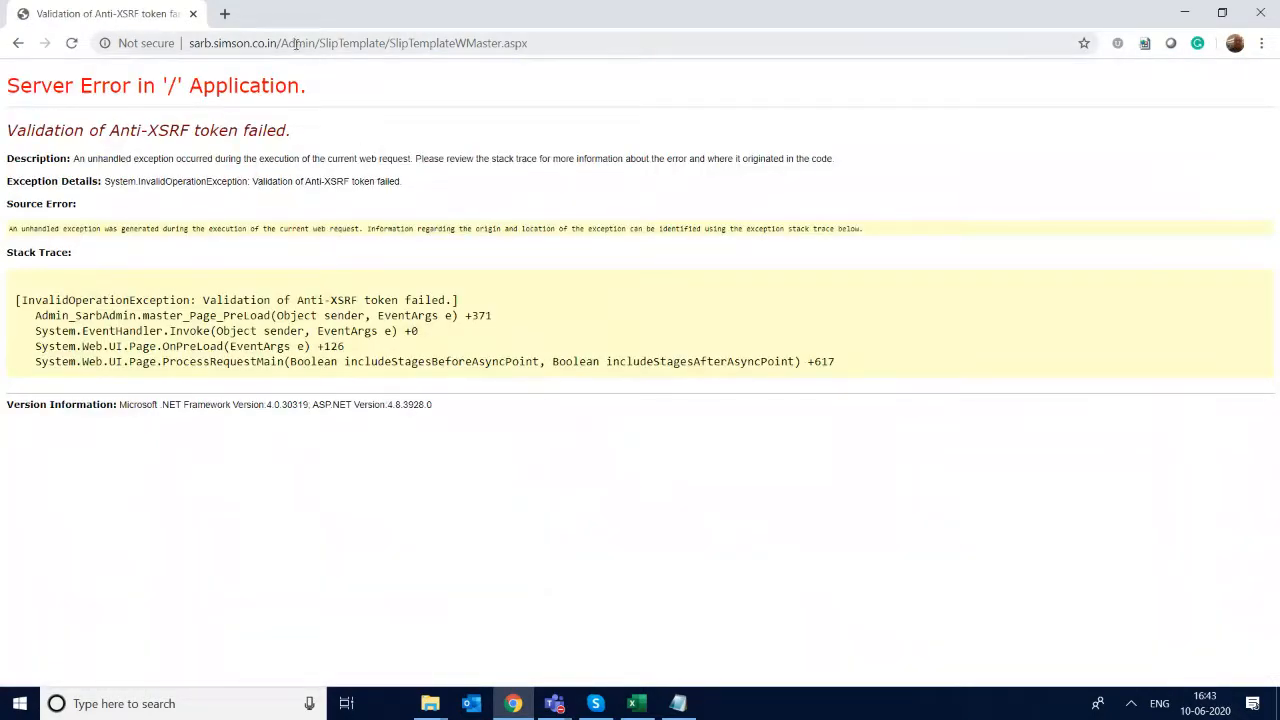
{"action": "left_click_drag", "start_coordinate": [295, 43], "coordinate": [1194, 128]}
{"action": "key", "text": "BackSpace"}
{"action": "key", "text": "BackSpace"}
{"action": "key", "text": "BackSpace"}
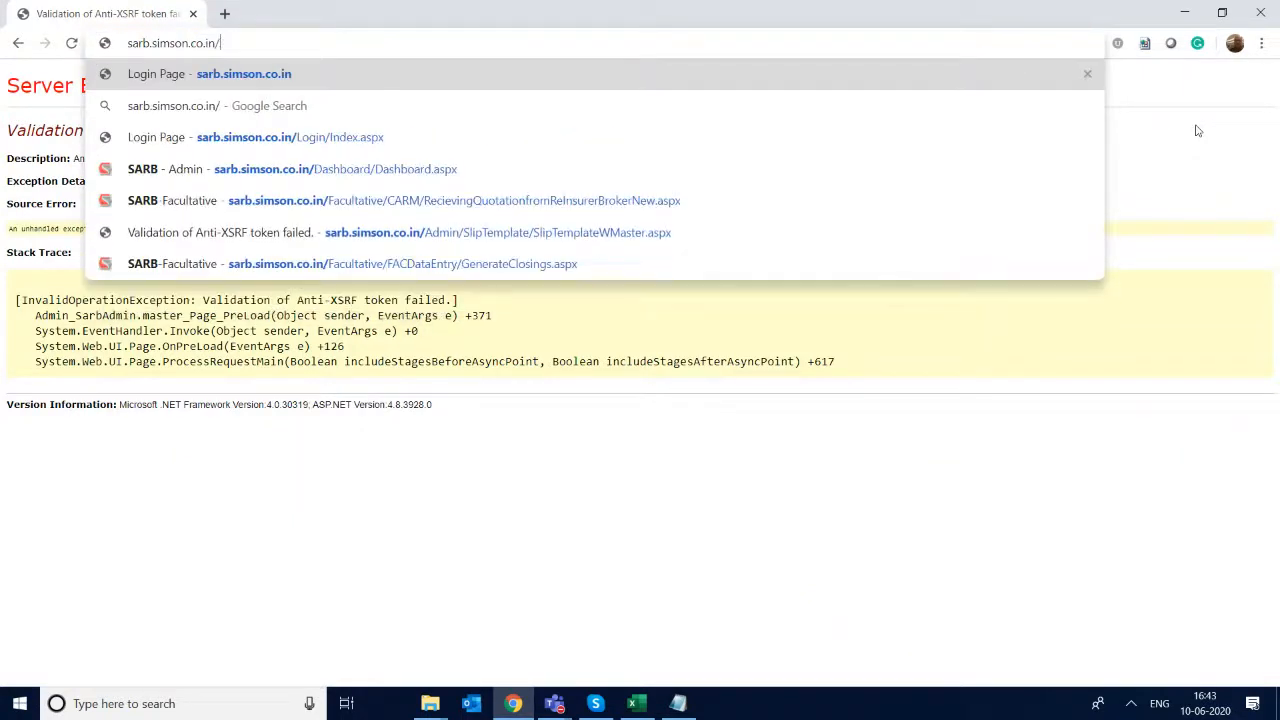
{"action": "key", "text": "Return"}
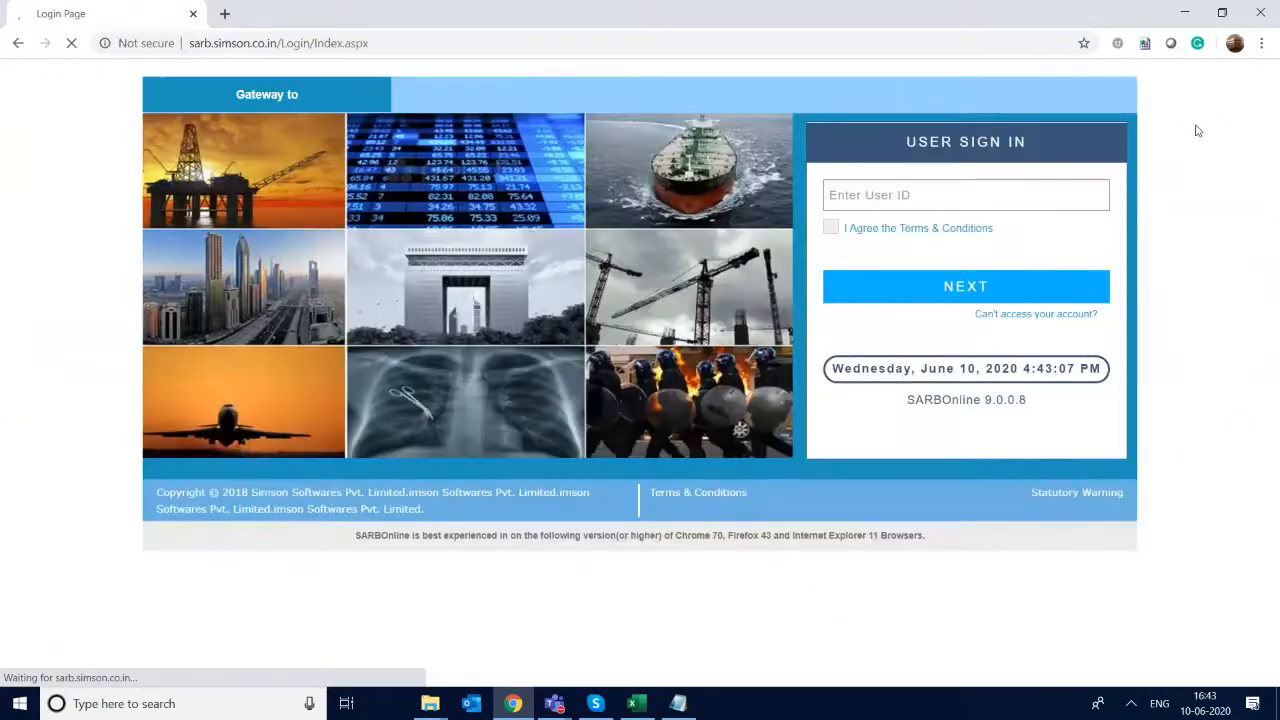
- Sign in to SARBOnline with the user ID and the account password
{"action": "type", "text": "App"}
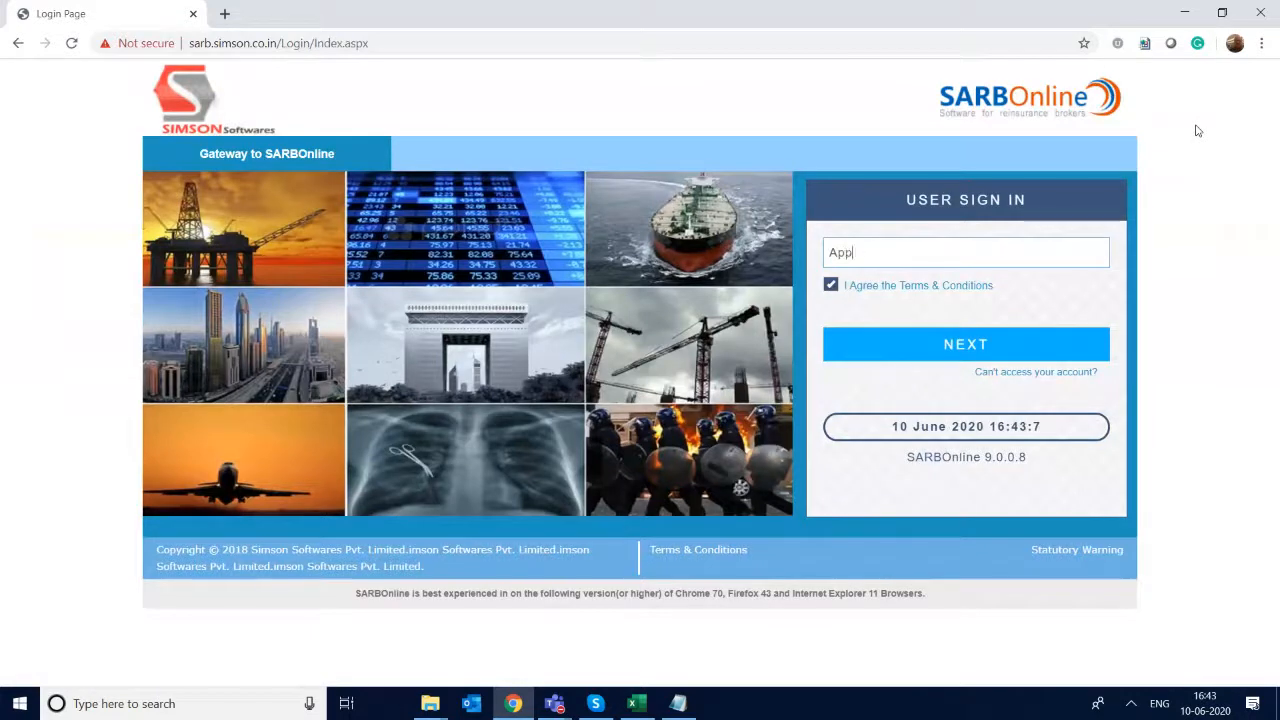
{"action": "type", "text": "Scan"}
{"action": "key", "text": "Return"}
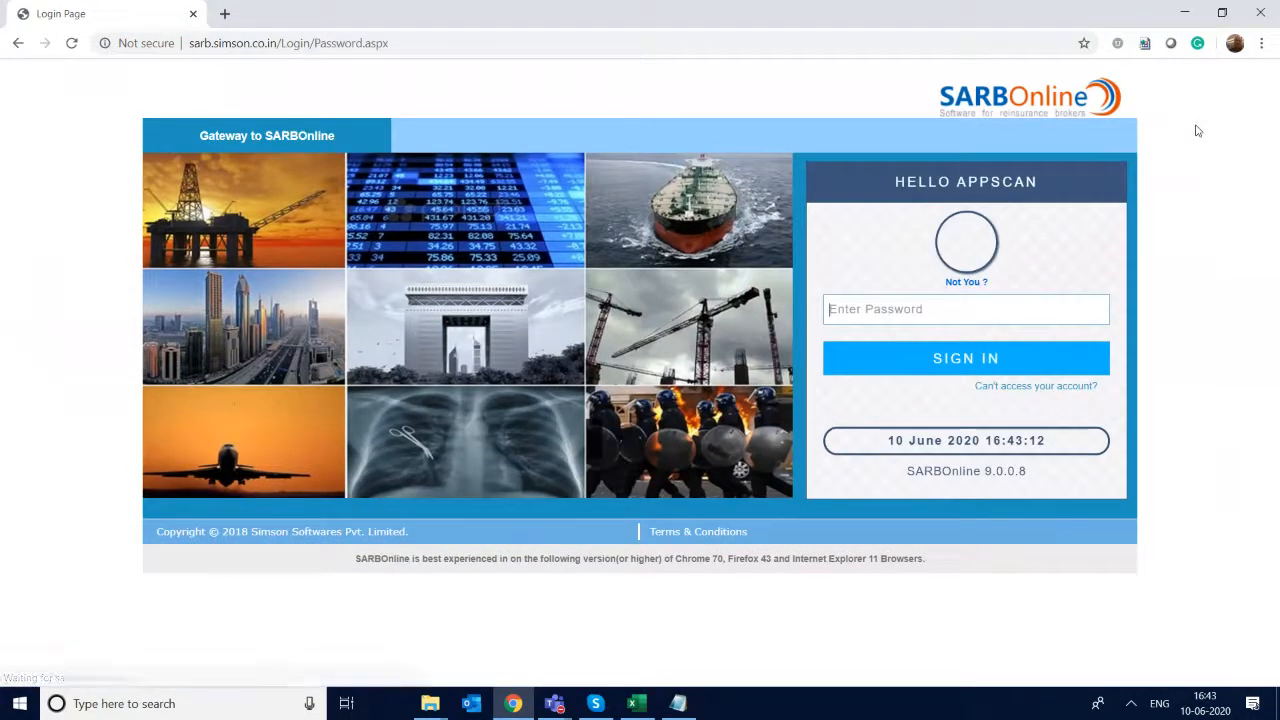
{"action": "type", "text": "***"}
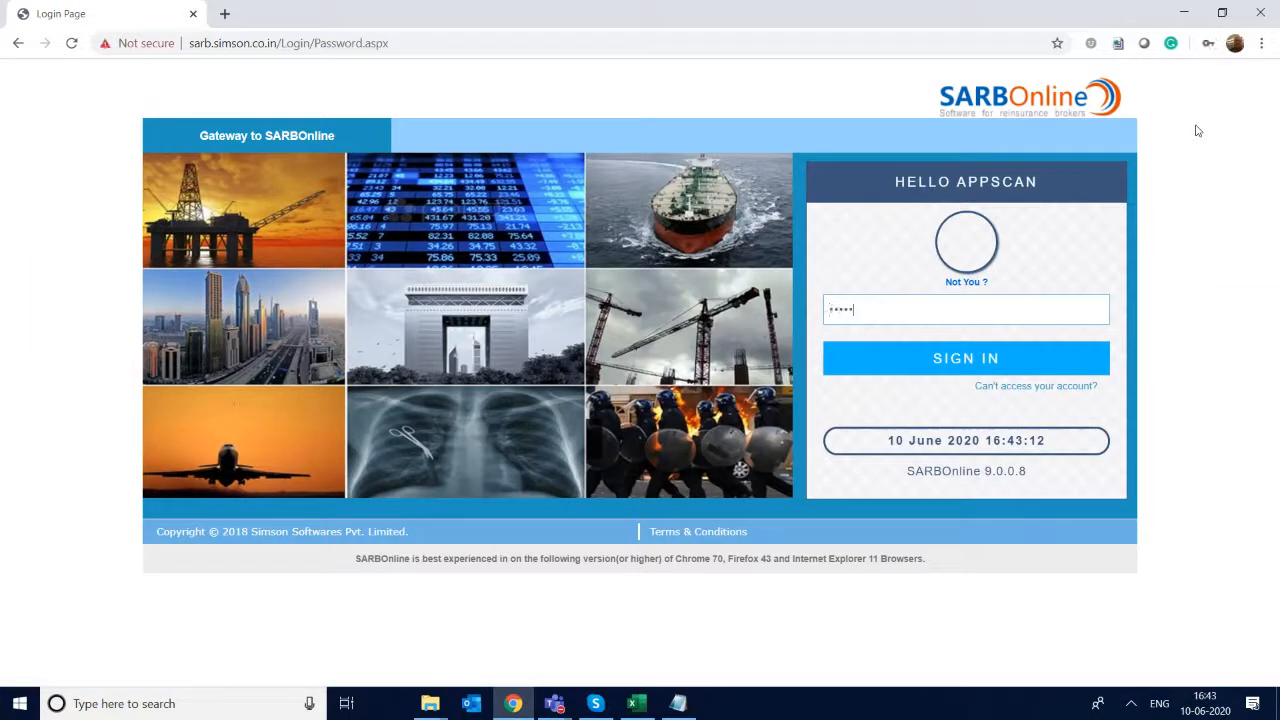
{"action": "type", "text": "*****"}
{"action": "key", "text": "Return"}
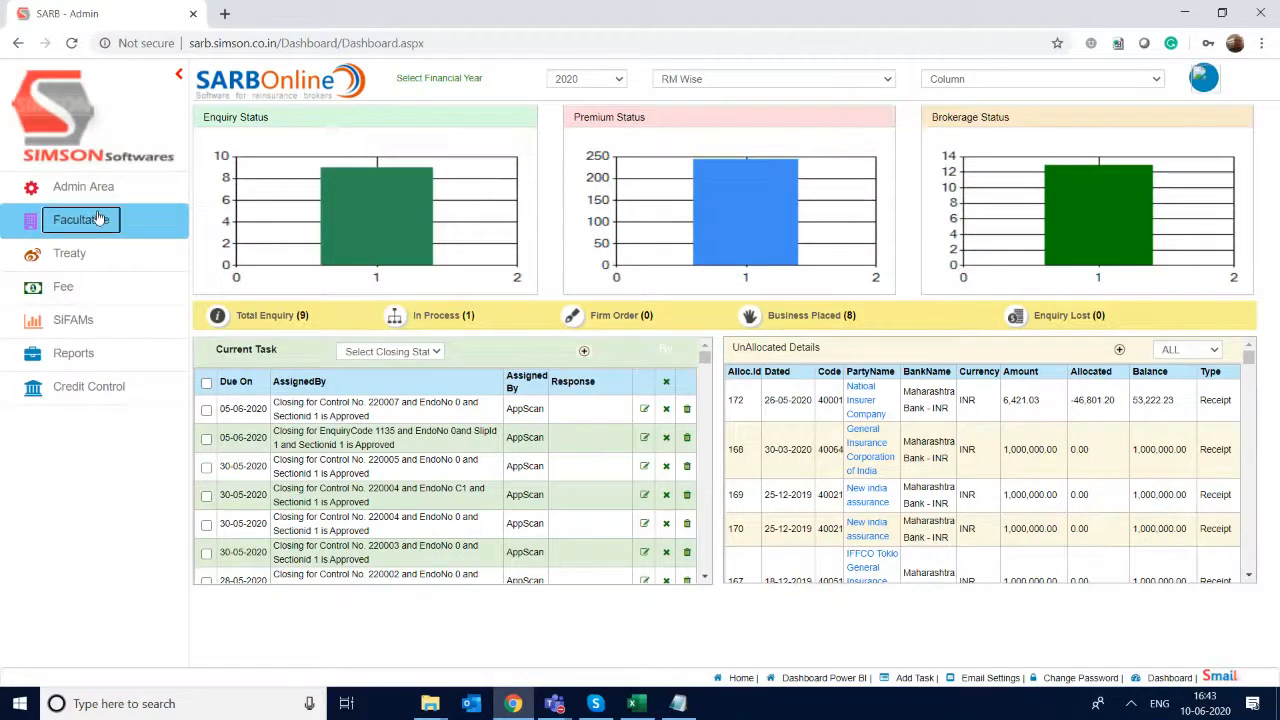
- Open Upload Slip Template under CARM in the Admin Area and list the Facultative templates by Risk
{"action": "left_click", "coordinate": [91, 195]}
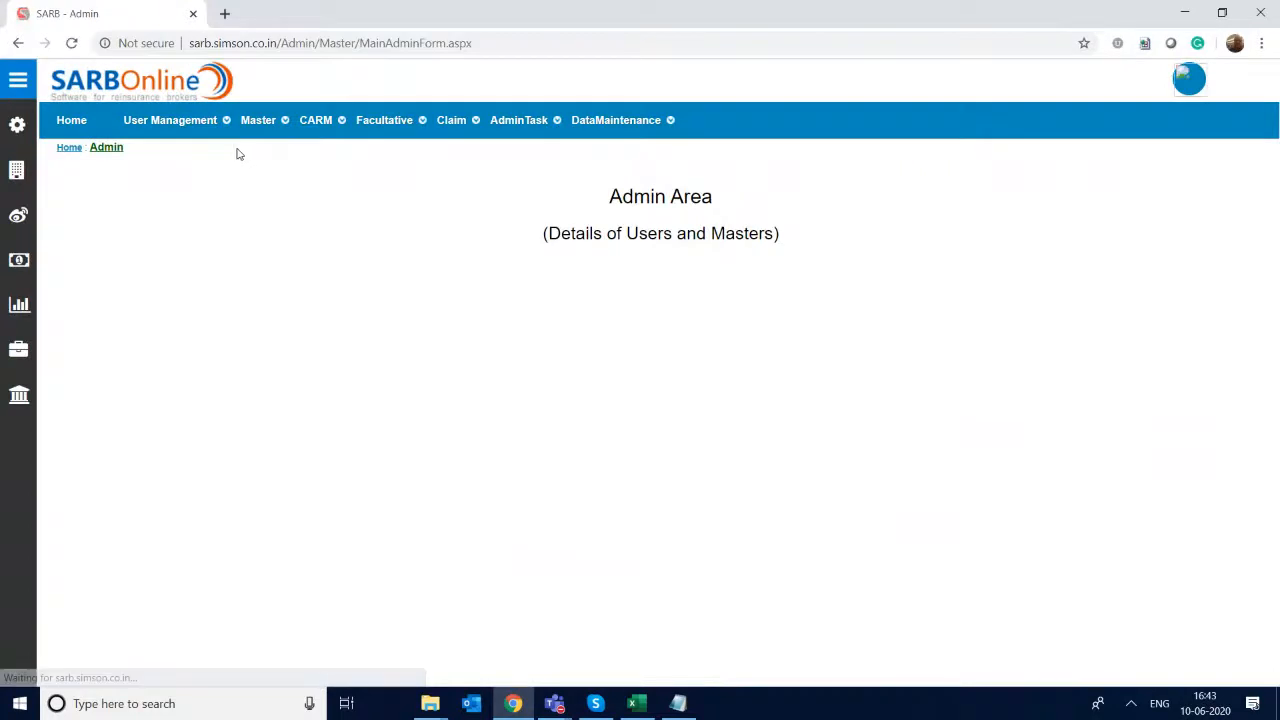
{"action": "mouse_move", "coordinate": [290, 127]}
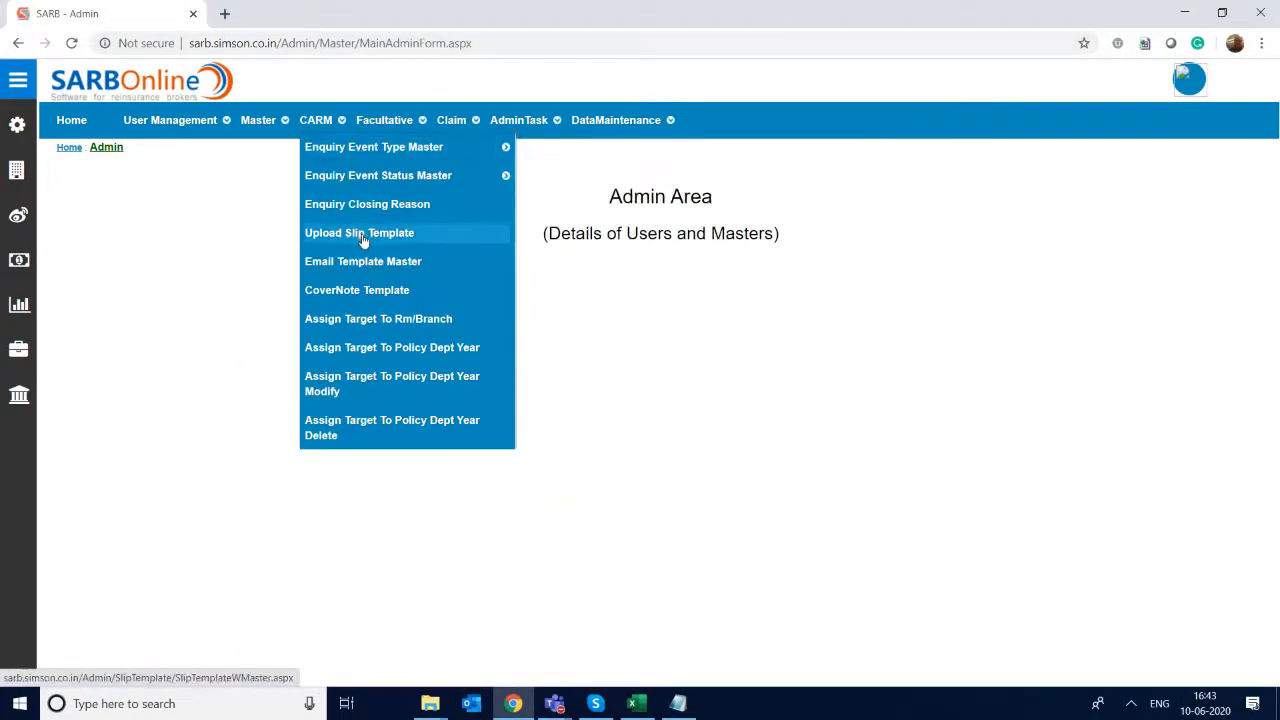
{"action": "left_click", "coordinate": [363, 238]}
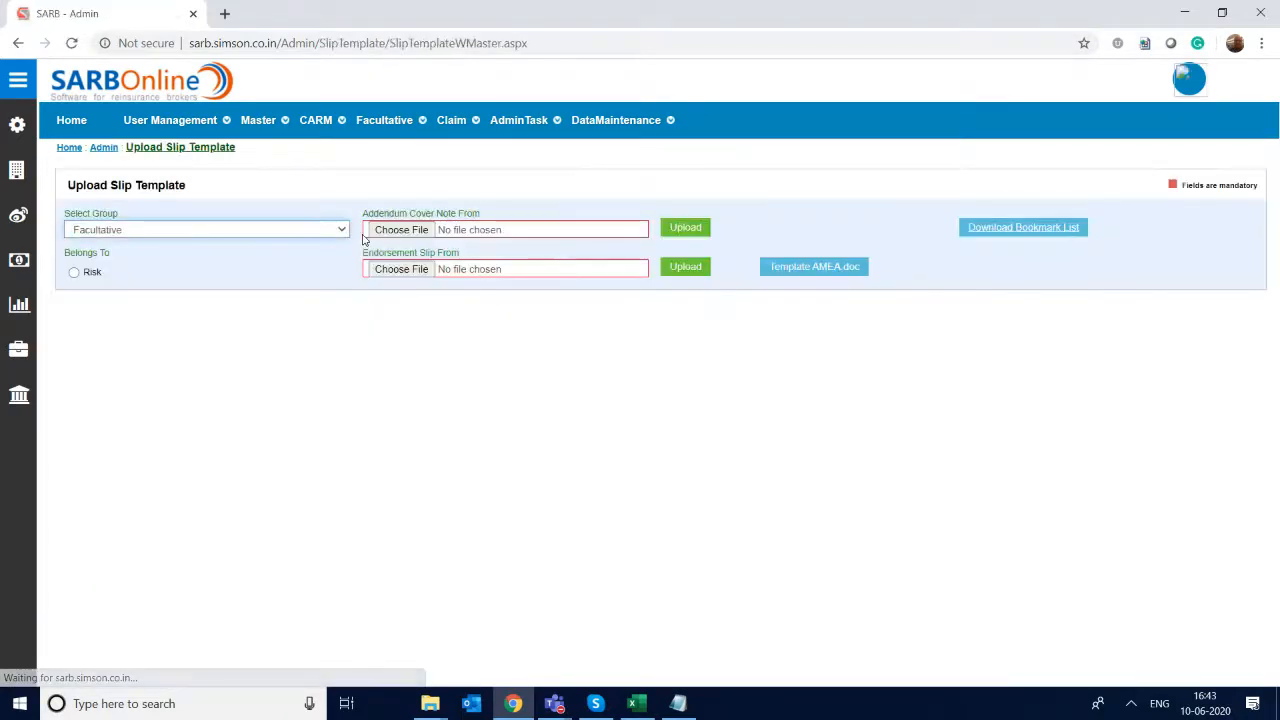
{"action": "left_click", "coordinate": [75, 273]}
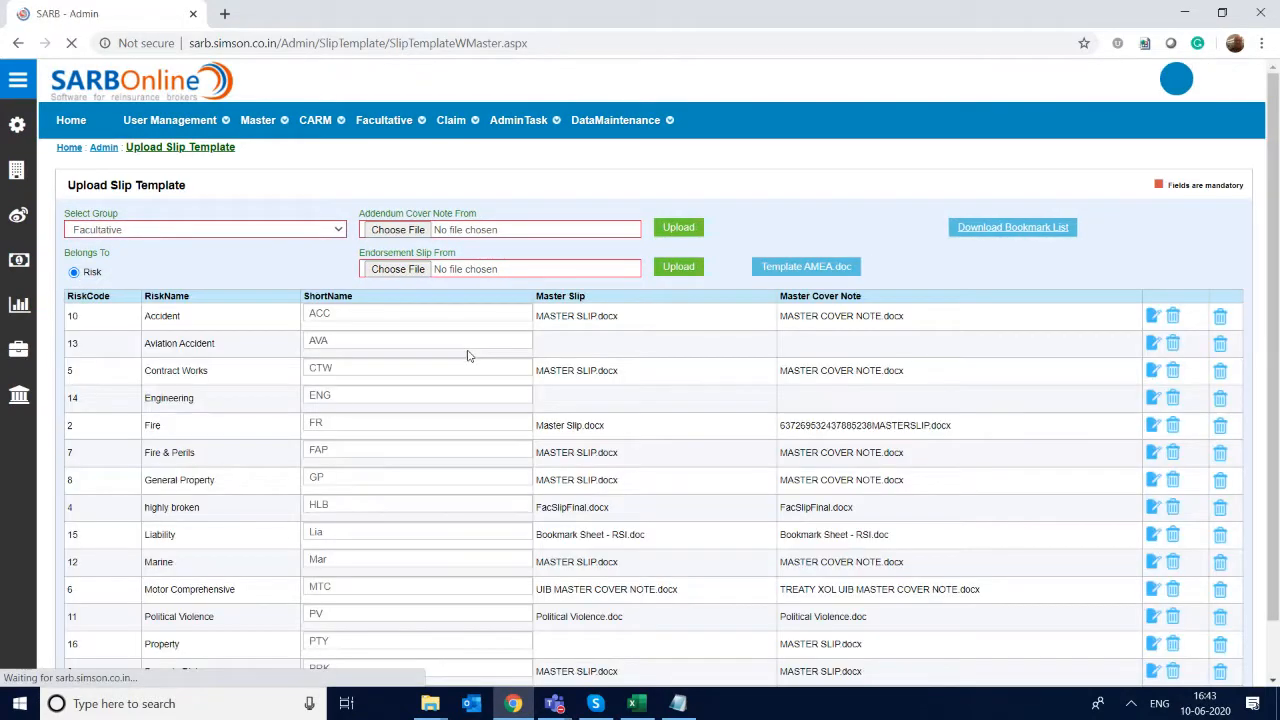
- Update the Property risk with MASTER SLIP as its master slip and MASTER COVER NOTE as its master cover note
{"action": "left_click_drag", "start_coordinate": [1258, 662], "coordinate": [1260, 687]}
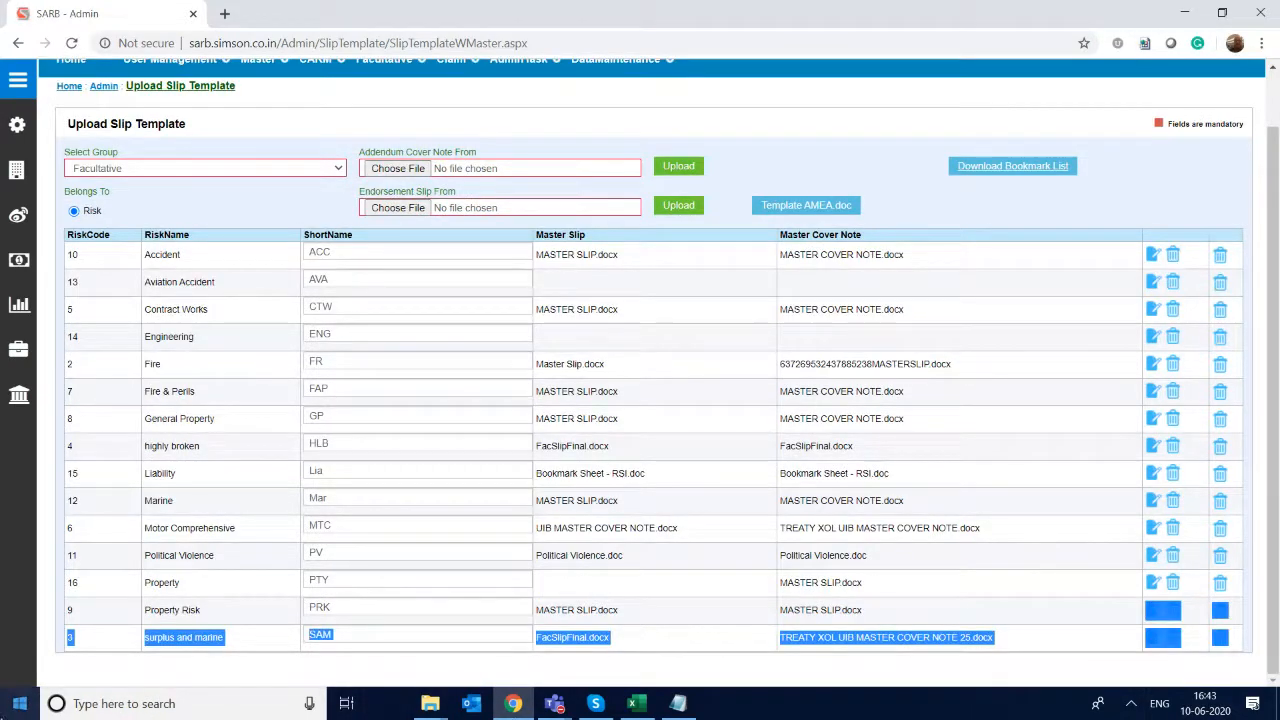
{"action": "left_click", "coordinate": [64, 513]}
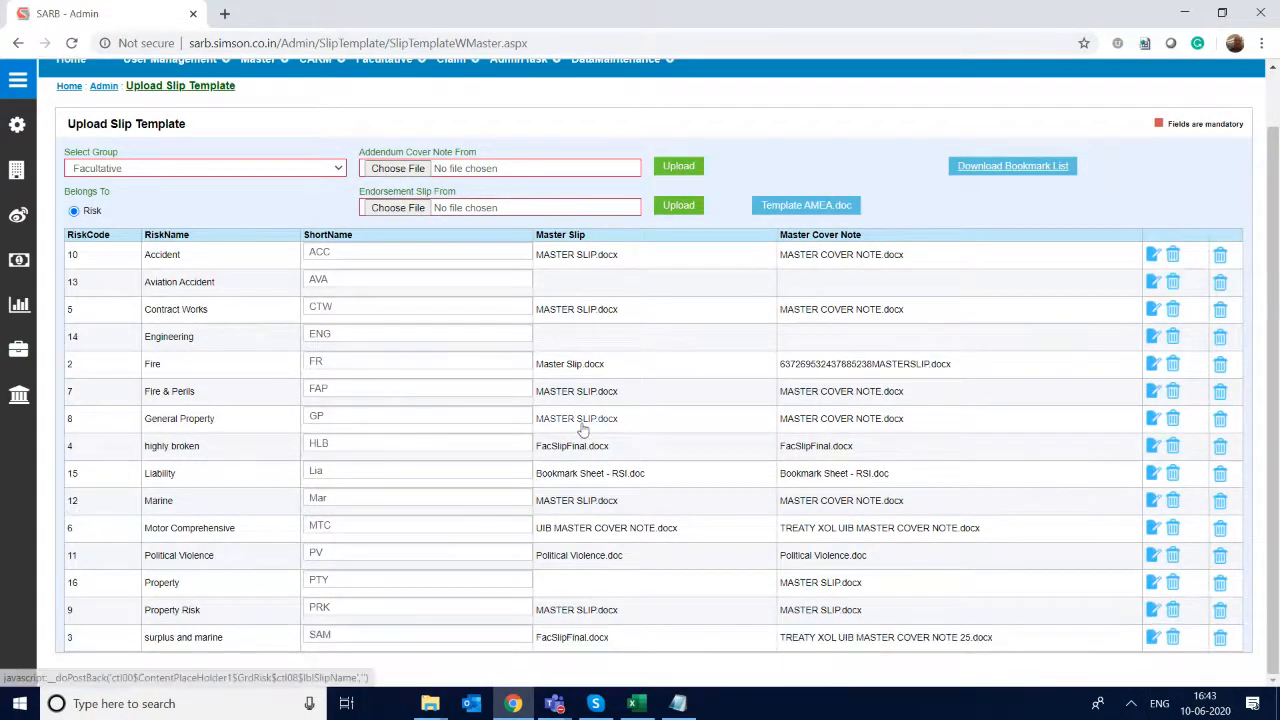
{"action": "left_click", "coordinate": [1154, 585]}
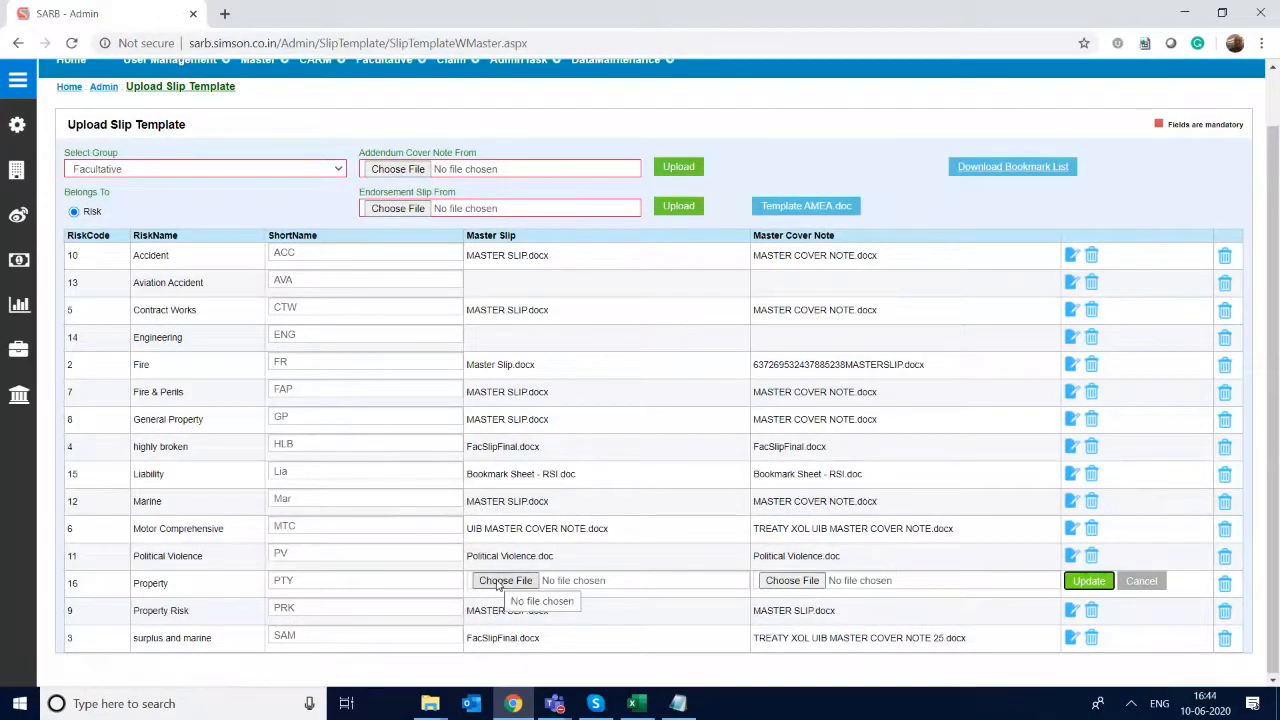
{"action": "left_click", "coordinate": [501, 582]}
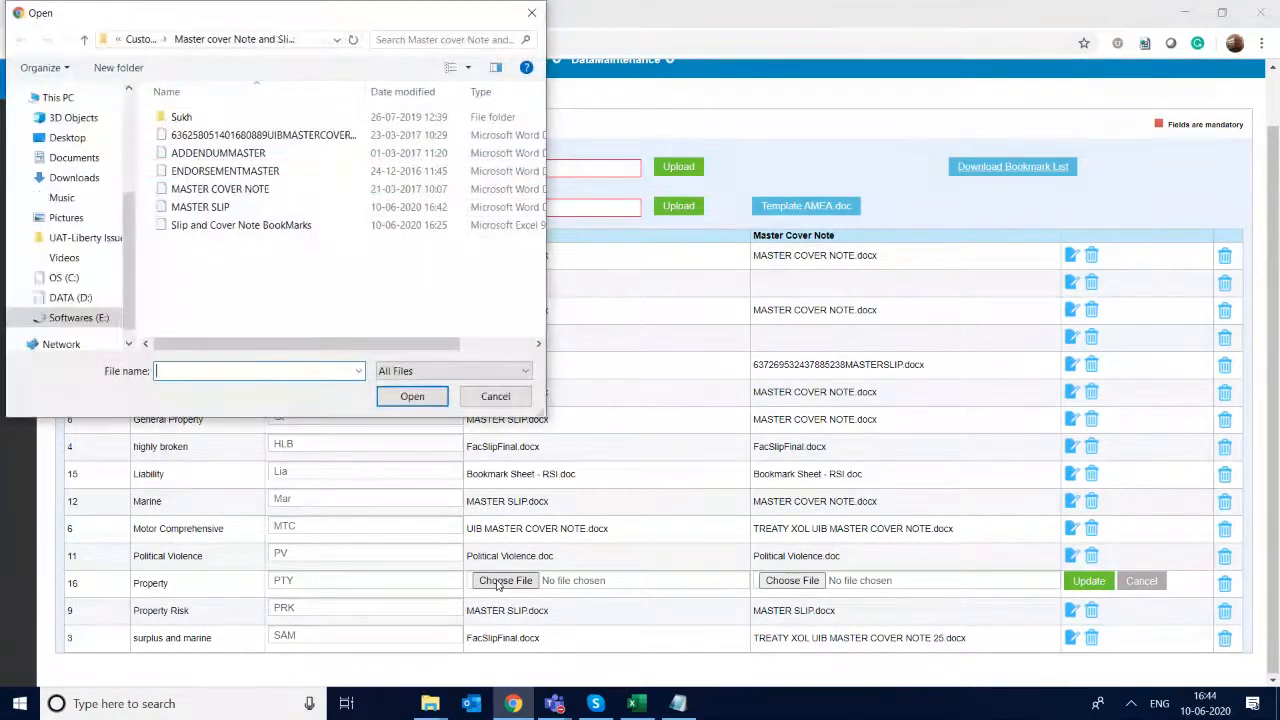
{"action": "double_click", "coordinate": [205, 207]}
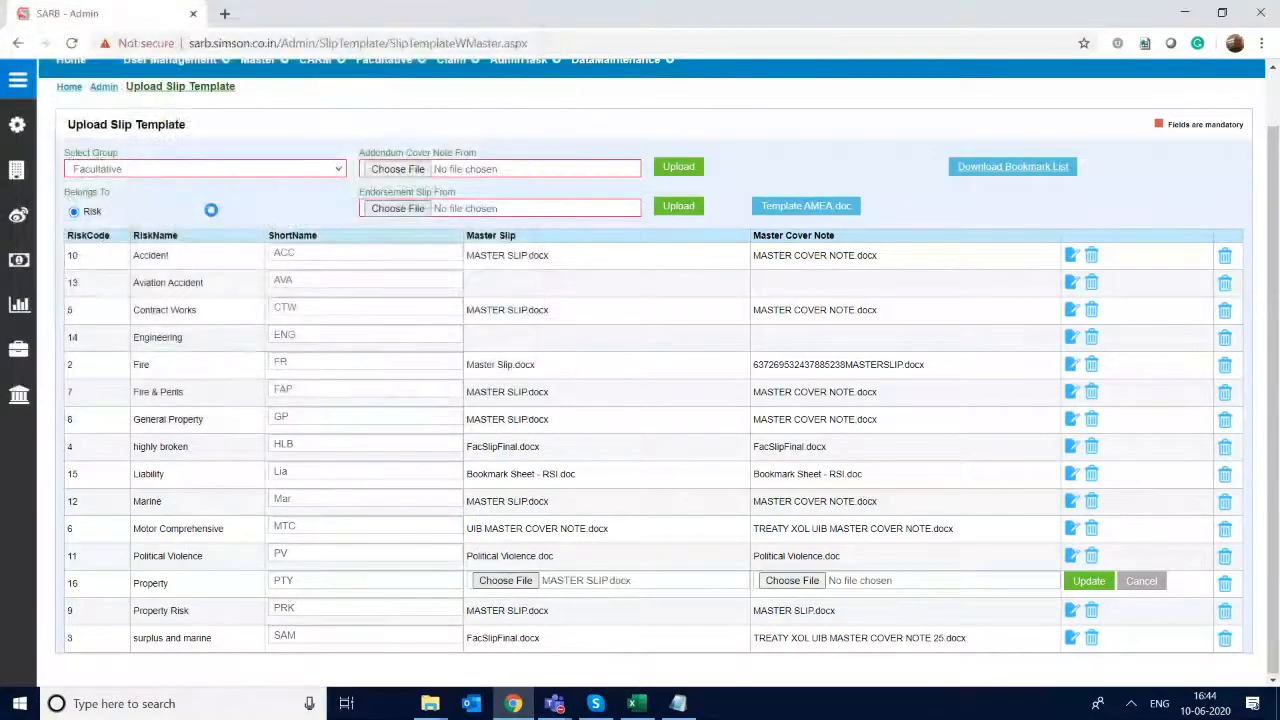
{"action": "left_click", "coordinate": [789, 582]}
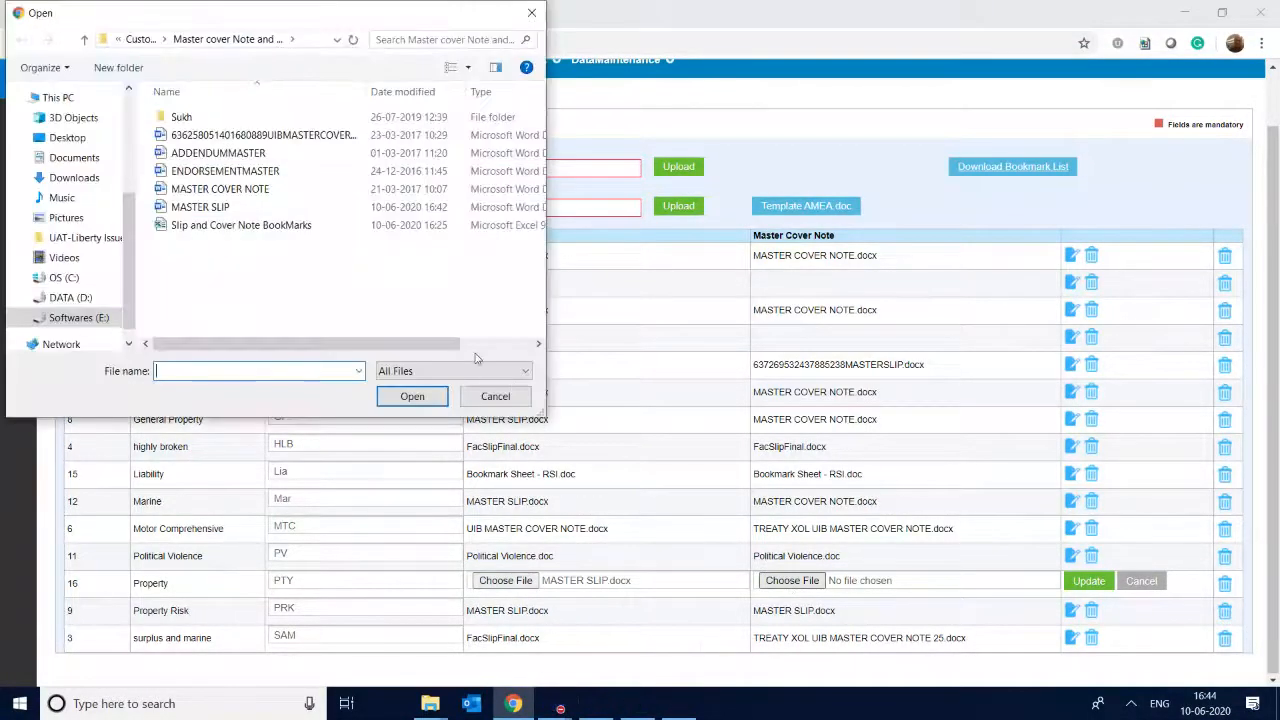
{"action": "left_click", "coordinate": [255, 172]}
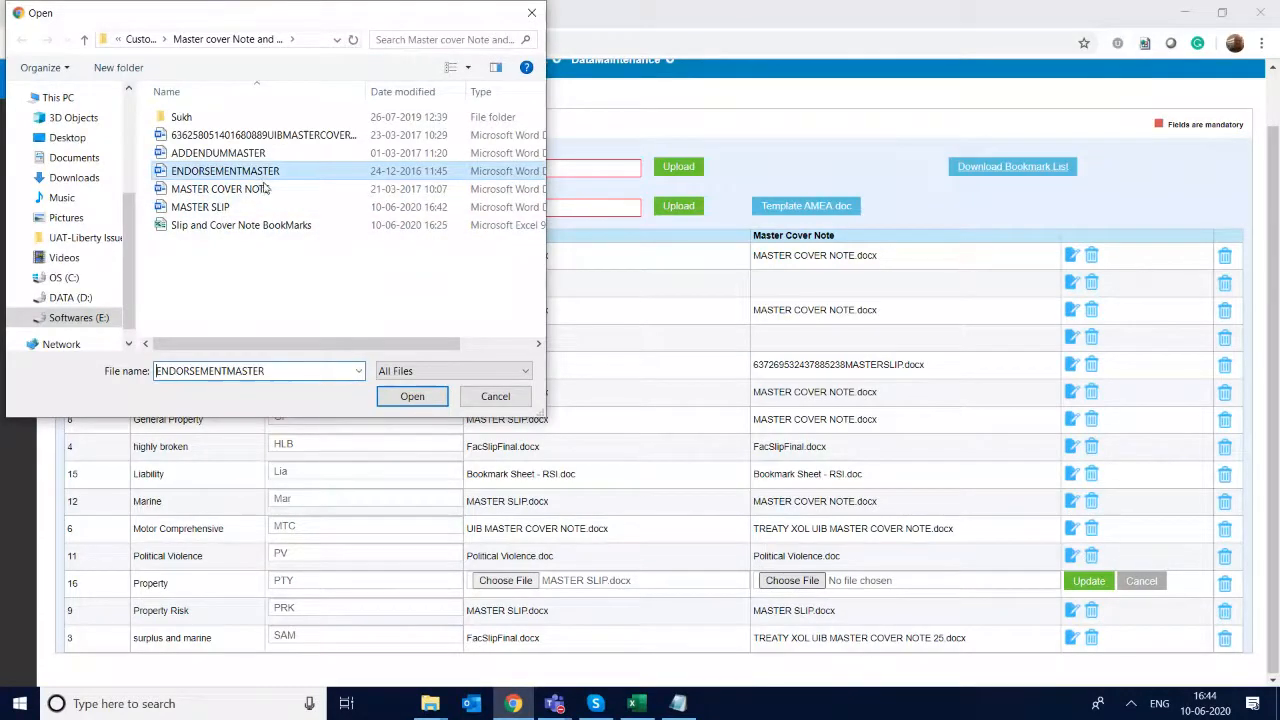
{"action": "double_click", "coordinate": [265, 189]}
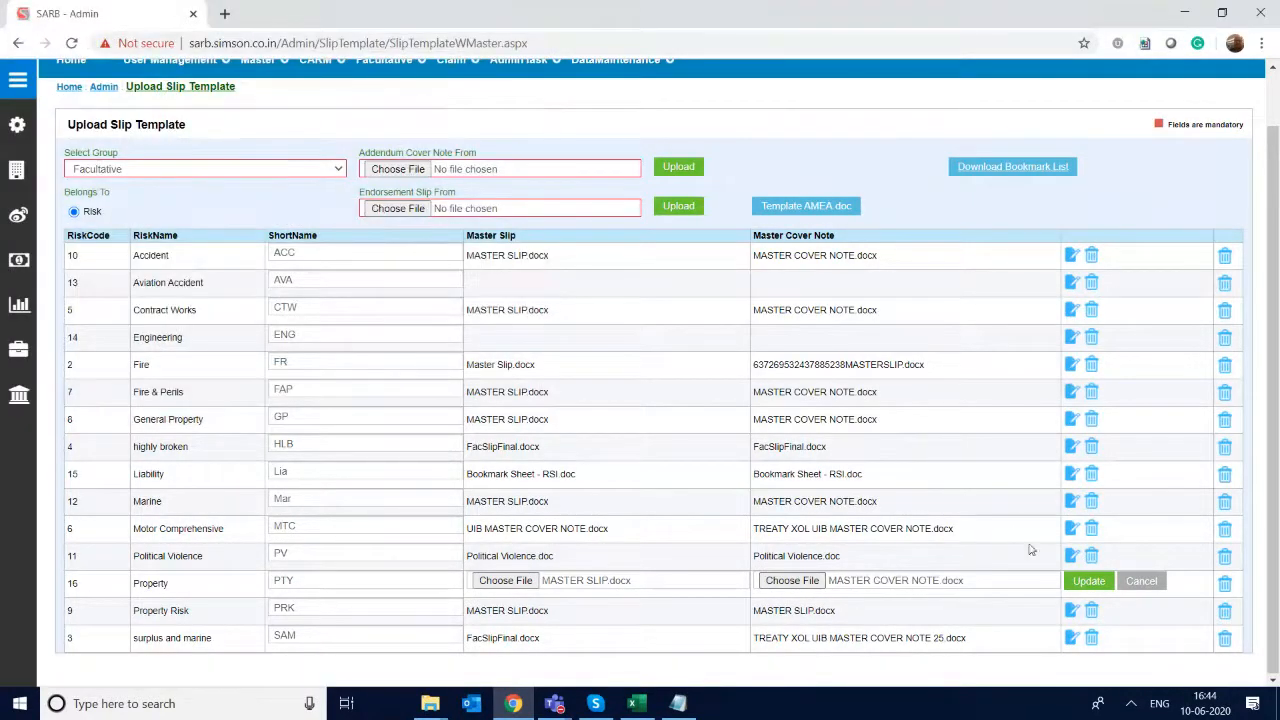
{"action": "left_click", "coordinate": [1072, 584]}
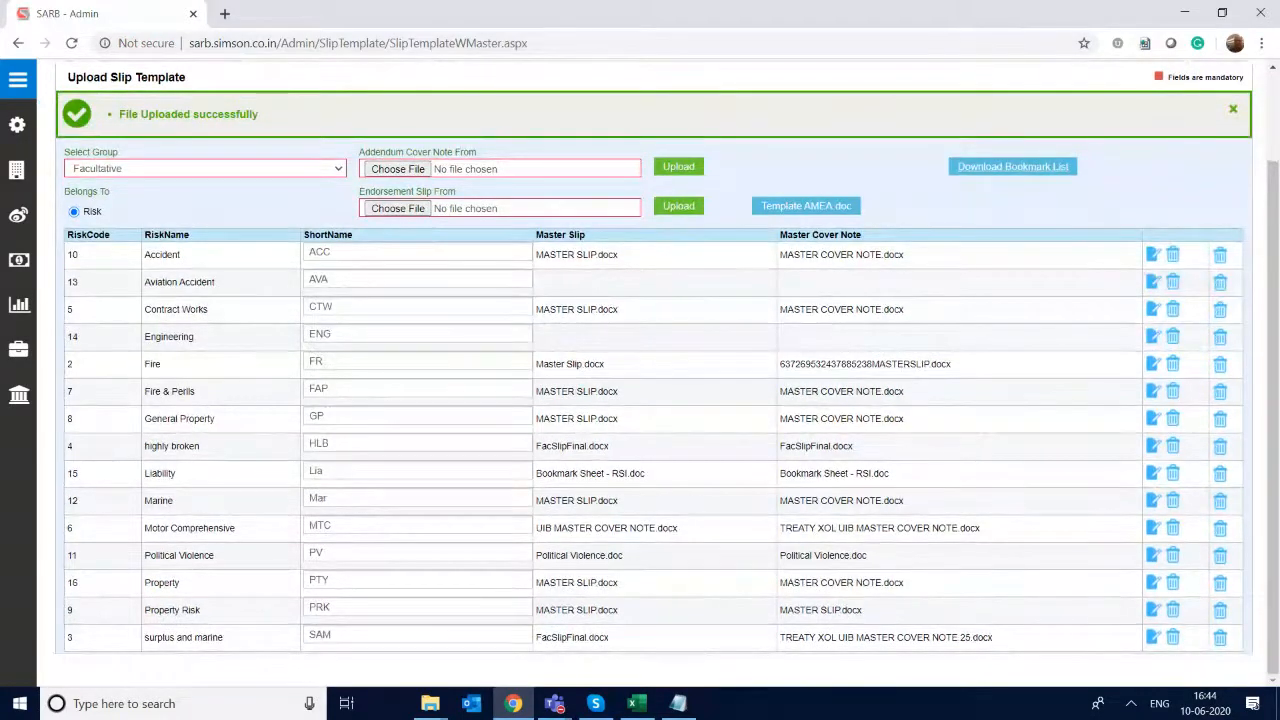
- Return to the dashboard and open the Enquiry Entry form in the Facultative module
{"action": "scroll", "coordinate": [660, 370], "scroll_direction": "up", "scroll_amount": 2}
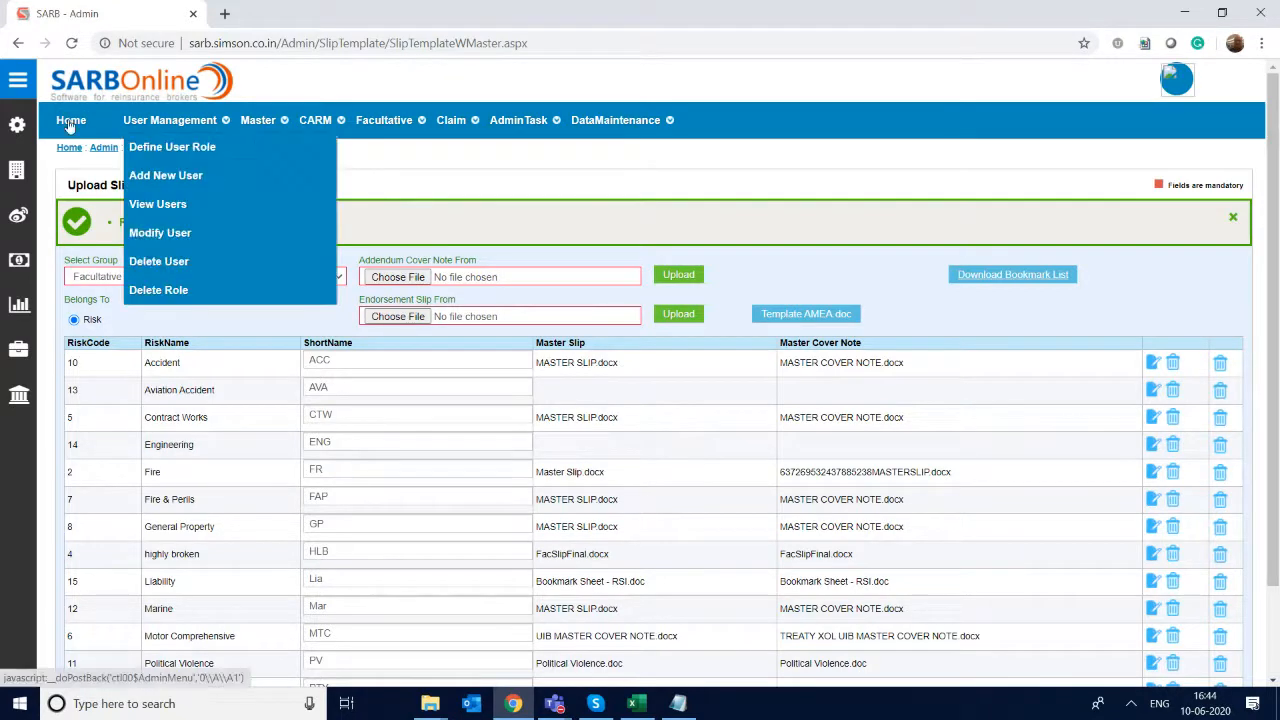
{"action": "left_click", "coordinate": [71, 122]}
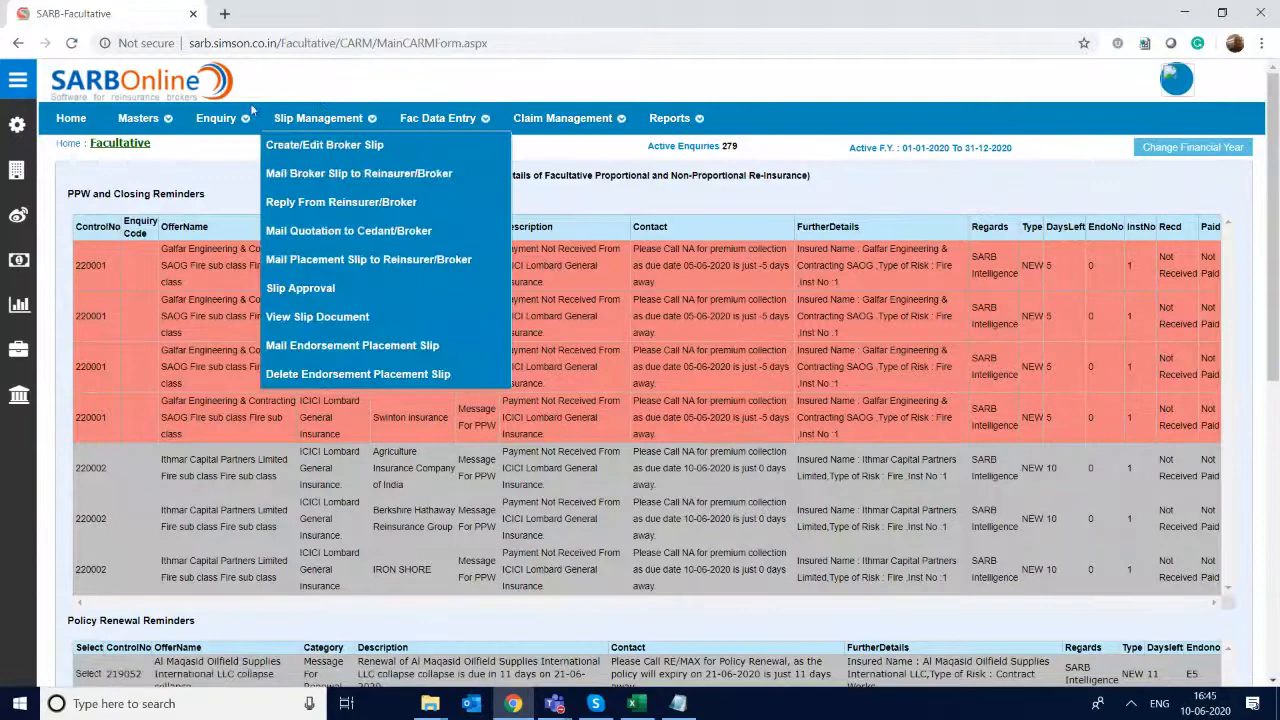
{"action": "mouse_move", "coordinate": [216, 118]}
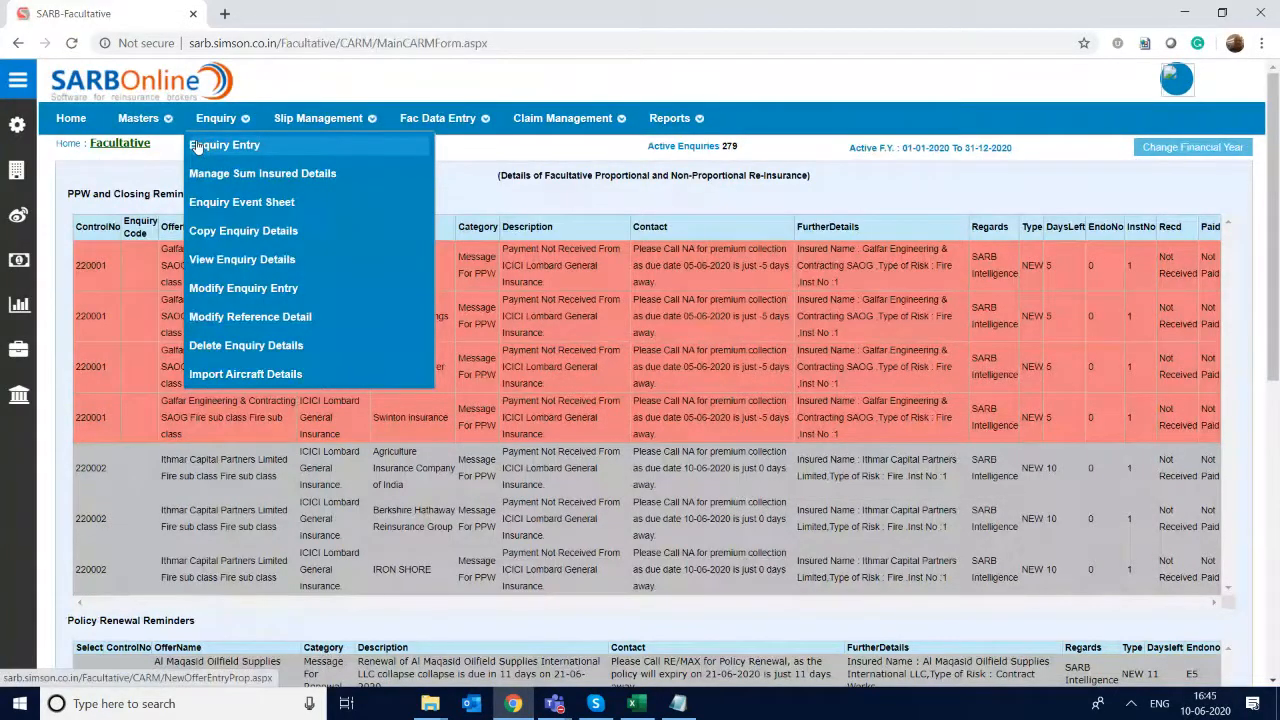
{"action": "left_click", "coordinate": [197, 146]}
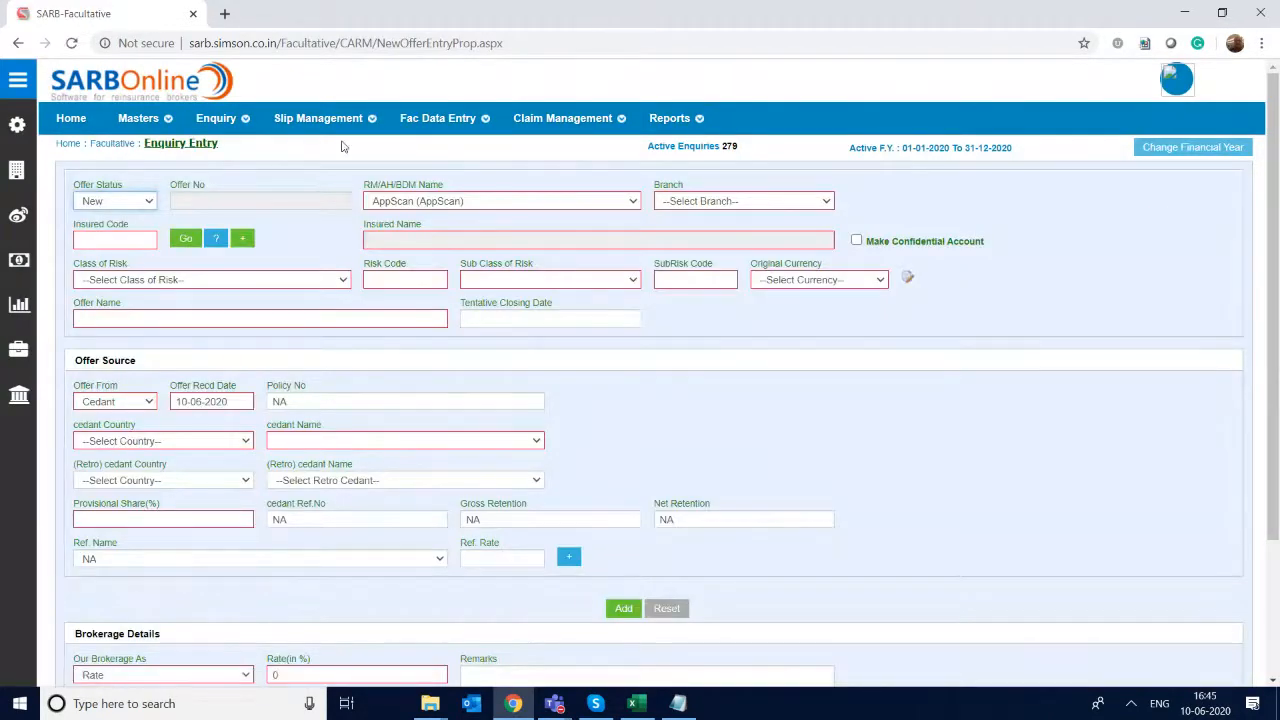
- Set the enquiry's branch to Head office and begin a new insured record named Simson Softwares Private Limited
{"action": "left_click", "coordinate": [798, 204]}
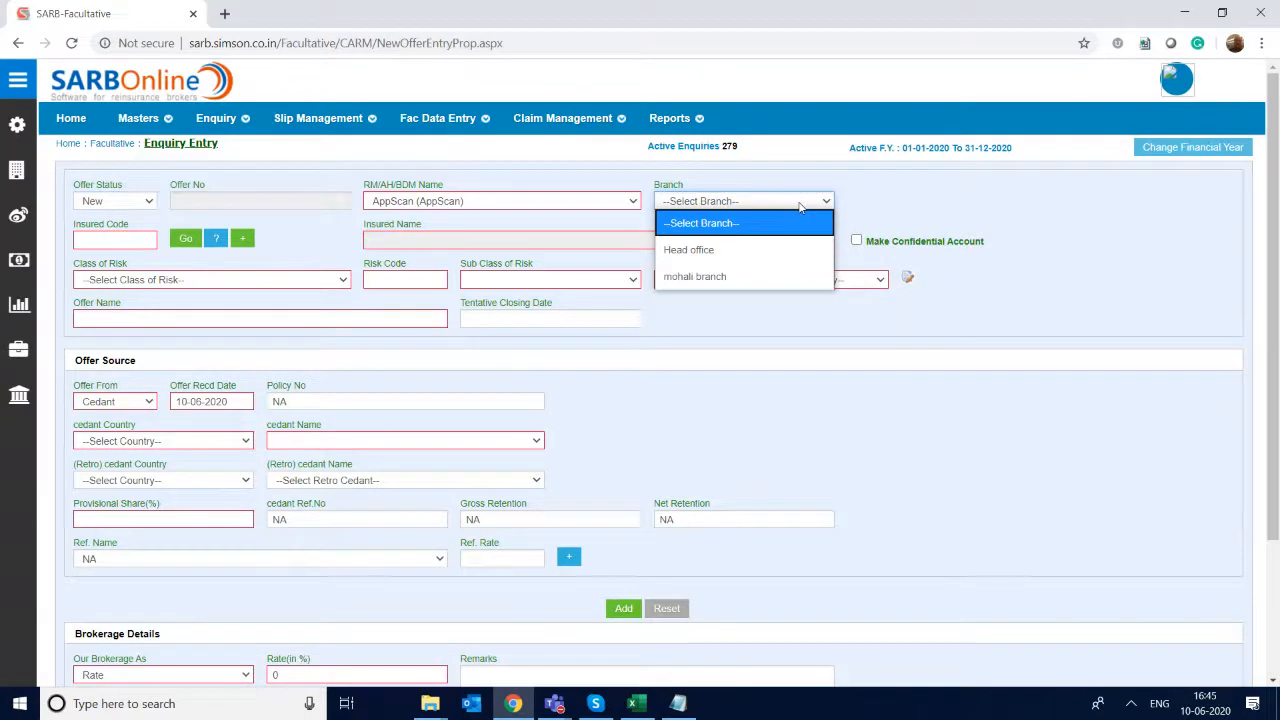
{"action": "left_click", "coordinate": [785, 251]}
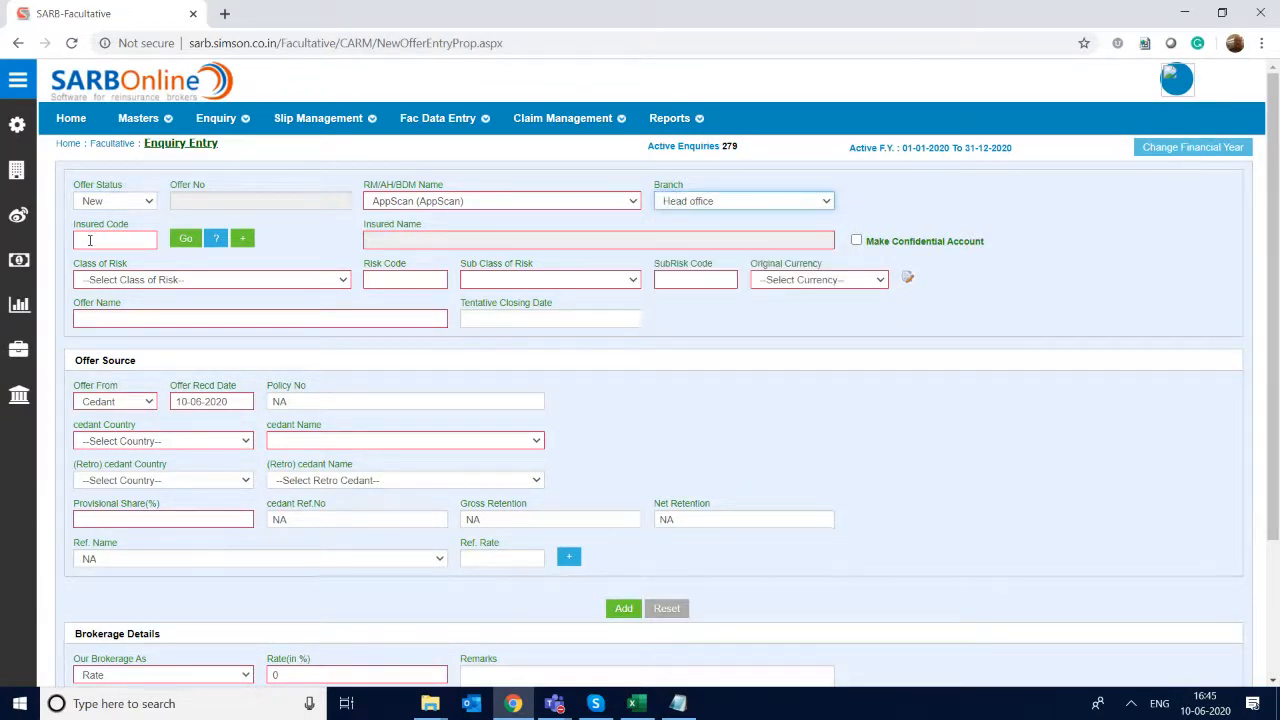
{"action": "left_click", "coordinate": [89, 240]}
{"action": "left_click", "coordinate": [247, 239]}
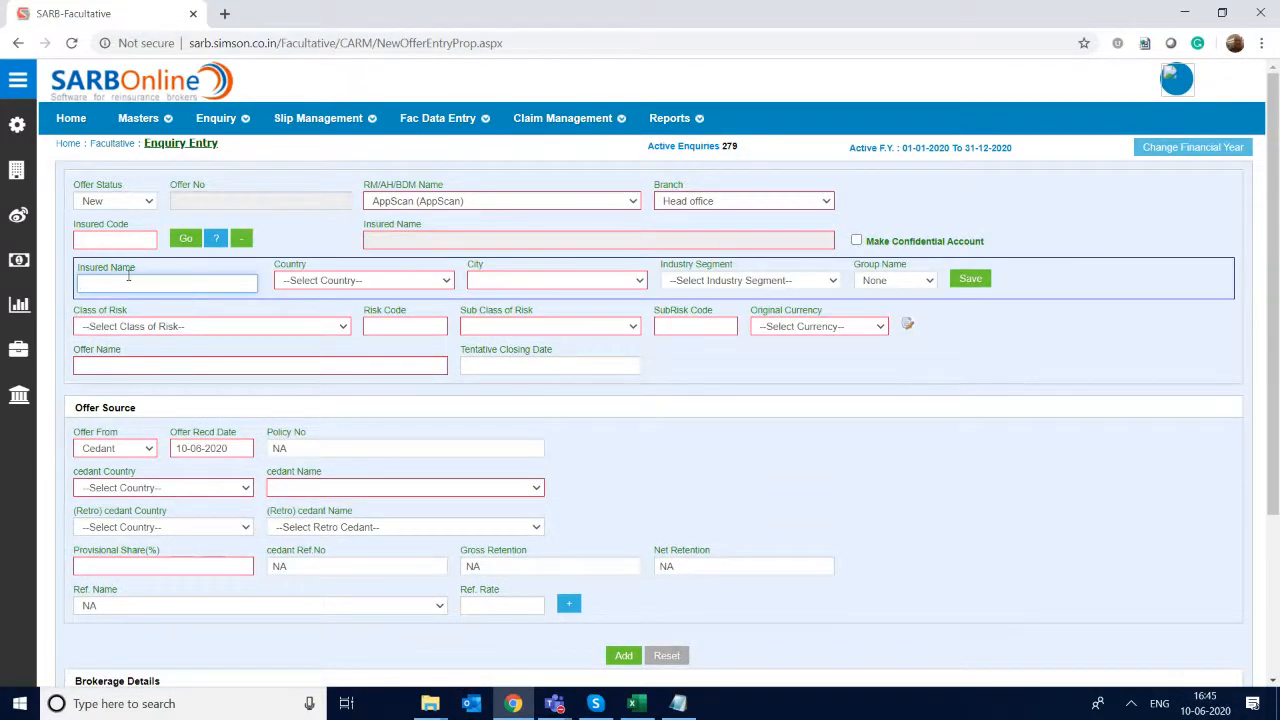
{"action": "type", "text": "Simson Softwares Private "}
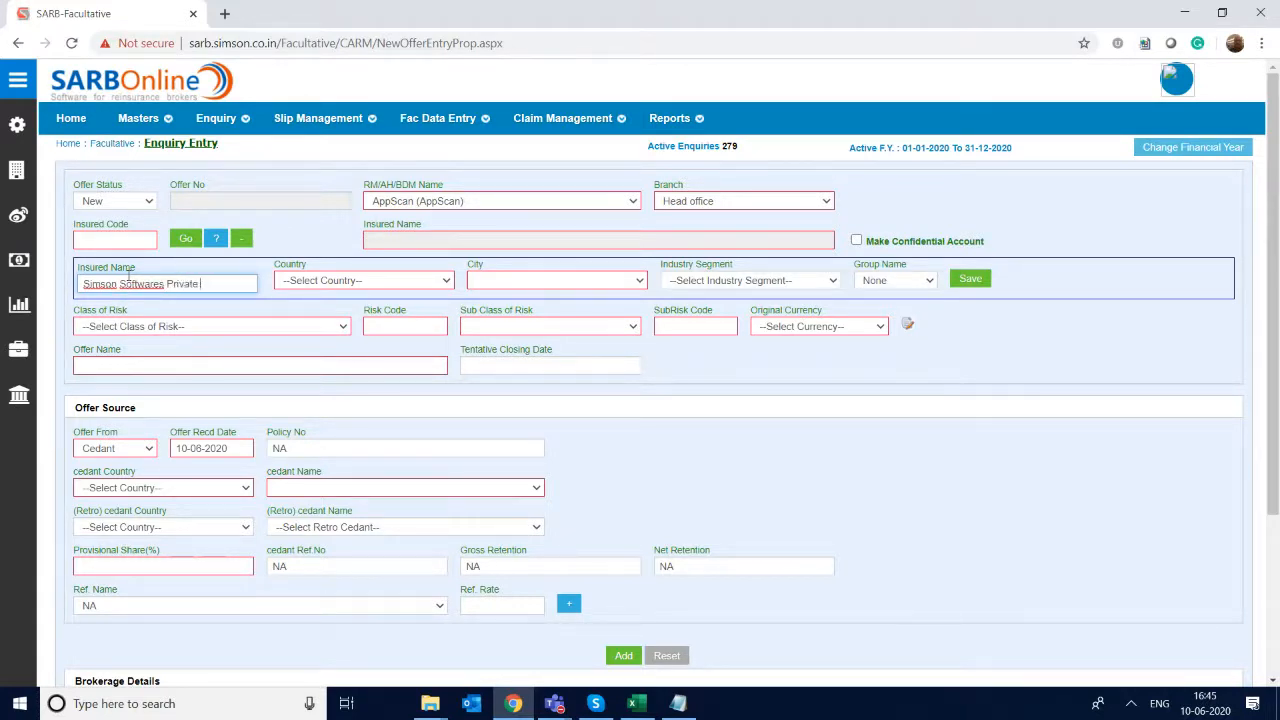
{"action": "type", "text": "Limited"}
{"action": "key", "text": "Tab"}
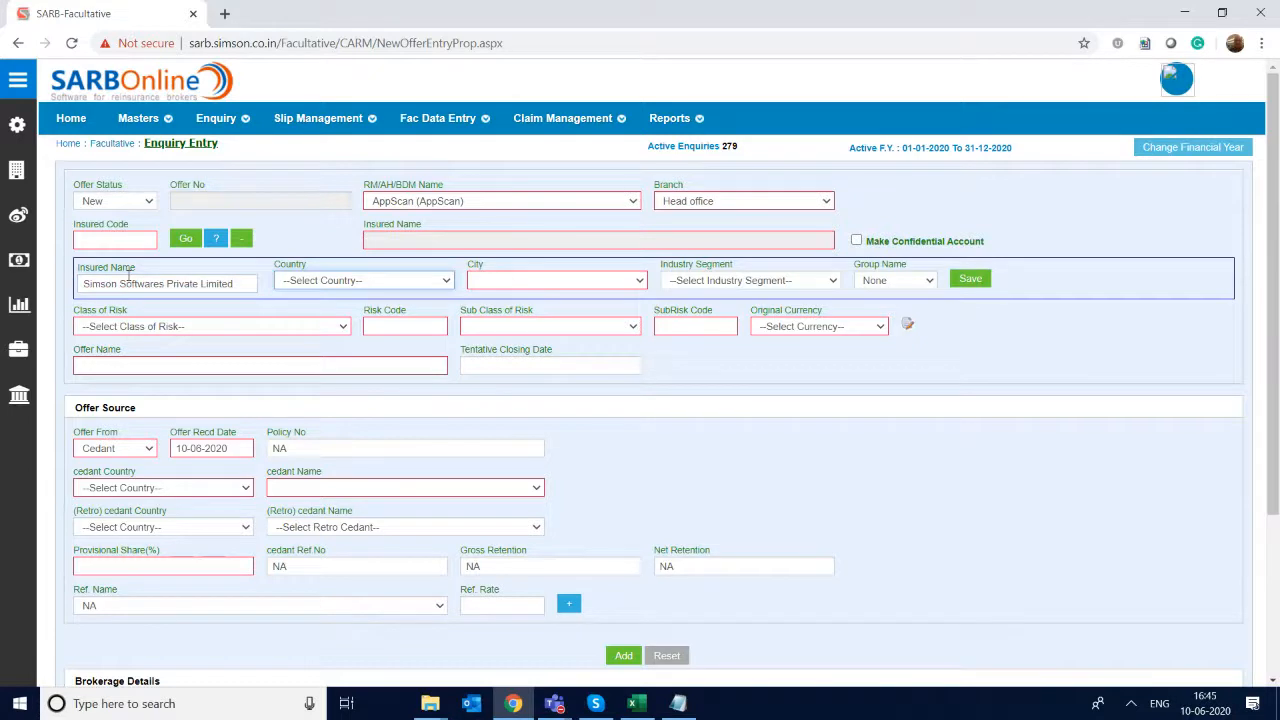
- Set the new insured's country to India and city to Mohali
{"action": "key", "text": "alt+Down"}
{"action": "key", "text": "Down"}
{"action": "key", "text": "Down"}
{"action": "key", "text": "Down"}
{"action": "key", "text": "Return"}
{"action": "key", "text": "Tab"}
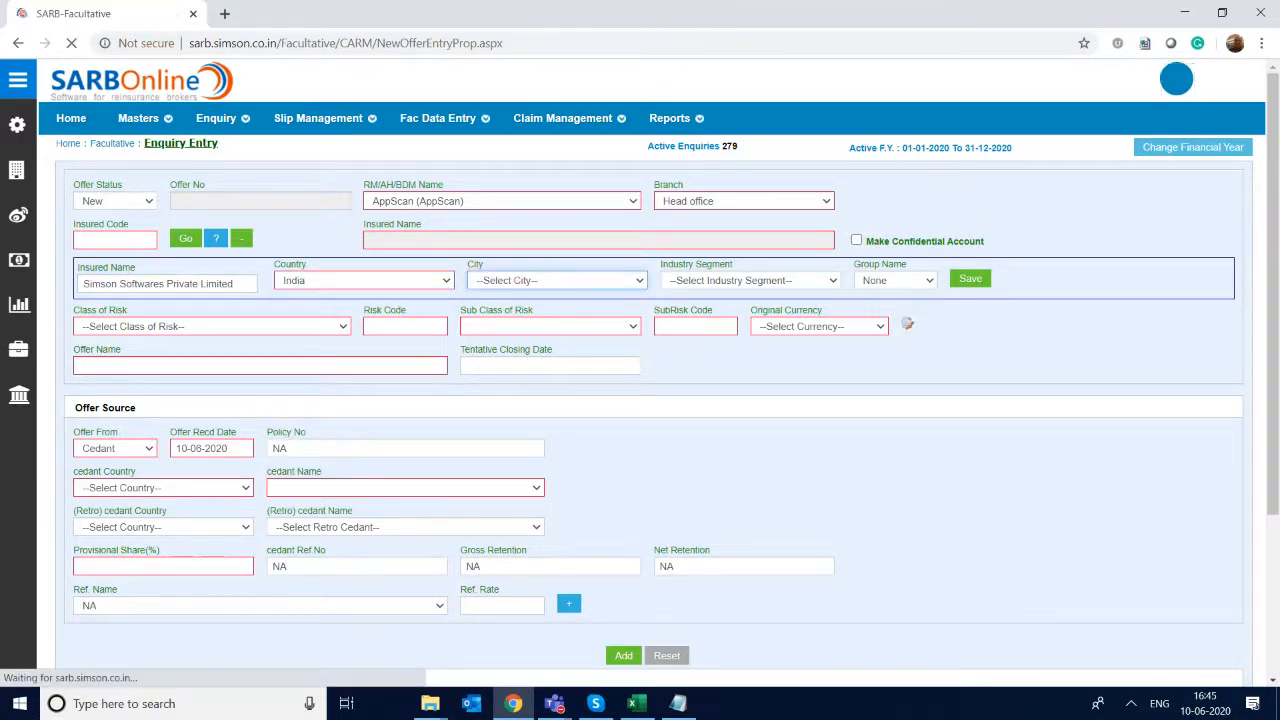
{"action": "key", "text": "alt+Down"}
{"action": "key", "text": "Down"}
{"action": "key", "text": "Down"}
{"action": "key", "text": "Return"}
{"action": "key", "text": "Tab"}
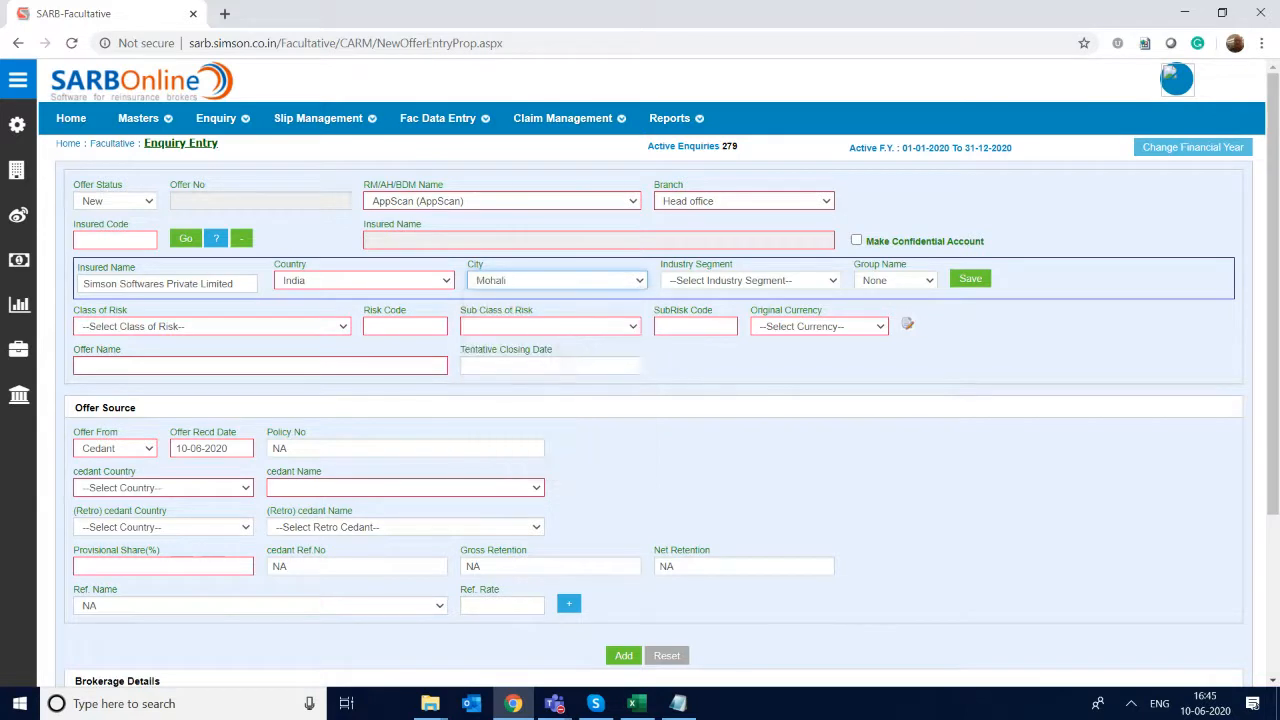
- Set the new insured's industry segment to NA, keep the group name None, and save the insured
{"action": "key", "text": "alt+Down"}
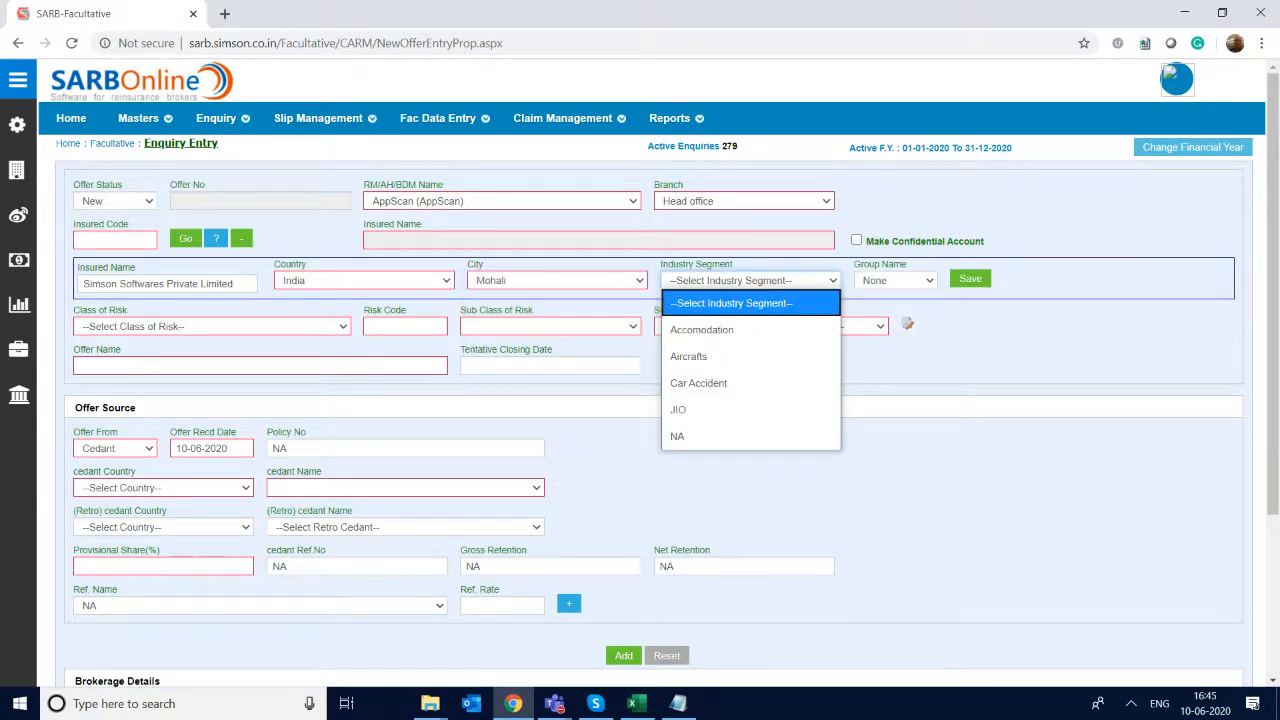
{"action": "key", "text": "Down"}
{"action": "key", "text": "Down"}
{"action": "key", "text": "Down"}
{"action": "key", "text": "Down"}
{"action": "key", "text": "Down"}
{"action": "key", "text": "Return"}
{"action": "key", "text": "Tab"}
{"action": "key", "text": "alt+Down"}
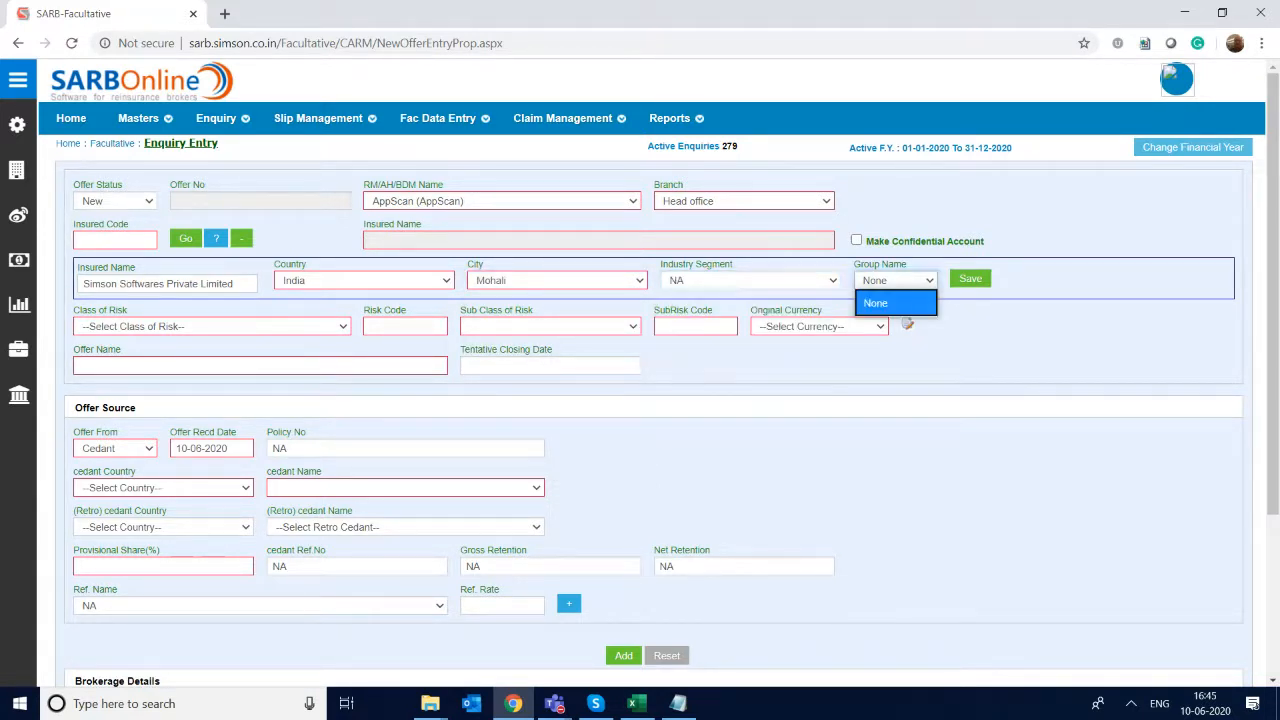
{"action": "key", "text": "Return"}
{"action": "key", "text": "Tab"}
{"action": "key", "text": "Return"}
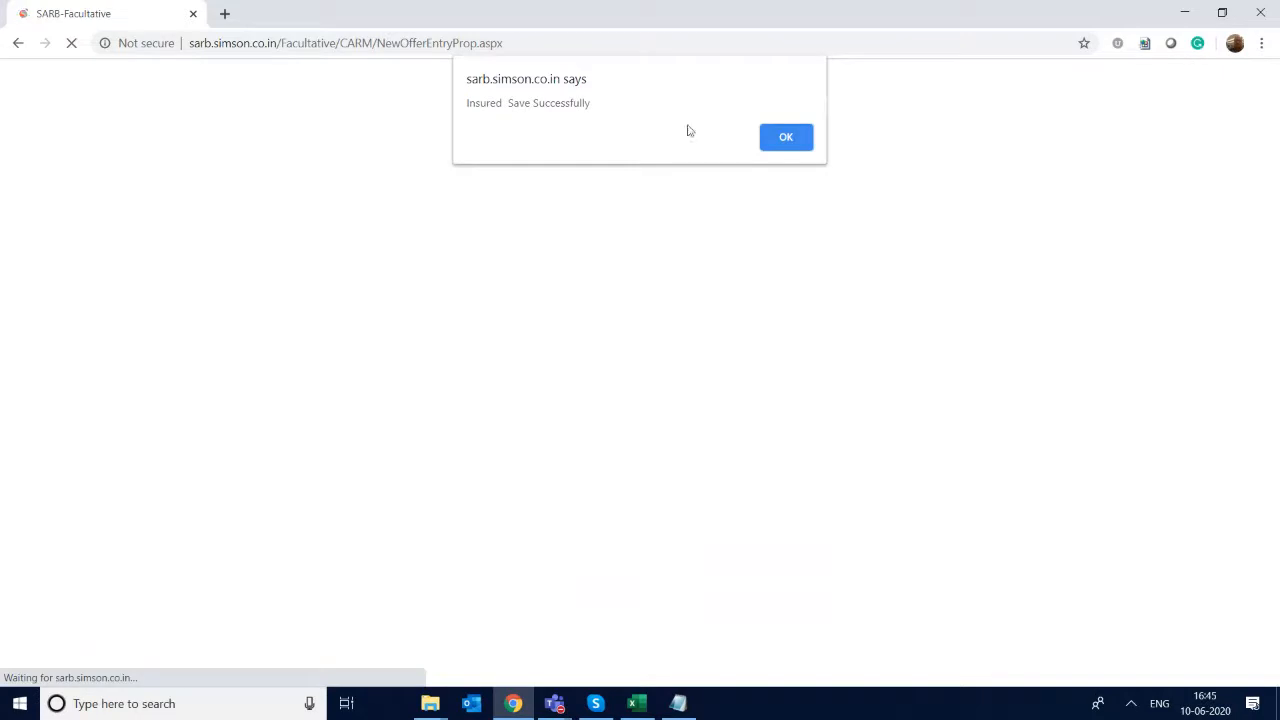
{"action": "left_click", "coordinate": [786, 138]}
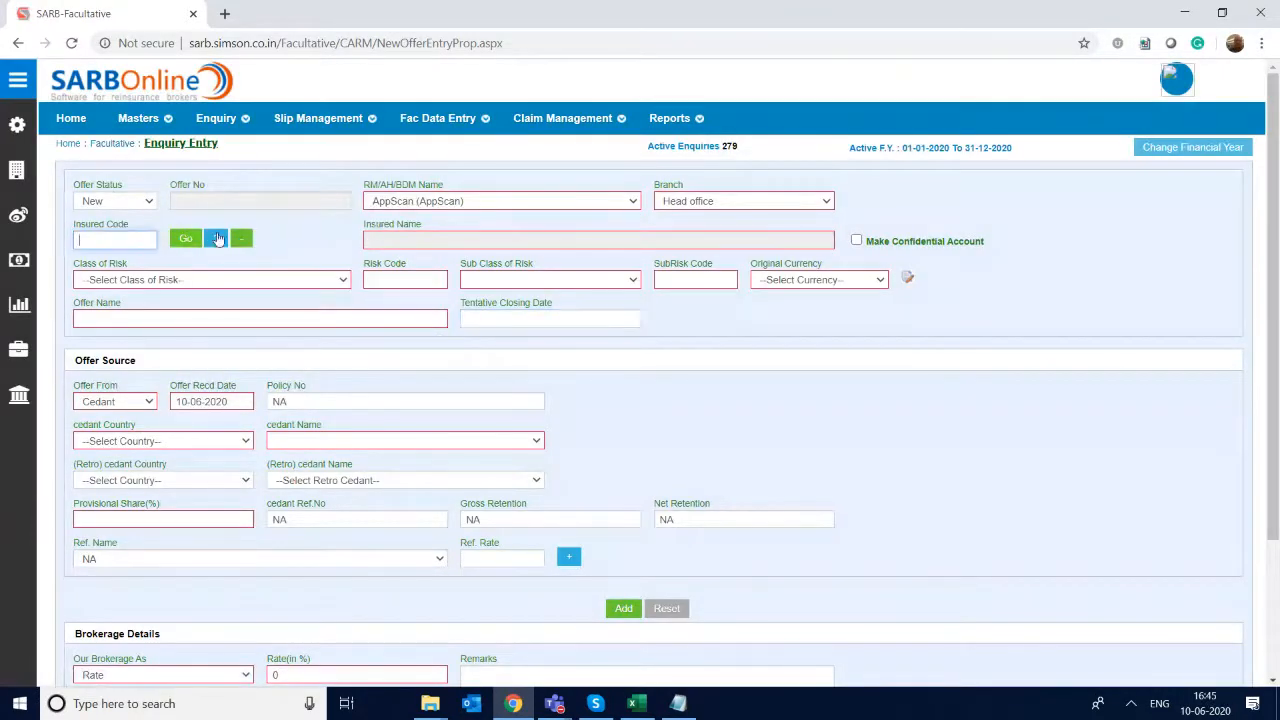
- Search the insured list for "simso" and pick Simson Softwares Private Limited as the enquiry's insured
{"action": "left_click", "coordinate": [220, 240]}
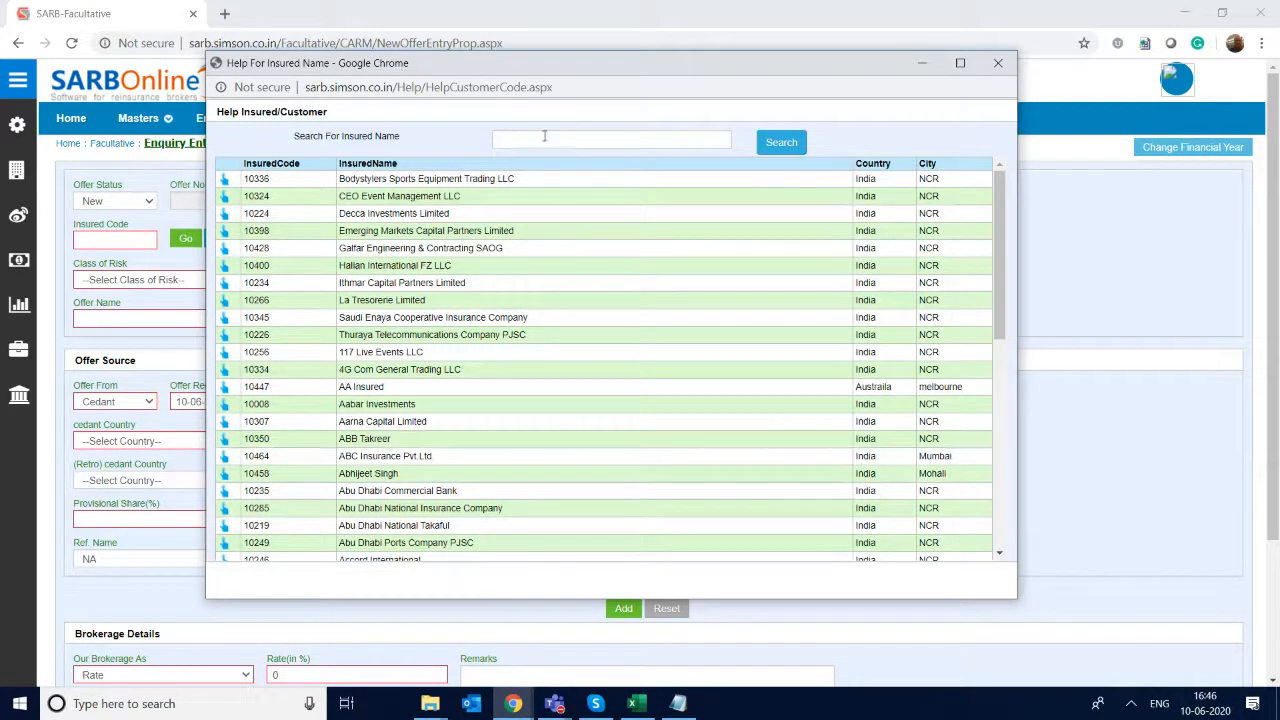
{"action": "left_click", "coordinate": [544, 137]}
{"action": "type", "text": "simsc"}
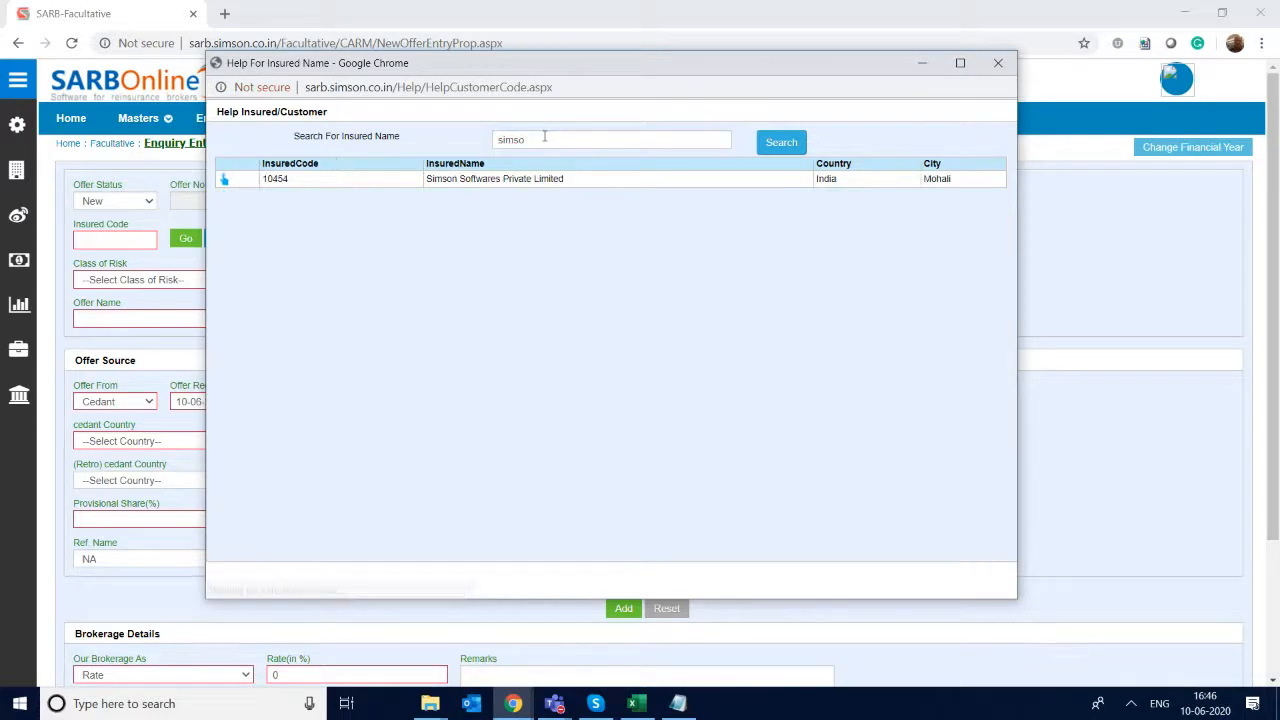
{"action": "left_click", "coordinate": [225, 180]}
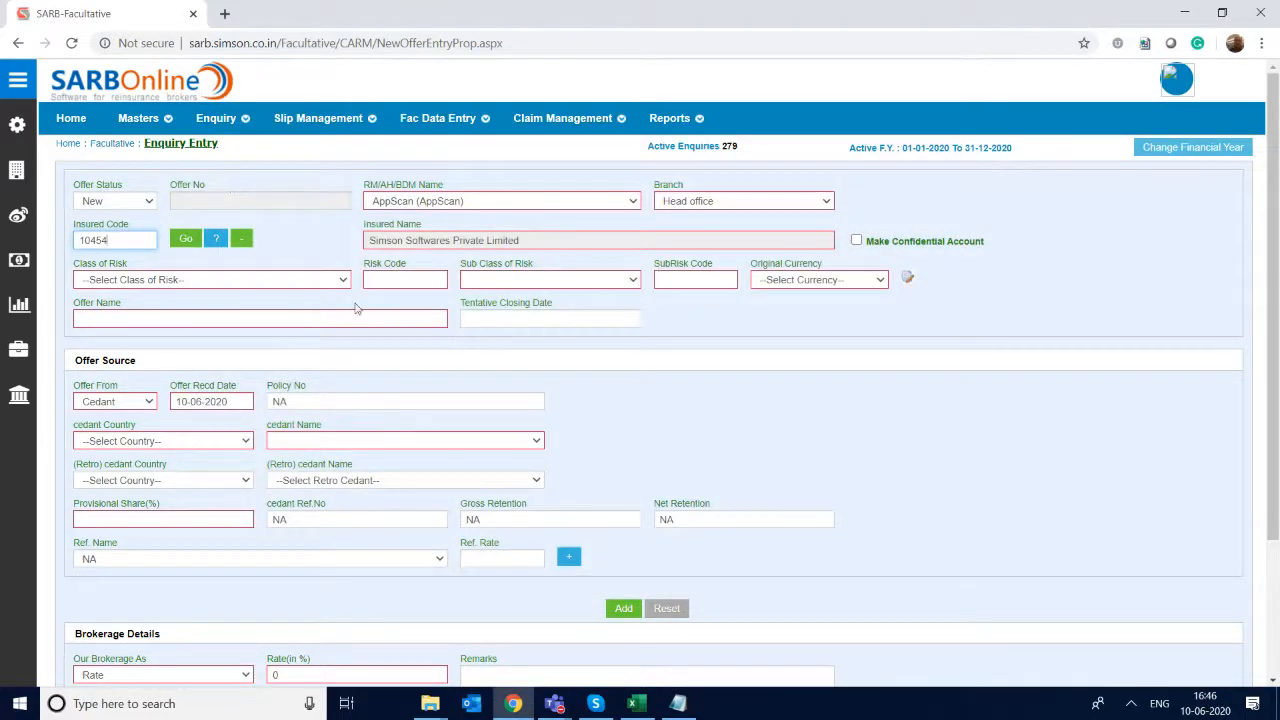
- Set the class of risk to Property, sub class to Property All Risks (PAR) and original currency to INR
{"action": "left_click", "coordinate": [147, 281]}
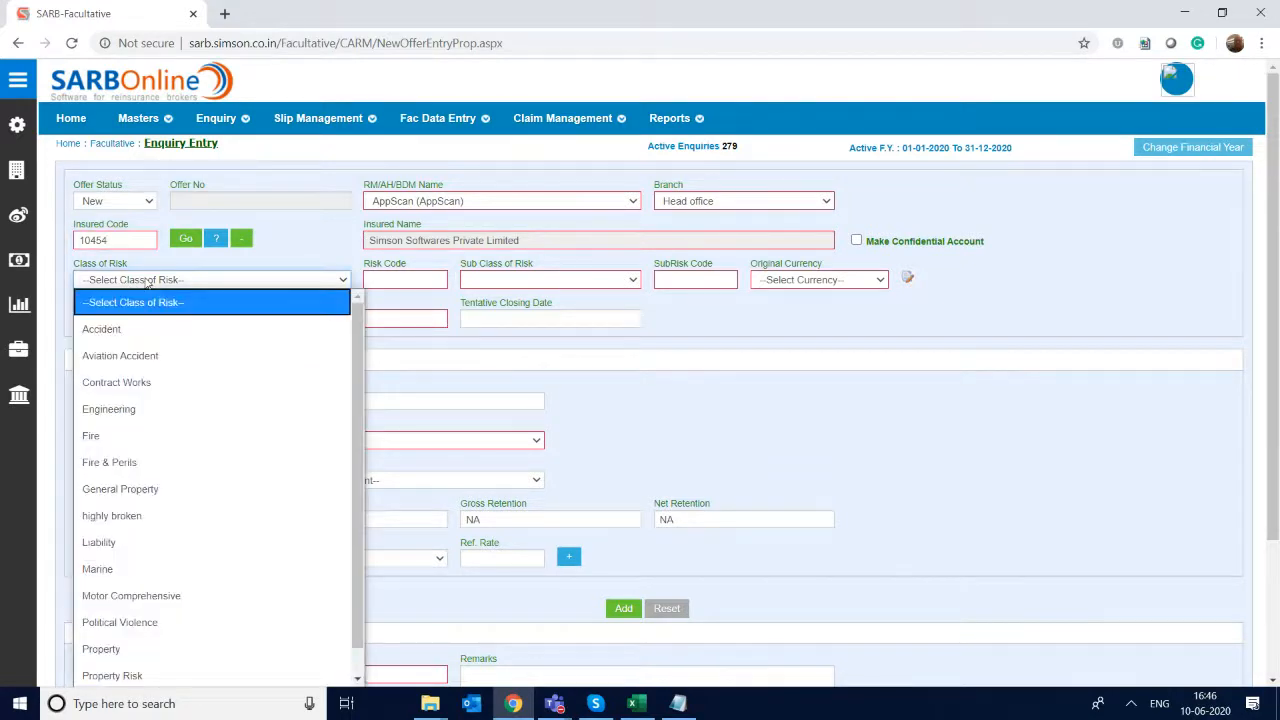
{"action": "left_click", "coordinate": [101, 649]}
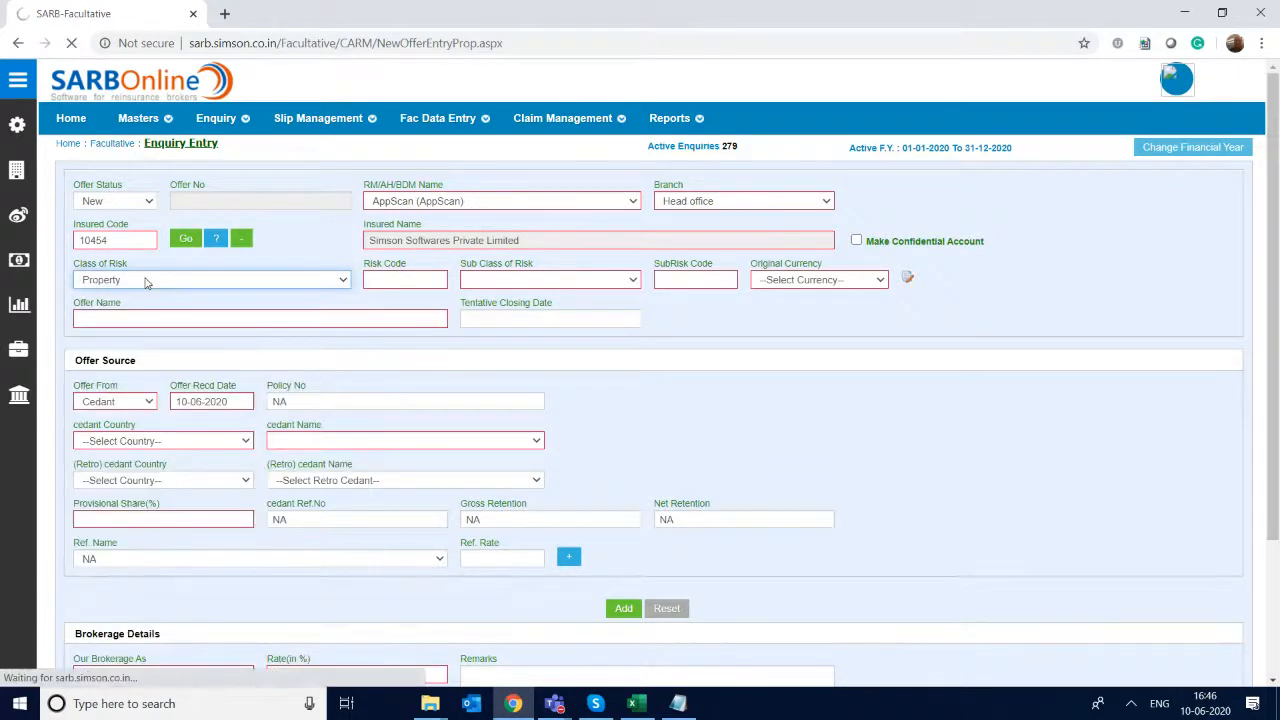
{"action": "left_click", "coordinate": [548, 281]}
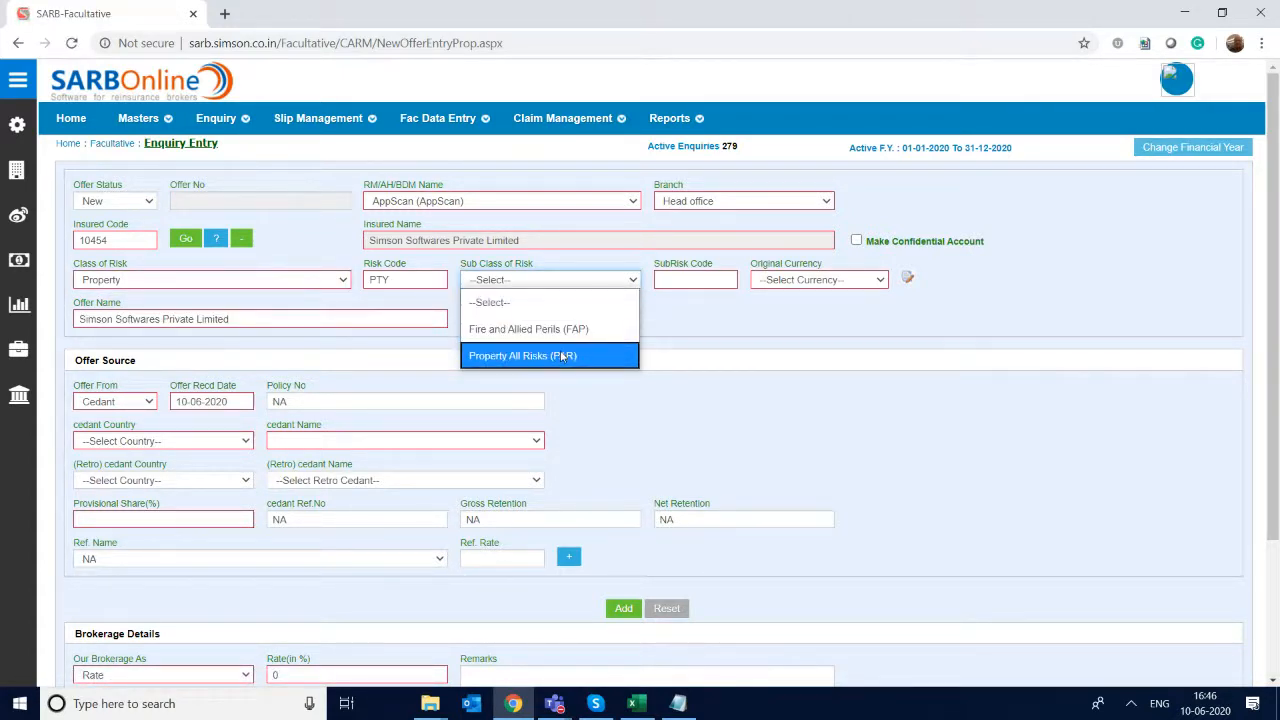
{"action": "left_click", "coordinate": [563, 357]}
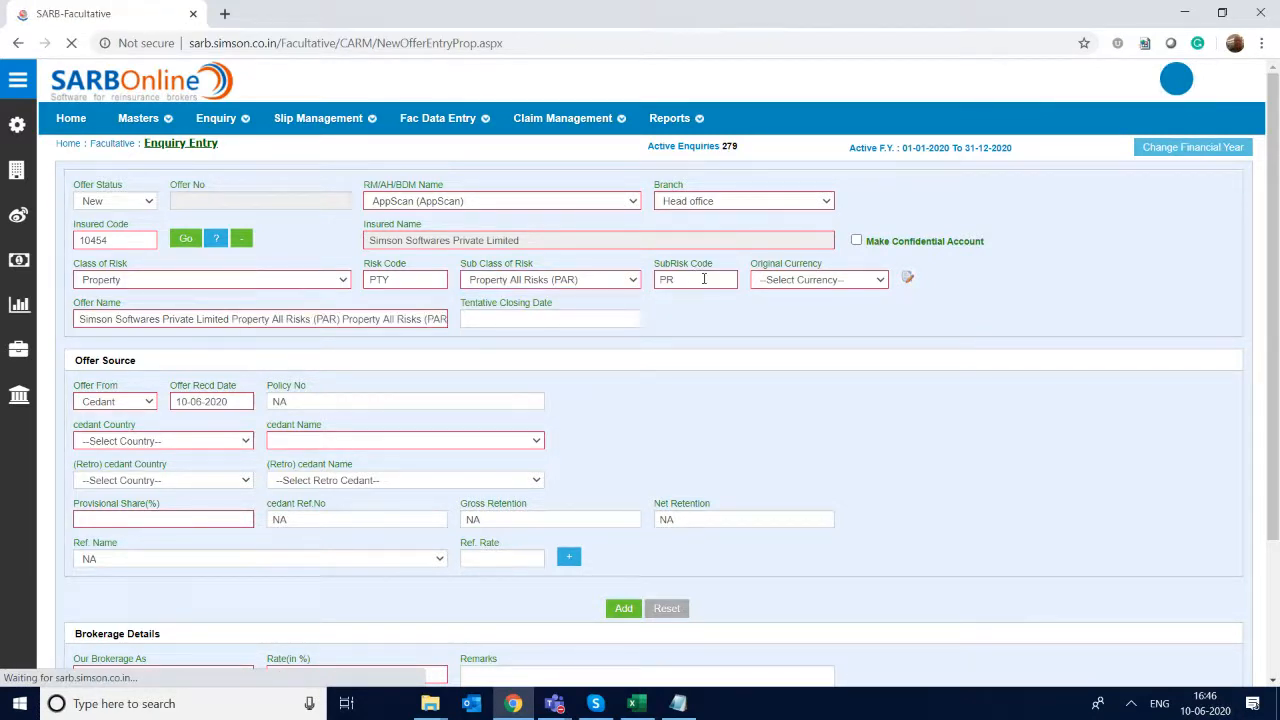
{"action": "left_click", "coordinate": [824, 281]}
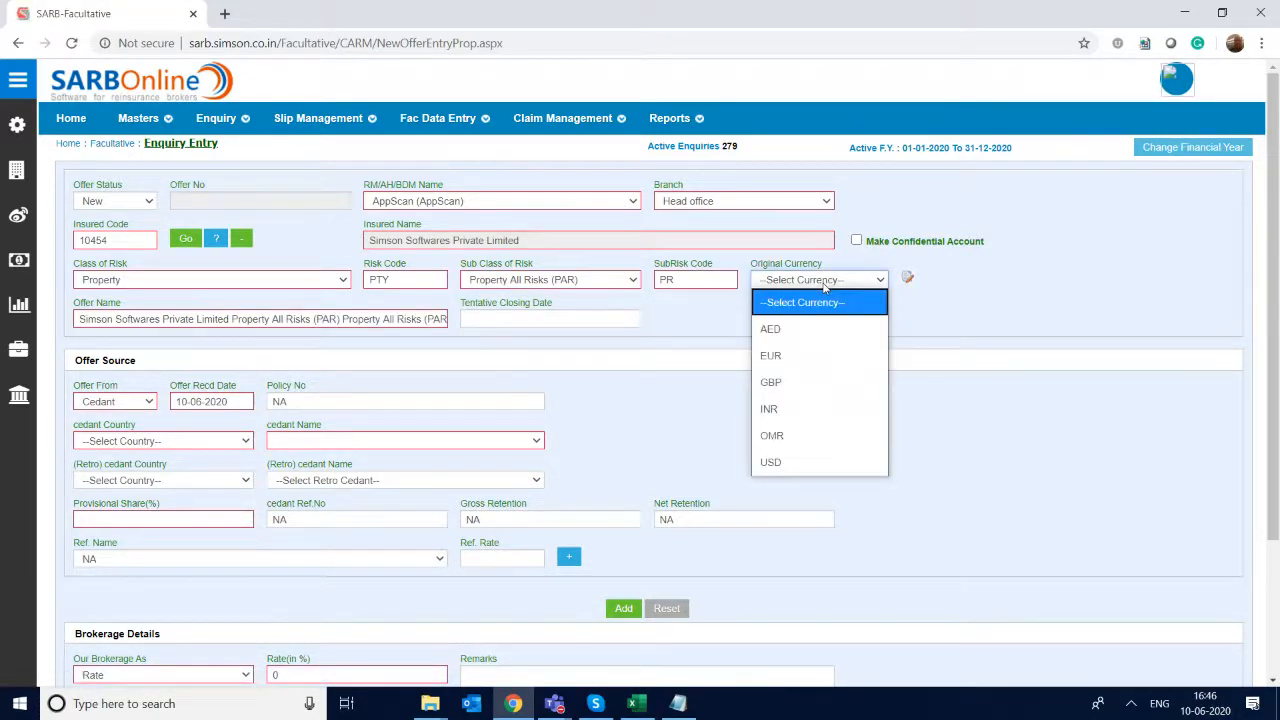
{"action": "left_click", "coordinate": [809, 405]}
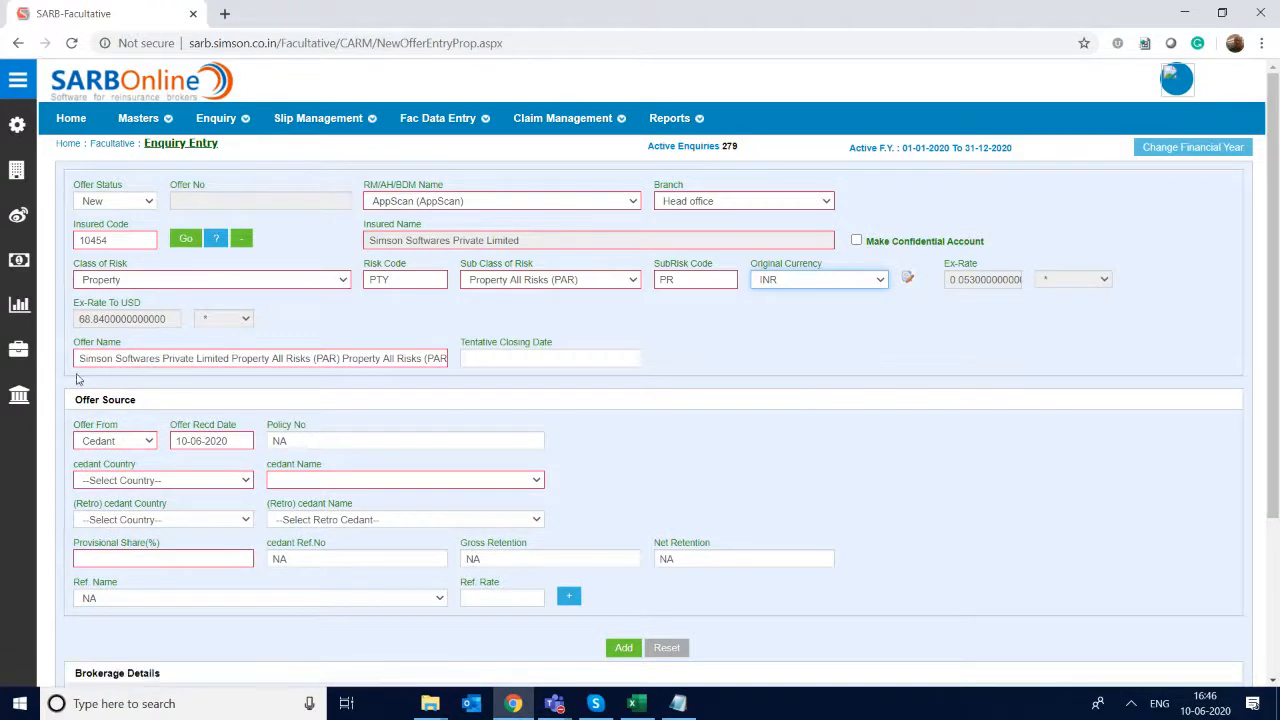
- Set the enquiry's tentative closing date to 10-06-2020
{"action": "left_click_drag", "start_coordinate": [165, 357], "coordinate": [422, 333]}
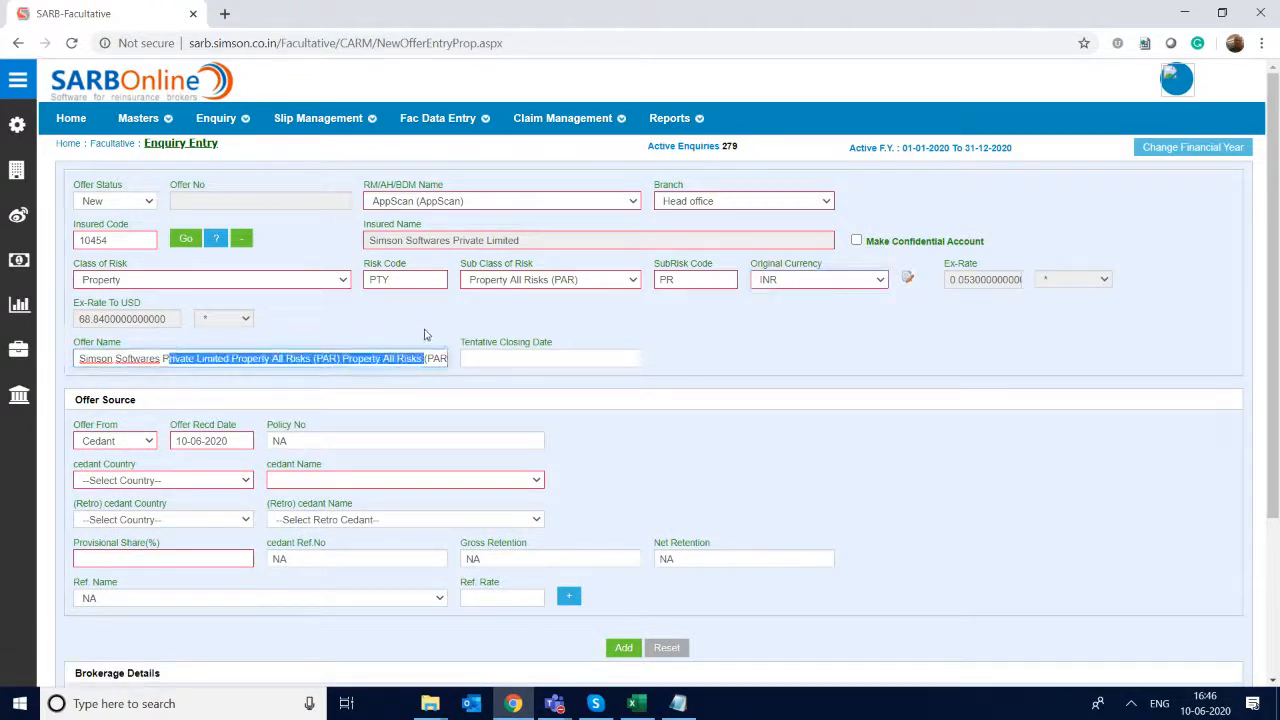
{"action": "left_click", "coordinate": [522, 352]}
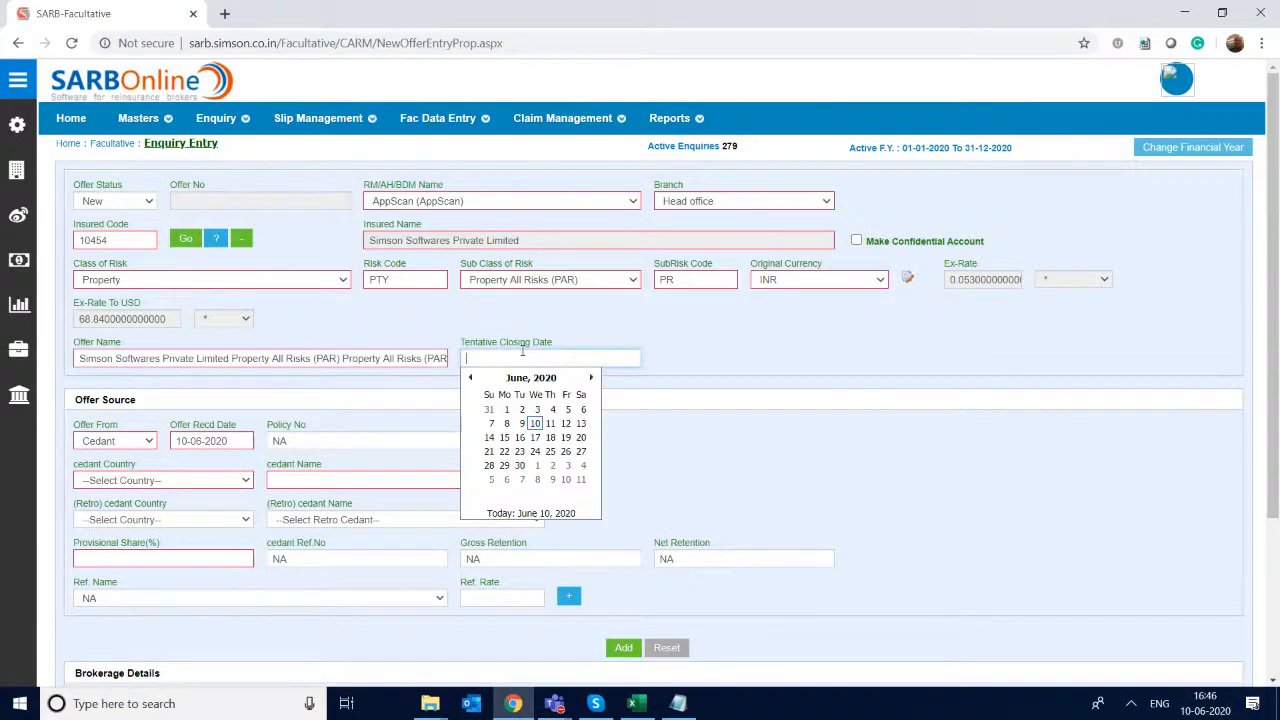
{"action": "left_click", "coordinate": [536, 424]}
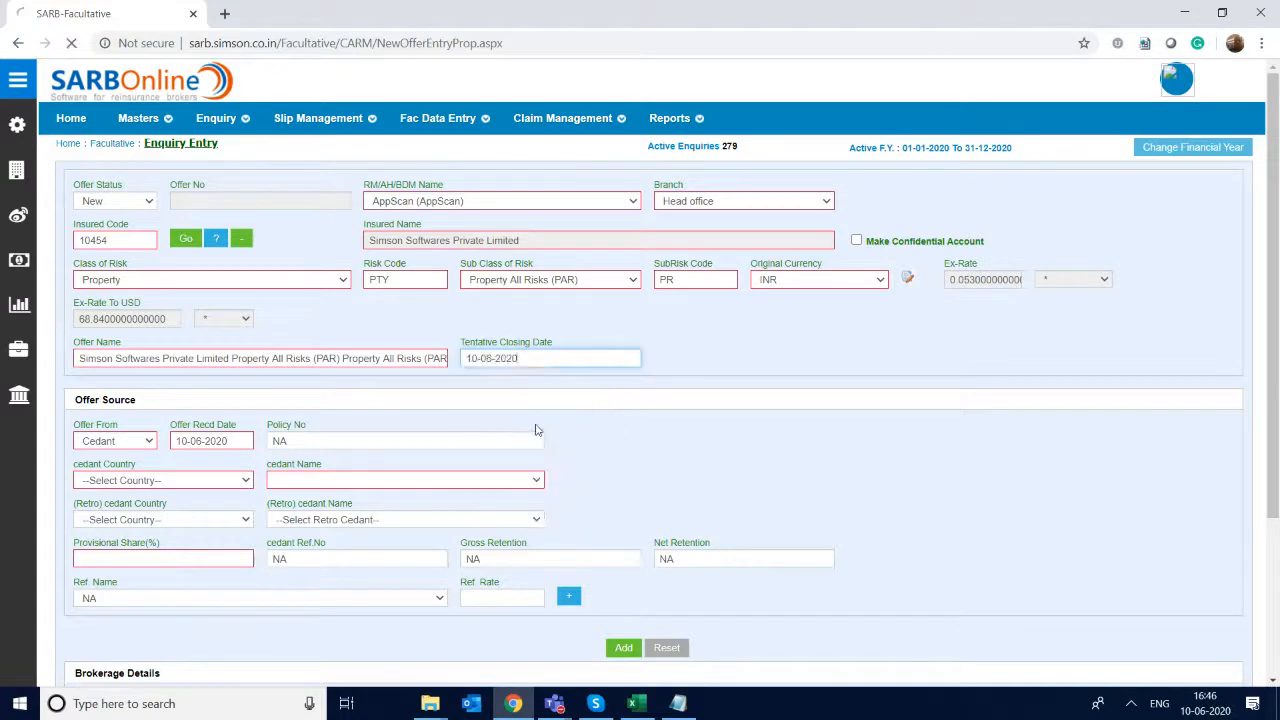
- Choose India as the cedant country and ICICI Lombard General Insurance as the cedant, and tick its second contact person
{"action": "left_click", "coordinate": [196, 485]}
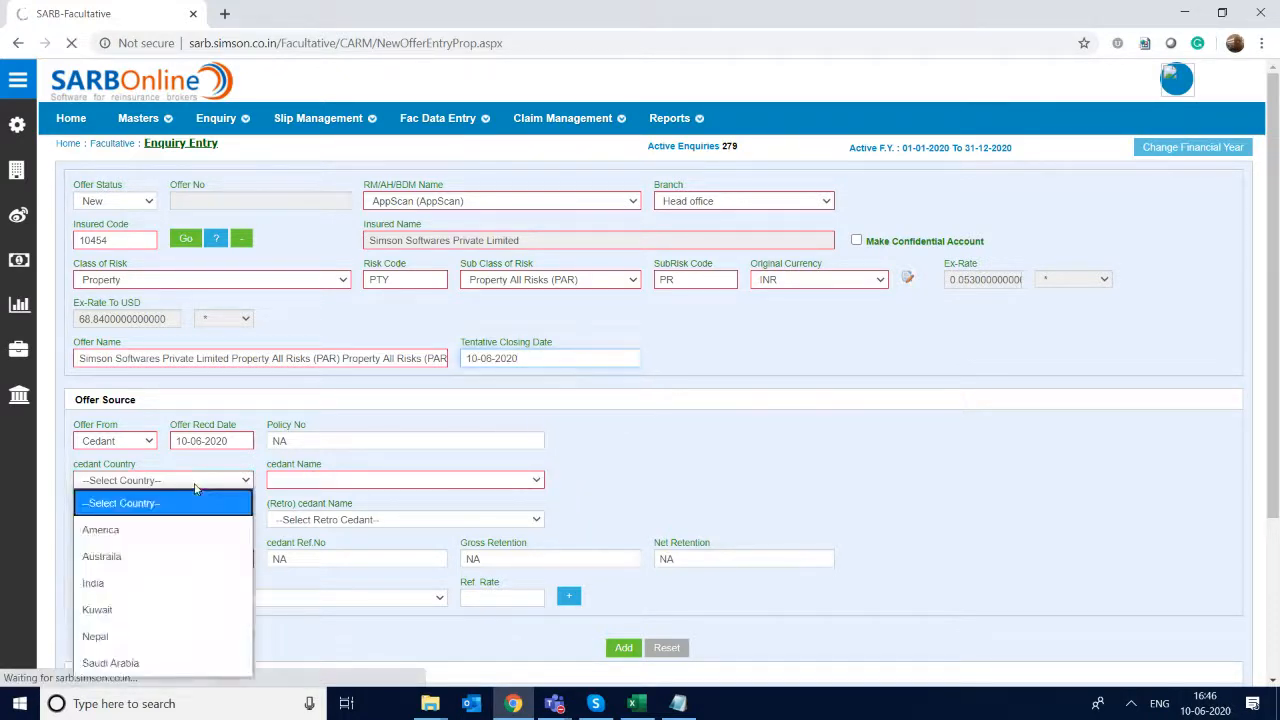
{"action": "left_click", "coordinate": [166, 582]}
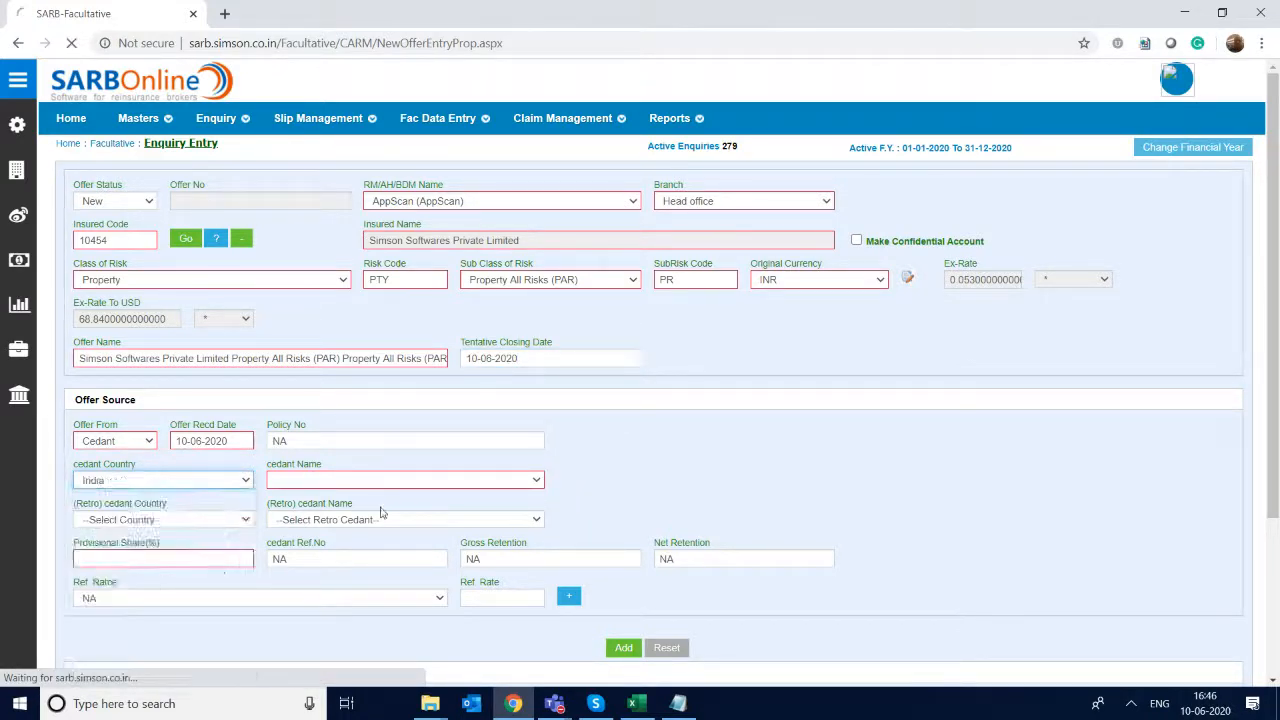
{"action": "left_click", "coordinate": [440, 481]}
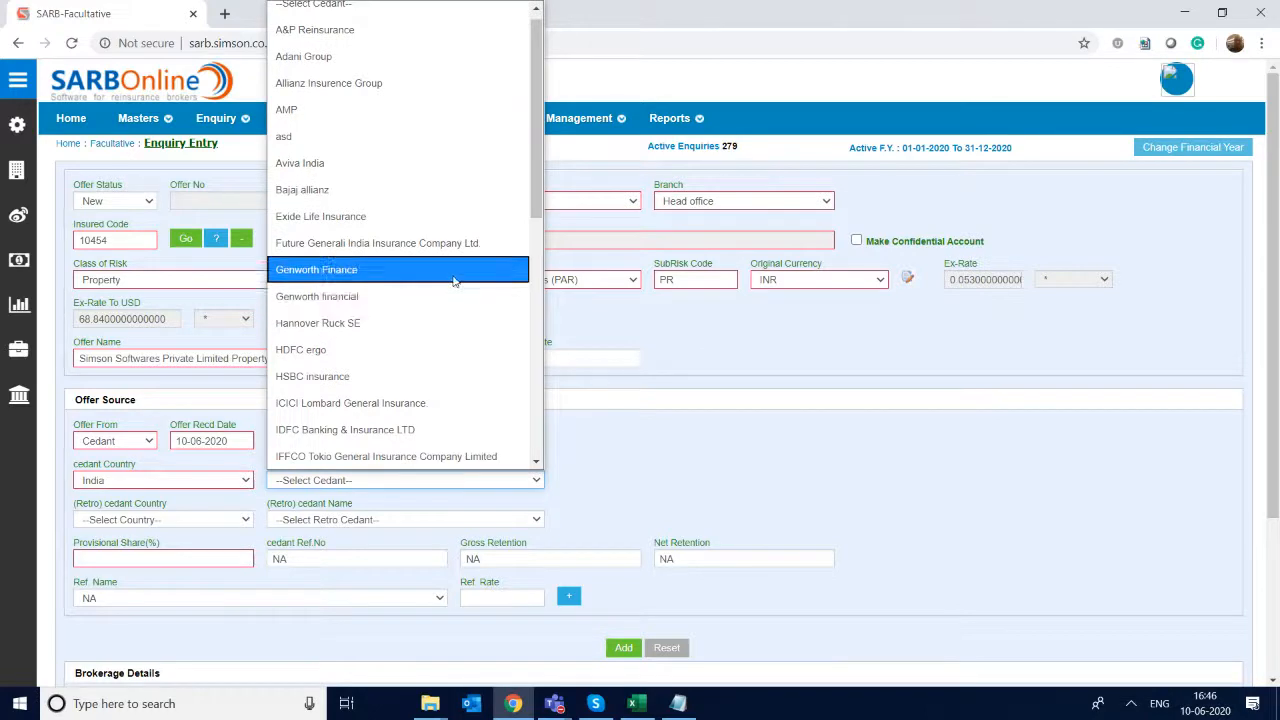
{"action": "left_click", "coordinate": [440, 403]}
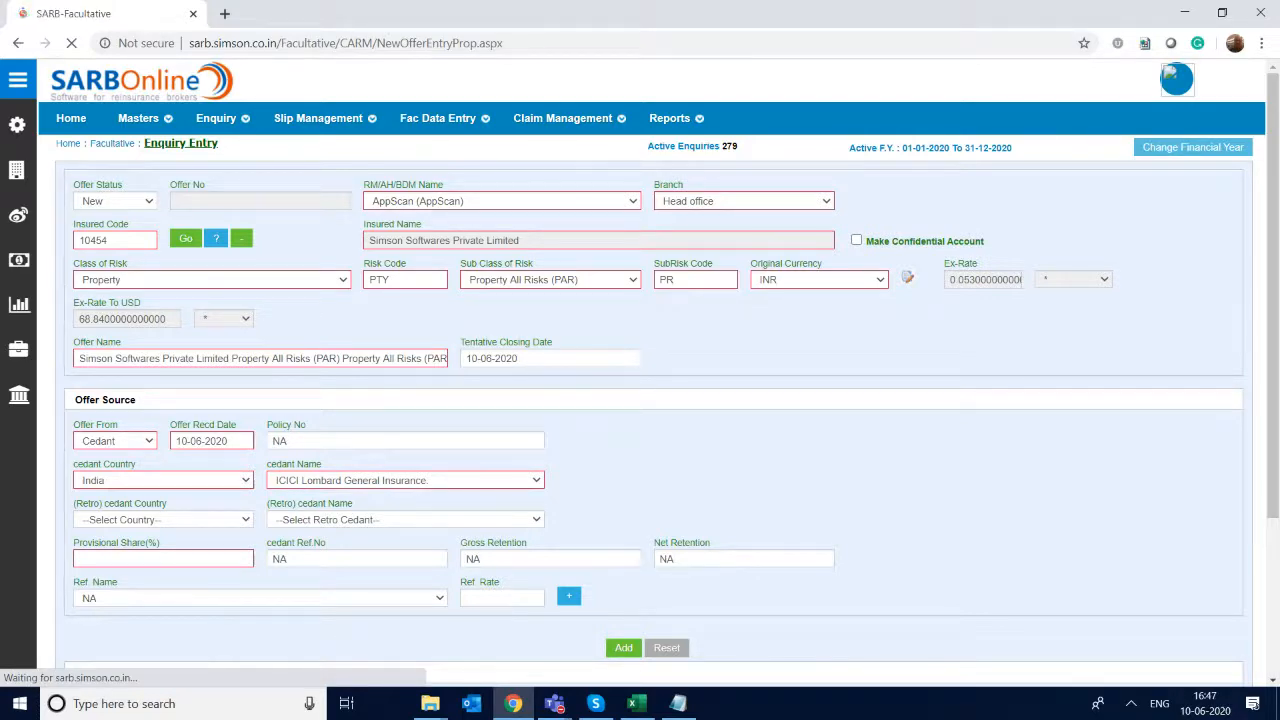
{"action": "scroll", "coordinate": [640, 390], "scroll_direction": "down", "scroll_amount": 1}
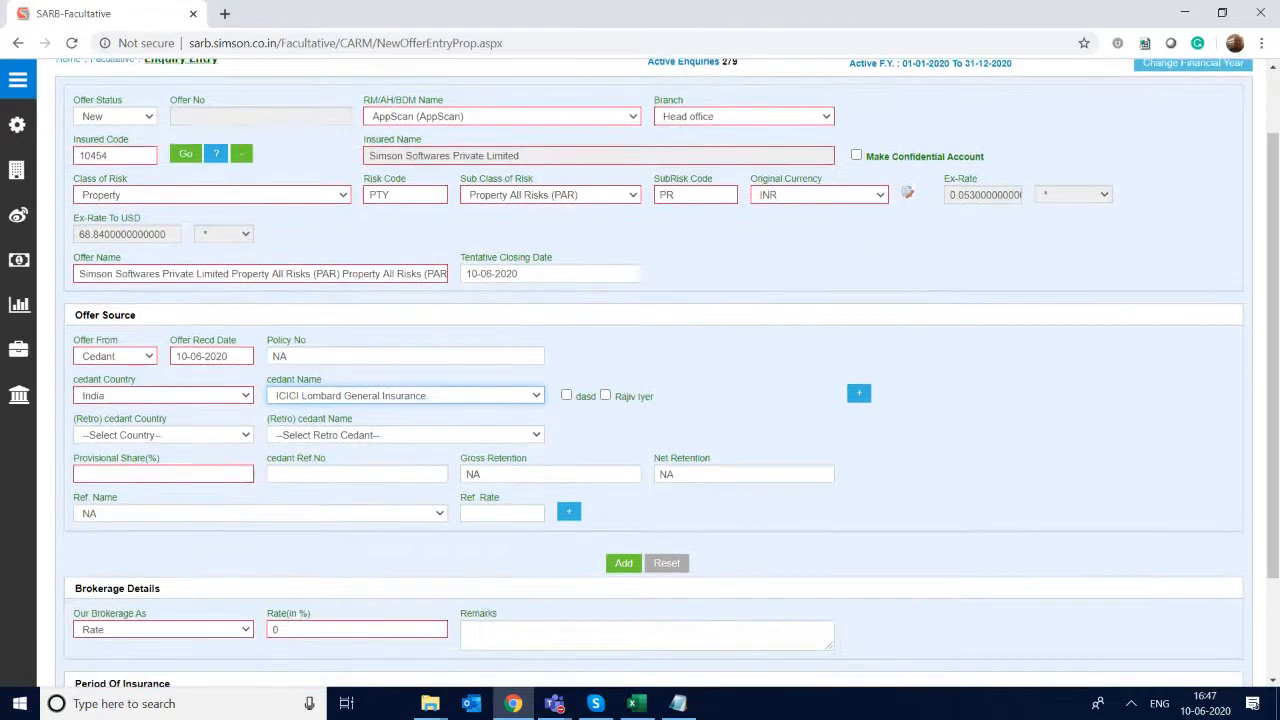
{"action": "left_click", "coordinate": [605, 395]}
- Enter a provisional share of 100% and cedant reference NA, and add the cedant to the offer source list
{"action": "left_click", "coordinate": [163, 474]}
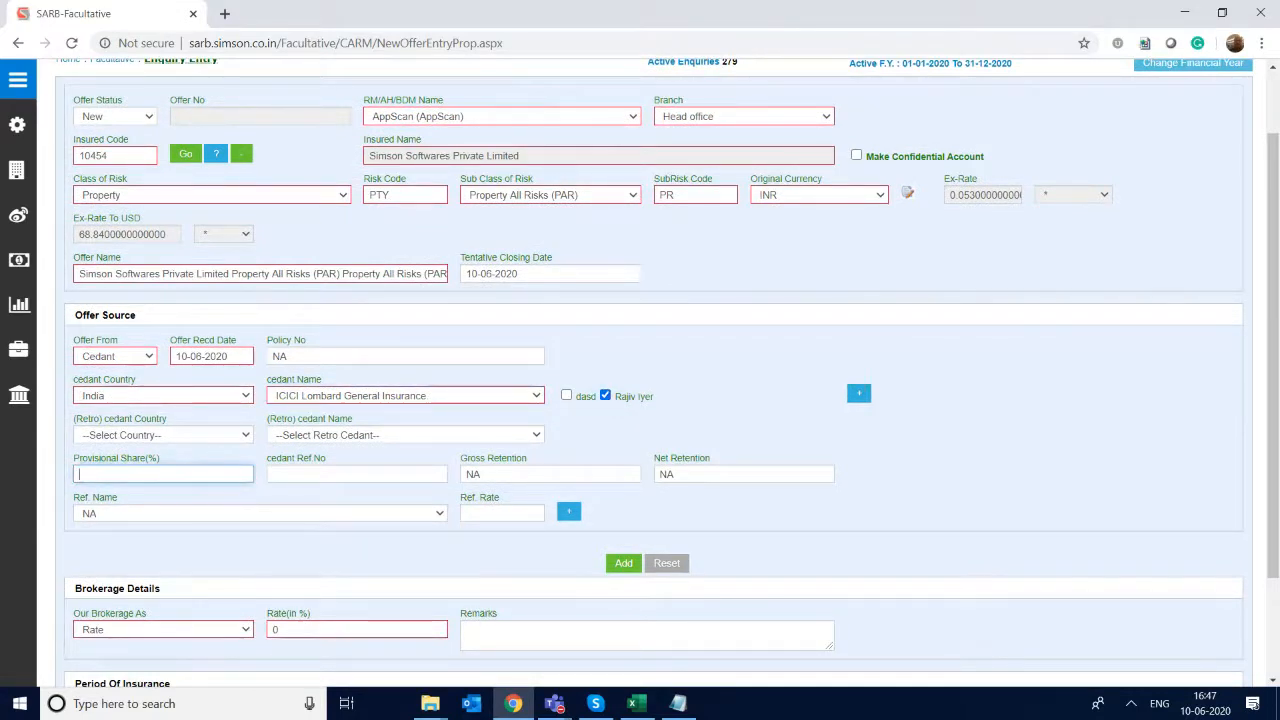
{"action": "type", "text": "100"}
{"action": "key", "text": "Tab"}
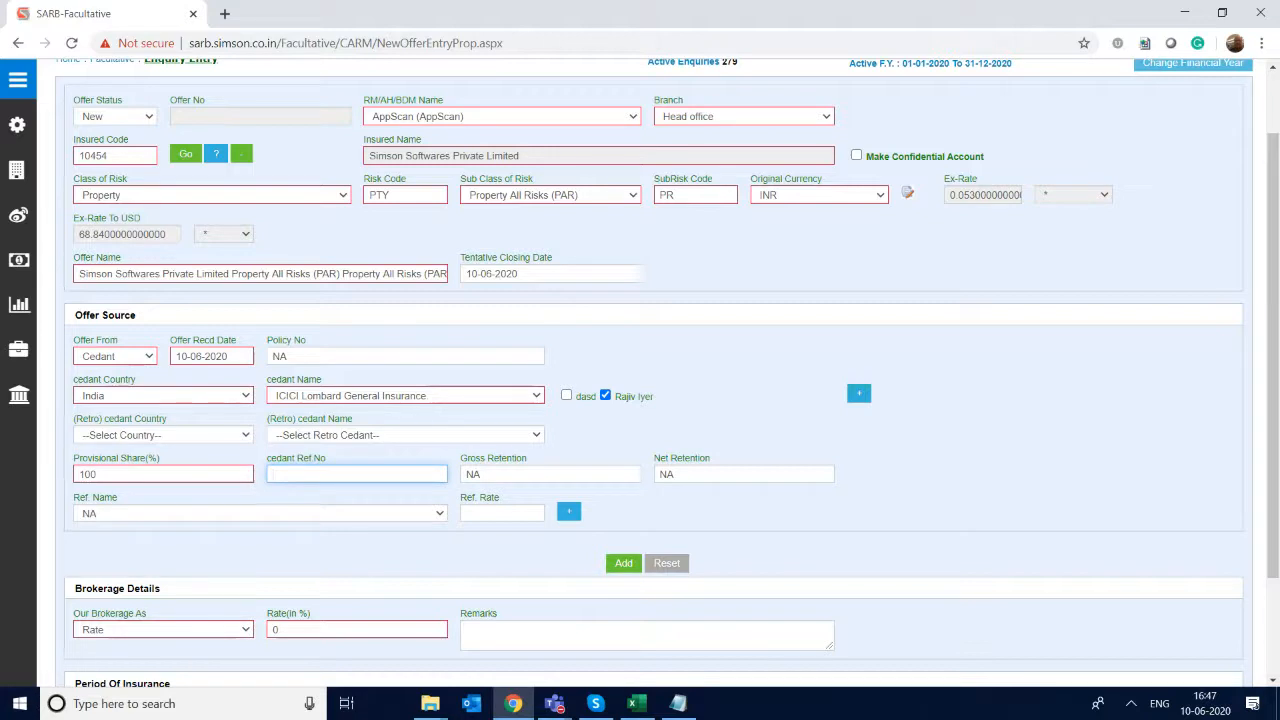
{"action": "type", "text": "NA"}
{"action": "key", "text": "Tab"}
{"action": "key", "text": "Tab"}
{"action": "key", "text": "Tab"}
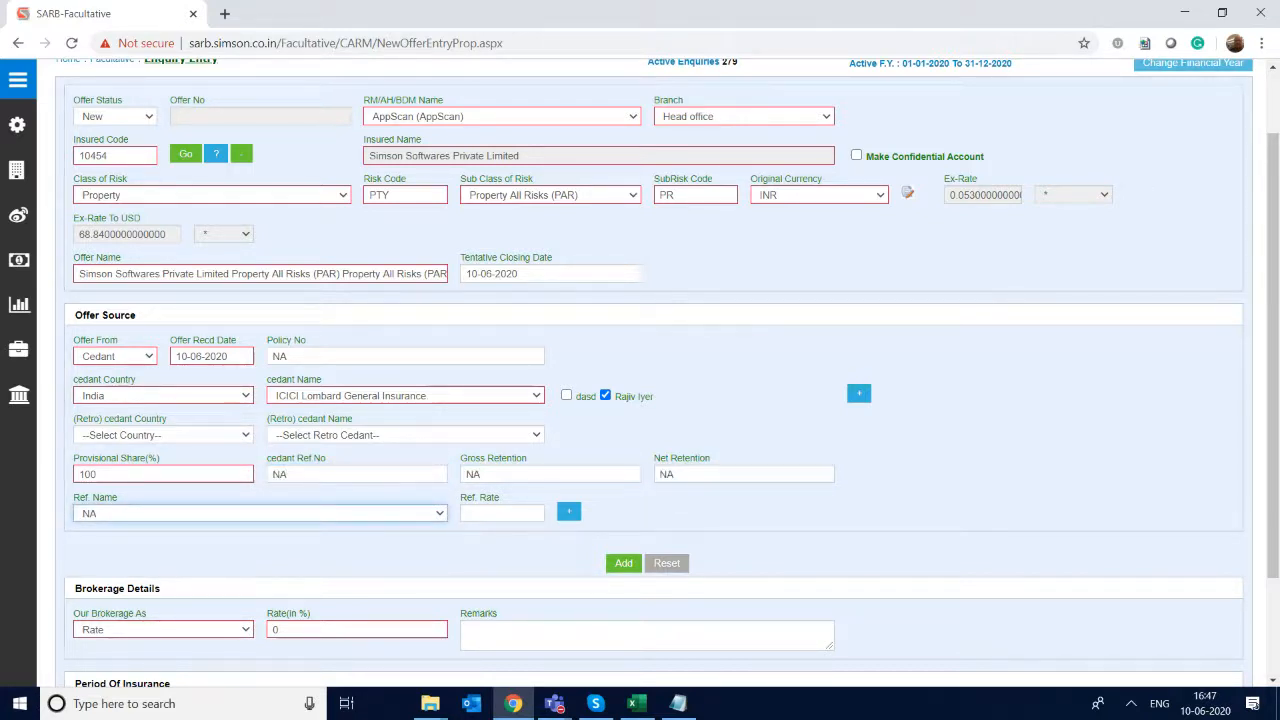
{"action": "left_click", "coordinate": [624, 563]}
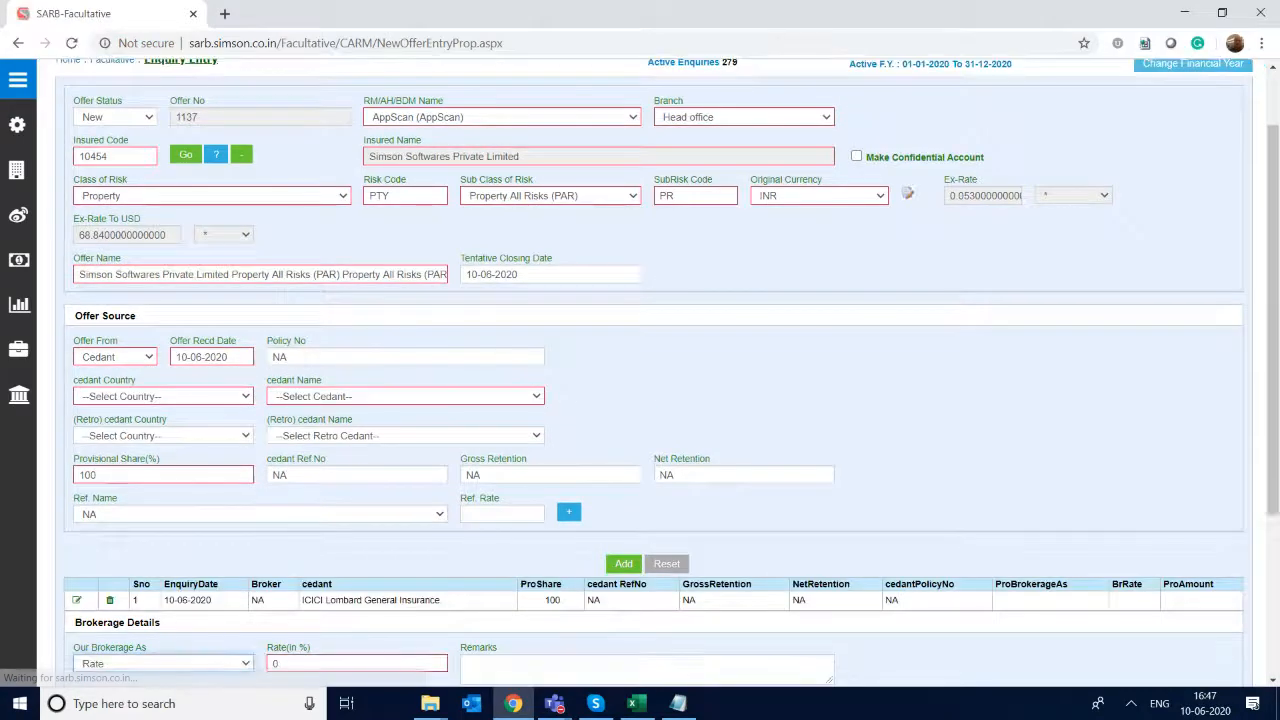
- Set the brokerage rate to 5.25% in the Brokerage Details
{"action": "scroll", "coordinate": [640, 400], "scroll_direction": "down", "scroll_amount": 2}
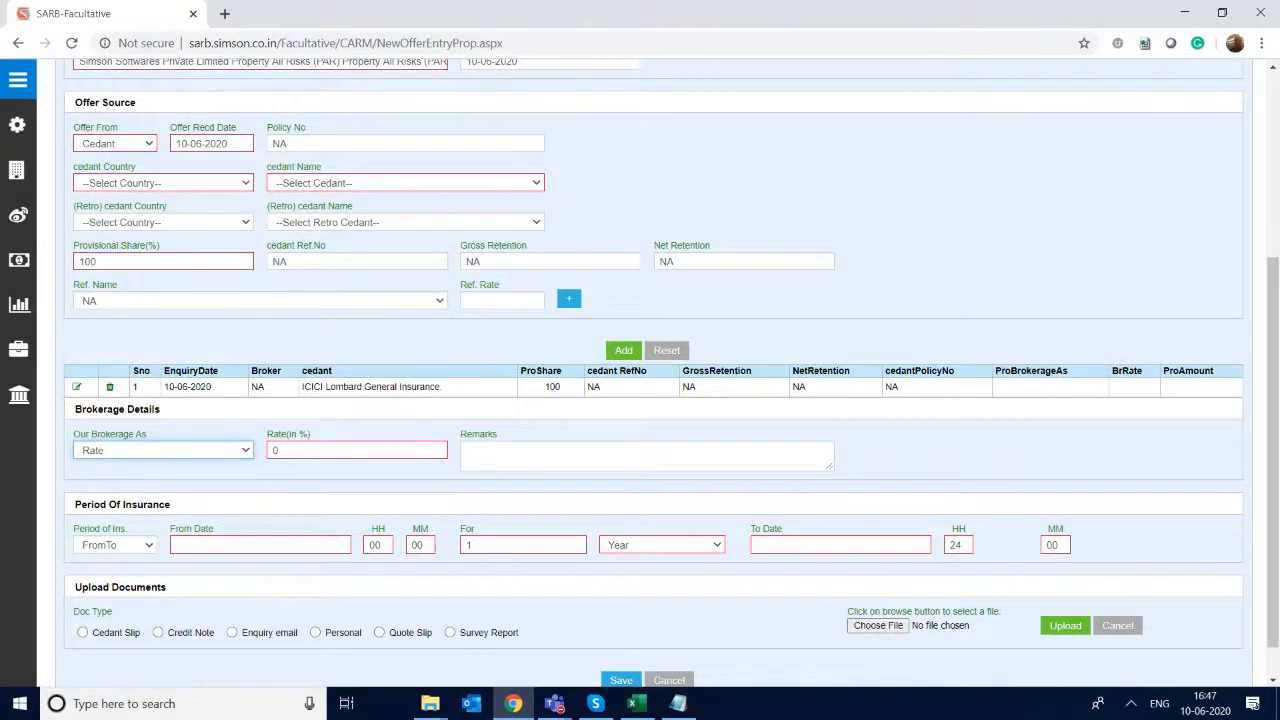
{"action": "left_click", "coordinate": [276, 452]}
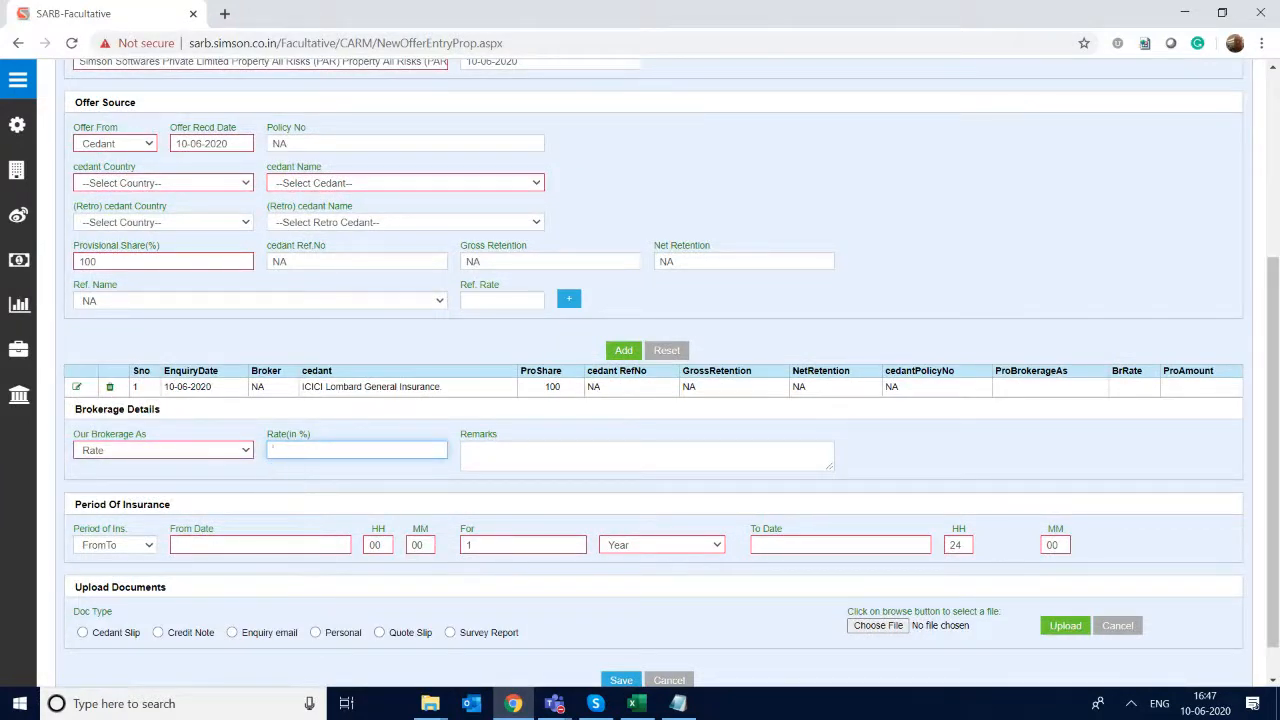
{"action": "key", "text": "Tab"}
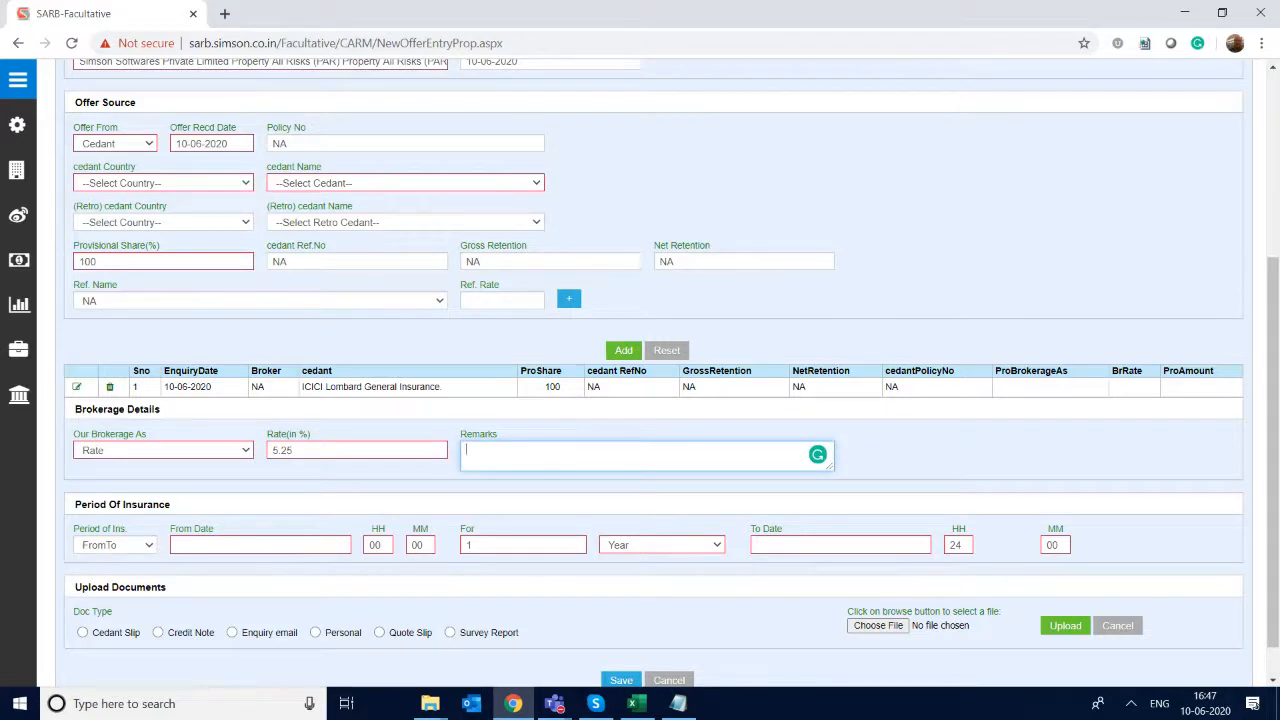
- Set the period of insurance to start on 10-06-2020 for 1 year and save the enquiry
{"action": "left_click", "coordinate": [246, 545]}
{"action": "left_click", "coordinate": [245, 609]}
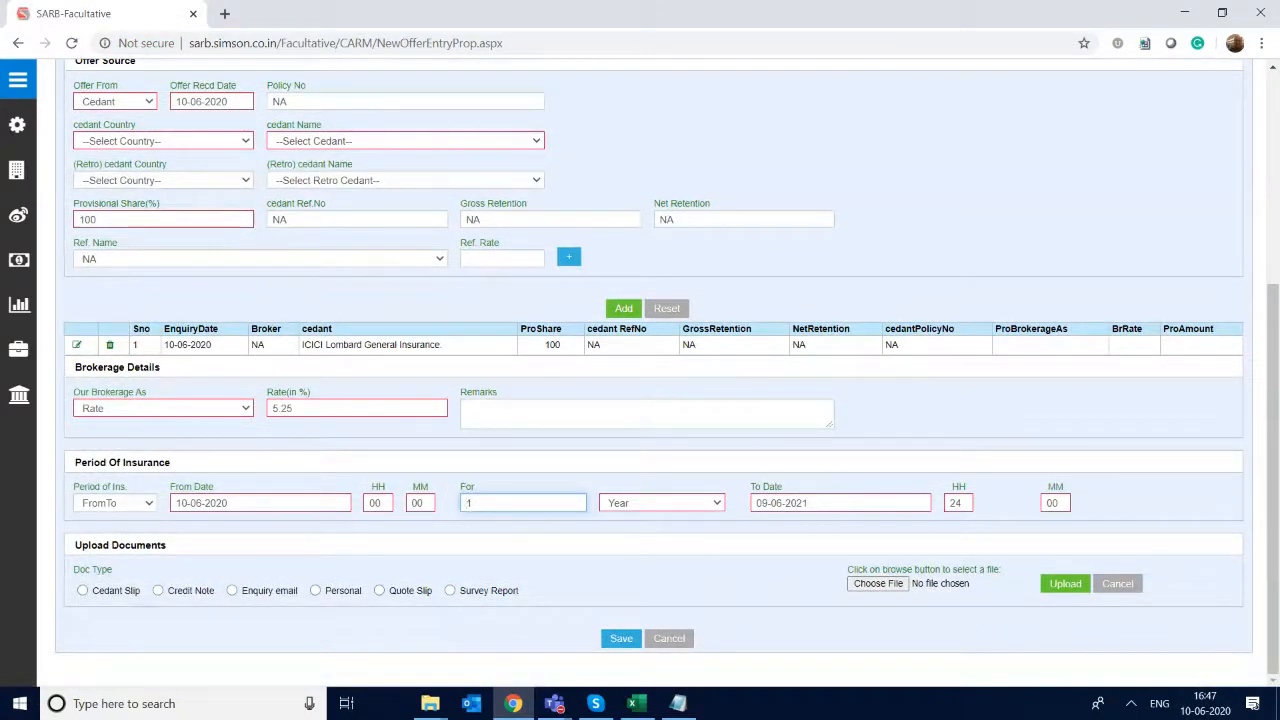
{"action": "left_click", "coordinate": [621, 639]}
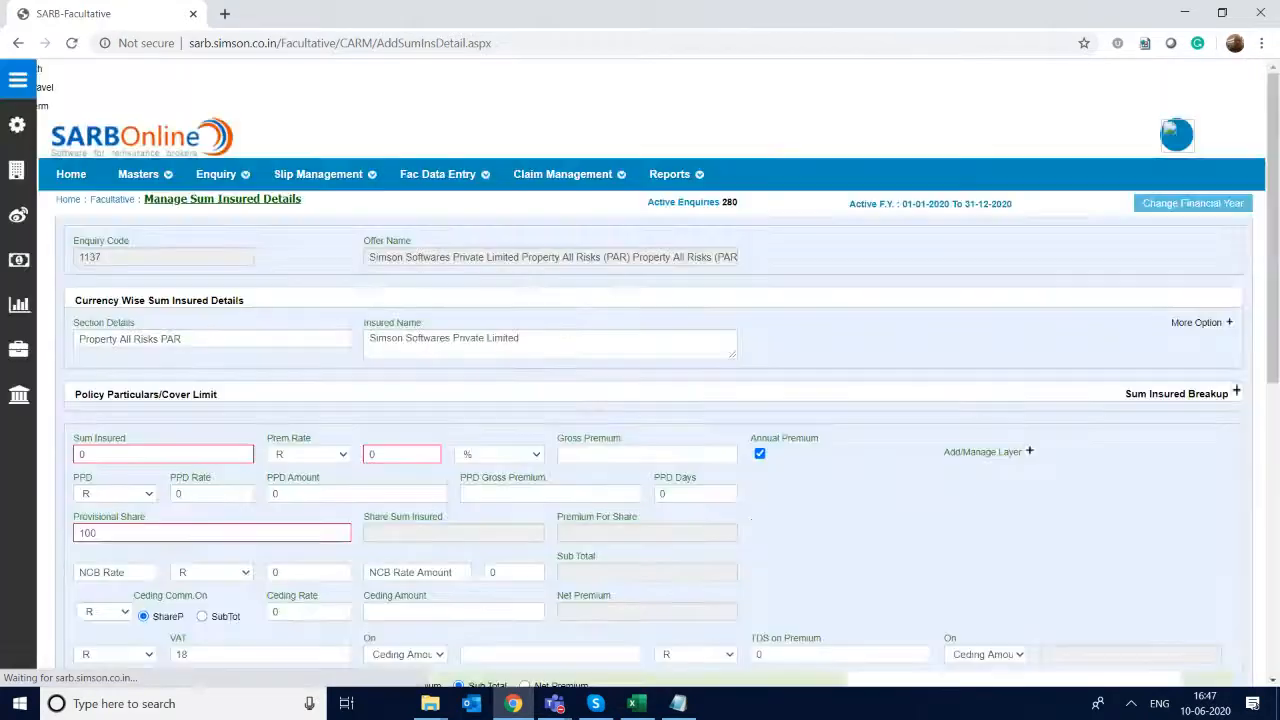
- Enter a sum insured of 1500000 and a premium rate of 2.5% for the Property All Risks PAR section
{"action": "left_click", "coordinate": [98, 454]}
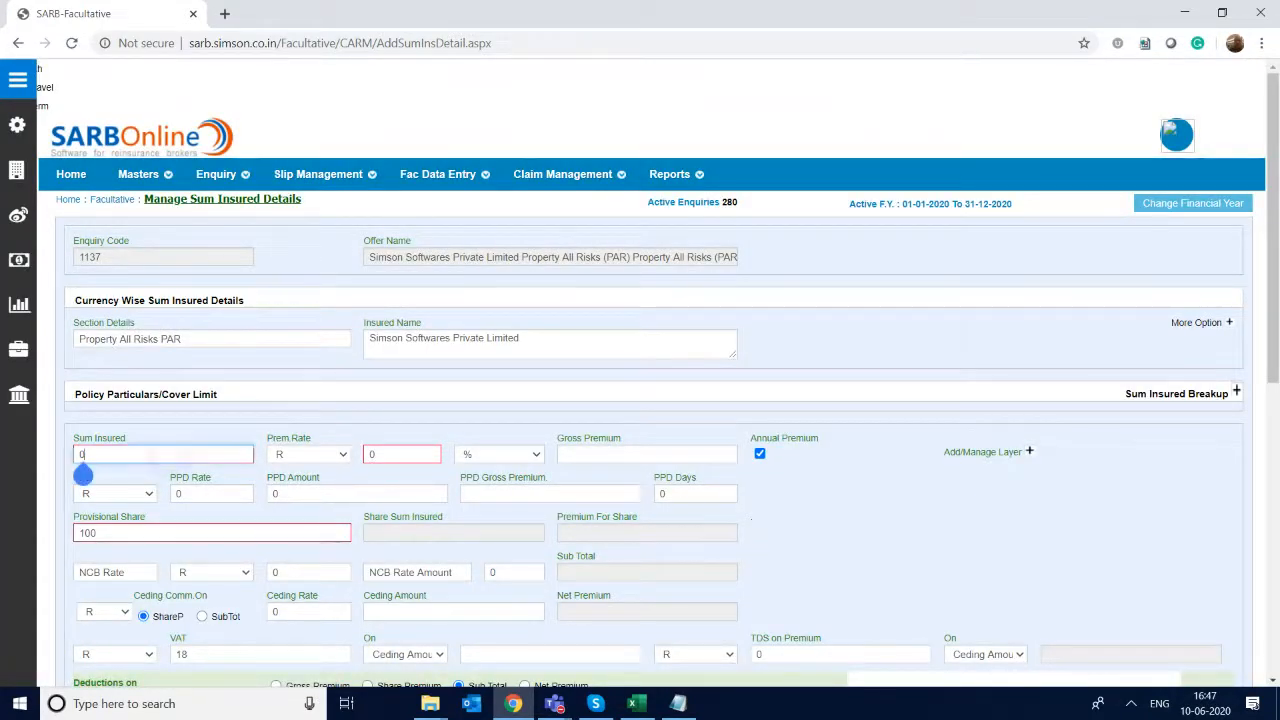
{"action": "key", "text": "BackSpace"}
{"action": "type", "text": "1500000"}
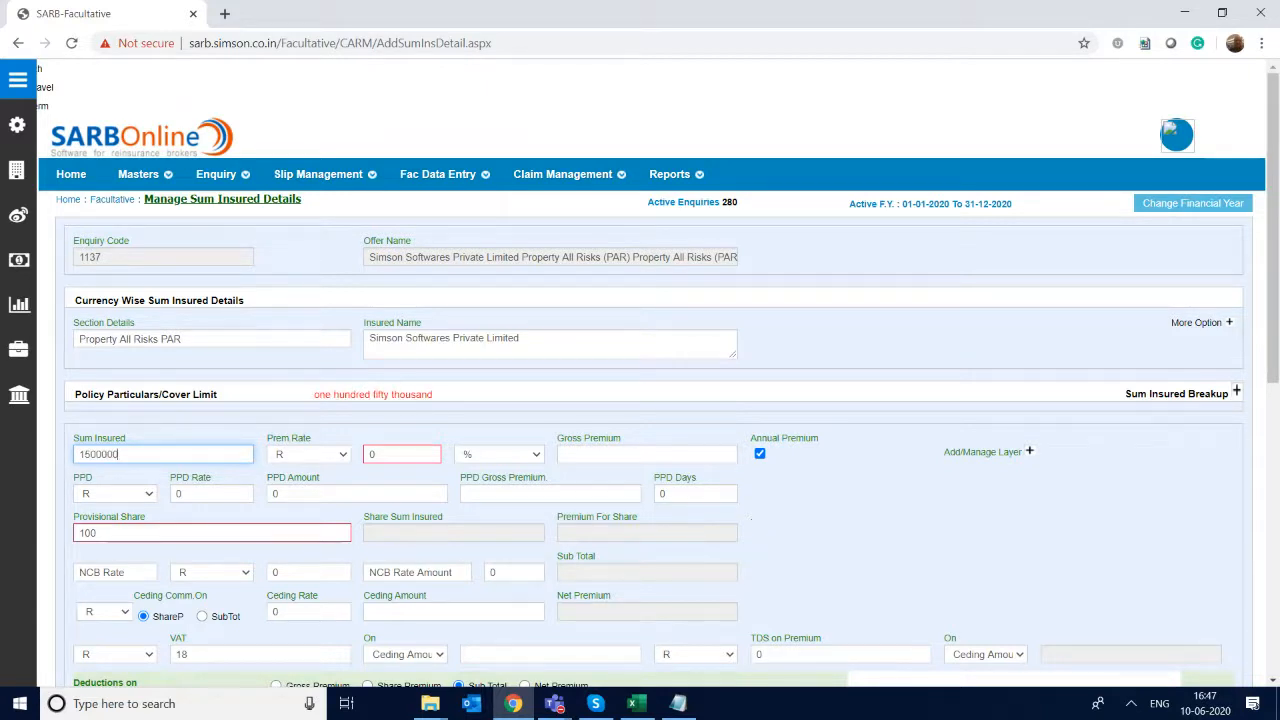
{"action": "key", "text": "Tab"}
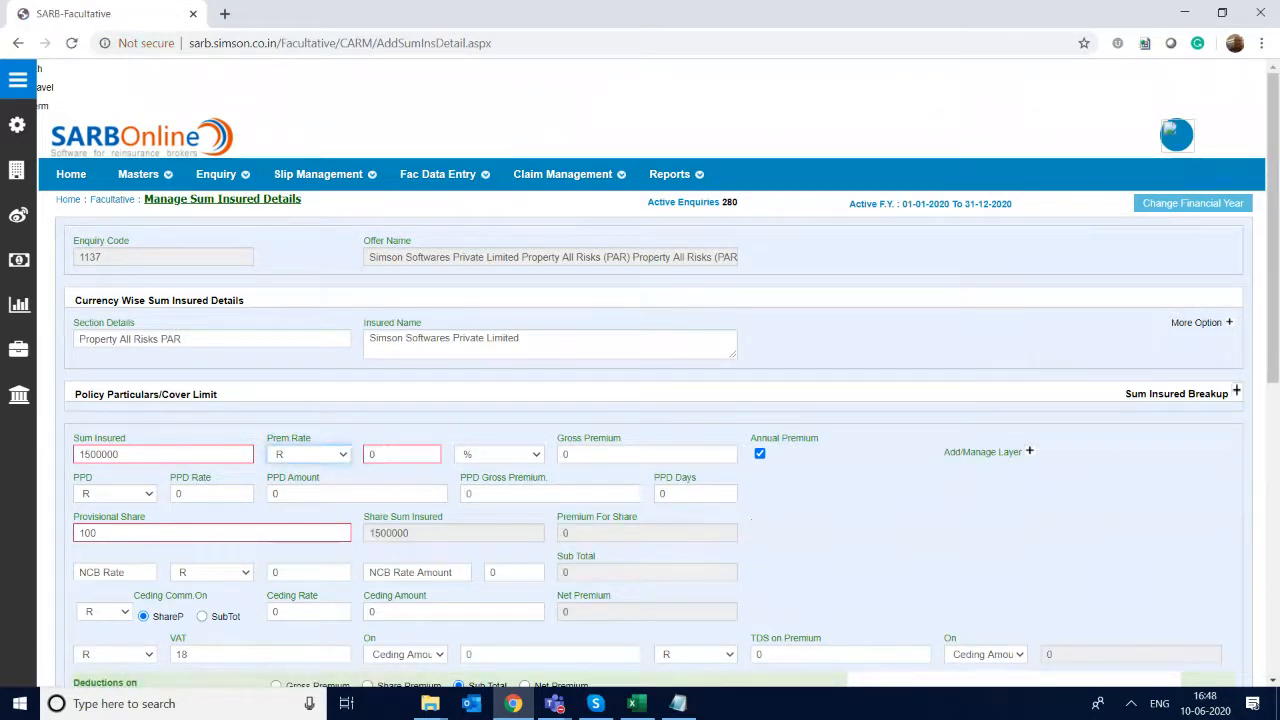
{"action": "key", "text": "Tab"}
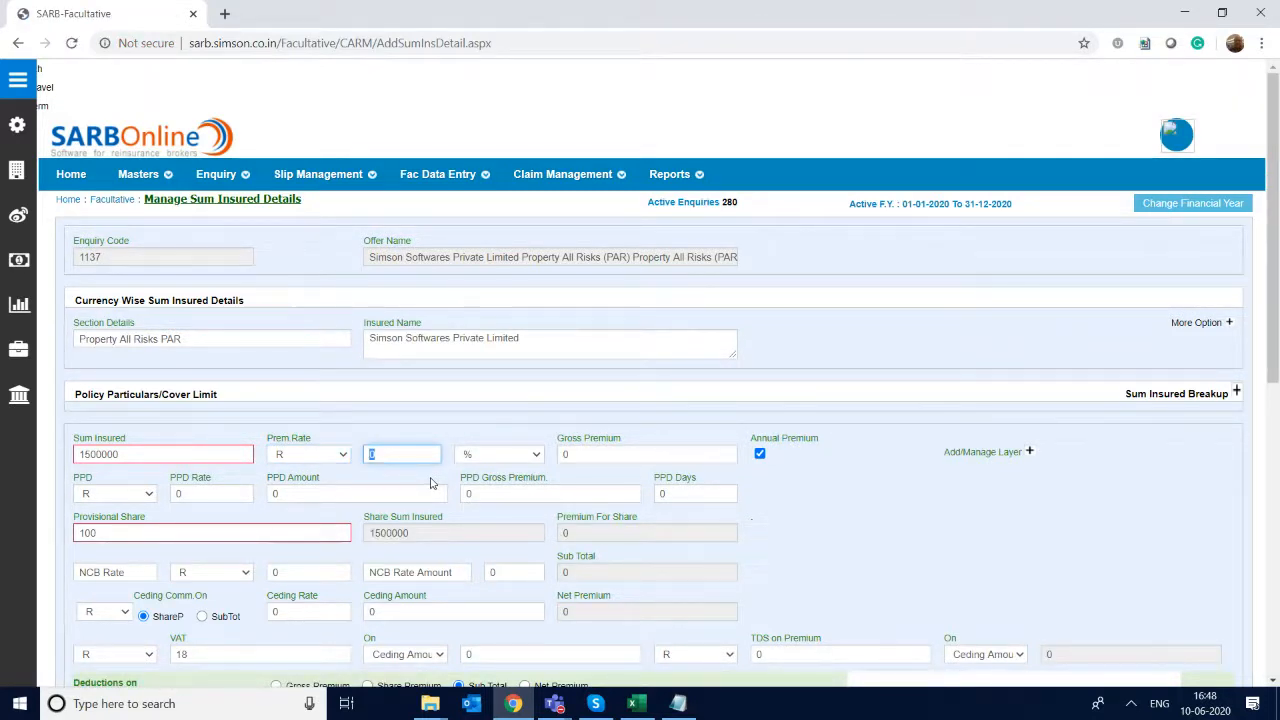
{"action": "type", "text": "2.5"}
{"action": "key", "text": "Tab"}
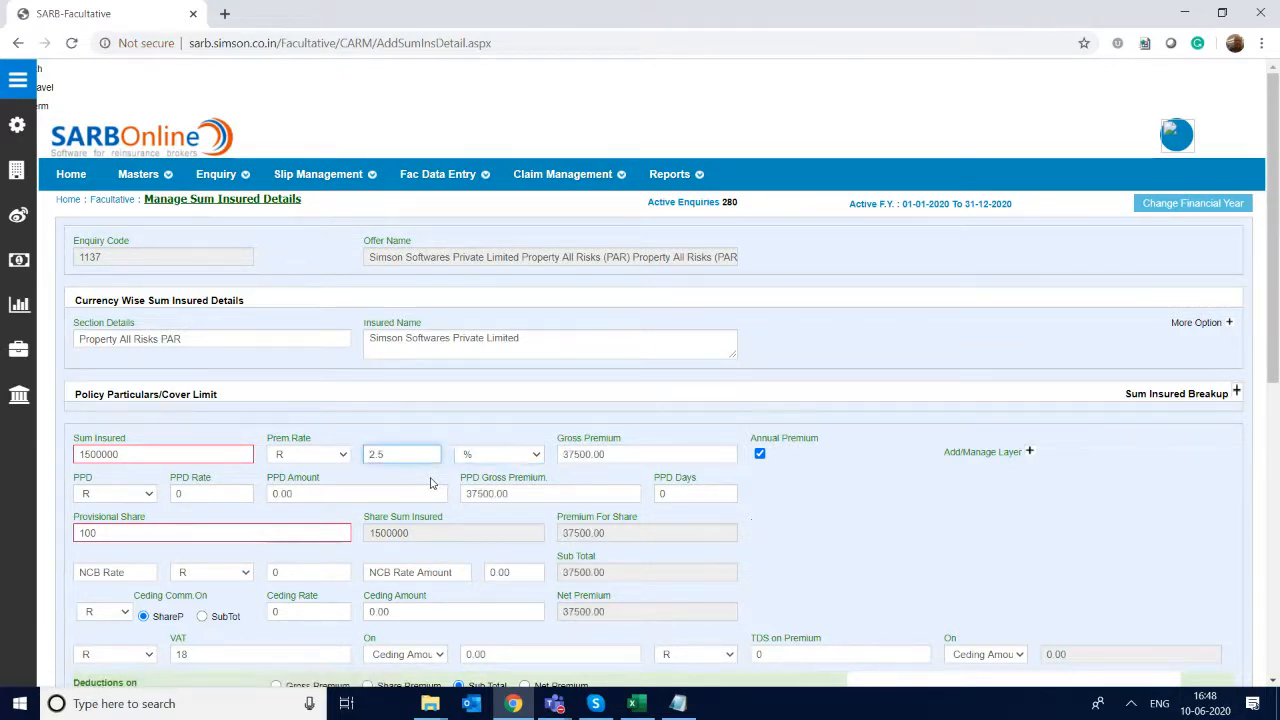
- Set the ceding commission rate to 20
{"action": "scroll", "coordinate": [431, 483], "scroll_direction": "down", "scroll_amount": 2}
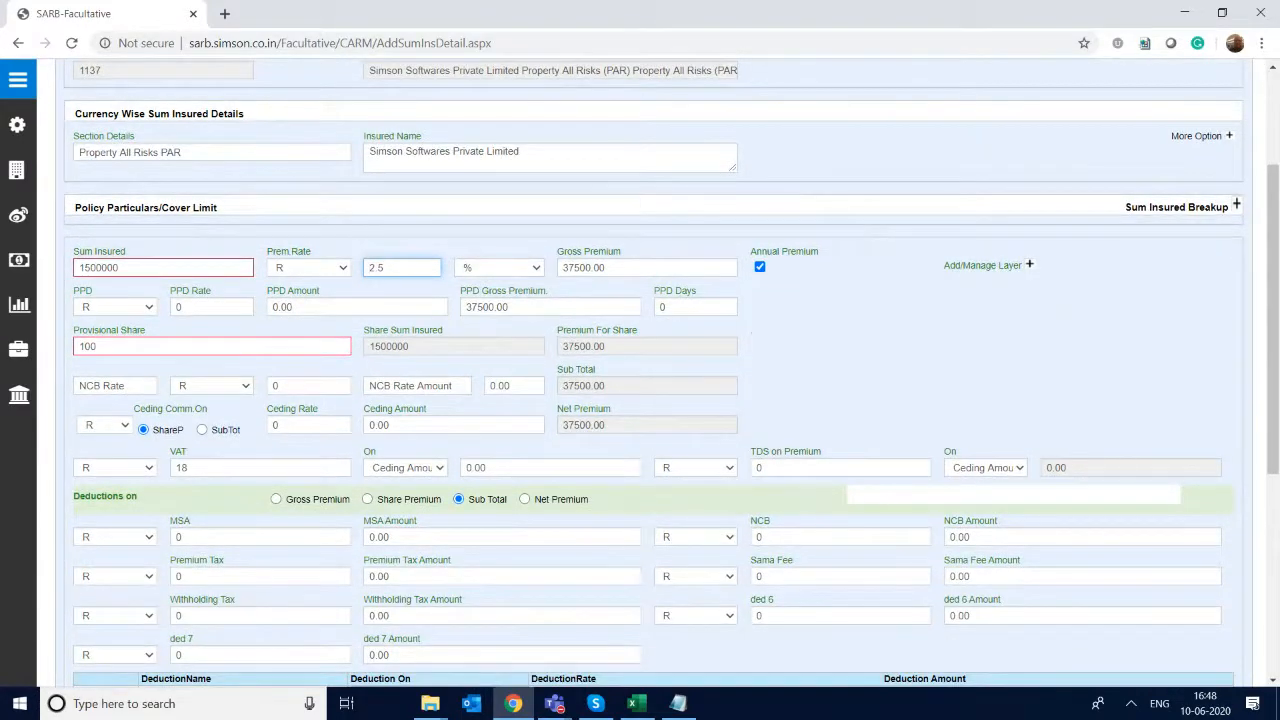
{"action": "left_click", "coordinate": [278, 425]}
{"action": "key", "text": "BackSpace"}
{"action": "type", "text": "20"}
{"action": "key", "text": "Tab"}
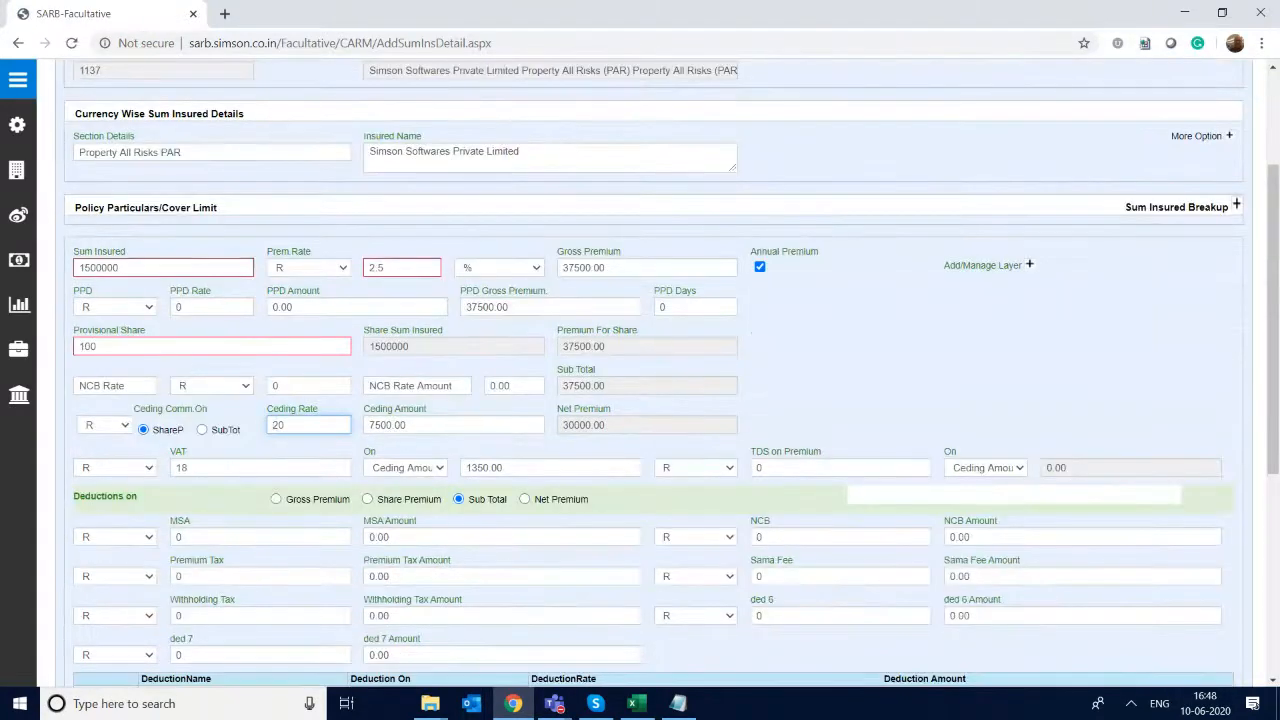
- Add the sum insured details to the enquiry and confirm saving them
{"action": "scroll", "coordinate": [652, 375], "scroll_direction": "down", "scroll_amount": 2}
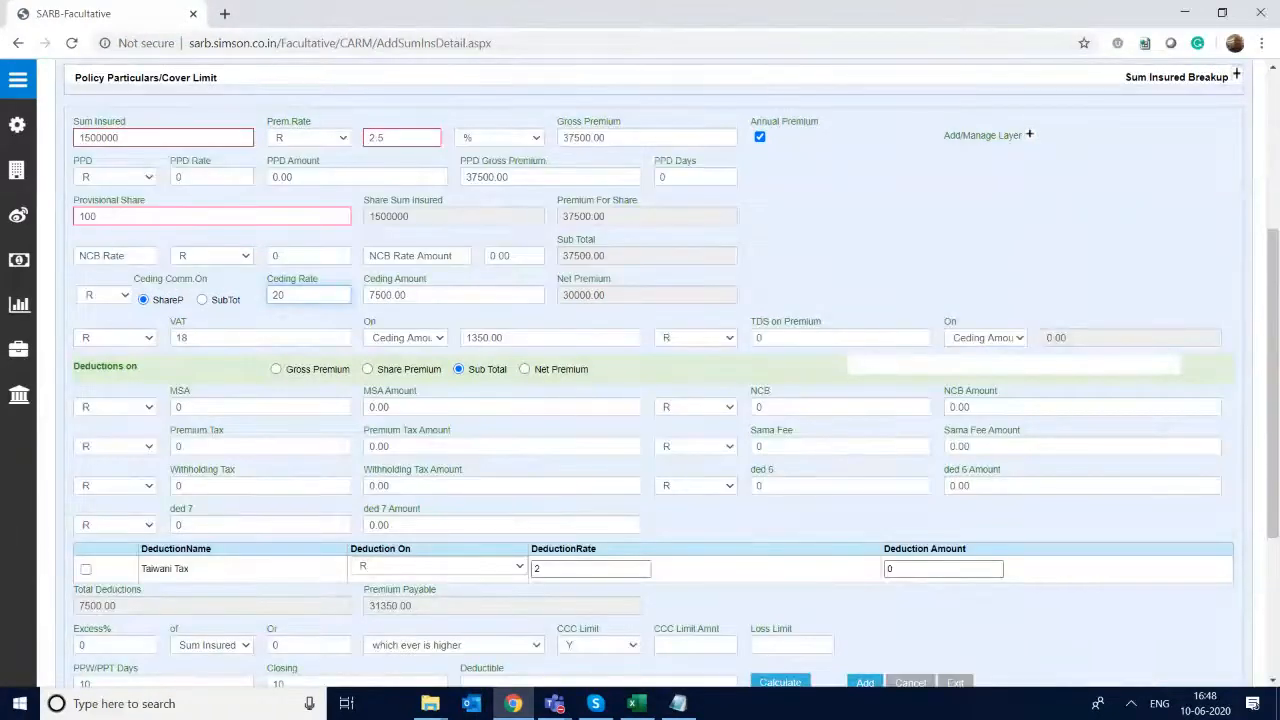
{"action": "scroll", "coordinate": [652, 375], "scroll_direction": "down", "scroll_amount": 3}
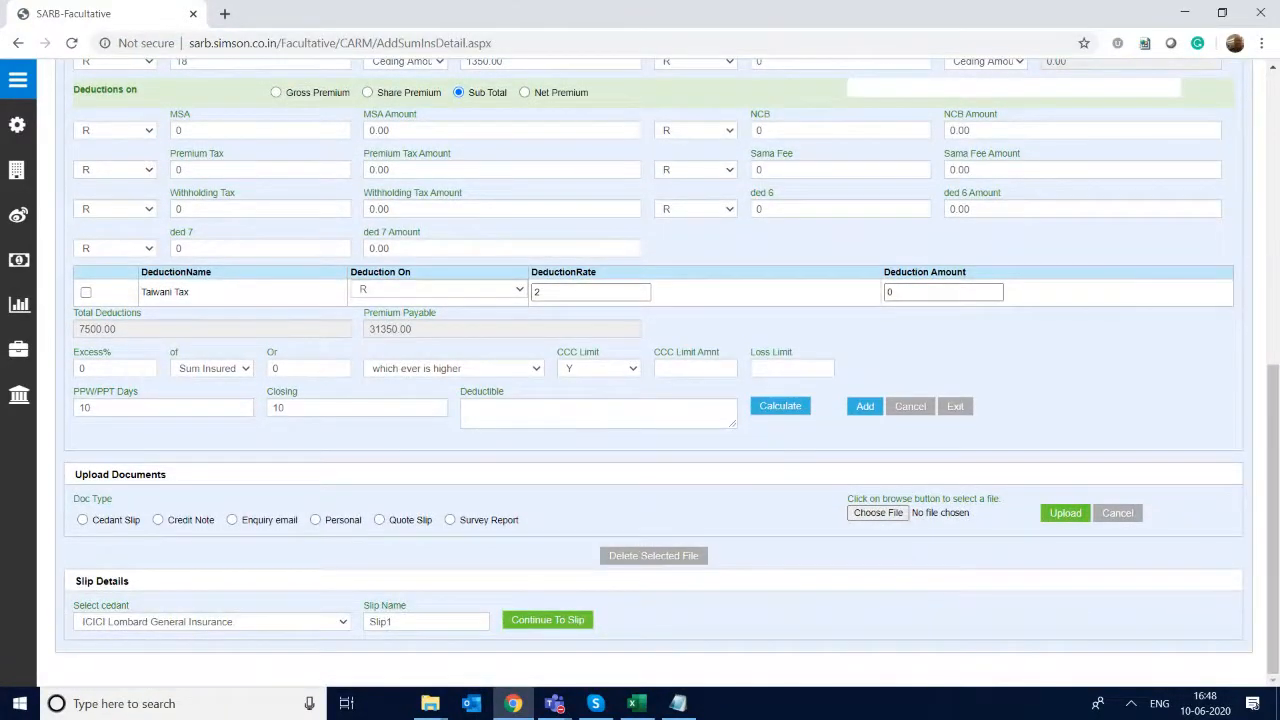
{"action": "left_click", "coordinate": [865, 406]}
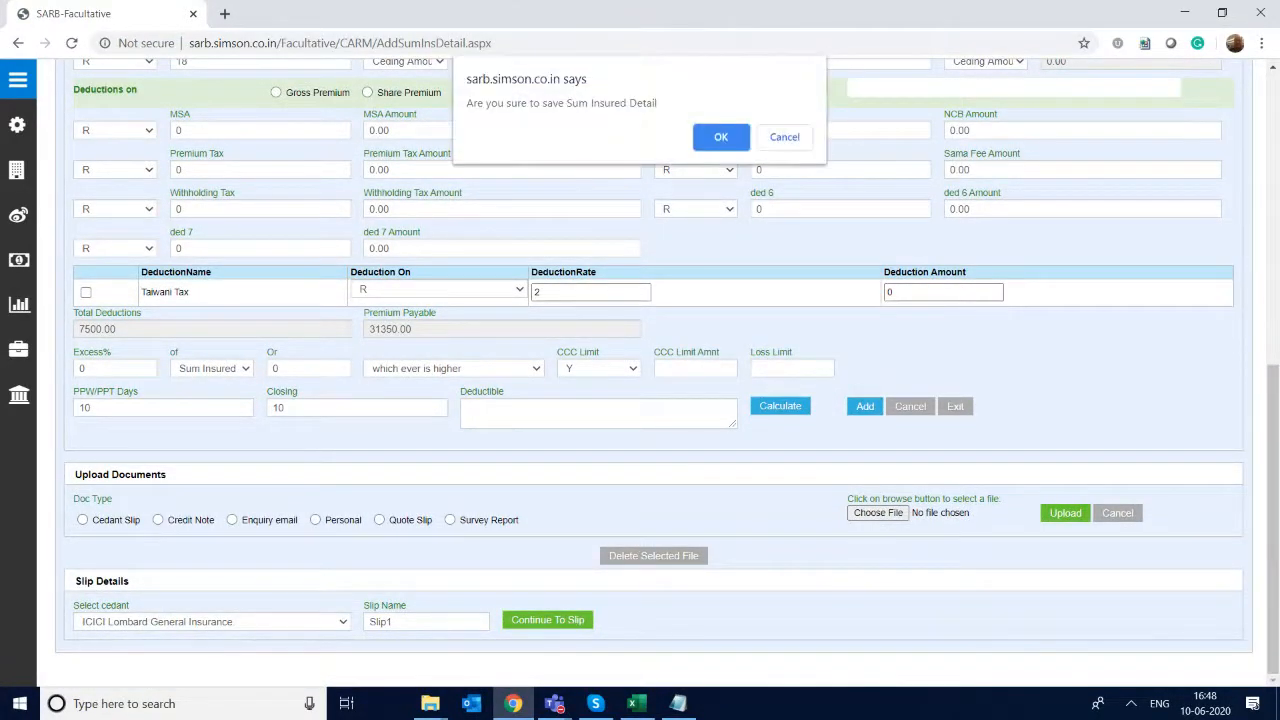
{"action": "key", "text": "Return"}
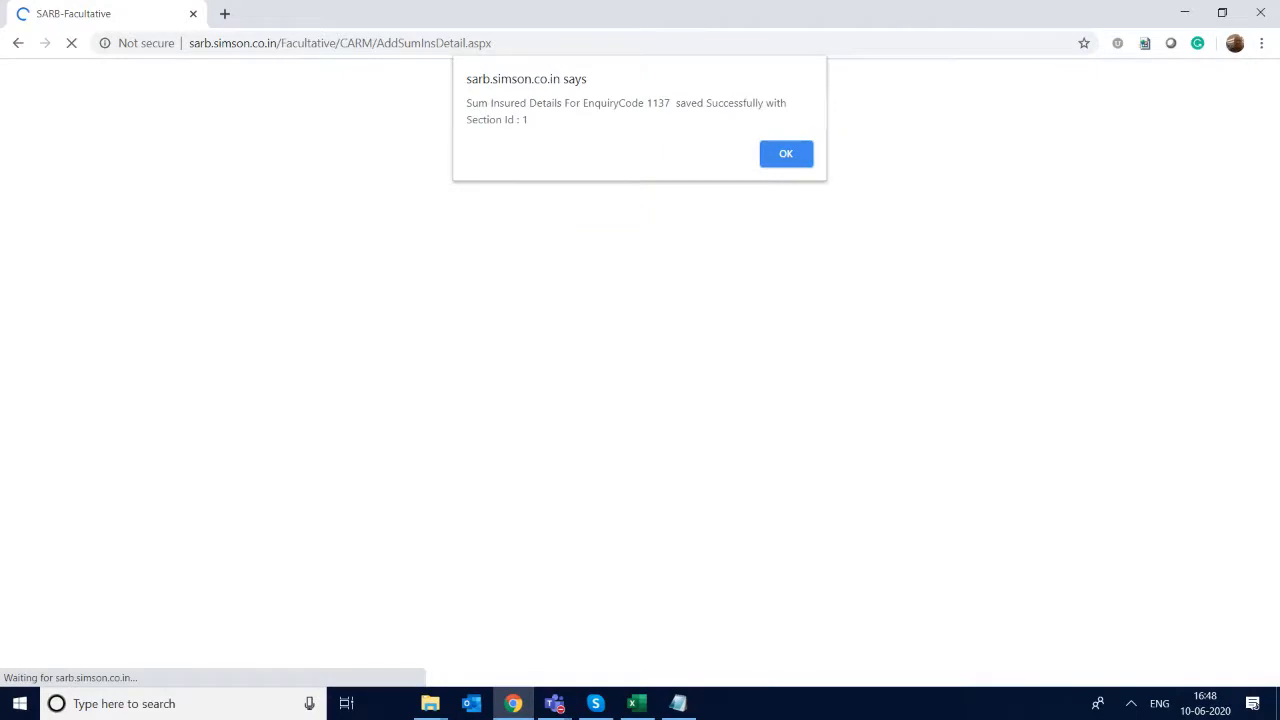
{"action": "key", "text": "Return"}
- Continue to Slip1 for cedant ICICI Lombard General Insurance and open the slip document in SofficeWrapper
{"action": "scroll", "coordinate": [640, 370], "scroll_direction": "down", "scroll_amount": 1}
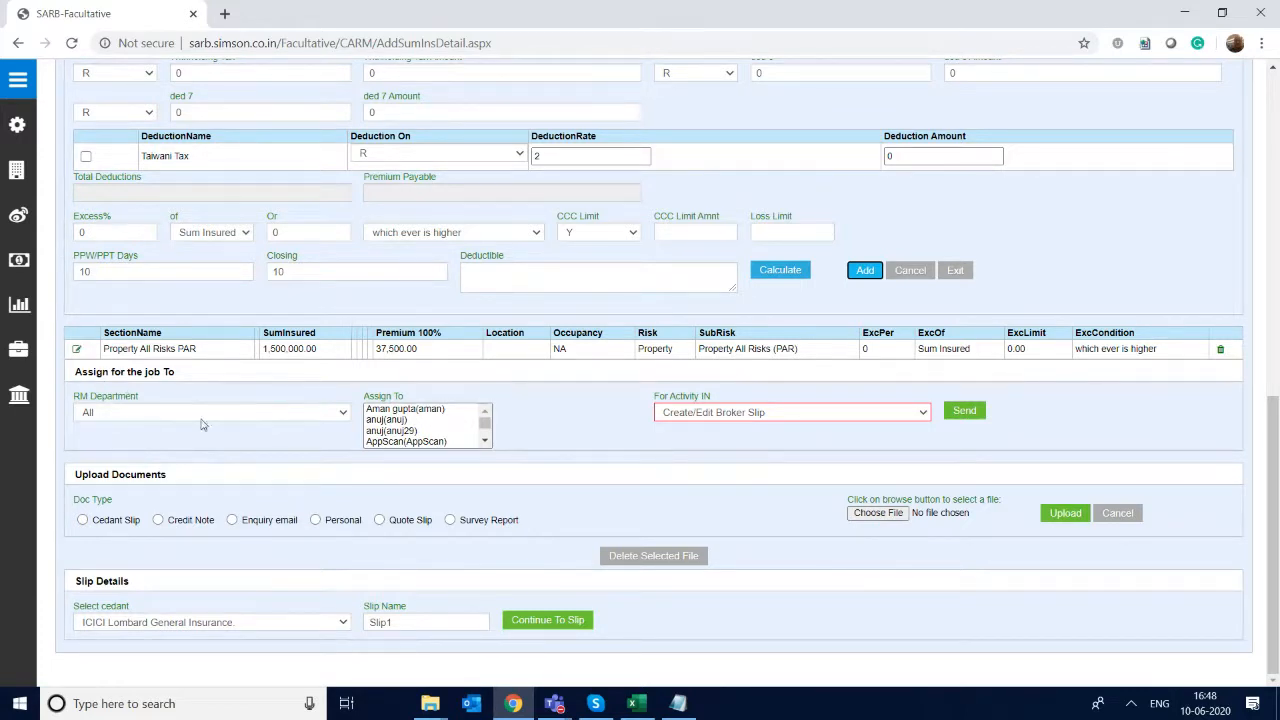
{"action": "left_click_drag", "start_coordinate": [655, 610], "coordinate": [388, 619]}
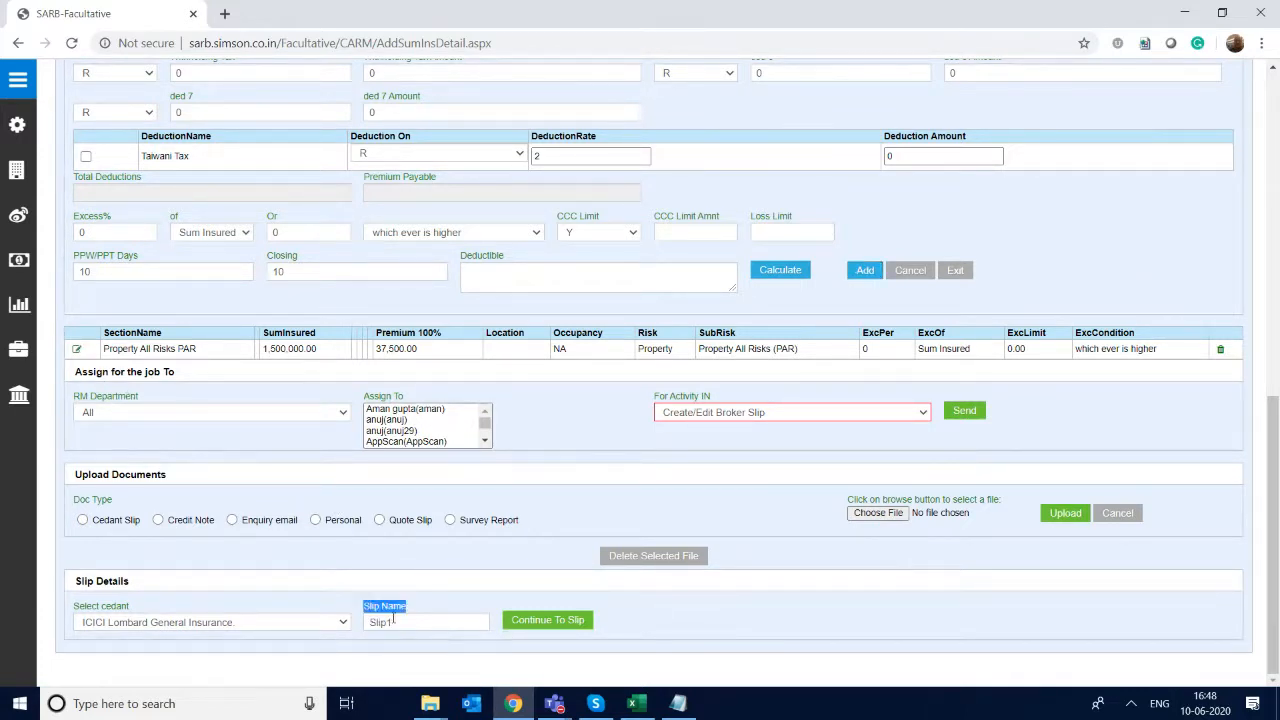
{"action": "left_click", "coordinate": [329, 612]}
{"action": "left_click_drag", "start_coordinate": [76, 604], "coordinate": [600, 625]}
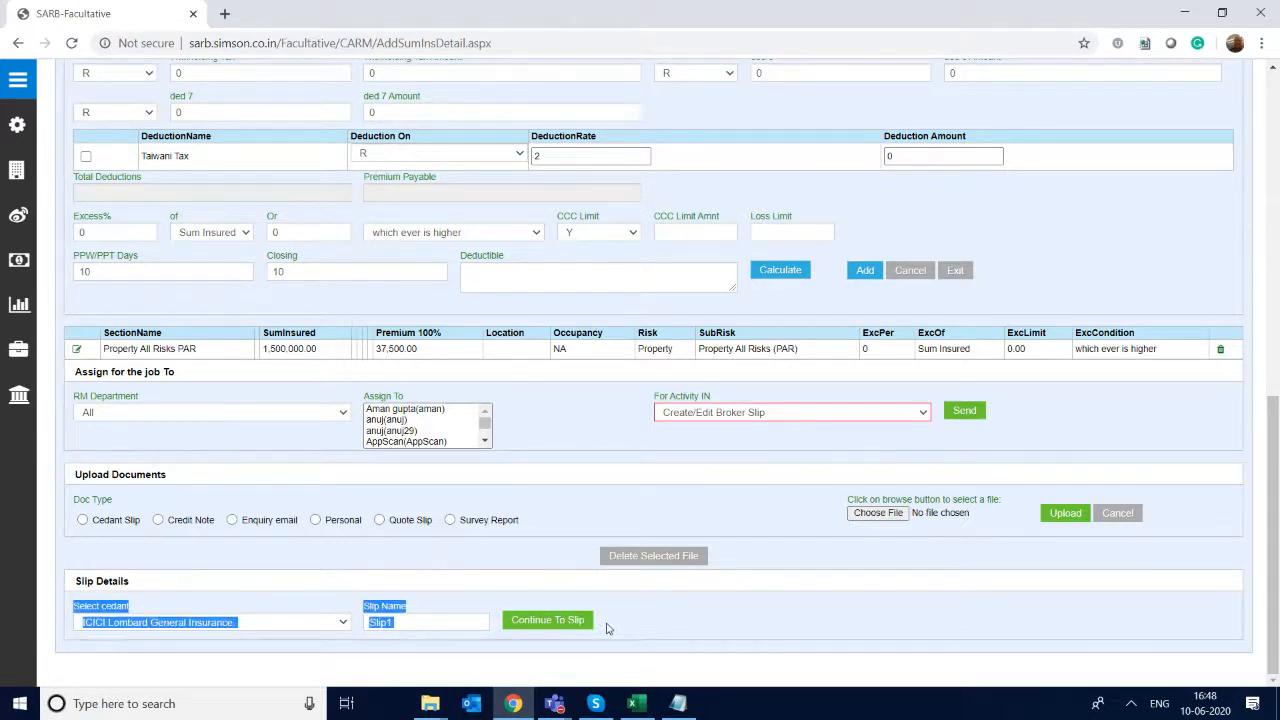
{"action": "left_click", "coordinate": [757, 623]}
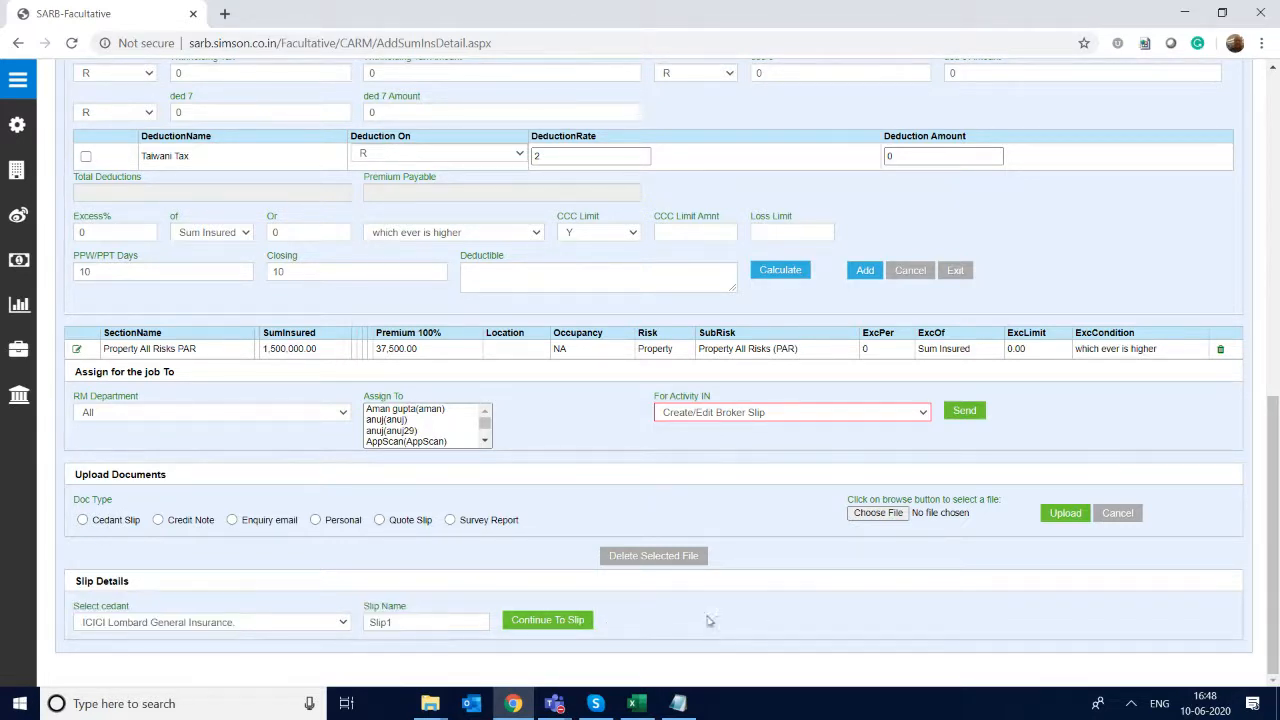
{"action": "left_click", "coordinate": [558, 622]}
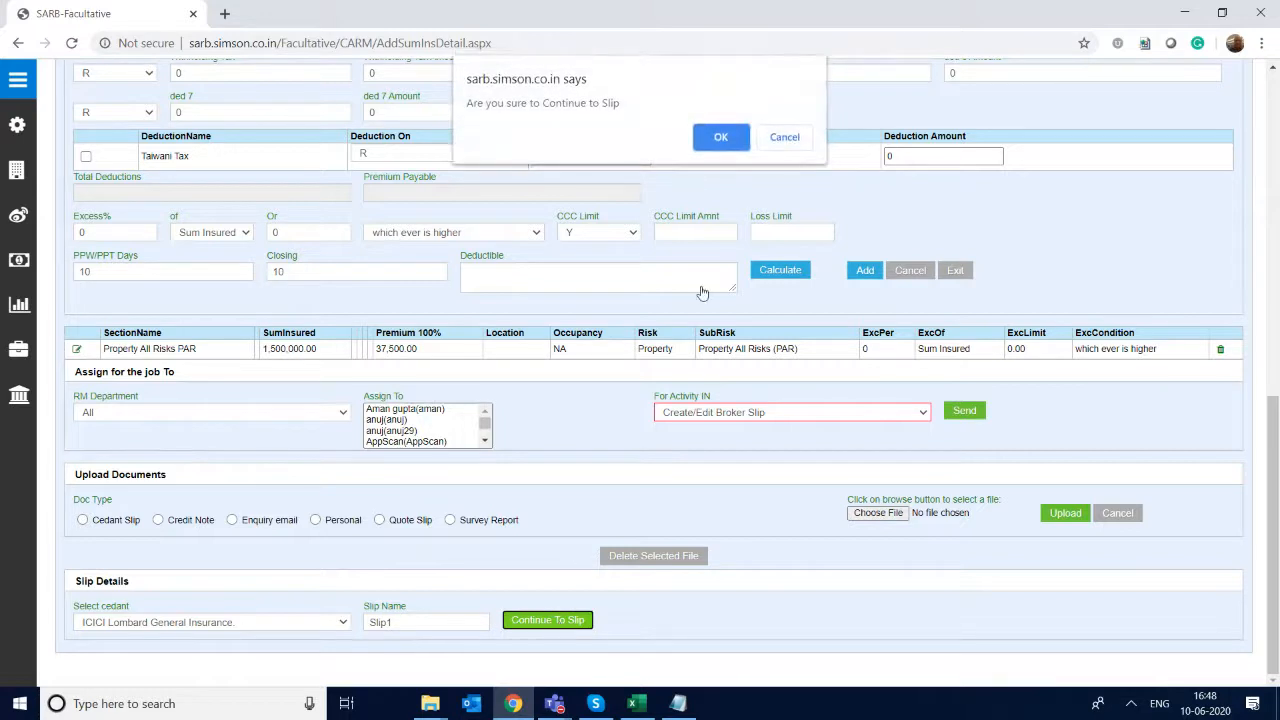
{"action": "left_click", "coordinate": [722, 137]}
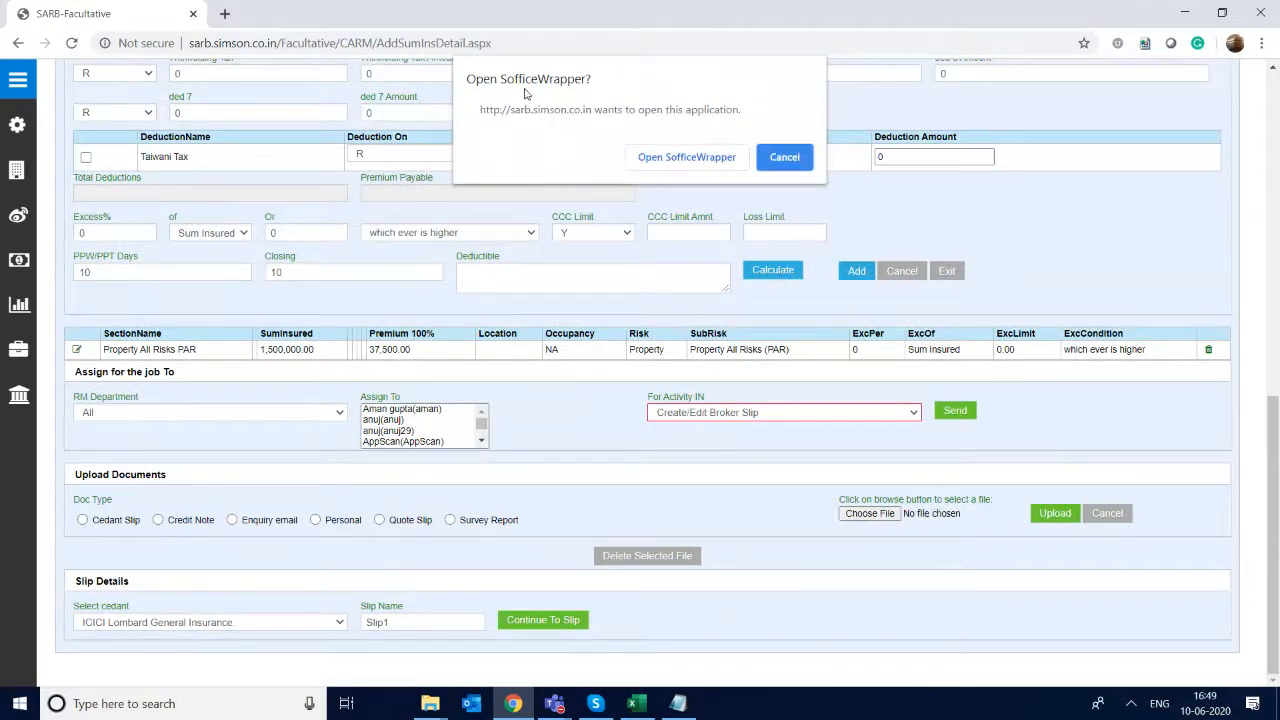
{"action": "left_click", "coordinate": [707, 158]}
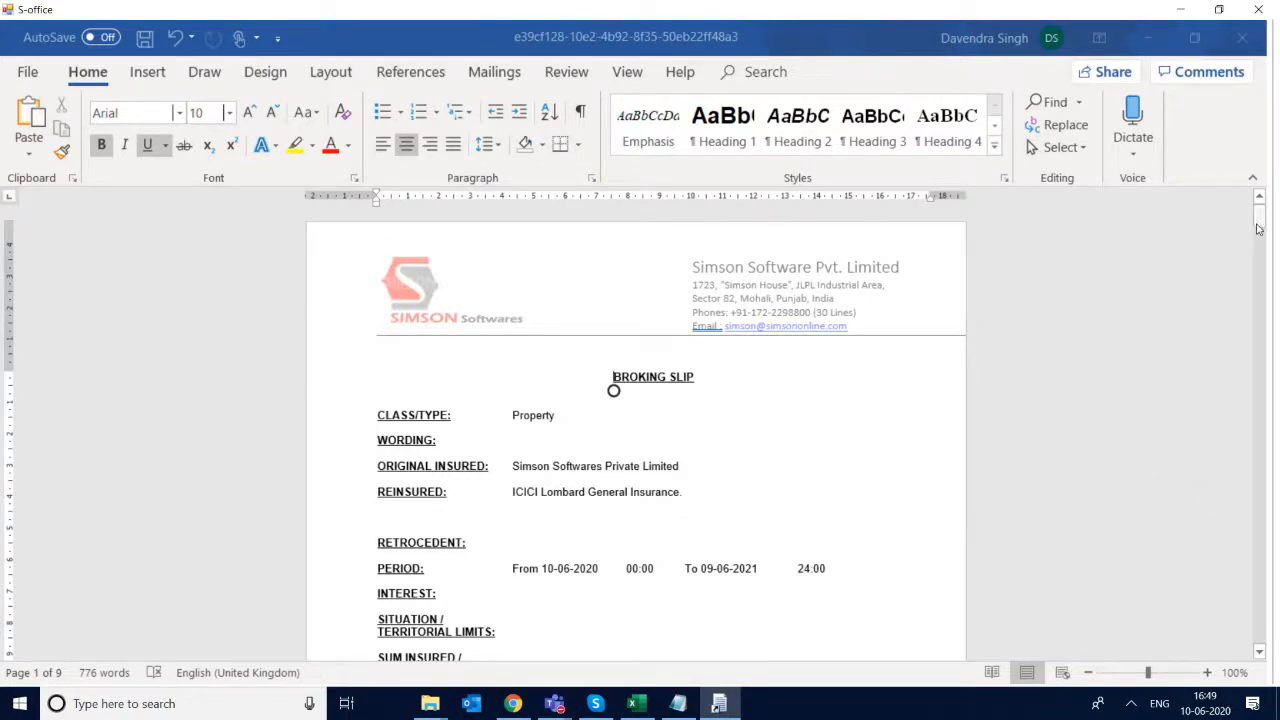
- Remove the extra spacing before the Property All Risks (PAR) sum insured so the amount lines up with the Total amount
{"action": "mouse_move", "coordinate": [1261, 228]}
{"action": "left_mouse_down"}
{"action": "mouse_move", "coordinate": [1268, 268]}
{"action": "mouse_move", "coordinate": [1263, 235]}
{"action": "left_mouse_up"}
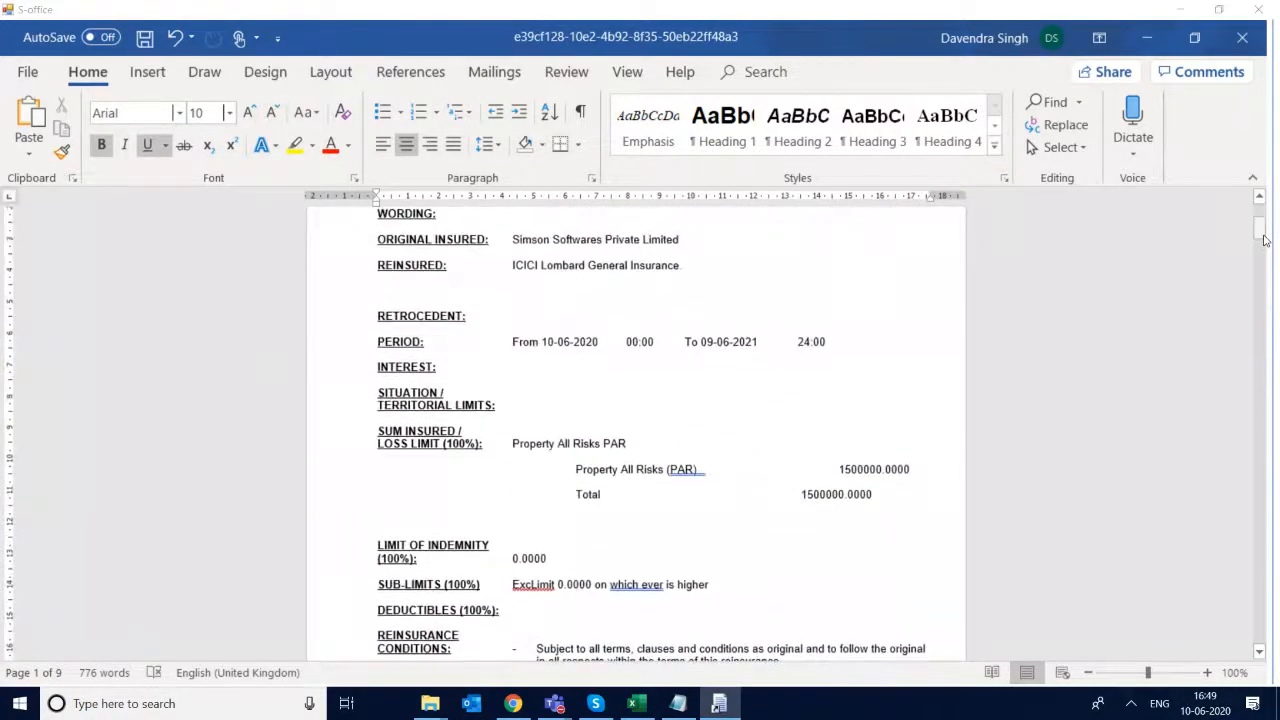
{"action": "left_click", "coordinate": [747, 482]}
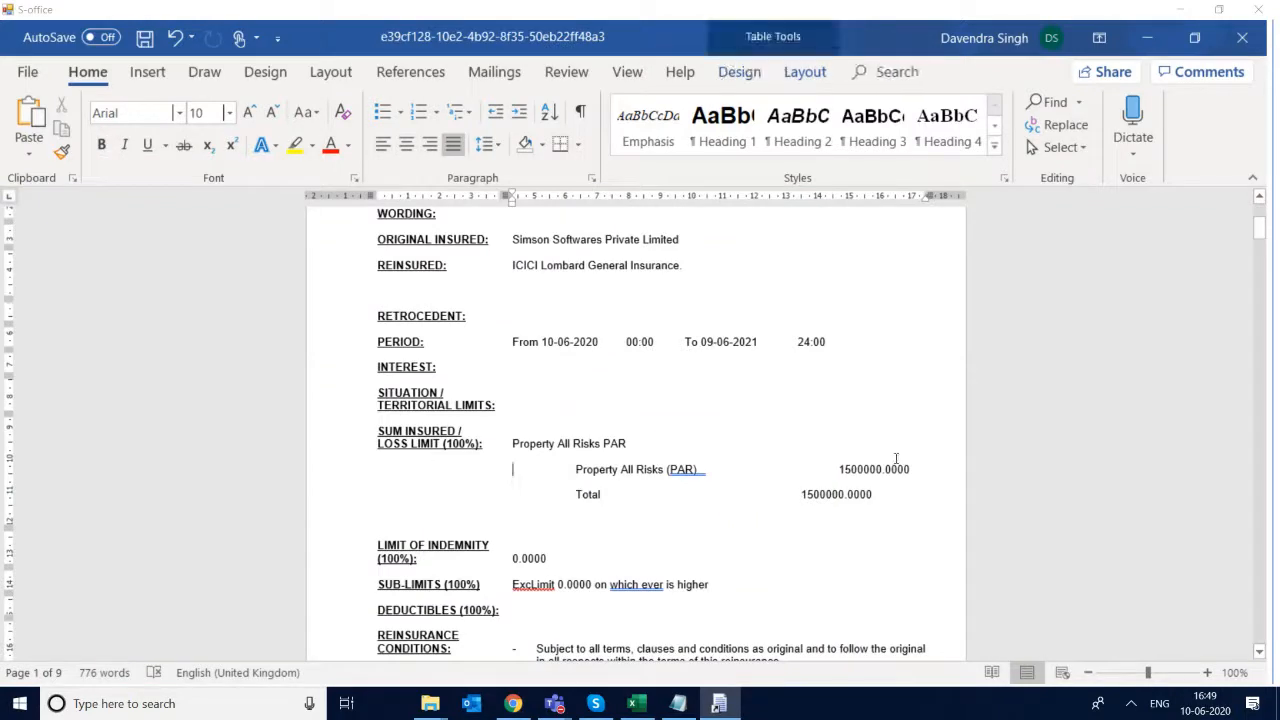
{"action": "key", "text": "Right"}
{"action": "key", "text": "Right"}
{"action": "key", "text": "Right"}
{"action": "key", "text": "Right"}
{"action": "key", "text": "Right"}
{"action": "key", "text": "Right"}
{"action": "key", "text": "Right"}
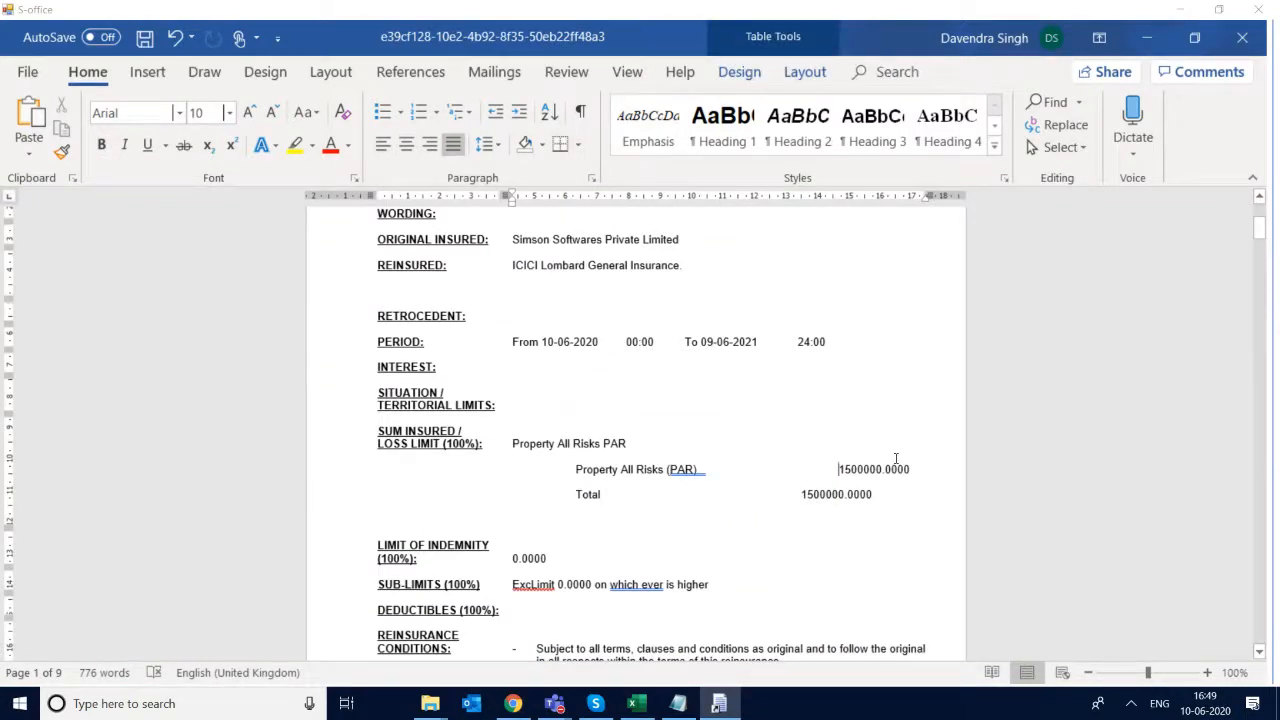
{"action": "left_click", "coordinate": [839, 469]}
{"action": "key", "text": "BackSpace"}
{"action": "key", "text": "BackSpace"}
{"action": "key", "text": "BackSpace"}
{"action": "key", "text": "BackSpace"}
{"action": "key", "text": "BackSpace"}
{"action": "key", "text": "BackSpace"}
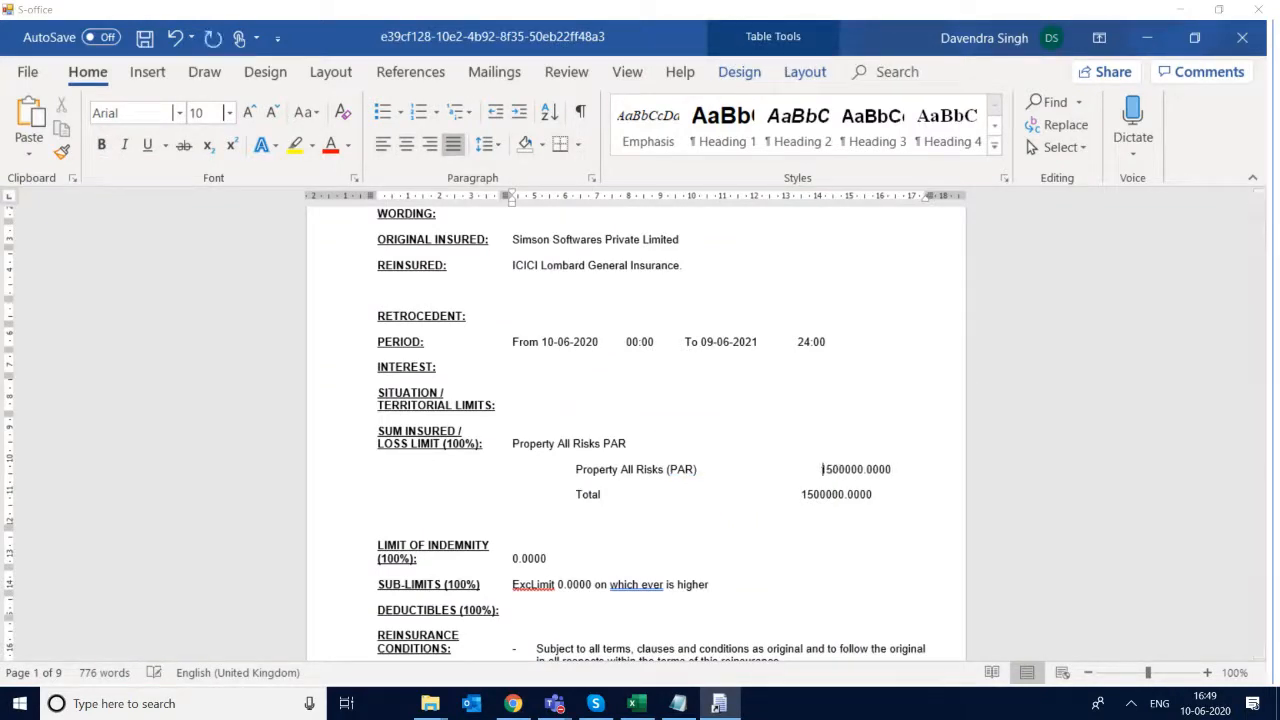
{"action": "key", "text": "BackSpace"}
{"action": "key", "text": "BackSpace"}
{"action": "key", "text": "BackSpace"}
{"action": "key", "text": "BackSpace"}
{"action": "key", "text": "BackSpace"}
{"action": "key", "text": "BackSpace"}
{"action": "key", "text": "BackSpace"}
- Delete the decimals from the Property All Risks (PAR) and Total sums insured so both read 1500000
{"action": "key", "text": "Right"}
{"action": "key", "text": "Right"}
{"action": "key", "text": "shift+Right"}
{"action": "key", "text": "shift+Right"}
{"action": "key", "text": "shift+Right"}
{"action": "key", "text": "shift+Right"}
{"action": "key", "text": "shift+Right"}
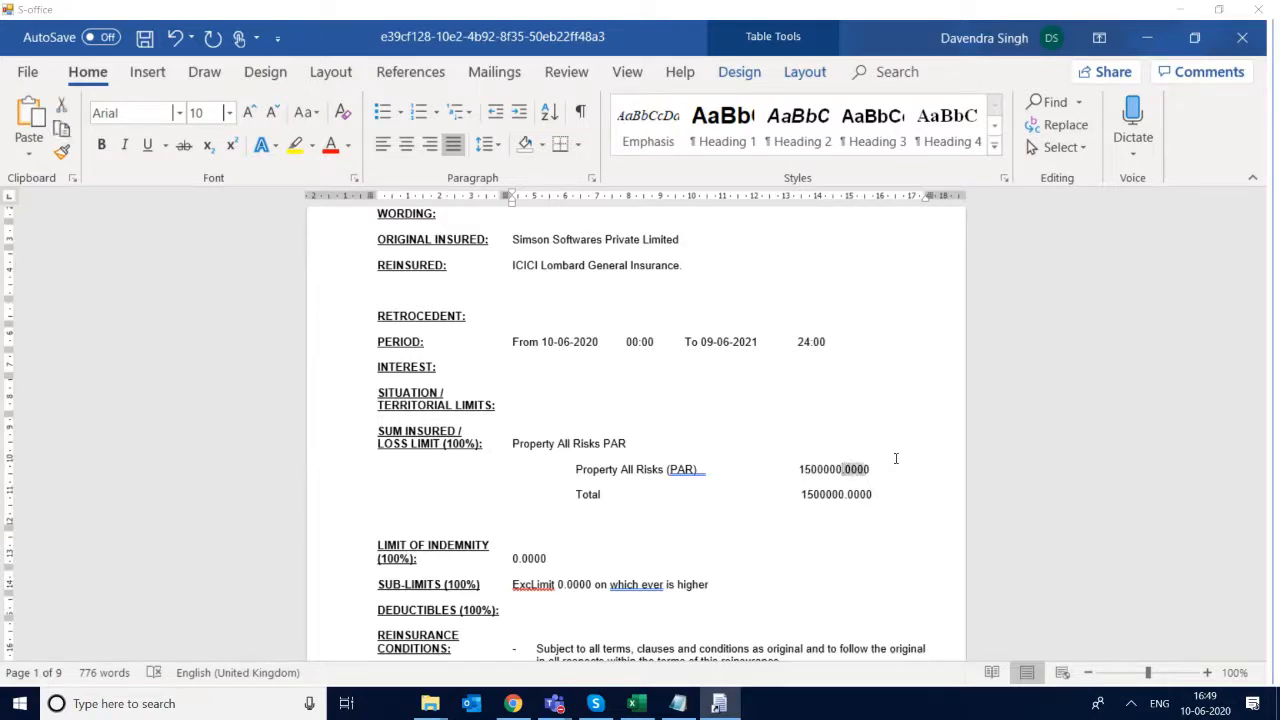
{"action": "key", "text": "Delete"}
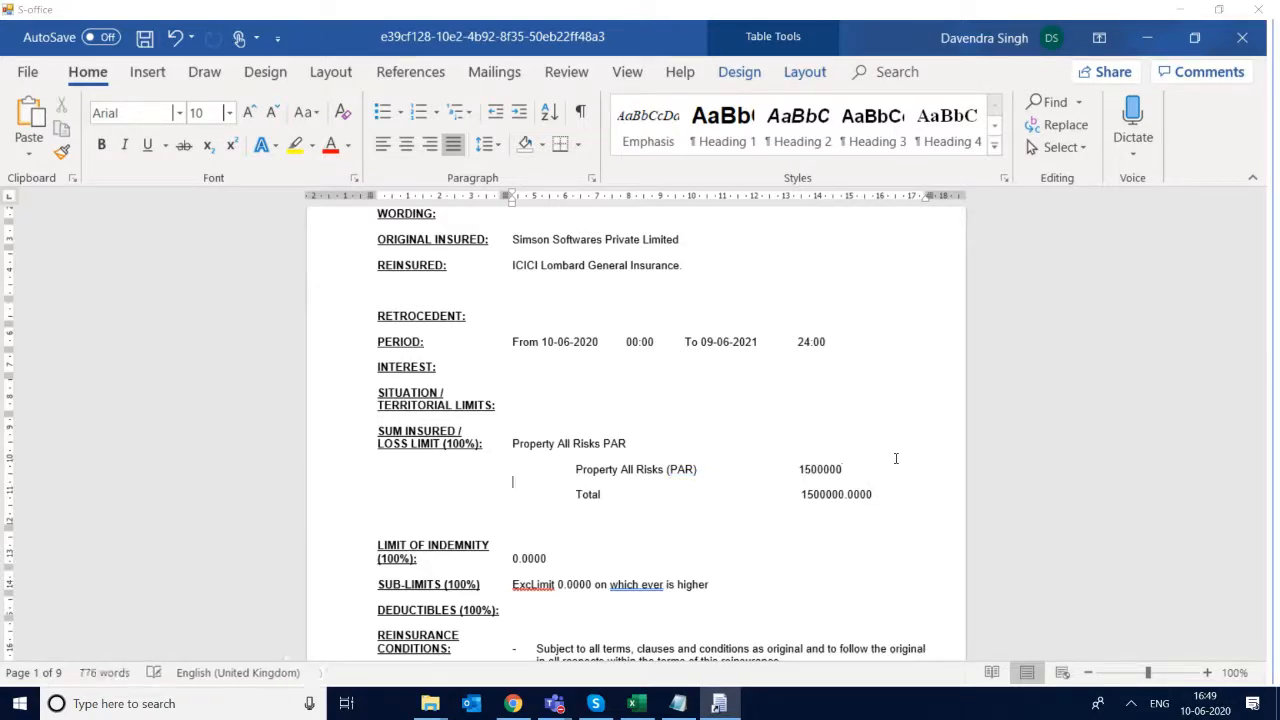
{"action": "key", "text": "shift+Right"}
{"action": "key", "text": "shift+Right"}
{"action": "key", "text": "shift+Right"}
{"action": "key", "text": "shift+Right"}
{"action": "key", "text": "shift+Right"}
{"action": "key", "text": "Delete"}
- Make the Total label and its amount bold in the sum insured section
{"action": "key", "text": "shift+Left"}
{"action": "key", "text": "shift+Left"}
{"action": "key", "text": "shift+Left"}
{"action": "key", "text": "shift+Left"}
{"action": "key", "text": "shift+Left"}
{"action": "key", "text": "shift+Left"}
{"action": "key", "text": "shift+Left"}
{"action": "key", "text": "shift+Left"}
{"action": "key", "text": "shift+Left"}
{"action": "key", "text": "shift+Left"}
{"action": "key", "text": "shift+Left"}
{"action": "key", "text": "shift+Left"}
{"action": "key", "text": "shift+Left"}
{"action": "key", "text": "shift+Left"}
{"action": "key", "text": "shift+Left"}
{"action": "key", "text": "shift+Left"}
{"action": "key", "text": "shift+Left"}
{"action": "key", "text": "shift+Left"}
{"action": "key", "text": "shift+Left"}
{"action": "key", "text": "shift+Left"}
{"action": "key", "text": "shift+Left"}
{"action": "key", "text": "shift+Left"}
{"action": "key", "text": "shift+Left"}
{"action": "key", "text": "shift+Left"}
{"action": "key", "text": "shift+Left"}
{"action": "key", "text": "shift+Left"}
{"action": "key", "text": "shift+Left"}
{"action": "key", "text": "shift+Left"}
{"action": "key", "text": "shift+Left"}
{"action": "key", "text": "shift+Left"}
{"action": "key", "text": "shift+Left"}
{"action": "key", "text": "shift+Left"}
{"action": "key", "text": "shift+Left"}
{"action": "key", "text": "shift+Left"}
{"action": "key", "text": "shift+Left"}
{"action": "key", "text": "shift+Left"}
{"action": "key", "text": "shift+Left"}
{"action": "key", "text": "shift+Left"}
{"action": "key", "text": "shift+Left"}
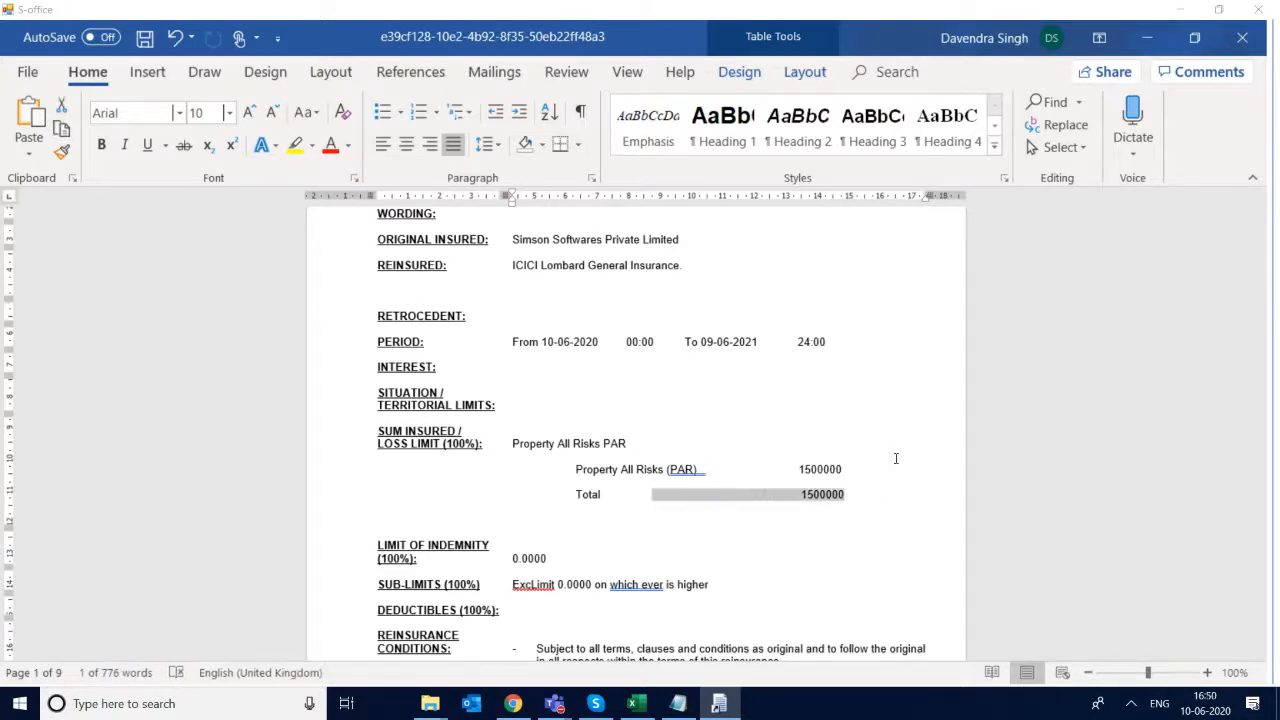
{"action": "key", "text": "ctrl+b"}
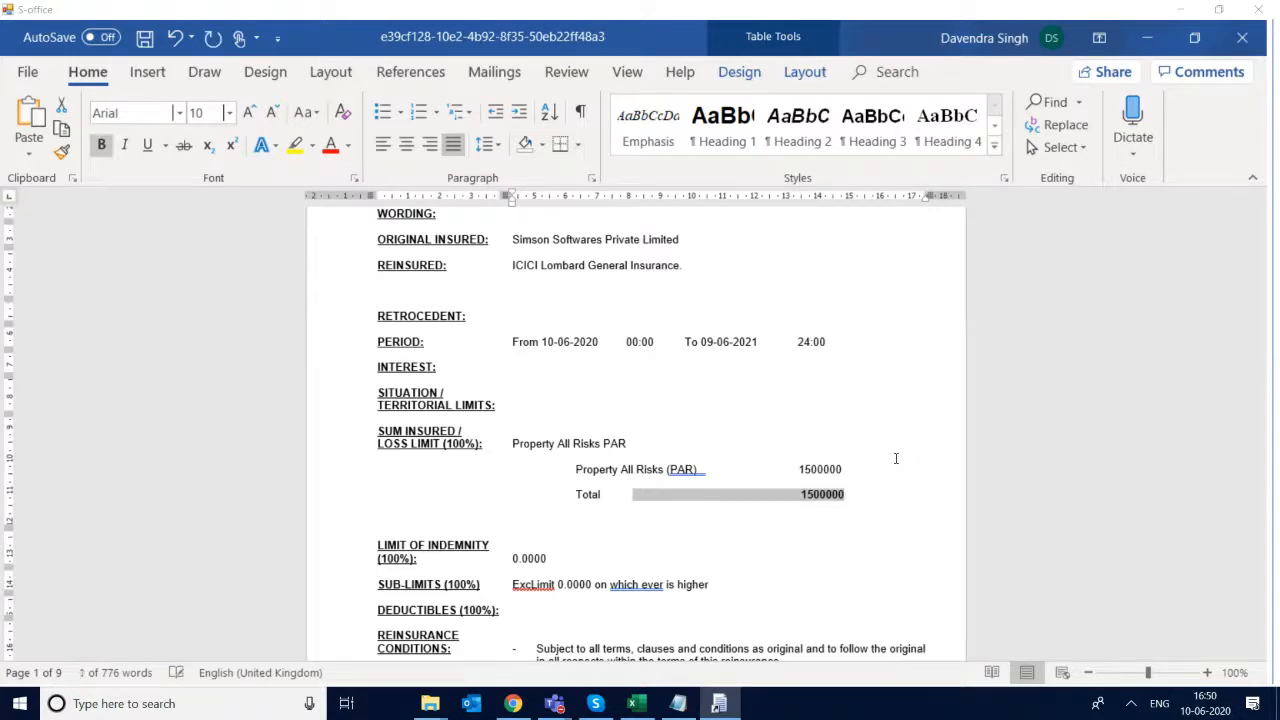
{"action": "key", "text": "shift+Left"}
{"action": "key", "text": "shift+Left"}
{"action": "key", "text": "shift+Left"}
{"action": "key", "text": "shift+Left"}
{"action": "key", "text": "shift+Left"}
{"action": "key", "text": "shift+Left"}
{"action": "key", "text": "shift+Left"}
{"action": "key", "text": "shift+Left"}
{"action": "key", "text": "shift+Left"}
{"action": "key", "text": "shift+Left"}
{"action": "key", "text": "shift+Left"}
{"action": "key", "text": "shift+Left"}
{"action": "key", "text": "shift+Left"}
{"action": "key", "text": "shift+Left"}
{"action": "key", "text": "shift+Left"}
{"action": "key", "text": "shift+Left"}
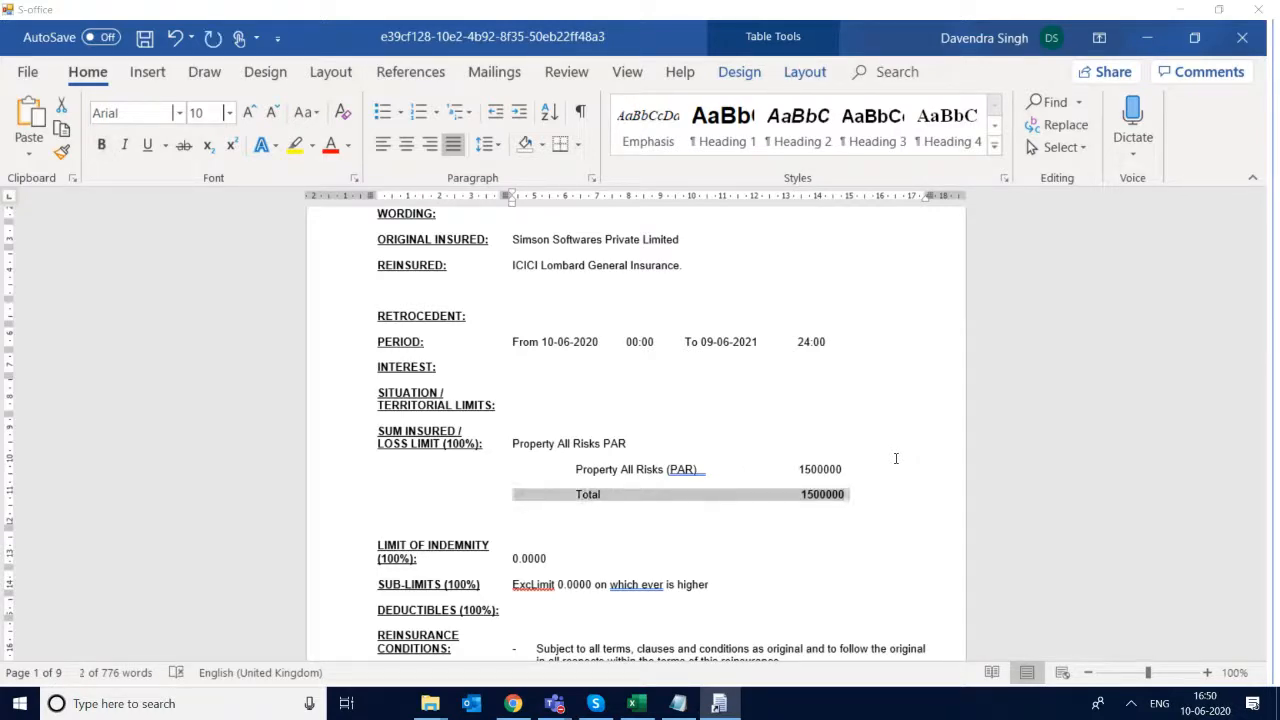
{"action": "key", "text": "ctrl+b"}
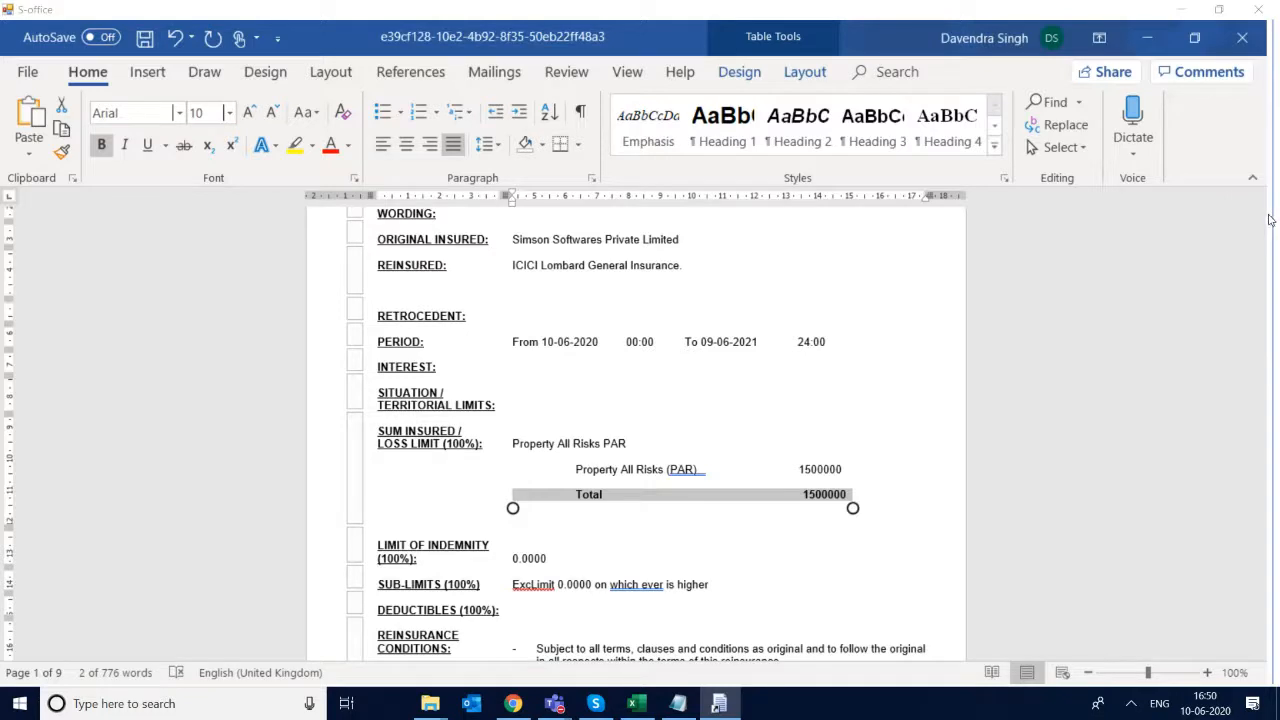
- Fill in the slip's wording as "Test Wording" and the retrocedent as NA
{"action": "left_click_drag", "start_coordinate": [1261, 228], "coordinate": [1261, 212]}
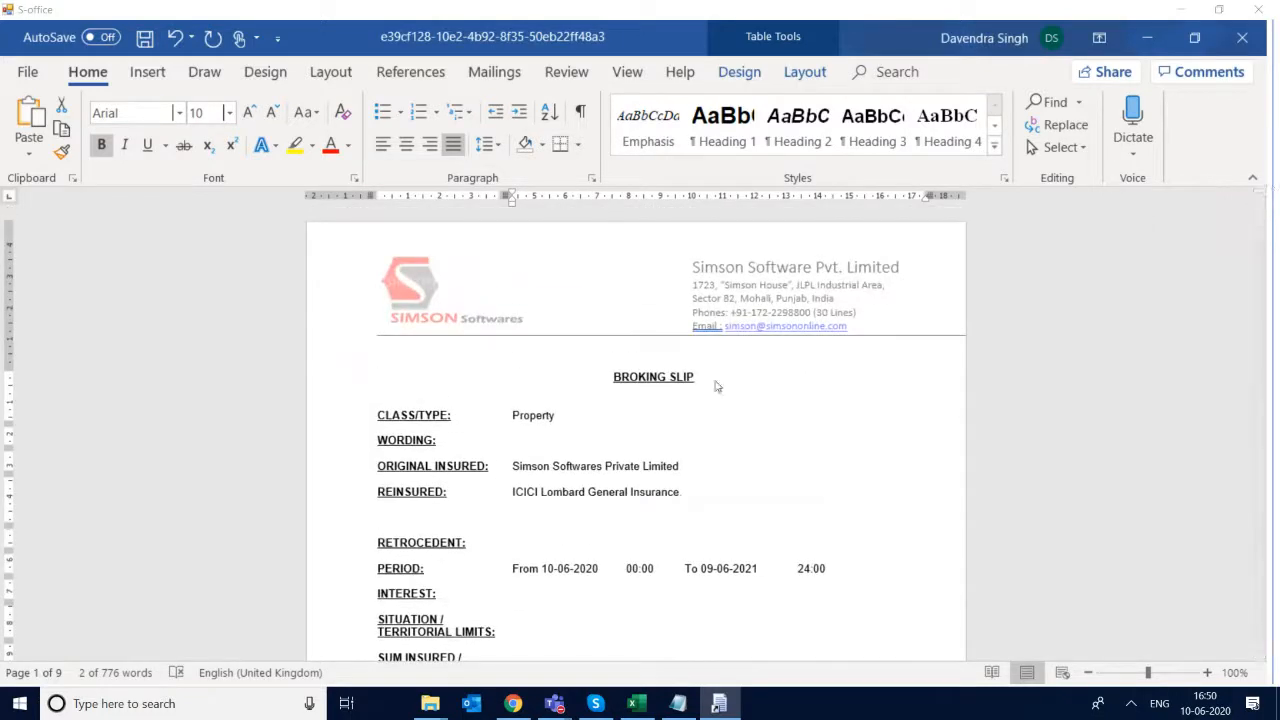
{"action": "left_click", "coordinate": [536, 437]}
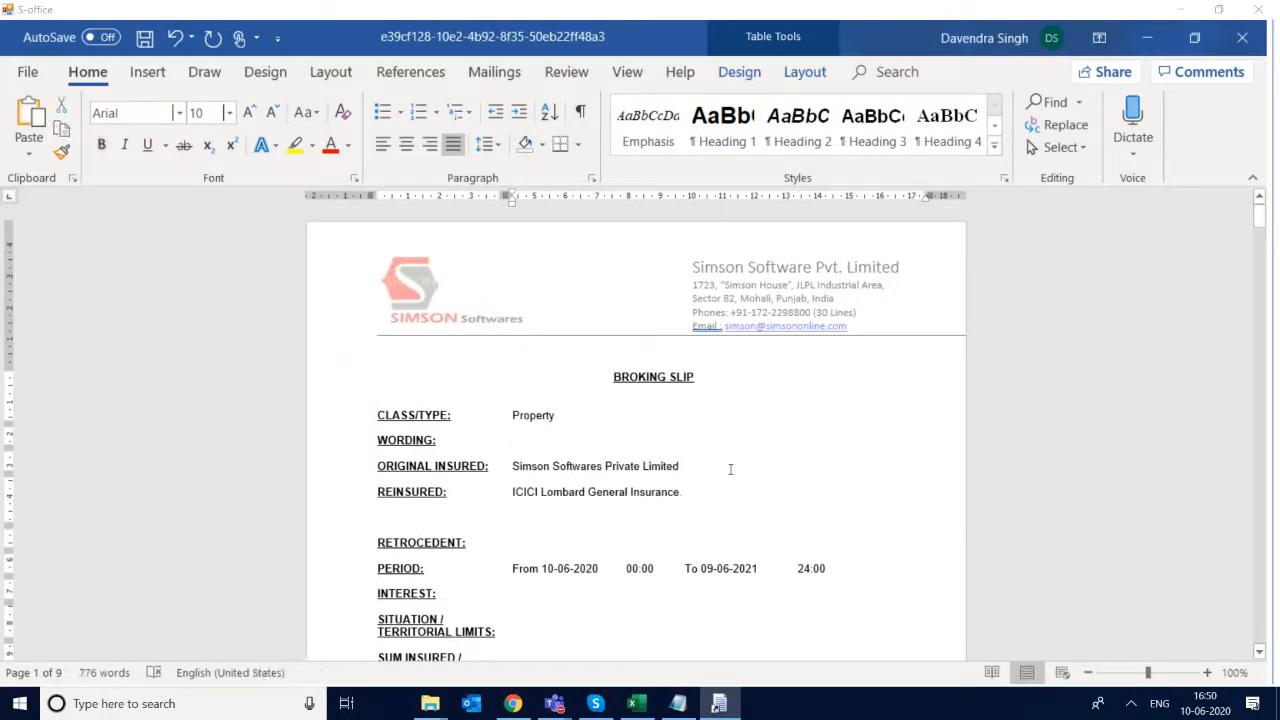
{"action": "type", "text": "Test Wor"}
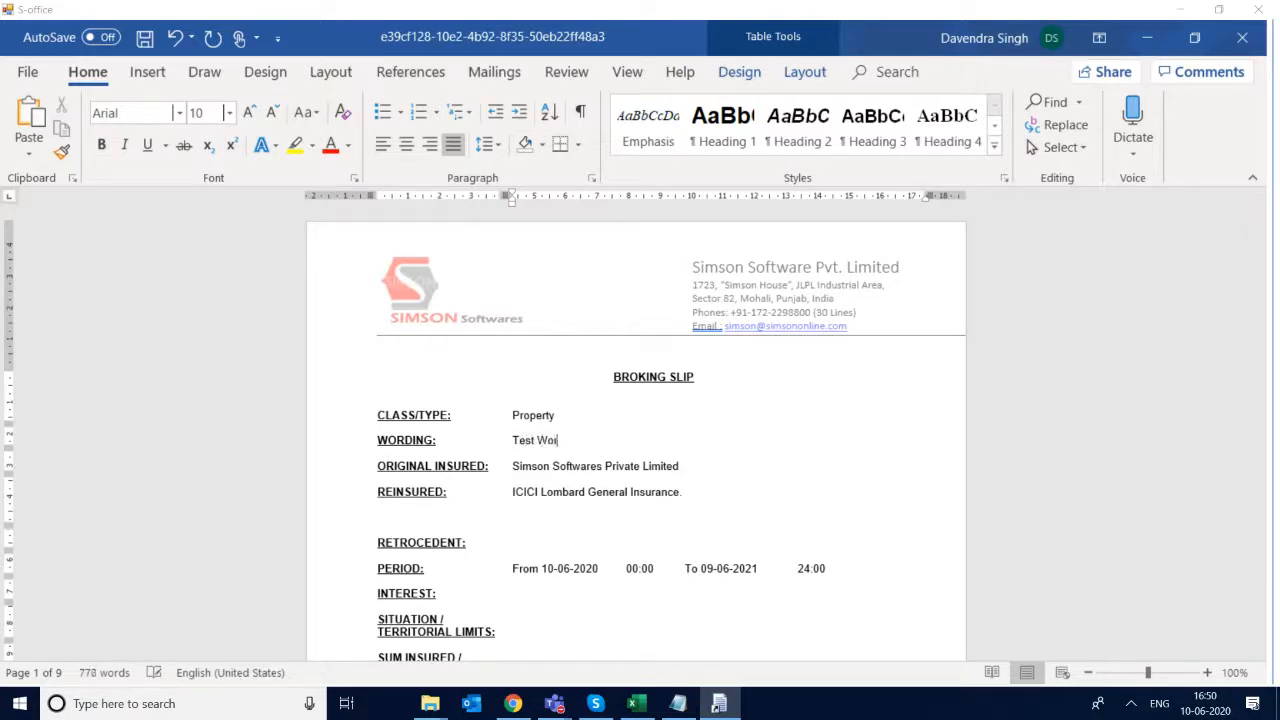
{"action": "type", "text": "ding"}
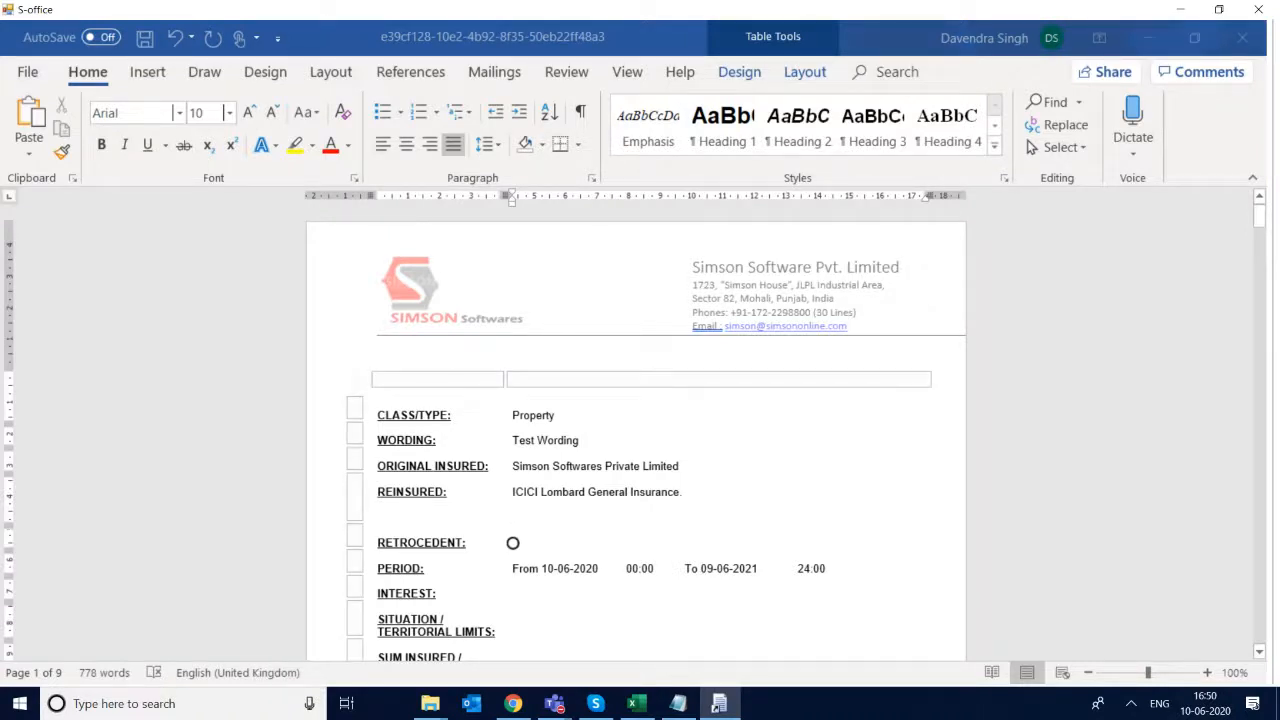
{"action": "left_click", "coordinate": [726, 540]}
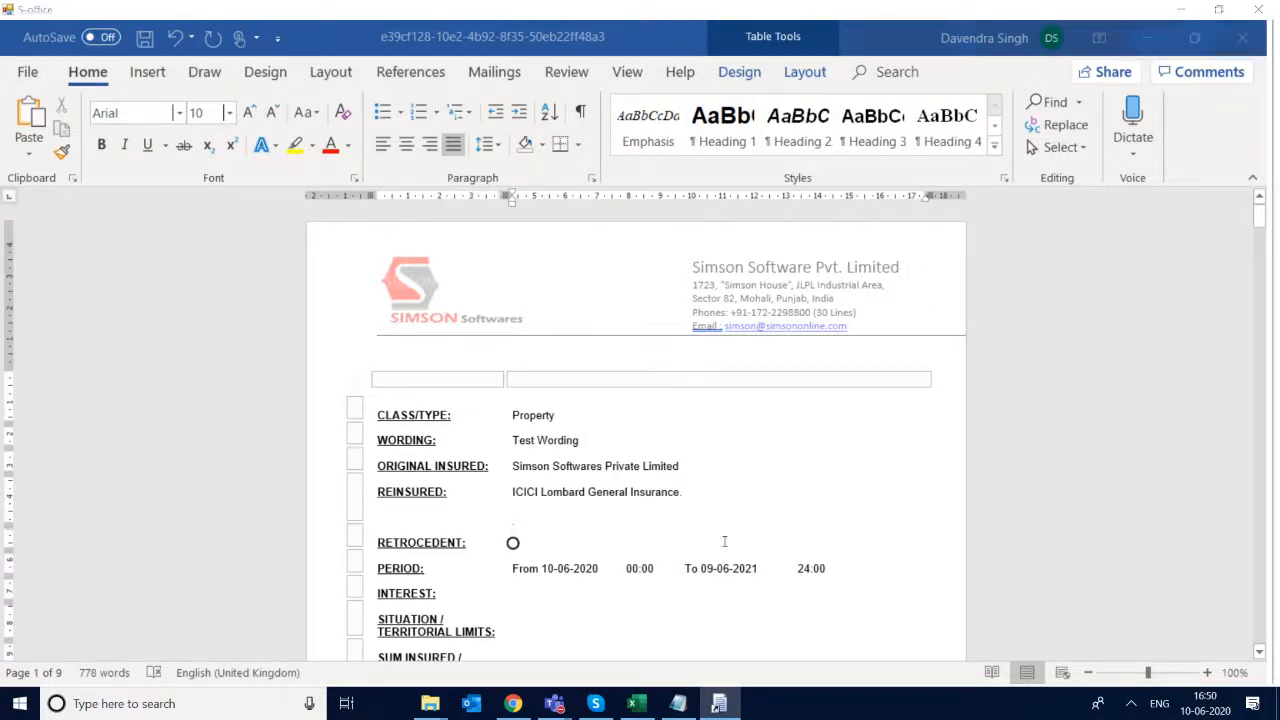
{"action": "type", "text": "NA"}
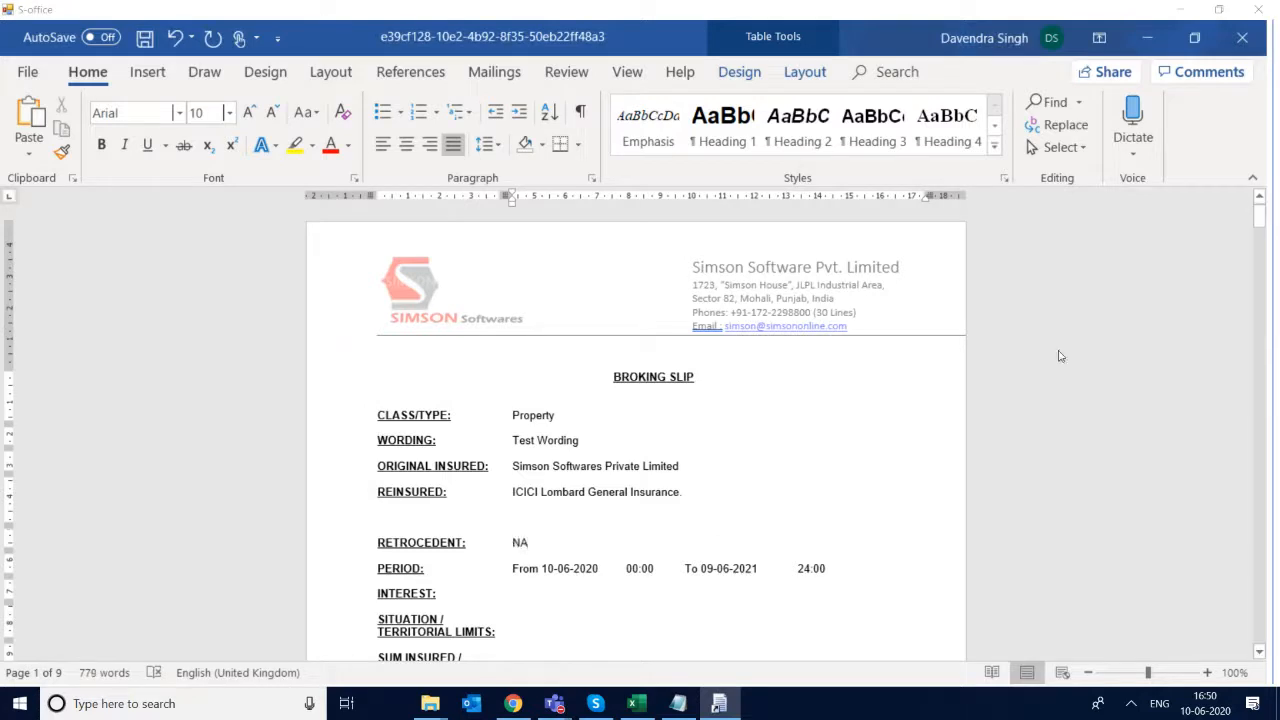
- Review the rest of the broking slip, from the premium and risk description through the order hereon, signing provisions and written lines
{"action": "left_click_drag", "start_coordinate": [1261, 225], "coordinate": [1267, 283]}
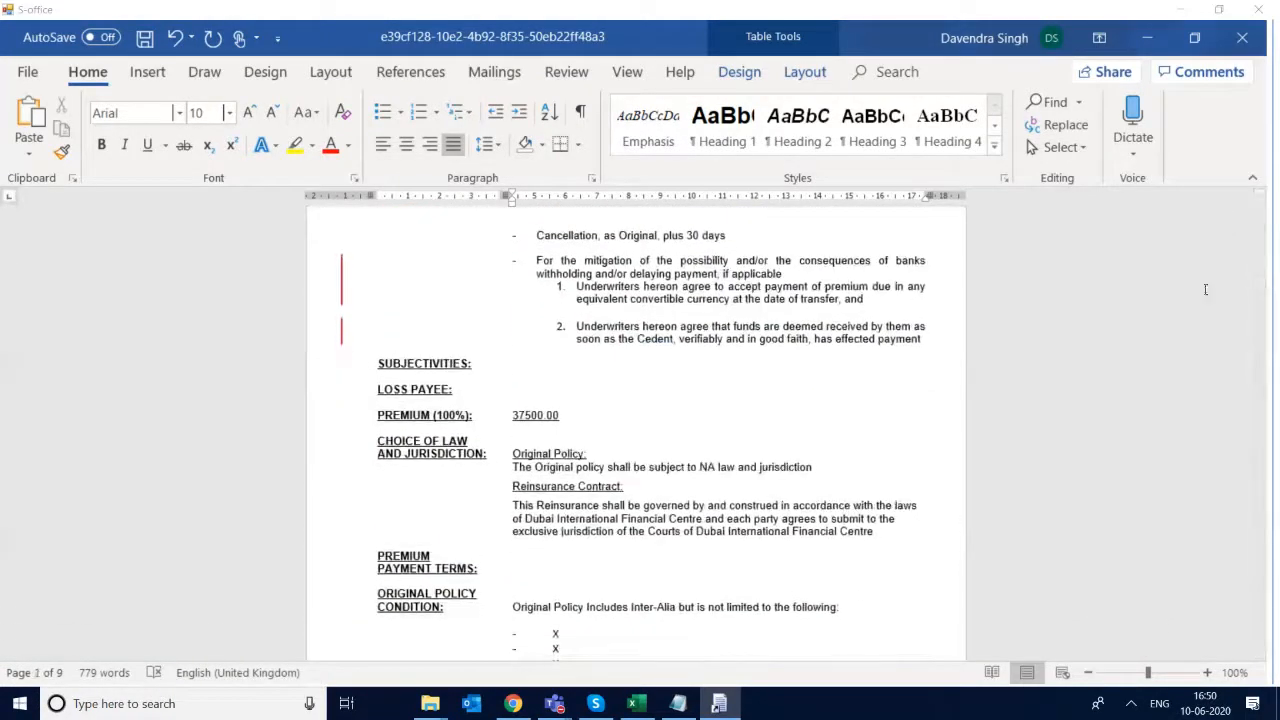
{"action": "left_click", "coordinate": [518, 405]}
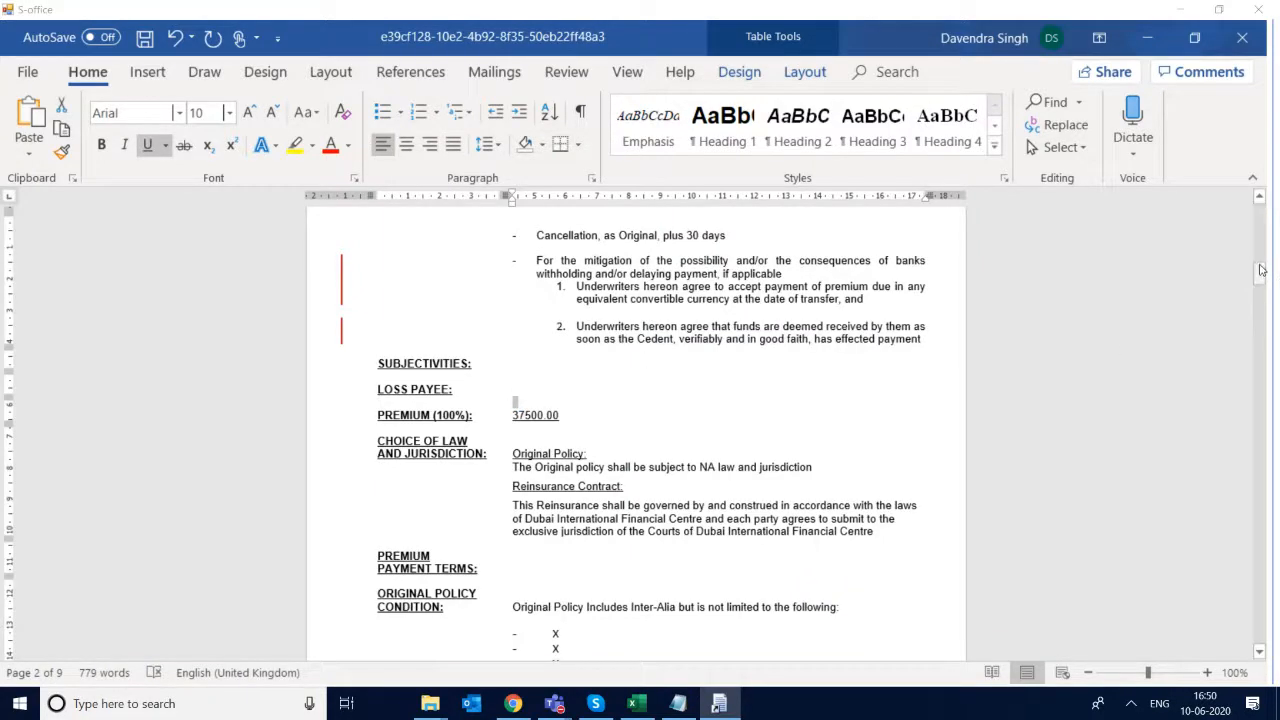
{"action": "left_click_drag", "start_coordinate": [1262, 276], "coordinate": [1262, 306]}
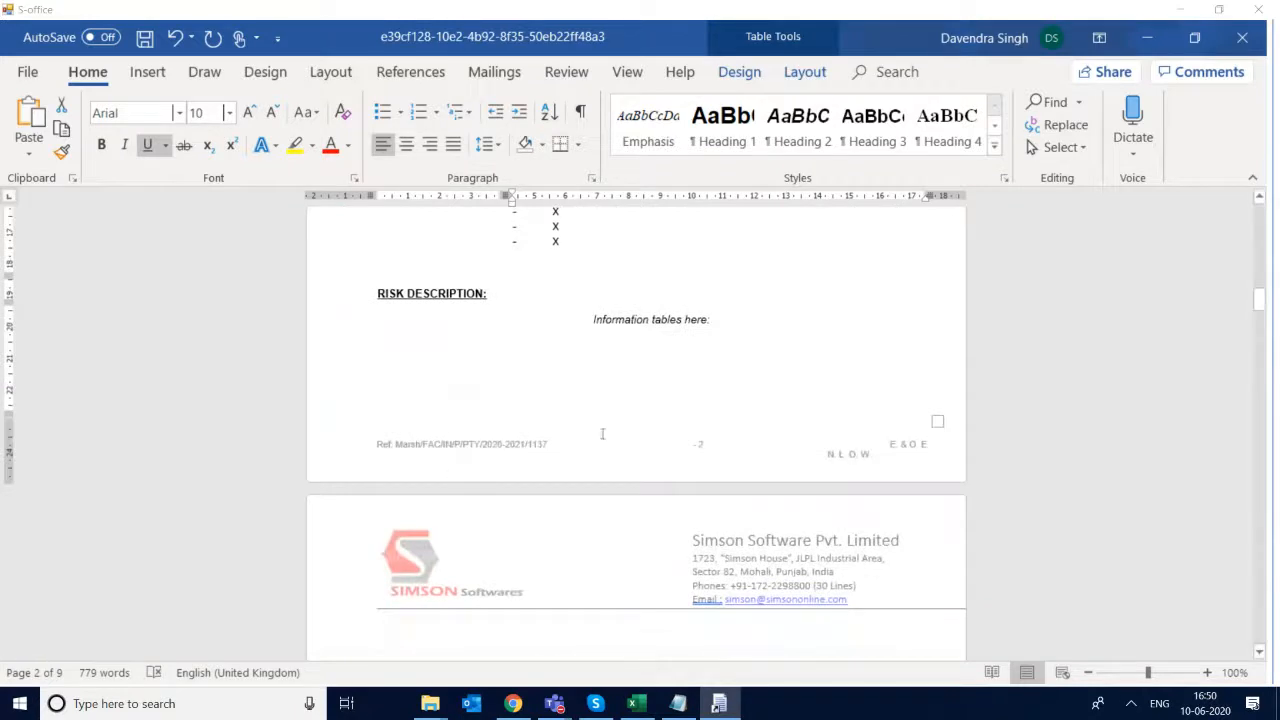
{"action": "left_click", "coordinate": [783, 398]}
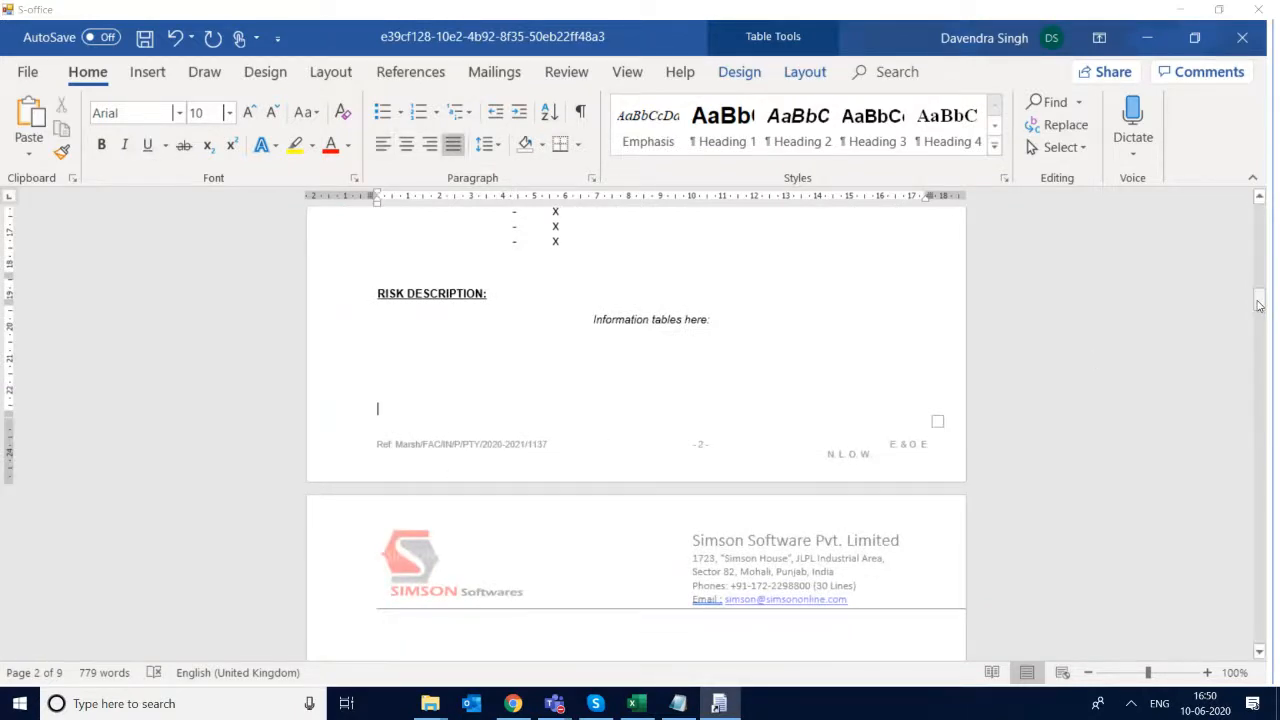
{"action": "left_click_drag", "start_coordinate": [1262, 317], "coordinate": [1271, 334]}
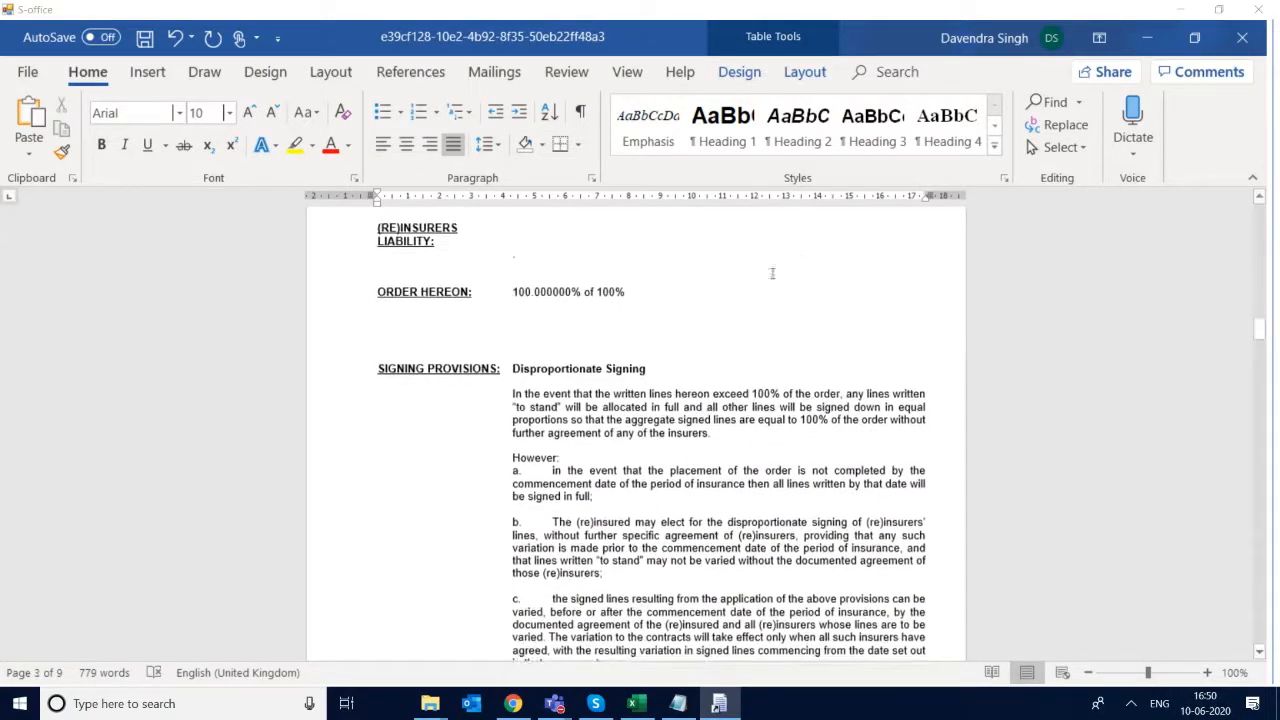
{"action": "double_click", "coordinate": [554, 295]}
{"action": "left_click", "coordinate": [713, 295]}
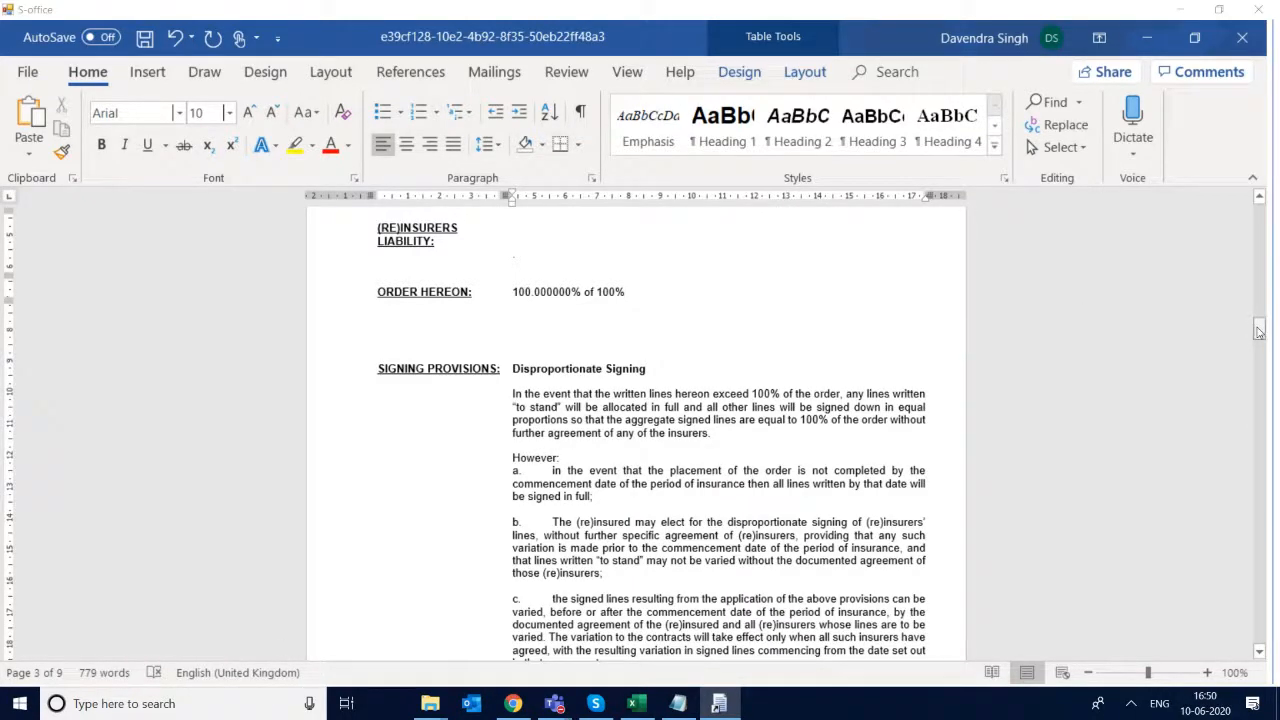
{"action": "left_click_drag", "start_coordinate": [1260, 331], "coordinate": [1257, 384]}
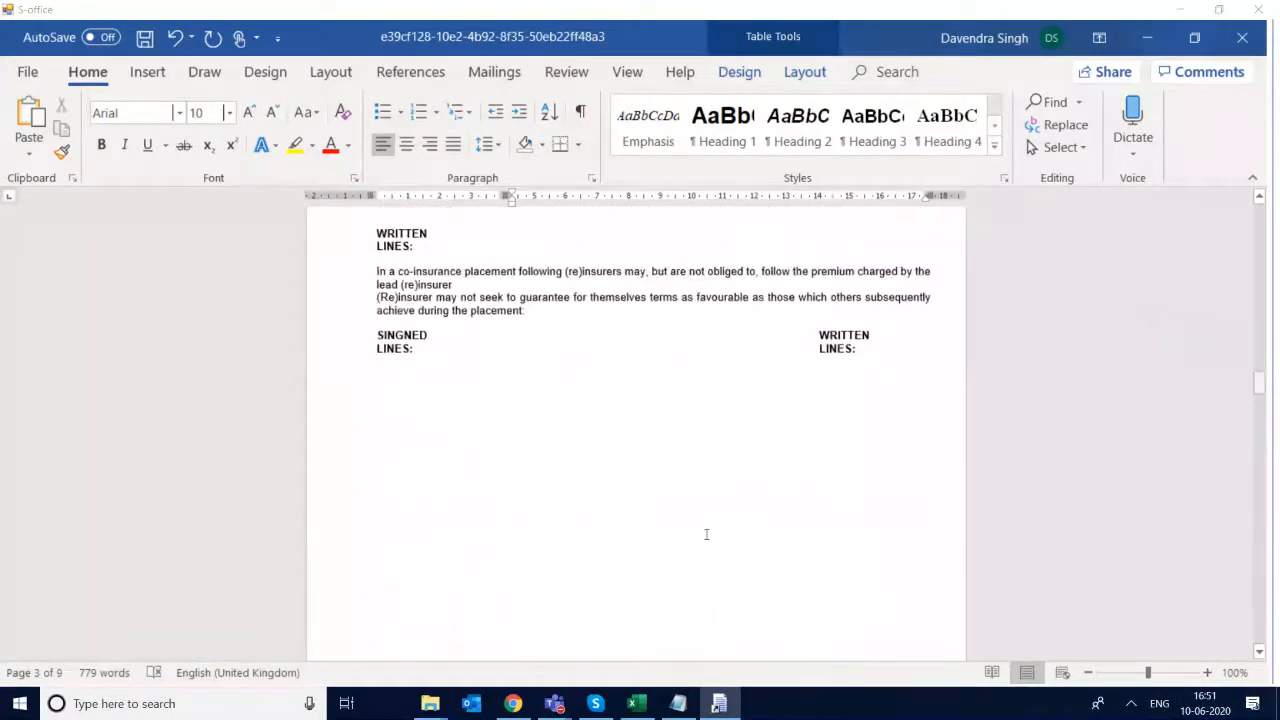
- Save the edited broking slip document
{"action": "left_click", "coordinate": [702, 568]}
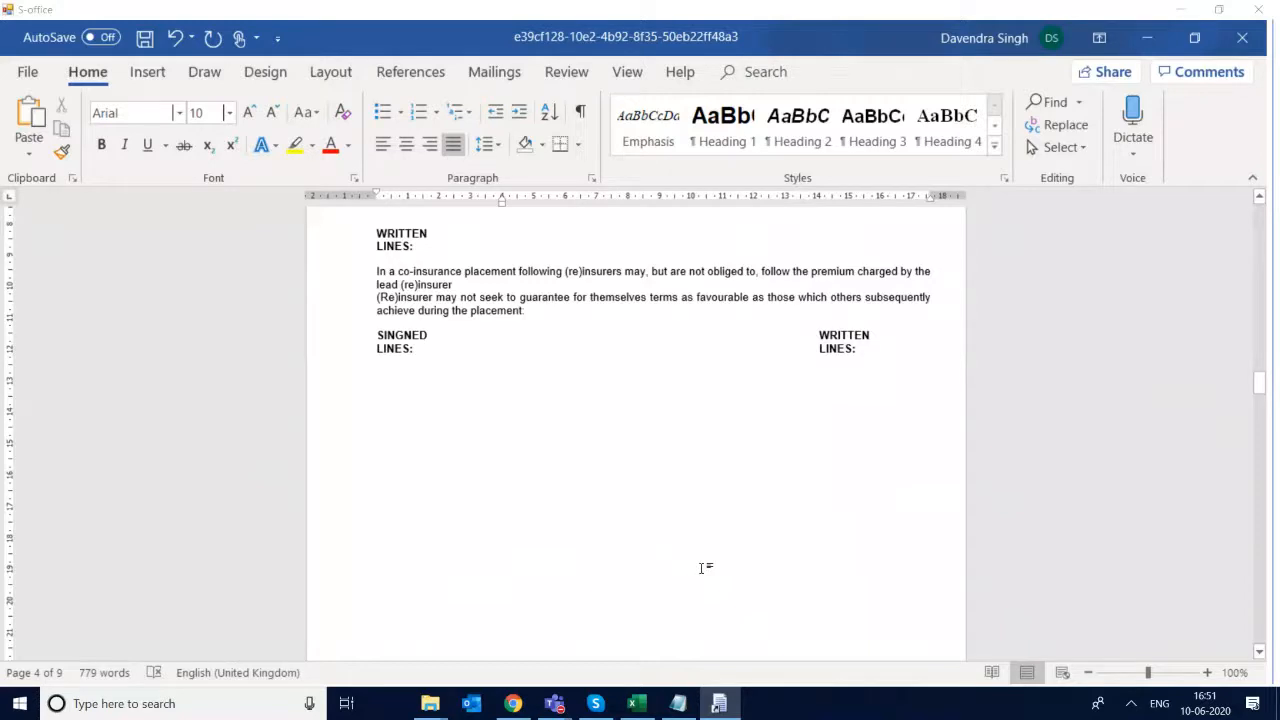
{"action": "key", "text": "ctrl+s"}
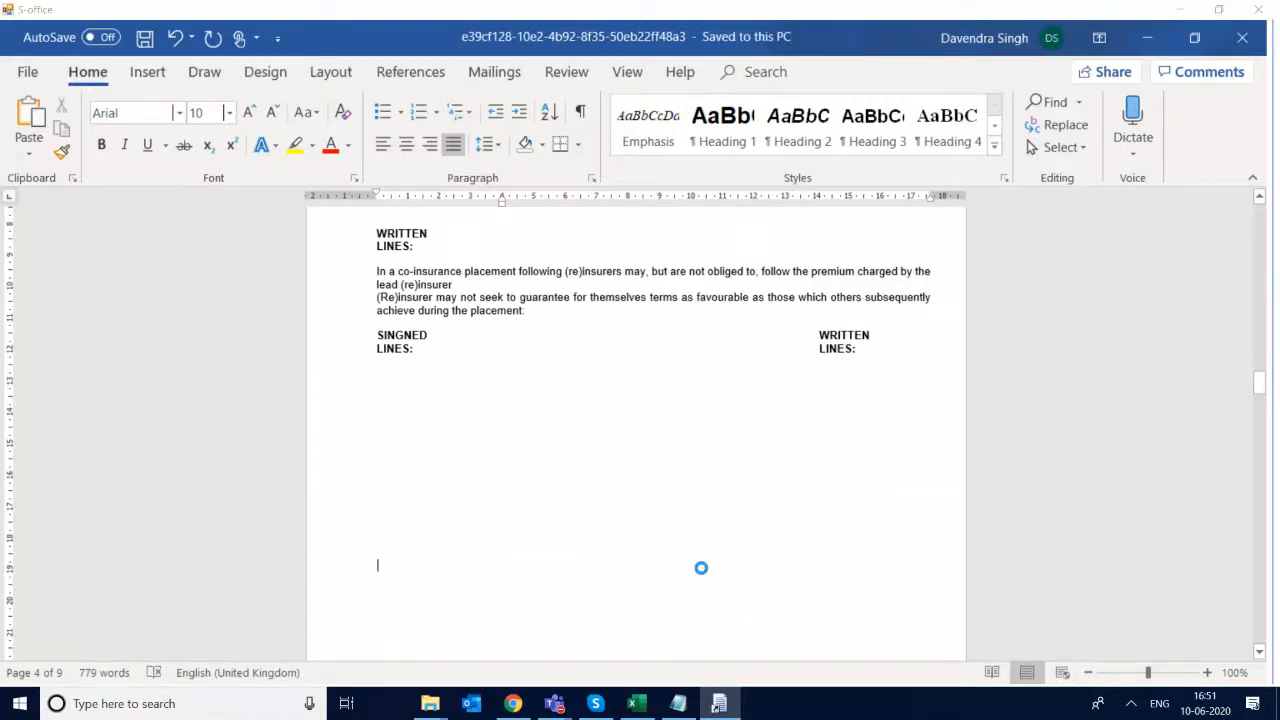
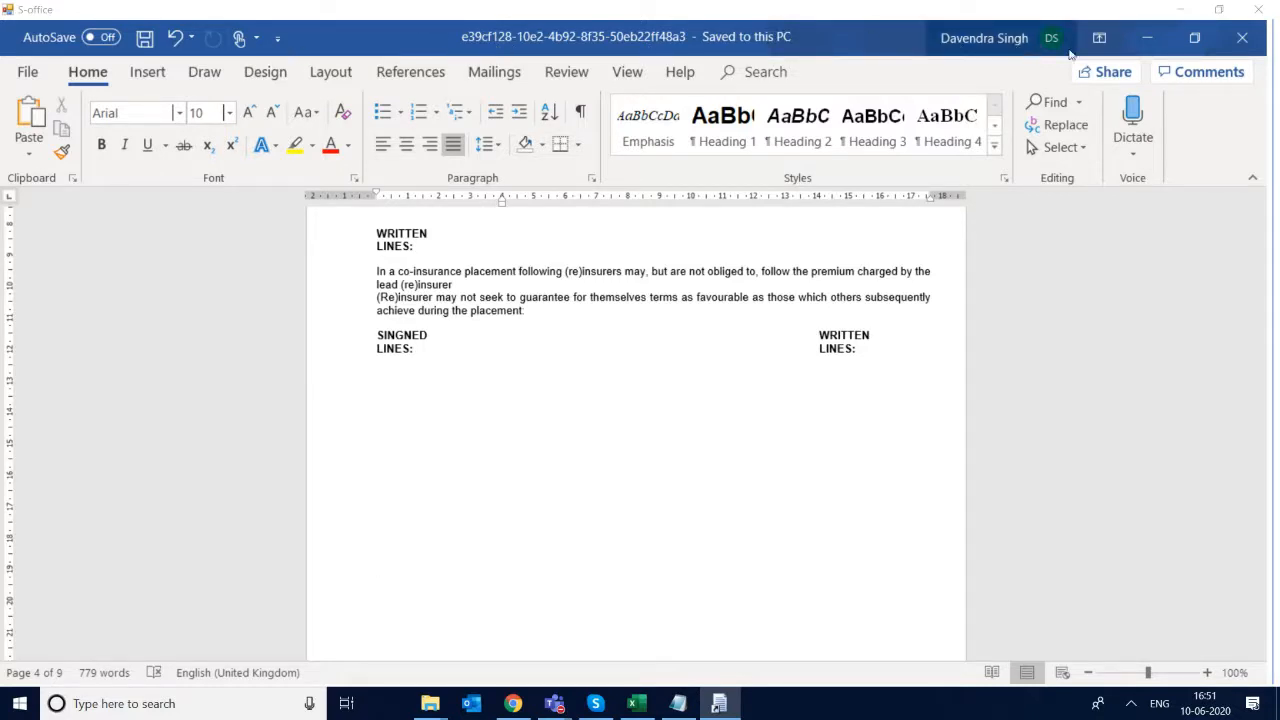
- Close the slip document and load enquiry 1137 for creating or editing its broker slip
{"action": "left_click", "coordinate": [1255, 9]}
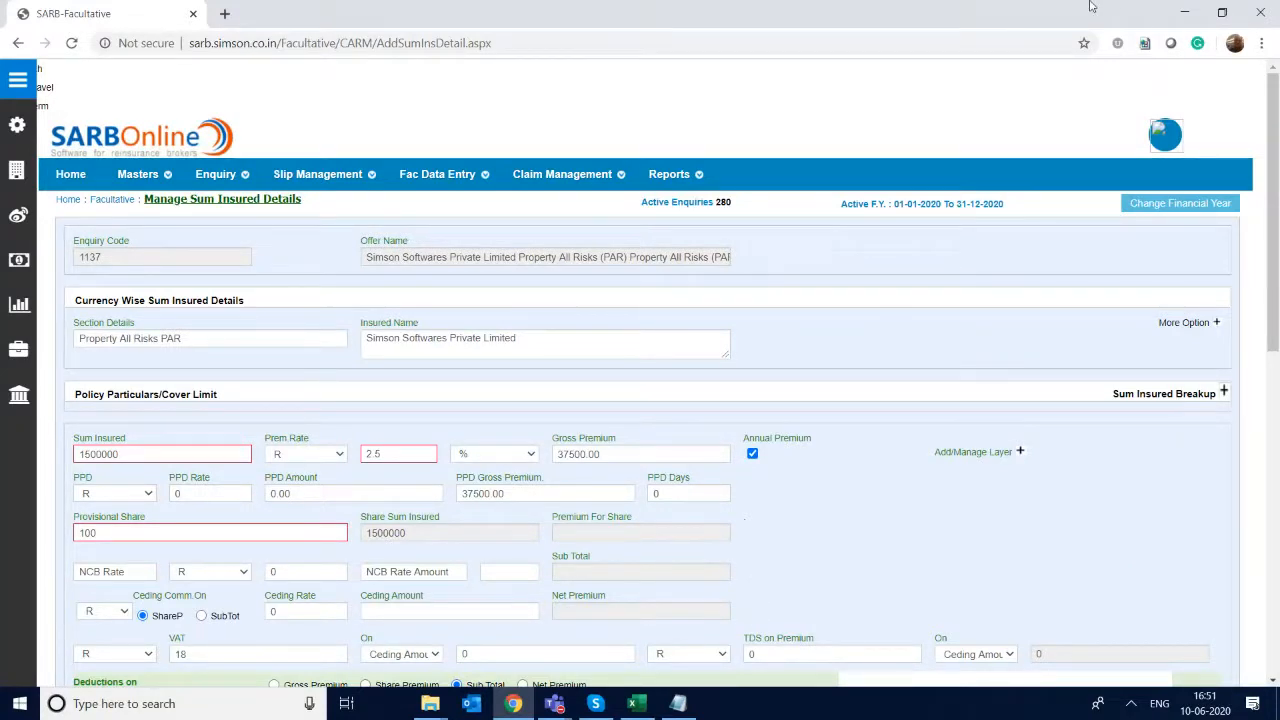
{"action": "mouse_move", "coordinate": [298, 197]}
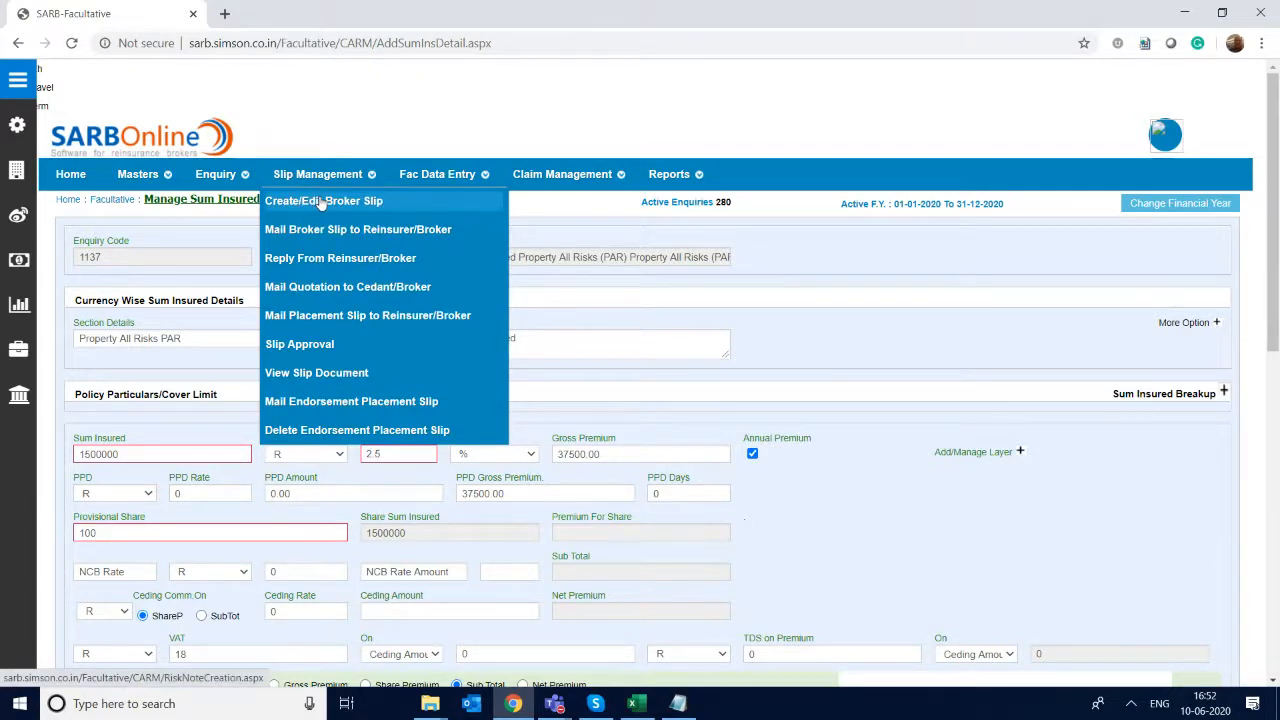
{"action": "left_click", "coordinate": [321, 203]}
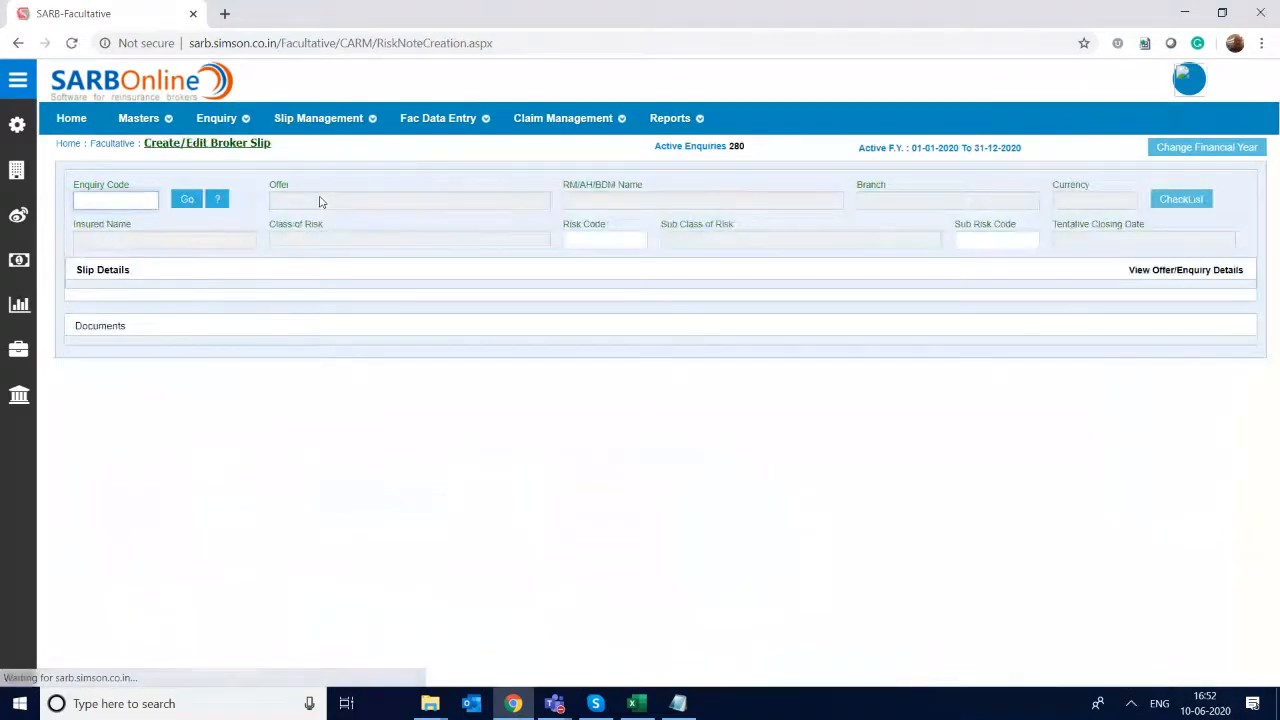
{"action": "type", "text": "1137"}
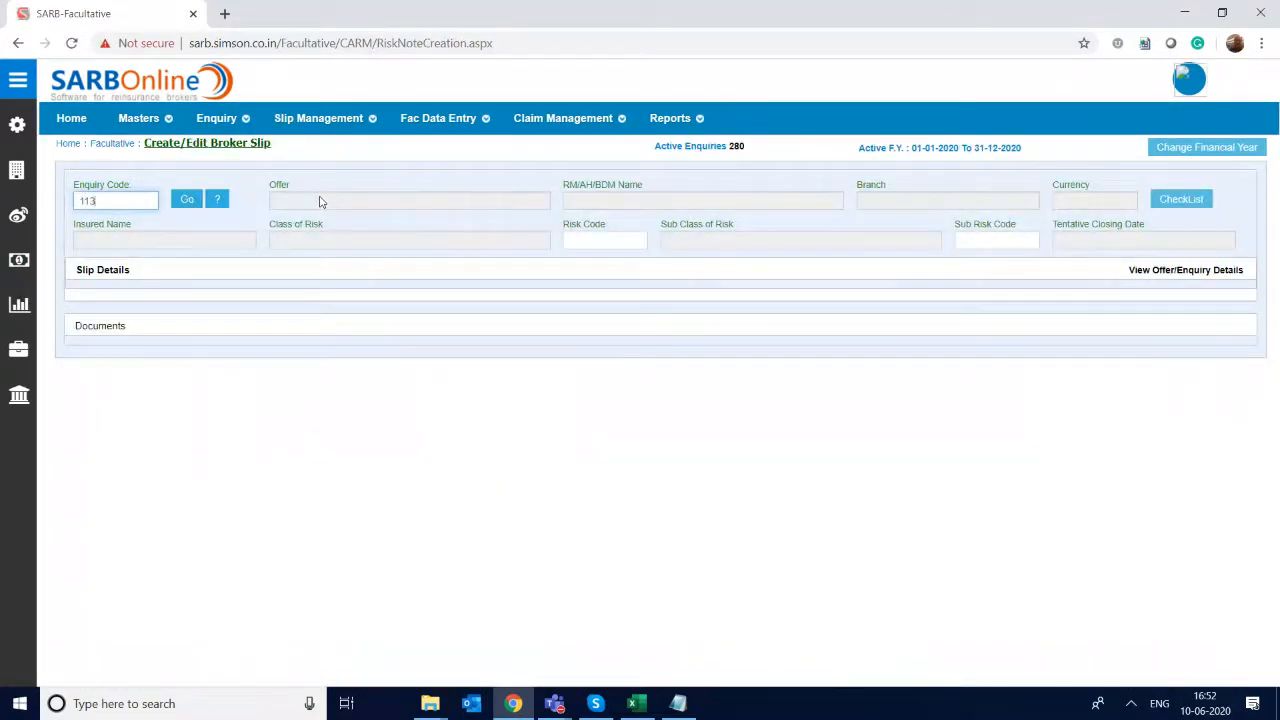
{"action": "key", "text": "Return"}
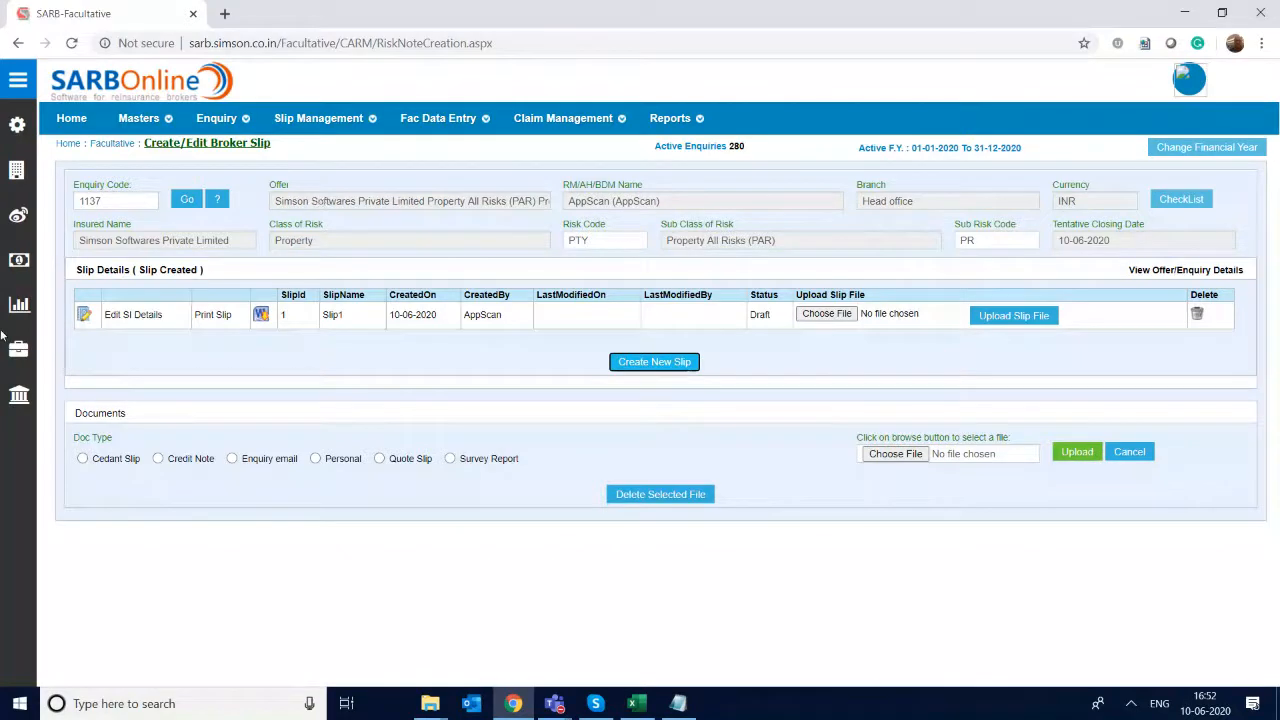
- Open Slip1 of the enquiry for editing and fill in its interest as "Store"
{"action": "left_click", "coordinate": [85, 316]}
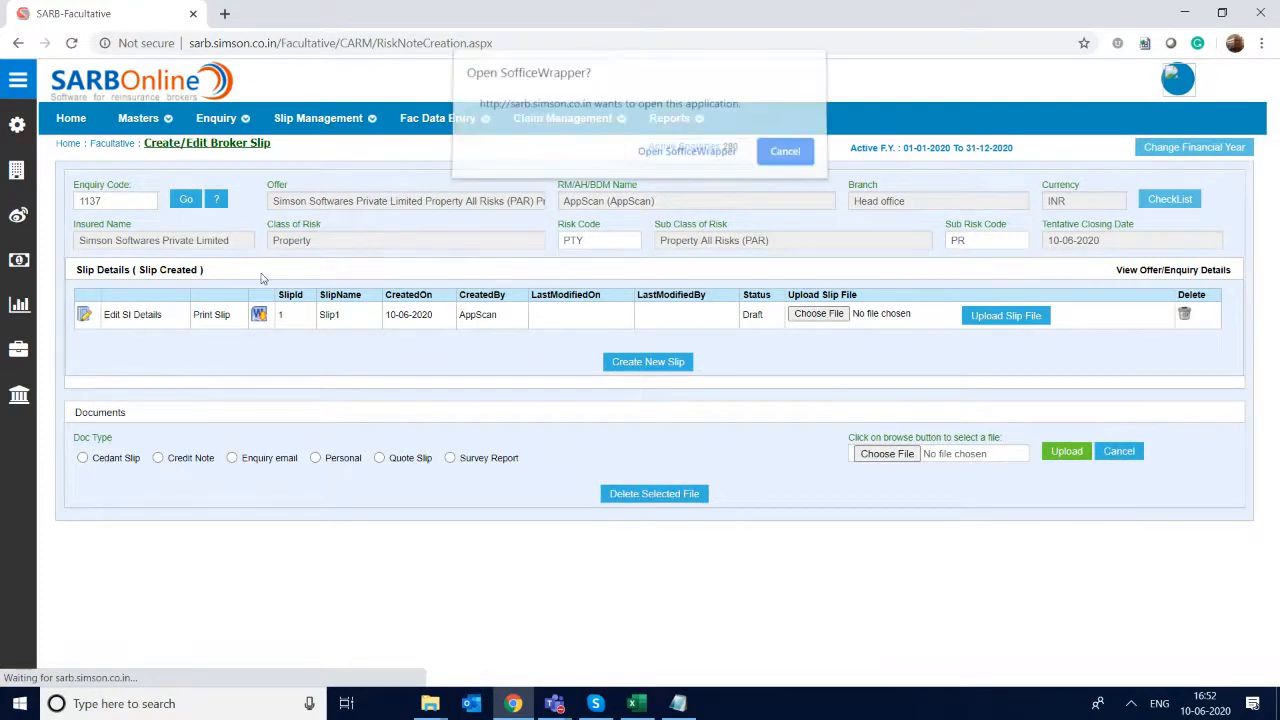
{"action": "left_click", "coordinate": [686, 158]}
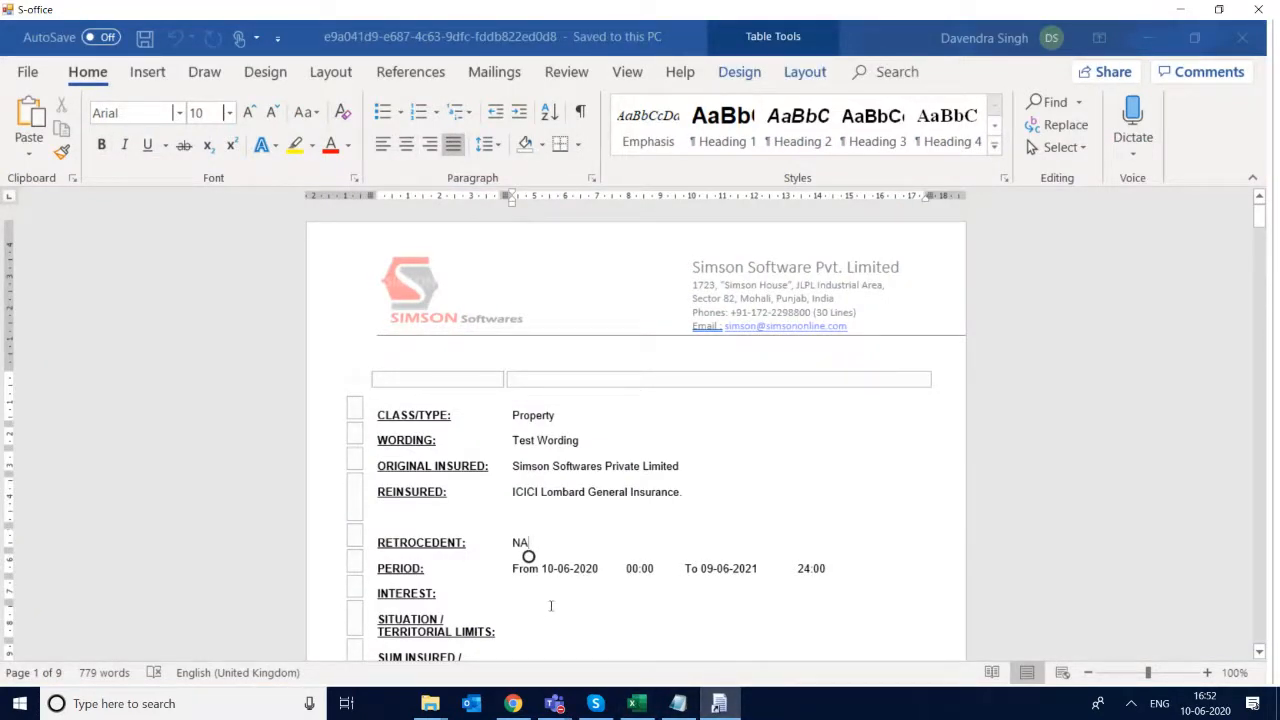
{"action": "left_click", "coordinate": [540, 597]}
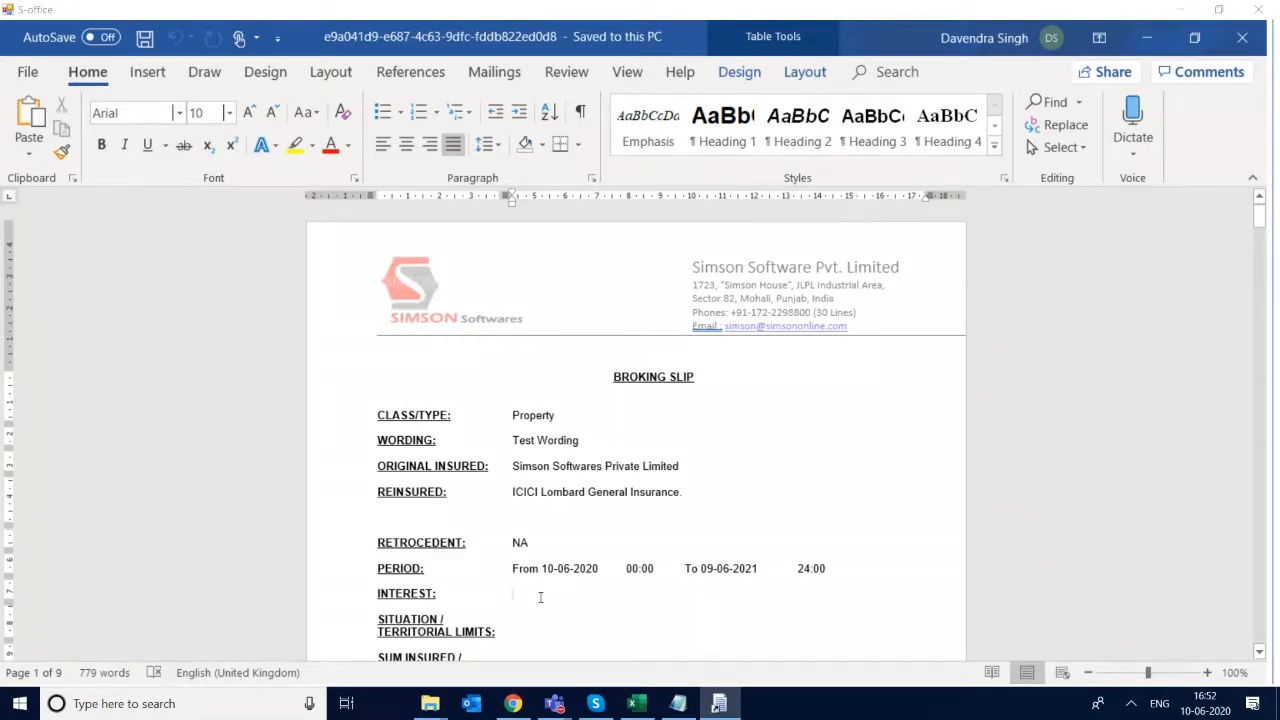
{"action": "type", "text": "Store"}
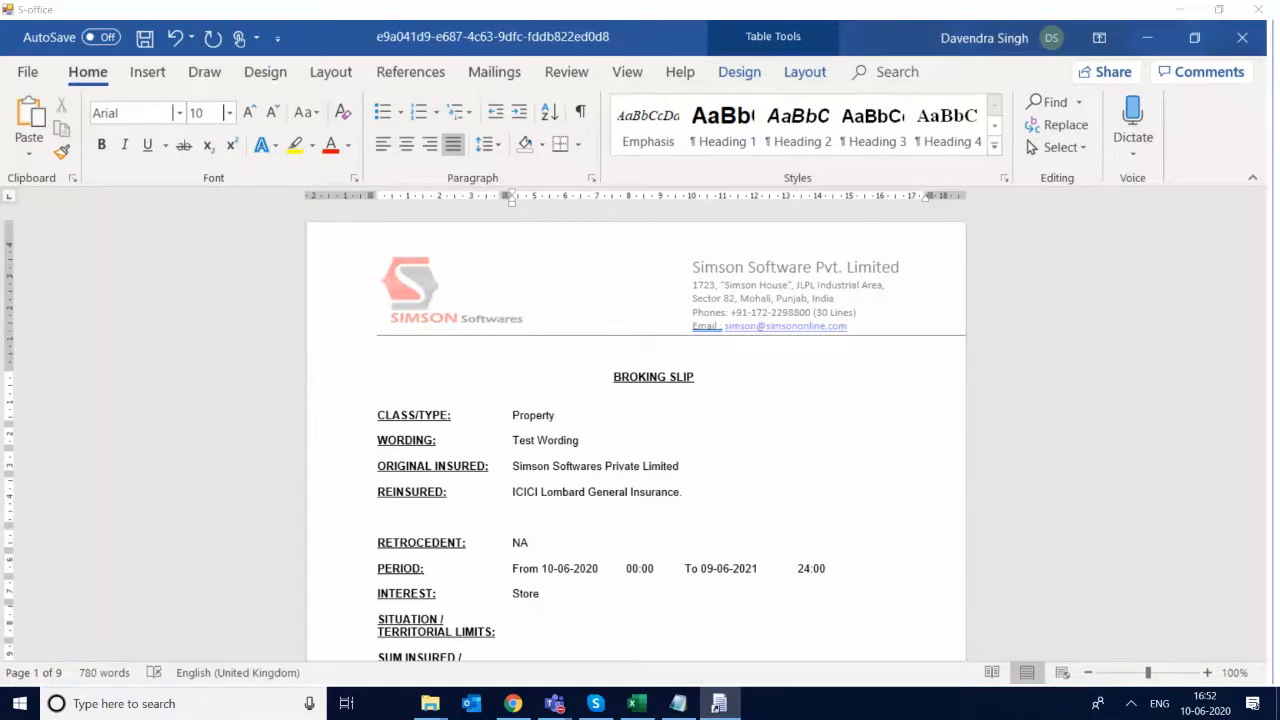
- Fill in the slip's situation / territorial limits as "Indian Jurisdiction Only"
{"action": "left_click", "coordinate": [514, 632]}
{"action": "type", "text": "Indian Jurisdis"}
{"action": "key", "text": "BackSpace"}
{"action": "type", "text": "ctyion"}
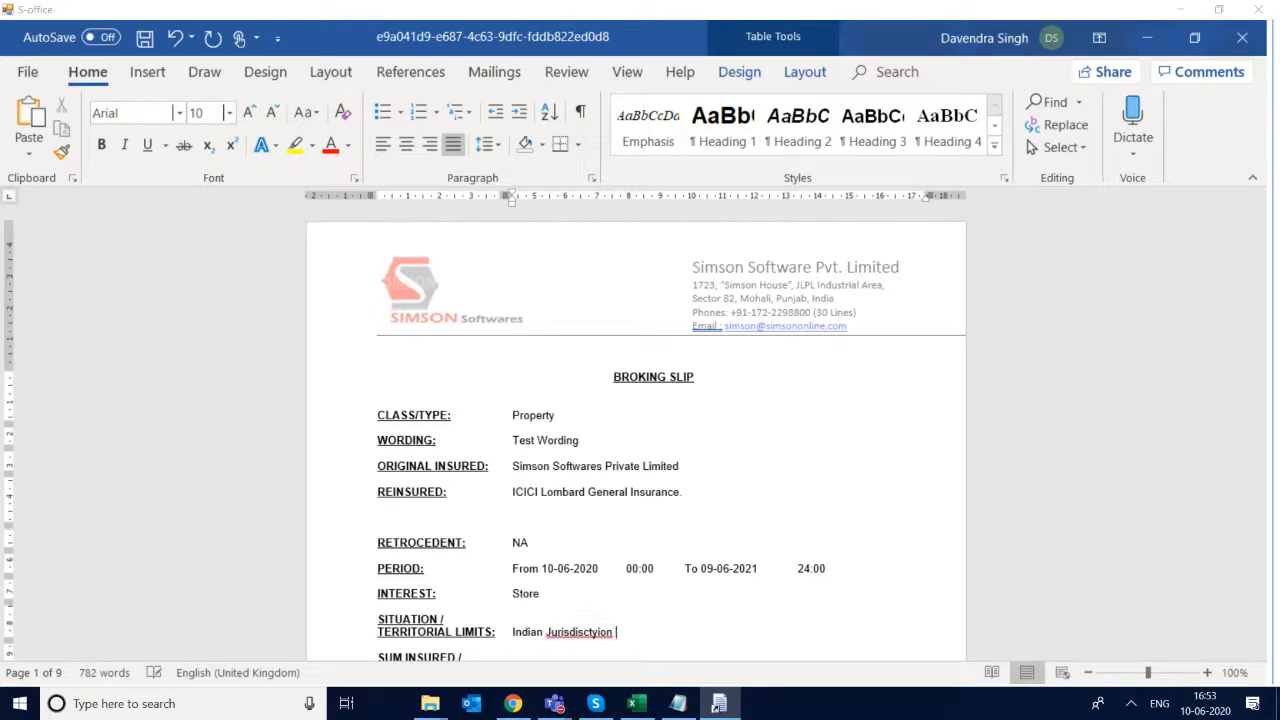
{"action": "key", "text": "BackSpace"}
{"action": "key", "text": "BackSpace"}
{"action": "key", "text": "BackSpace"}
{"action": "key", "text": "BackSpace"}
{"action": "key", "text": "BackSpace"}
{"action": "type", "text": "ion"}
{"action": "right_click", "coordinate": [578, 632]}
{"action": "left_click", "coordinate": [752, 415]}
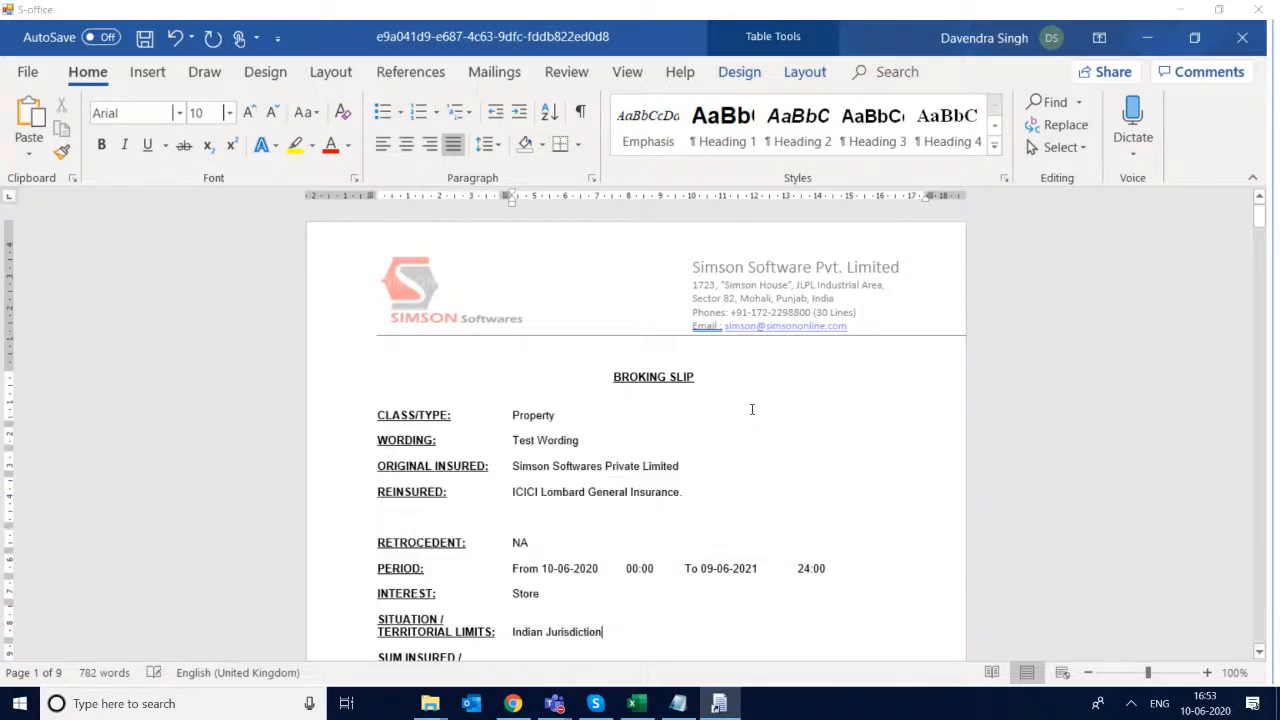
{"action": "type", "text": "Onlu"}
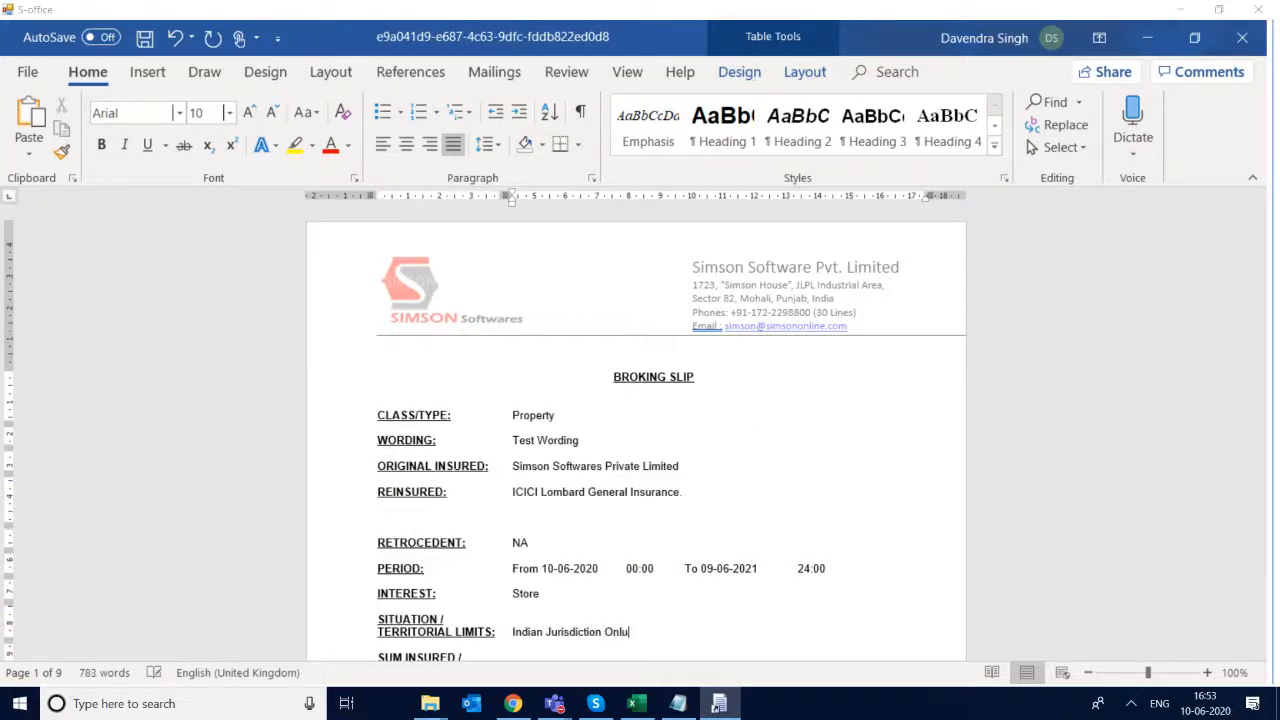
{"action": "key", "text": "BackSpace"}
{"action": "type", "text": "y"}
- Fill in the deductibles as "5% of Sum Insured or INR 100.000 whichever is higher", and save and close the slip document
{"action": "left_click", "coordinate": [1276, 210]}
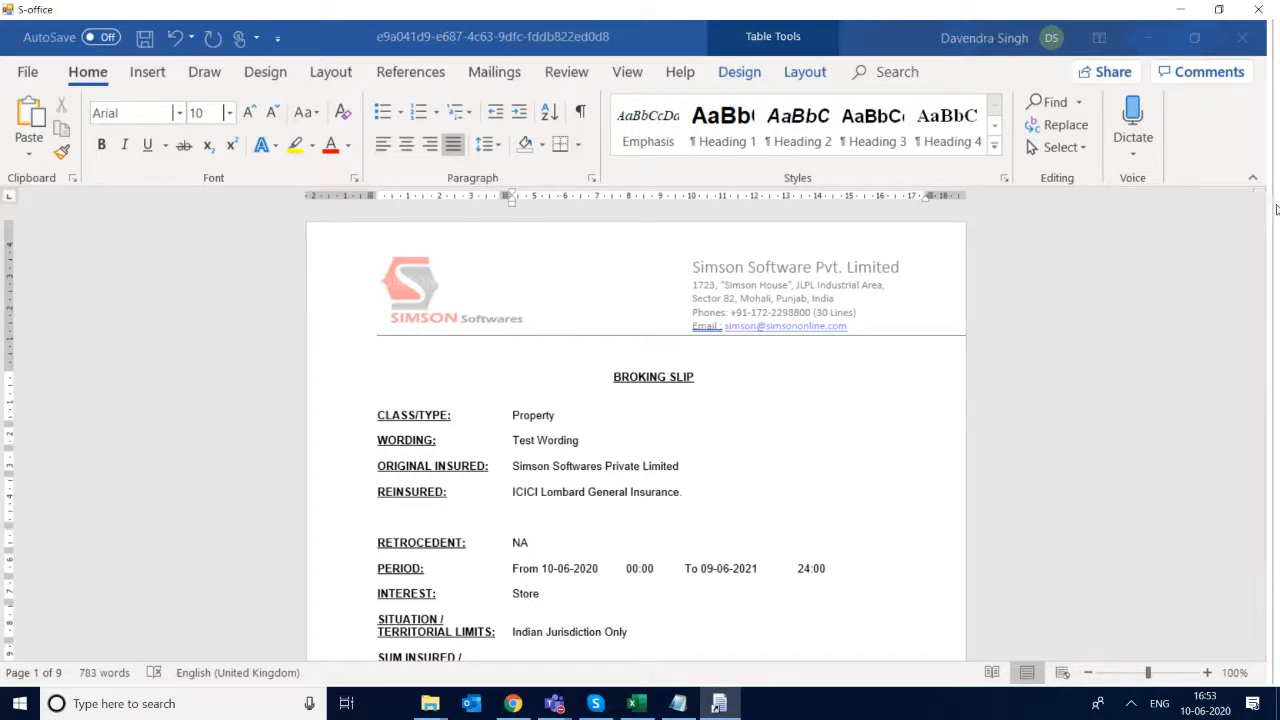
{"action": "left_click_drag", "start_coordinate": [1262, 210], "coordinate": [1267, 242]}
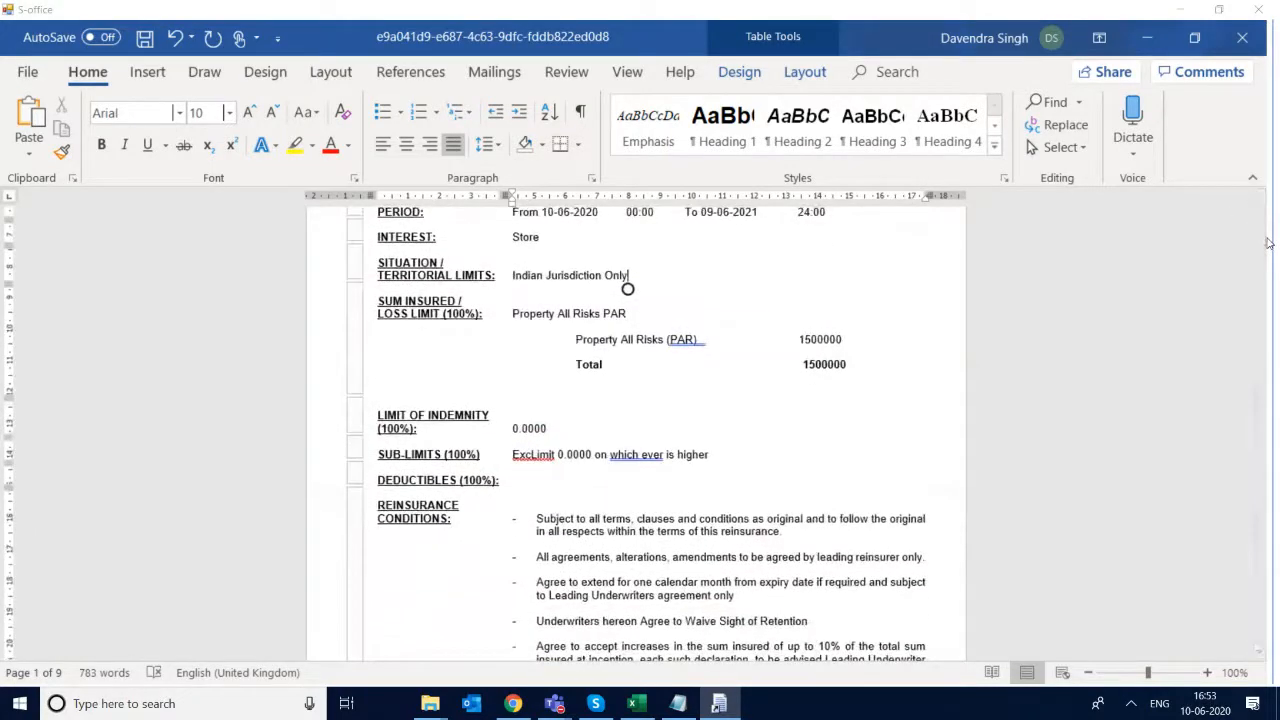
{"action": "left_click", "coordinate": [605, 503]}
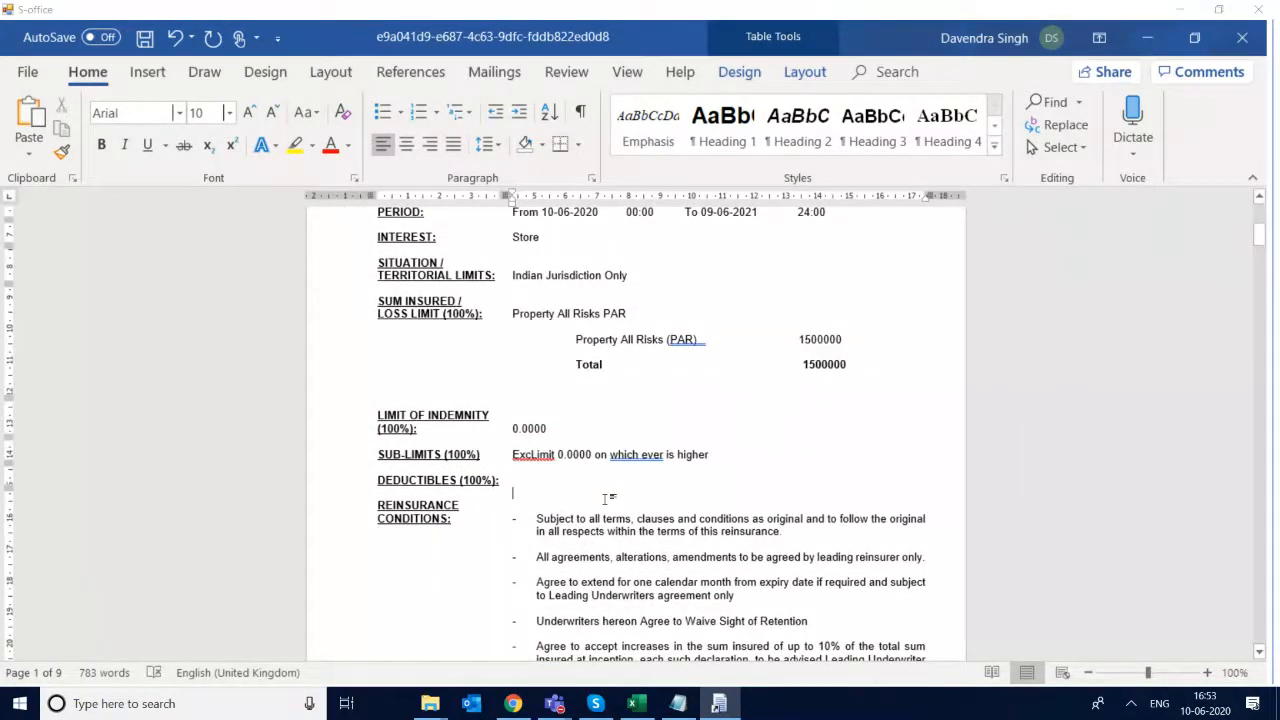
{"action": "key", "text": "Up"}
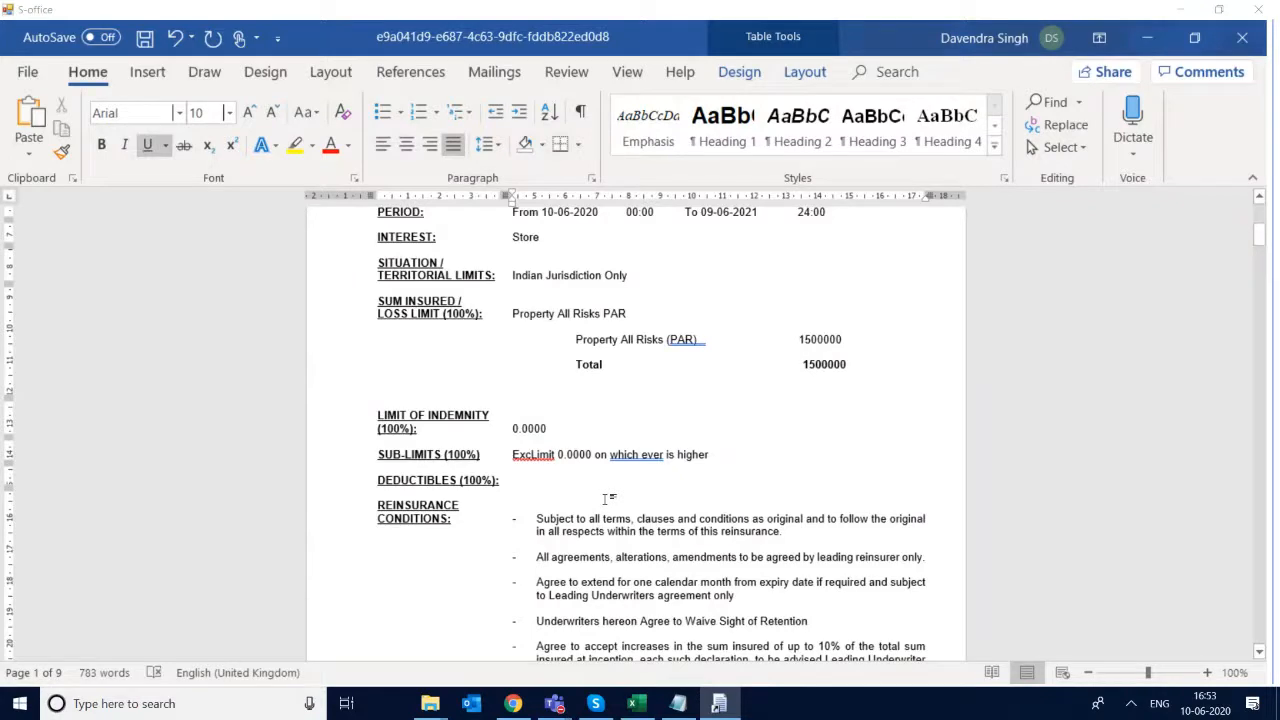
{"action": "type", "text": "5% "}
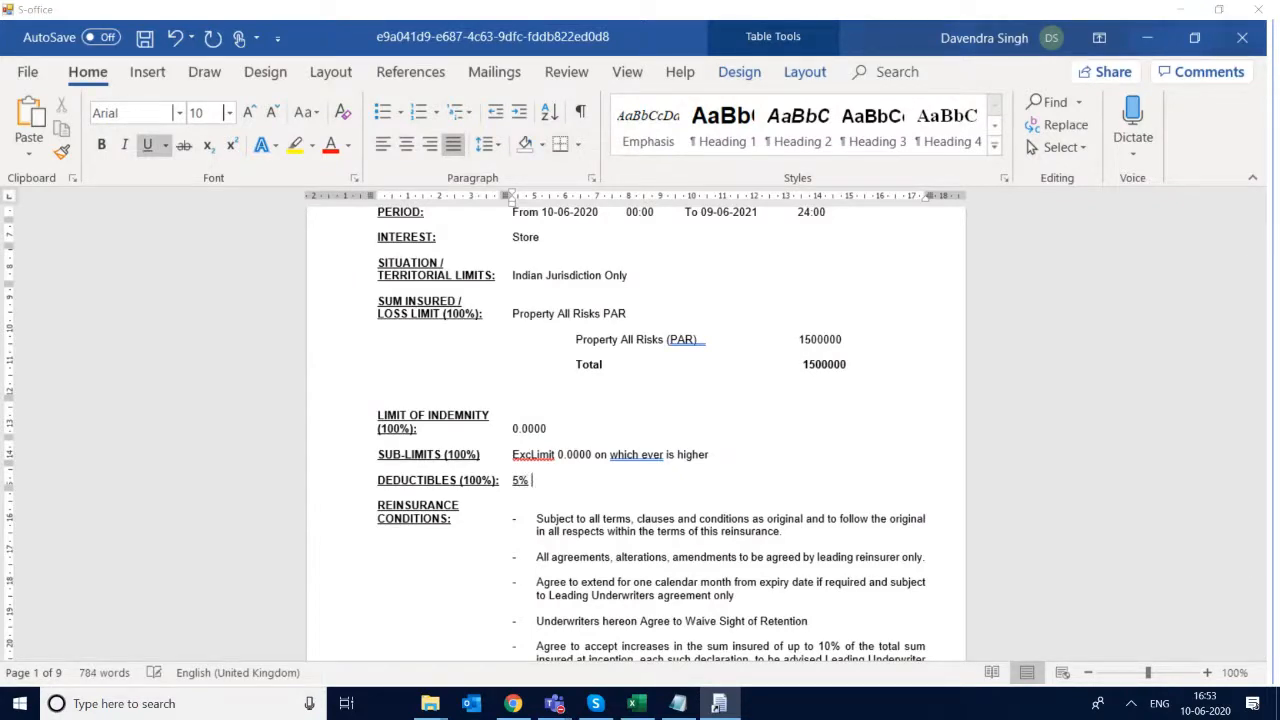
{"action": "type", "text": "of Sum Insured or "}
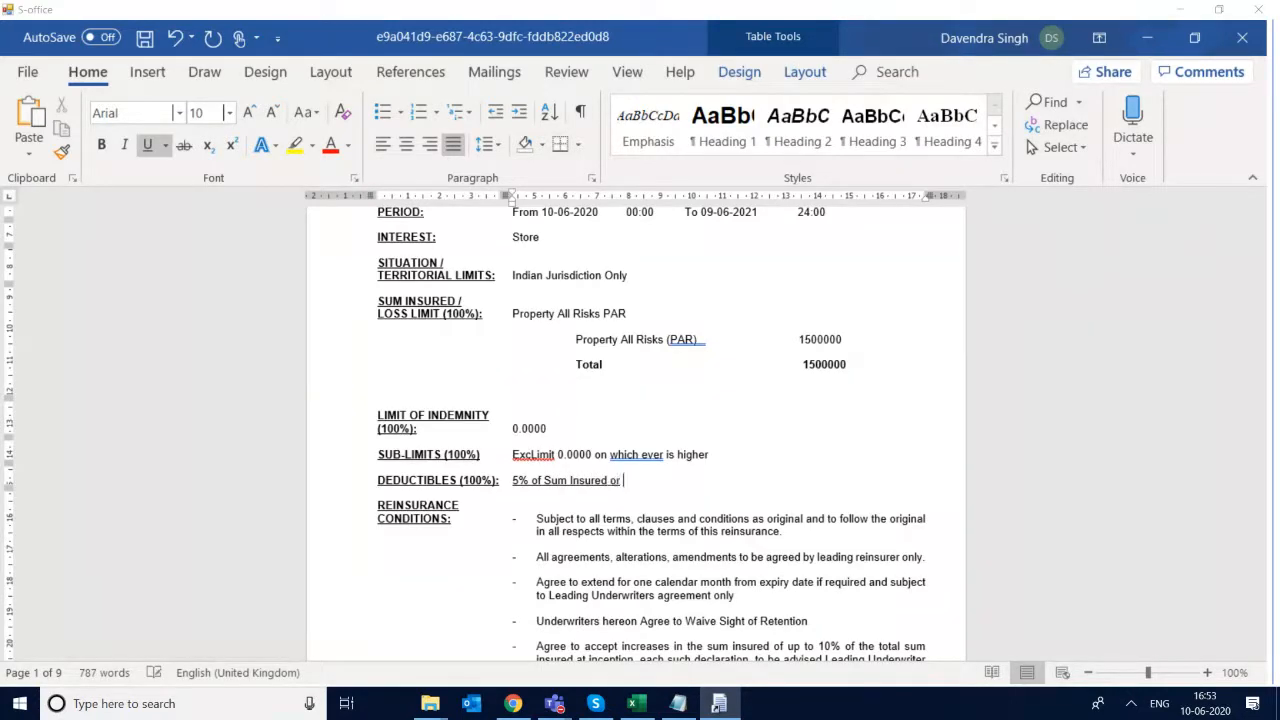
{"action": "type", "text": "100.000"}
{"action": "key", "text": "Left"}
{"action": "key", "text": "Left"}
{"action": "key", "text": "Left"}
{"action": "key", "text": "Left"}
{"action": "key", "text": "Left"}
{"action": "key", "text": "Left"}
{"action": "key", "text": "Left"}
{"action": "type", "text": "INR"}
{"action": "key", "text": "Right"}
{"action": "key", "text": "Right"}
{"action": "key", "text": "Right"}
{"action": "key", "text": "Right"}
{"action": "key", "text": "Left"}
{"action": "type", "text": "which"}
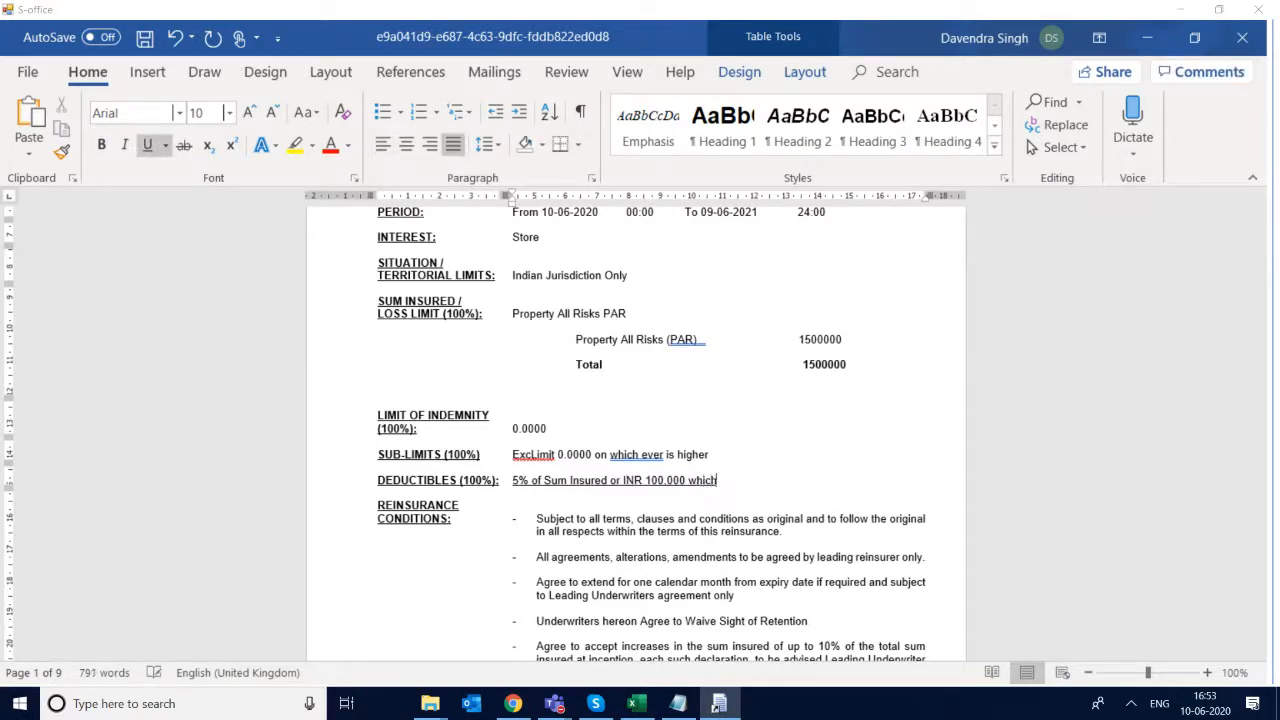
{"action": "type", "text": "ever is higher"}
{"action": "key", "text": "ctrl+s"}
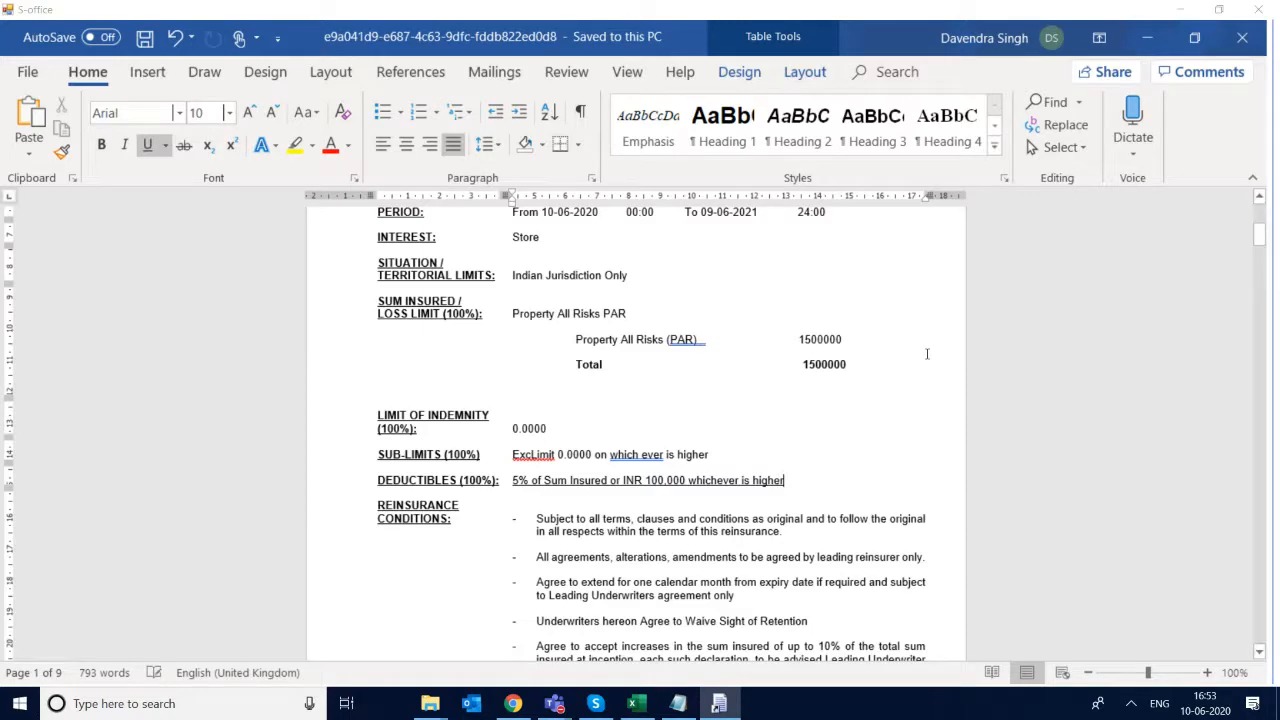
{"action": "left_click", "coordinate": [1261, 9]}
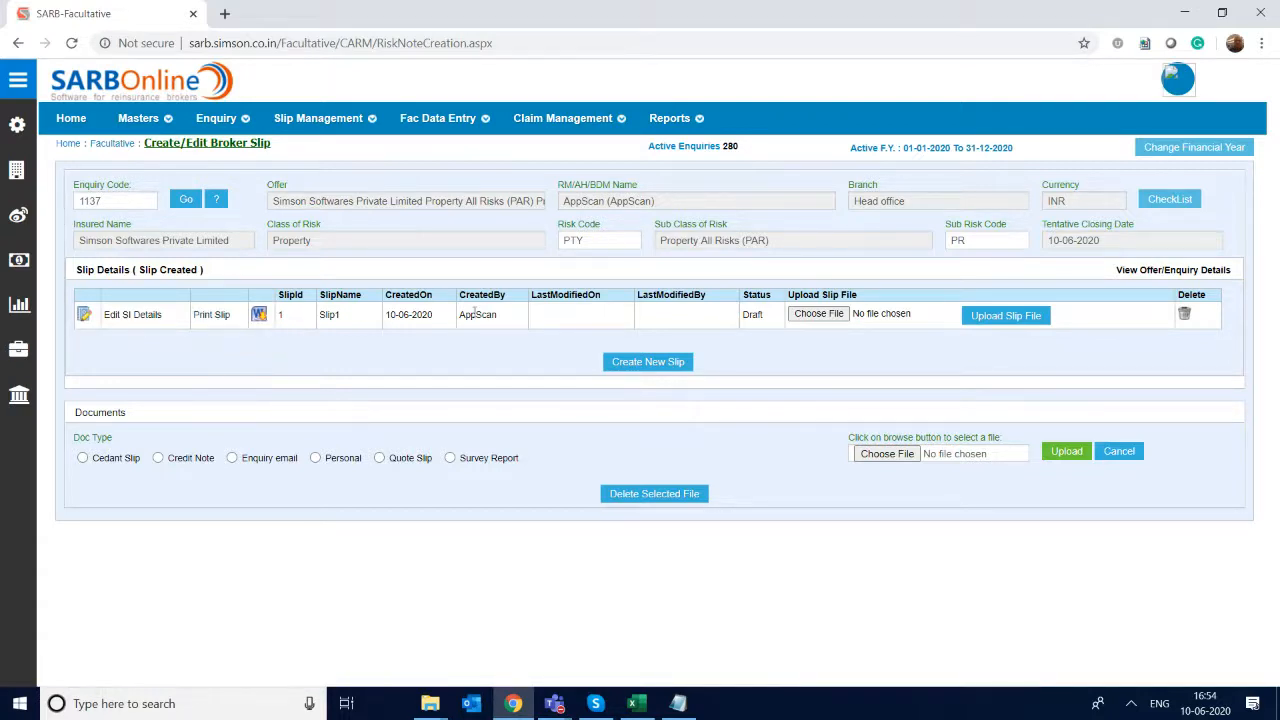
- Send the draft Slip1 for approval to the AppScan user
{"action": "left_click", "coordinate": [752, 316]}
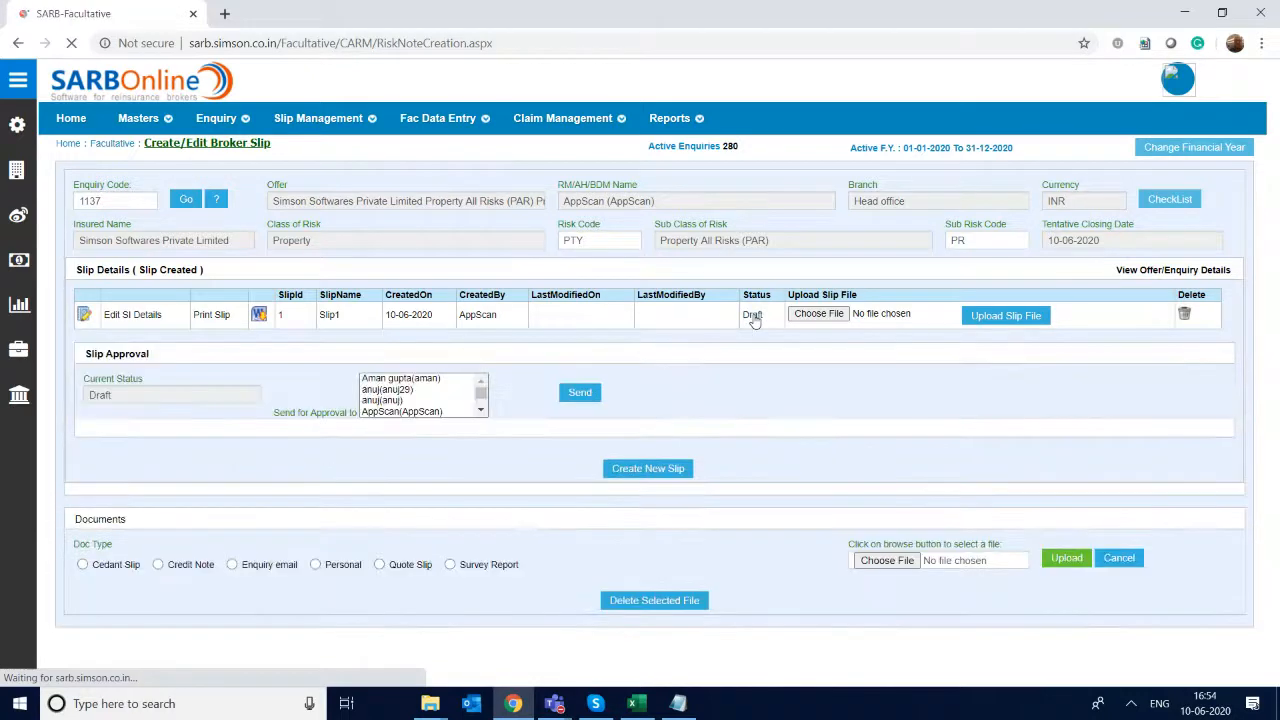
{"action": "left_click", "coordinate": [410, 391]}
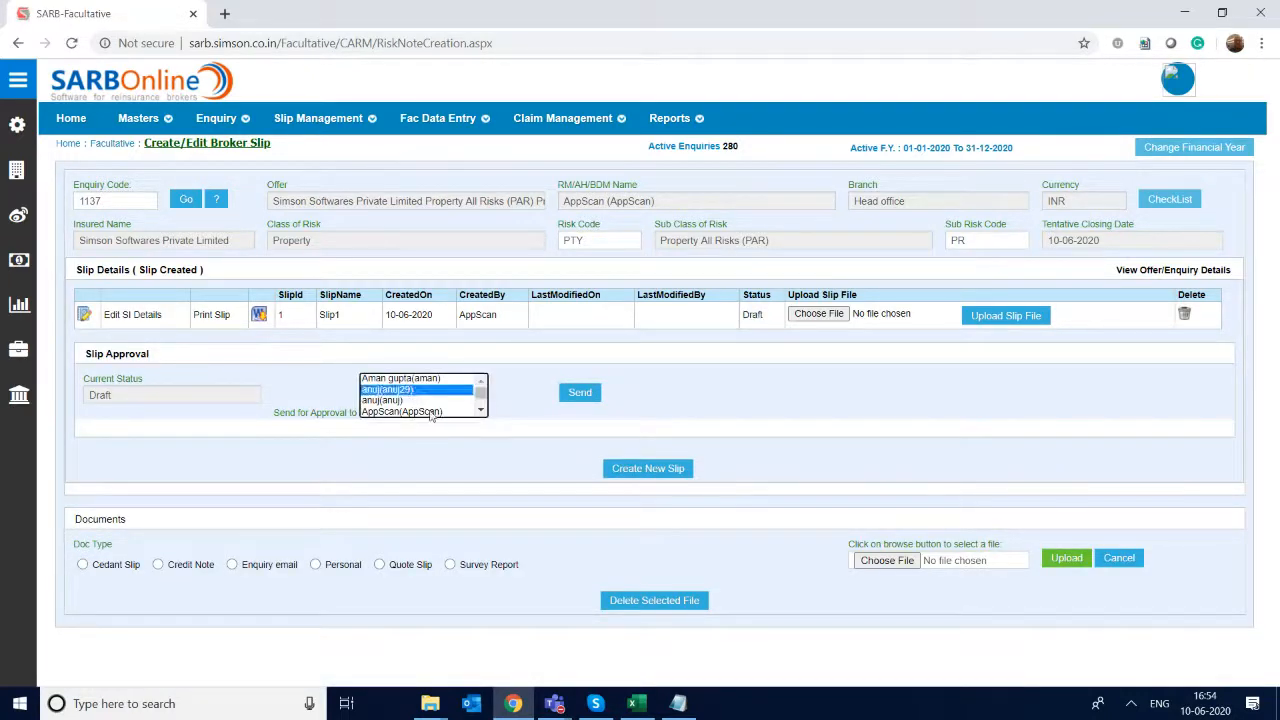
{"action": "left_click", "coordinate": [432, 412]}
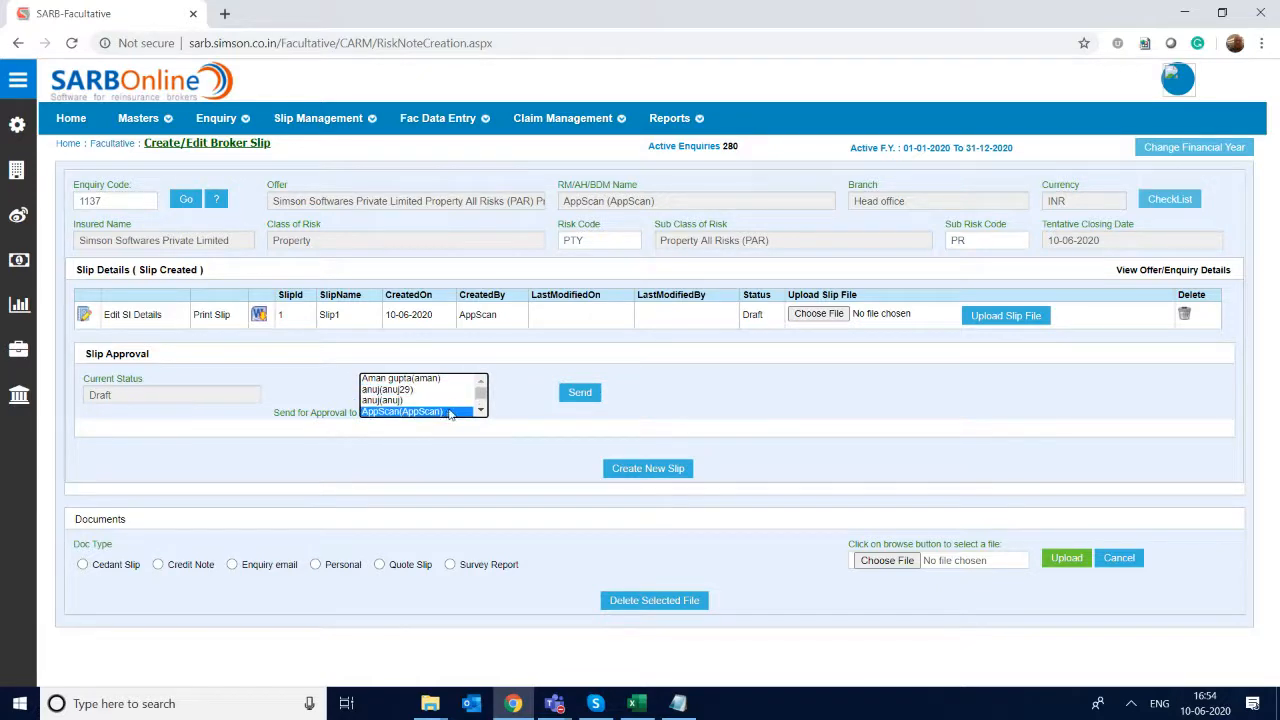
{"action": "left_click", "coordinate": [579, 395]}
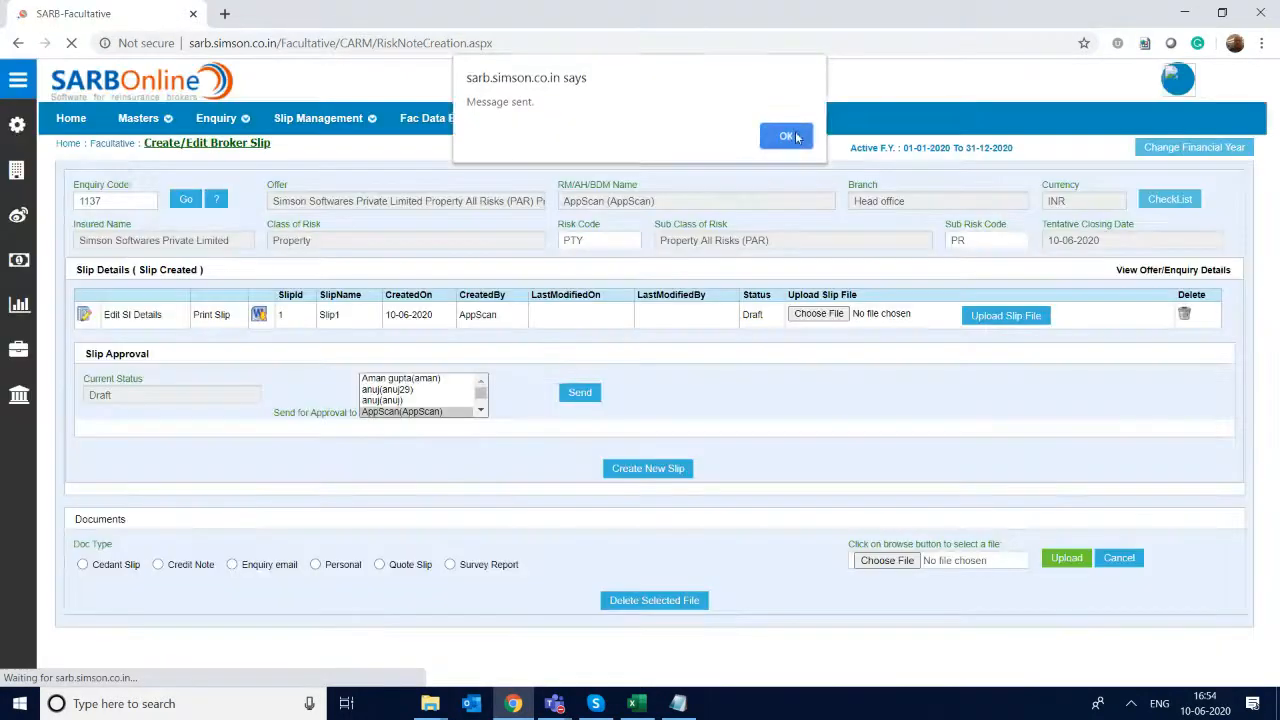
{"action": "left_click", "coordinate": [790, 137]}
- Open the pending slip approval task for enquiry 1137 from the dashboard and submit it as Approved with the remark "OK to proceed"
{"action": "left_click", "coordinate": [77, 117]}
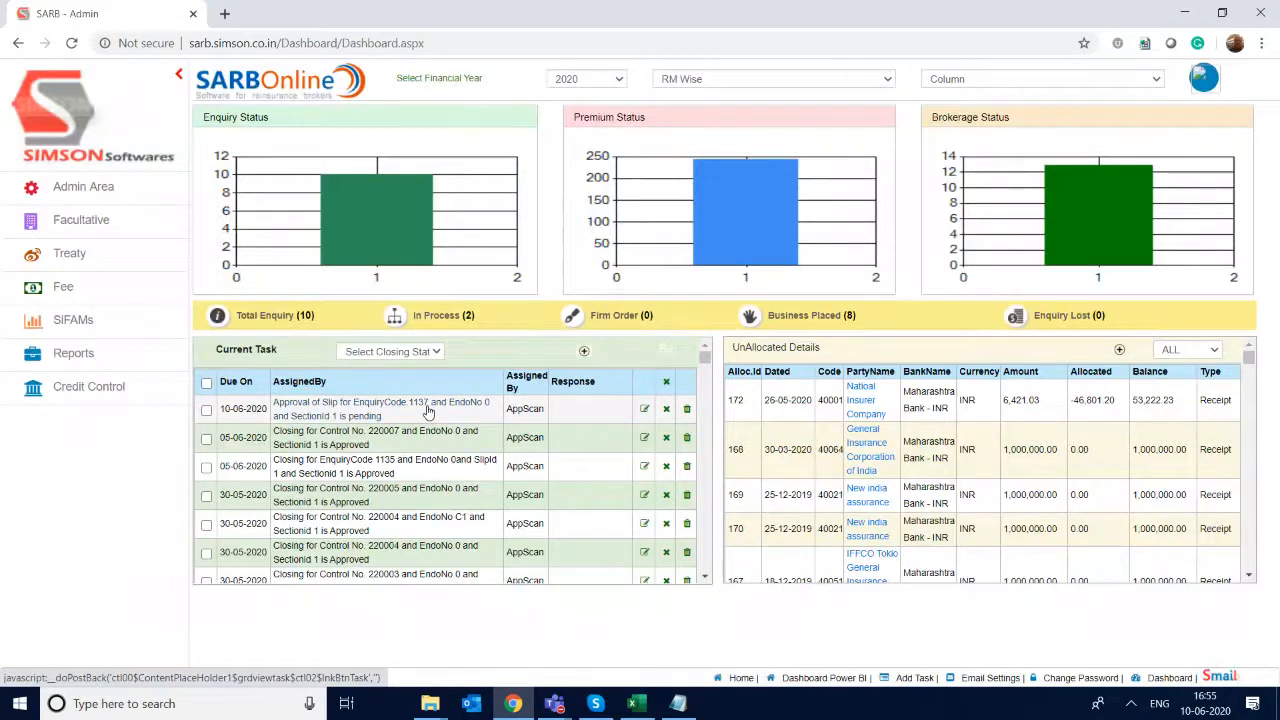
{"action": "left_click", "coordinate": [428, 410]}
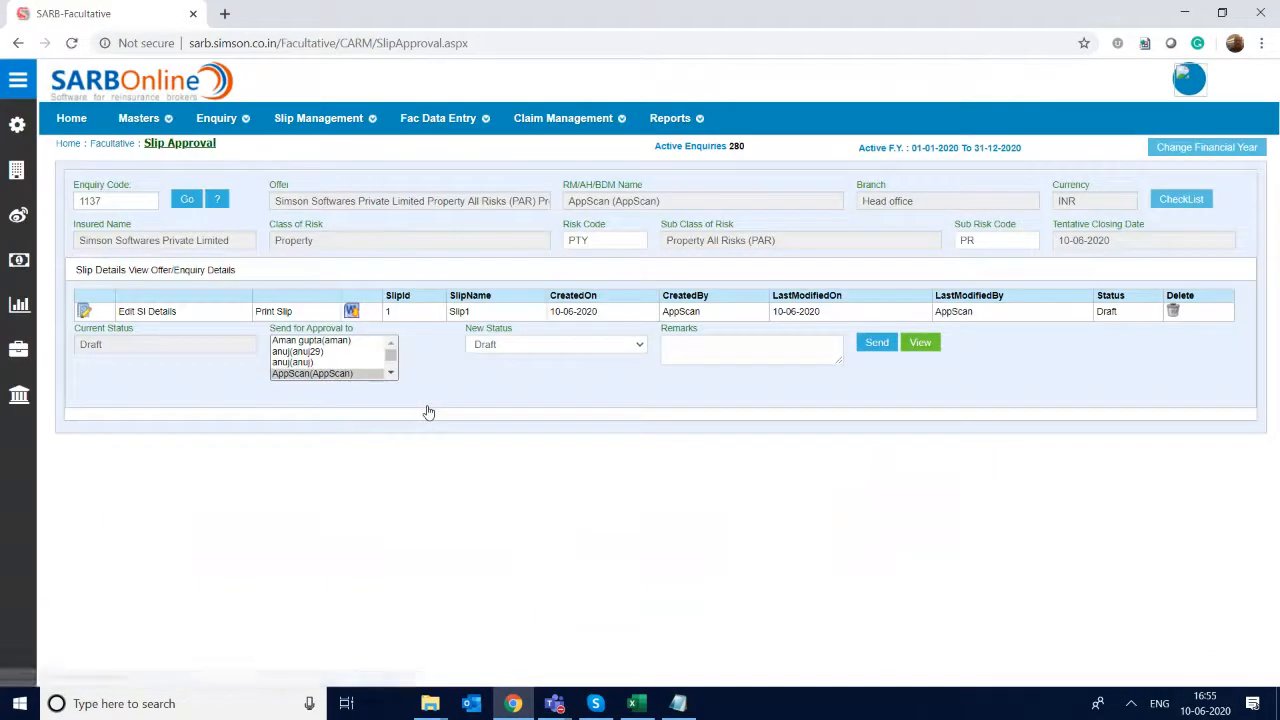
{"action": "left_click", "coordinate": [634, 344]}
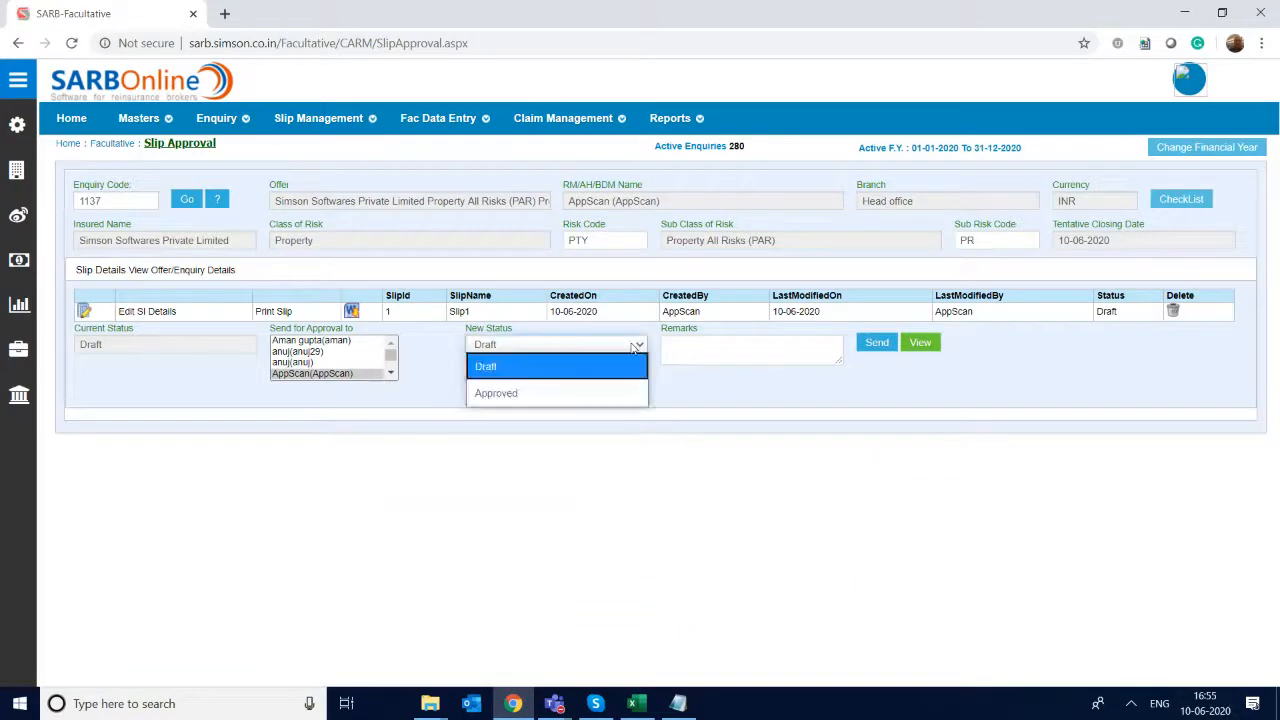
{"action": "left_click", "coordinate": [587, 394]}
{"action": "left_click", "coordinate": [739, 356]}
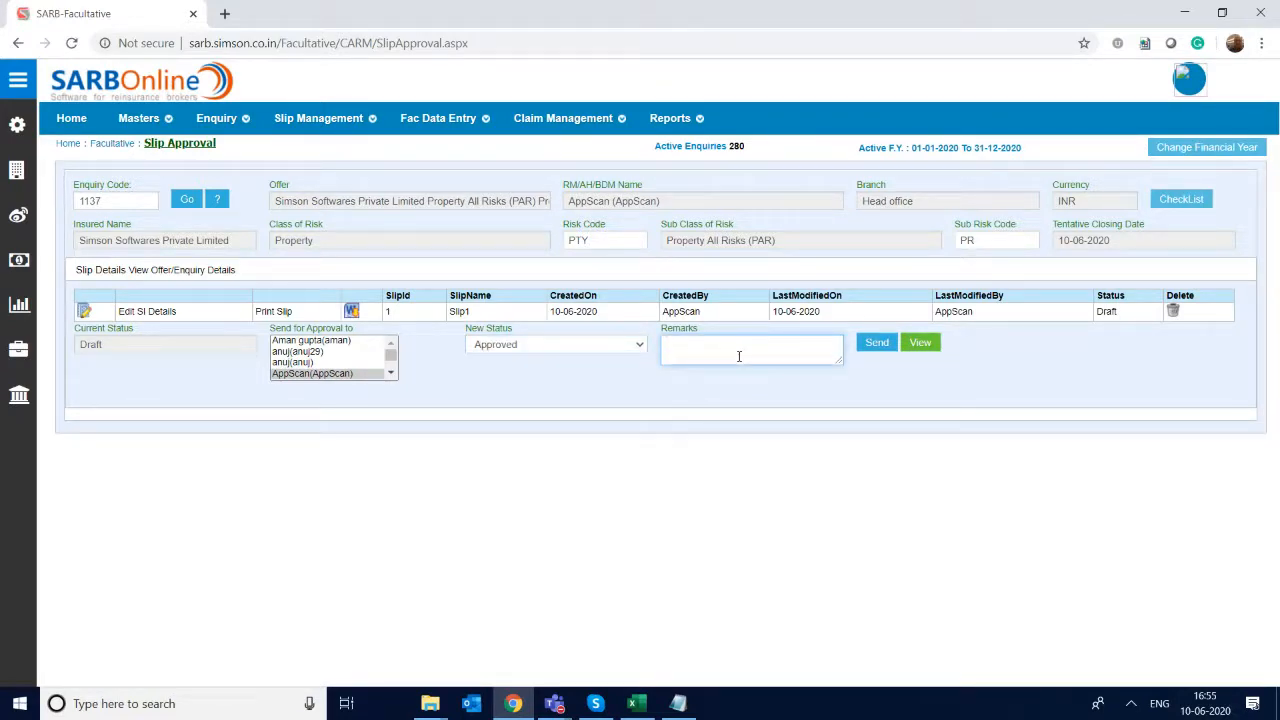
{"action": "type", "text": "OK to proceed"}
{"action": "left_click", "coordinate": [875, 343]}
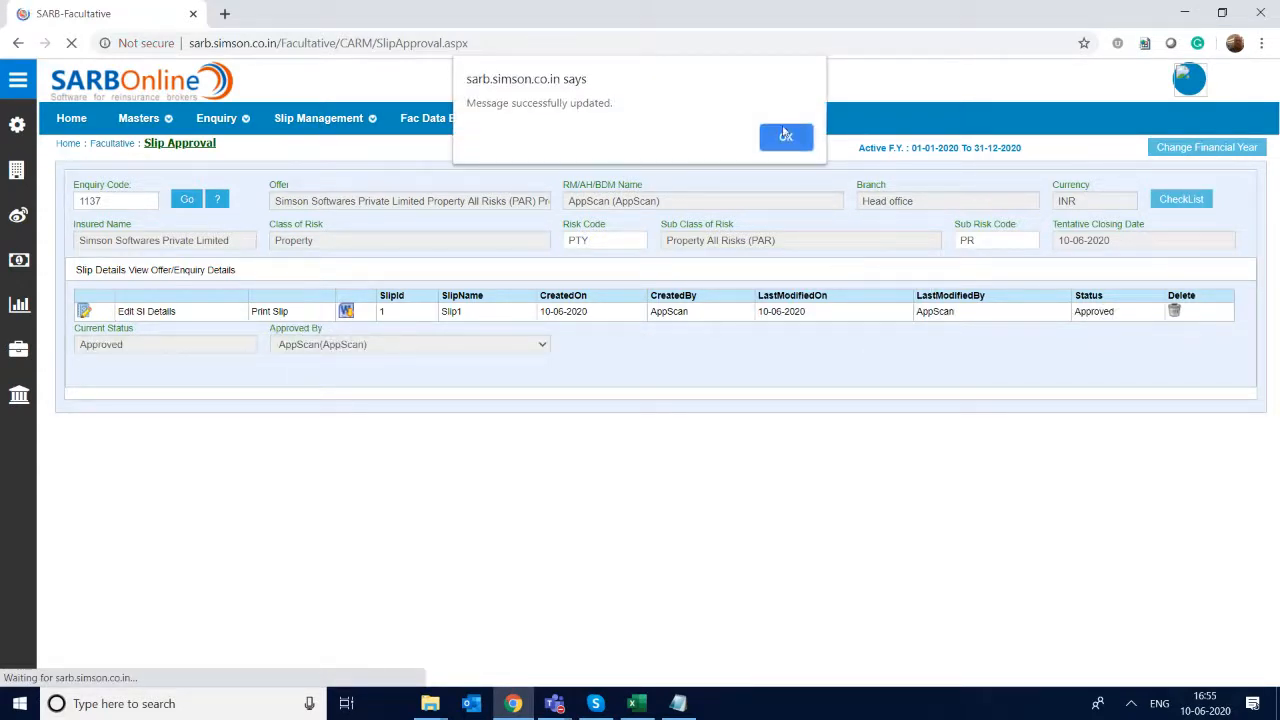
{"action": "left_click", "coordinate": [785, 140]}
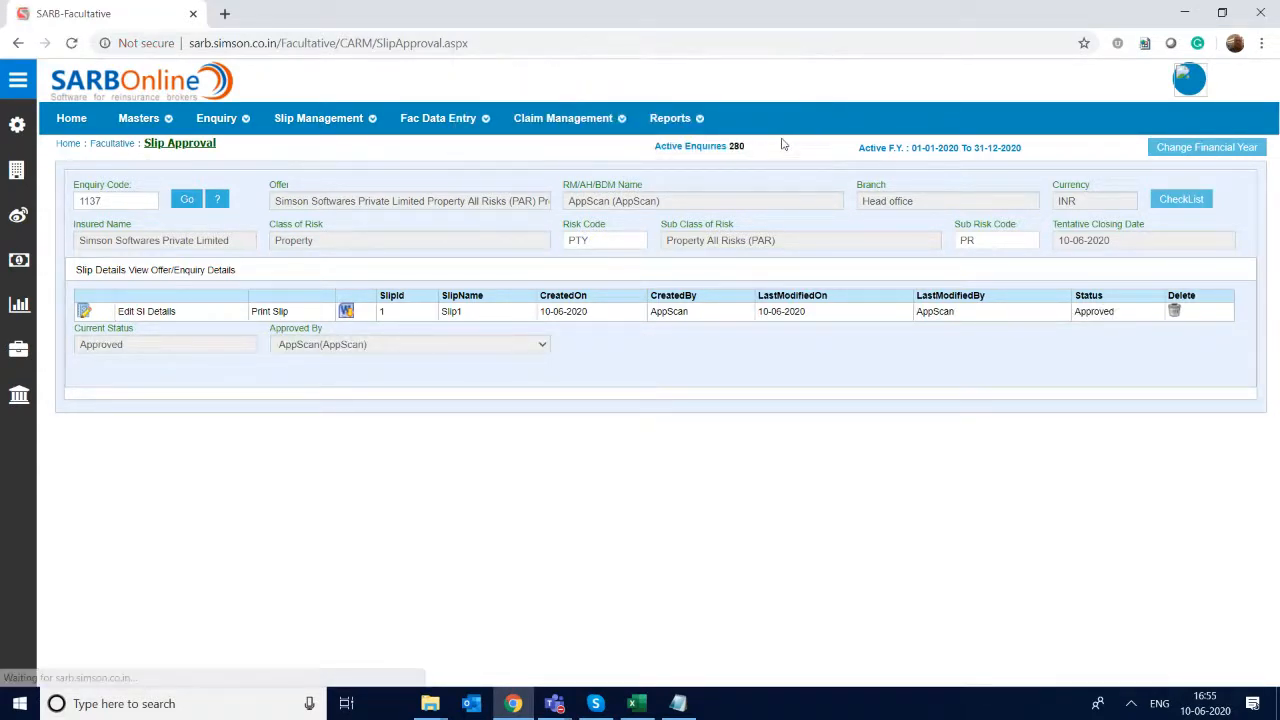
{"action": "left_click_drag", "start_coordinate": [1005, 310], "coordinate": [141, 330]}
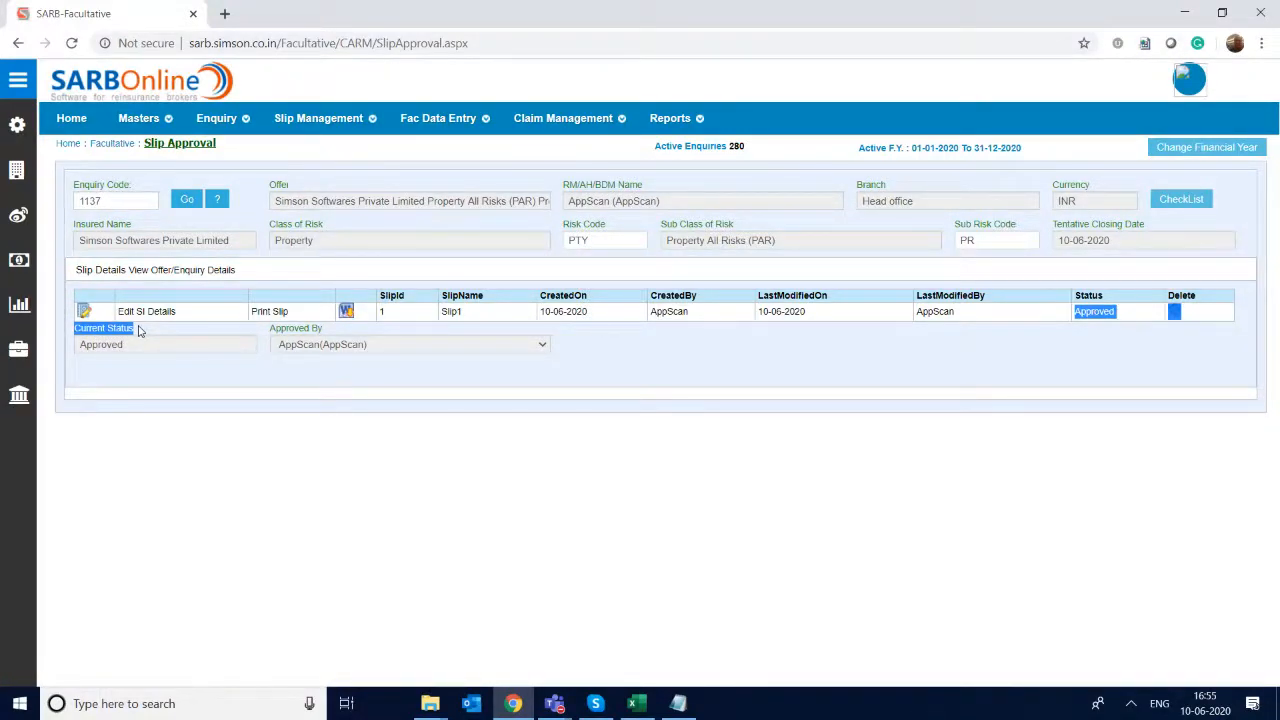
- Load enquiry 1137 for mailing its broker slip to a reinsurer or broker
{"action": "mouse_move", "coordinate": [335, 122]}
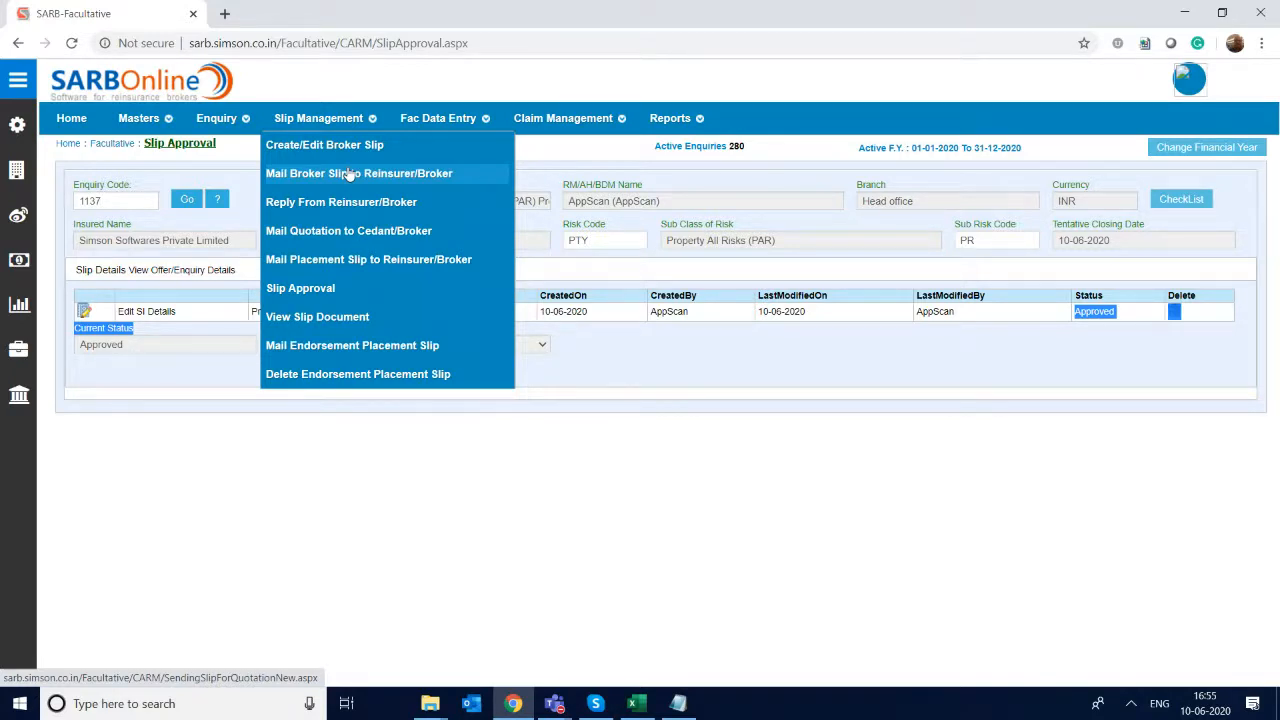
{"action": "left_click", "coordinate": [349, 173]}
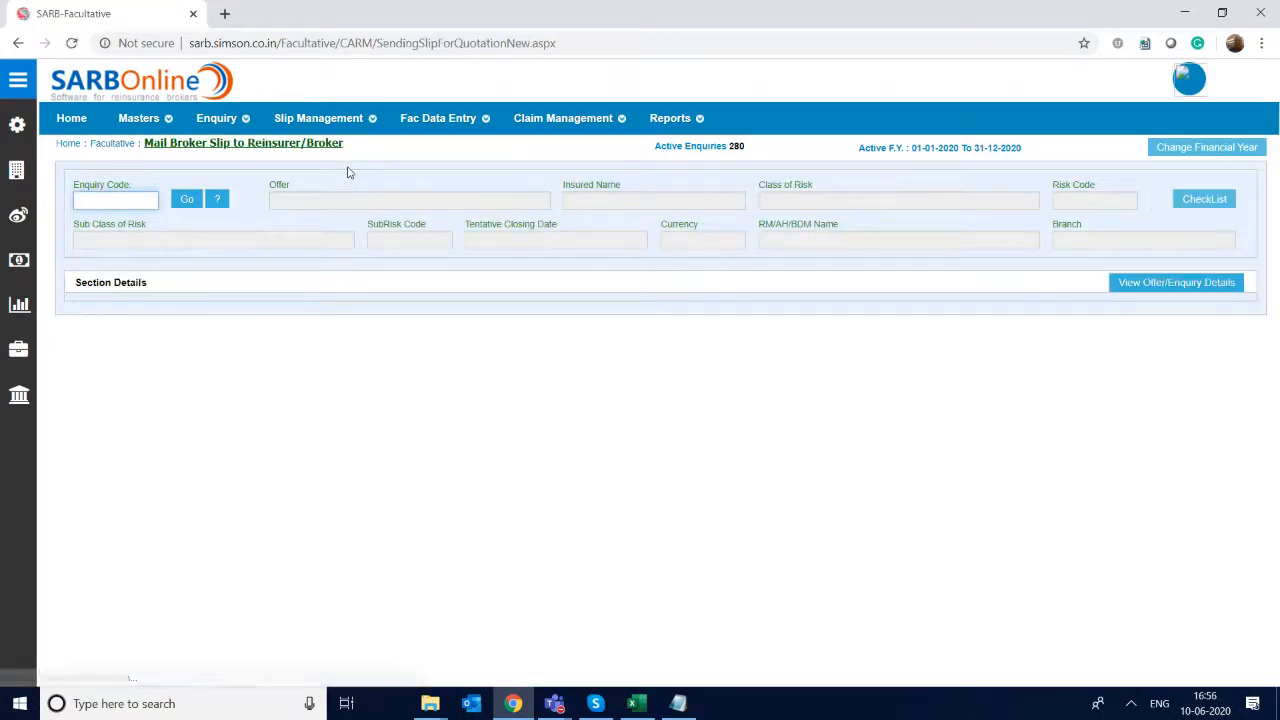
{"action": "type", "text": "1137"}
{"action": "key", "text": "Return"}
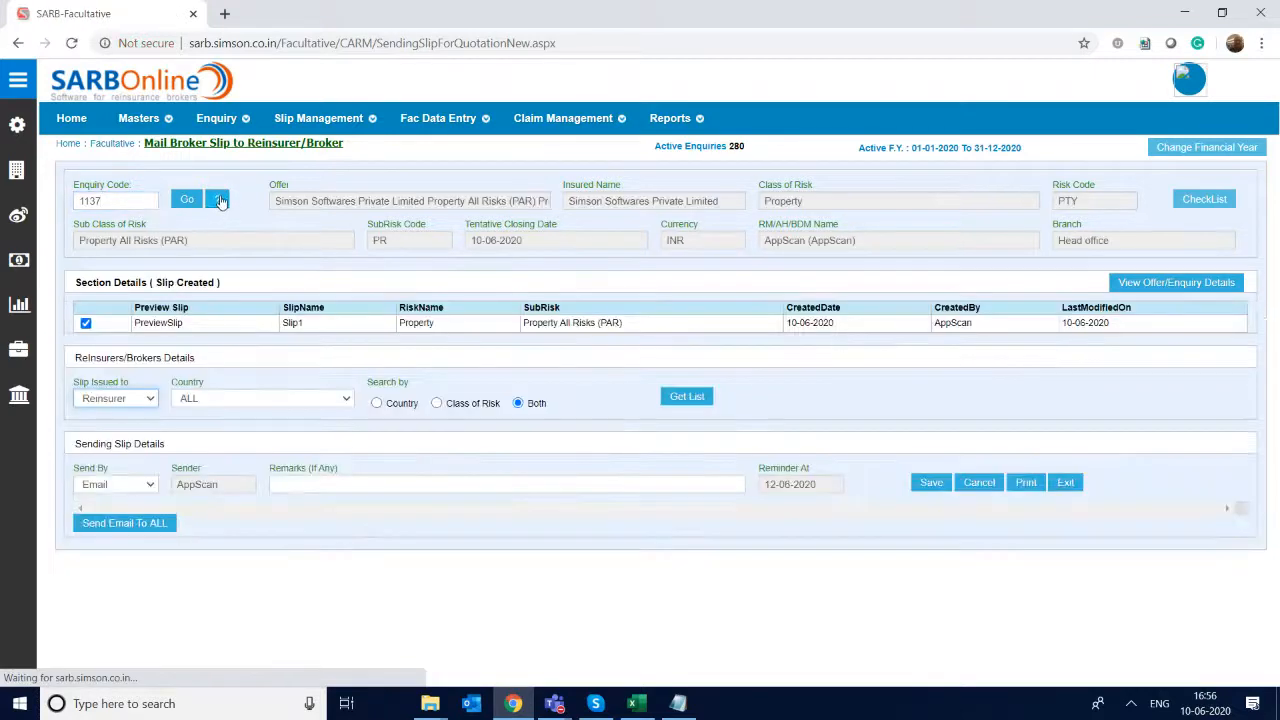
- Pick enquiry 1137 from the enquiry lookup and get the list of reinsurers for all countries, searched by both country and class of risk
{"action": "mouse_move", "coordinate": [414, 130]}
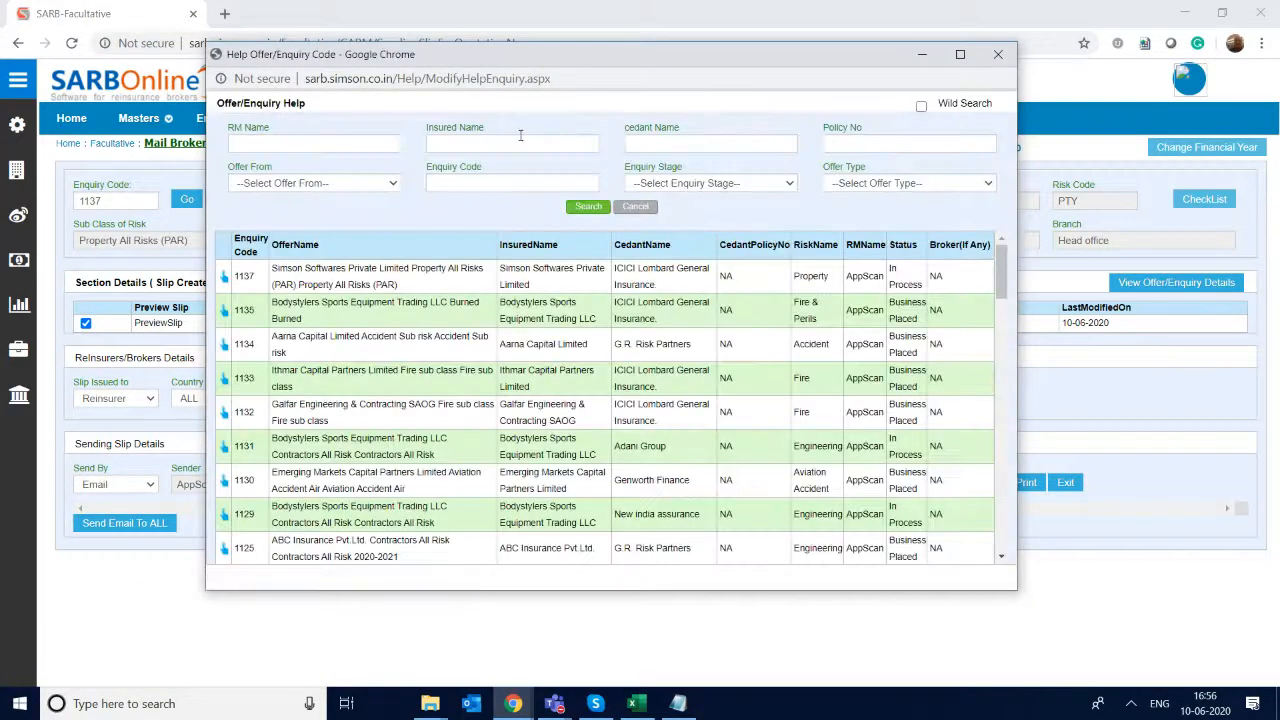
{"action": "left_click", "coordinate": [225, 278]}
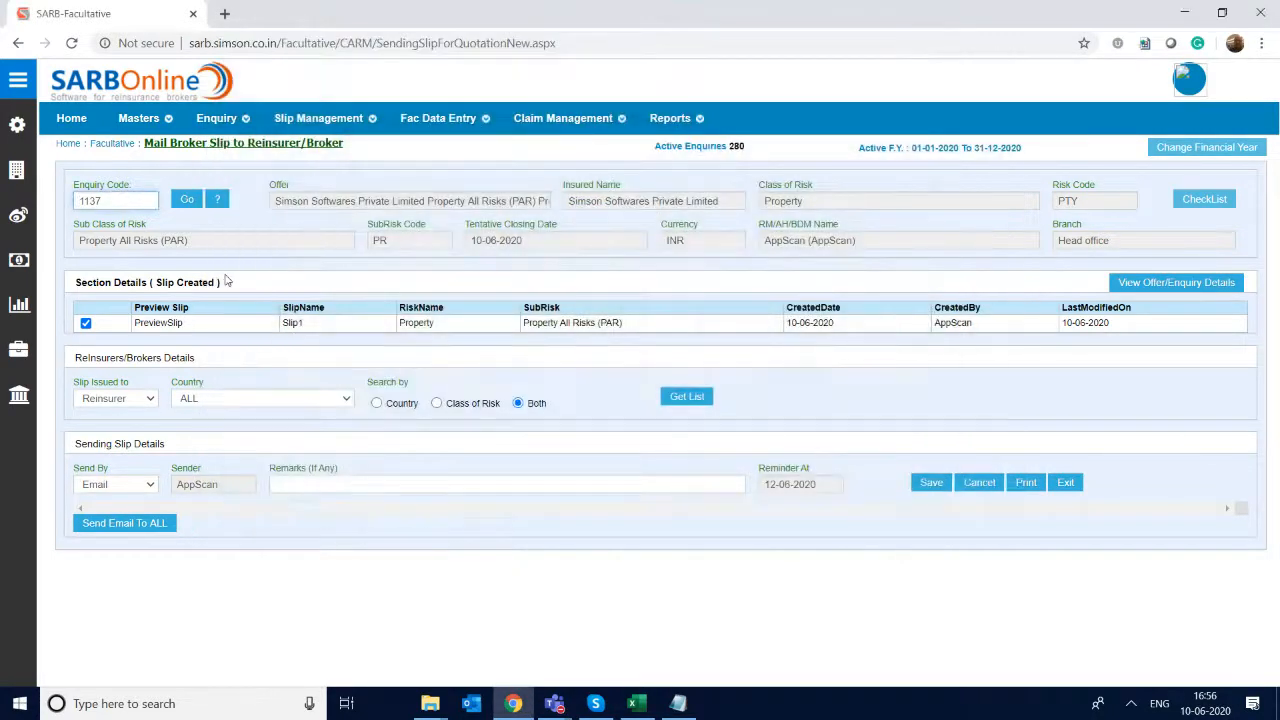
{"action": "left_click", "coordinate": [151, 190]}
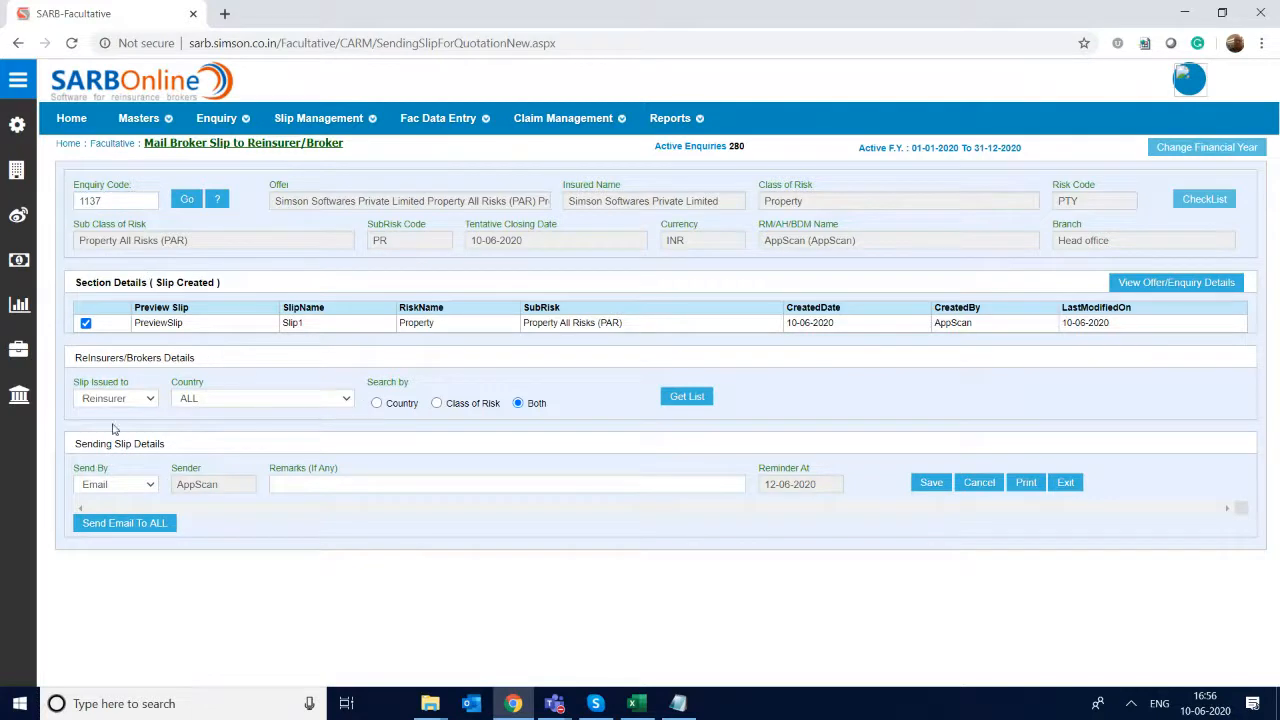
{"action": "left_click", "coordinate": [680, 398]}
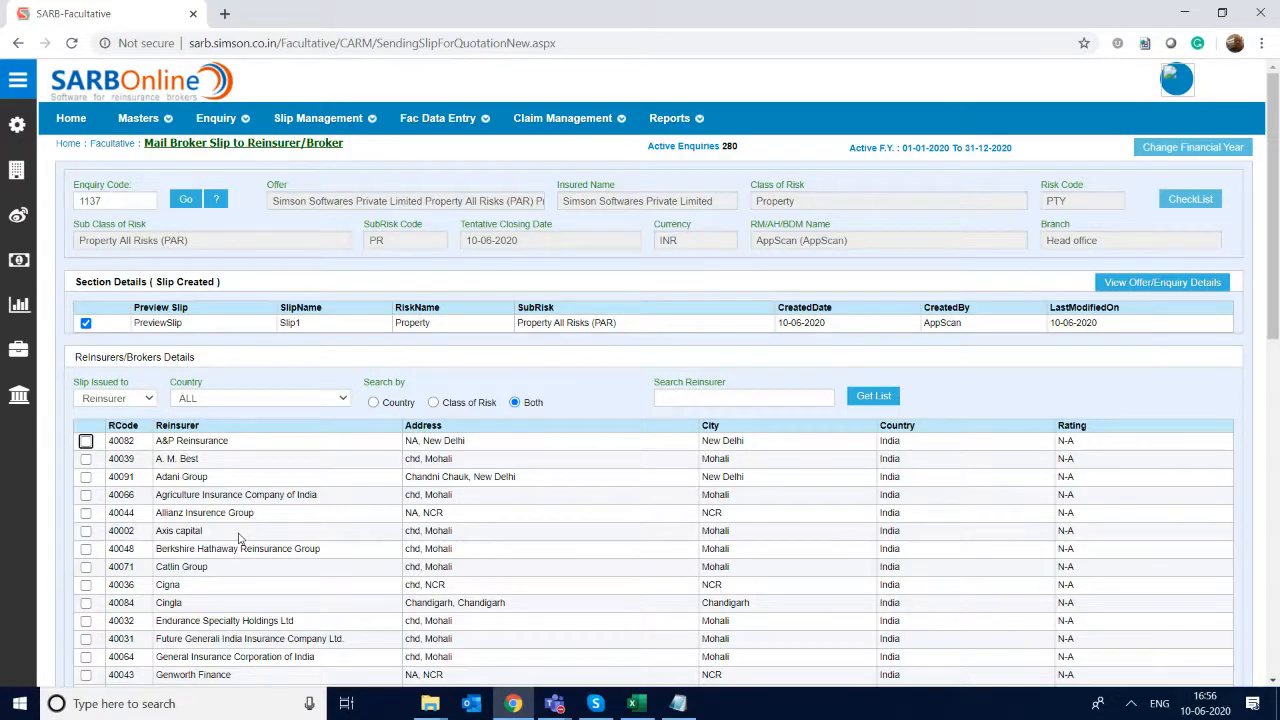
- View the offer/enquiry details of enquiry 1137 and close them
{"action": "scroll", "coordinate": [240, 540], "scroll_direction": "down", "scroll_amount": 2}
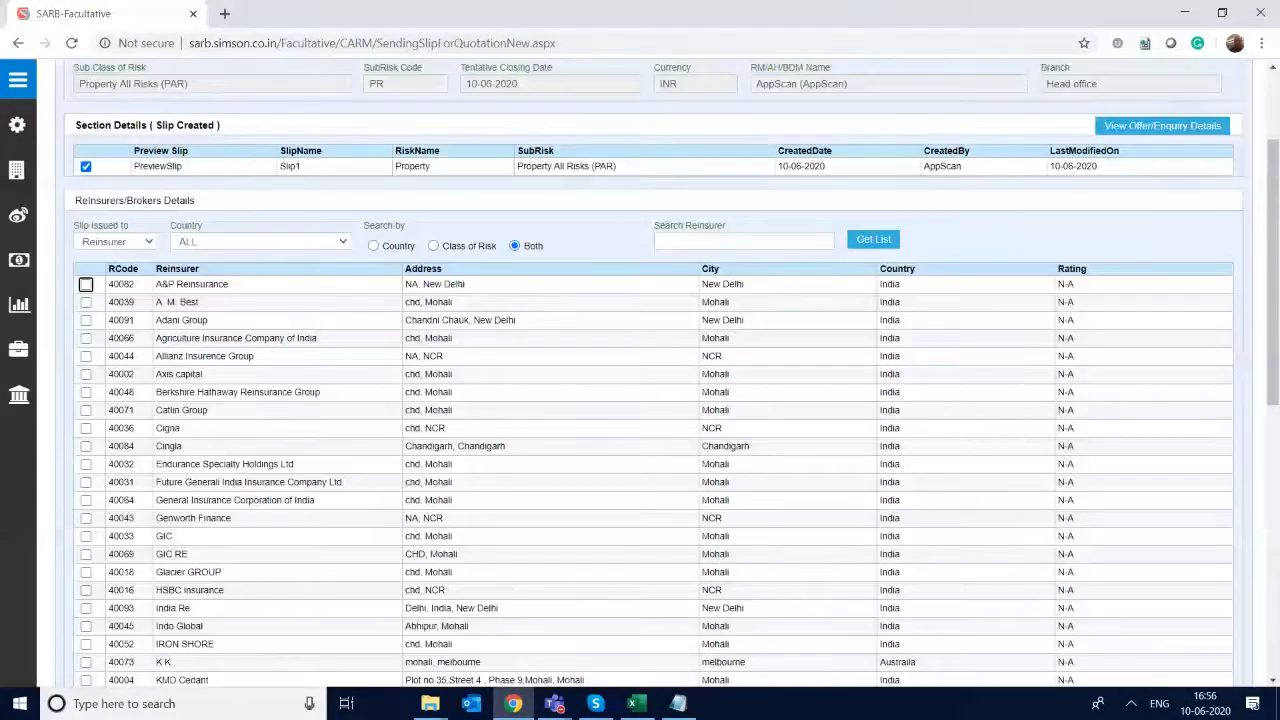
{"action": "left_click", "coordinate": [1162, 126]}
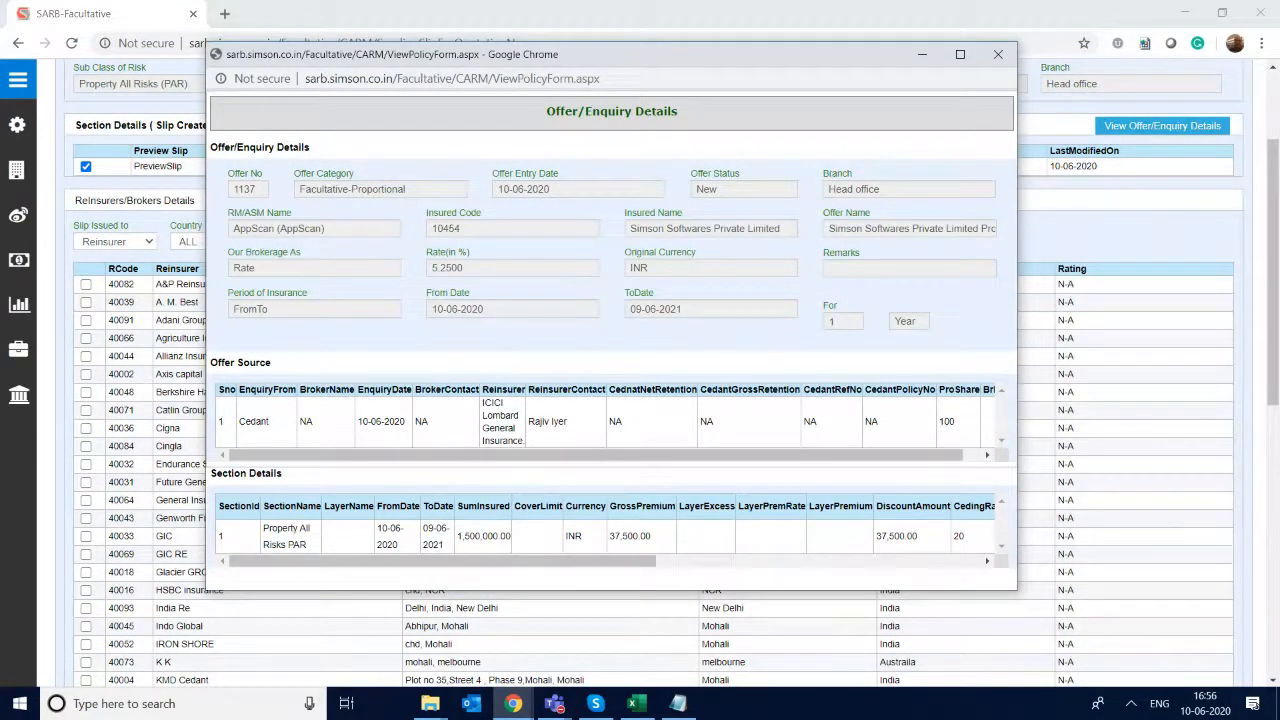
{"action": "key", "text": "alt+F4"}
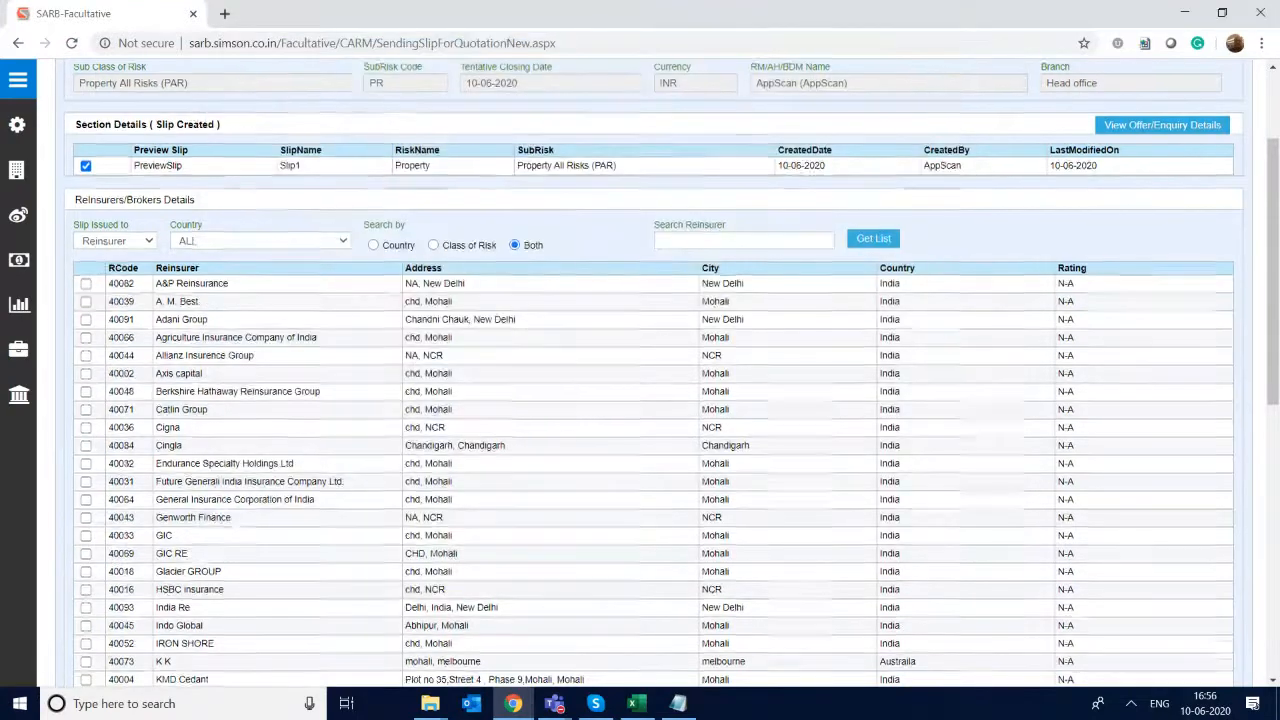
- Select Berkshire Hathaway Reinsurance Group, General Insurance Corporation of India, Natioal Insurer Company and Swinton insurance as slip recipients and save the sending details
{"action": "scroll", "coordinate": [640, 400], "scroll_direction": "down", "scroll_amount": 1}
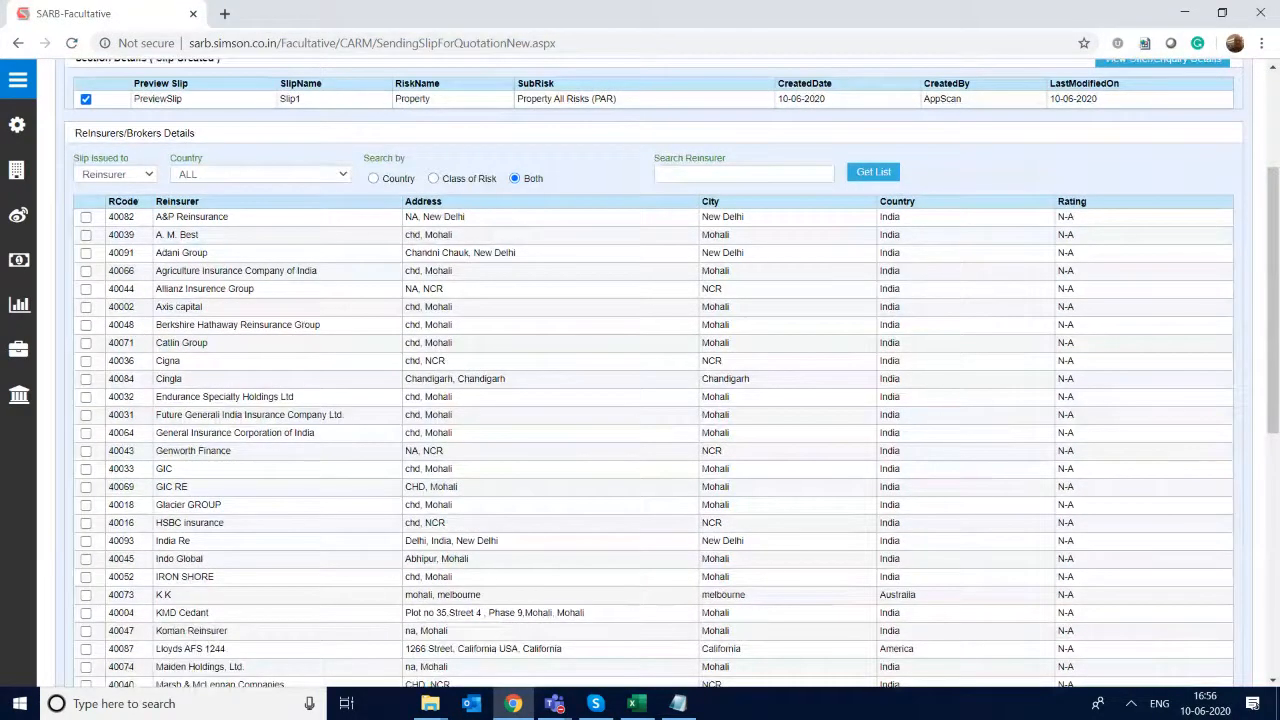
{"action": "scroll", "coordinate": [64, 300], "scroll_direction": "down", "scroll_amount": 1}
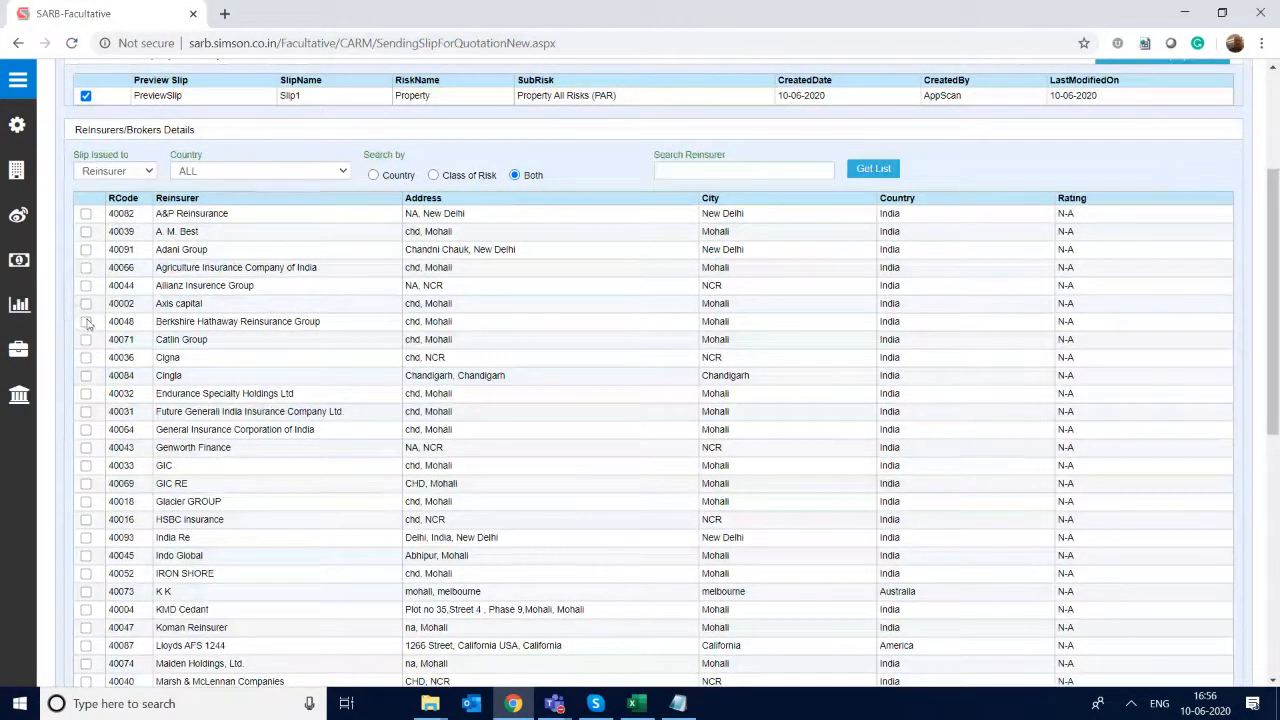
{"action": "left_click", "coordinate": [86, 322]}
{"action": "left_click", "coordinate": [86, 430]}
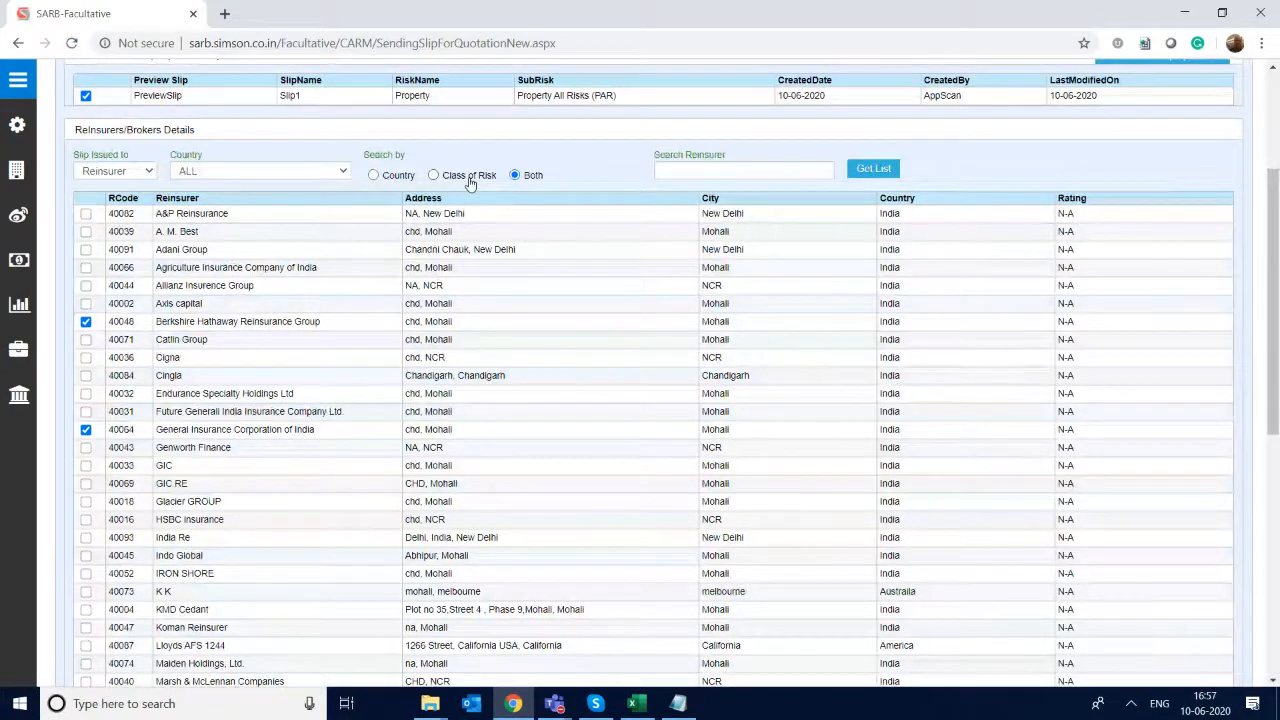
{"action": "scroll", "coordinate": [470, 183], "scroll_direction": "down", "scroll_amount": 2}
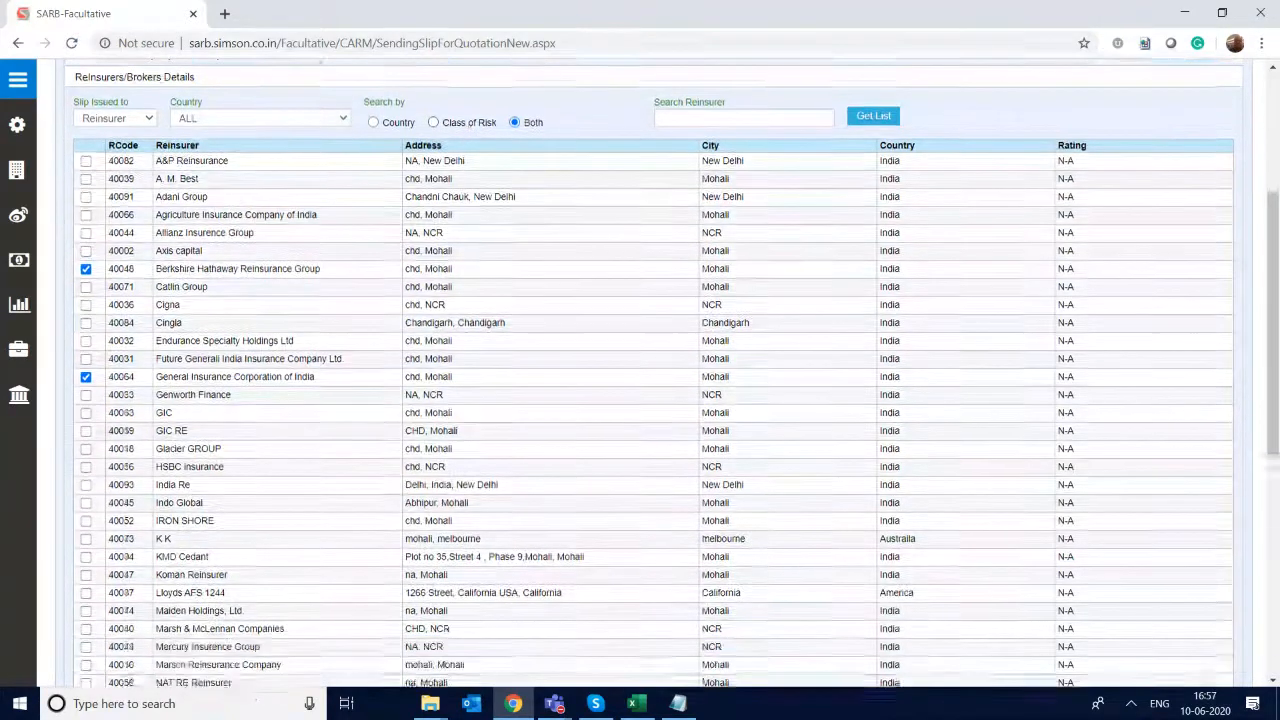
{"action": "scroll", "coordinate": [650, 370], "scroll_direction": "down", "scroll_amount": 2}
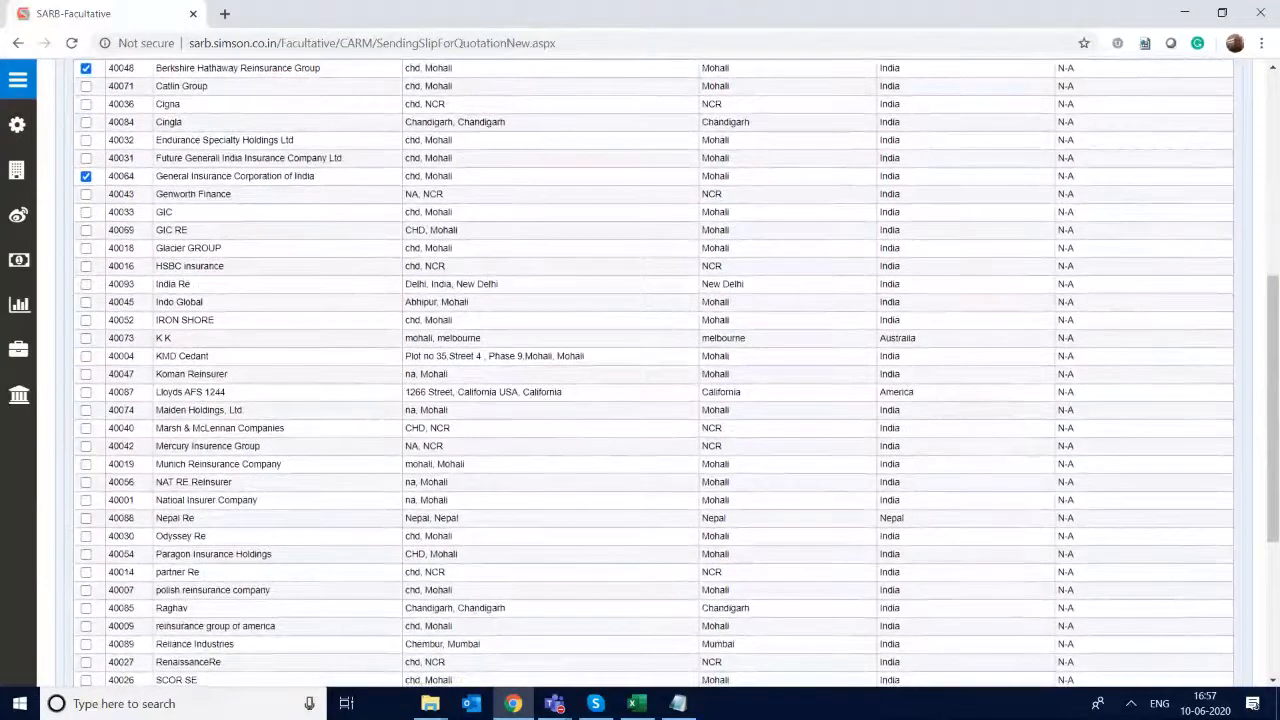
{"action": "left_click", "coordinate": [85, 500]}
{"action": "scroll", "coordinate": [85, 500], "scroll_direction": "down", "scroll_amount": 5}
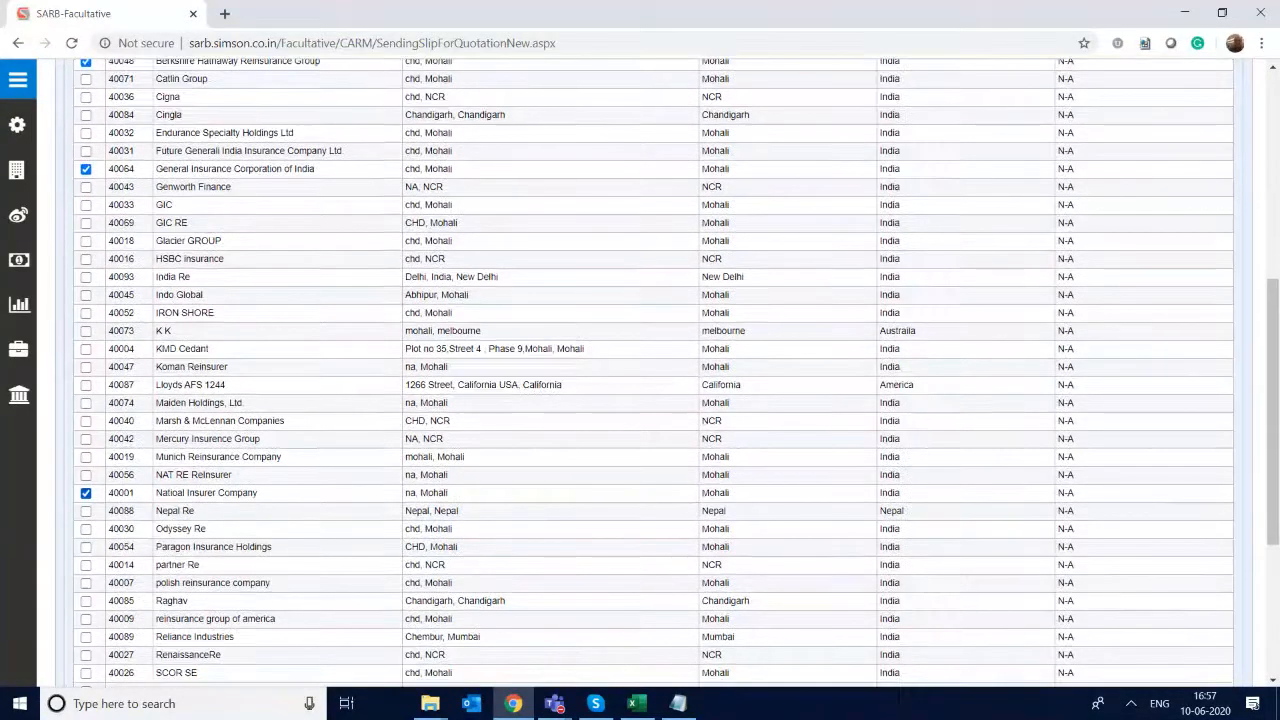
{"action": "left_click", "coordinate": [85, 404]}
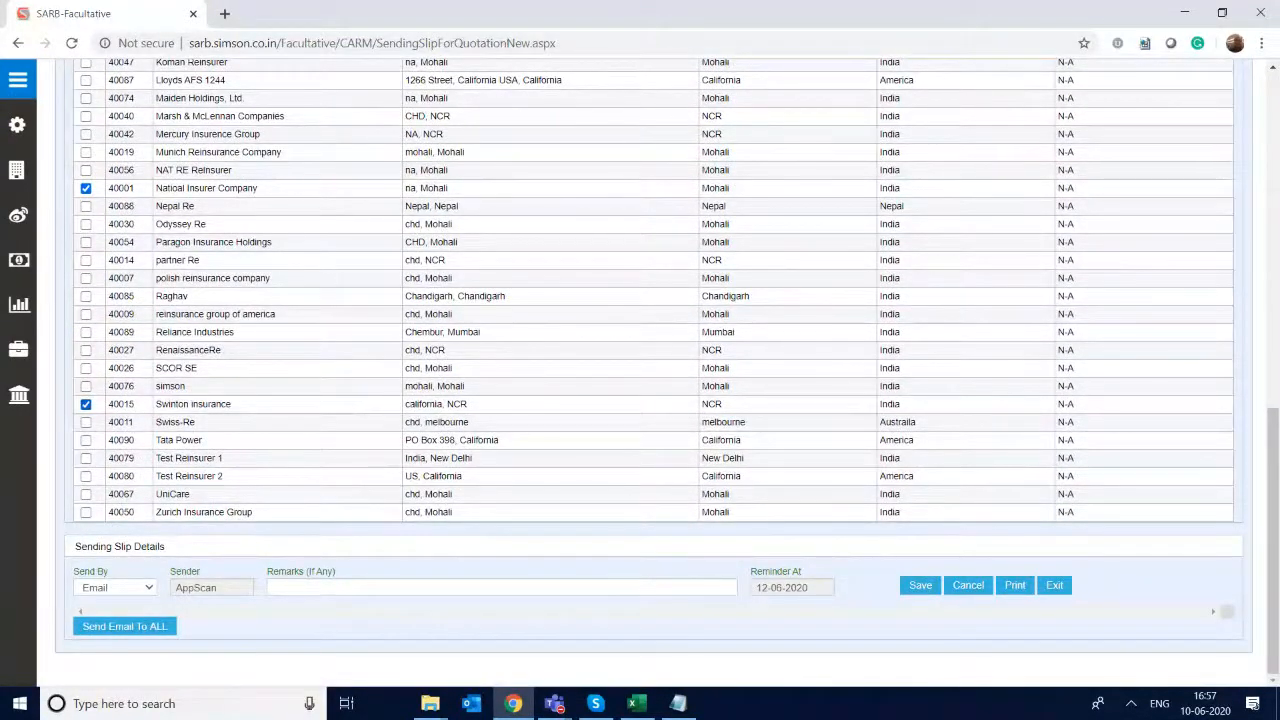
{"action": "left_click", "coordinate": [920, 586]}
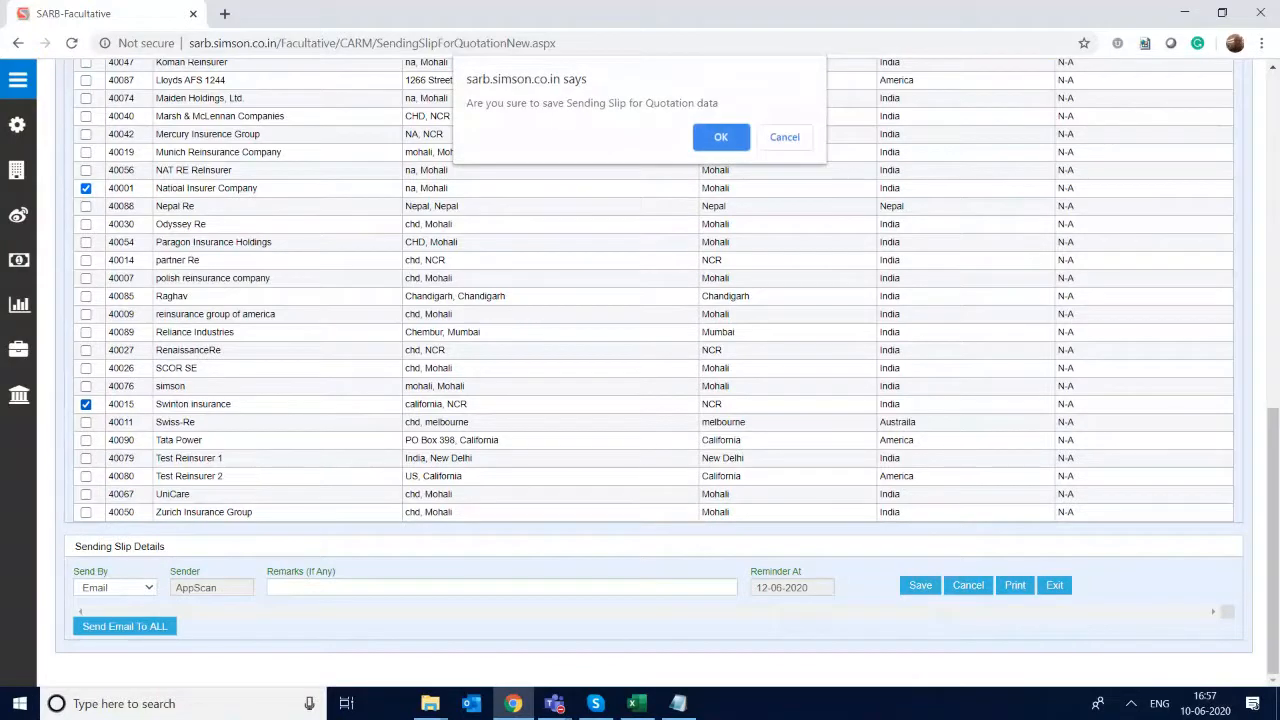
{"action": "key", "text": "Return"}
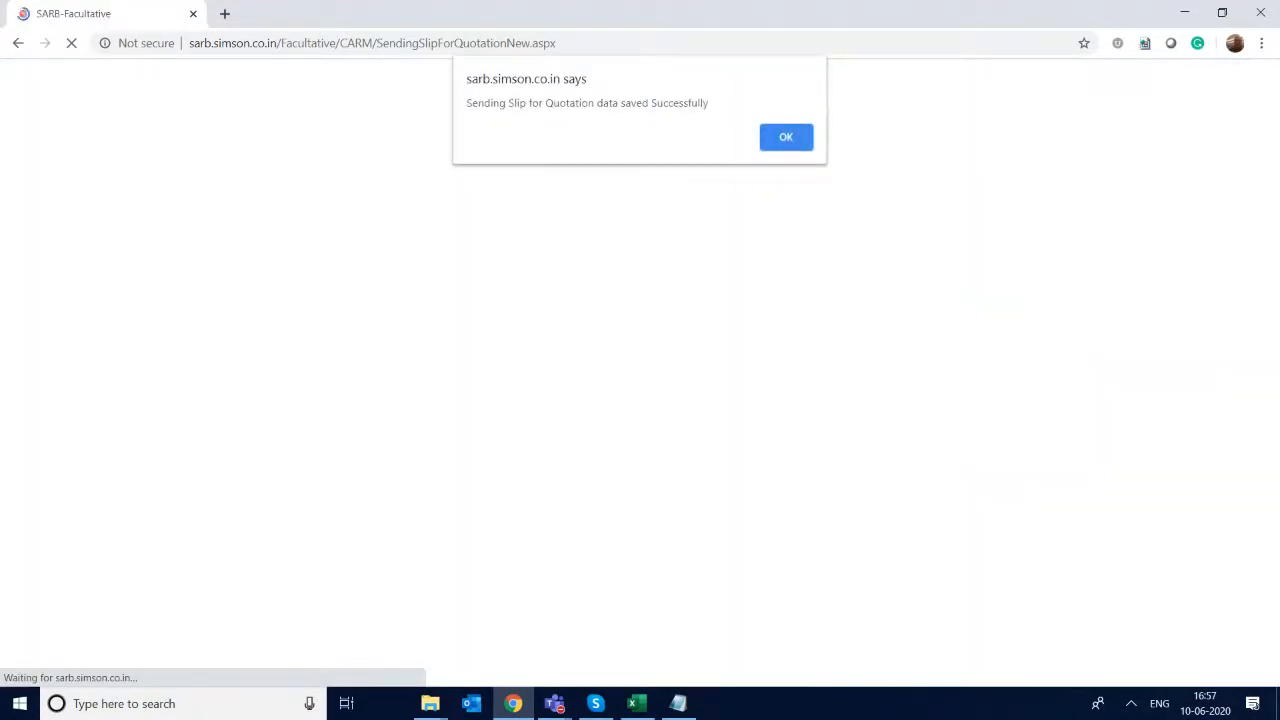
{"action": "key", "text": "Return"}
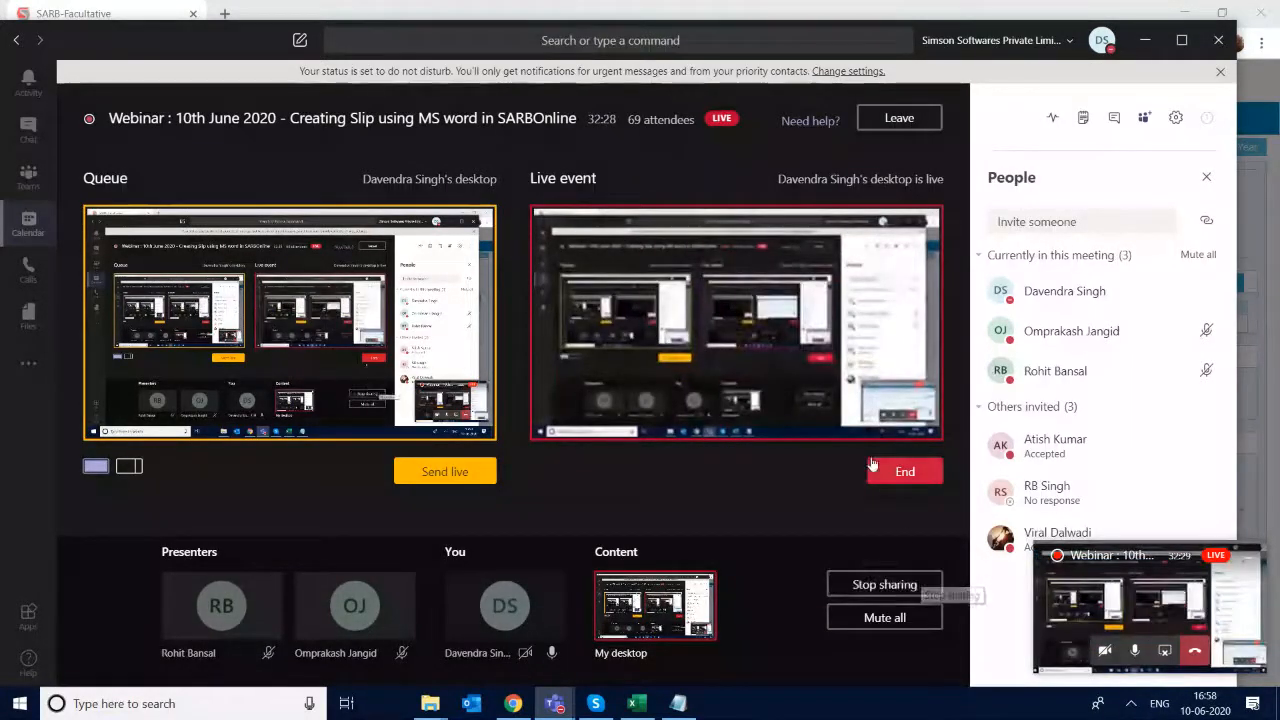
- Switch back from Teams to the reinsurer contact details in Chrome and dismiss the network quality notification
{"action": "left_click", "coordinate": [512, 703]}
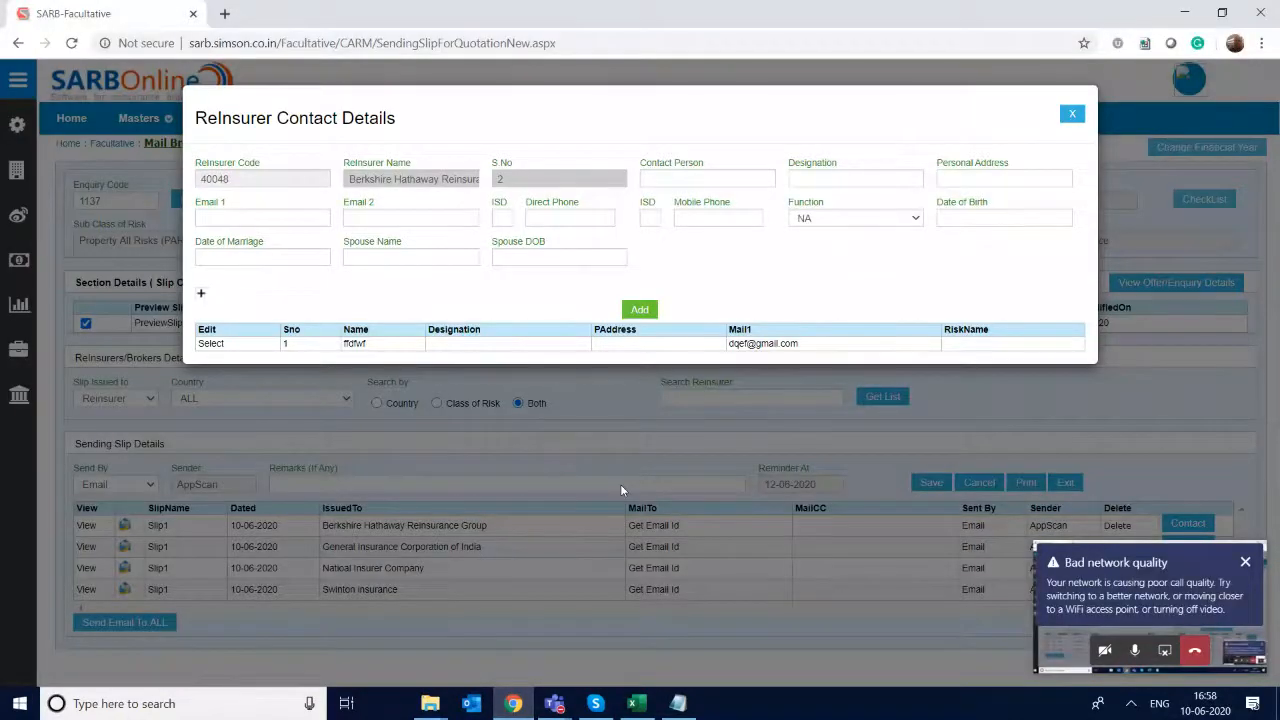
{"action": "left_click", "coordinate": [1246, 563]}
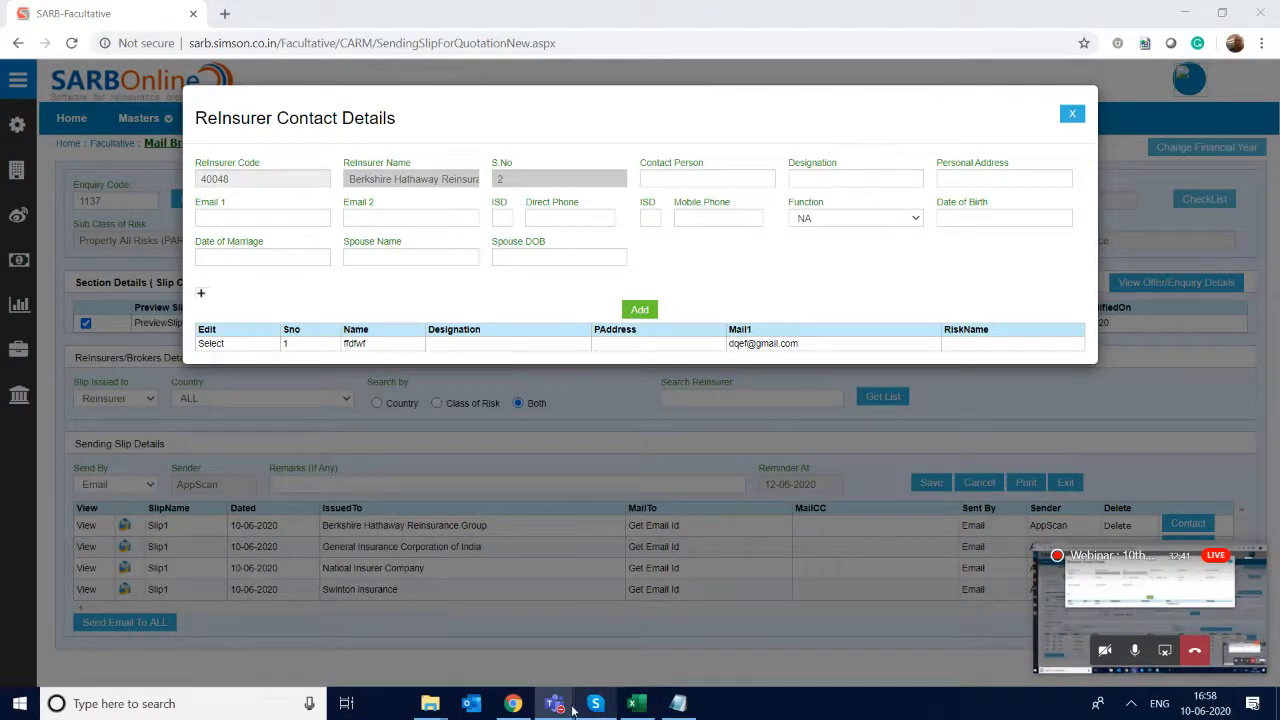
{"action": "mouse_move", "coordinate": [558, 708]}
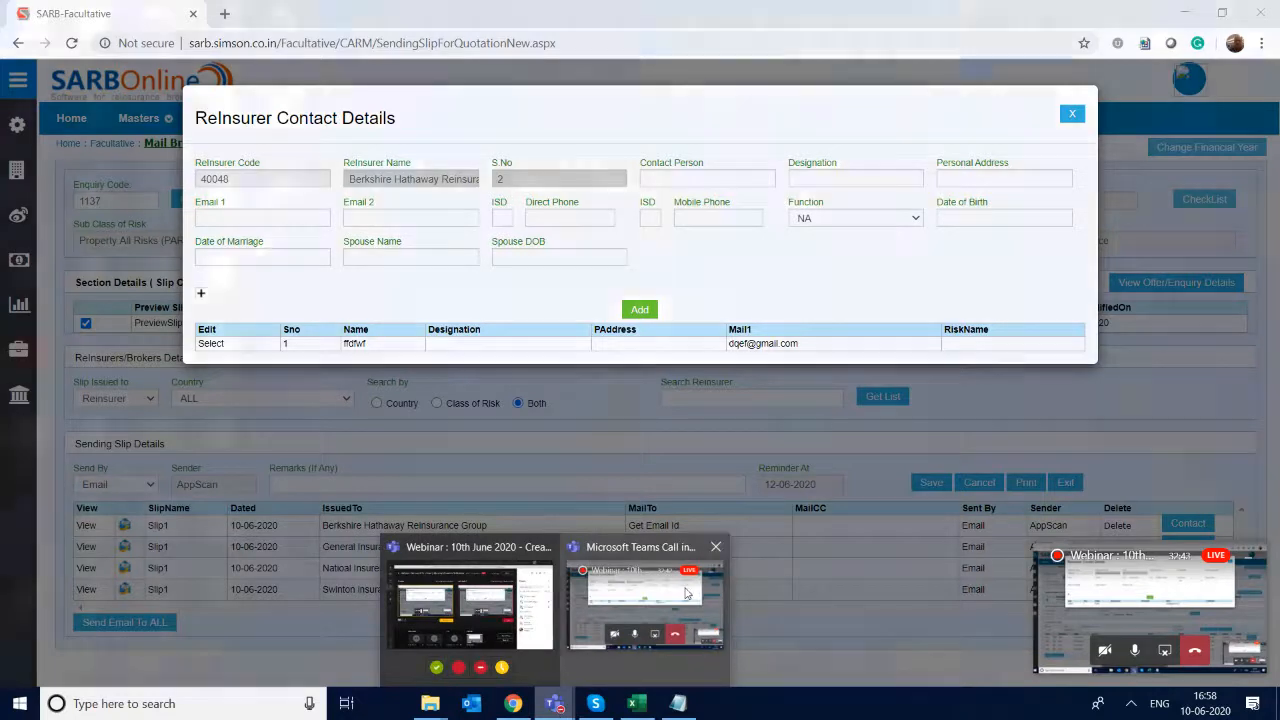
{"action": "mouse_move", "coordinate": [686, 593]}
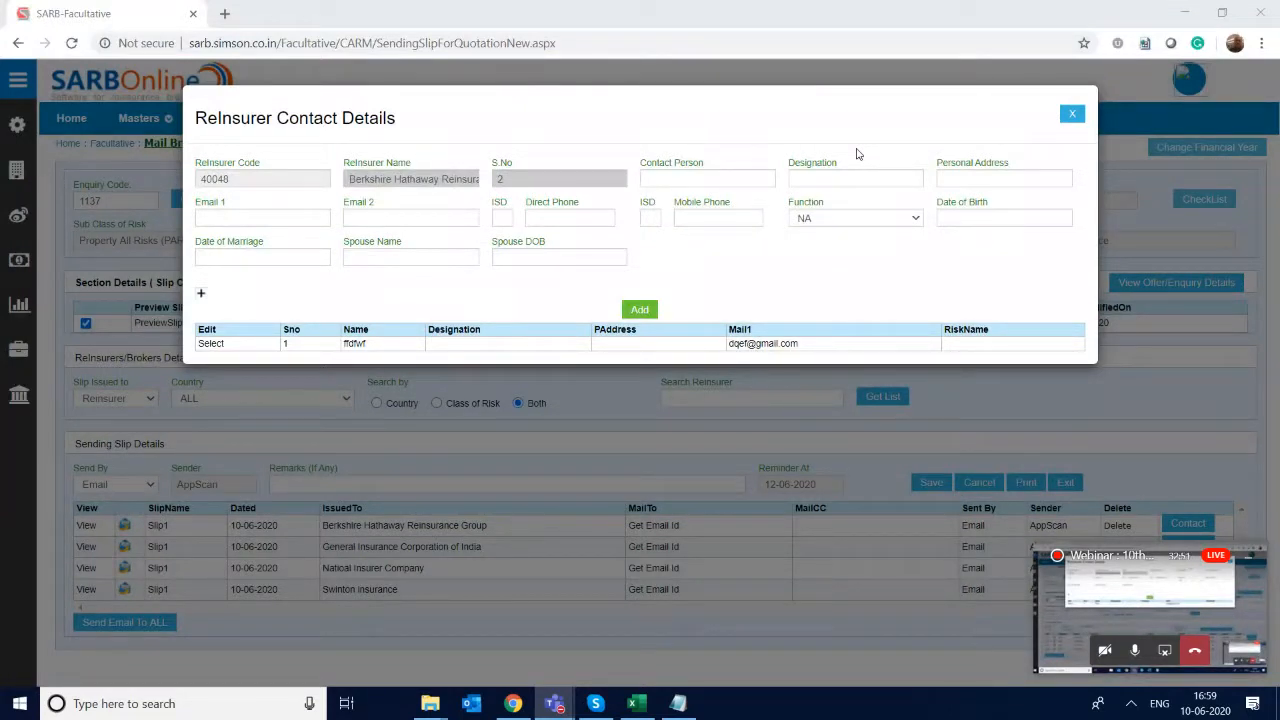
- Fill in the new Berkshire Hathaway Reinsurance Group contact's name and set the designation to VP
{"action": "left_click", "coordinate": [699, 180]}
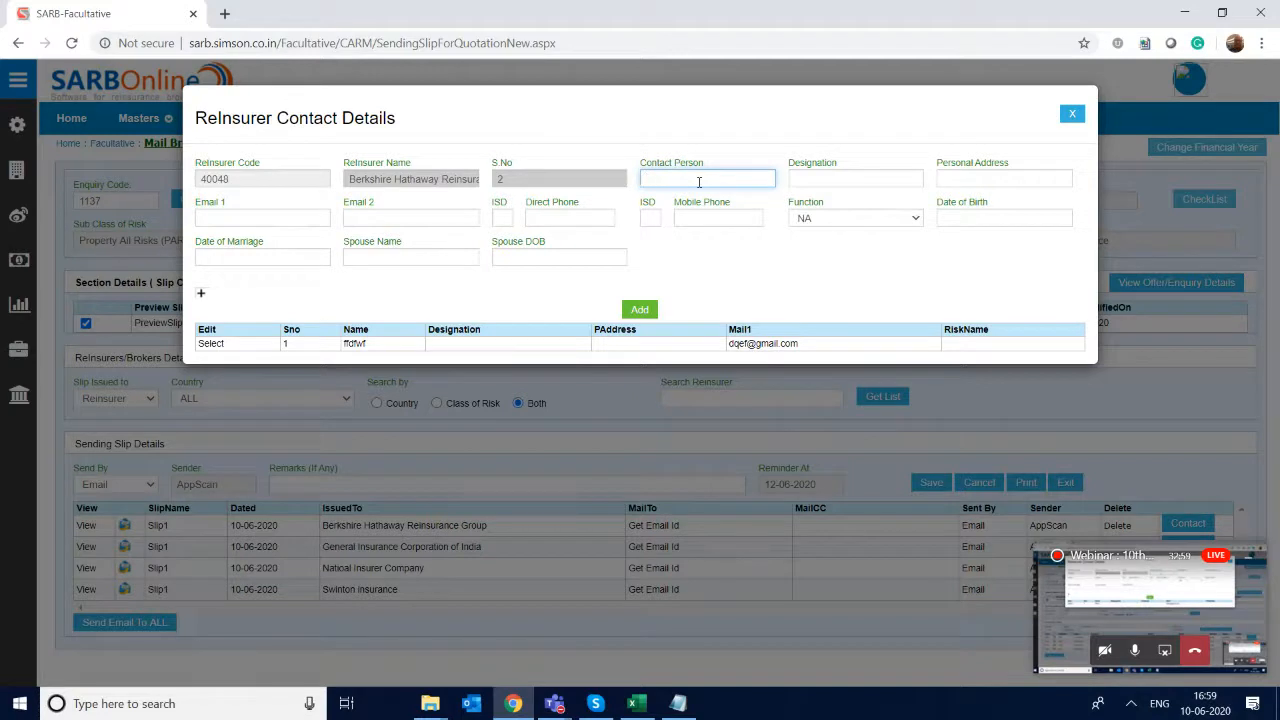
{"action": "key", "text": "Tab"}
{"action": "type", "text": "VP"}
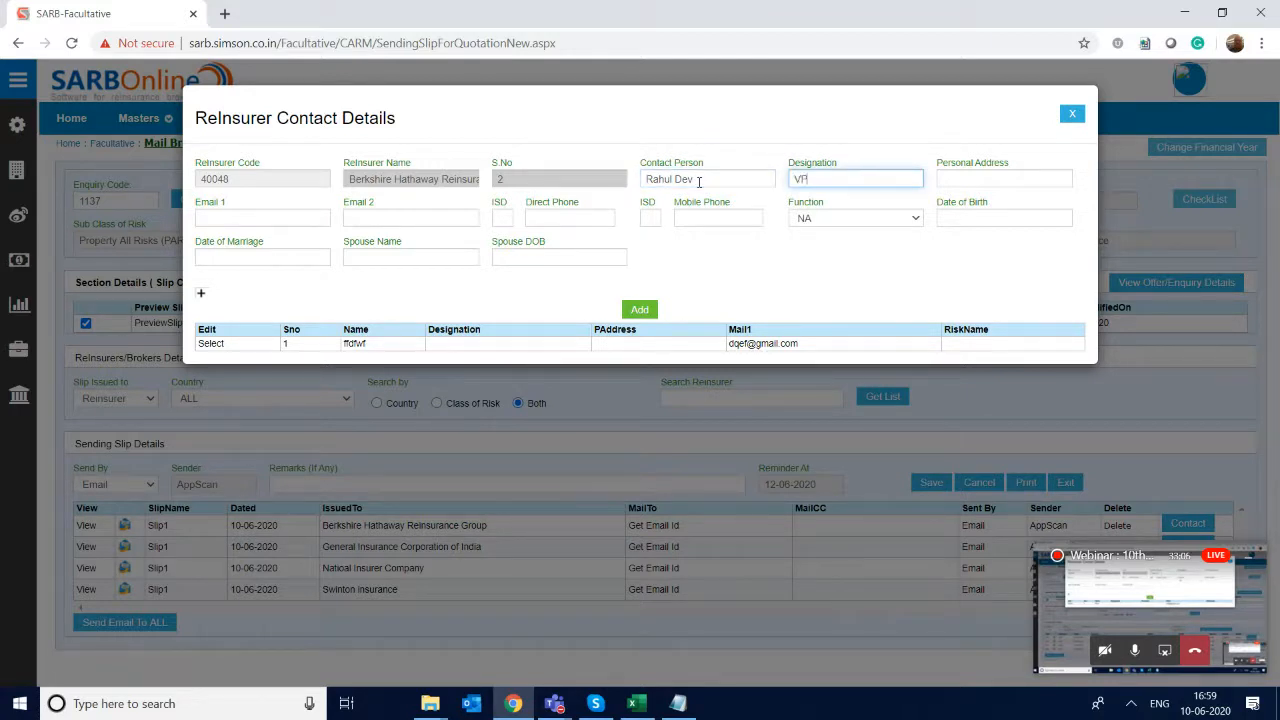
{"action": "key", "text": "Tab"}
- Enter the contact's primary e-mail, add the contact to Berkshire Hathaway Reinsurance Group, and close the contact details
{"action": "key", "text": "Tab"}
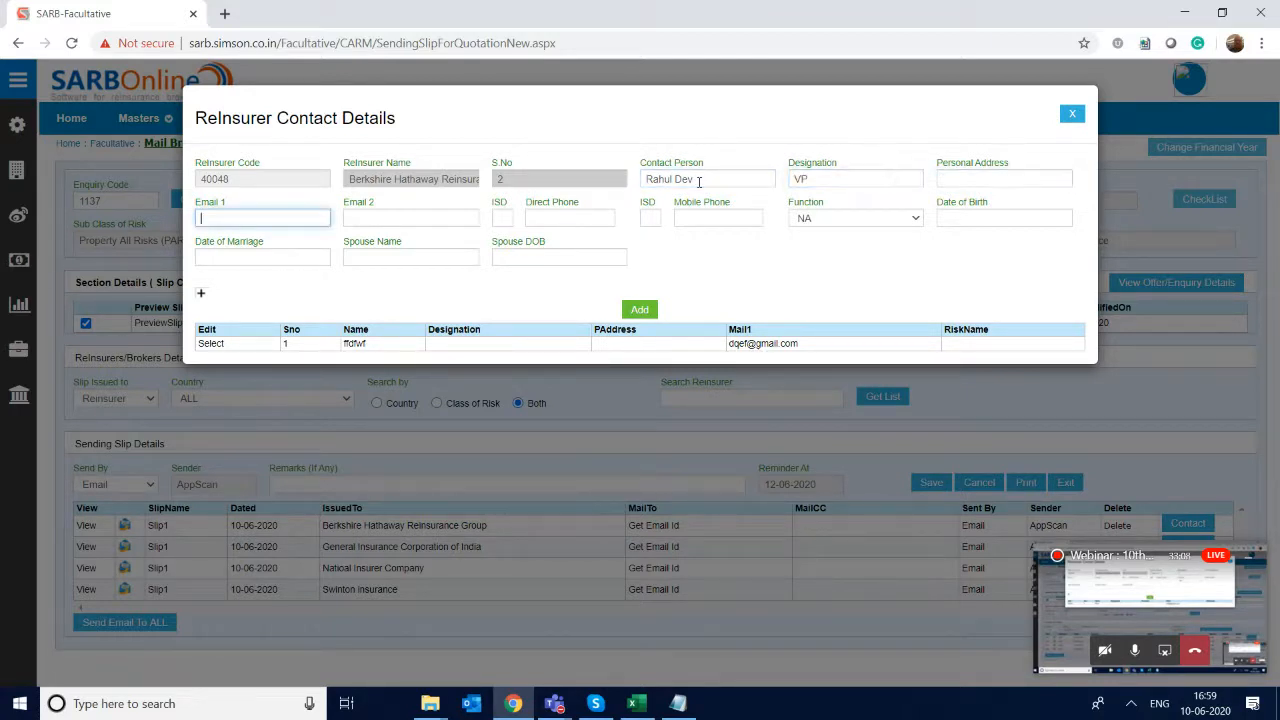
{"action": "key", "text": "Tab"}
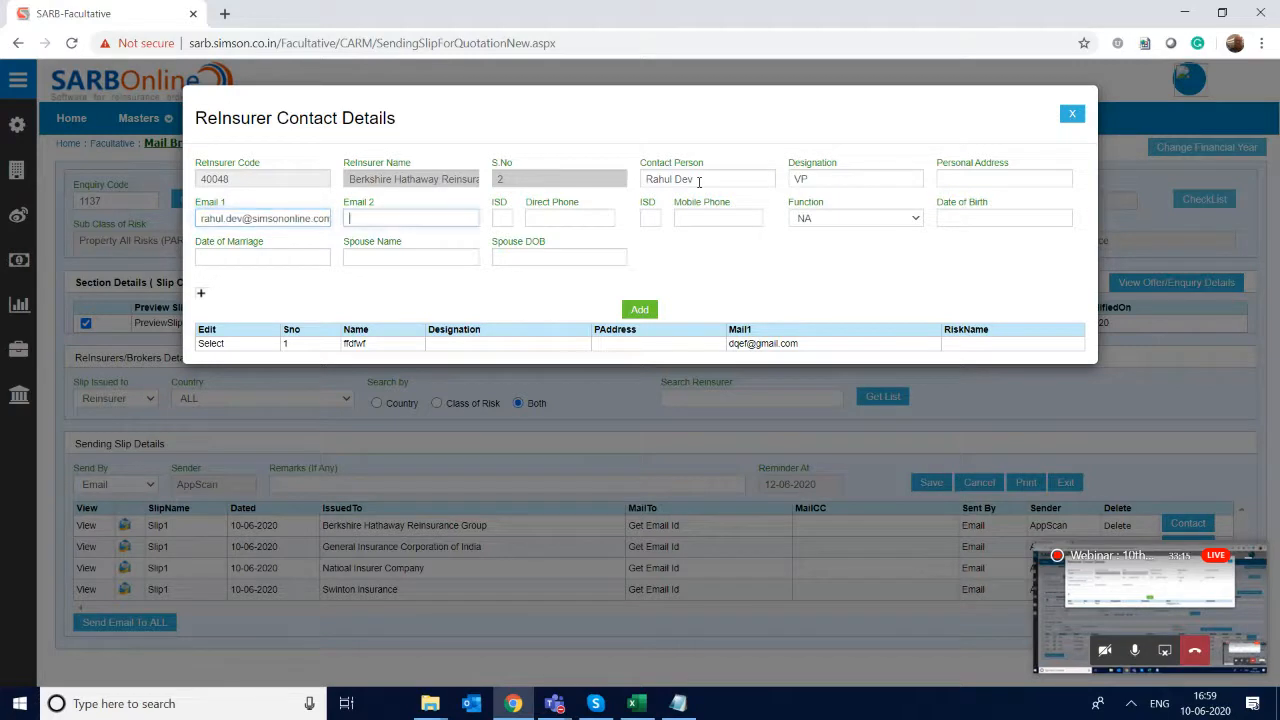
{"action": "left_click", "coordinate": [630, 311]}
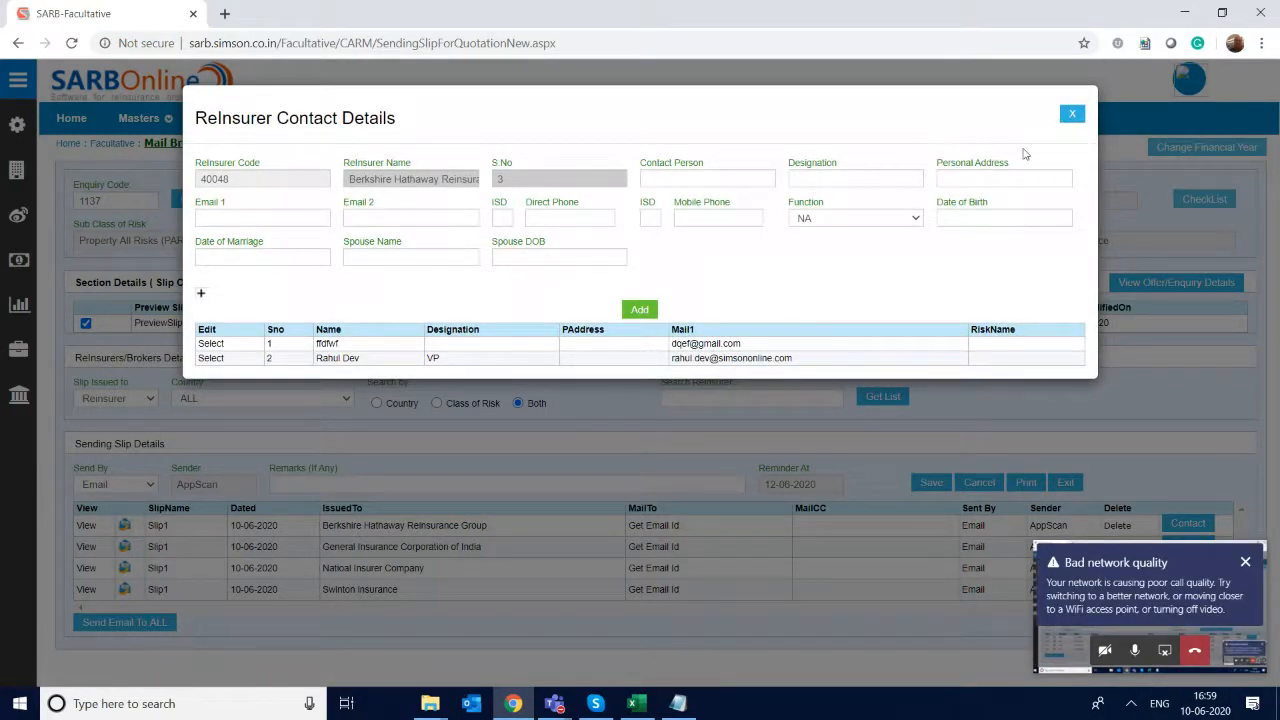
{"action": "left_click", "coordinate": [1072, 117]}
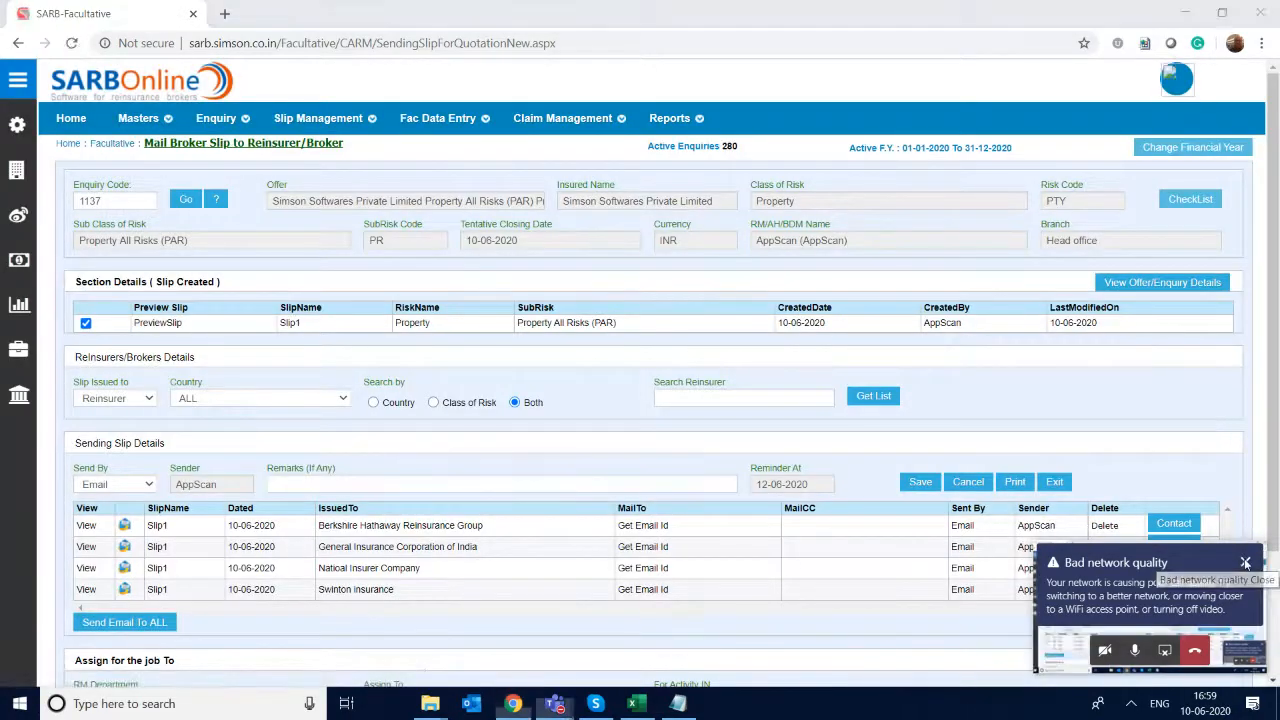
{"action": "left_click", "coordinate": [1245, 563]}
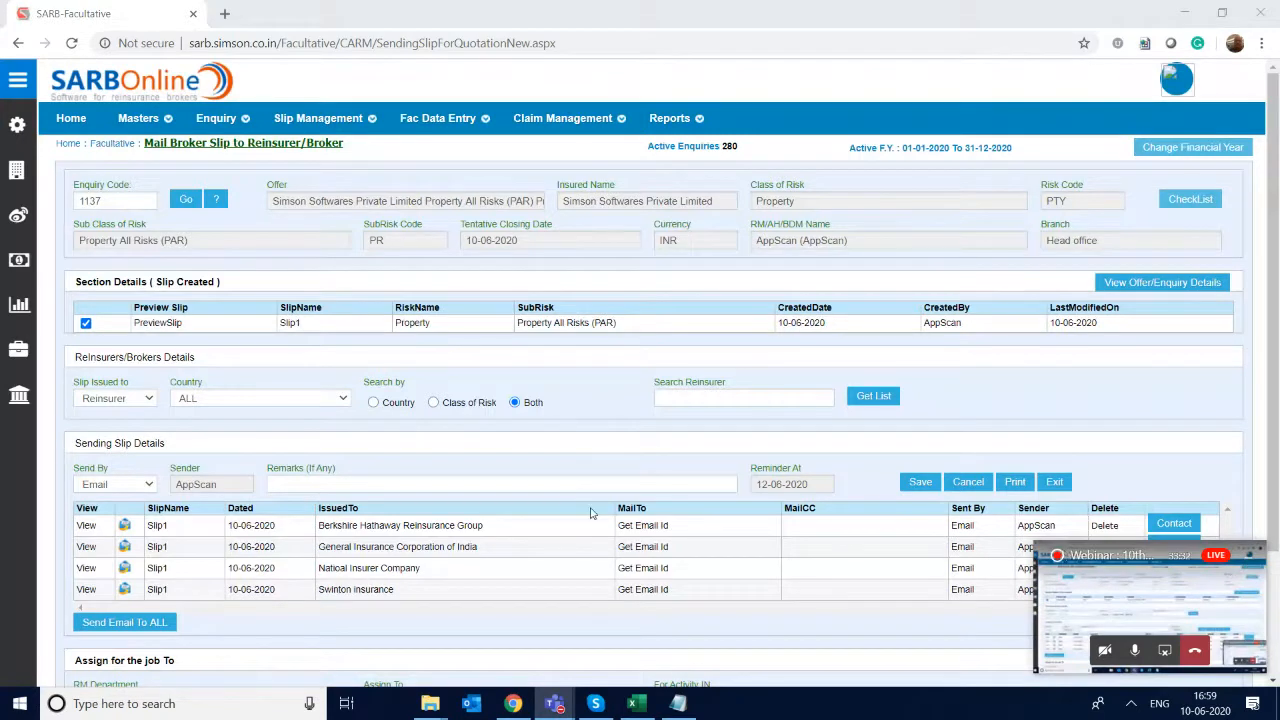
- Set the newly added contact's e-mail as the To recipient for Berkshire Hathaway Reinsurance Group's slip
{"action": "left_click", "coordinate": [648, 528]}
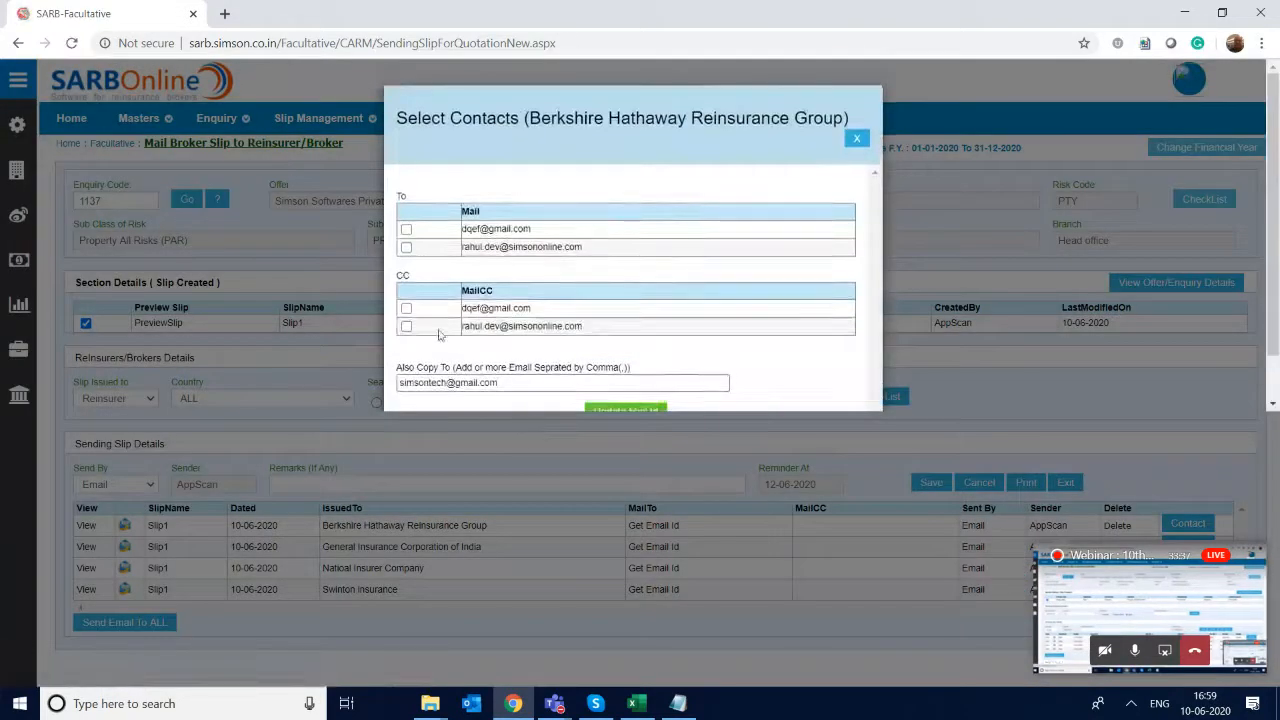
{"action": "left_click", "coordinate": [406, 247]}
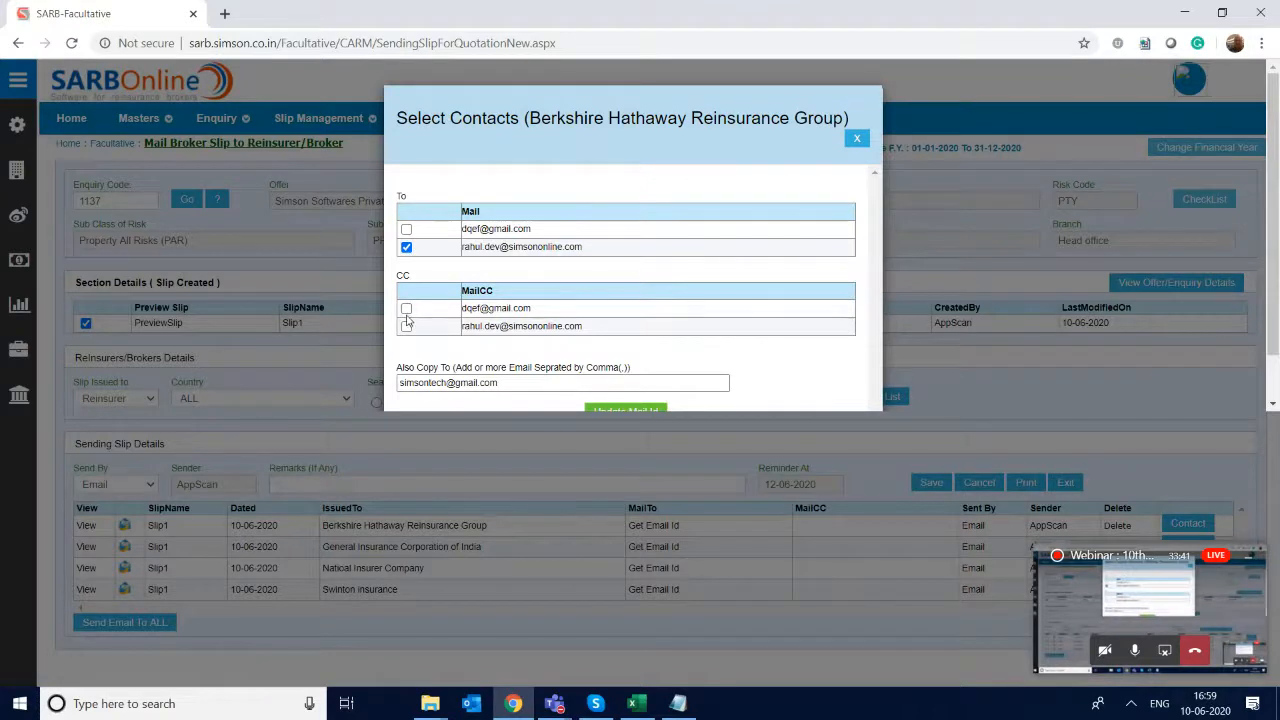
{"action": "left_click", "coordinate": [619, 412]}
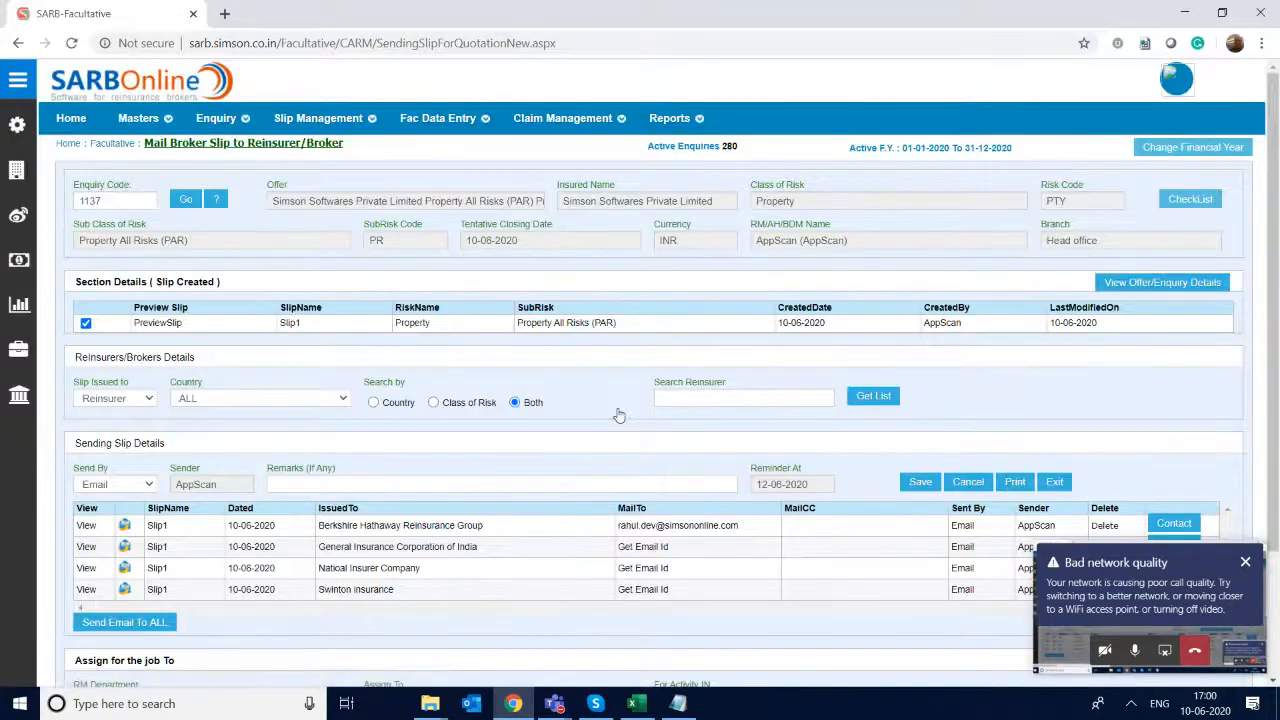
- Set the listed contact's e-mail as the To recipient for General Insurance Corporation of India's slip
{"action": "scroll", "coordinate": [638, 480], "scroll_direction": "down", "scroll_amount": 2}
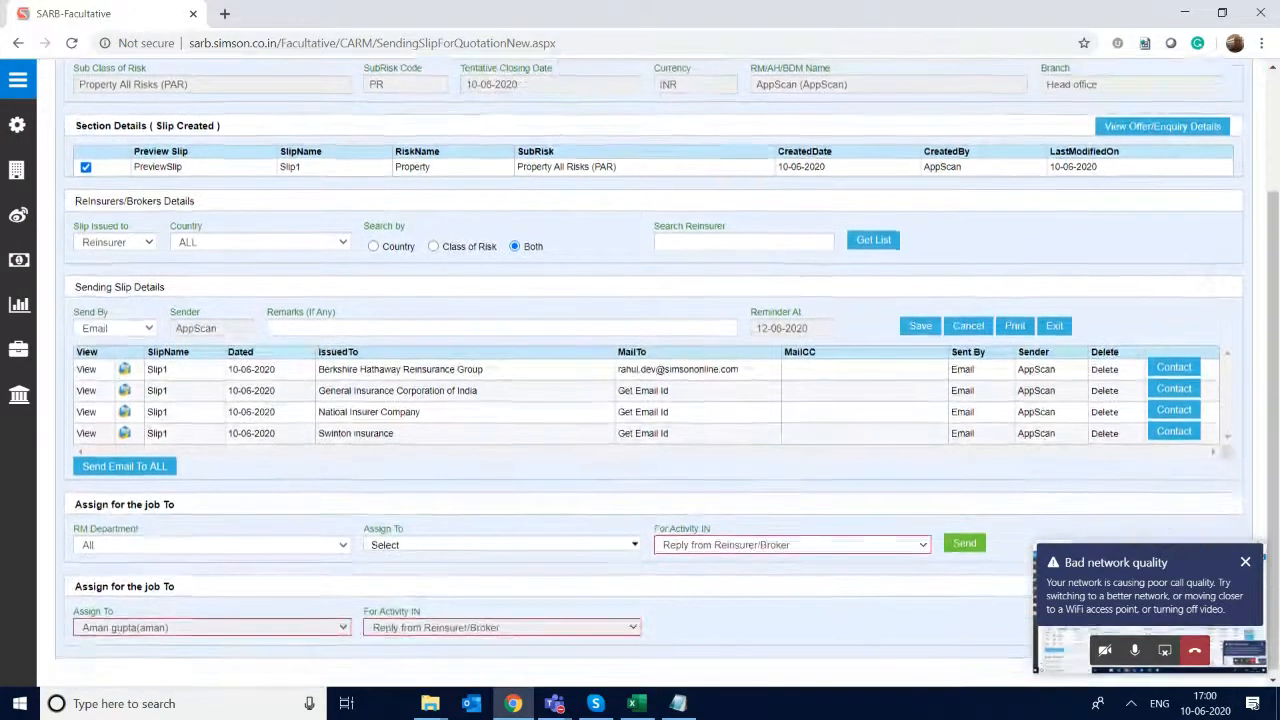
{"action": "left_click", "coordinate": [655, 396]}
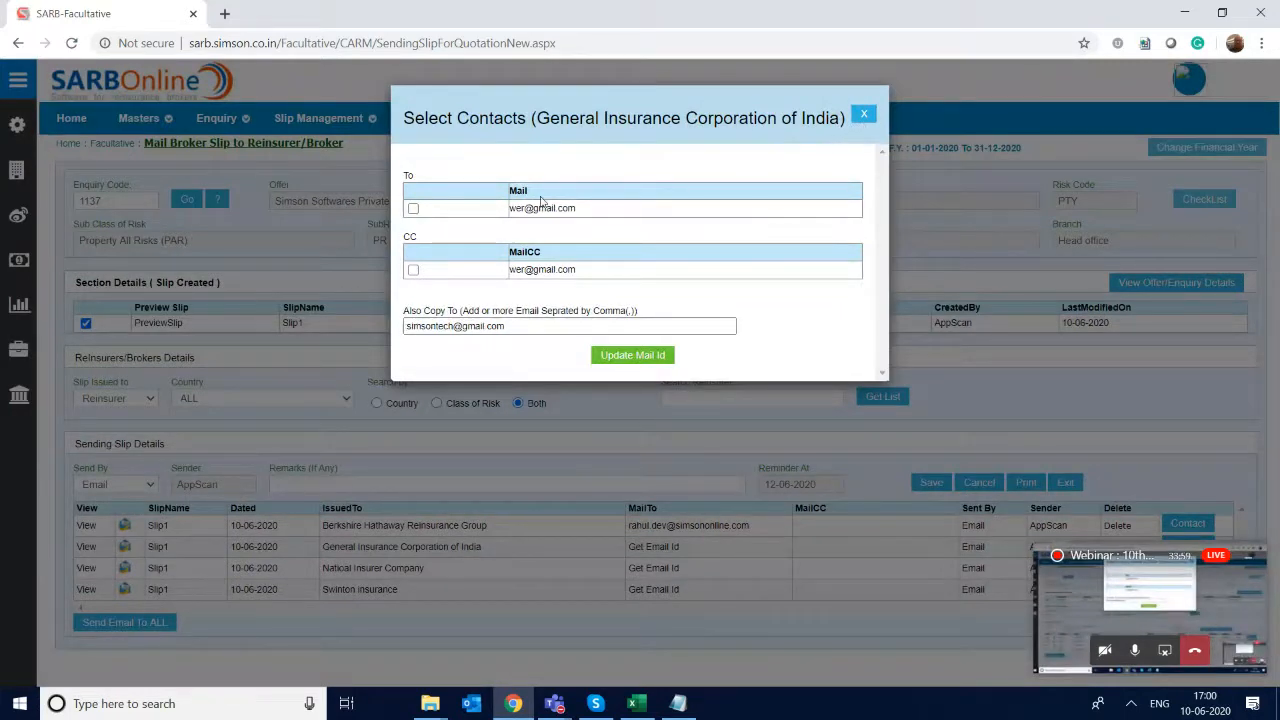
{"action": "left_click", "coordinate": [413, 208]}
{"action": "left_click", "coordinate": [630, 356]}
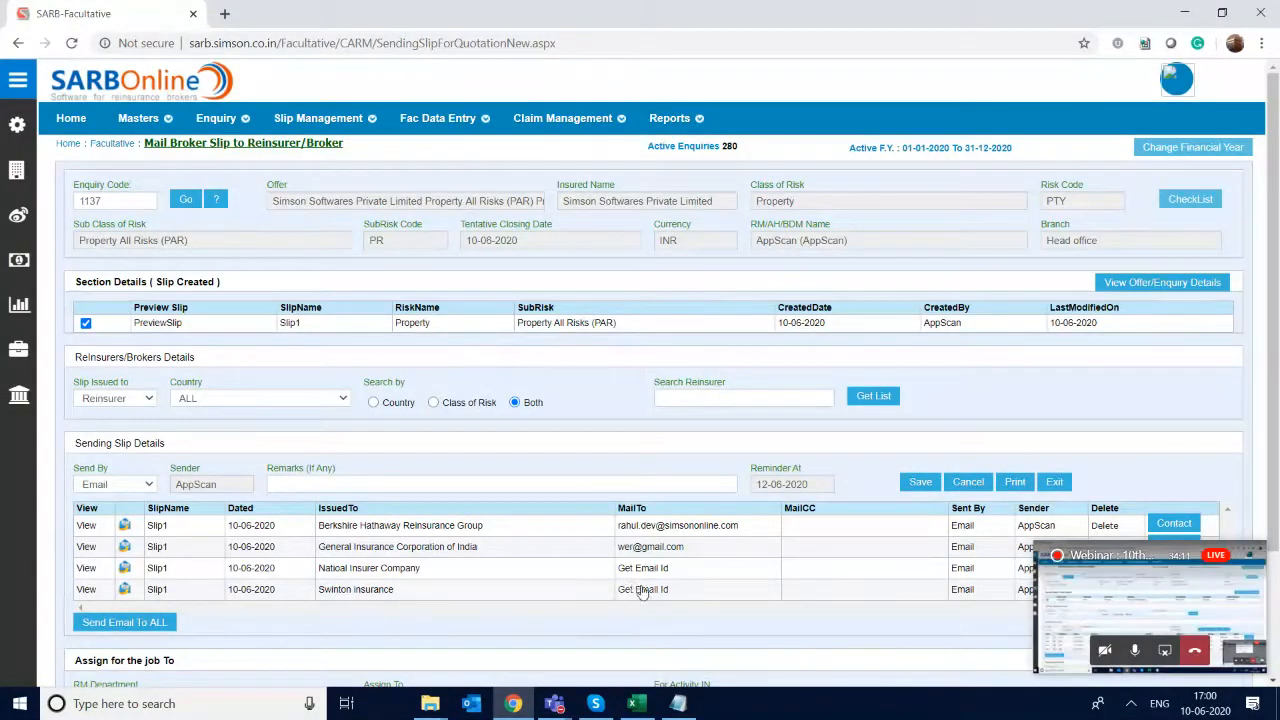
- Set the listed contact's e-mail as the only To recipient for Swinton insurance's slip, leaving CC unselected
{"action": "left_click", "coordinate": [644, 592]}
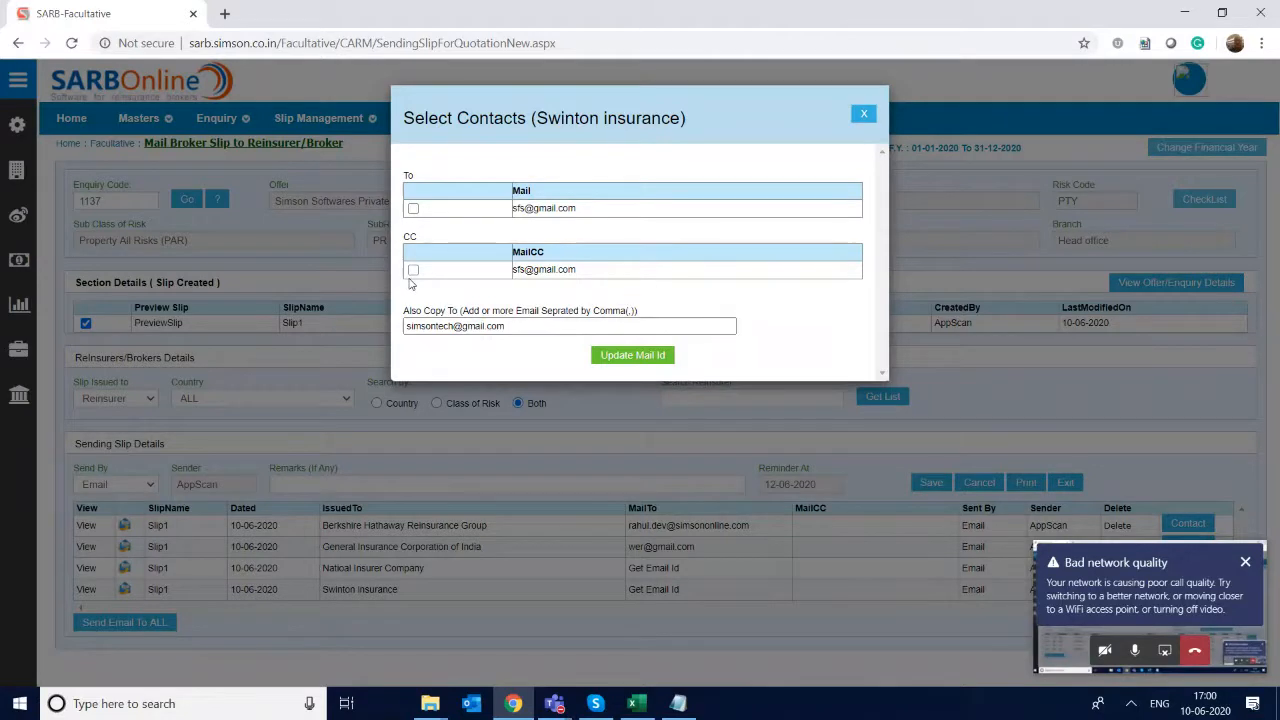
{"action": "left_click", "coordinate": [413, 270]}
{"action": "left_click", "coordinate": [413, 209]}
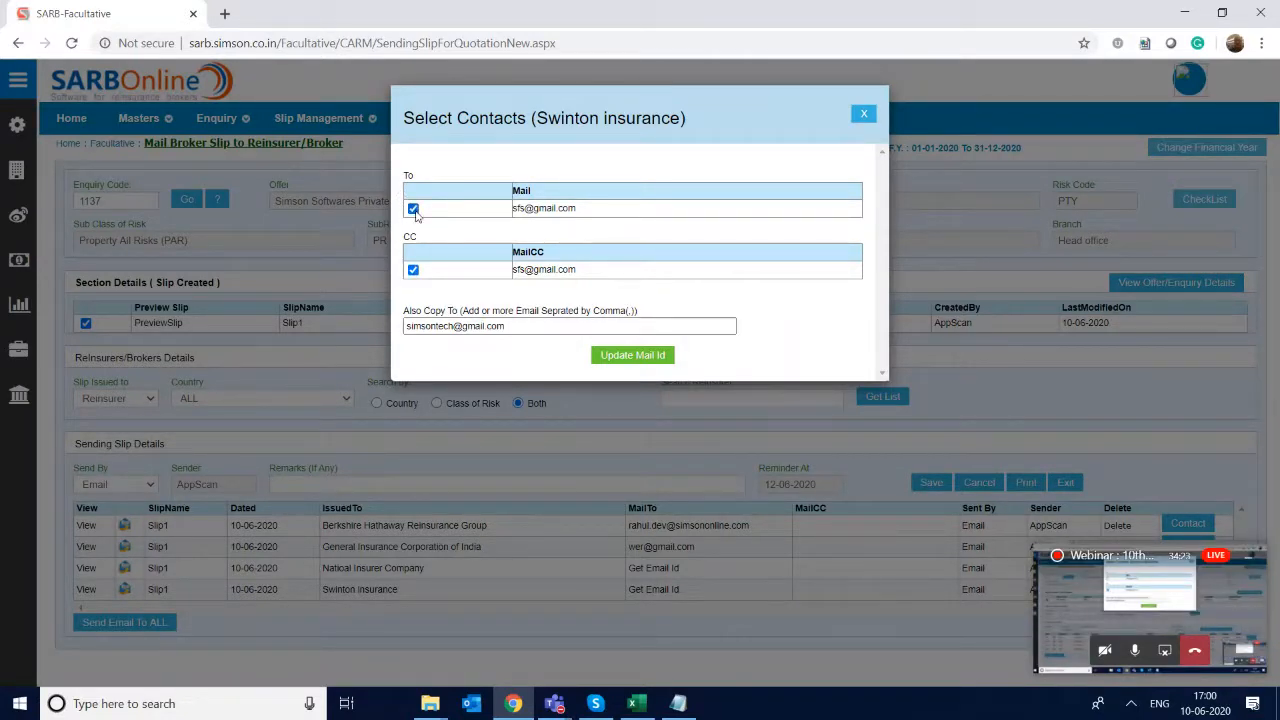
{"action": "left_click", "coordinate": [413, 271]}
{"action": "left_click", "coordinate": [638, 356]}
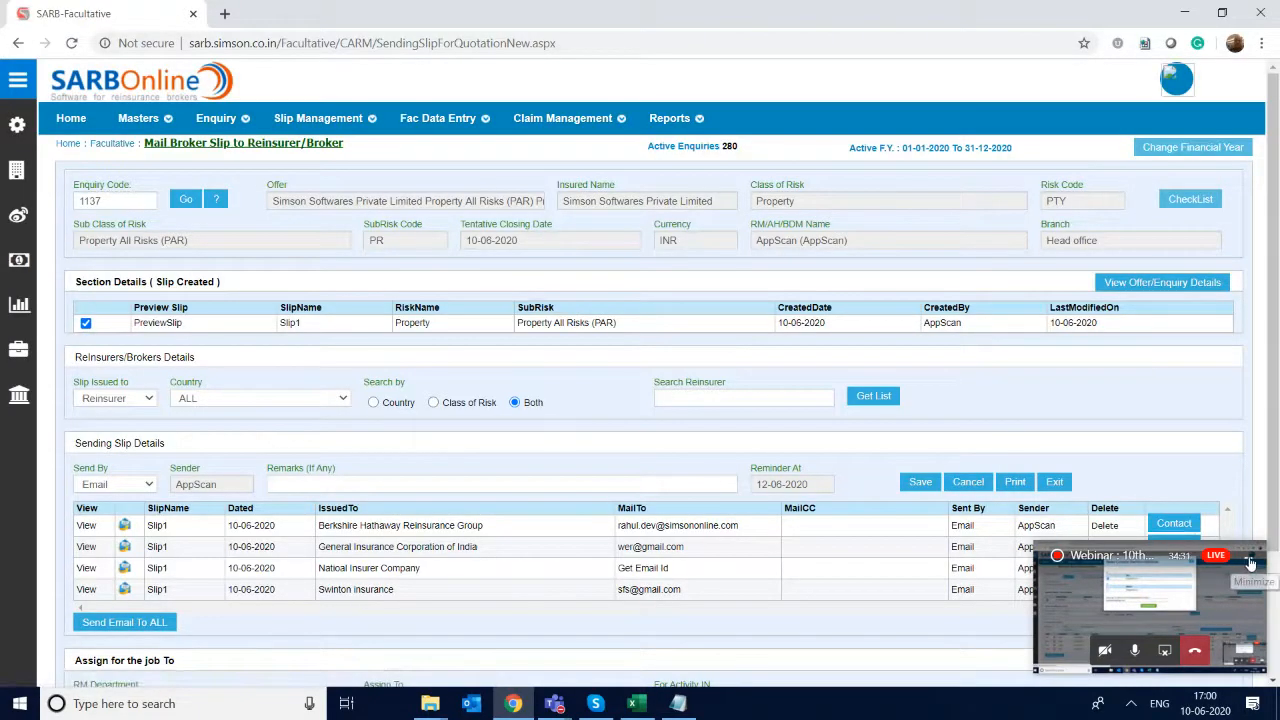
- Start a new contact for Natioal Insurer Company, filling in the contact person's full name and the designation VP
{"action": "left_click", "coordinate": [1249, 563]}
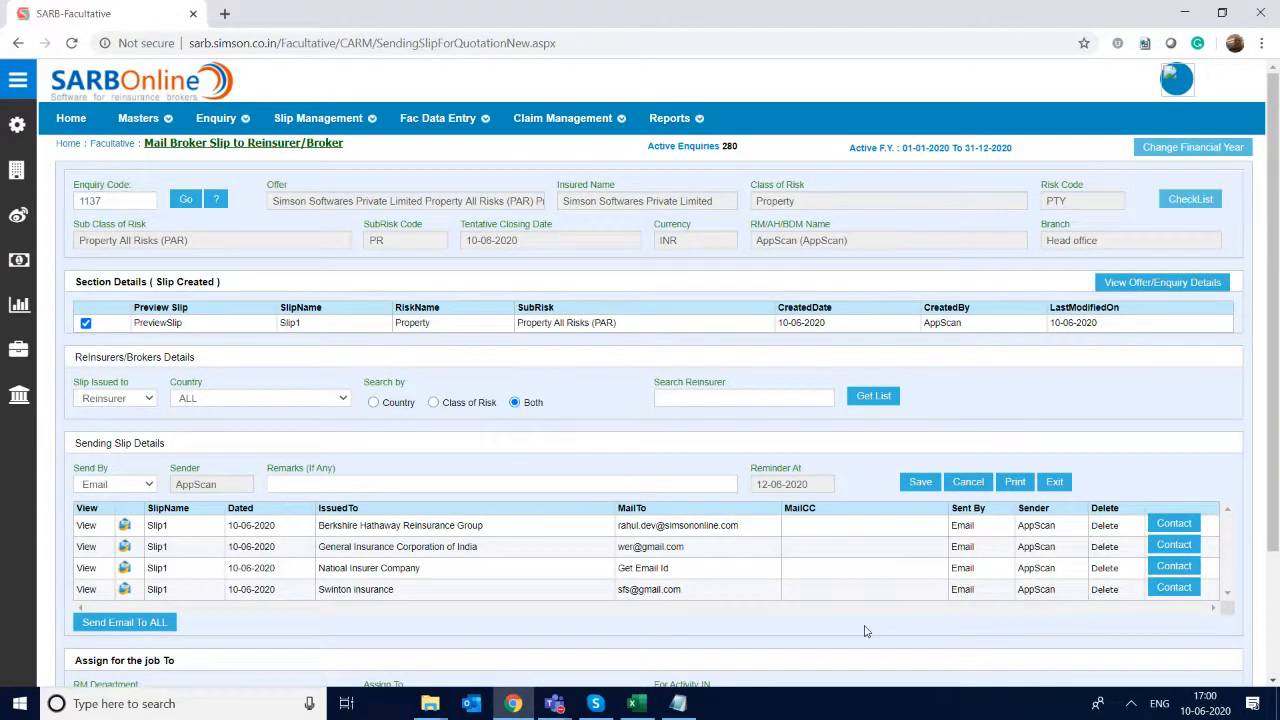
{"action": "left_click", "coordinate": [1178, 567]}
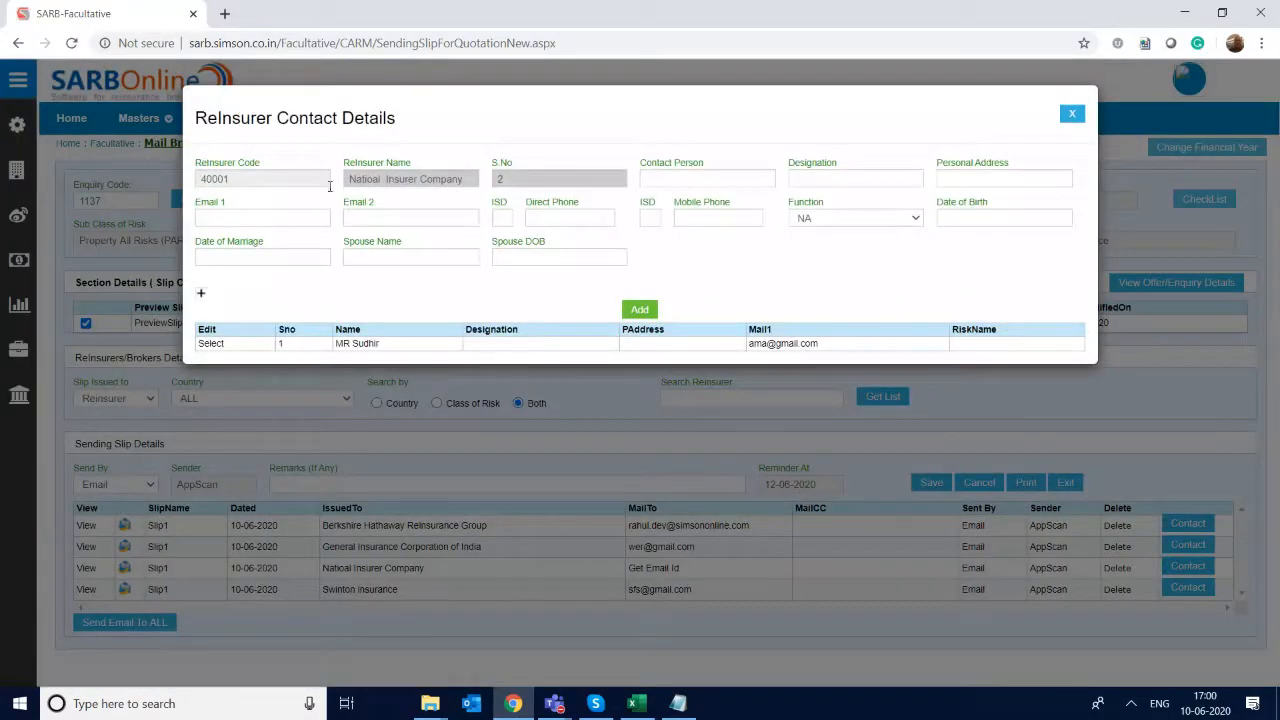
{"action": "left_click", "coordinate": [699, 178]}
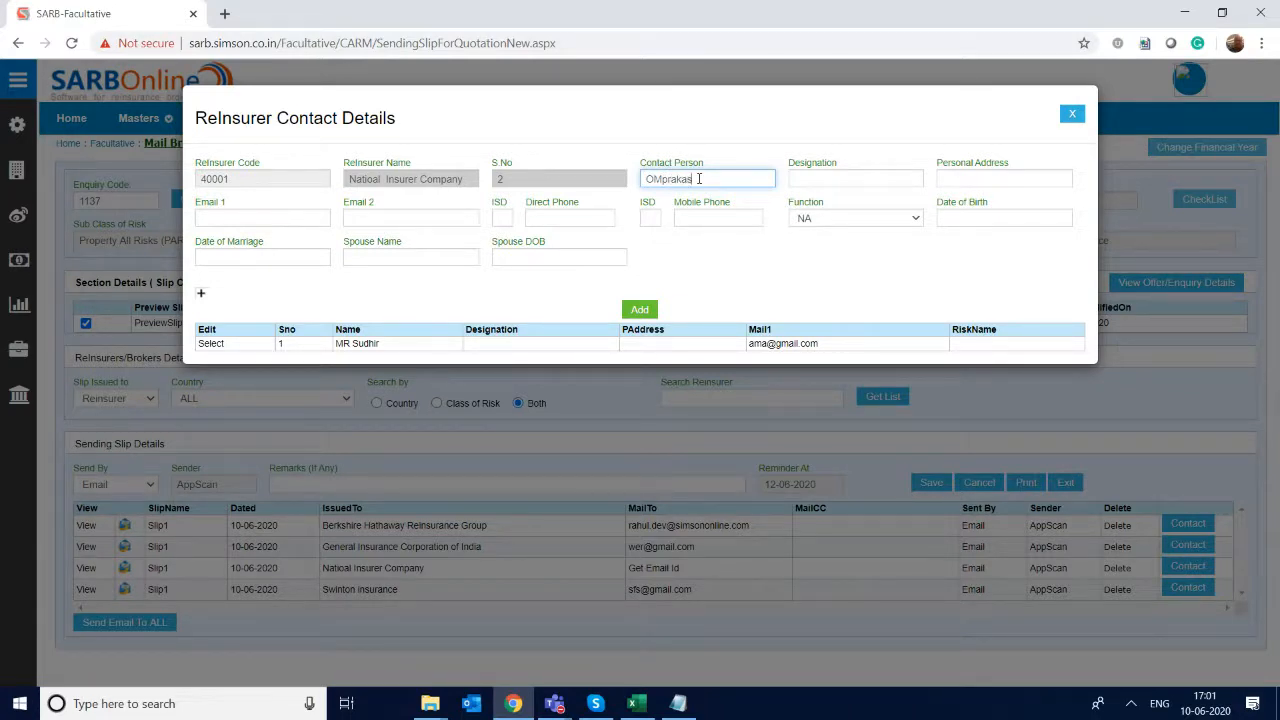
{"action": "key", "text": "Tab"}
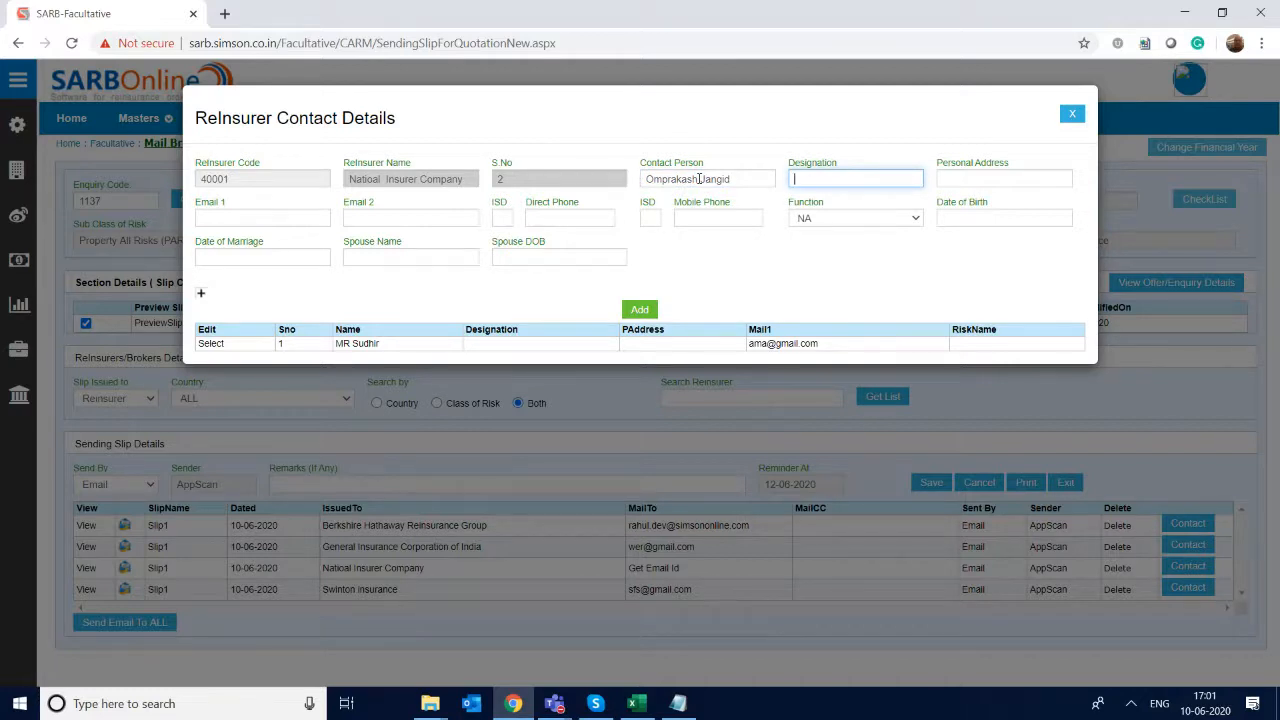
{"action": "type", "text": "VP"}
{"action": "key", "text": "Tab"}
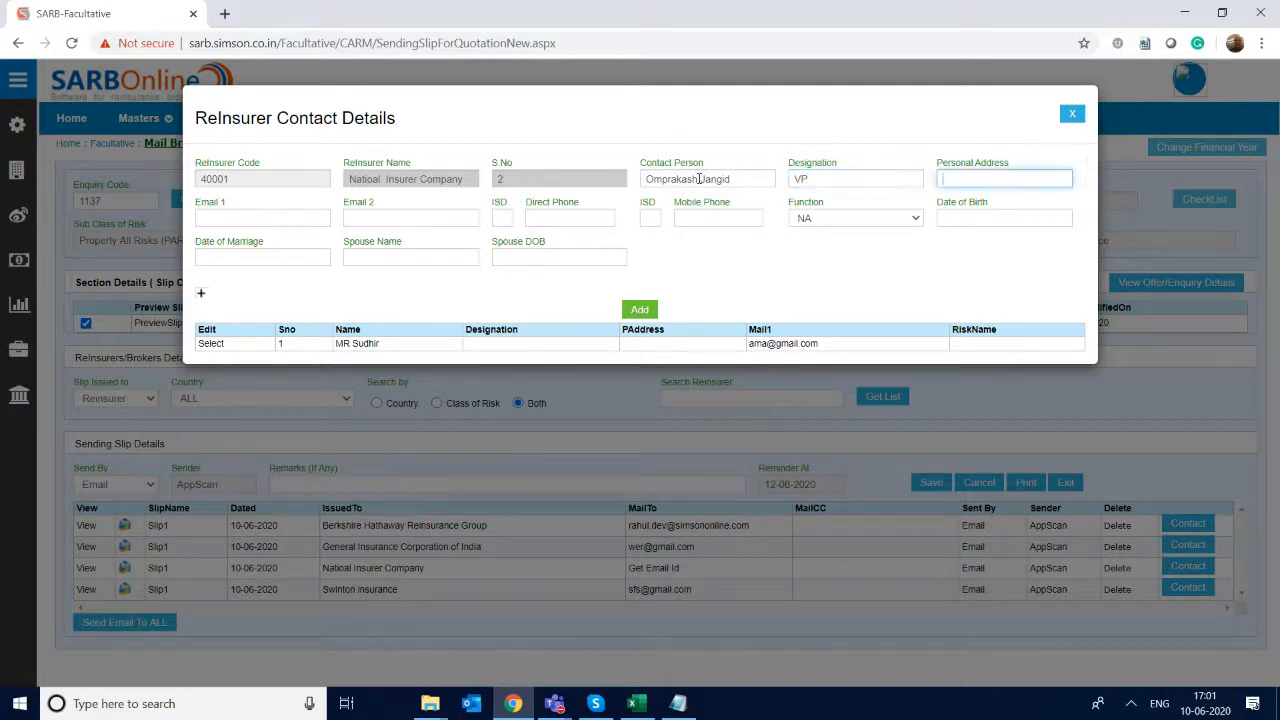
- Enter the VP contact's primary e-mail and add the contact to Natioal Insurer Company
{"action": "key", "text": "Tab"}
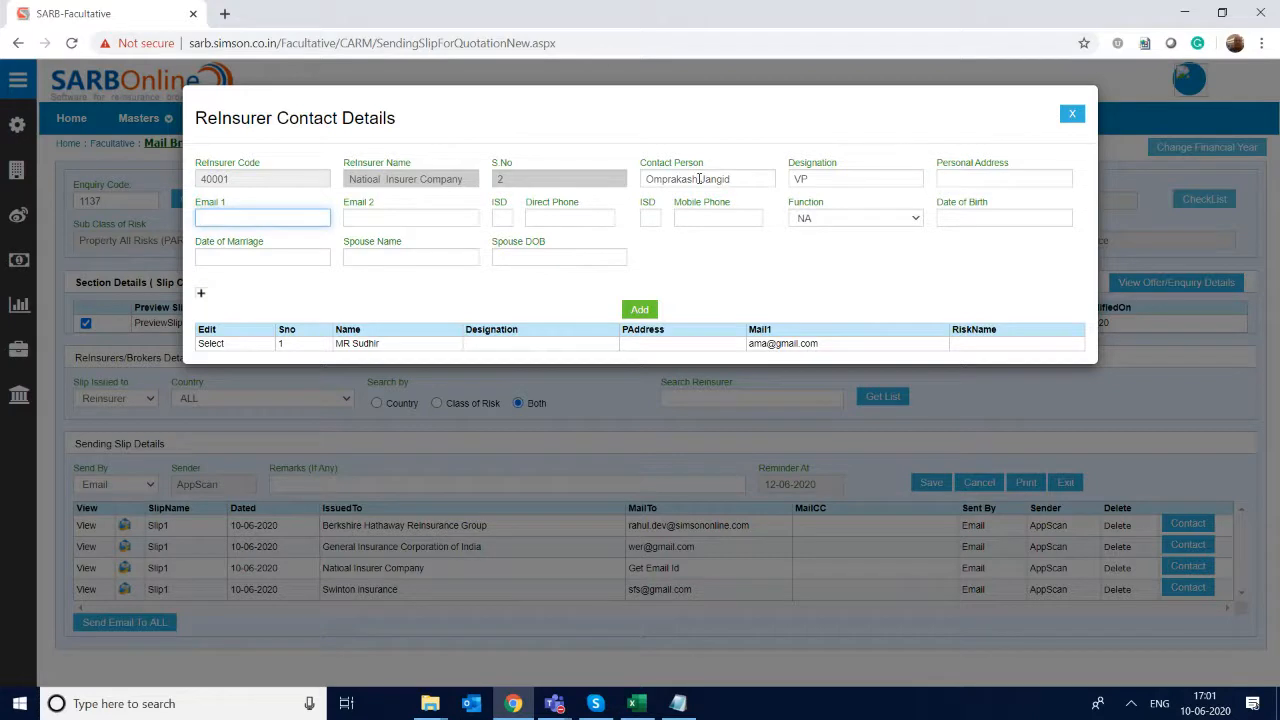
{"action": "key", "text": "Tab"}
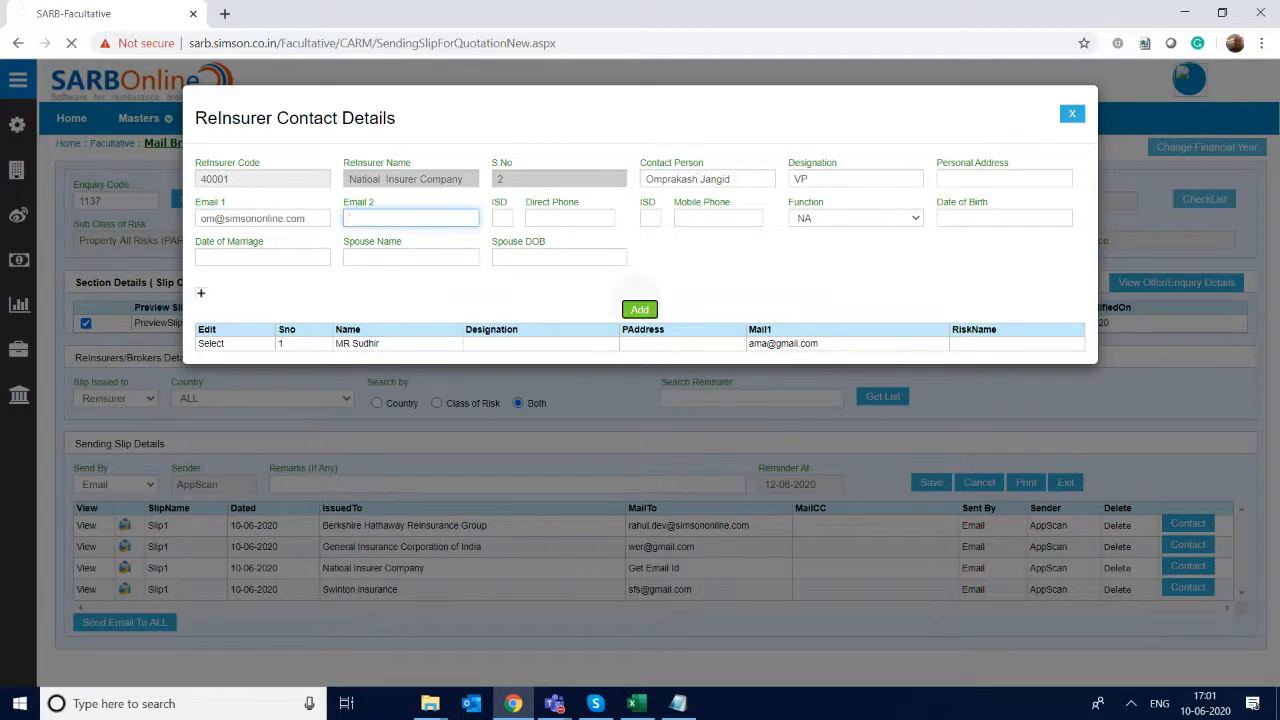
{"action": "left_click", "coordinate": [640, 309]}
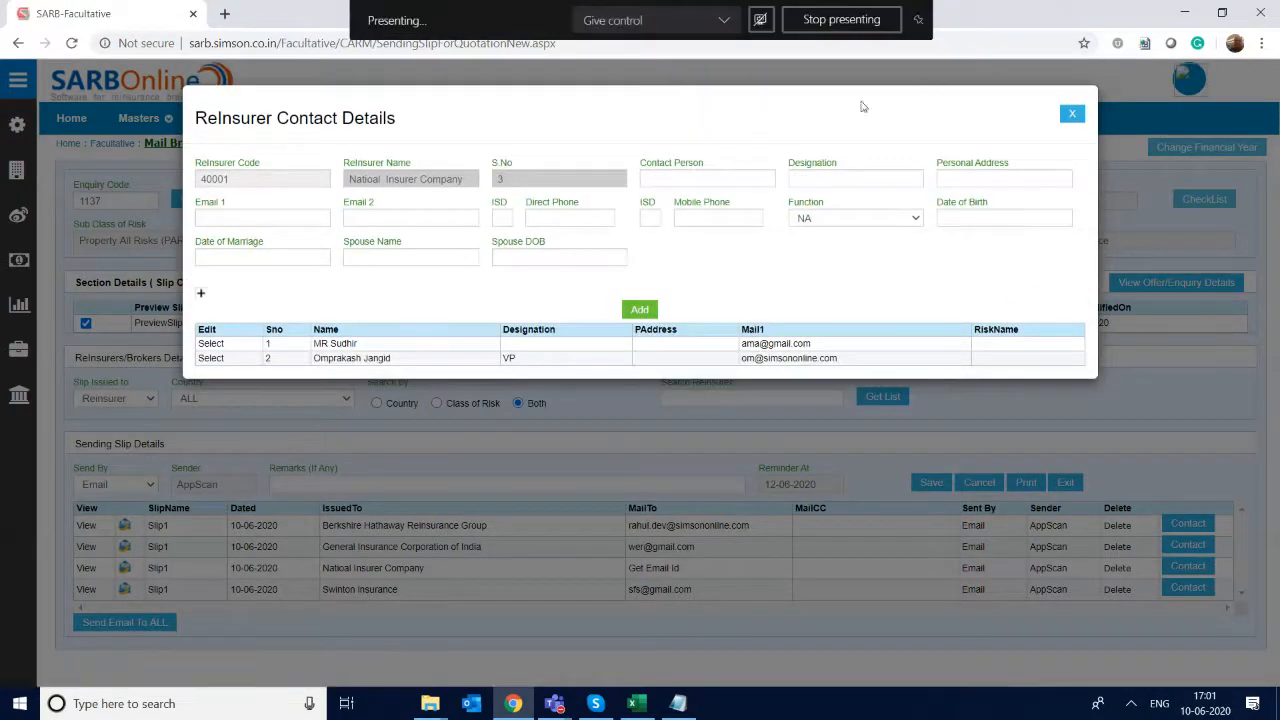
- Fill in a second new Natioal Insurer Company contact's name and set the designation to Director
{"action": "left_click", "coordinate": [684, 185]}
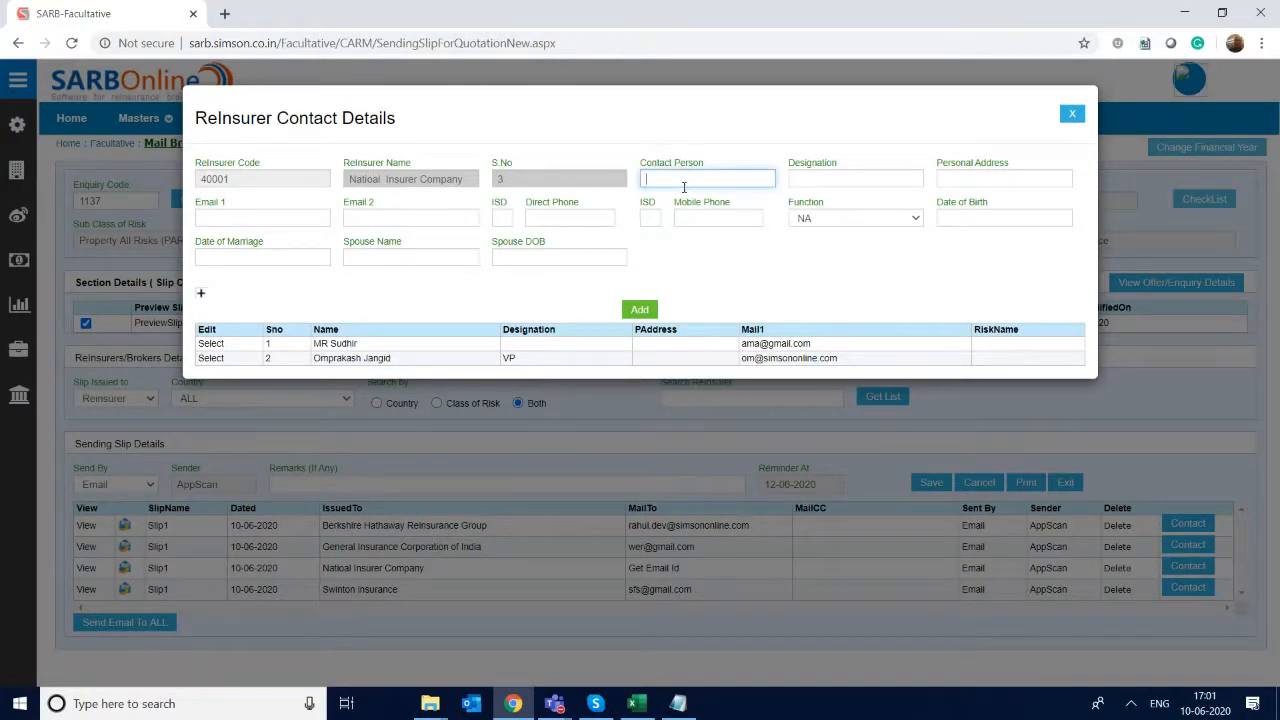
{"action": "key", "text": "Tab"}
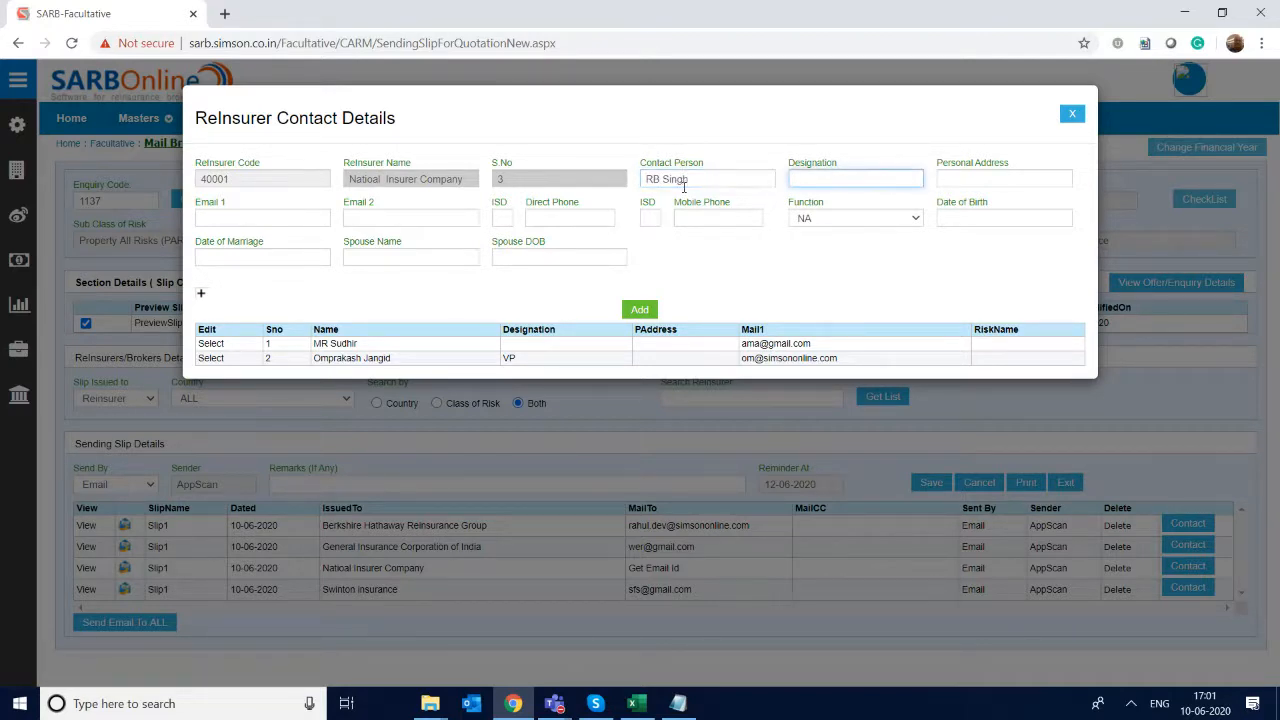
{"action": "type", "text": "Directyo"}
{"action": "key", "text": "BackSpace"}
{"action": "key", "text": "BackSpace"}
{"action": "type", "text": "or"}
{"action": "key", "text": "Tab"}
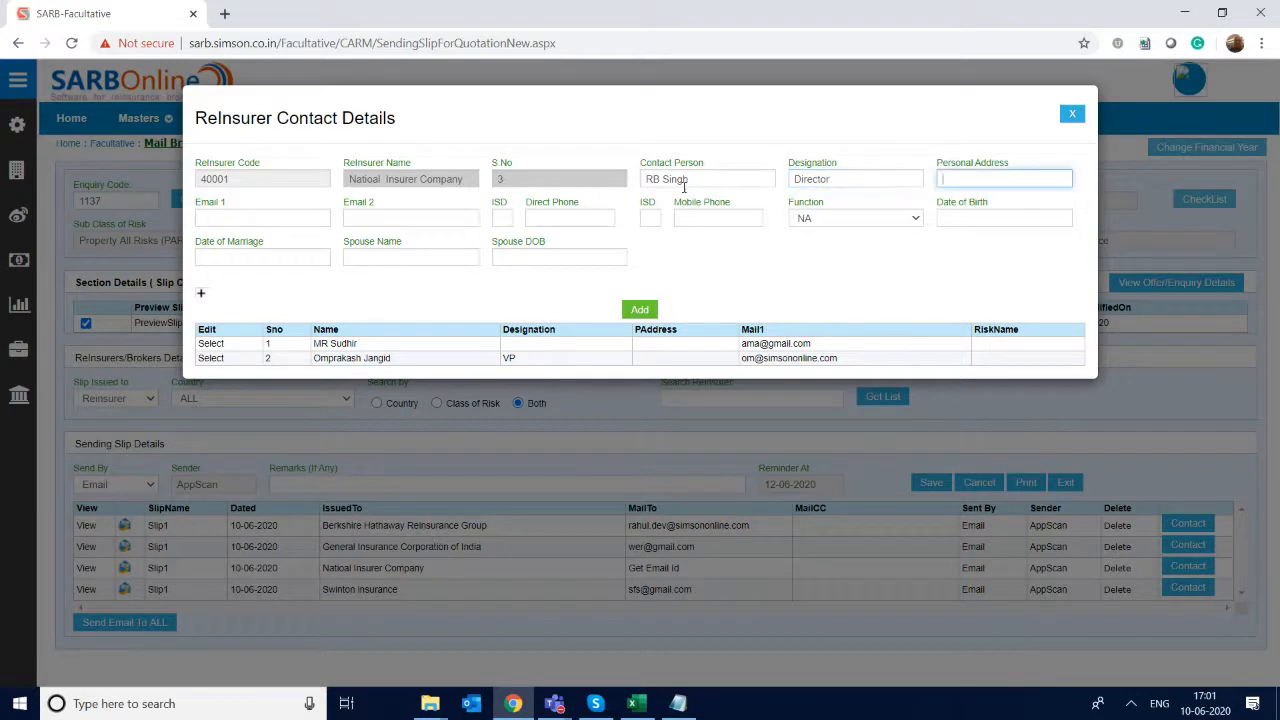
- Enter the Director's primary e-mail, add the contact to Natioal Insurer Company, and close the contact details
{"action": "key", "text": "Tab"}
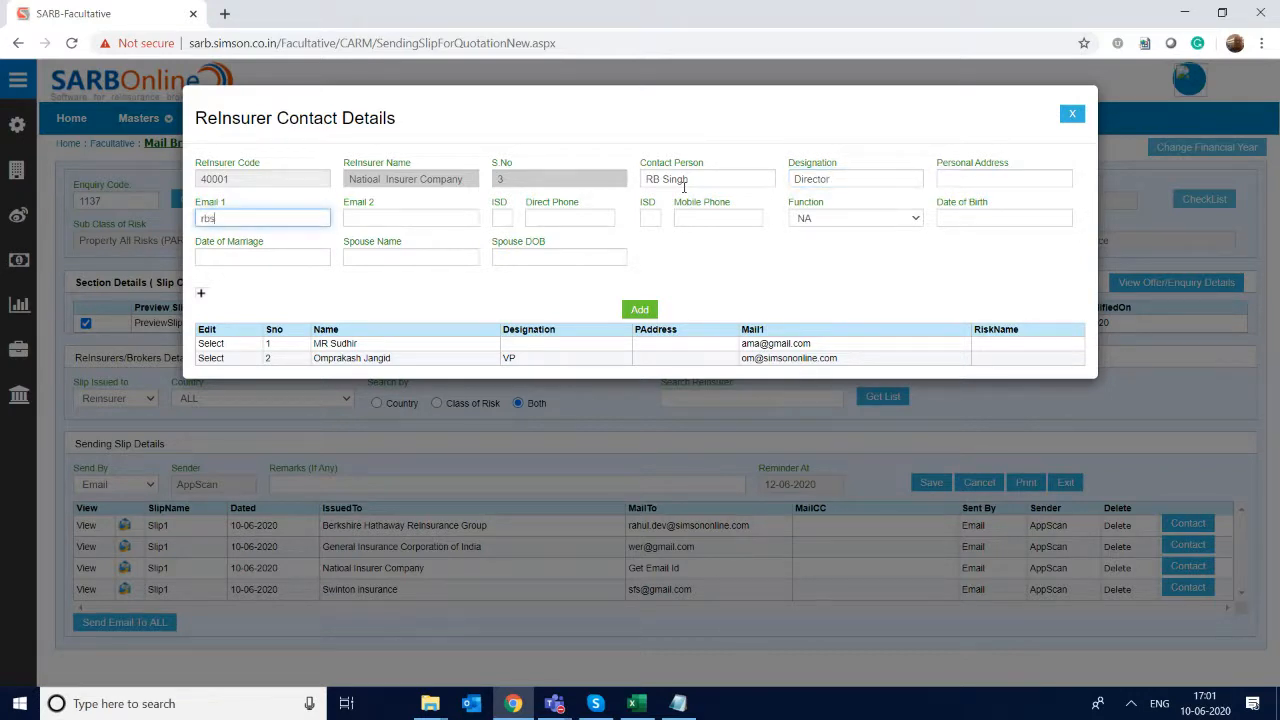
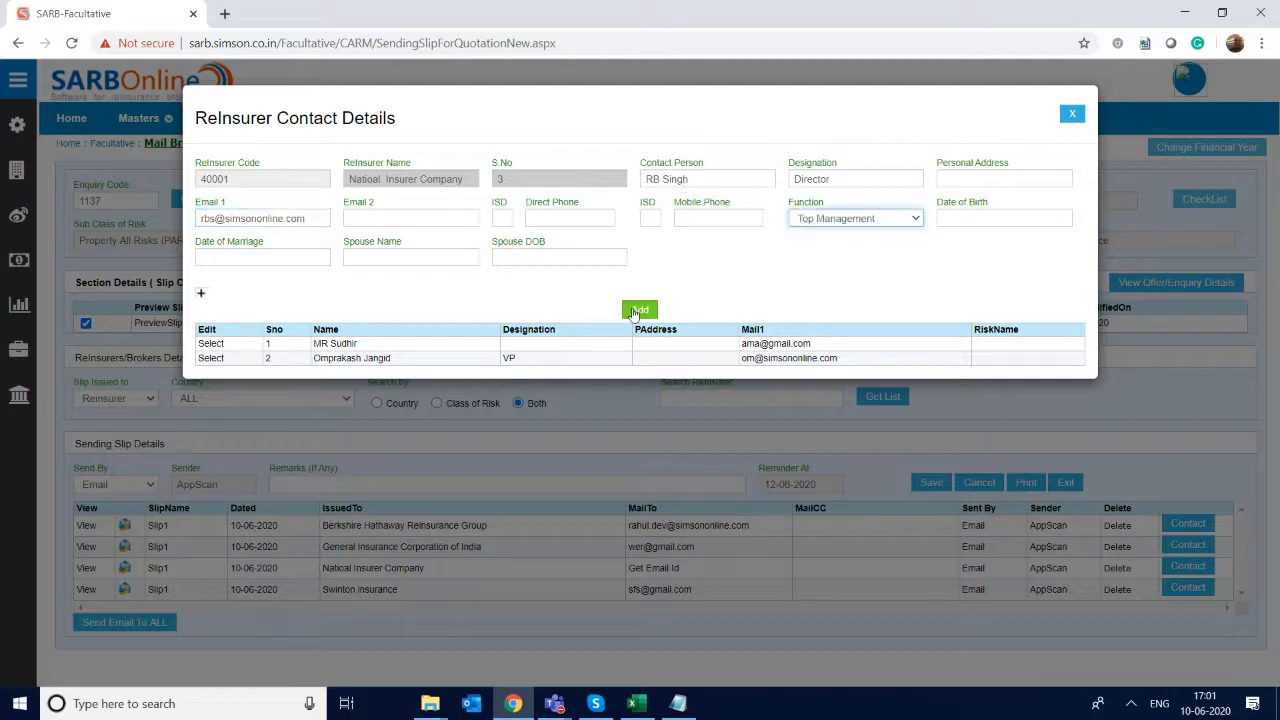
{"action": "left_click", "coordinate": [636, 310]}
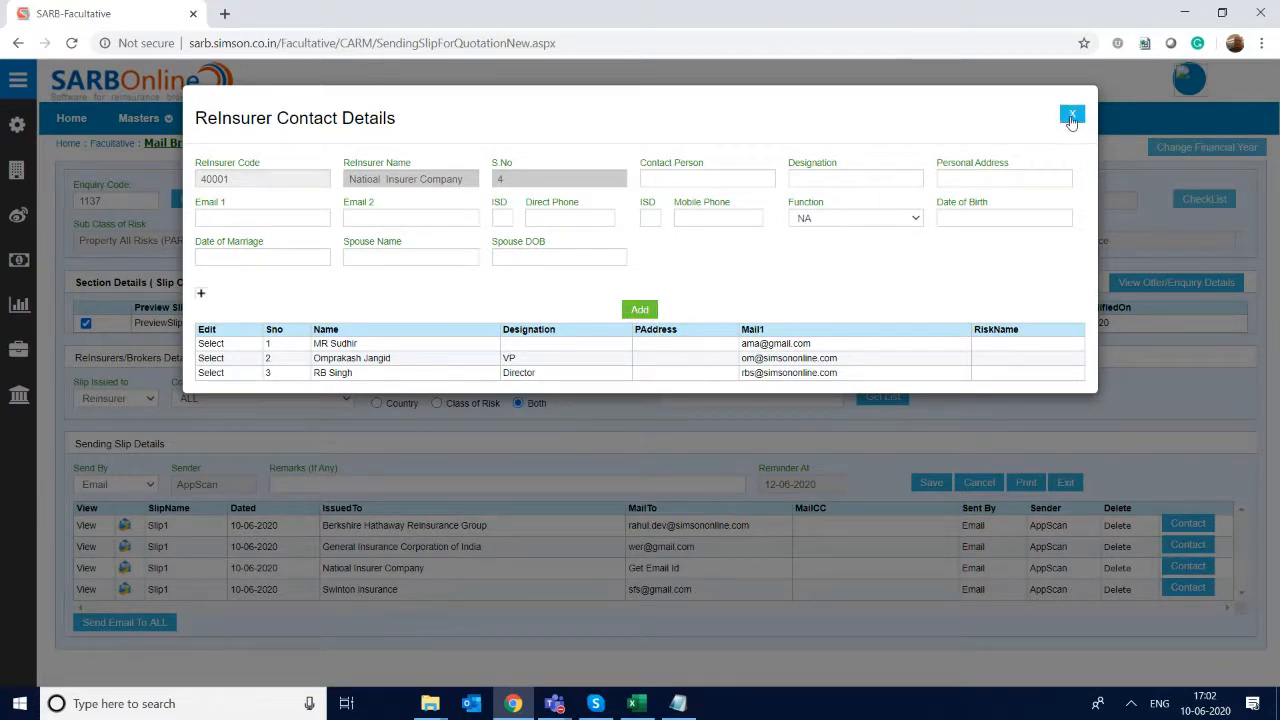
{"action": "left_click", "coordinate": [1072, 117]}
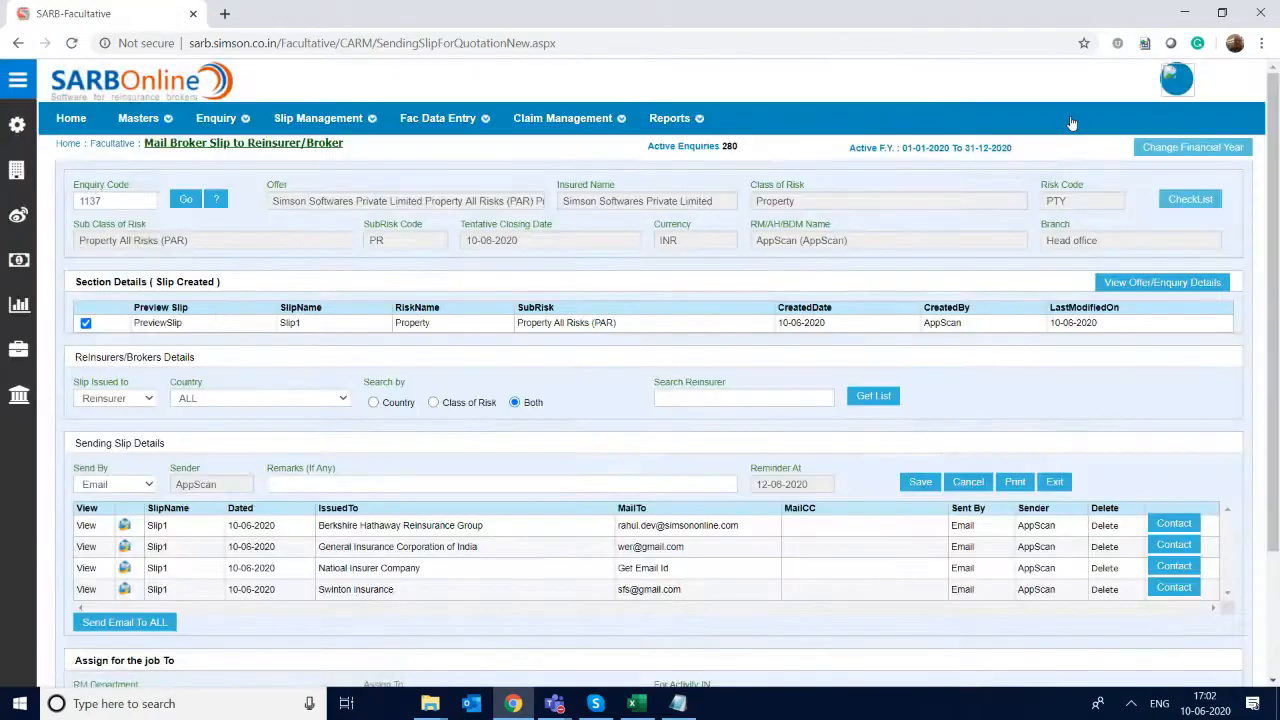
- Select the VP's e-mail as To recipient and the Director's e-mail as CC for Natioal Insurer Company's slip
{"action": "left_click", "coordinate": [634, 568]}
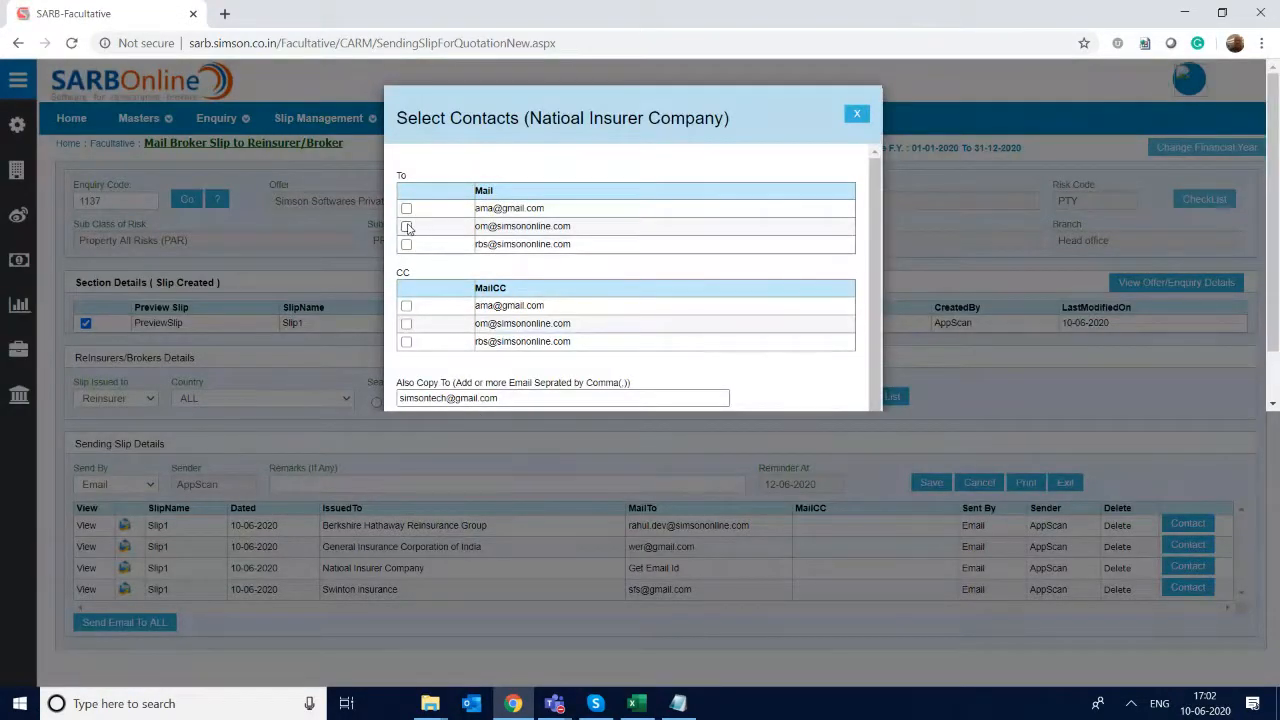
{"action": "left_click", "coordinate": [407, 227]}
{"action": "left_click", "coordinate": [407, 343]}
{"action": "scroll", "coordinate": [870, 238], "scroll_direction": "down", "scroll_amount": 1}
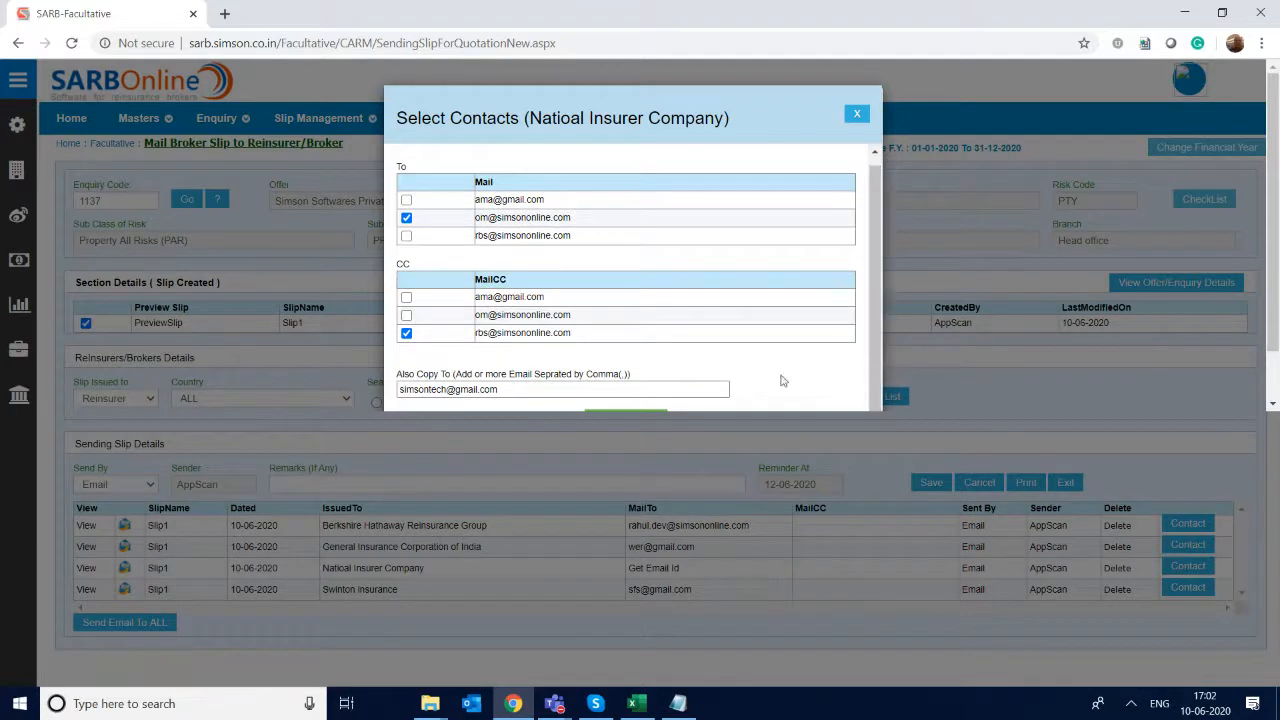
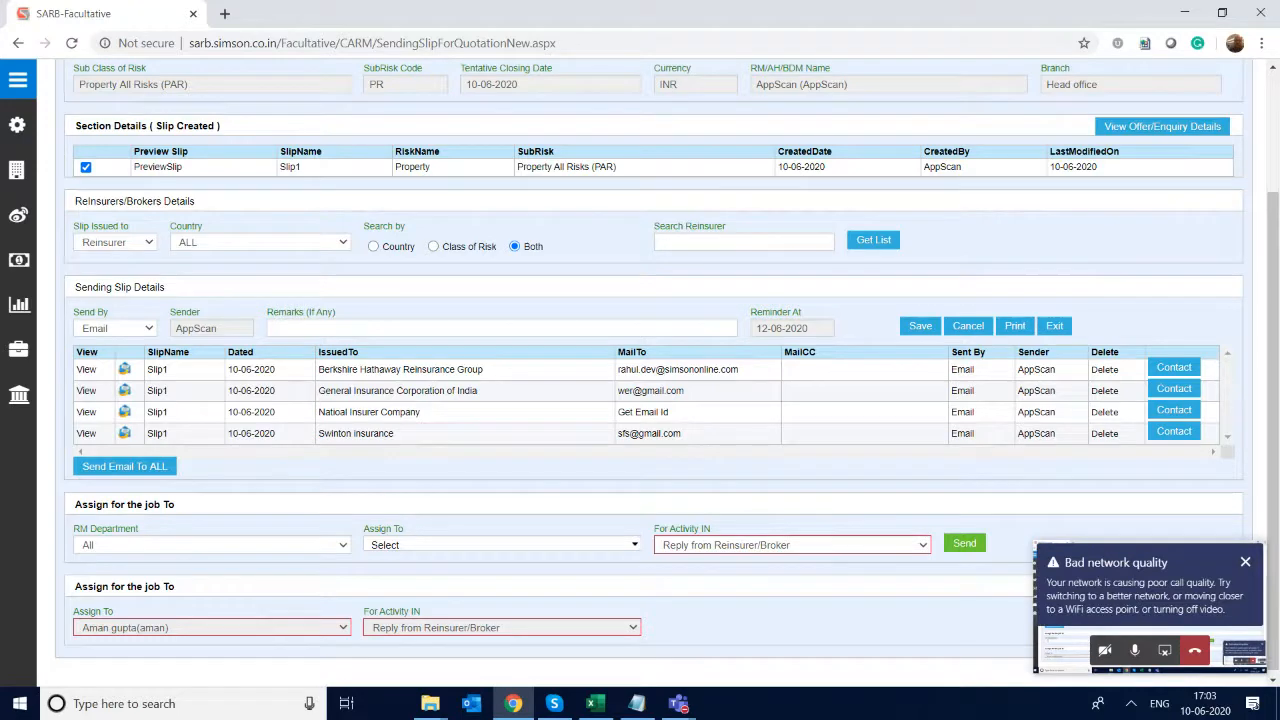
- Open the slip email draft for Berkshire Hathaway Reinsurance Group and review its message text and the file picker for extra attachments
{"action": "scroll", "coordinate": [640, 368], "scroll_direction": "up", "scroll_amount": 1}
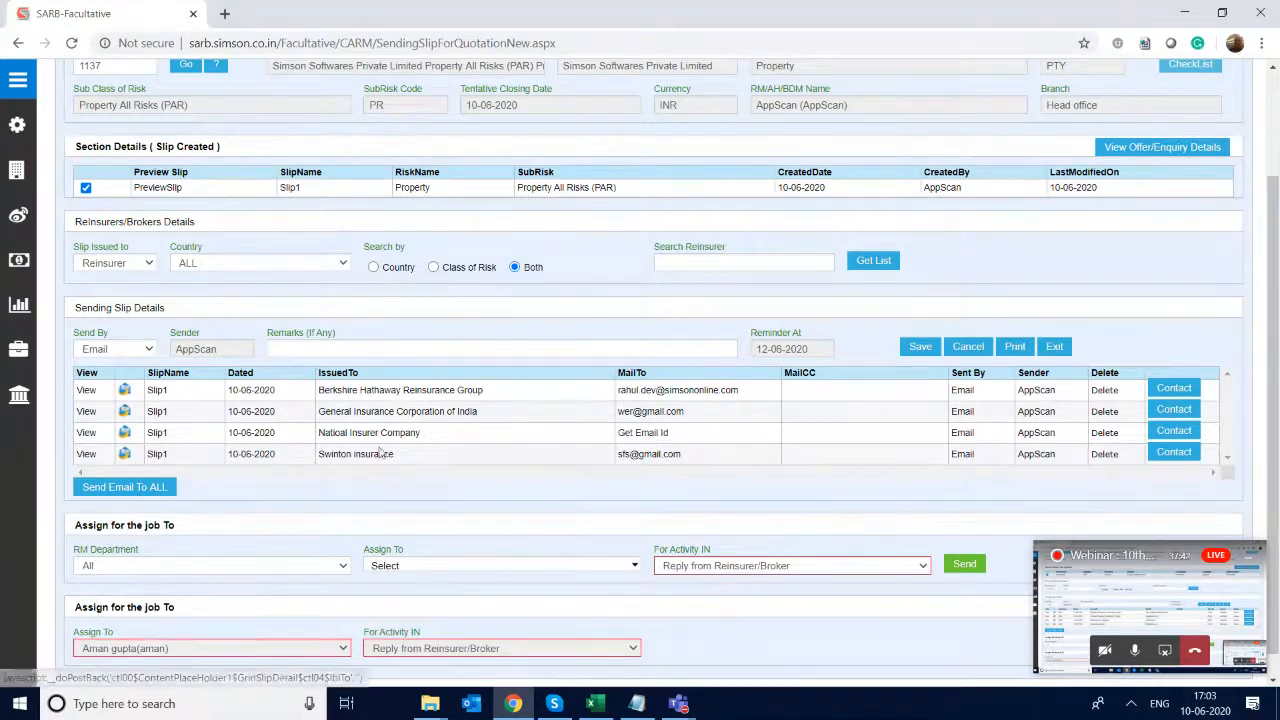
{"action": "scroll", "coordinate": [667, 368], "scroll_direction": "down", "scroll_amount": 1}
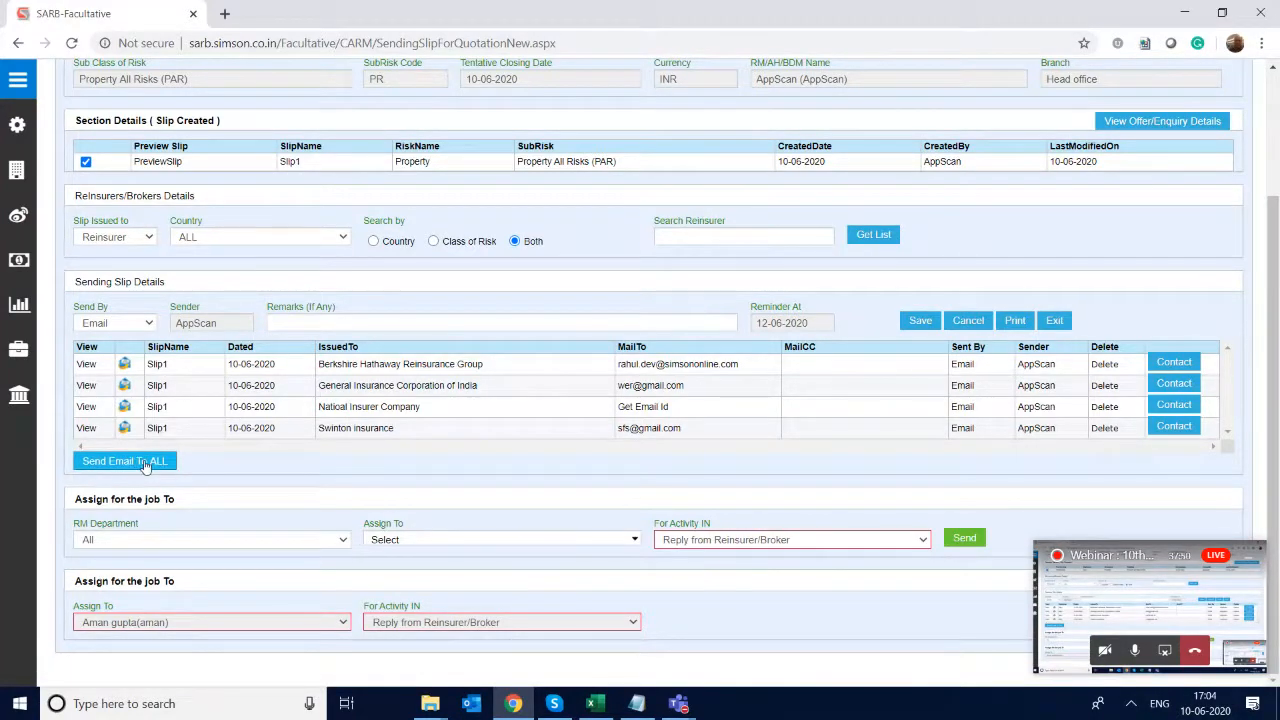
{"action": "left_click", "coordinate": [125, 364]}
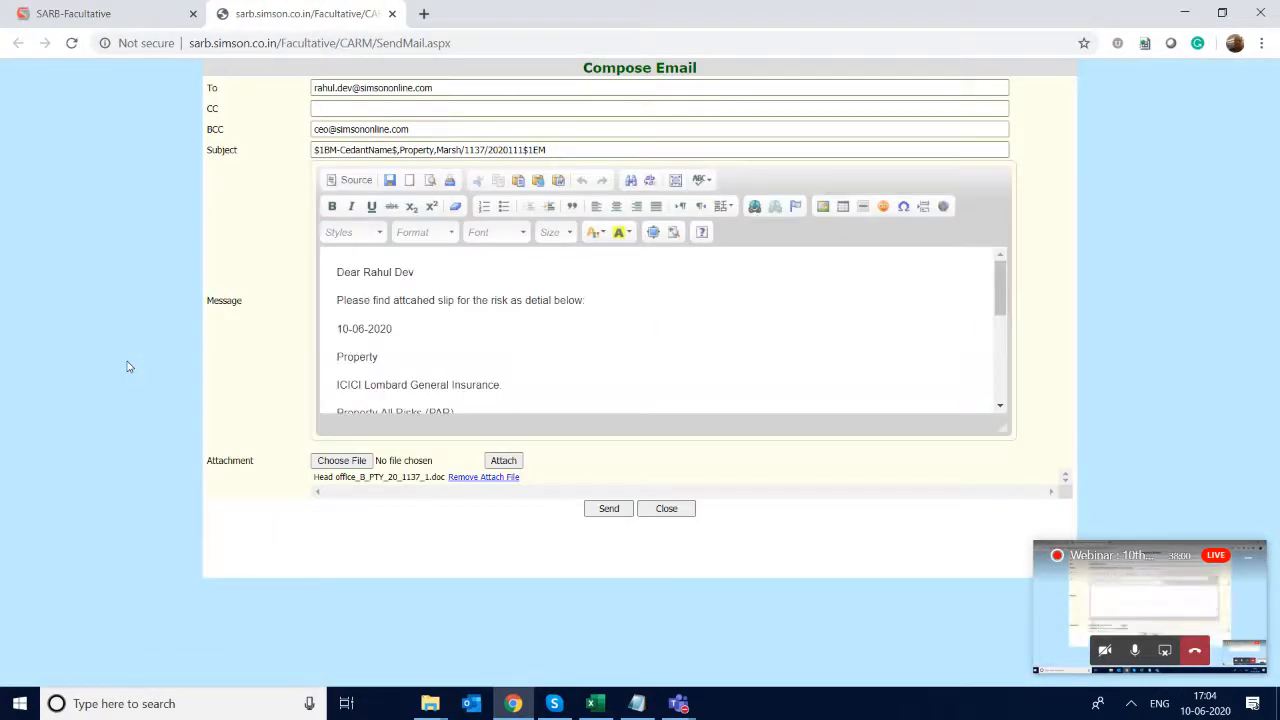
{"action": "left_click", "coordinate": [500, 298]}
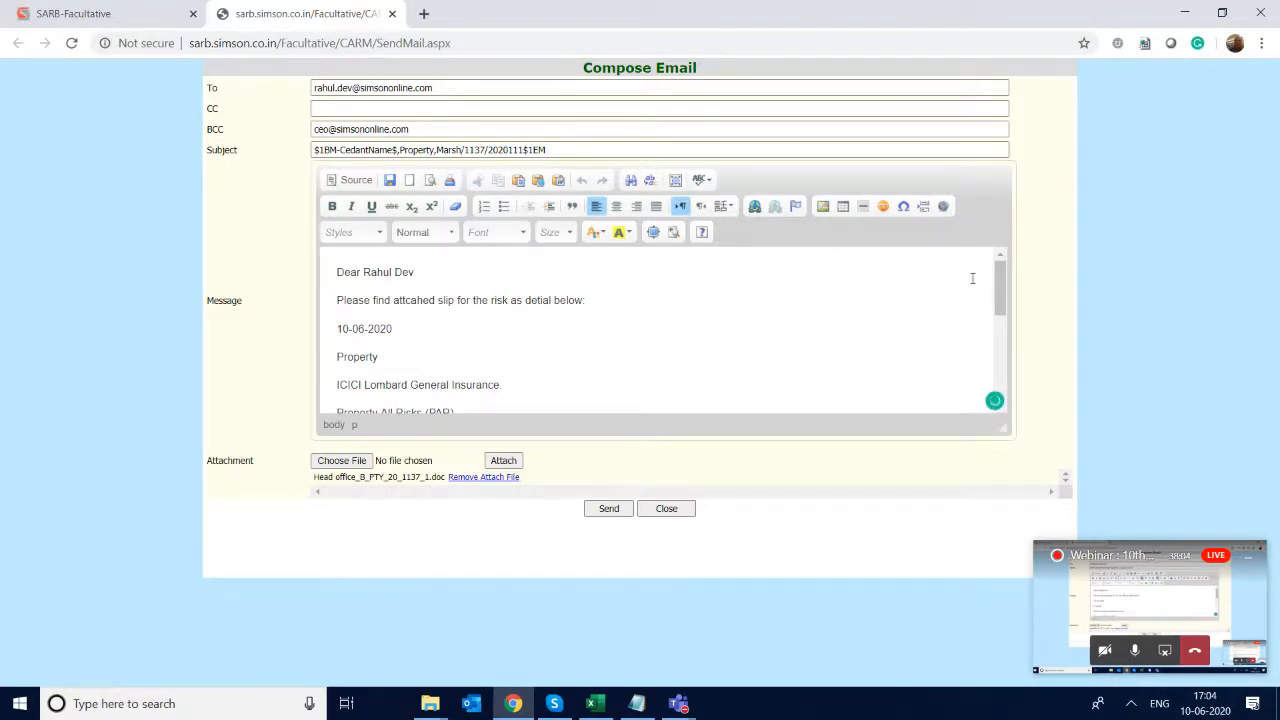
{"action": "left_click_drag", "start_coordinate": [995, 290], "coordinate": [972, 249]}
{"action": "left_click_drag", "start_coordinate": [337, 268], "coordinate": [491, 423]}
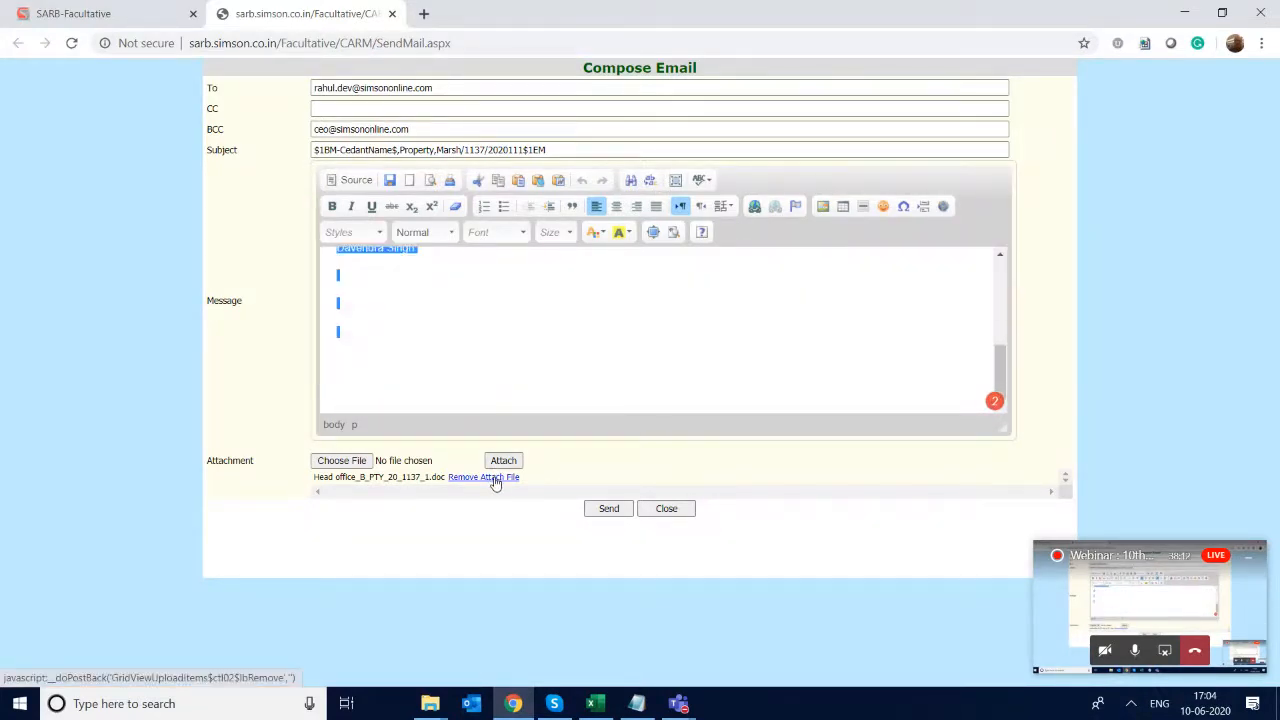
{"action": "left_click", "coordinate": [350, 465]}
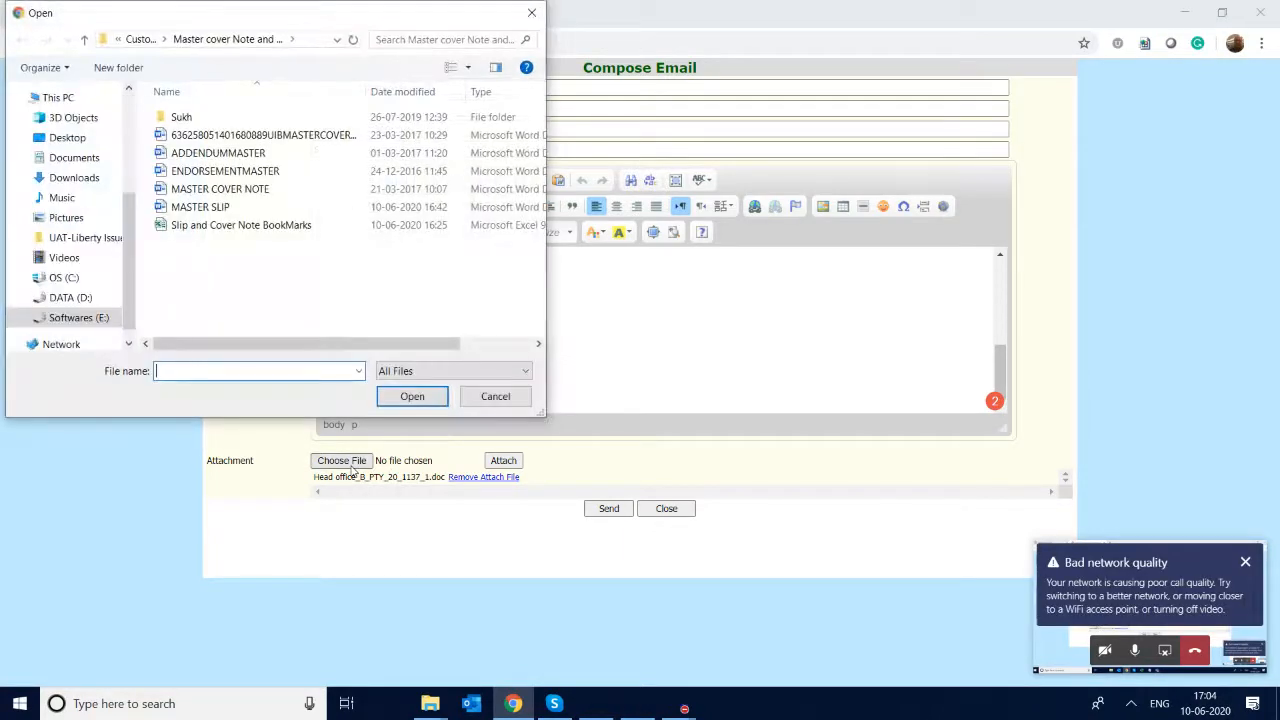
{"action": "key", "text": "Escape"}
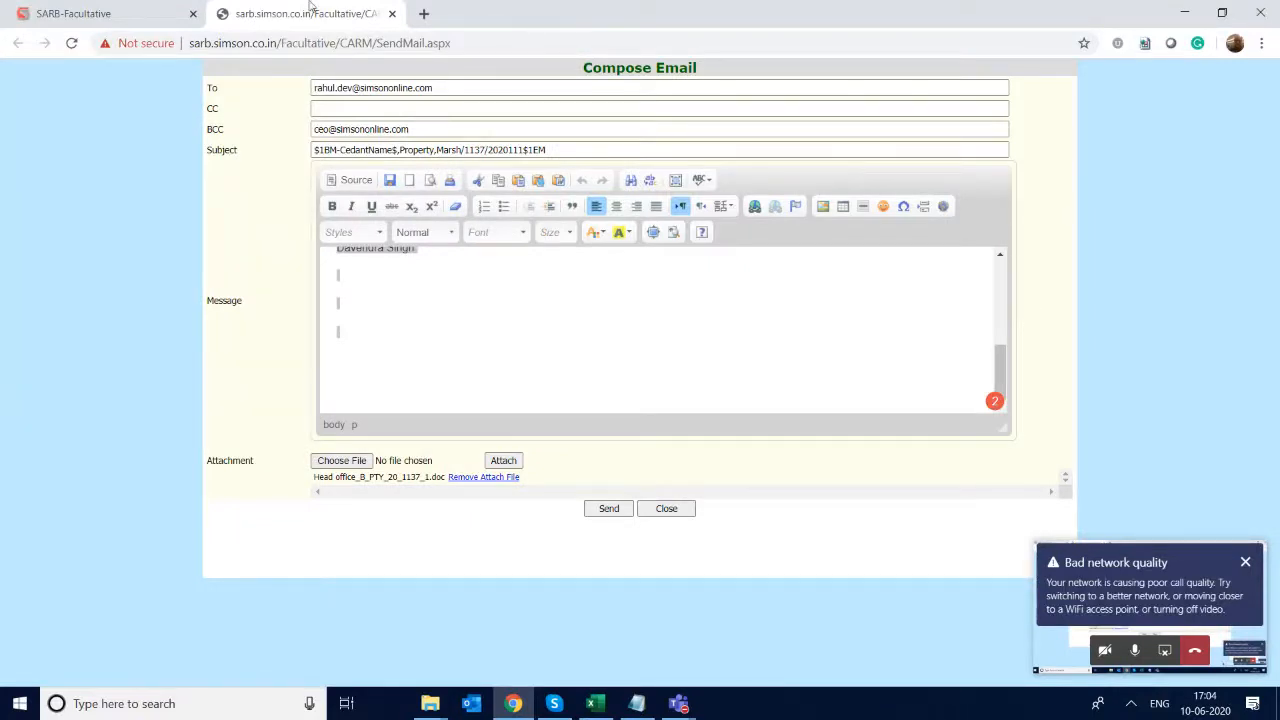
- Open the combined slip email for all reinsurers, select every listed recipient, review the message template, and close it without sending
{"action": "left_click", "coordinate": [137, 14]}
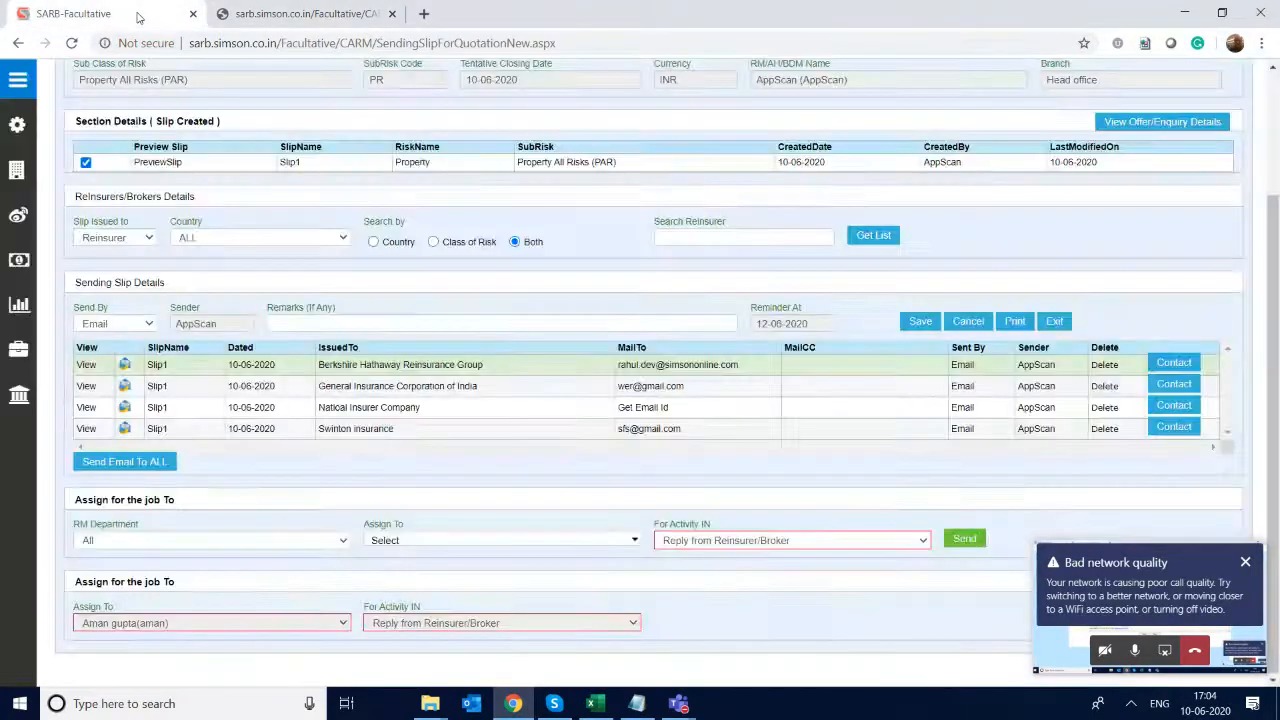
{"action": "left_click", "coordinate": [117, 463]}
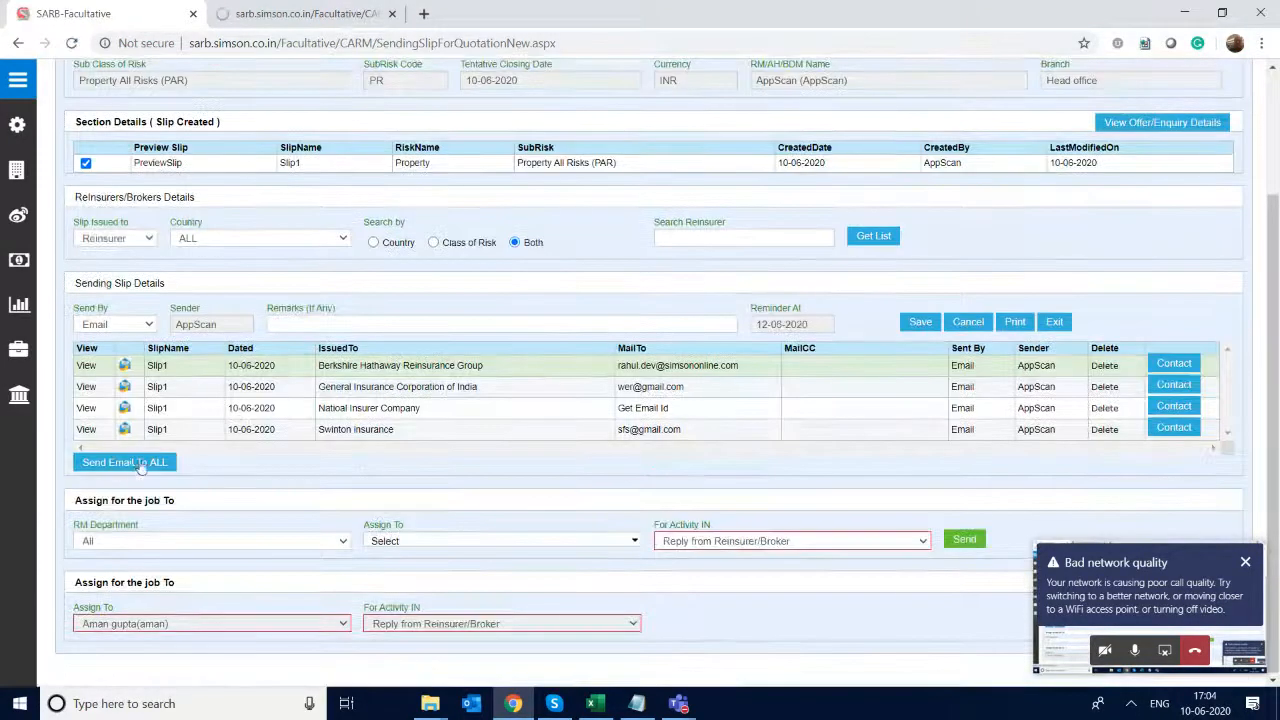
{"action": "left_click", "coordinate": [1244, 562]}
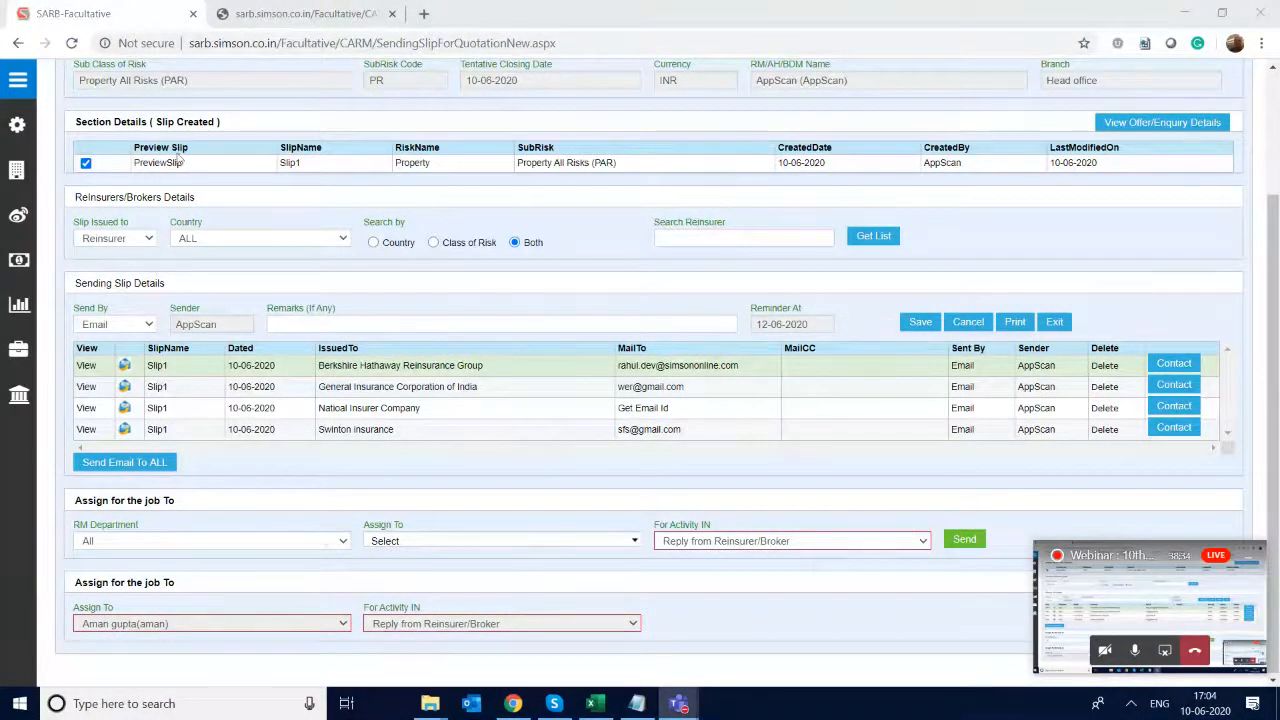
{"action": "left_click", "coordinate": [316, 13]}
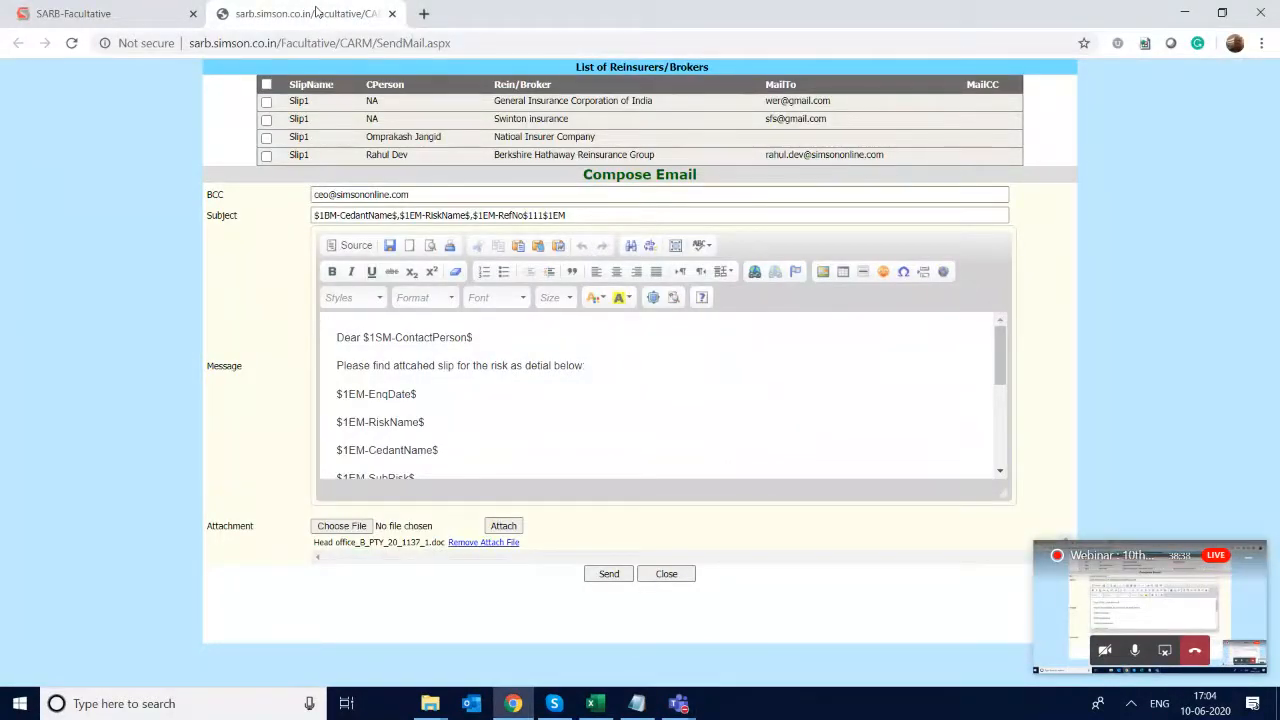
{"action": "left_click", "coordinate": [267, 85]}
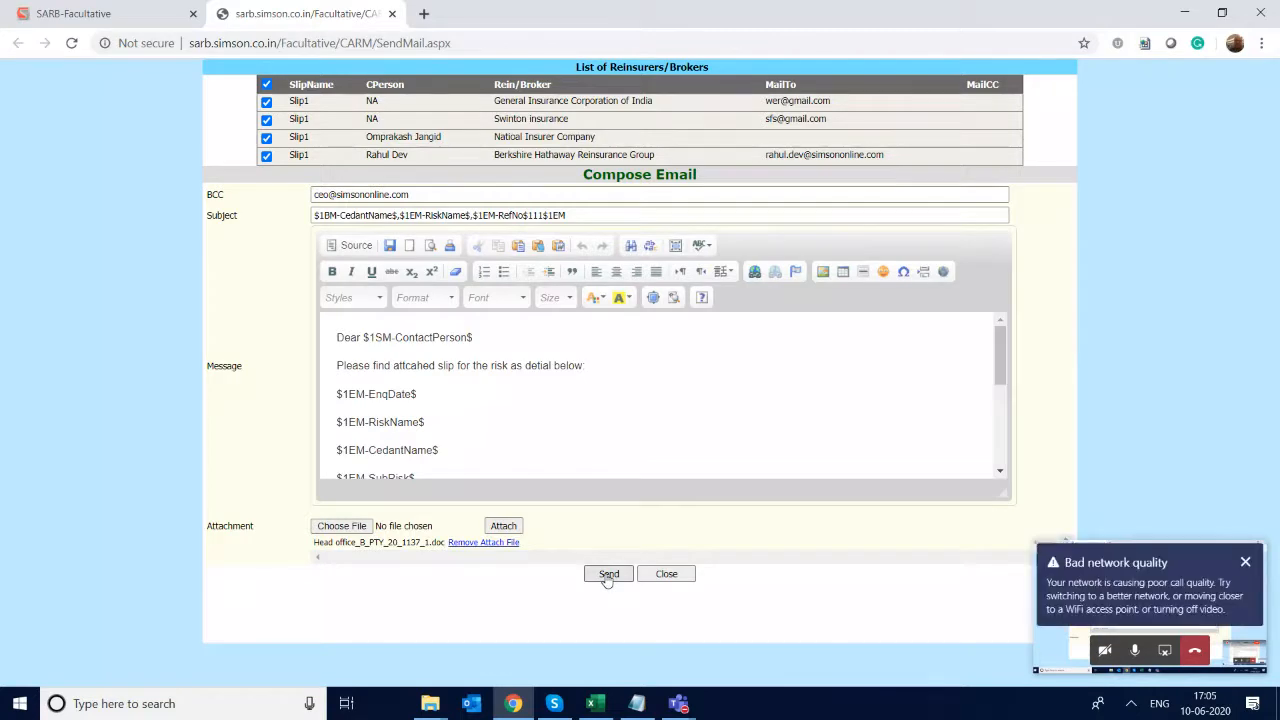
{"action": "left_click", "coordinate": [997, 437]}
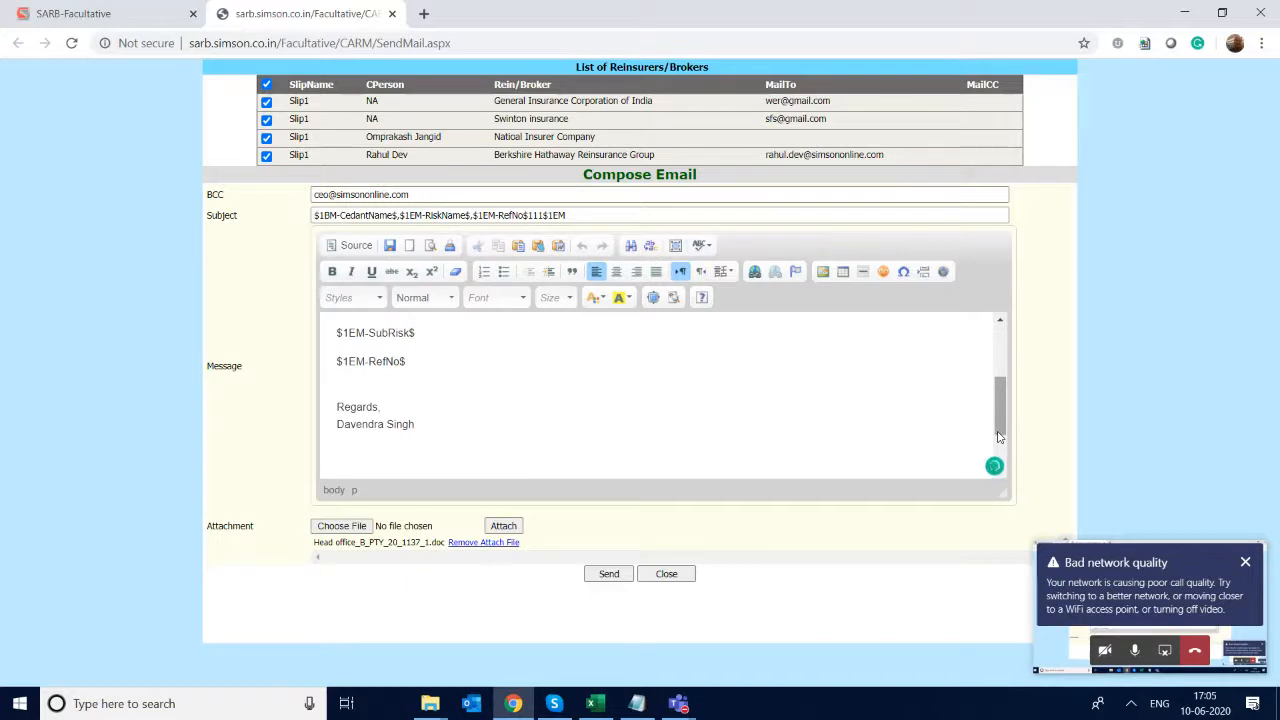
{"action": "left_click_drag", "start_coordinate": [997, 437], "coordinate": [1002, 334]}
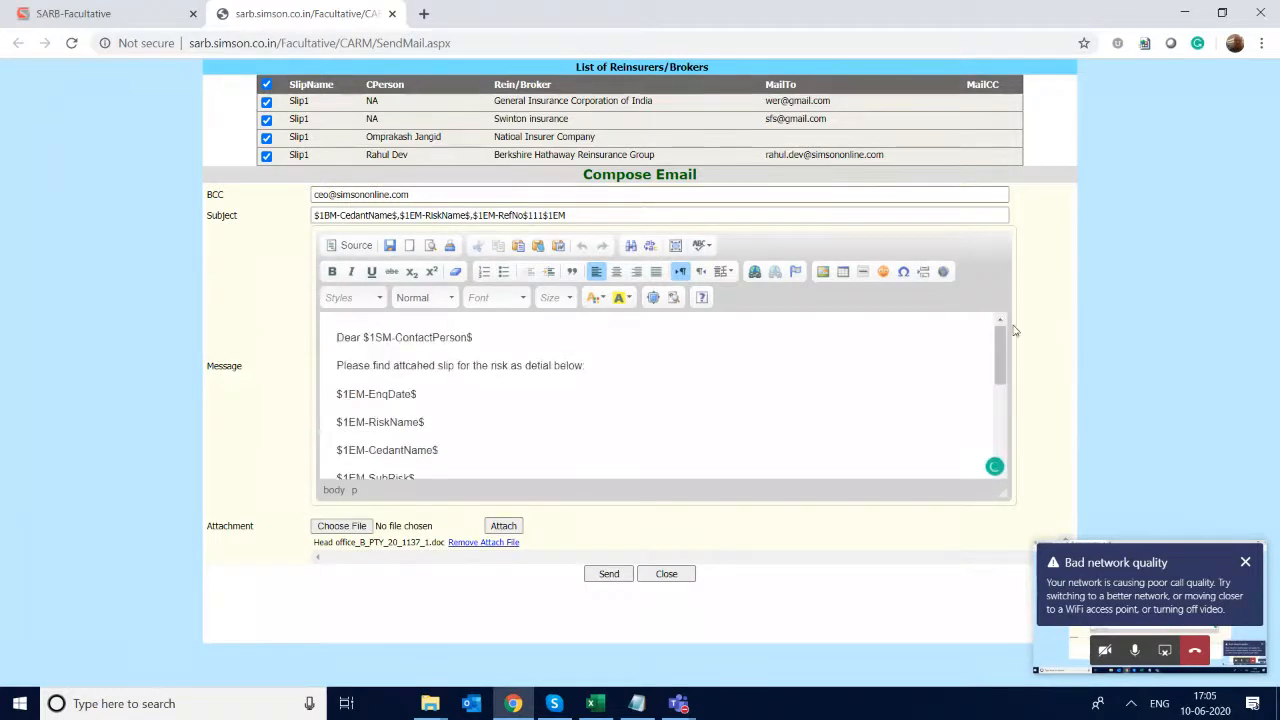
{"action": "left_click", "coordinate": [665, 577]}
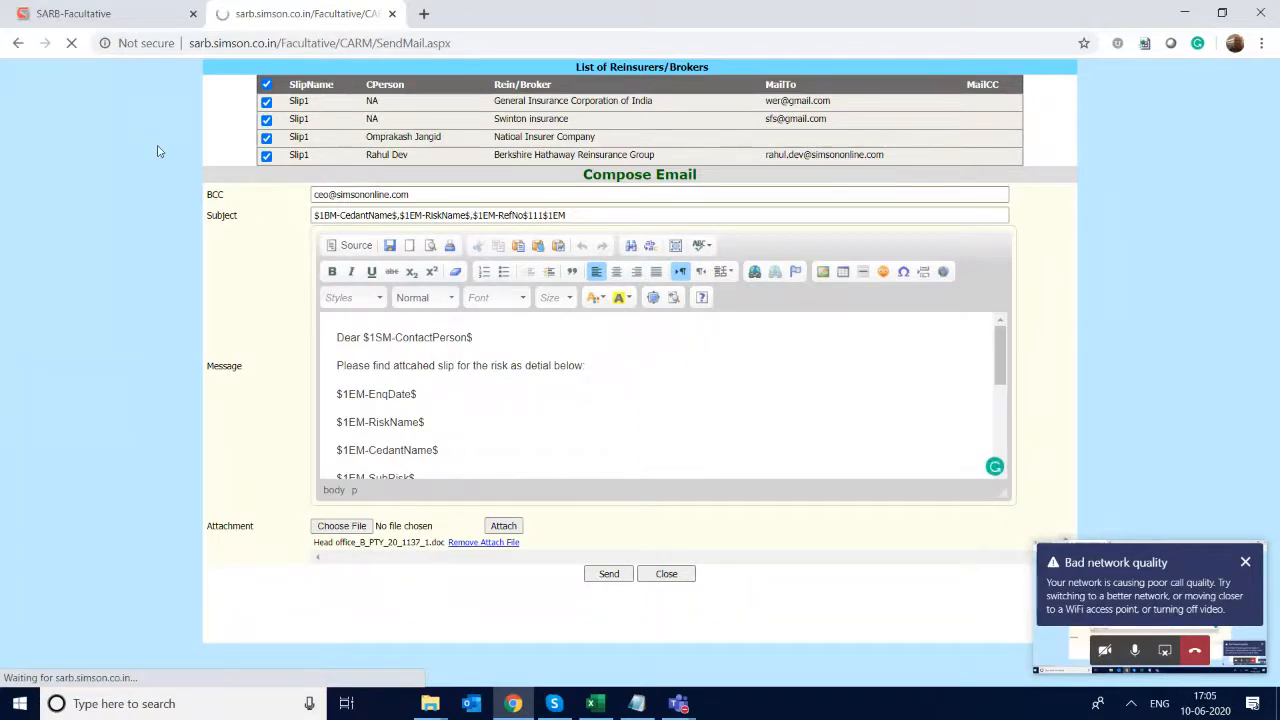
- Open the printable Sending Slips for Quotation report for enquiry 1137 and review its slip quotation details
{"action": "scroll", "coordinate": [170, 68], "scroll_direction": "up", "scroll_amount": 2}
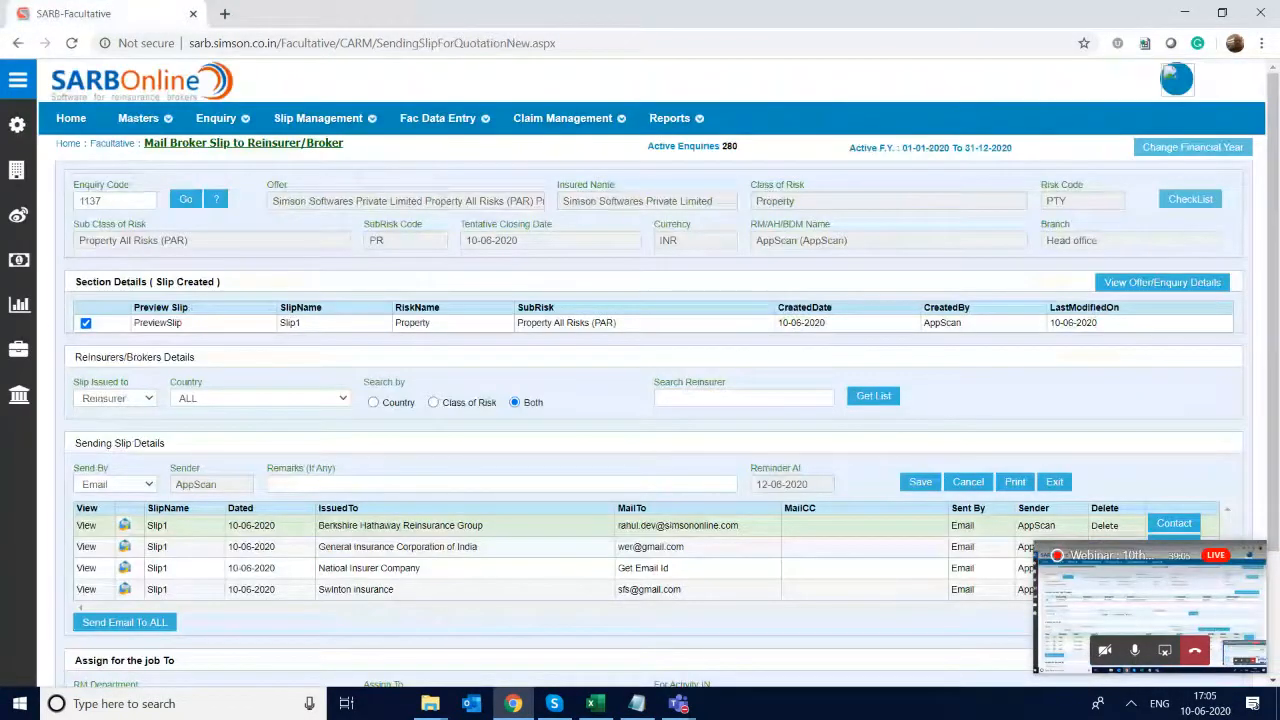
{"action": "left_click", "coordinate": [1015, 482]}
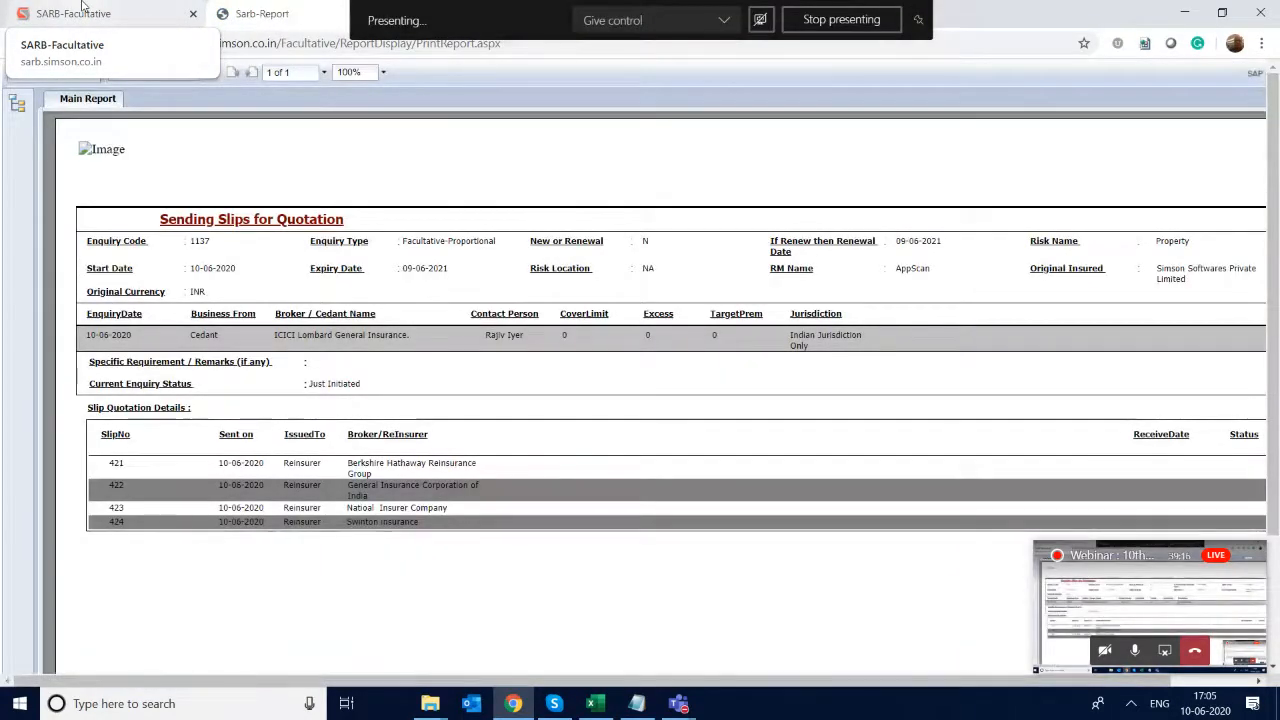
{"action": "scroll", "coordinate": [640, 400], "scroll_direction": "down", "scroll_amount": 1}
{"action": "scroll", "coordinate": [640, 400], "scroll_direction": "right", "scroll_amount": 1}
{"action": "scroll", "coordinate": [640, 400], "scroll_direction": "left", "scroll_amount": 1}
{"action": "scroll", "coordinate": [640, 400], "scroll_direction": "up", "scroll_amount": 1}
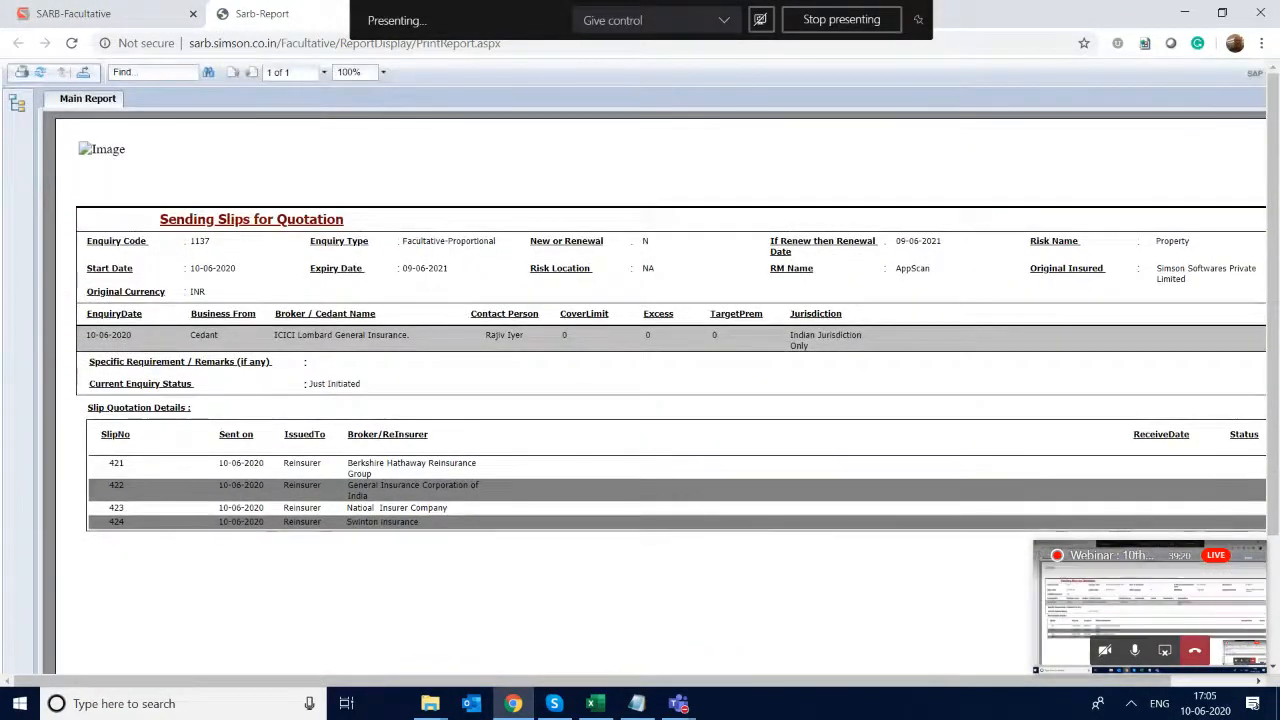
{"action": "scroll", "coordinate": [640, 400], "scroll_direction": "down", "scroll_amount": 1}
{"action": "scroll", "coordinate": [640, 400], "scroll_direction": "up", "scroll_amount": 1}
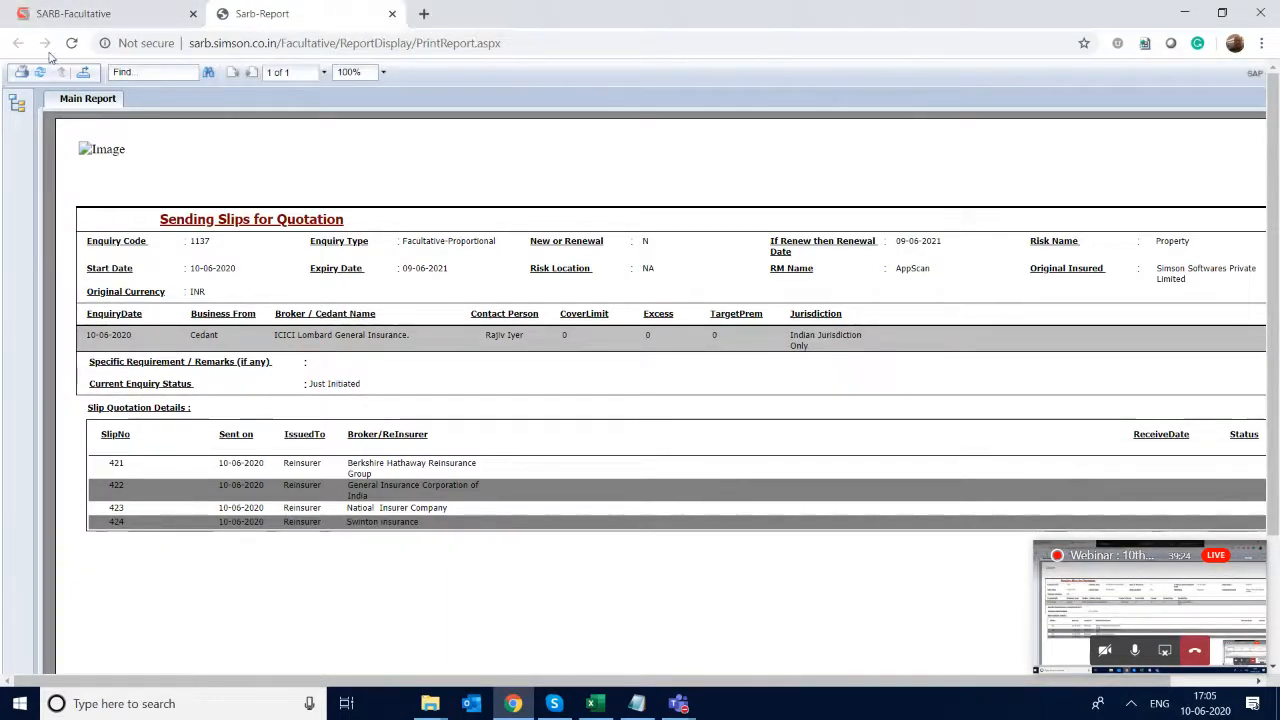
- Go to the Reply From Reinsurer/Broker page and load enquiry code 1137
{"action": "left_click", "coordinate": [93, 14]}
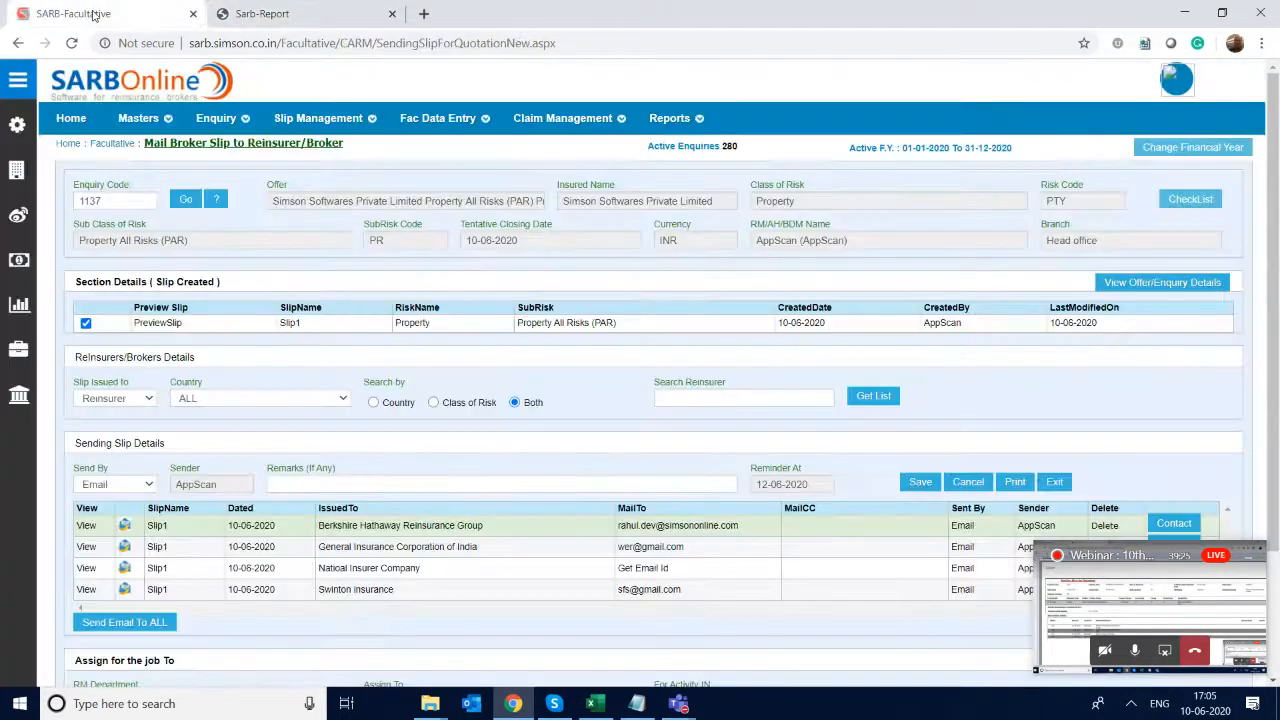
{"action": "mouse_move", "coordinate": [345, 122]}
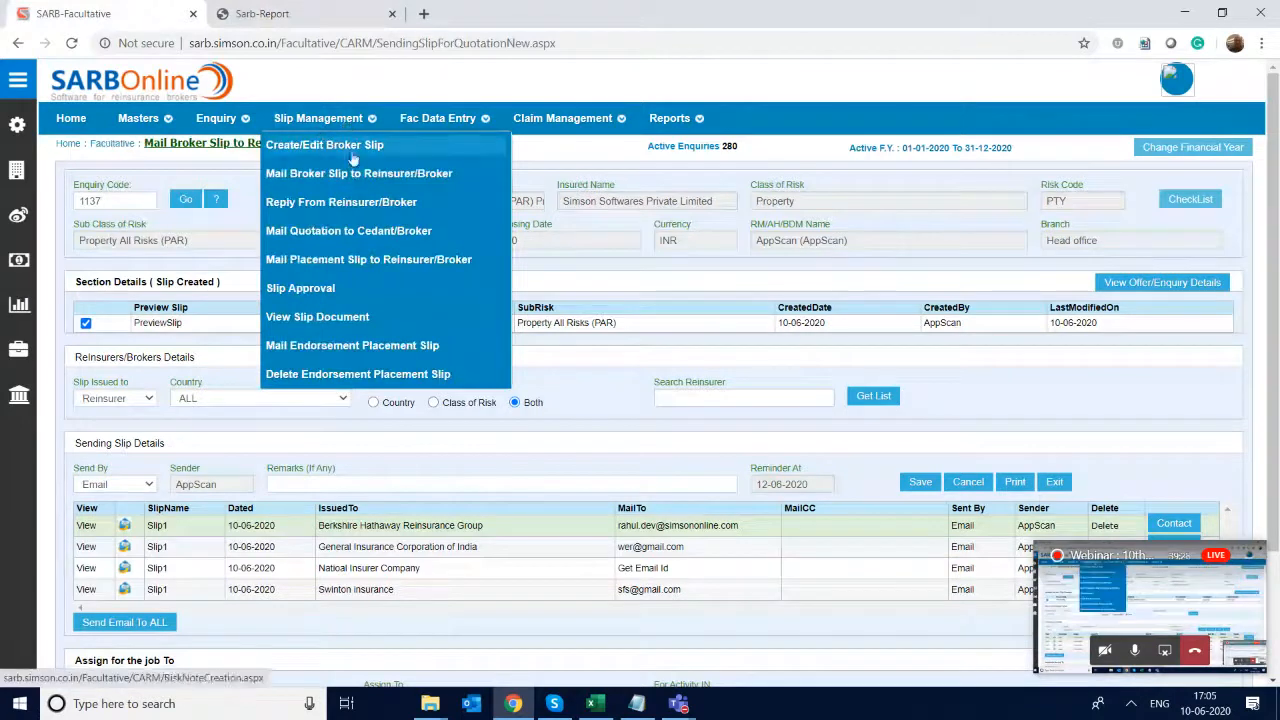
{"action": "left_click", "coordinate": [370, 205]}
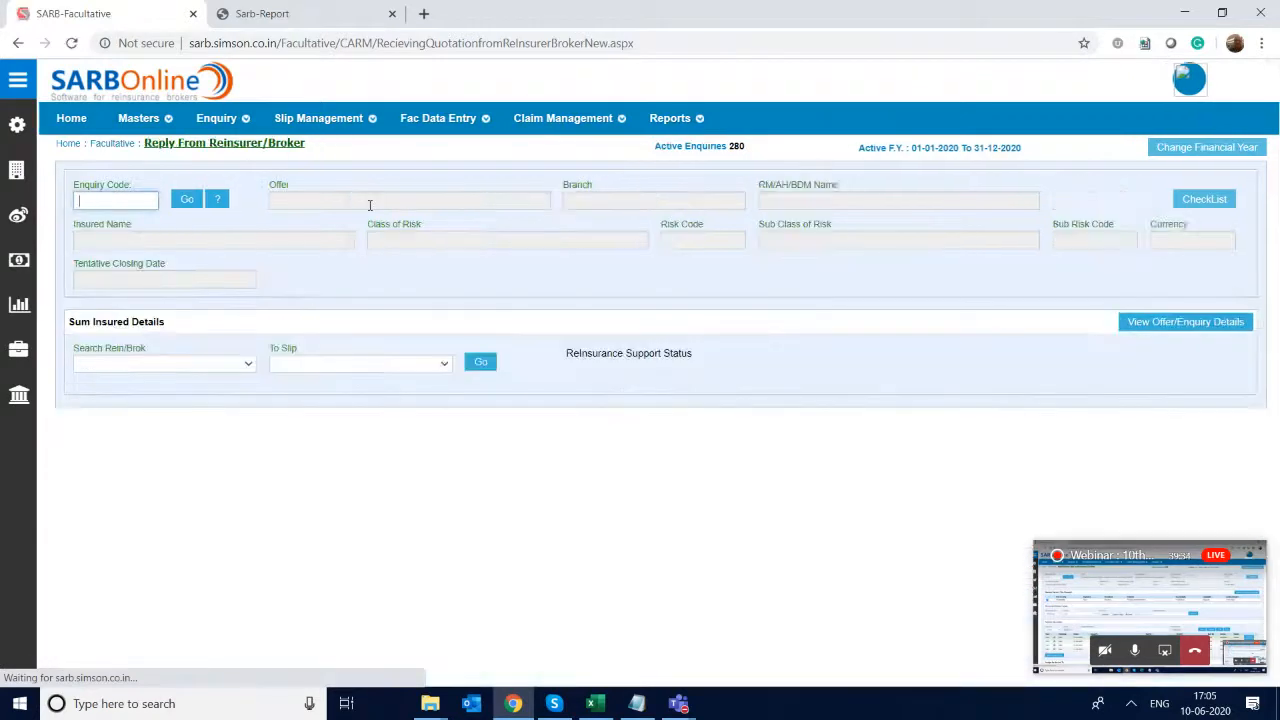
{"action": "type", "text": "1137"}
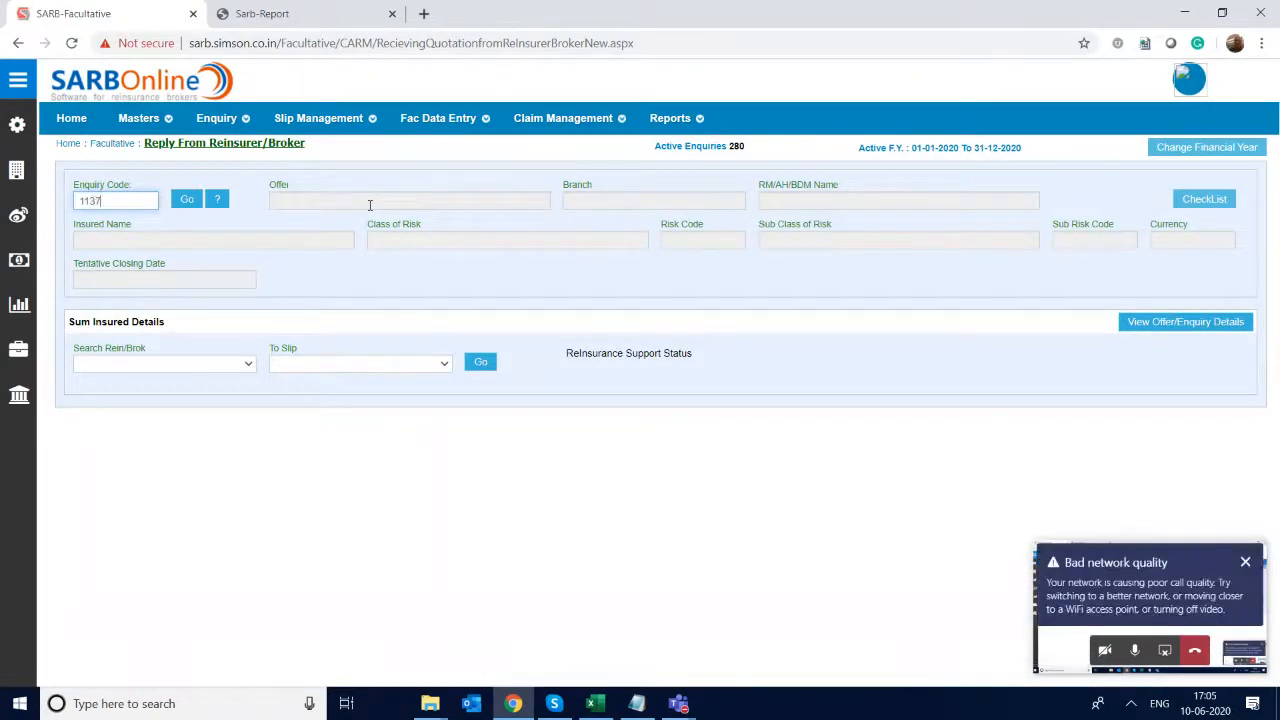
{"action": "key", "text": "Return"}
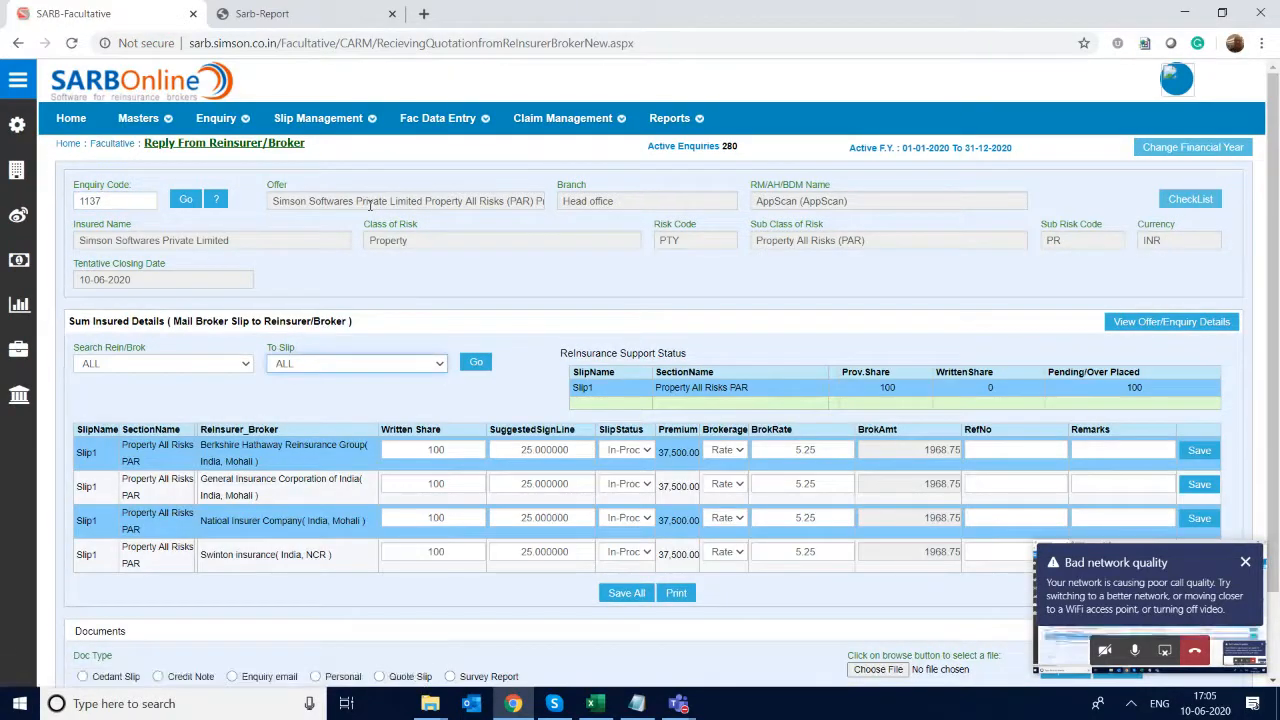
- Set Berkshire Hathaway Reinsurance Group's written share to 10 for Slip1
{"action": "double_click", "coordinate": [430, 449]}
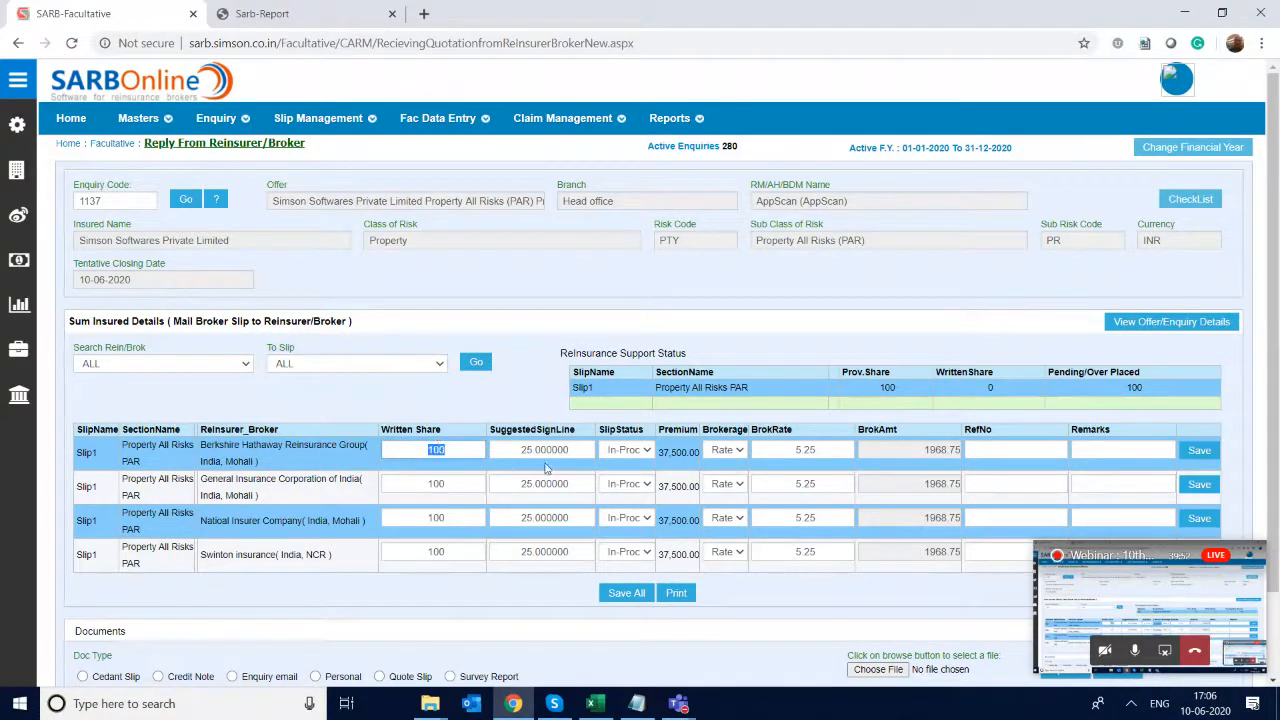
{"action": "double_click", "coordinate": [543, 451]}
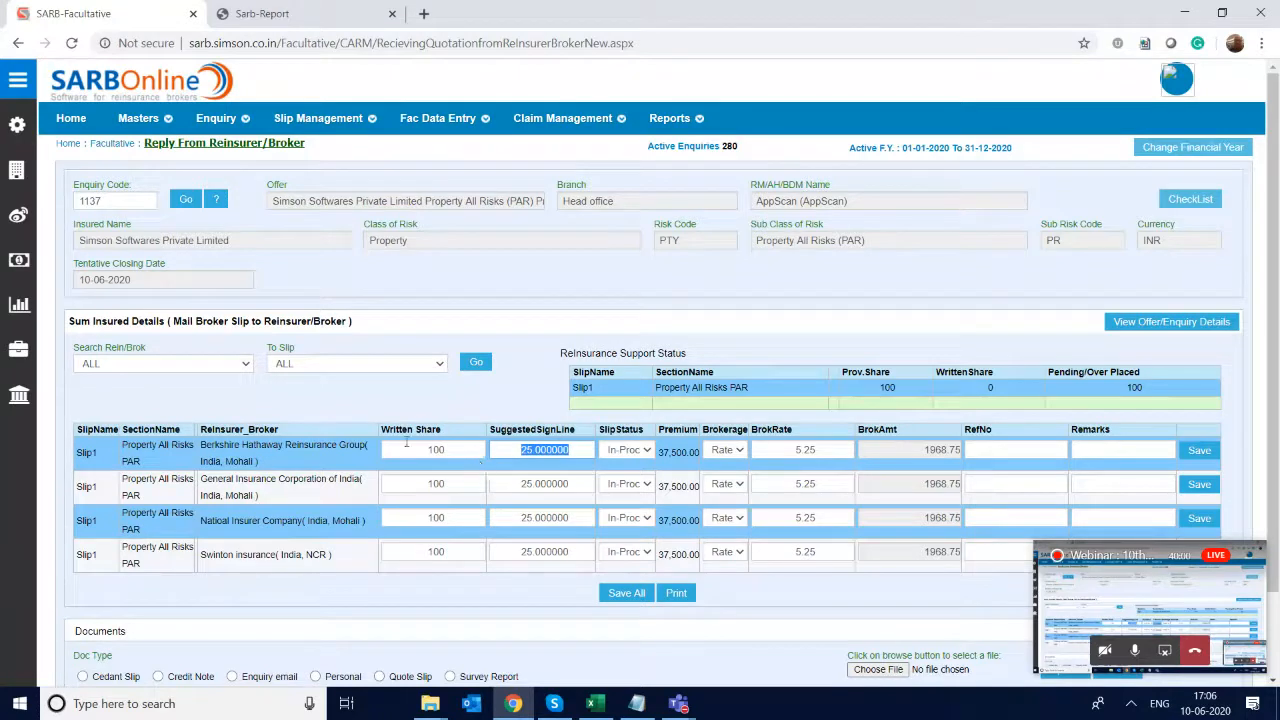
{"action": "double_click", "coordinate": [446, 452]}
{"action": "type", "text": "1"}
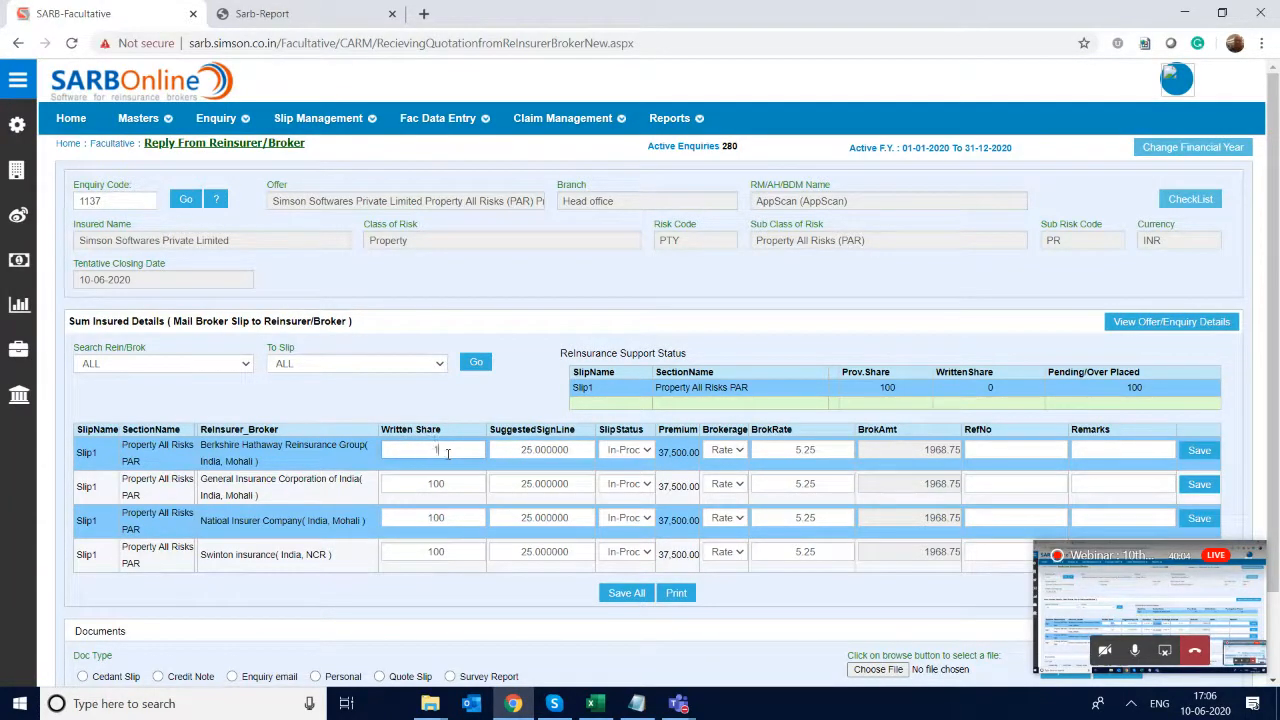
{"action": "left_click", "coordinate": [638, 452]}
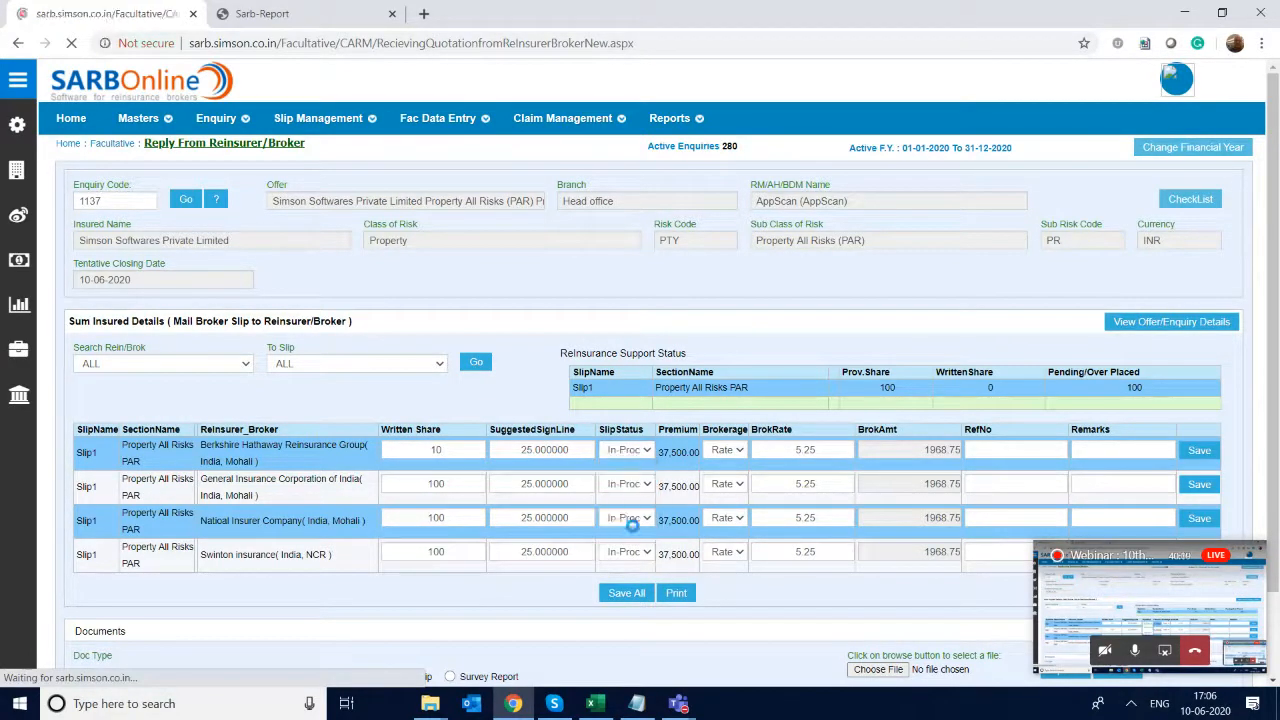
{"action": "left_click", "coordinate": [848, 446]}
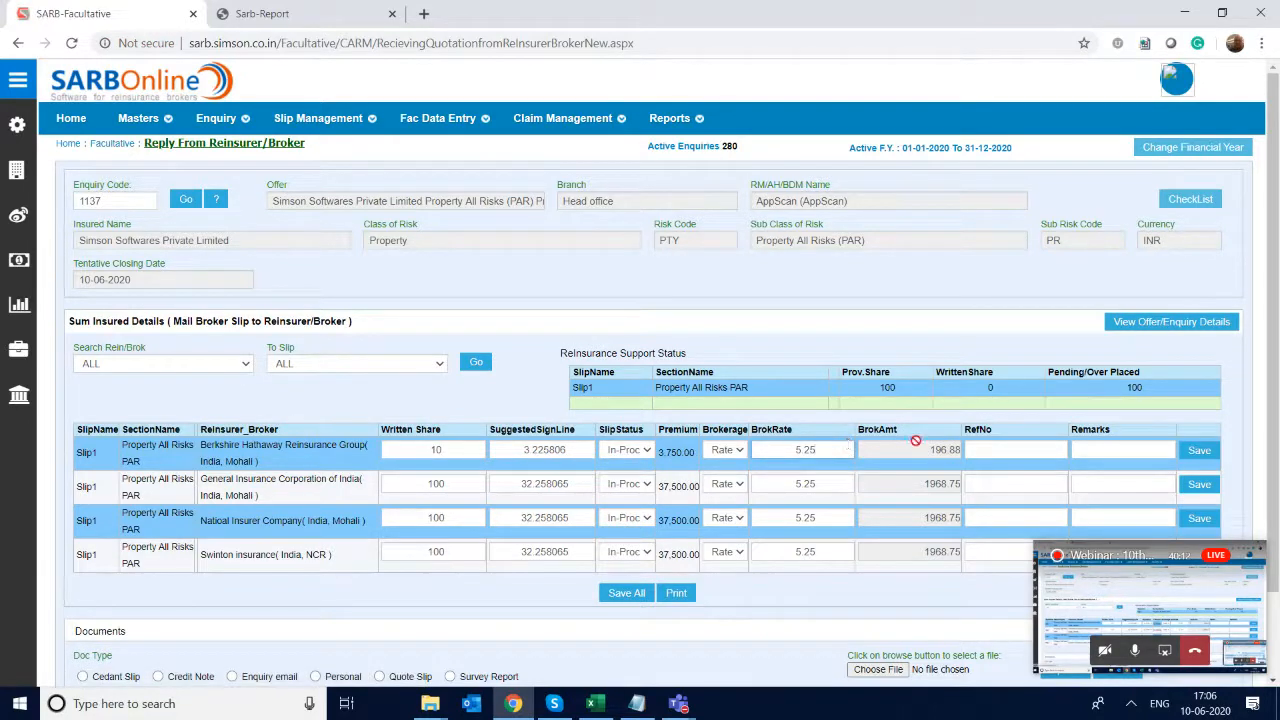
- Enter BHRG-2576 as the RefNo for Berkshire Hathaway Reinsurance Group and save its reply
{"action": "left_click", "coordinate": [1001, 450]}
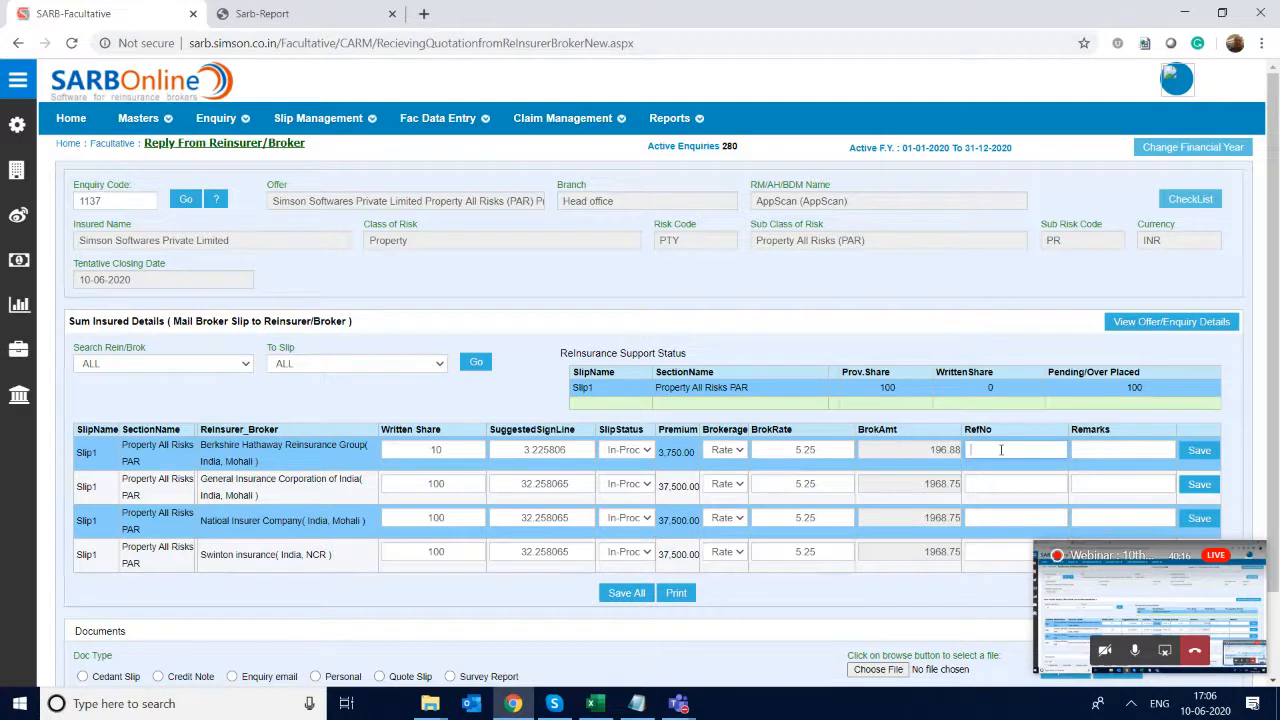
{"action": "type", "text": "BHR"}
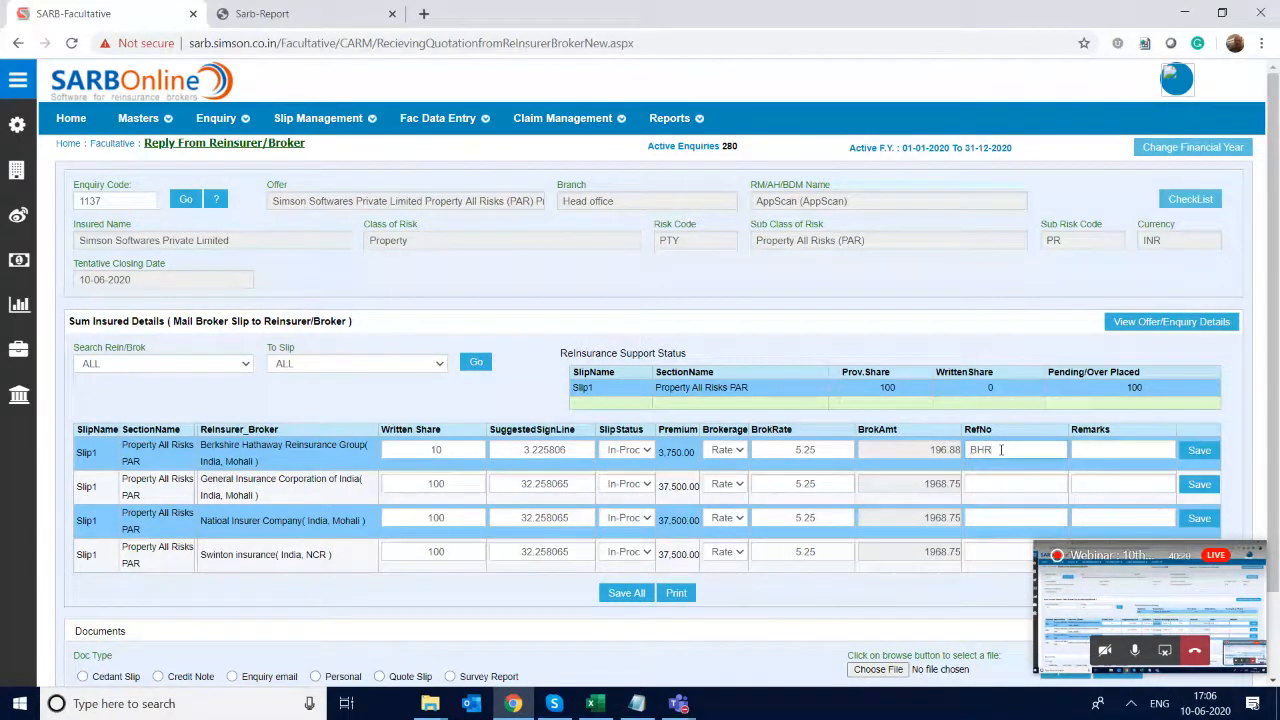
{"action": "type", "text": "G"}
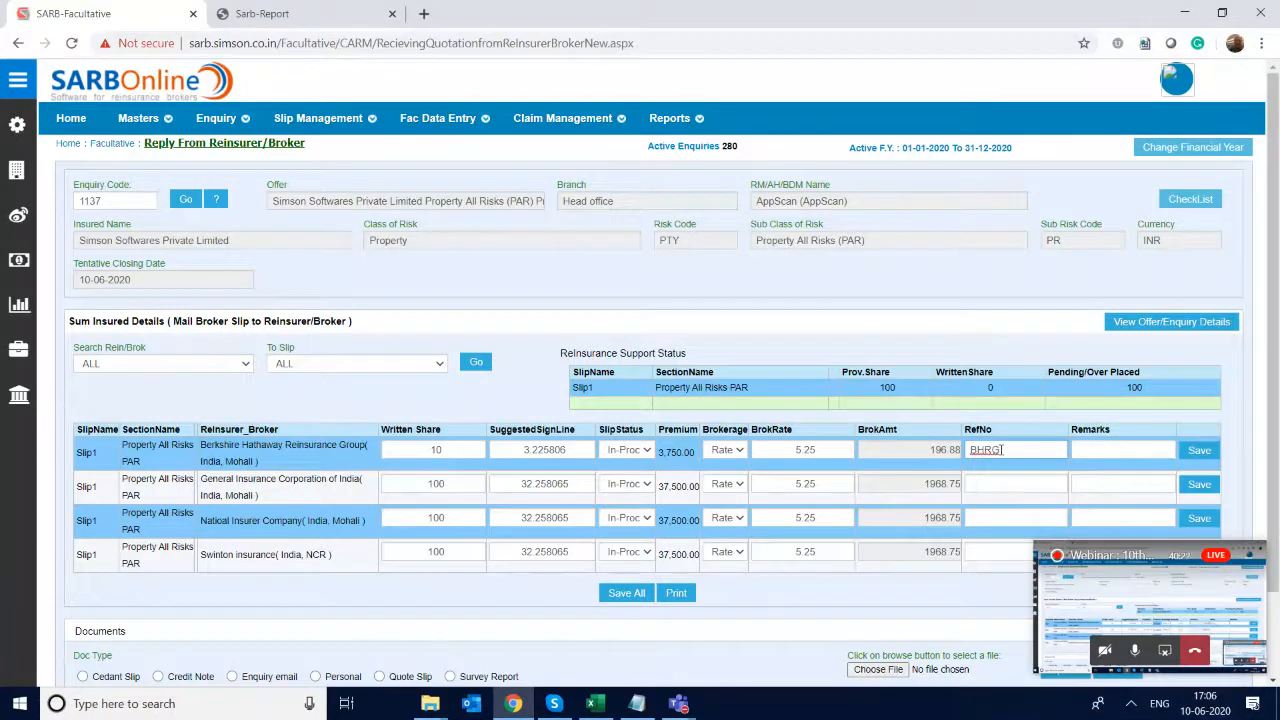
{"action": "type", "text": "/2576"}
{"action": "key", "text": "Tab"}
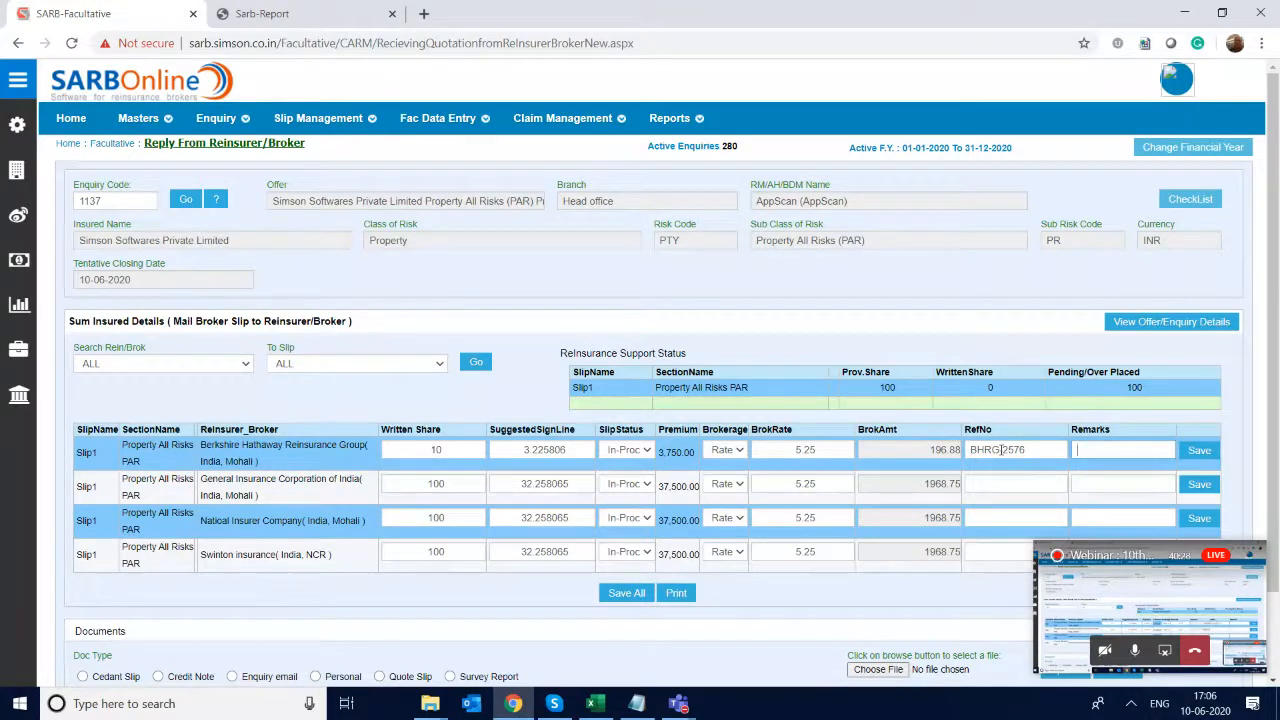
{"action": "key", "text": "Tab"}
{"action": "key", "text": "Return"}
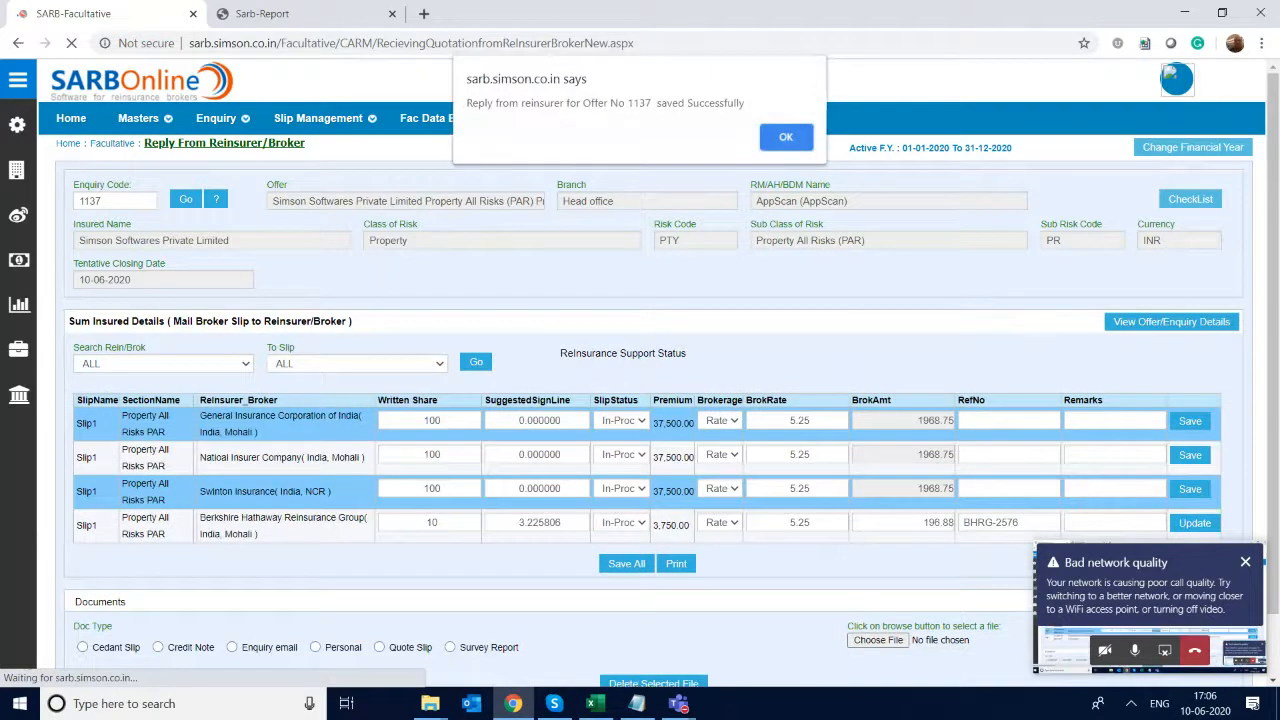
{"action": "key", "text": "Return"}
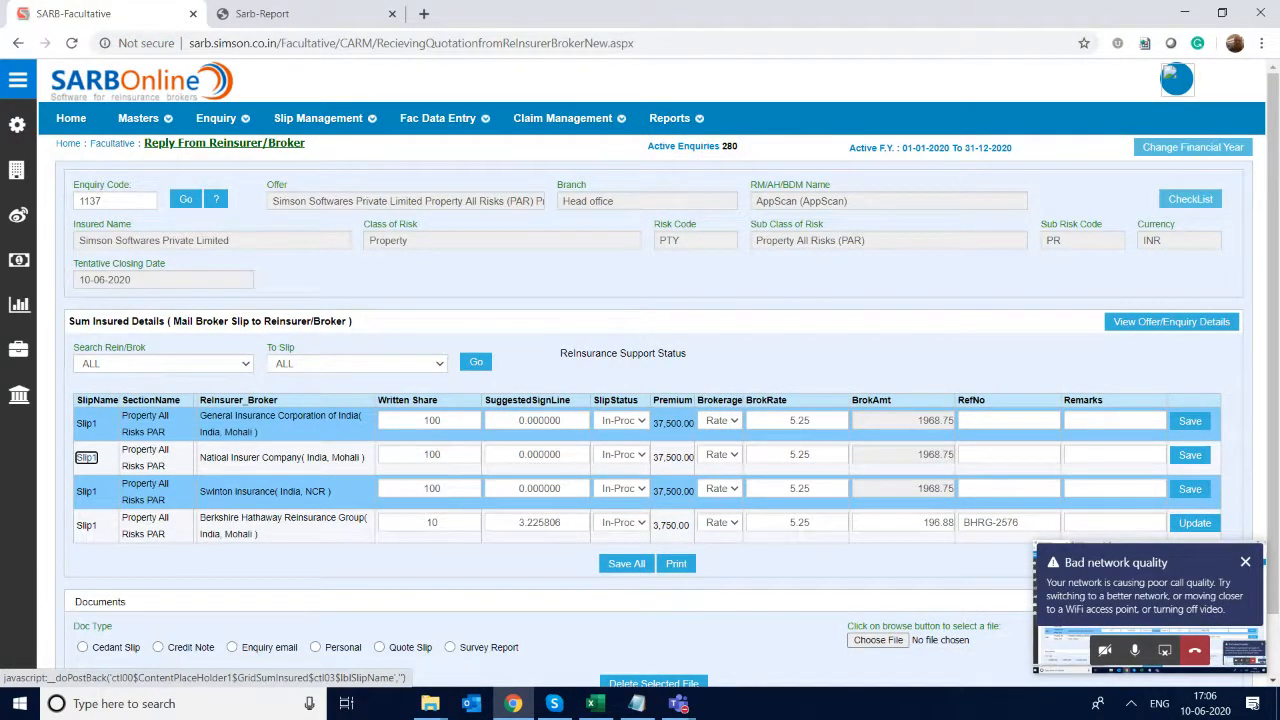
- Set the written share of Natioal Insurer Company to 25 for Slip1
{"action": "left_click", "coordinate": [430, 454]}
{"action": "key", "text": "BackSpace"}
{"action": "key", "text": "BackSpace"}
{"action": "key", "text": "BackSpace"}
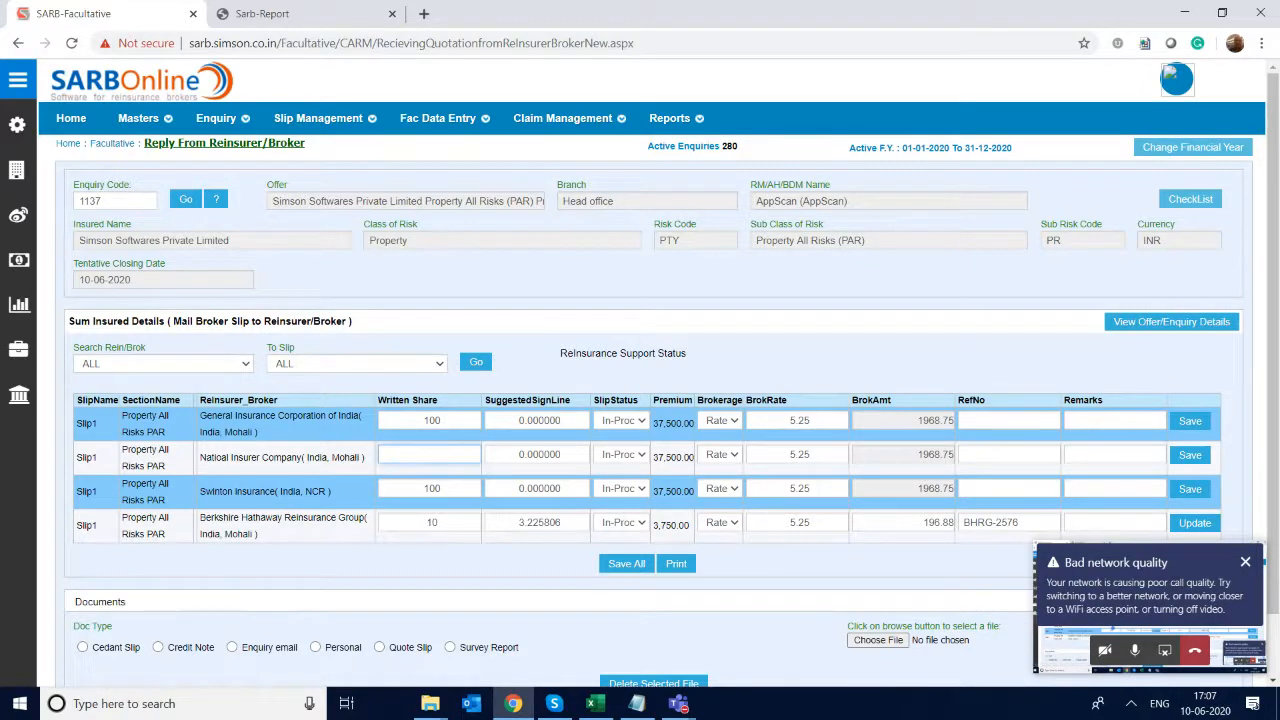
{"action": "type", "text": "25"}
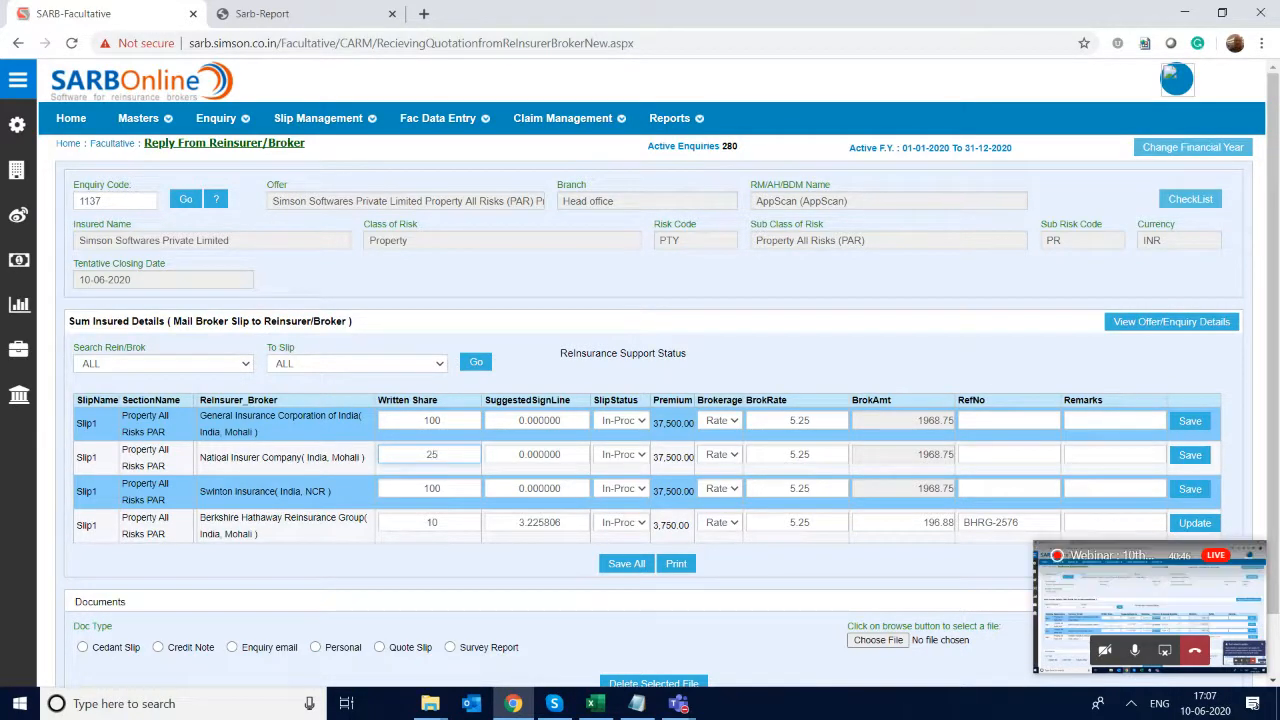
{"action": "key", "text": "Tab"}
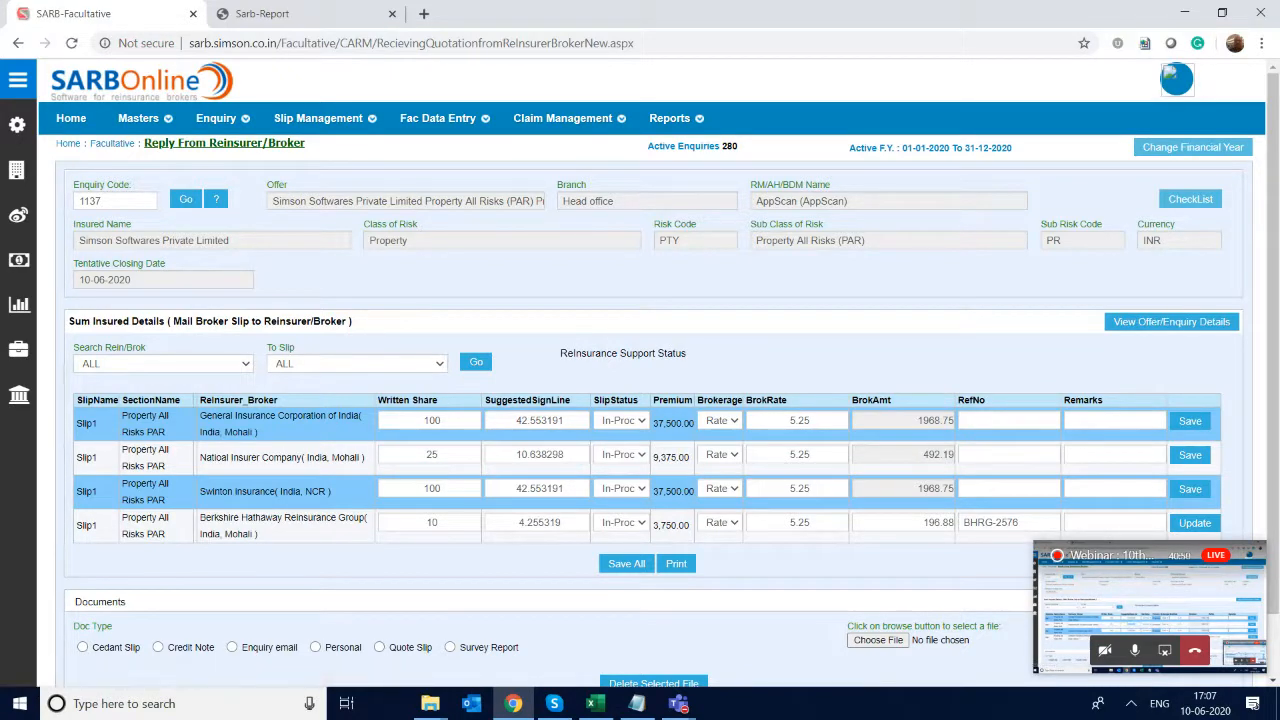
- Set the slip status to Accepted for Natioal Insurer Company and Berkshire Hathaway Reinsurance Group
{"action": "left_click", "coordinate": [622, 455]}
{"action": "left_click", "coordinate": [622, 529]}
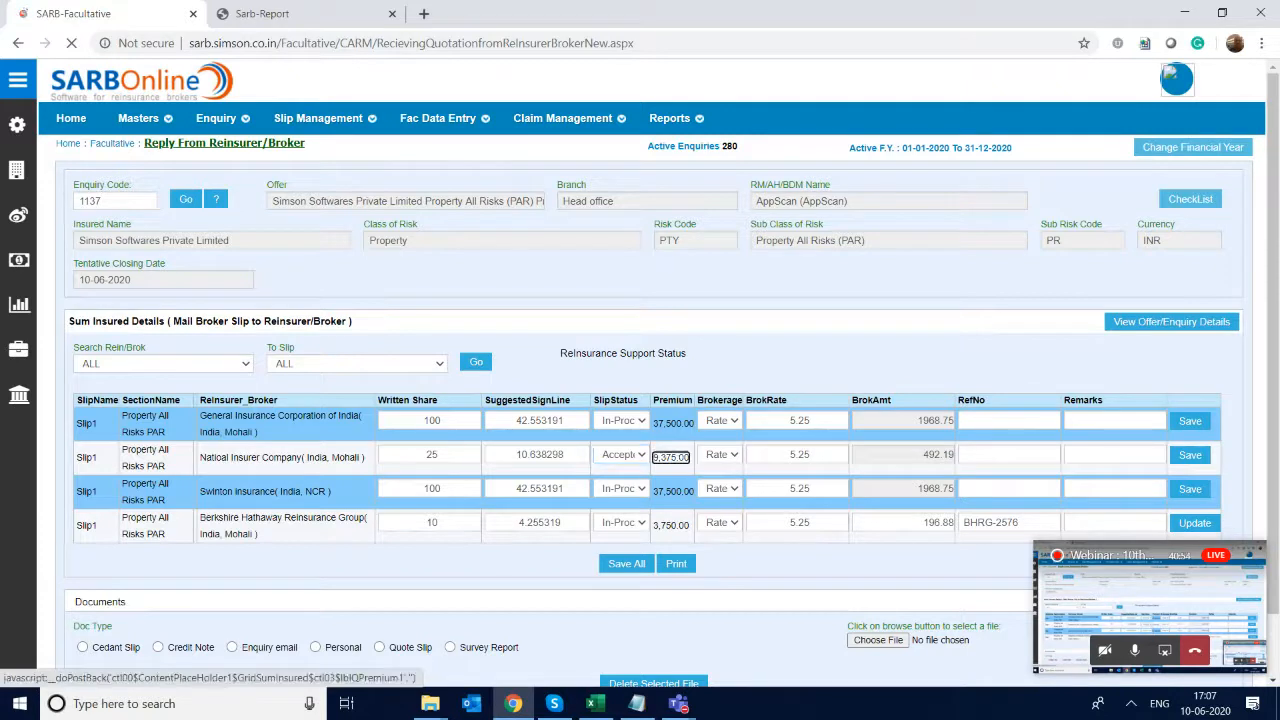
{"action": "left_click", "coordinate": [622, 522]}
{"action": "left_click", "coordinate": [623, 598]}
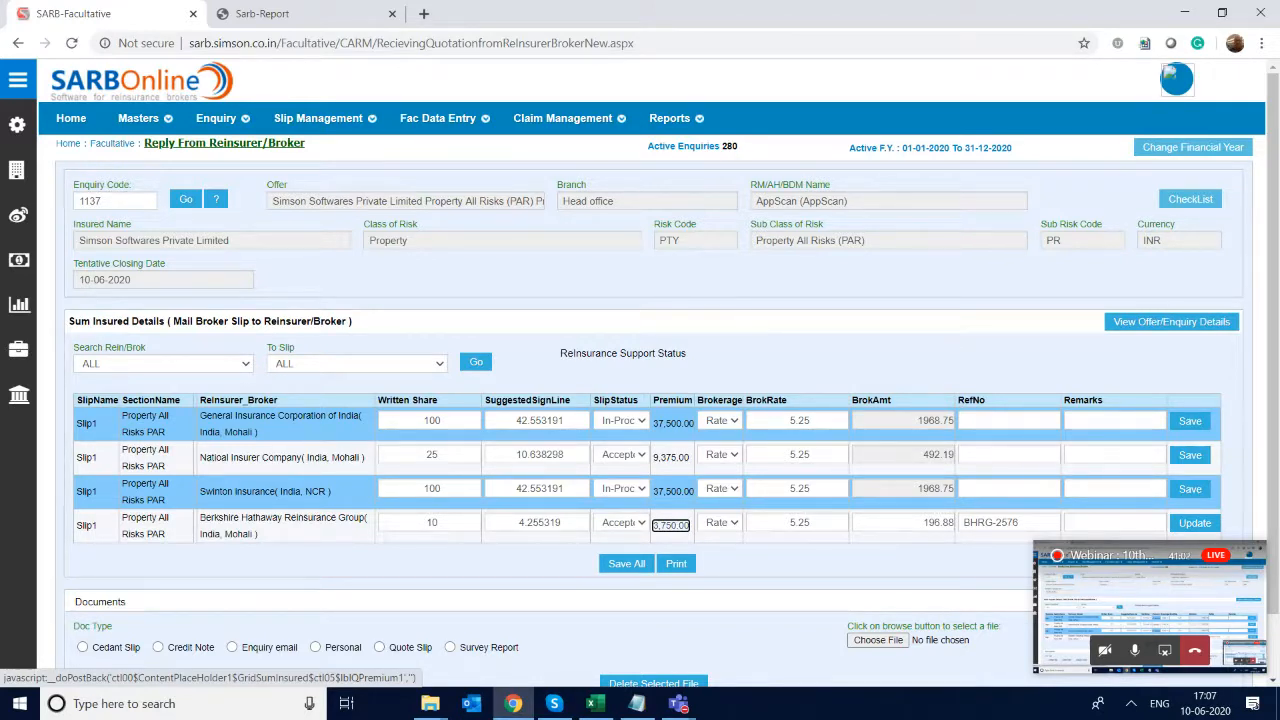
- Set the written share of Swinton insurance to 15 for Slip1
{"action": "left_click", "coordinate": [441, 493]}
{"action": "key", "text": "BackSpace"}
{"action": "key", "text": "BackSpace"}
{"action": "type", "text": "10"}
{"action": "key", "text": "Tab"}
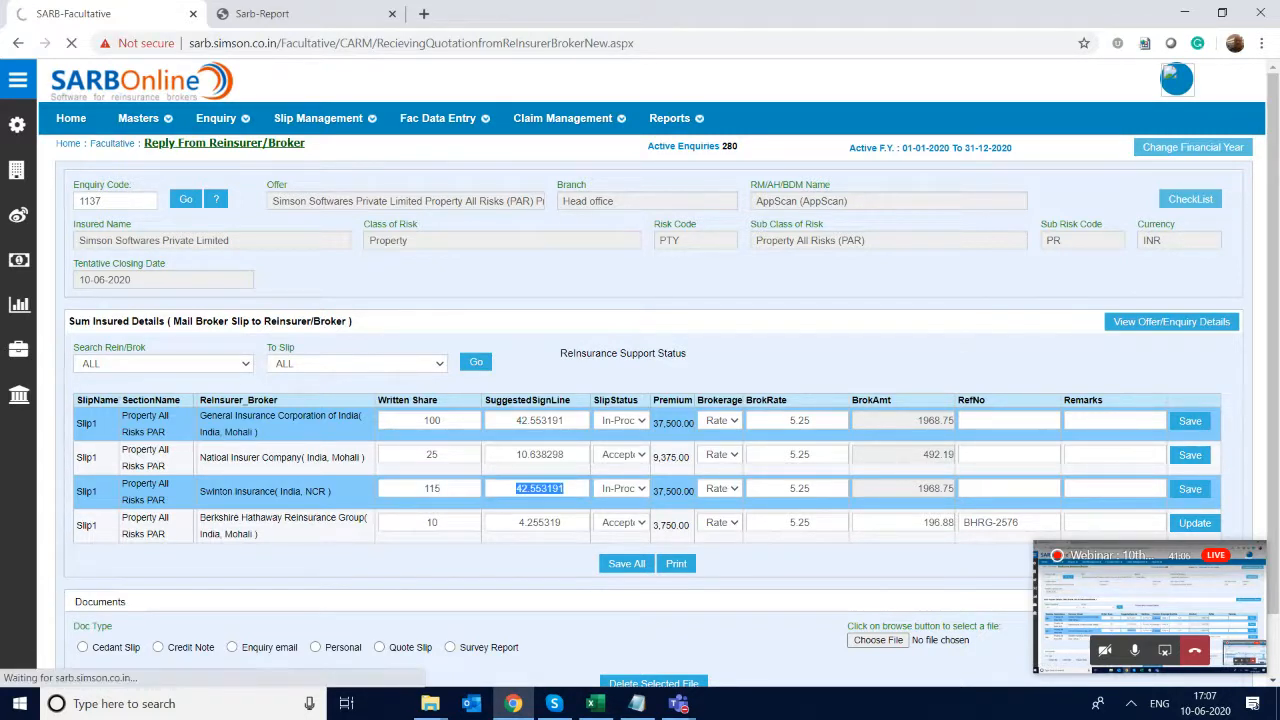
{"action": "key", "text": "shift+Tab"}
{"action": "type", "text": "115"}
{"action": "left_click", "coordinate": [427, 489]}
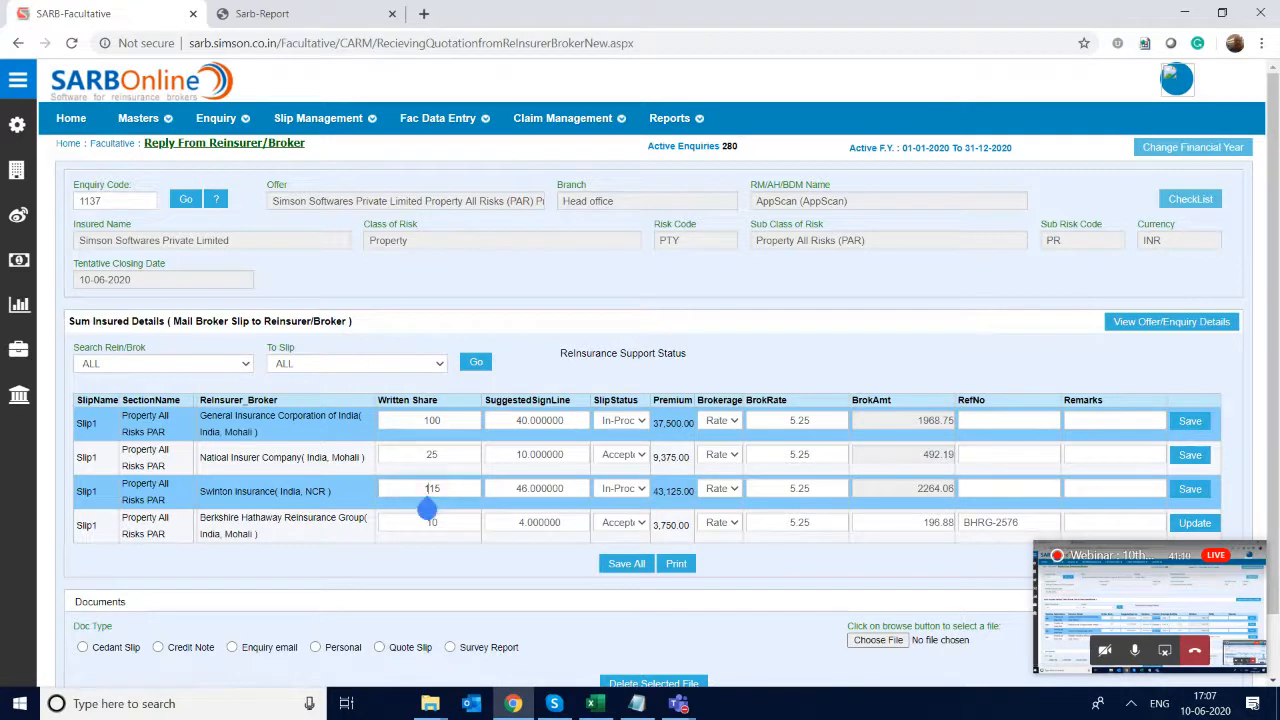
{"action": "key", "text": "Delete"}
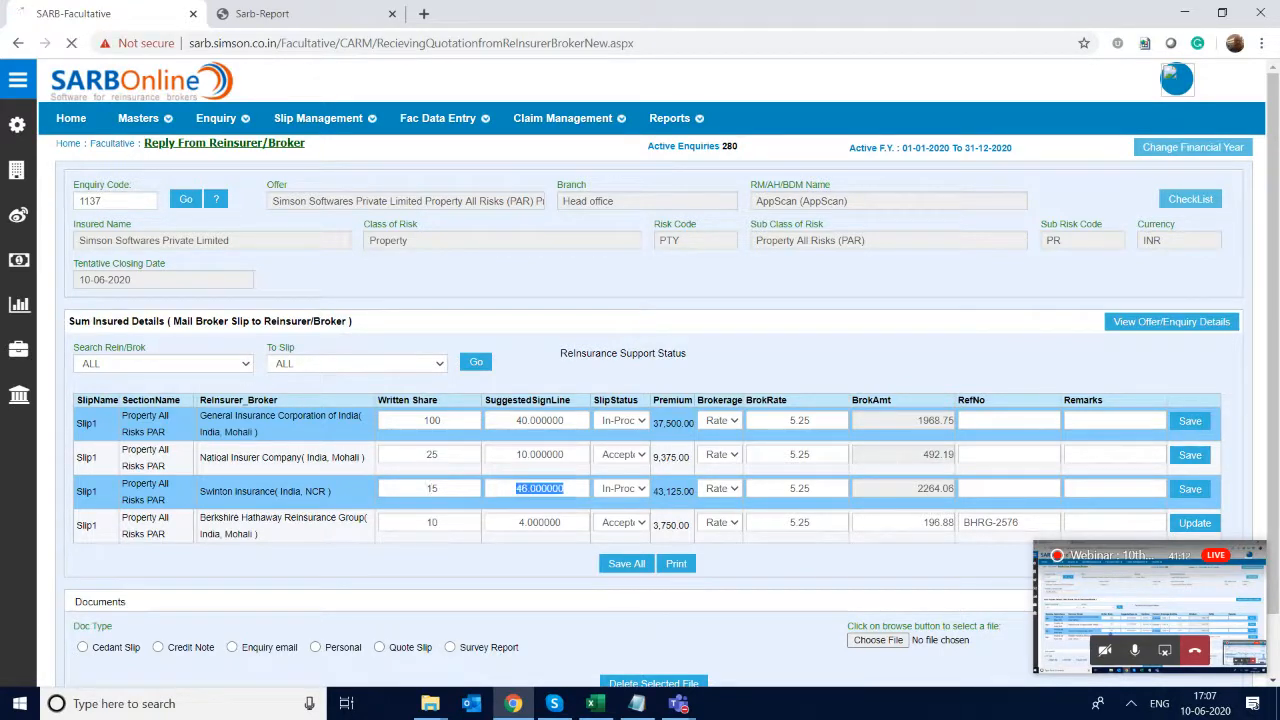
{"action": "key", "text": "Tab"}
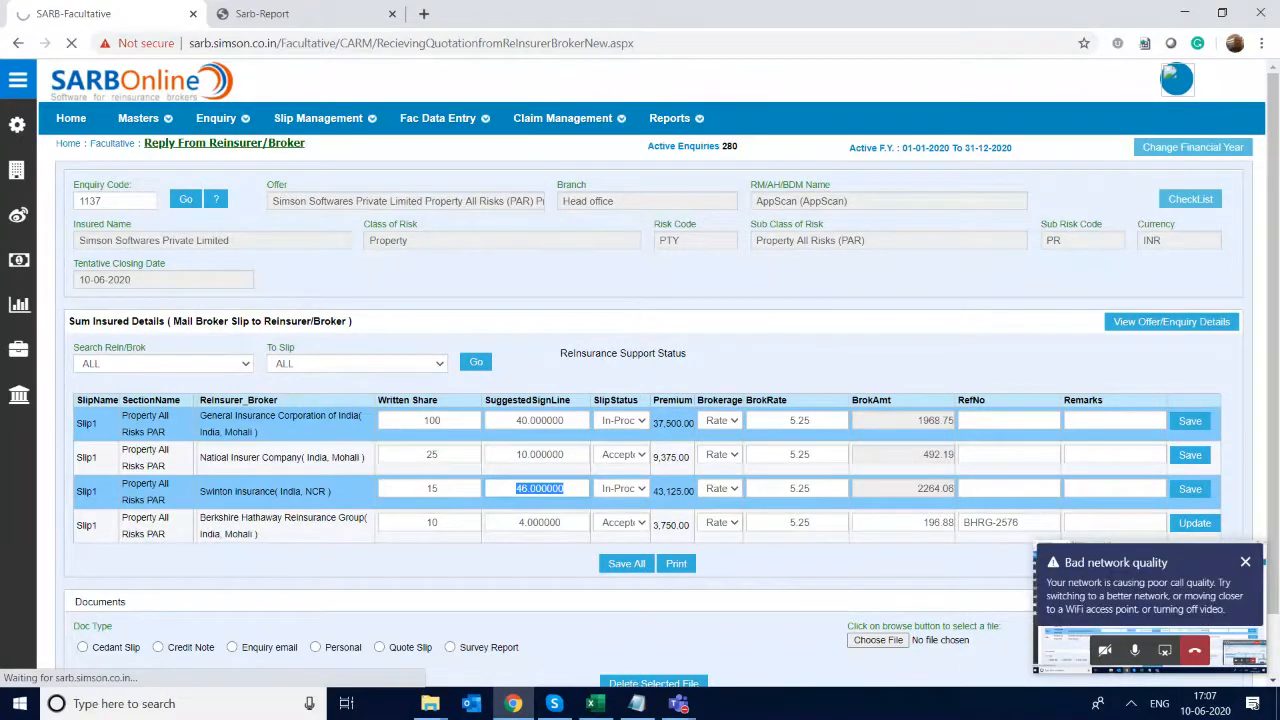
- Set Swinton insurance's slip status to Accepted and save all the reinsurer replies together
{"action": "left_click", "coordinate": [622, 489]}
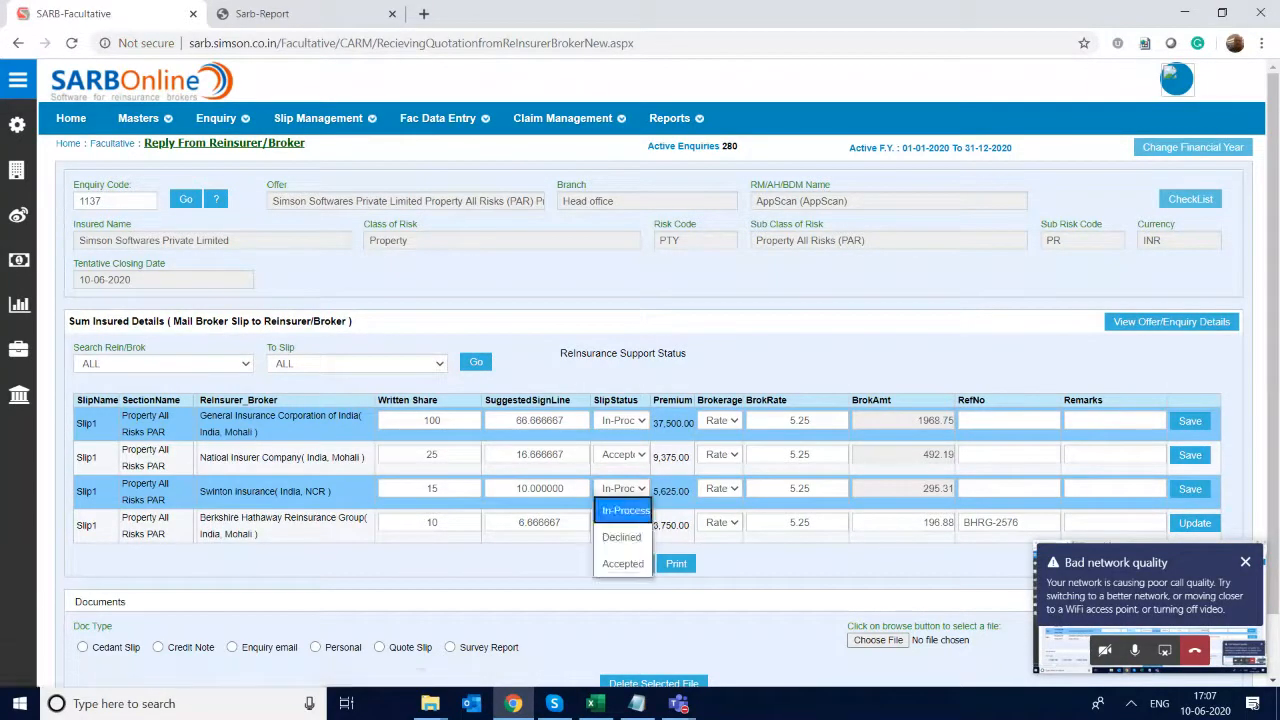
{"action": "left_click", "coordinate": [622, 563]}
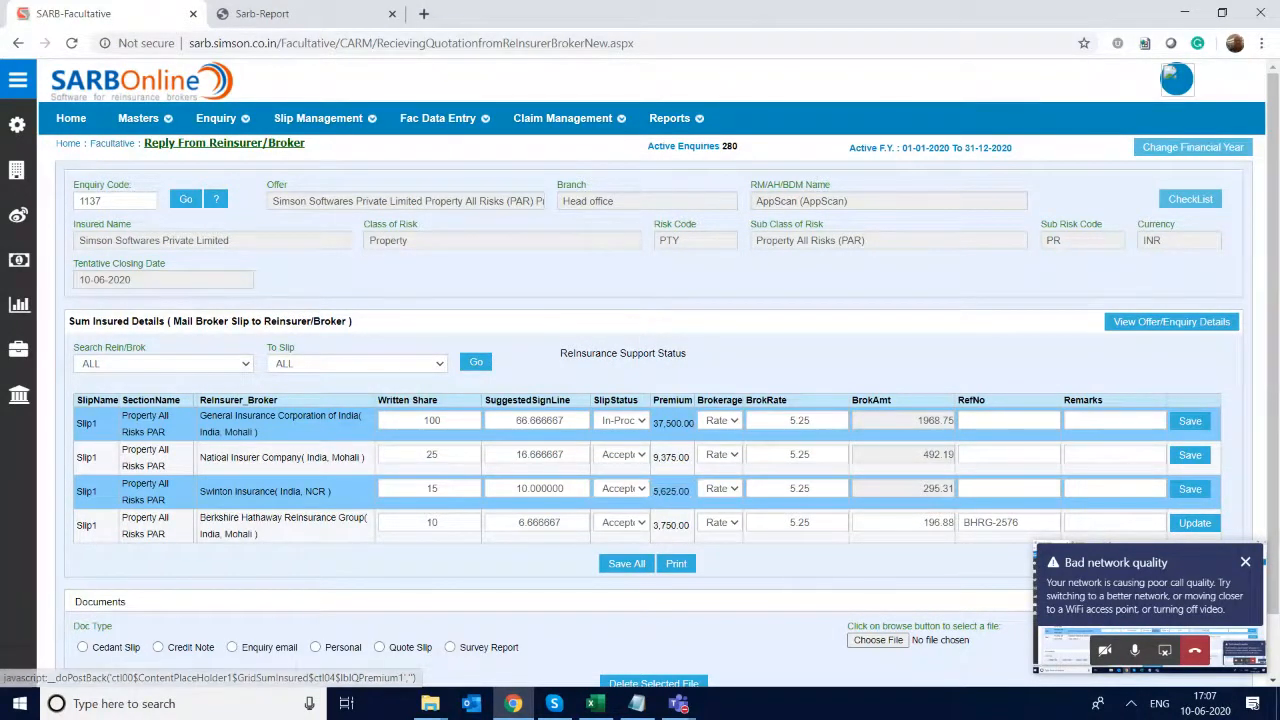
{"action": "left_click", "coordinate": [627, 564]}
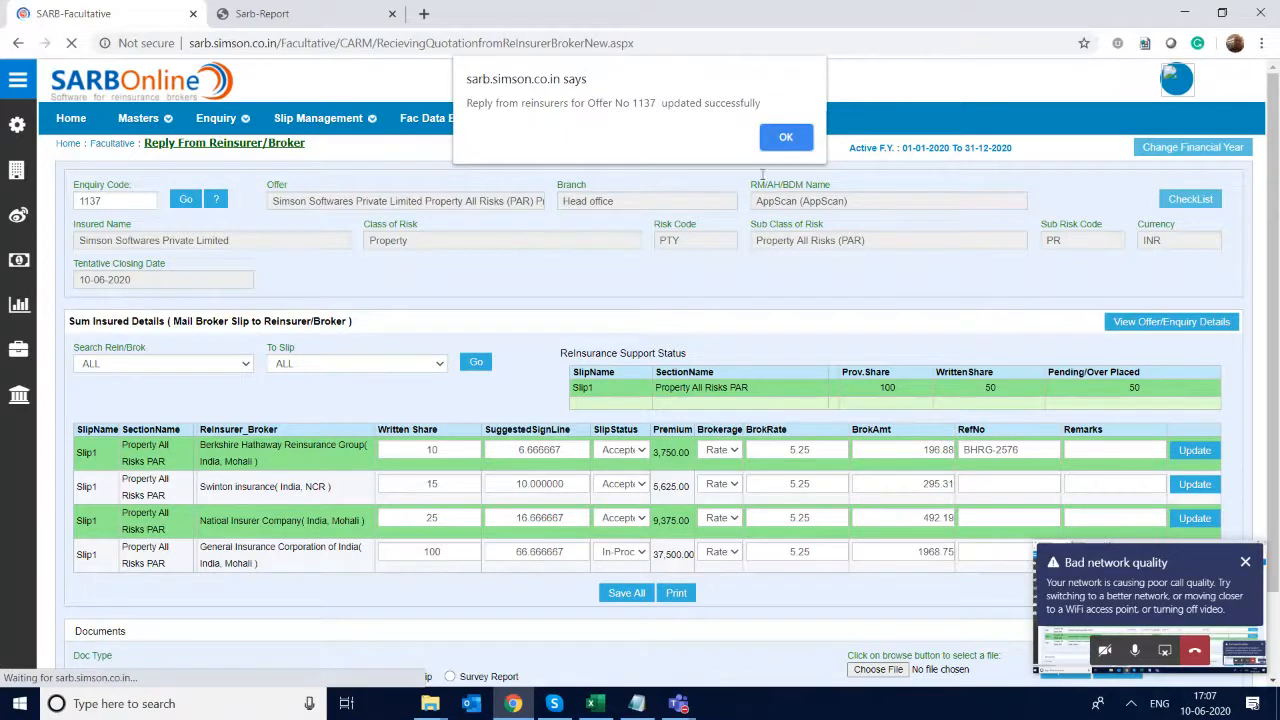
{"action": "left_click", "coordinate": [803, 145]}
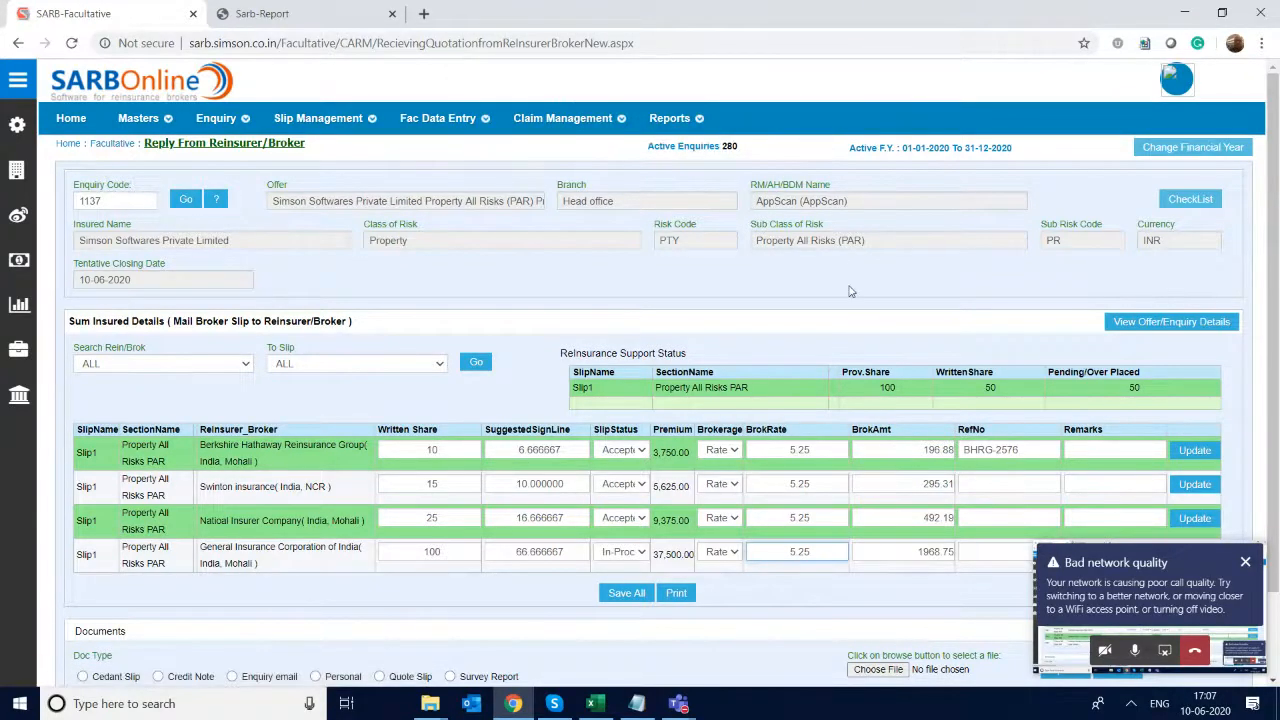
- Review the provisional, written and pending/over placed shares of Slip1 in the Reinsurance Support Status
{"action": "double_click", "coordinate": [888, 387]}
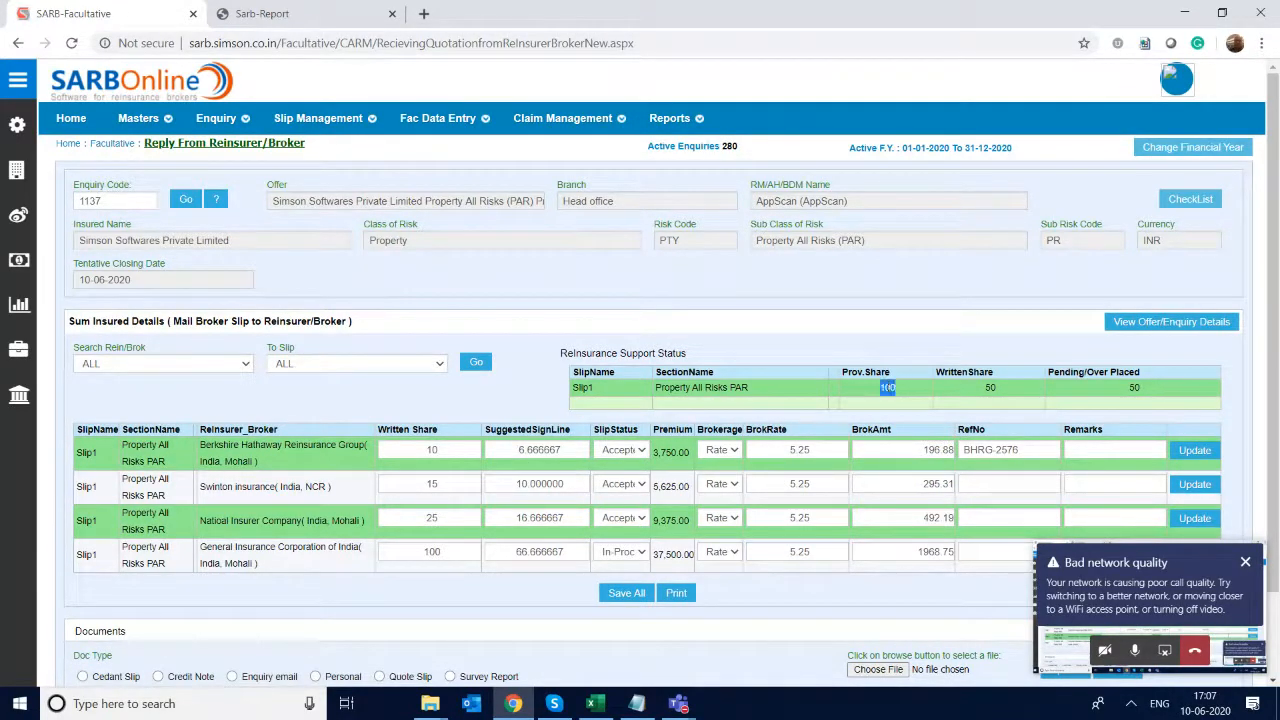
{"action": "double_click", "coordinate": [991, 393]}
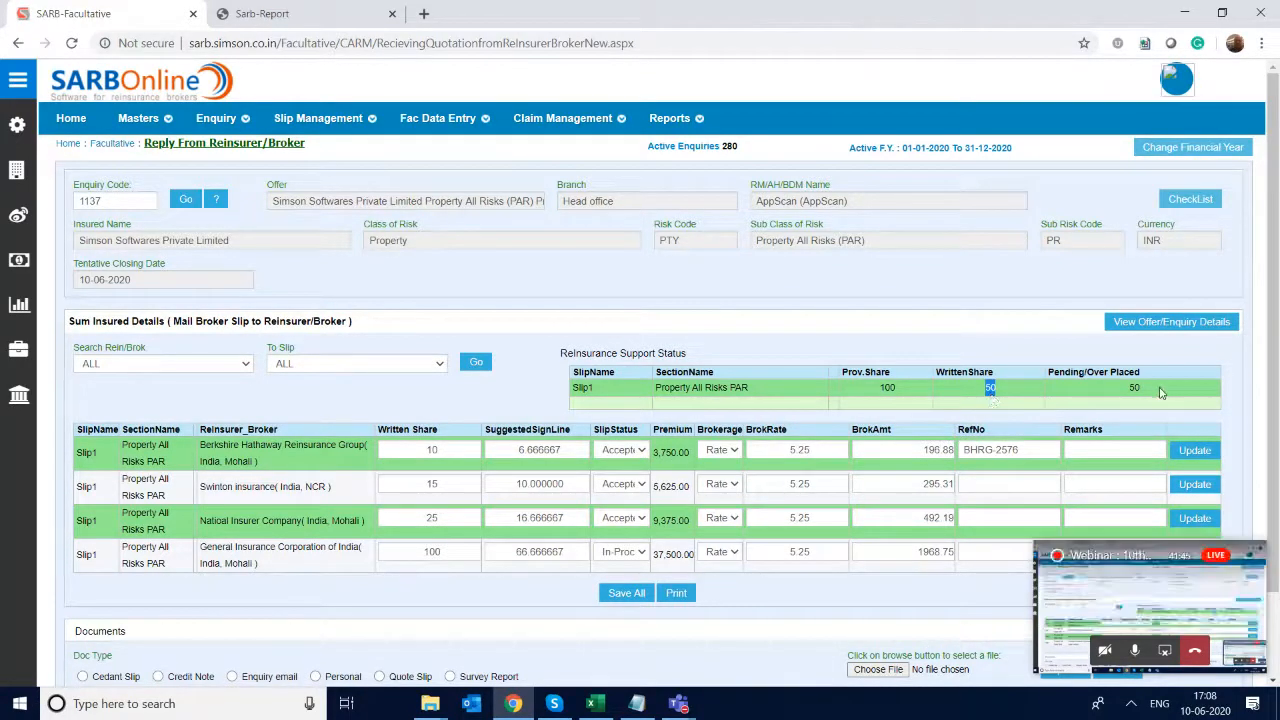
{"action": "double_click", "coordinate": [1133, 388]}
{"action": "left_click", "coordinate": [1168, 393]}
{"action": "left_click_drag", "start_coordinate": [1161, 393], "coordinate": [1115, 393]}
- Go to the Create/Edit Broker Slip page and load enquiry code 1137
{"action": "mouse_move", "coordinate": [318, 118]}
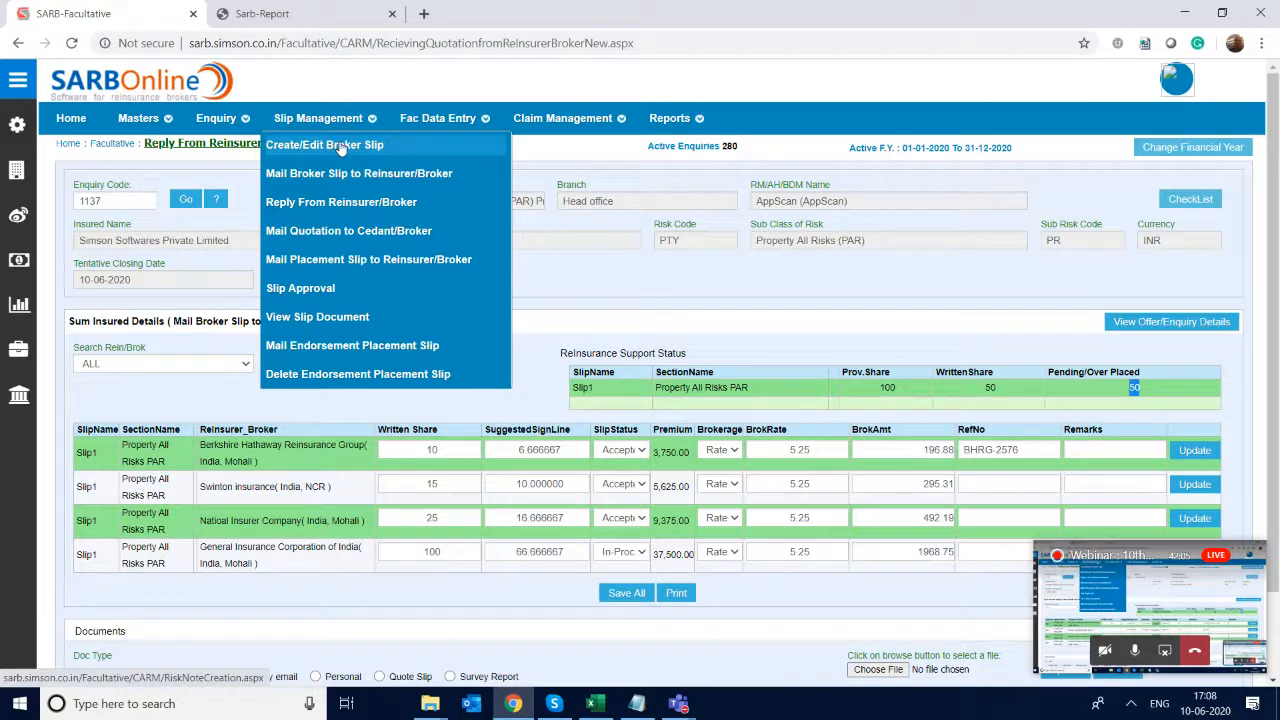
{"action": "left_click", "coordinate": [341, 147]}
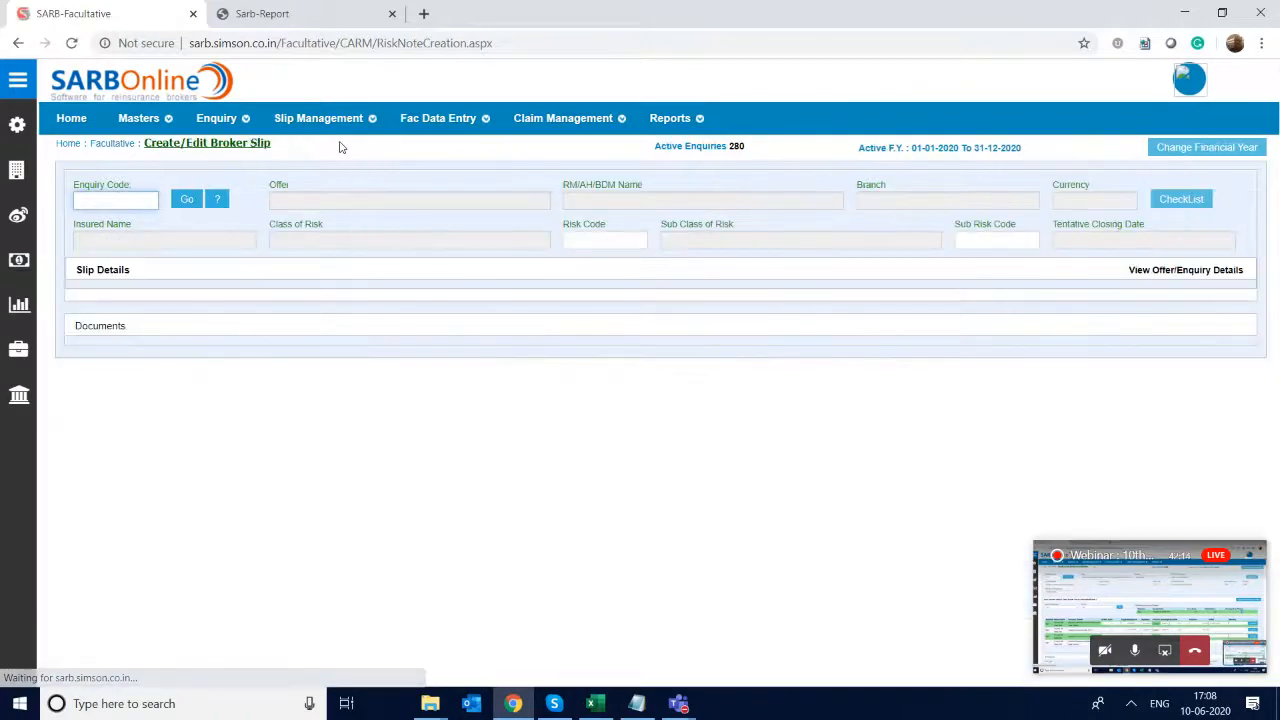
{"action": "type", "text": "1137"}
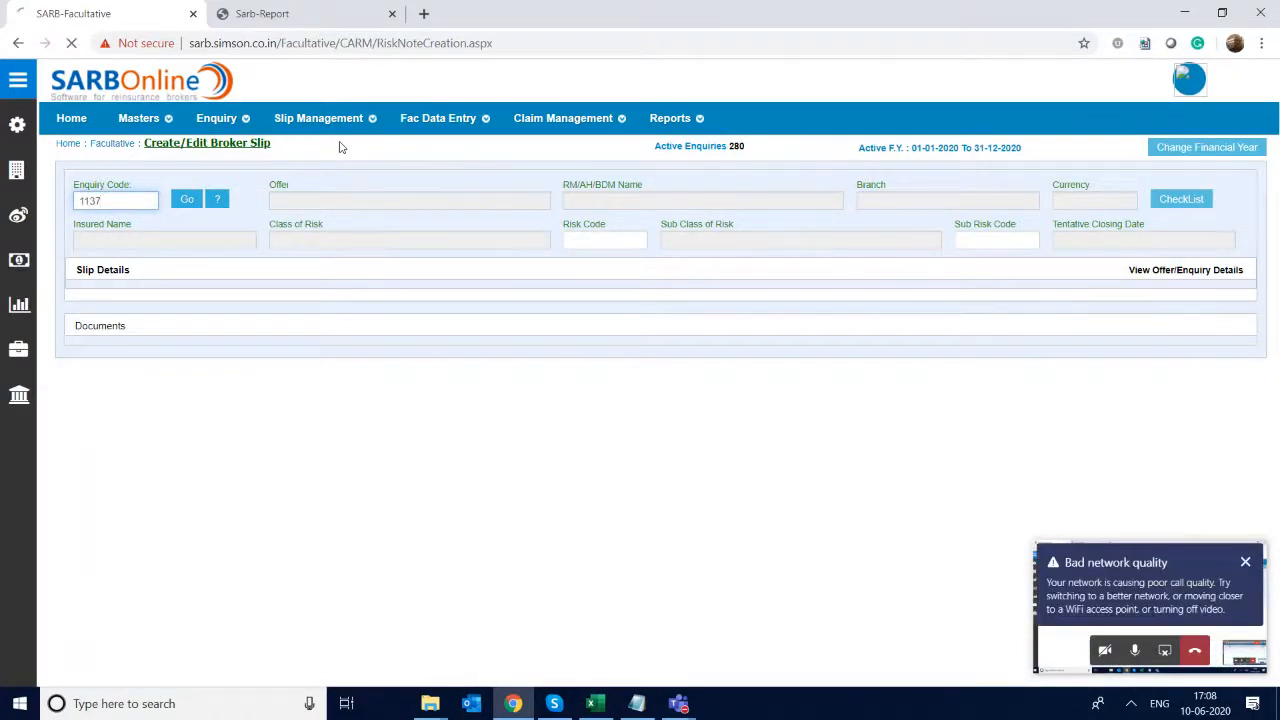
{"action": "key", "text": "Return"}
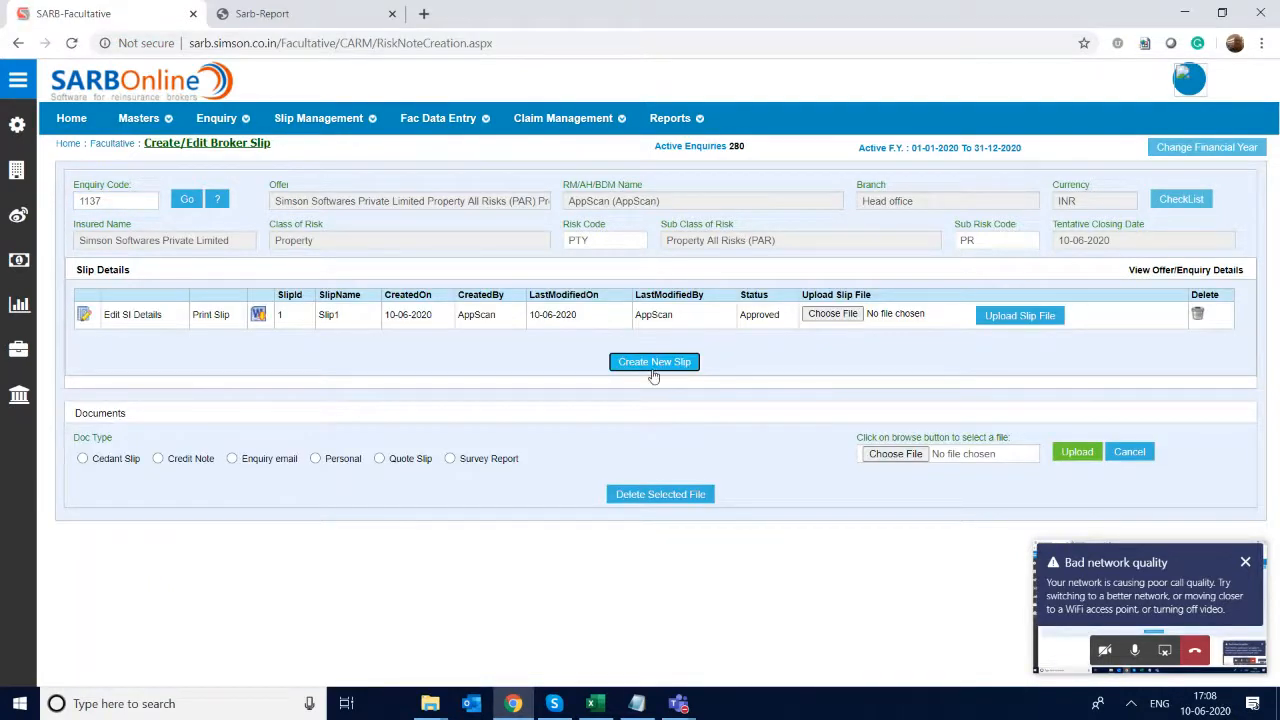
- Create a new slip, Slip2, with a premium rate of 3.2 % and continue to its slip document
{"action": "left_click", "coordinate": [651, 364]}
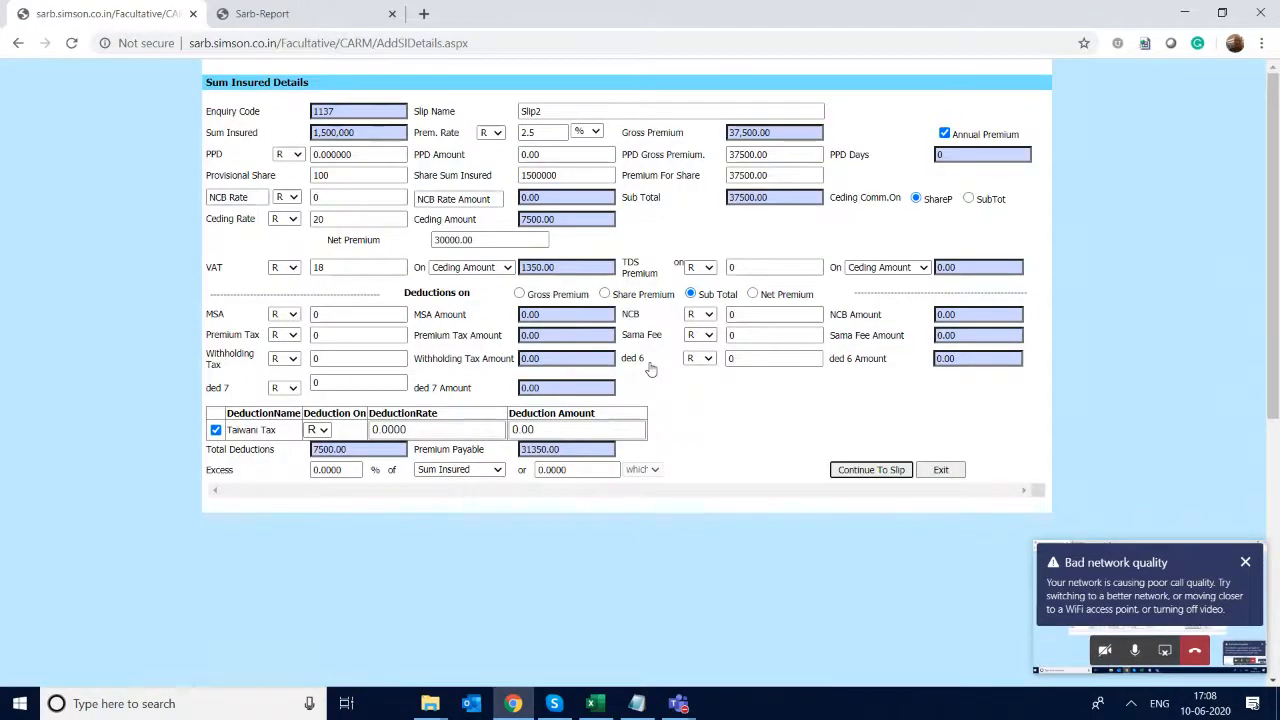
{"action": "double_click", "coordinate": [540, 132]}
{"action": "type", "text": "3.2"}
{"action": "key", "text": "Tab"}
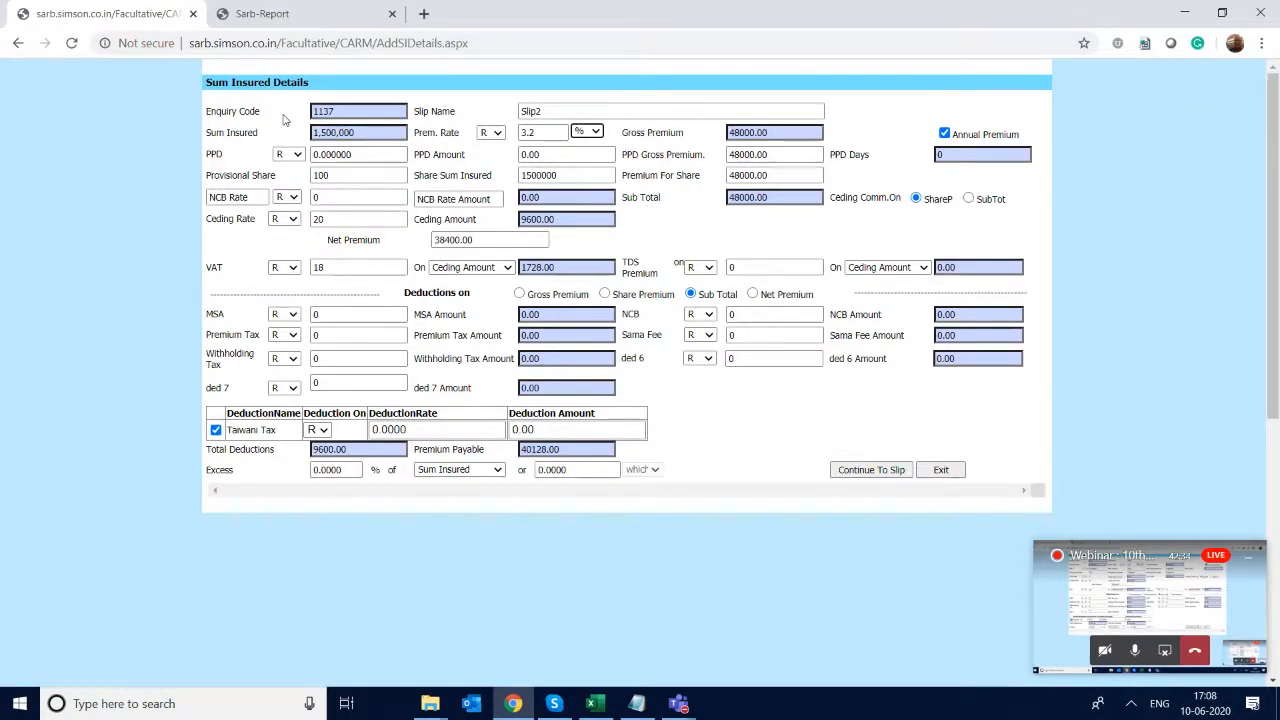
{"action": "left_click", "coordinate": [871, 469]}
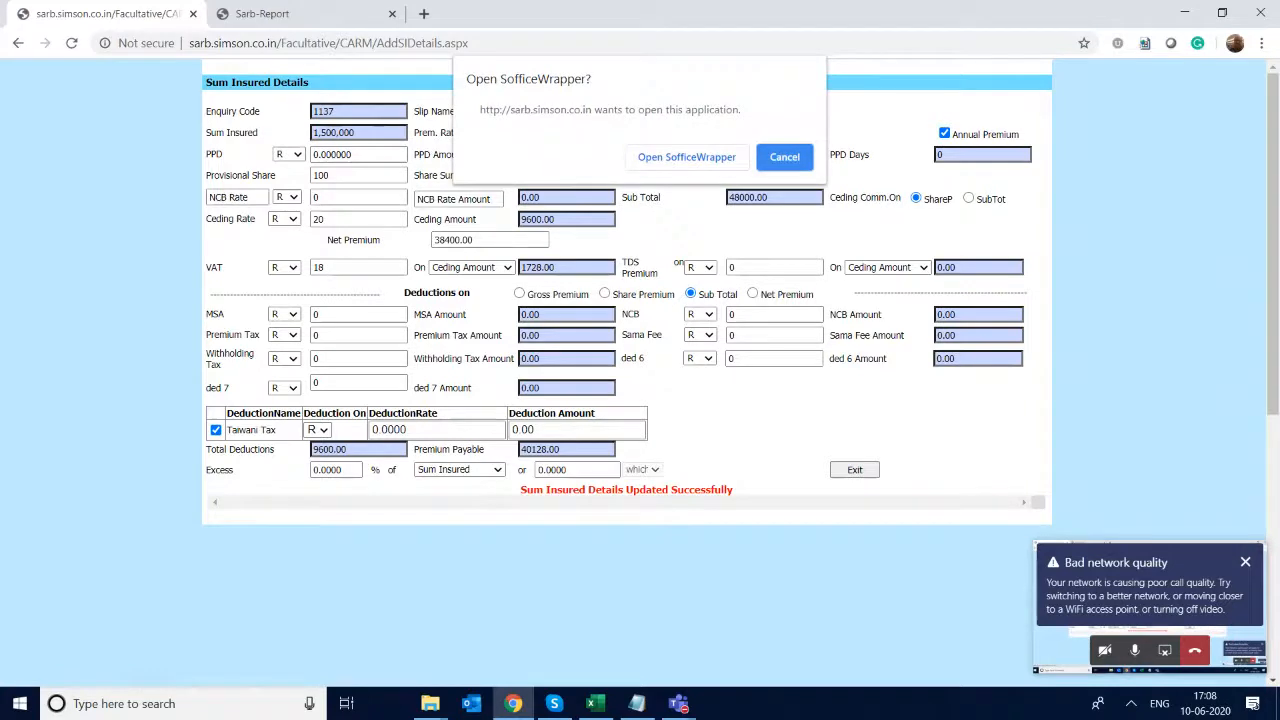
{"action": "left_click", "coordinate": [687, 157]}
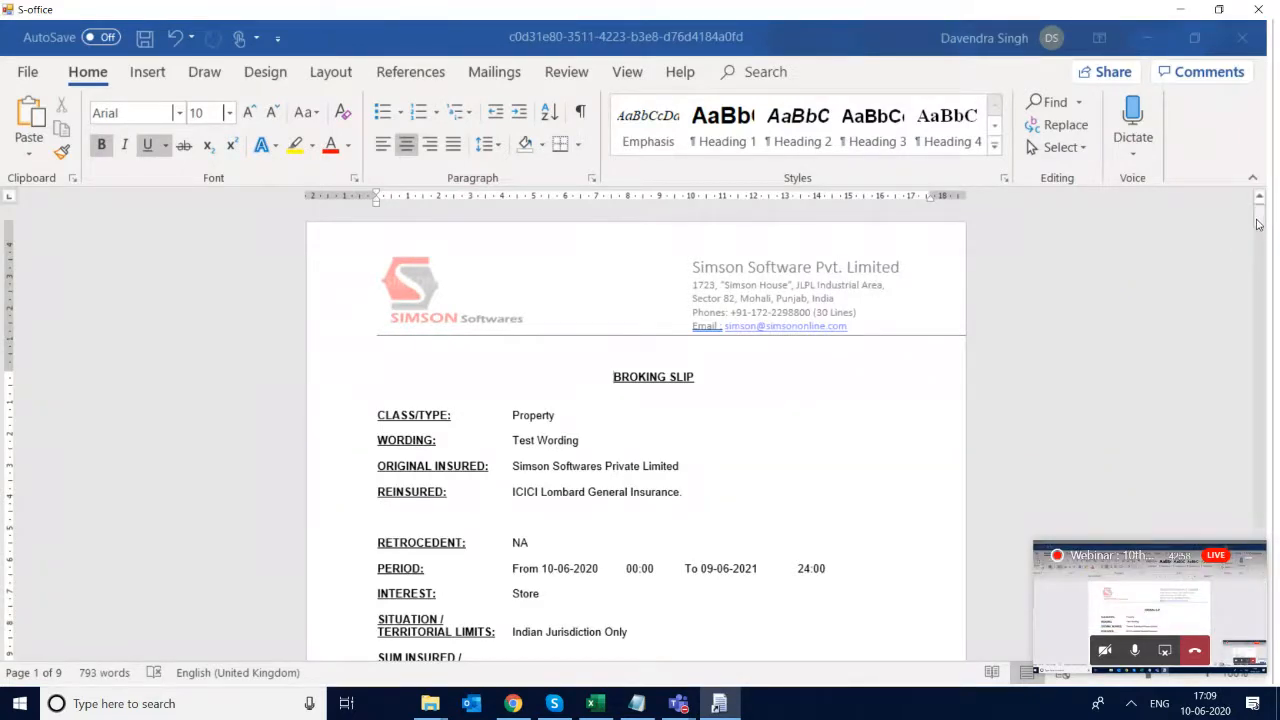
- Extend the broking slip's wording to "Test Wording for Slip 2", save and close the document, and exit the sum insured details
{"action": "left_click_drag", "start_coordinate": [1258, 226], "coordinate": [1277, 190]}
{"action": "left_click", "coordinate": [630, 440]}
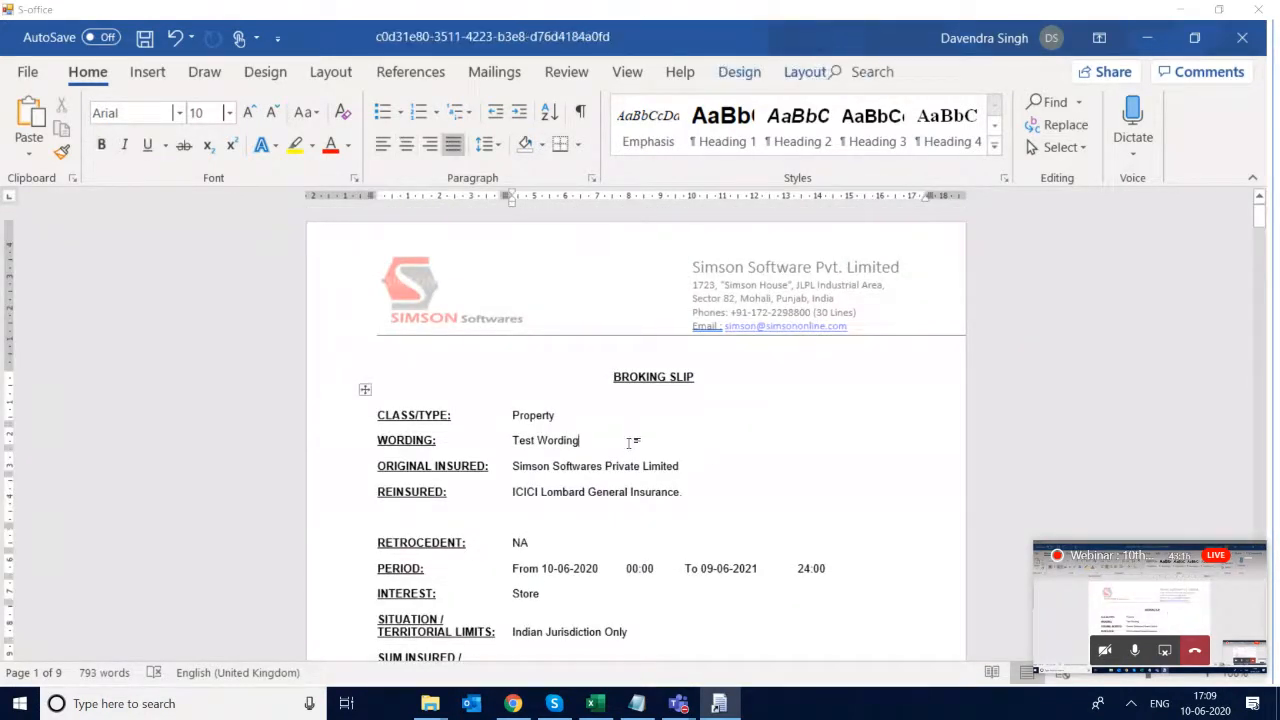
{"action": "type", "text": "for Slip"}
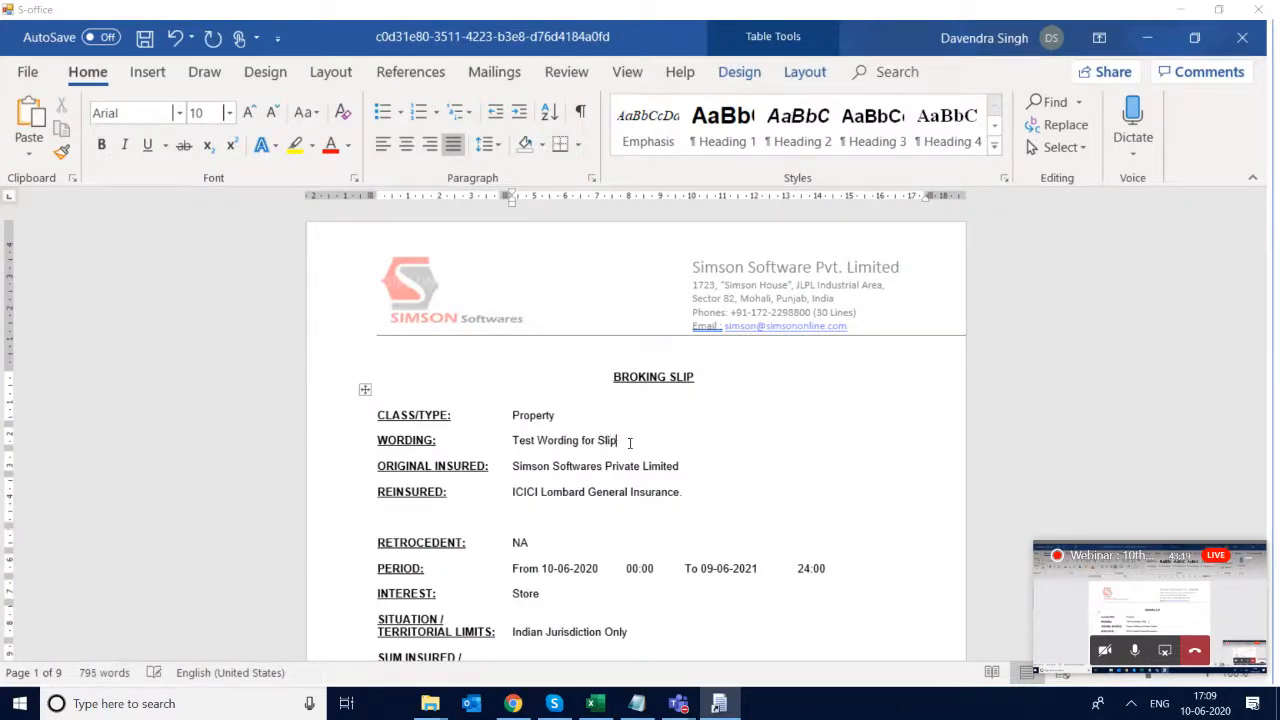
{"action": "left_click", "coordinate": [1242, 37]}
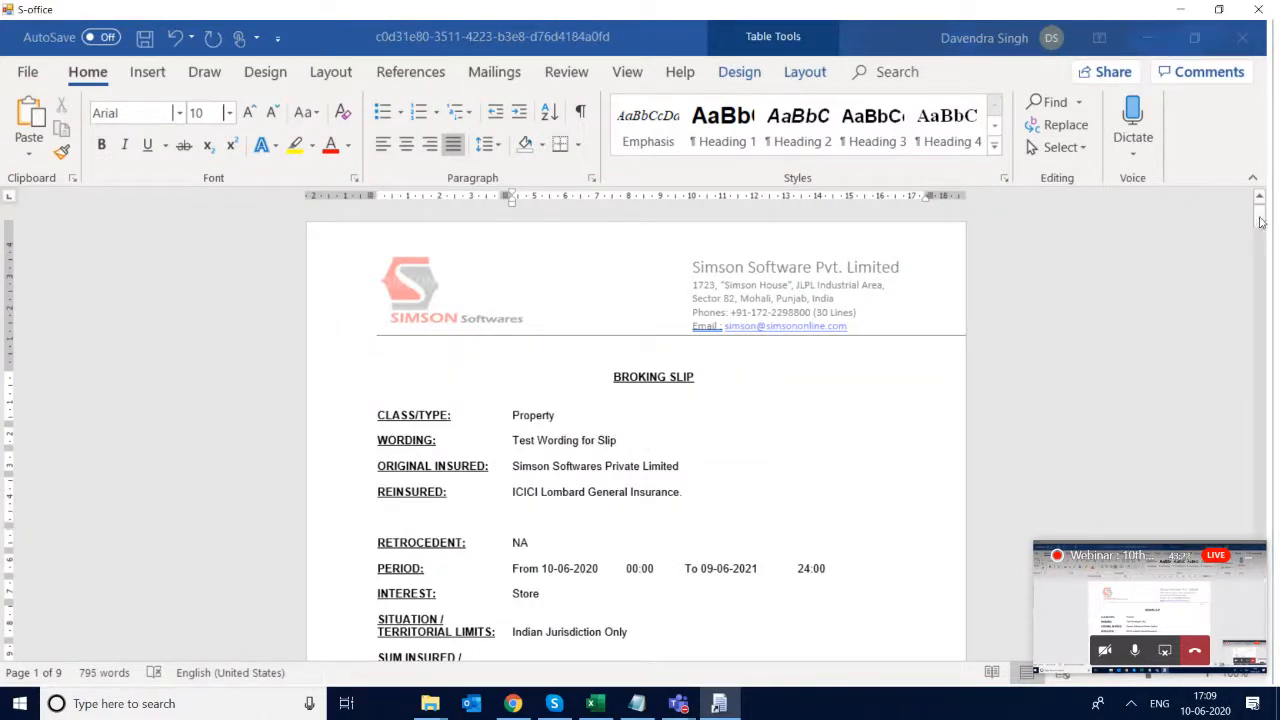
{"action": "left_click_drag", "start_coordinate": [1258, 226], "coordinate": [1270, 229]}
{"action": "type", "text": "2"}
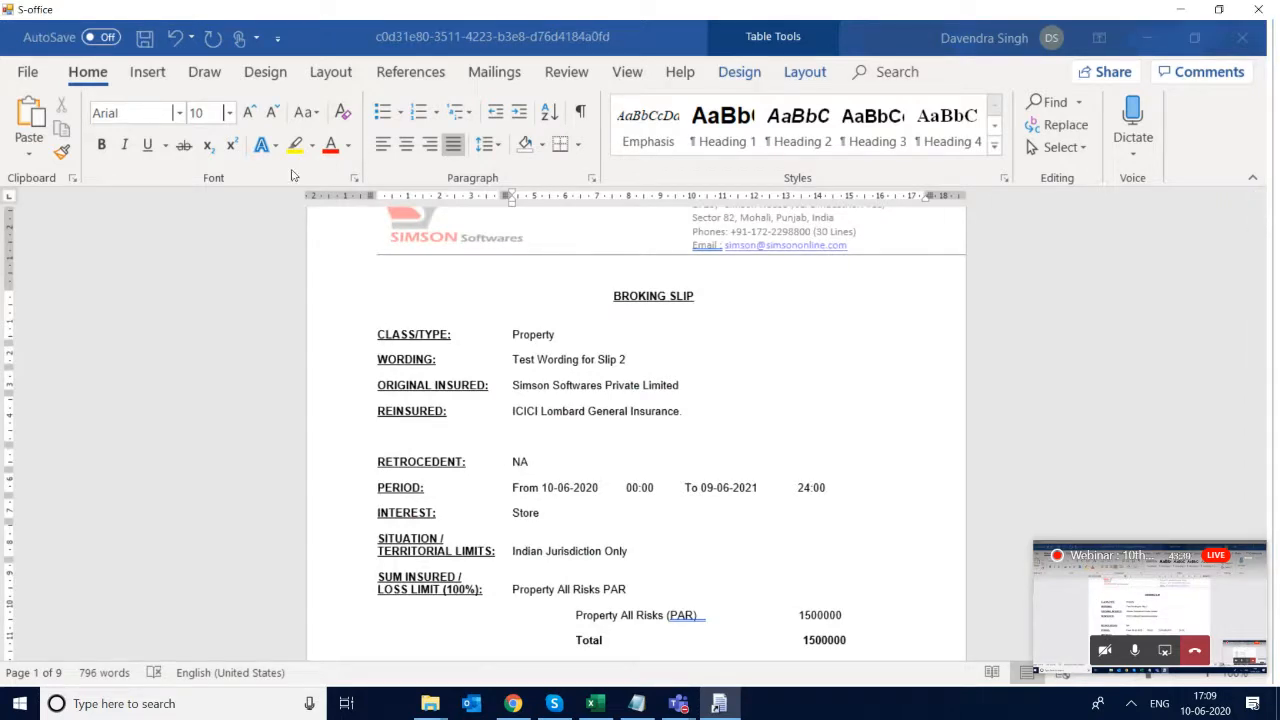
{"action": "left_click", "coordinate": [144, 42]}
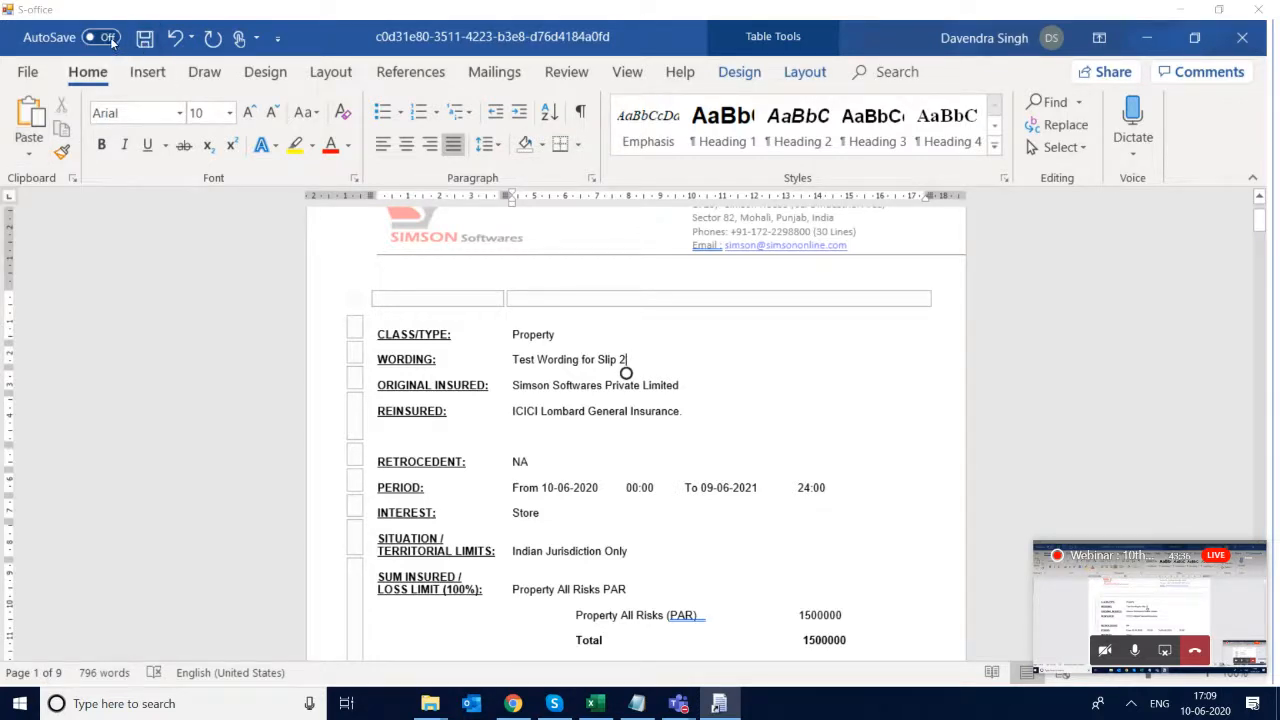
{"action": "left_click", "coordinate": [1264, 8]}
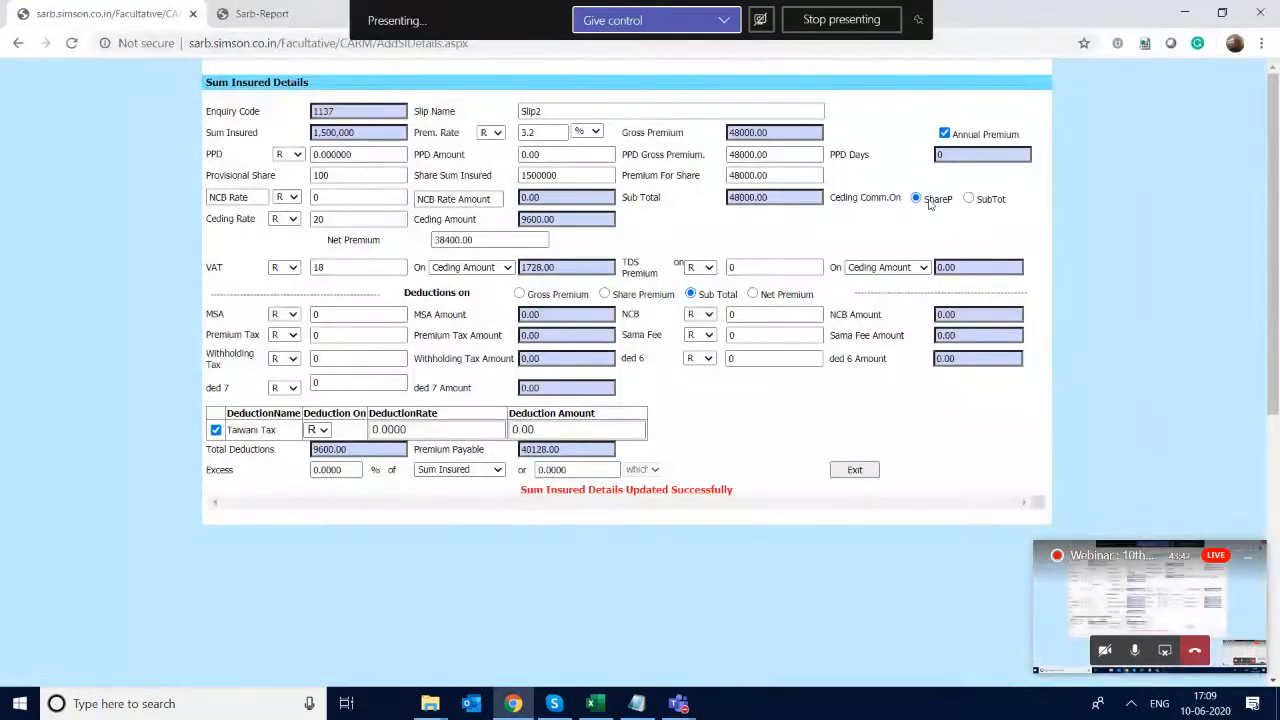
{"action": "left_click", "coordinate": [864, 472]}
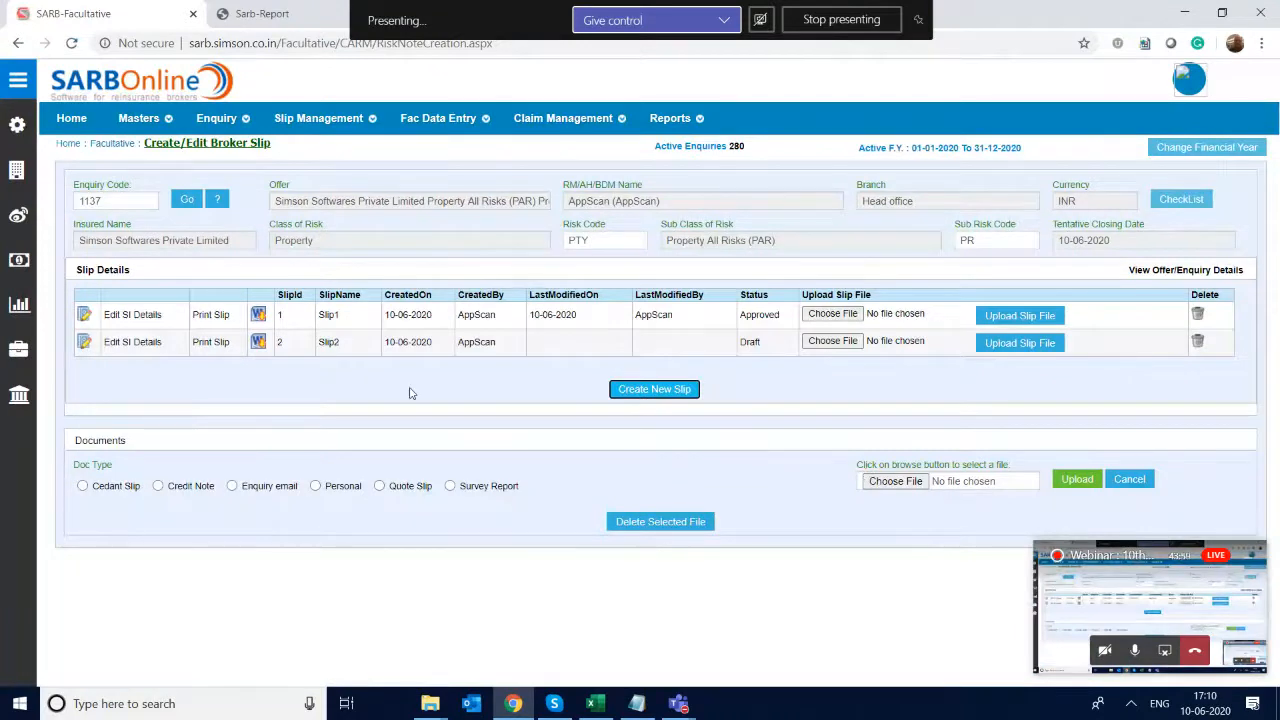
- Send the draft Slip2 to AppScan for approval
{"action": "left_click", "coordinate": [286, 319]}
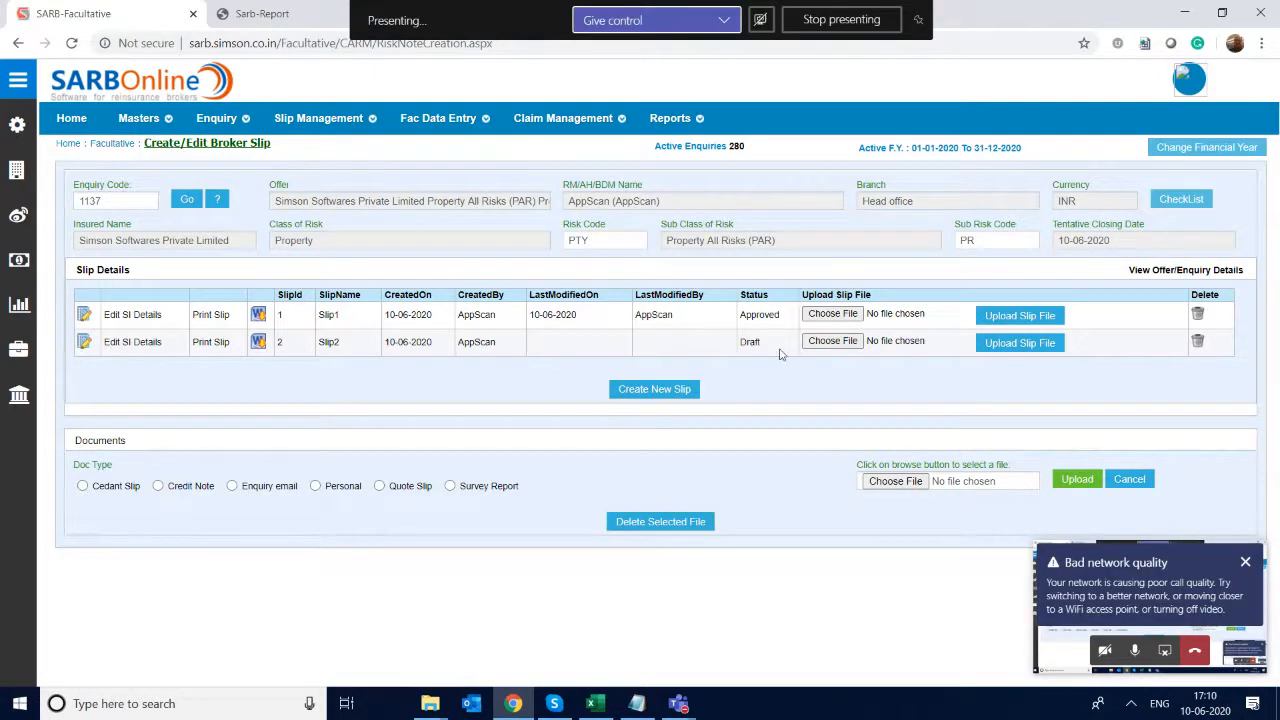
{"action": "left_click", "coordinate": [743, 345]}
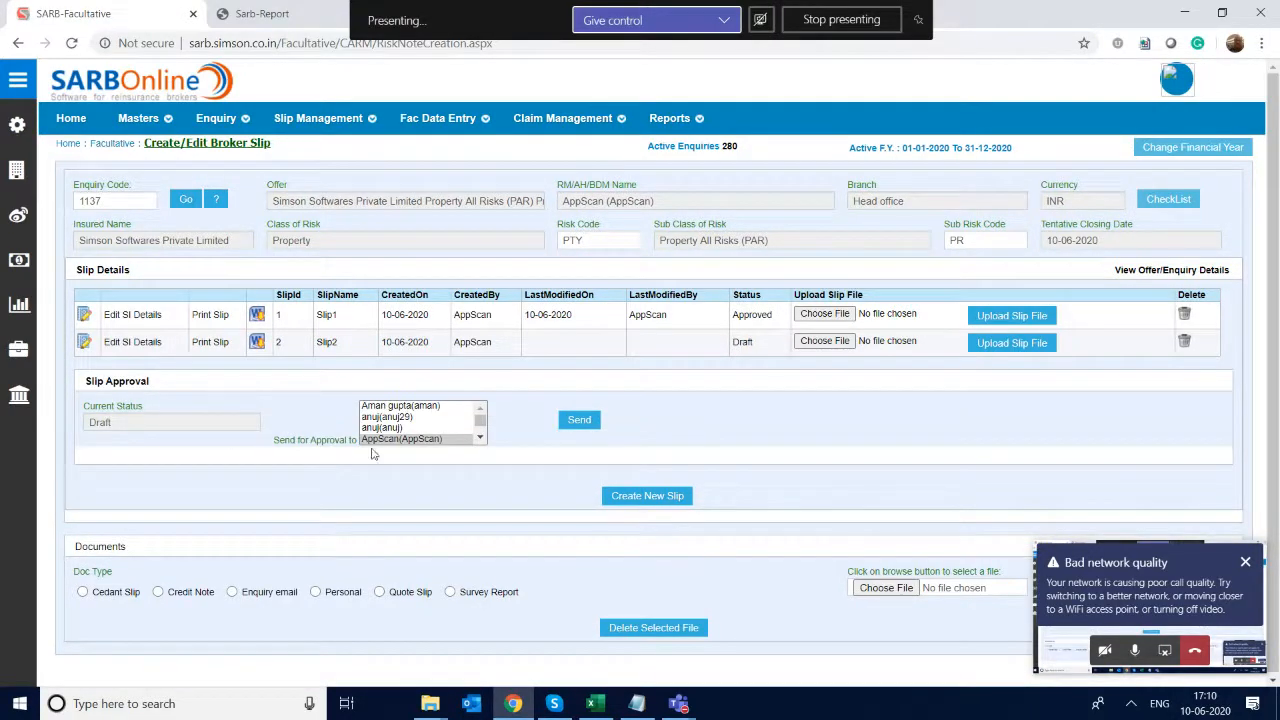
{"action": "left_click", "coordinate": [577, 421]}
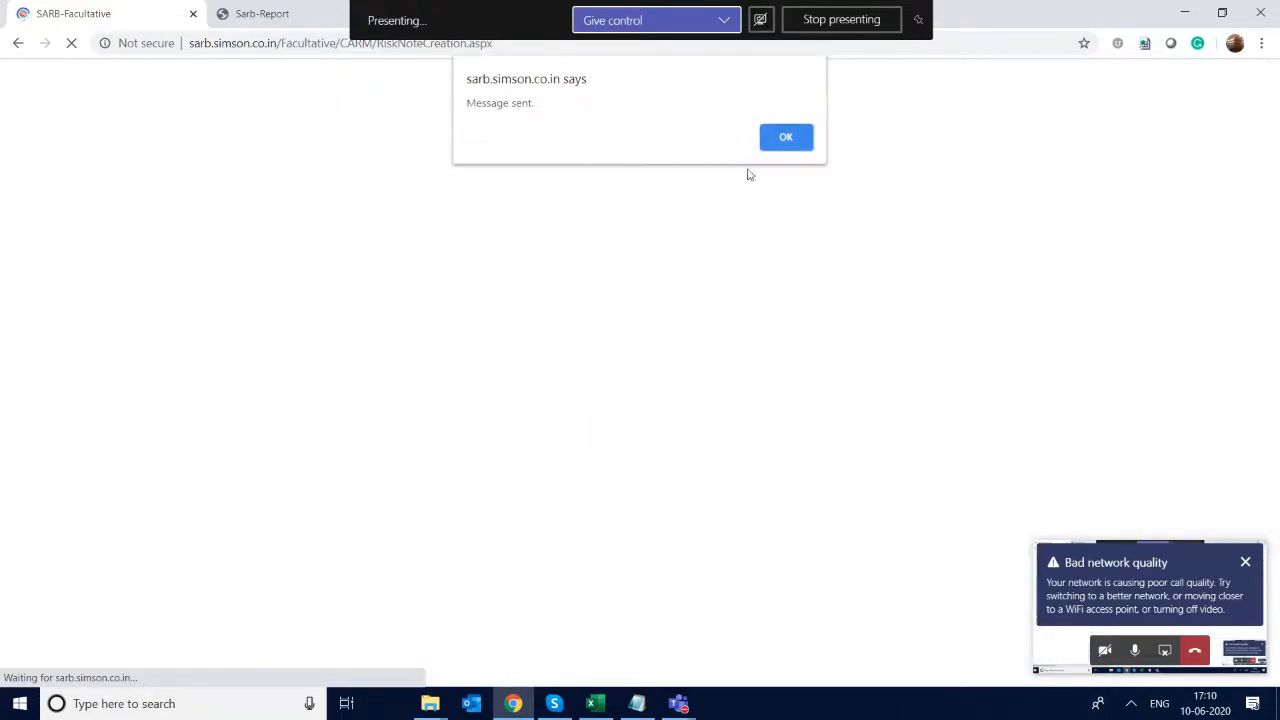
{"action": "left_click", "coordinate": [788, 136]}
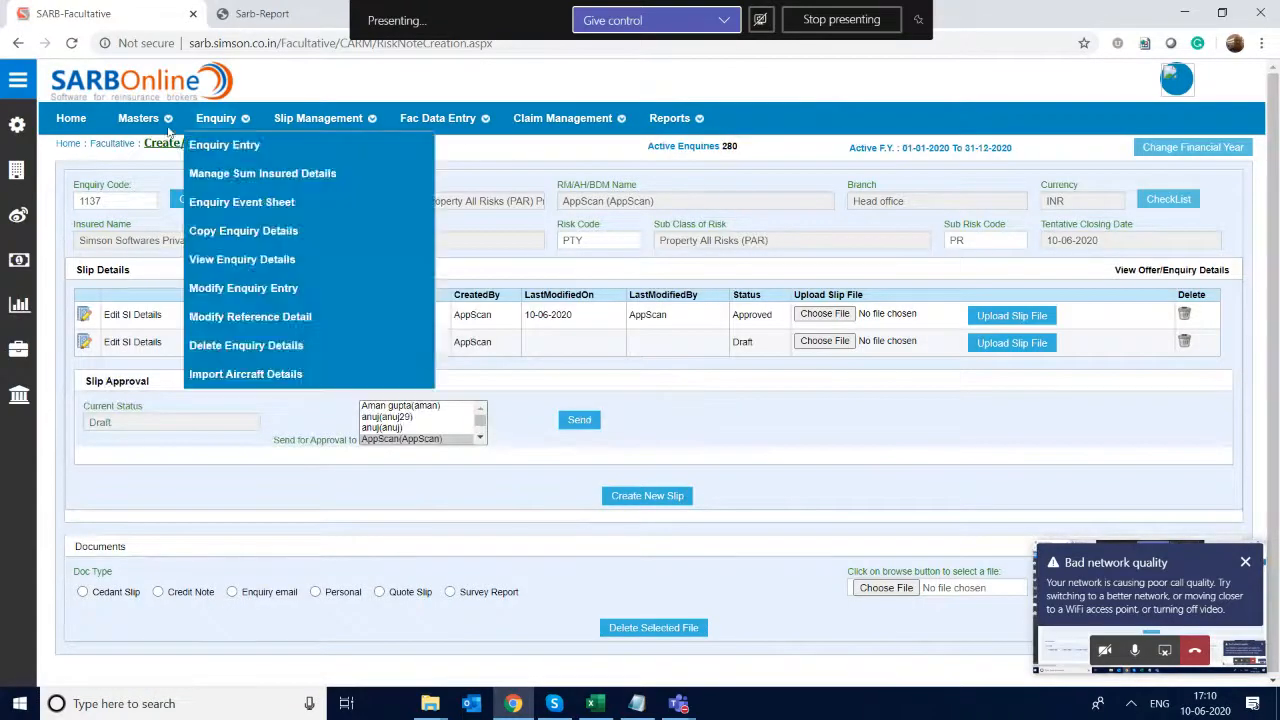
- Open the pending Slip2 approval task for enquiry 1137 from the dashboard and approve the slip with the remark "OK"
{"action": "left_click", "coordinate": [69, 120]}
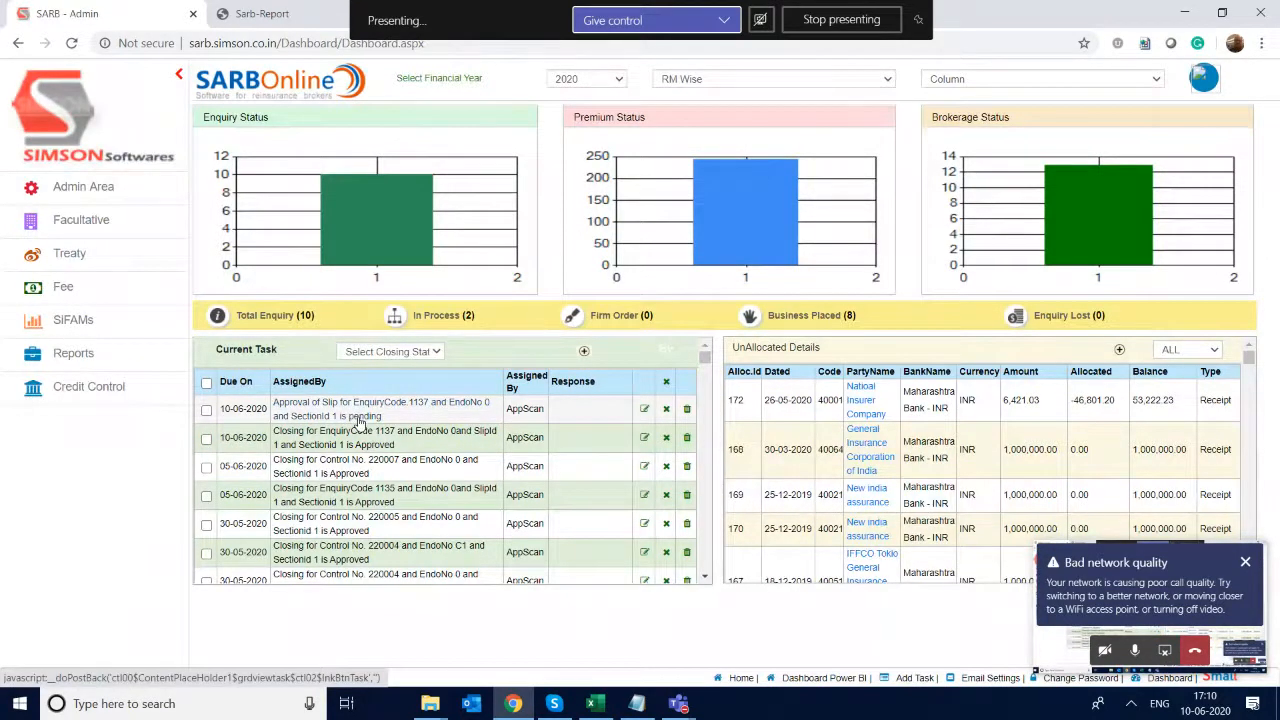
{"action": "left_click", "coordinate": [360, 420]}
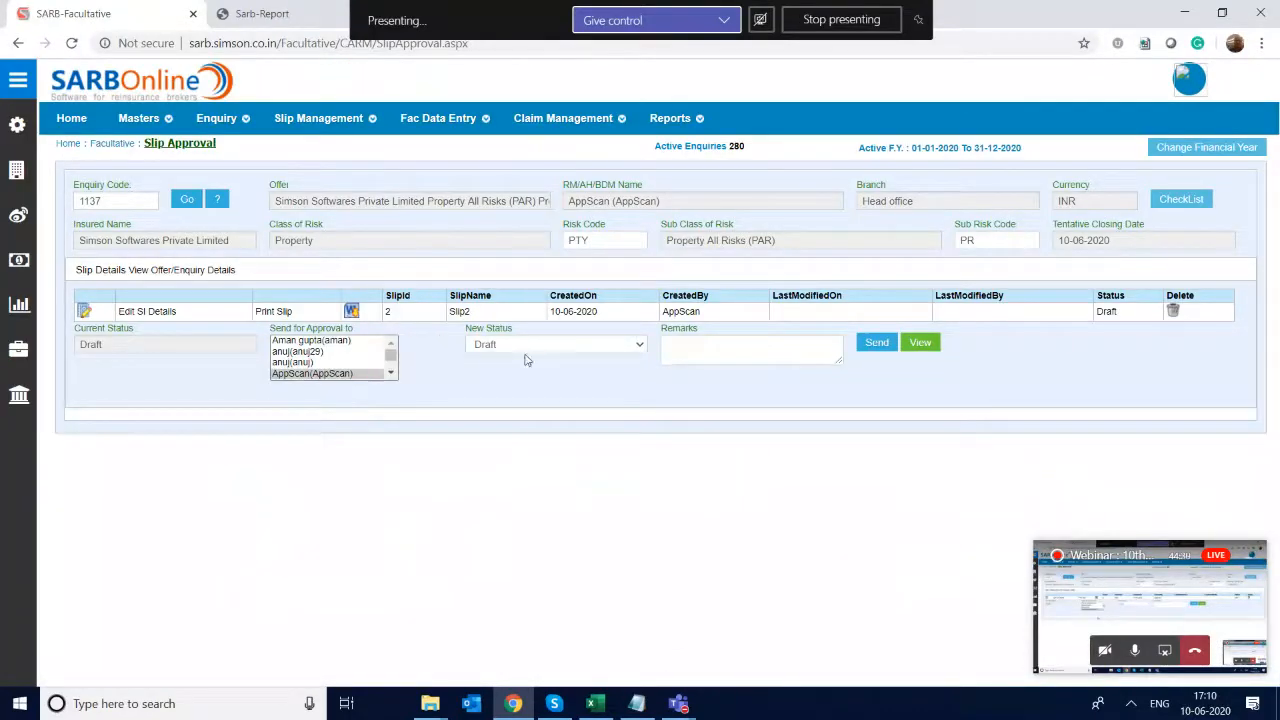
{"action": "left_click", "coordinate": [566, 348]}
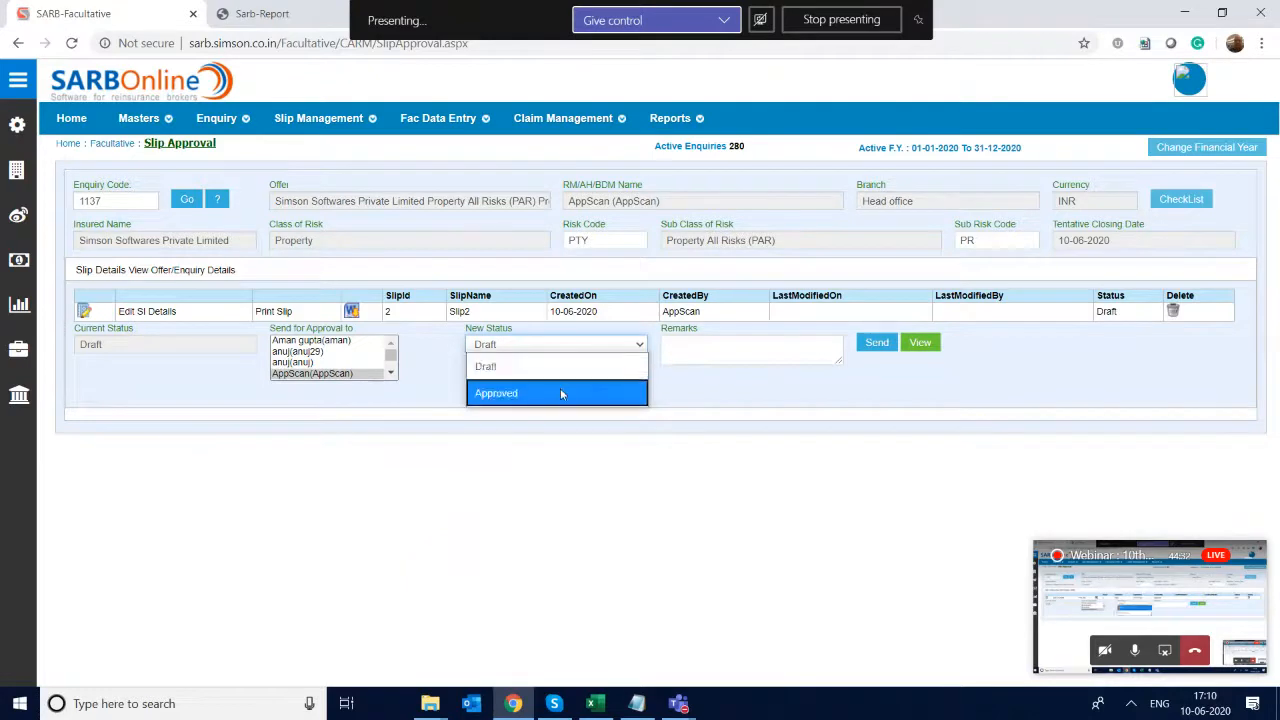
{"action": "left_click", "coordinate": [560, 388]}
{"action": "left_click", "coordinate": [725, 342]}
{"action": "type", "text": "OK"}
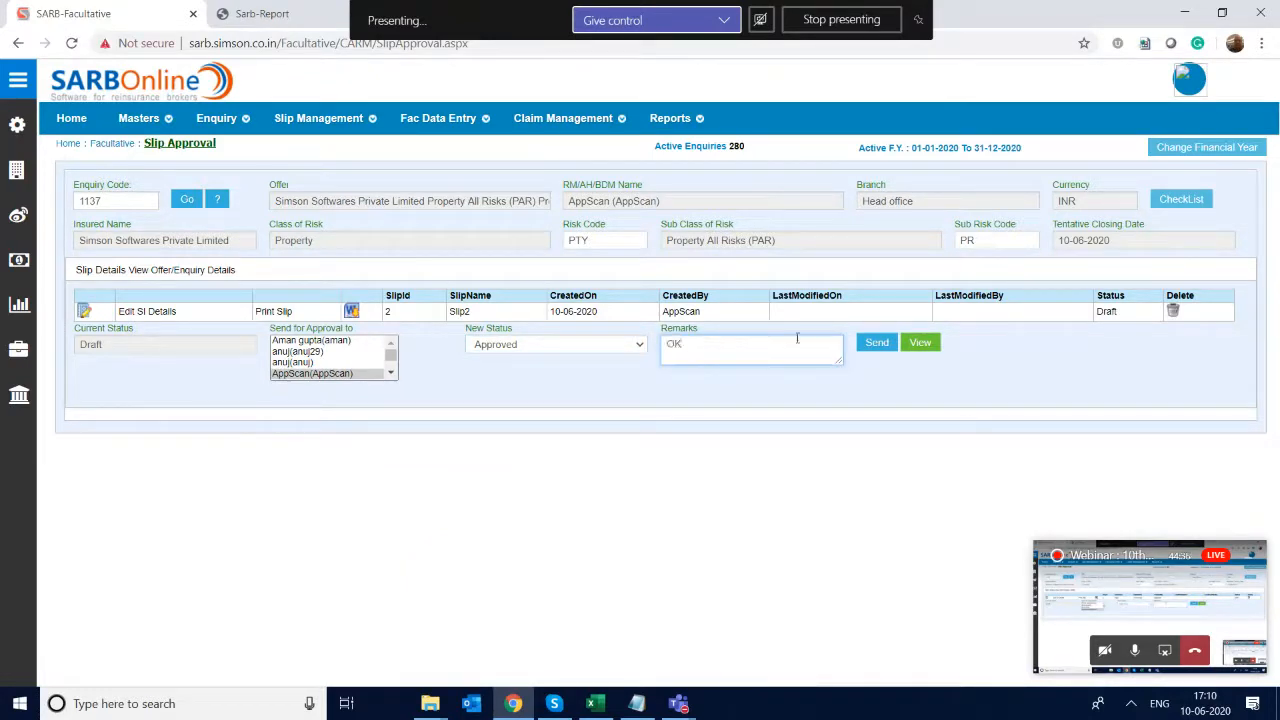
{"action": "left_click", "coordinate": [873, 344]}
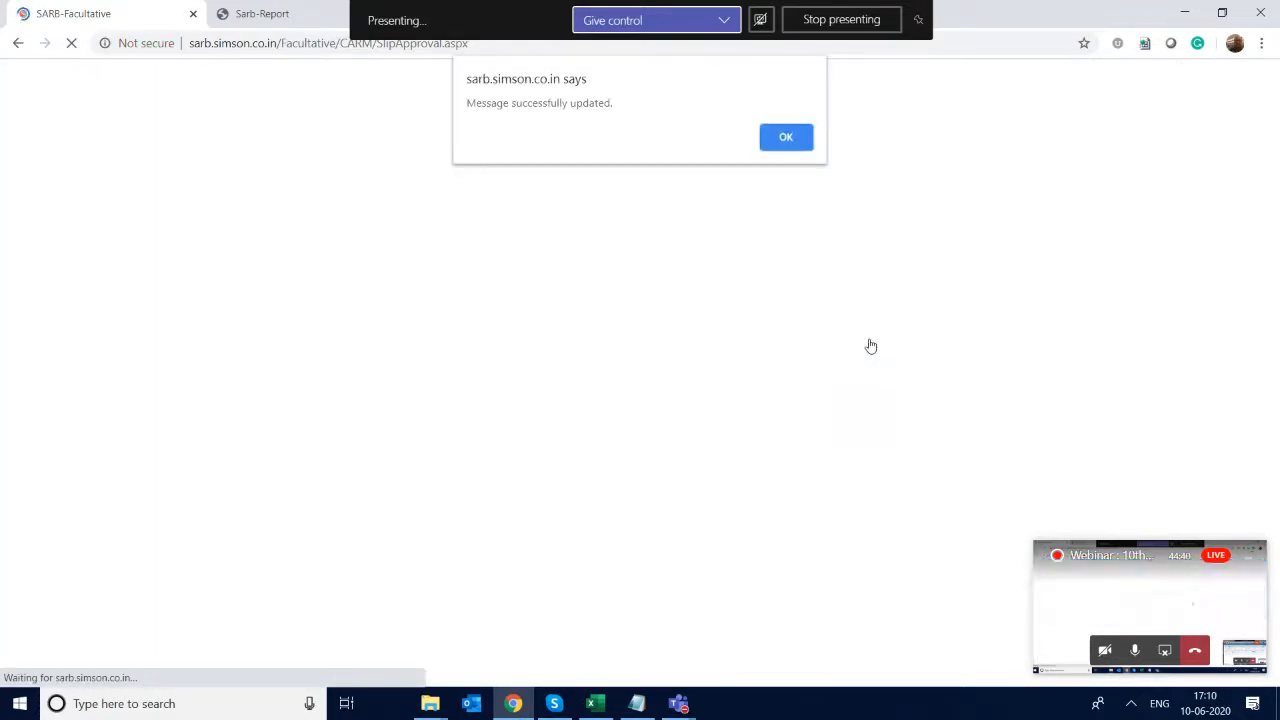
{"action": "left_click", "coordinate": [785, 139]}
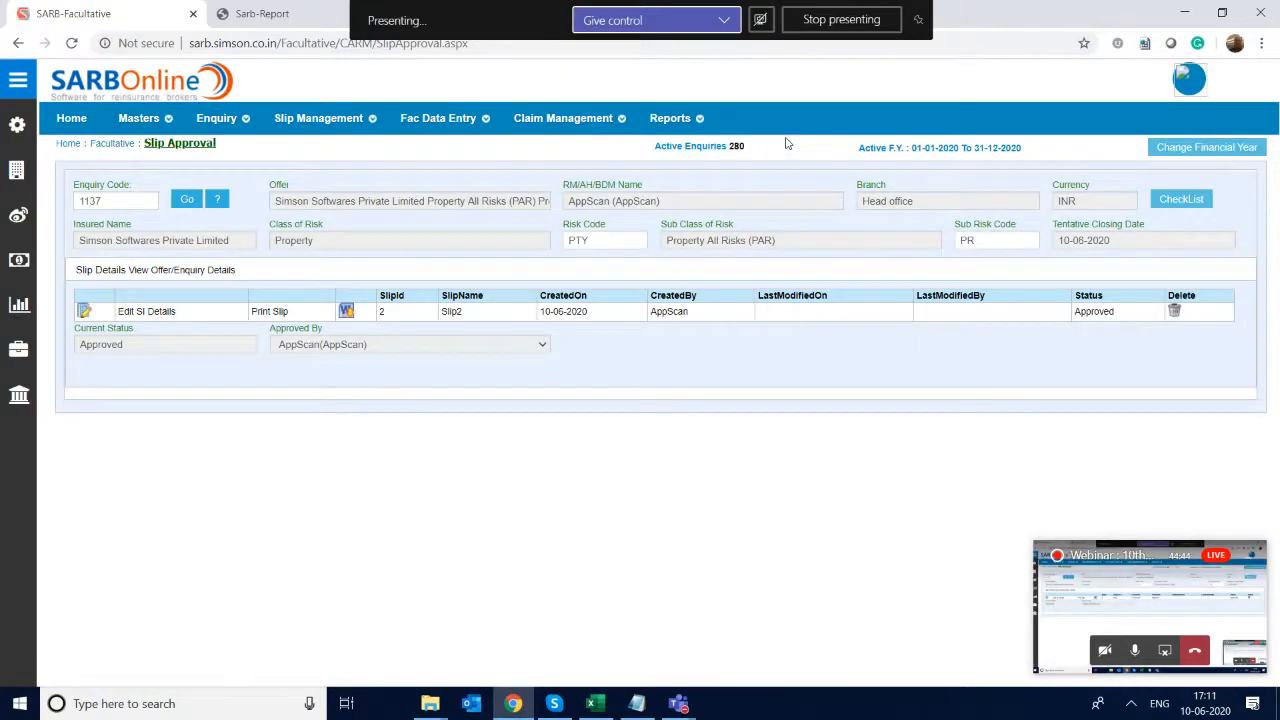
- Go to the Mail Broker Slip to Reinsurer/Broker page and load enquiry code 1137
{"action": "mouse_move", "coordinate": [318, 118]}
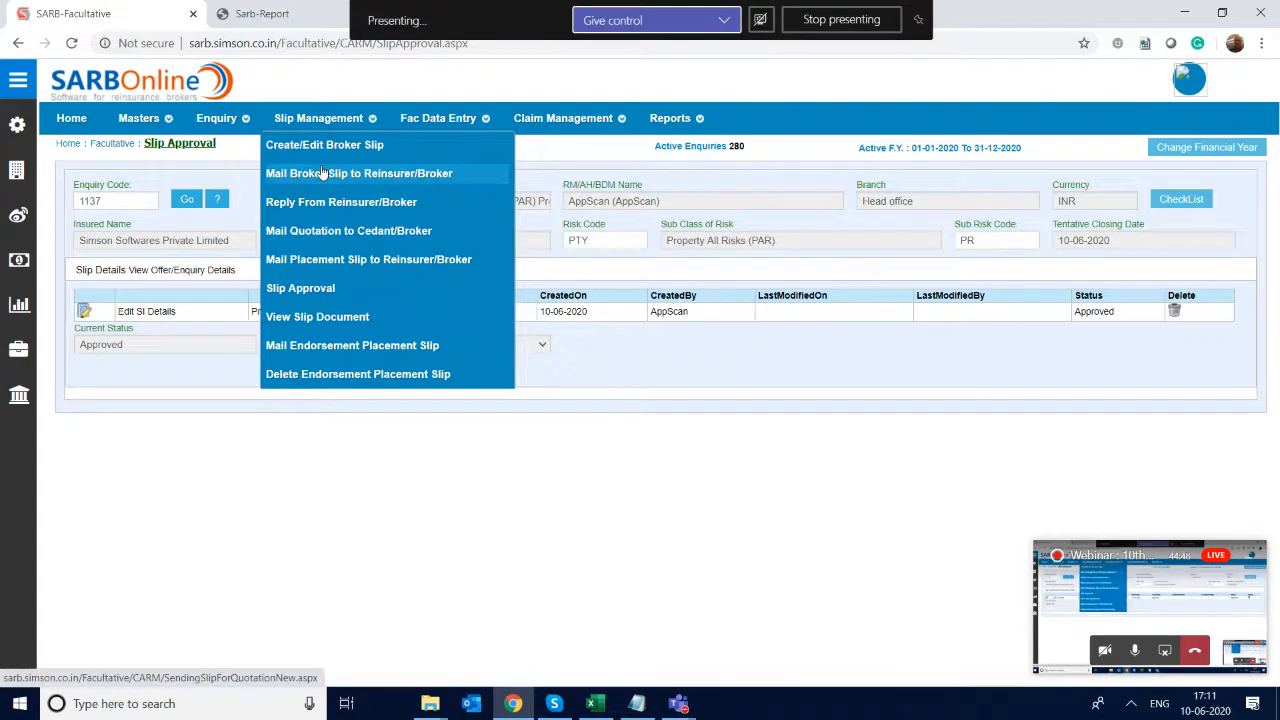
{"action": "left_click", "coordinate": [338, 173]}
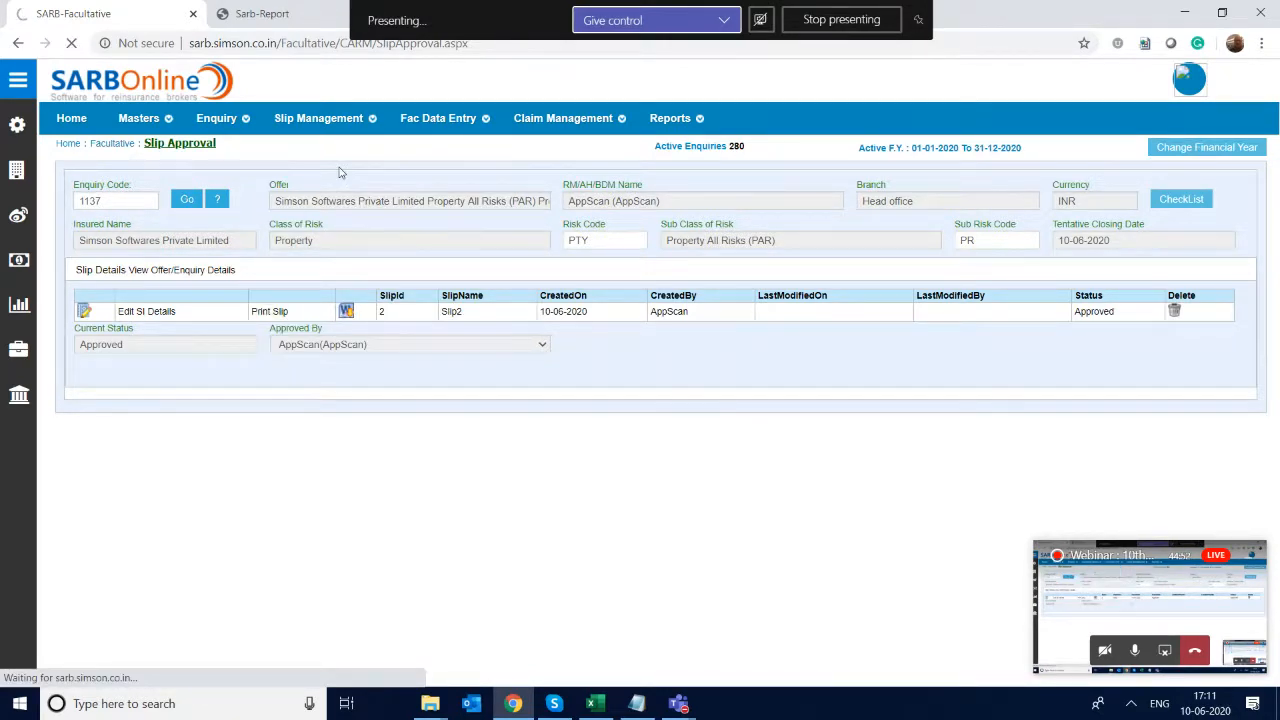
{"action": "type", "text": "11"}
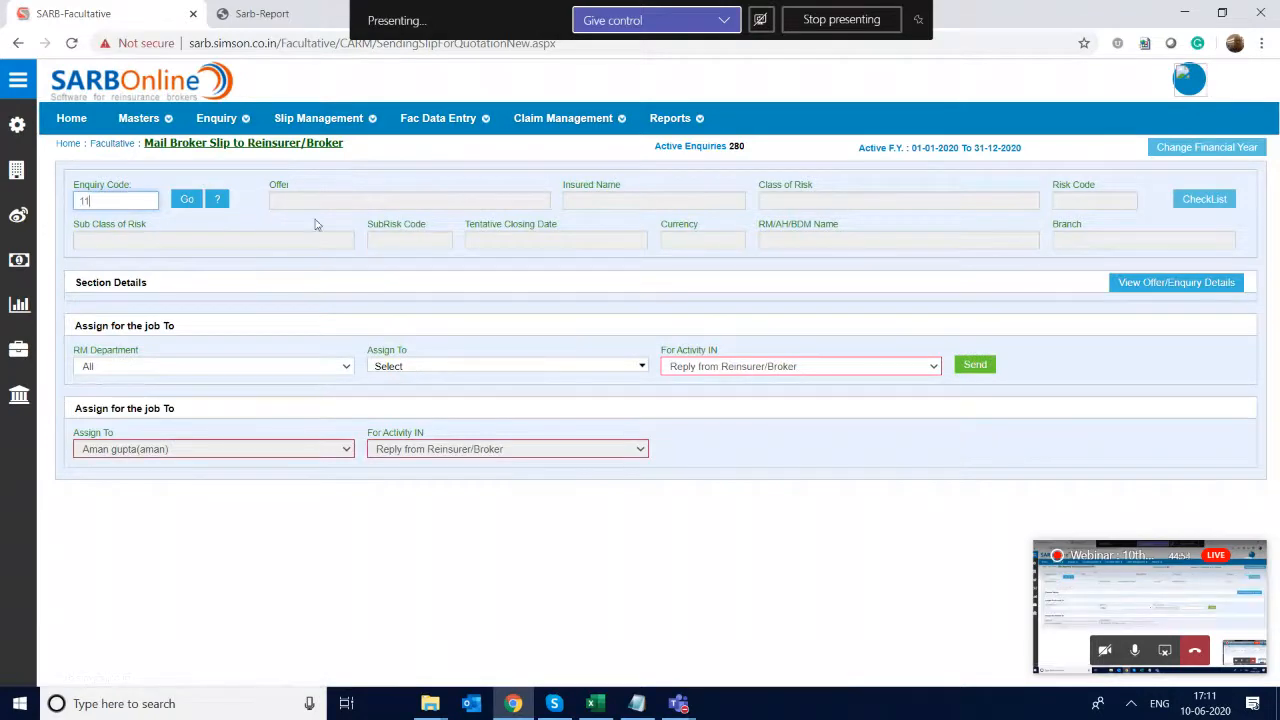
{"action": "type", "text": "37"}
{"action": "key", "text": "Return"}
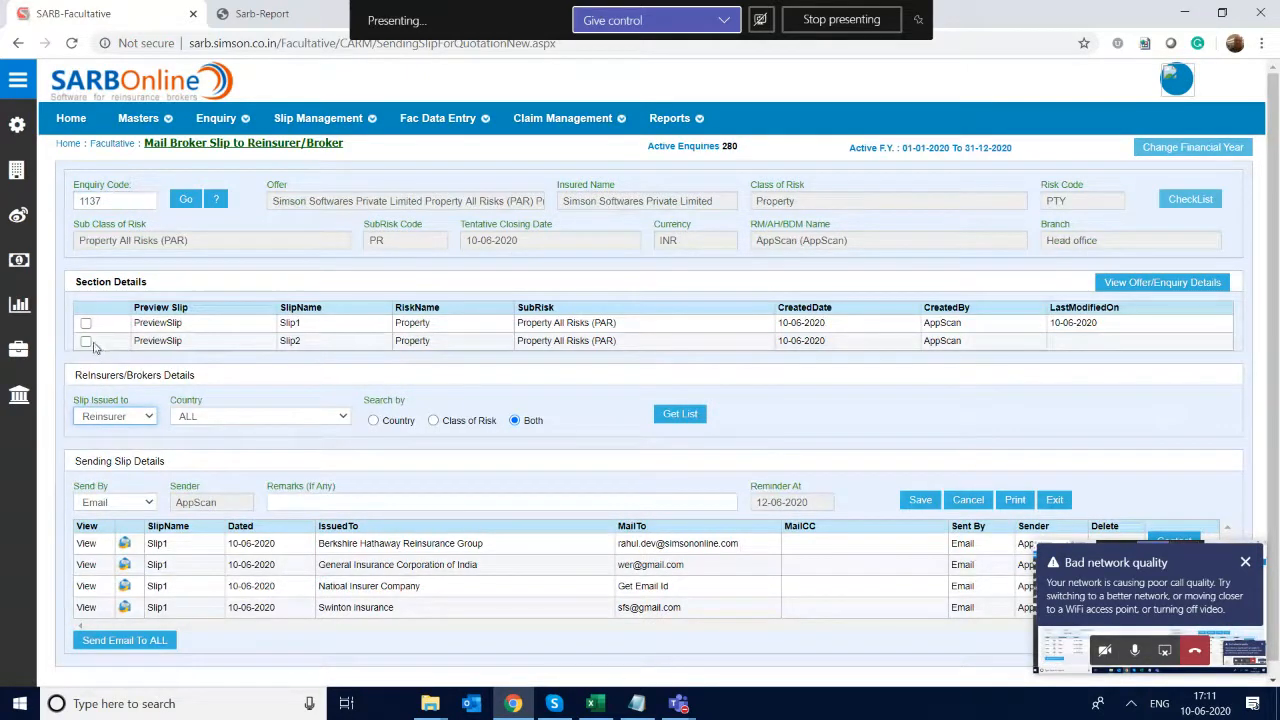
- Issue Slip2 to Agriculture Insurance Company of India, India Re, polish reinsurance company and Test Reinsurer 1, and save the sending details
{"action": "left_click", "coordinate": [86, 342]}
{"action": "left_click", "coordinate": [680, 416]}
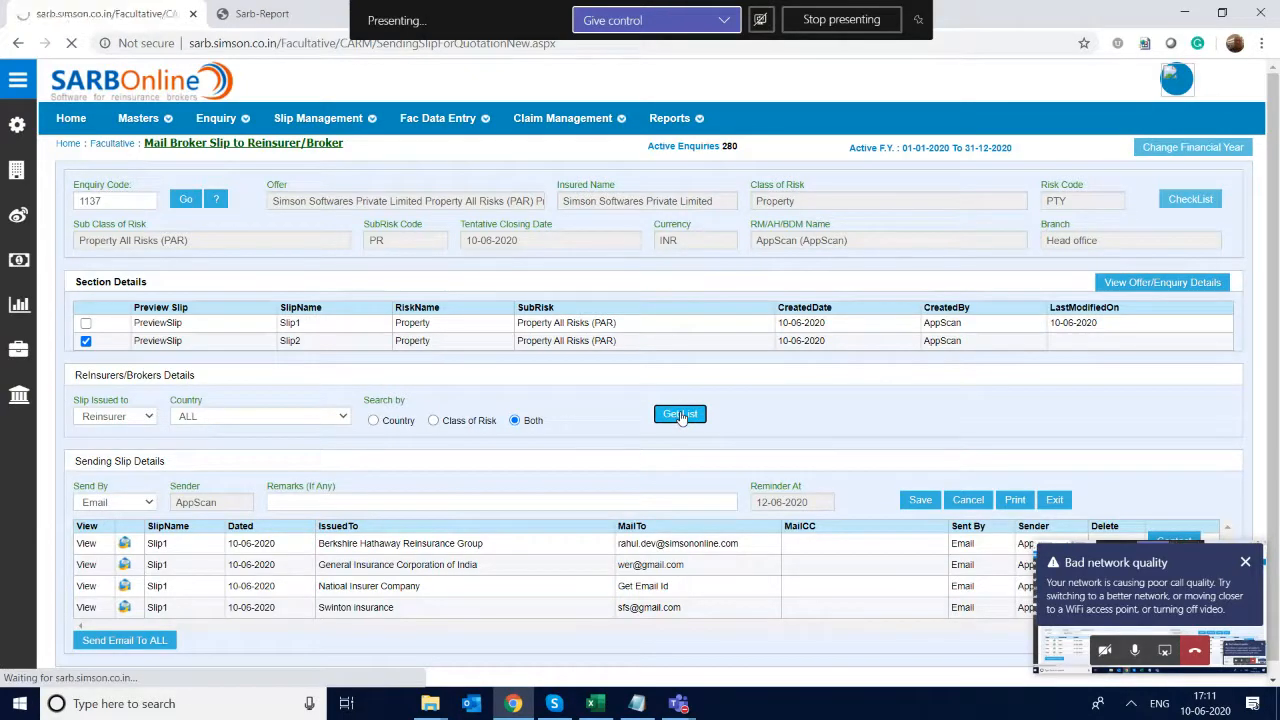
{"action": "scroll", "coordinate": [682, 418], "scroll_direction": "down", "scroll_amount": 2}
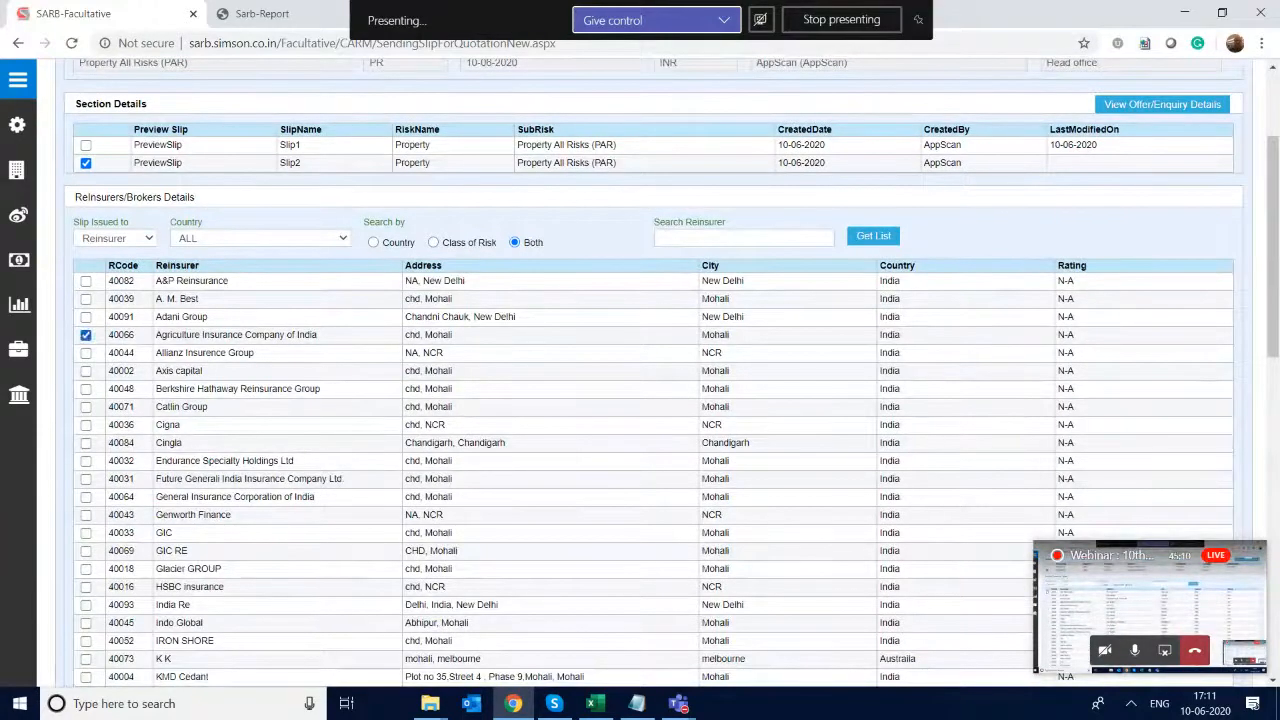
{"action": "scroll", "coordinate": [654, 373], "scroll_direction": "down", "scroll_amount": 3}
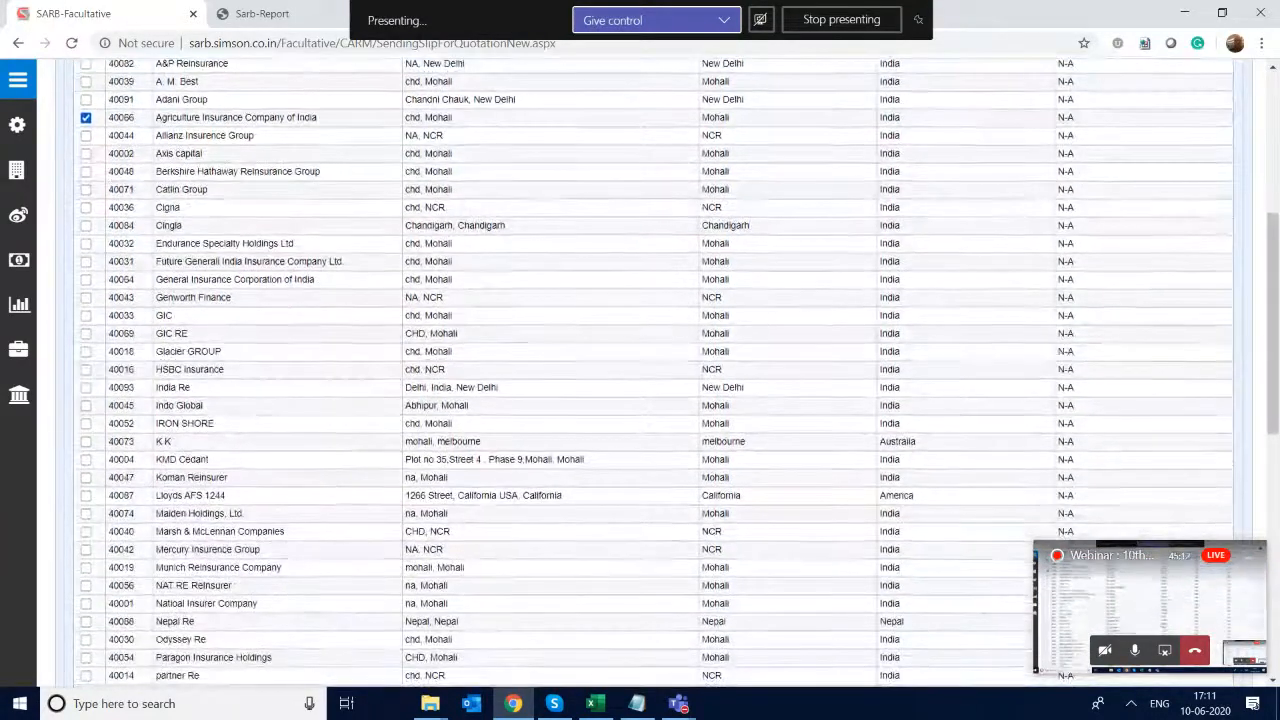
{"action": "left_click", "coordinate": [86, 387]}
{"action": "scroll", "coordinate": [86, 387], "scroll_direction": "down", "scroll_amount": 4}
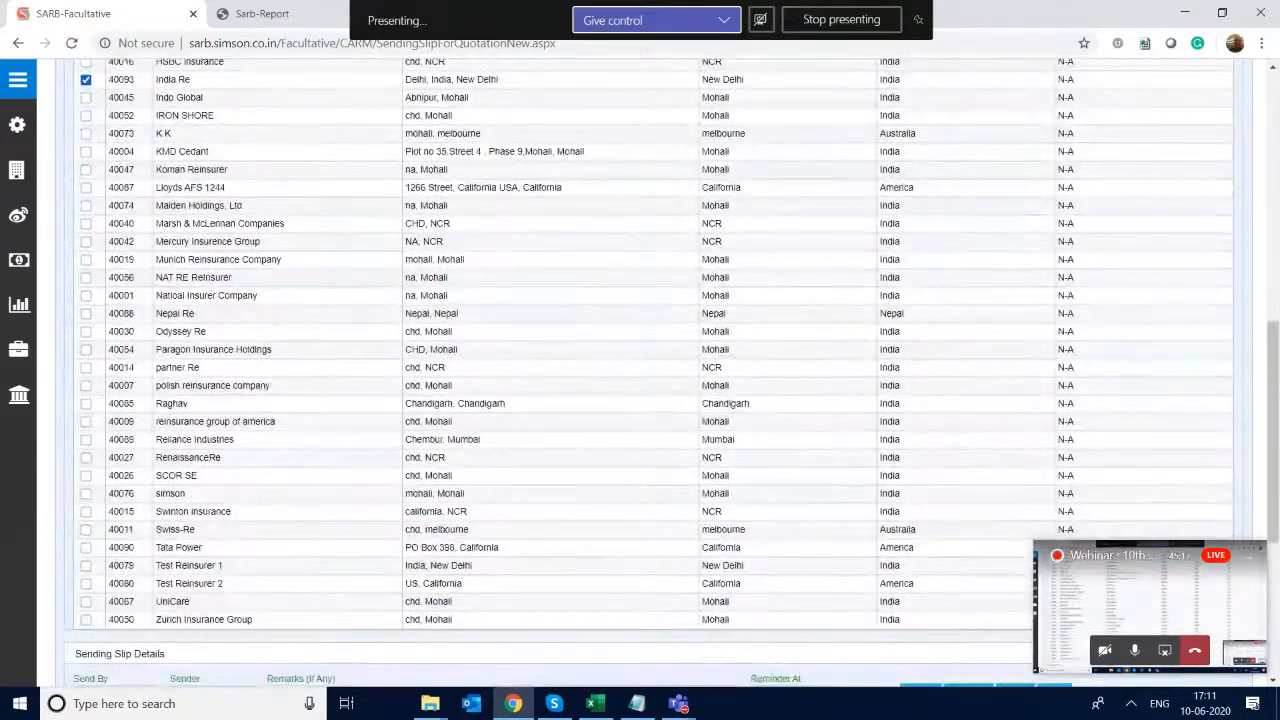
{"action": "left_click", "coordinate": [86, 386]}
{"action": "scroll", "coordinate": [86, 386], "scroll_direction": "down", "scroll_amount": 2}
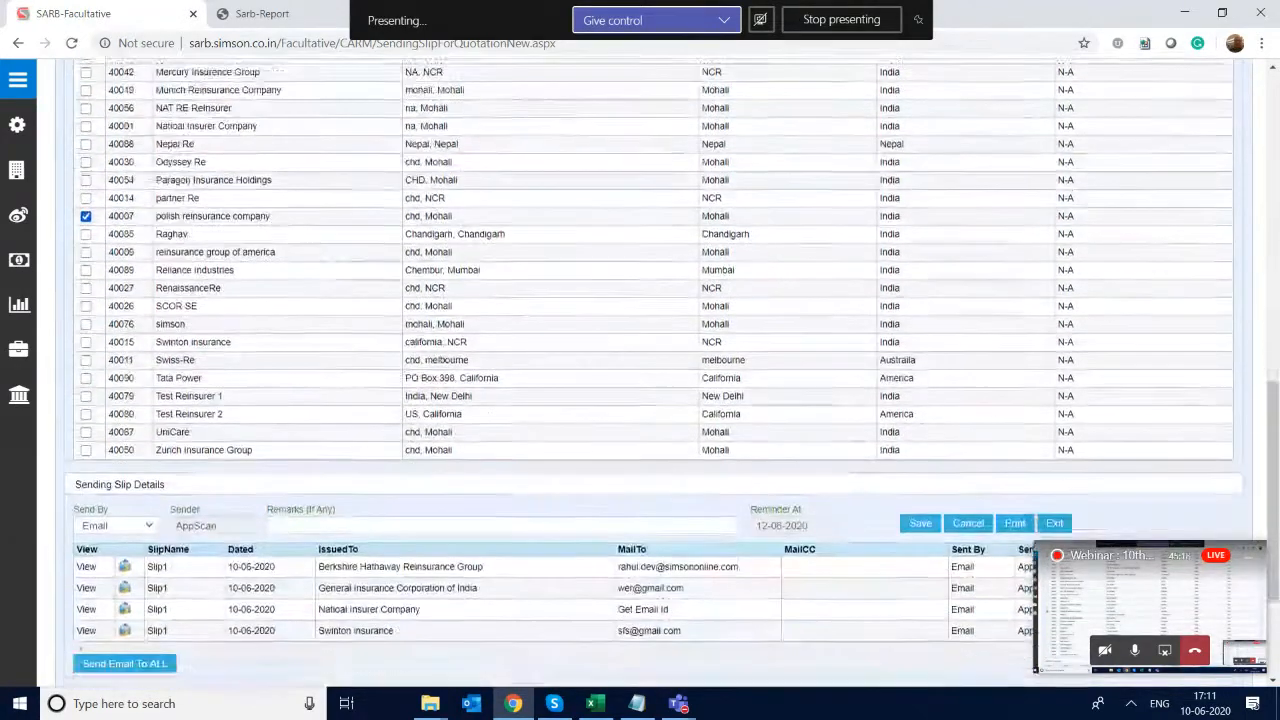
{"action": "left_click", "coordinate": [86, 390]}
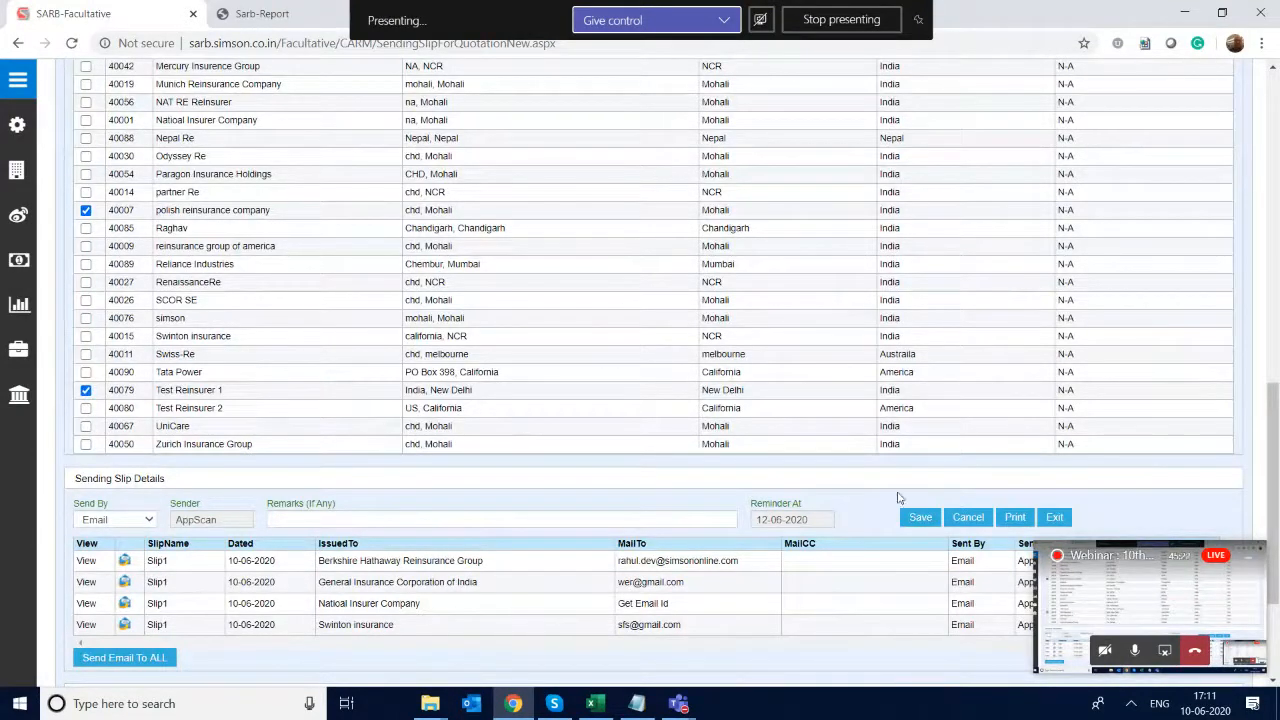
{"action": "left_click", "coordinate": [918, 519]}
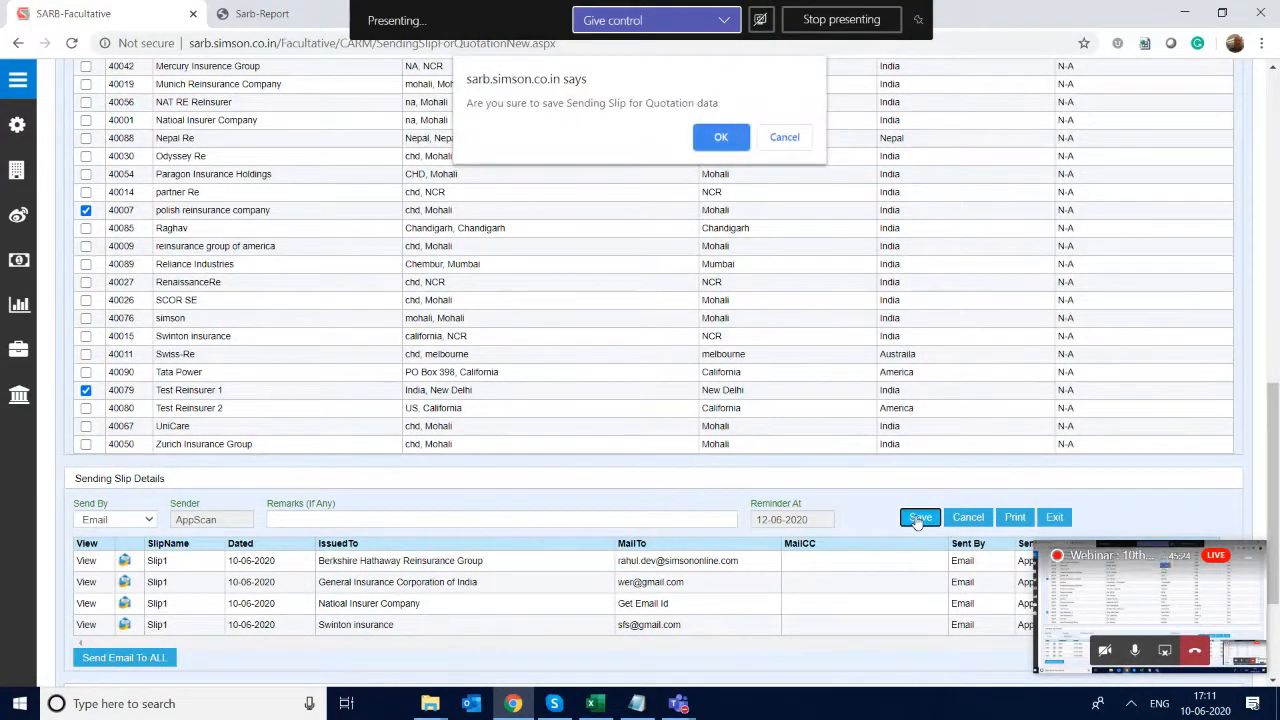
{"action": "left_click", "coordinate": [720, 137]}
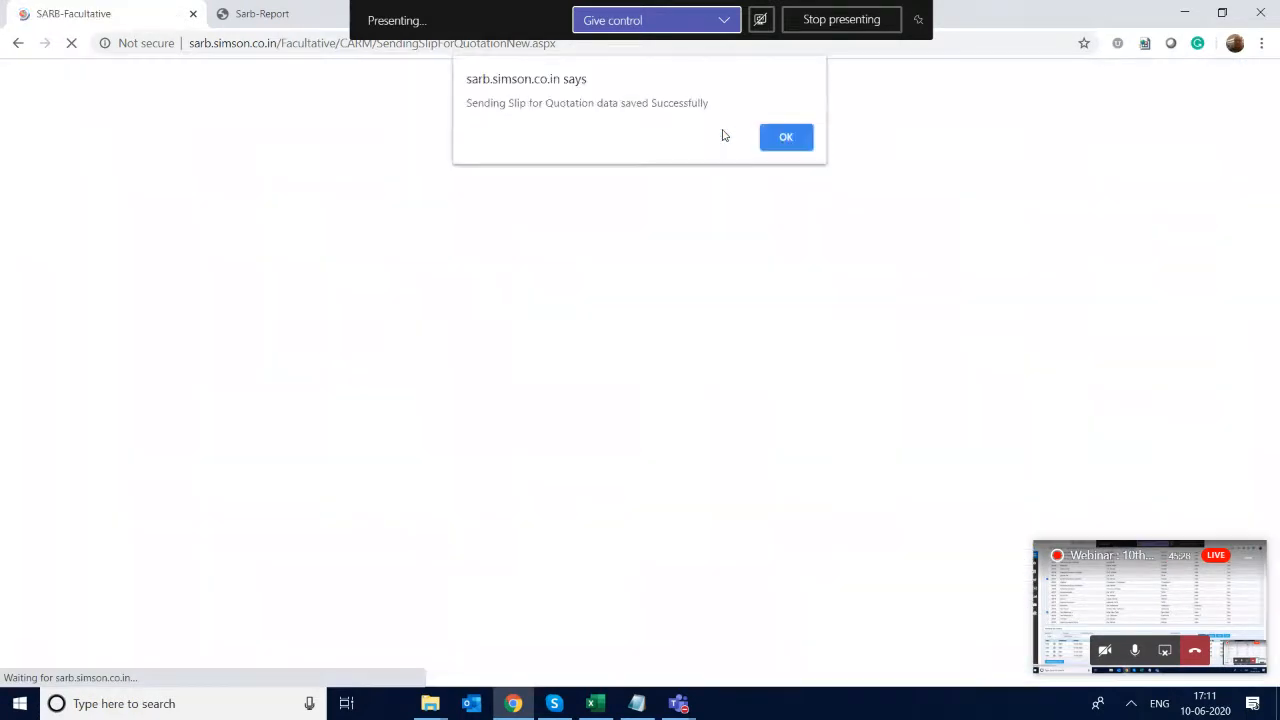
{"action": "left_click", "coordinate": [788, 139]}
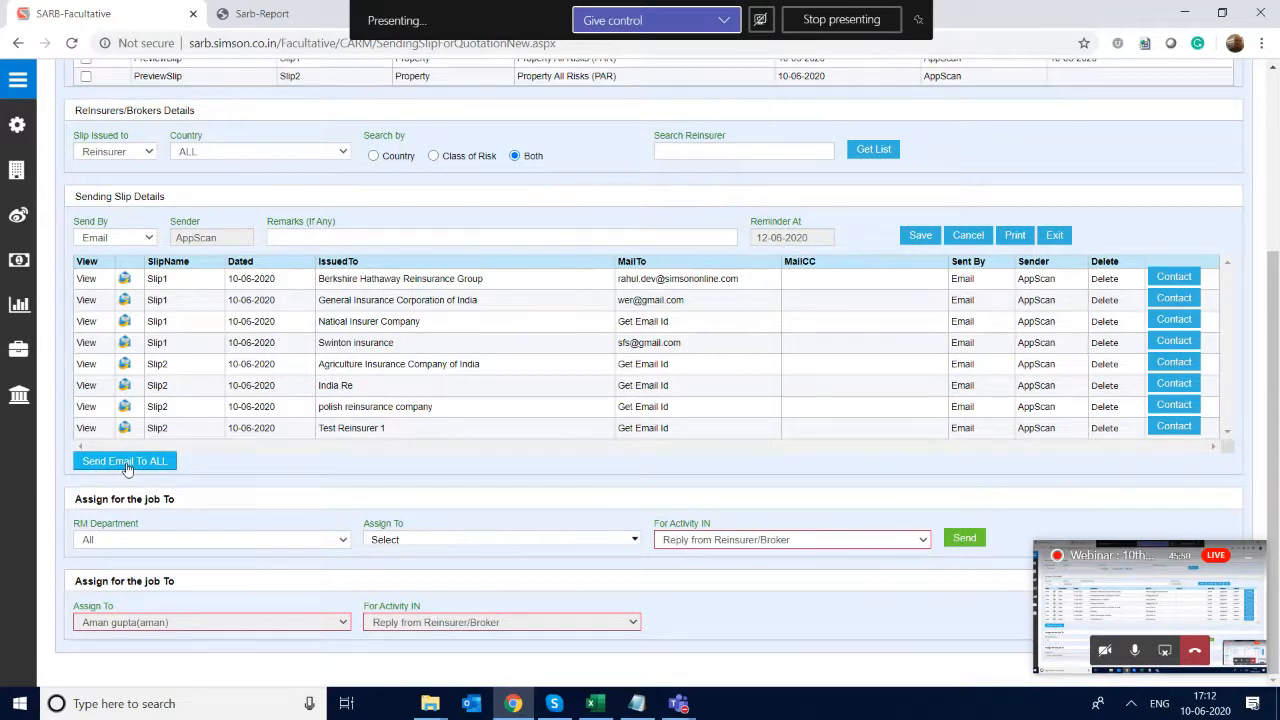
- Go to the Reply From Reinsurer/Broker page and load the sum insured details for enquiry code 1137
{"action": "scroll", "coordinate": [127, 469], "scroll_direction": "up", "scroll_amount": 4}
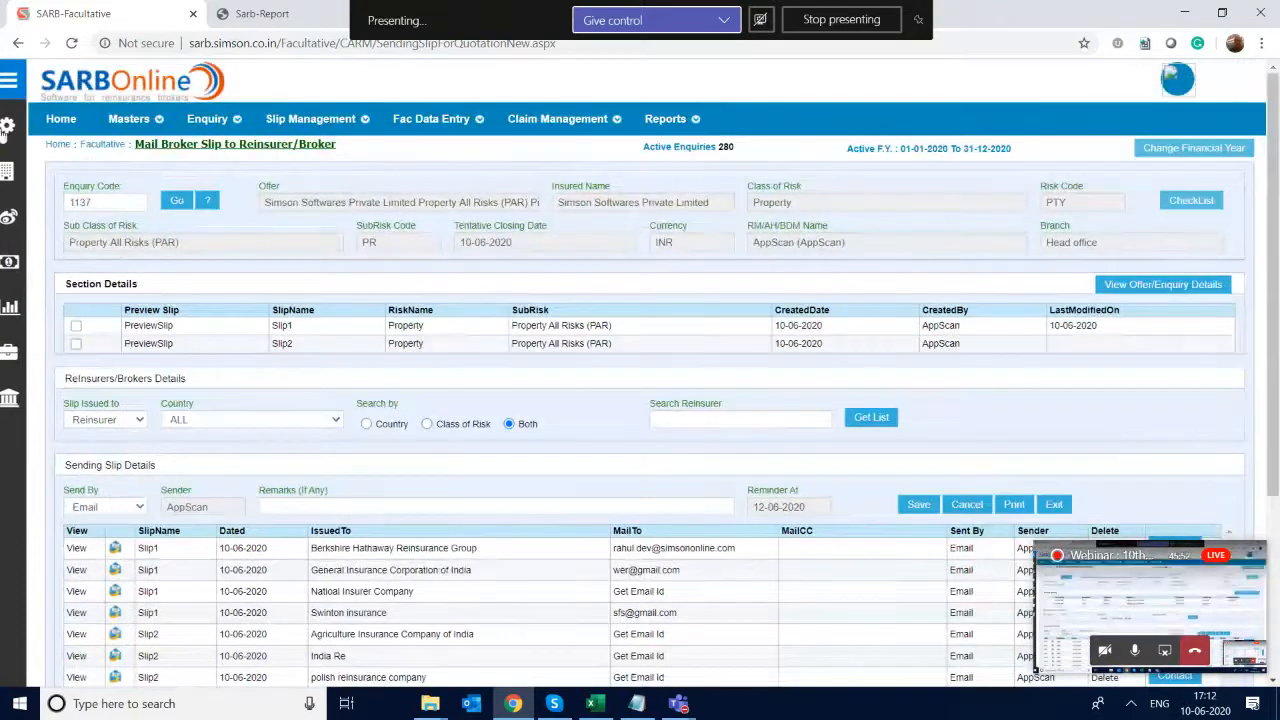
{"action": "mouse_move", "coordinate": [320, 110]}
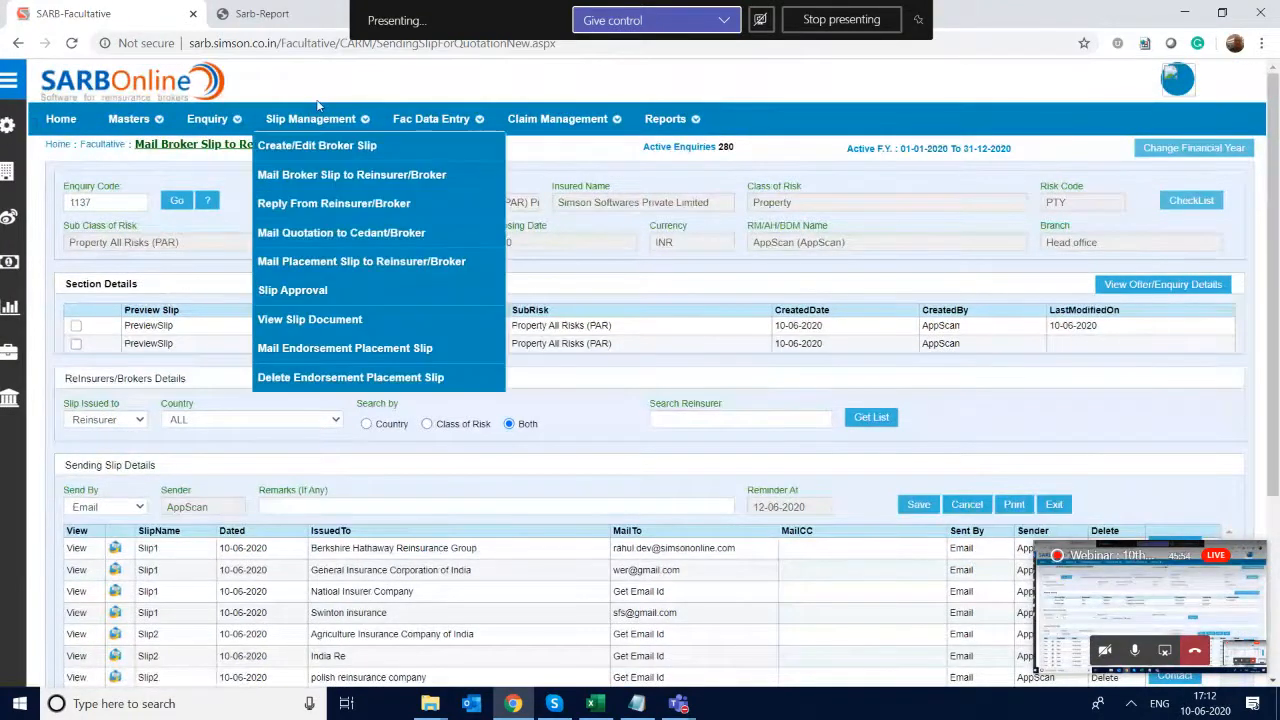
{"action": "left_click", "coordinate": [324, 204]}
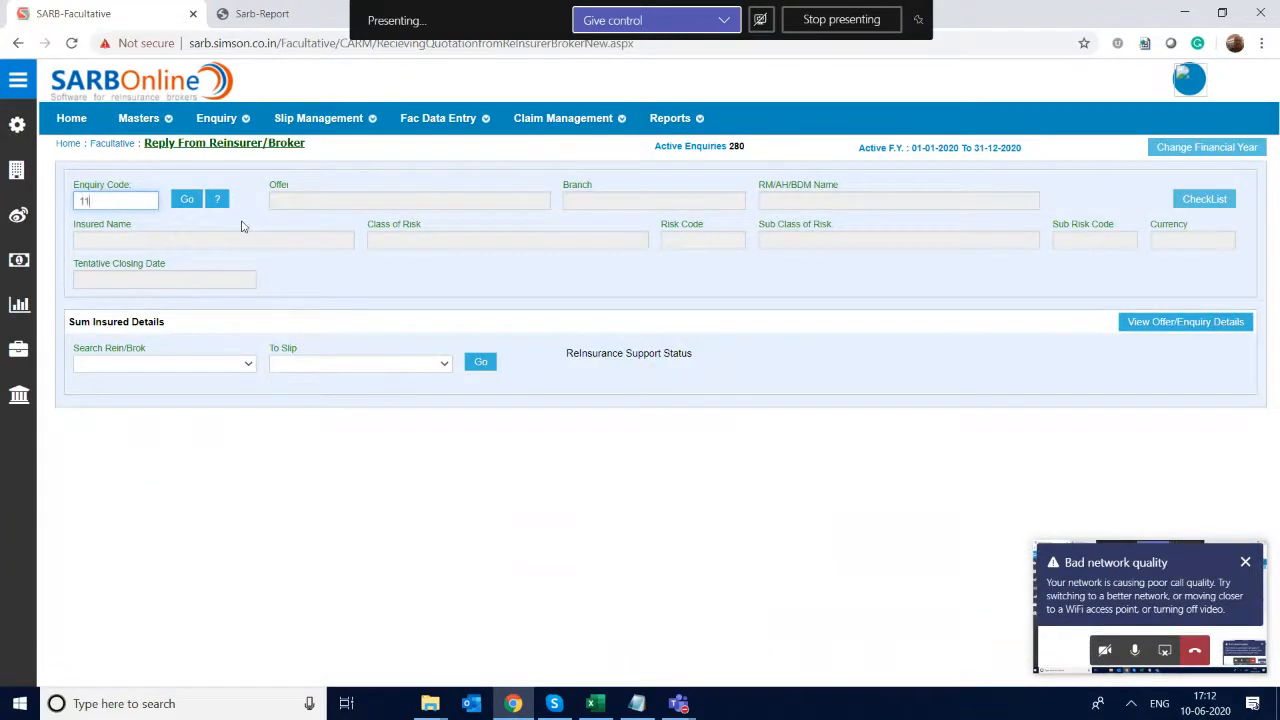
{"action": "type", "text": "1137"}
{"action": "key", "text": "Return"}
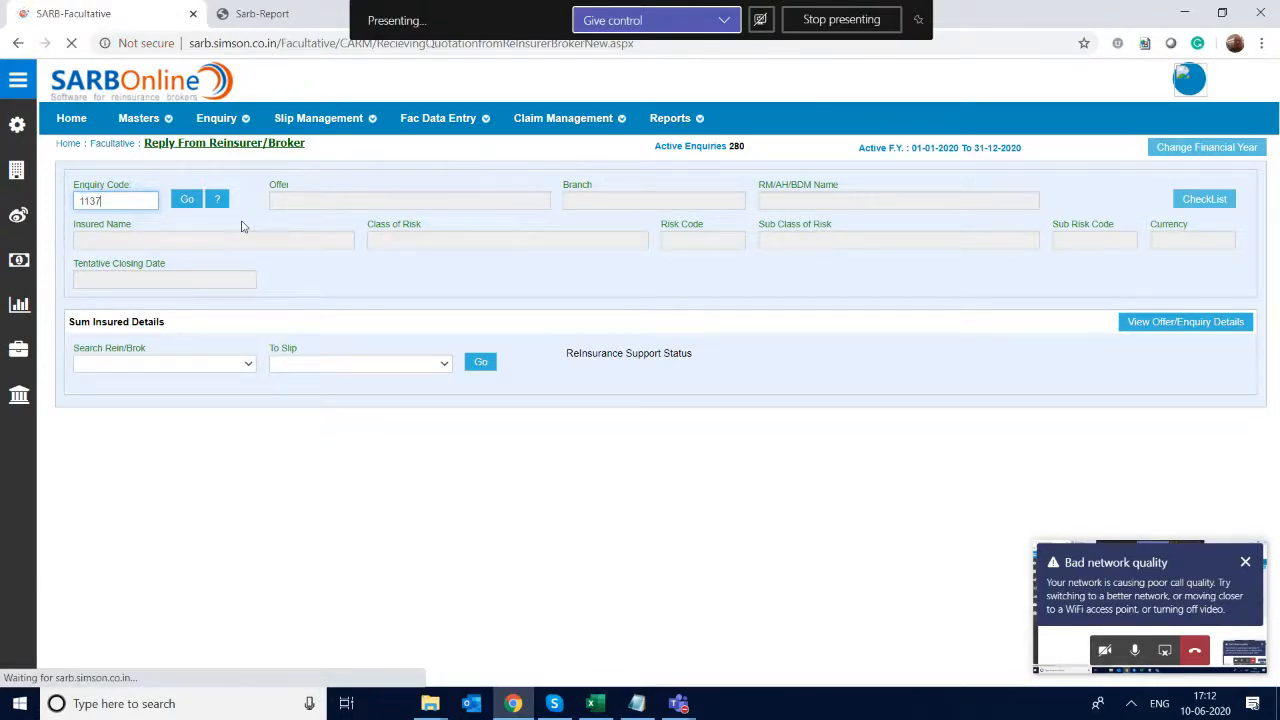
{"action": "scroll", "coordinate": [241, 226], "scroll_direction": "down", "scroll_amount": 2}
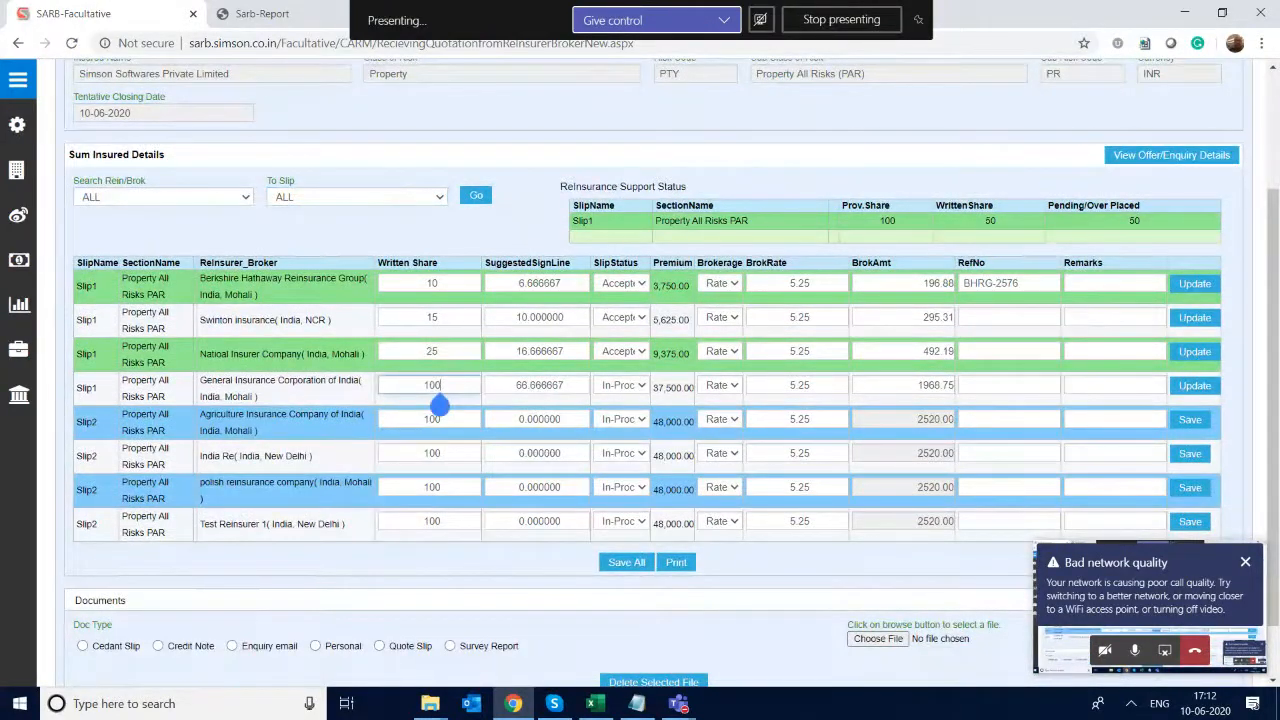
{"action": "key", "text": "BackSpace"}
{"action": "key", "text": "BackSpace"}
{"action": "type", "text": "1"}
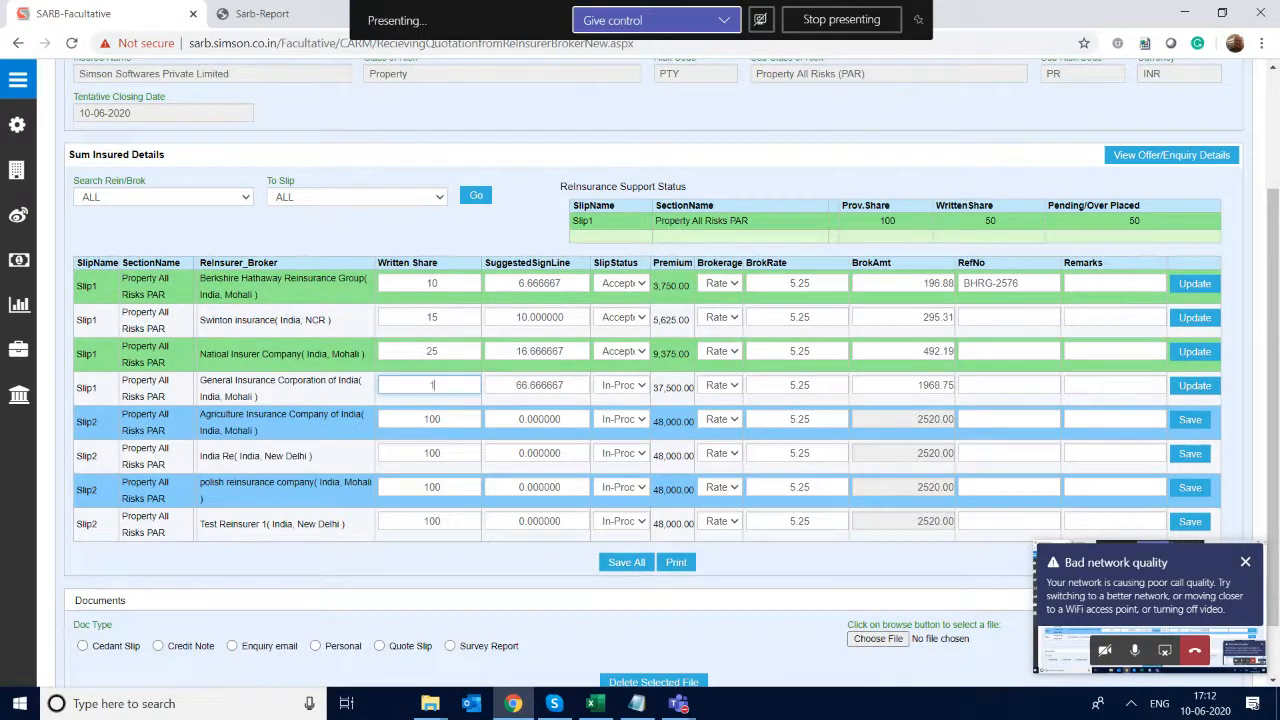
{"action": "type", "text": "00"}
{"action": "key", "text": "Tab"}
- Set the Slip2 written shares to 10 for Agriculture Insurance Company of India, 15 for India Re and 25 for polish reinsurance company
{"action": "left_click", "coordinate": [432, 440]}
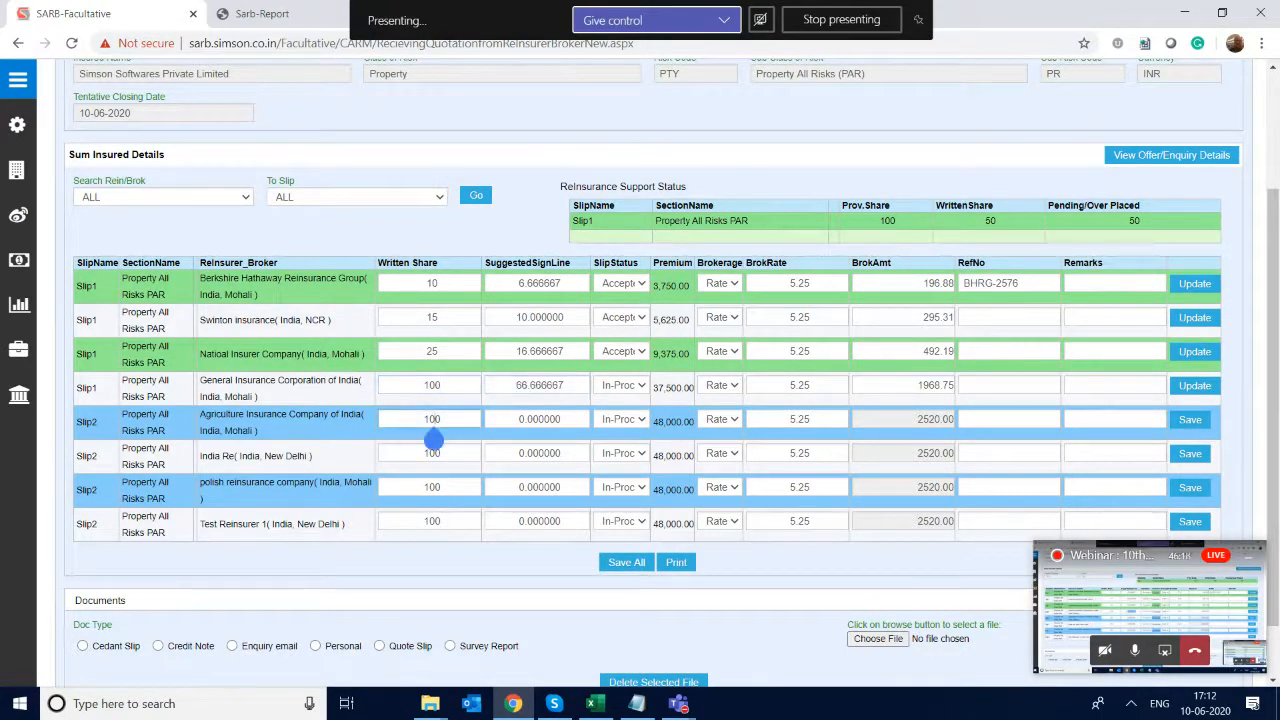
{"action": "key", "text": "Tab"}
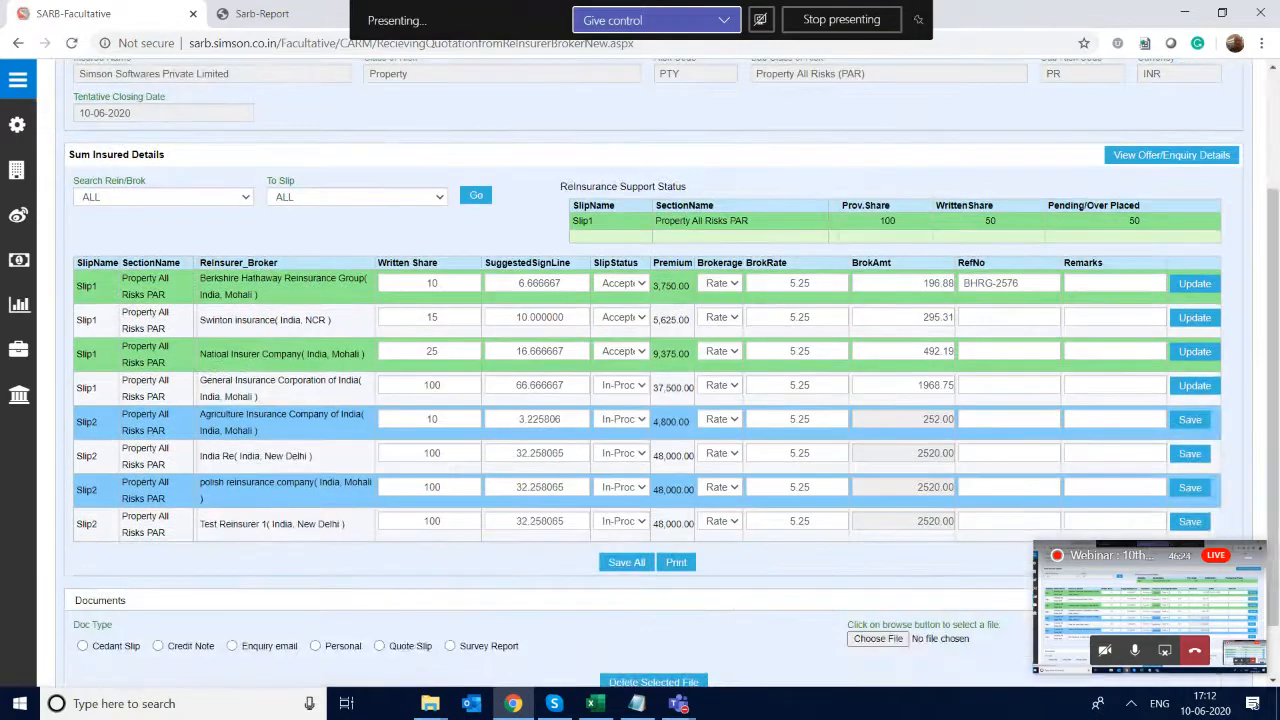
{"action": "double_click", "coordinate": [427, 455]}
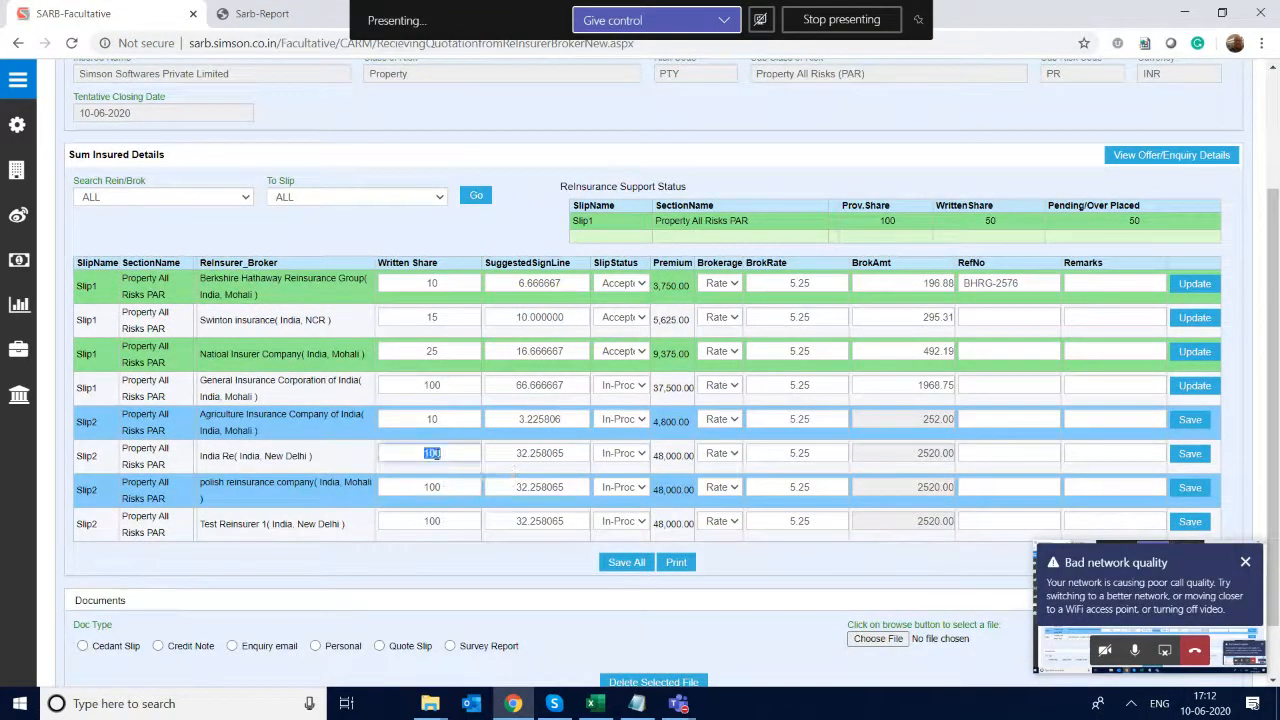
{"action": "type", "text": "15"}
{"action": "key", "text": "Tab"}
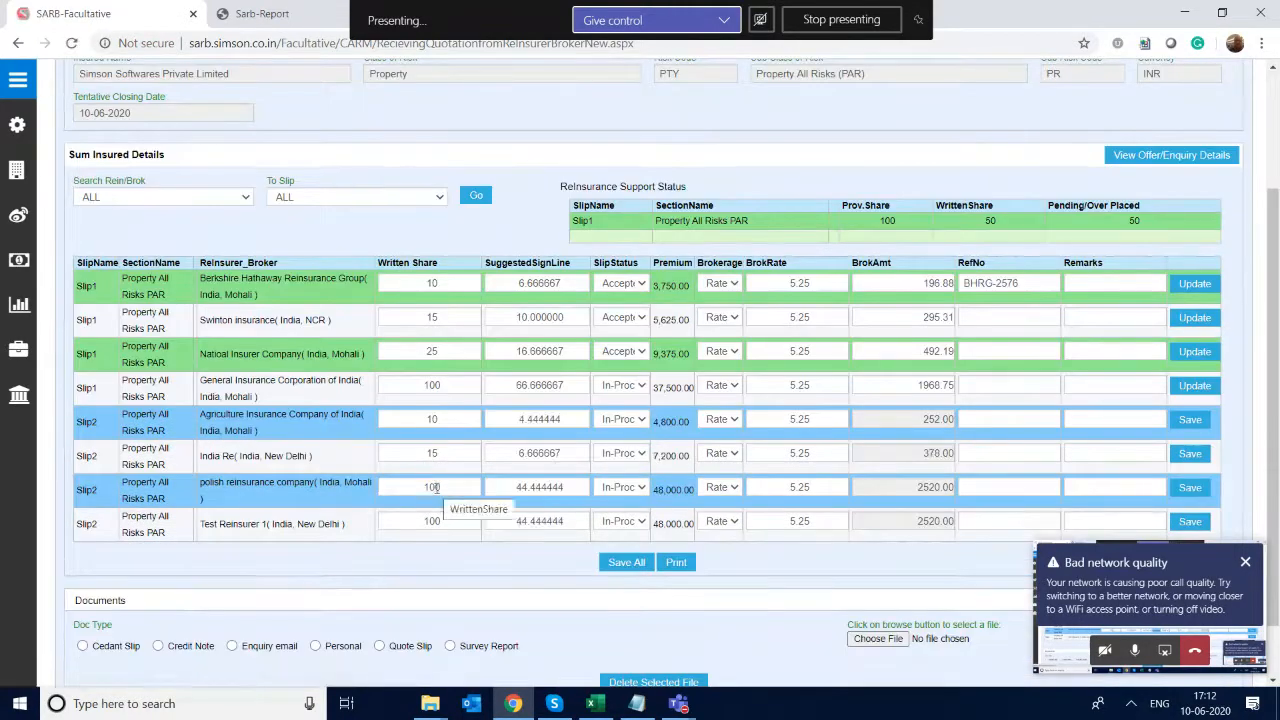
{"action": "double_click", "coordinate": [436, 487]}
{"action": "type", "text": "25"}
{"action": "key", "text": "Tab"}
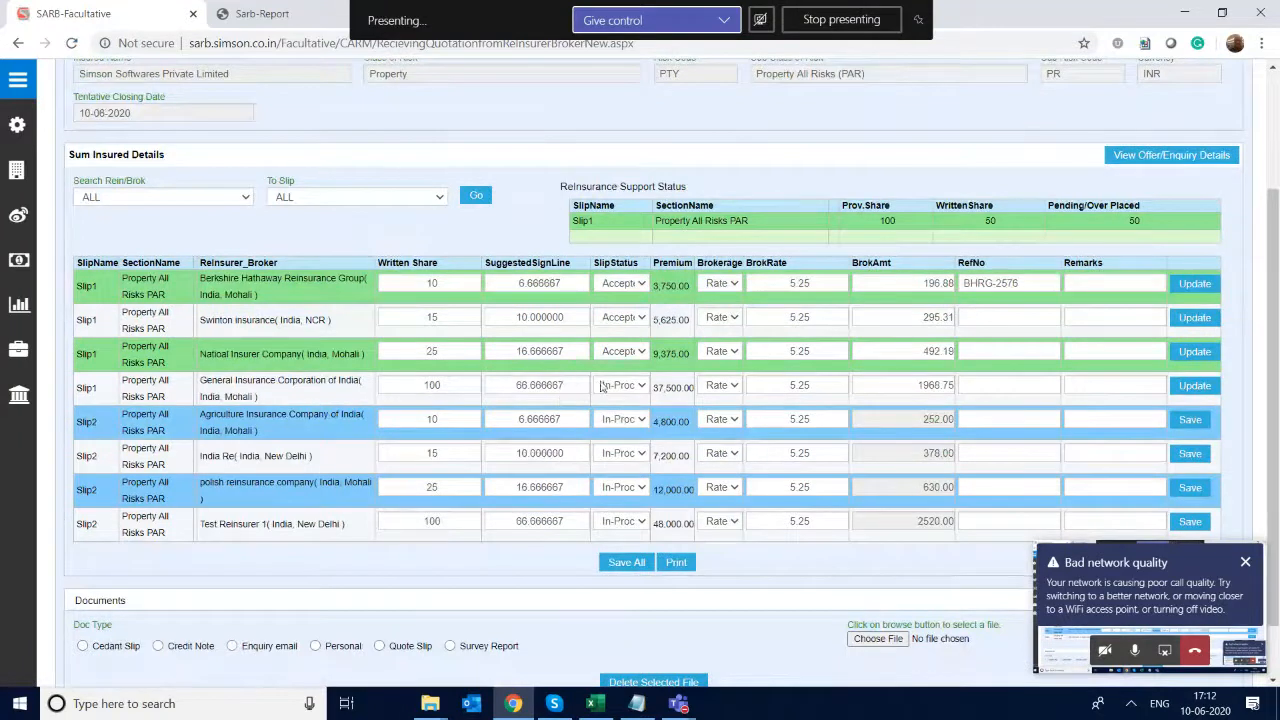
- Set the Slip2 status to Accepted for Agriculture Insurance Company of India, India Re and polish reinsurance company
{"action": "left_click", "coordinate": [642, 420]}
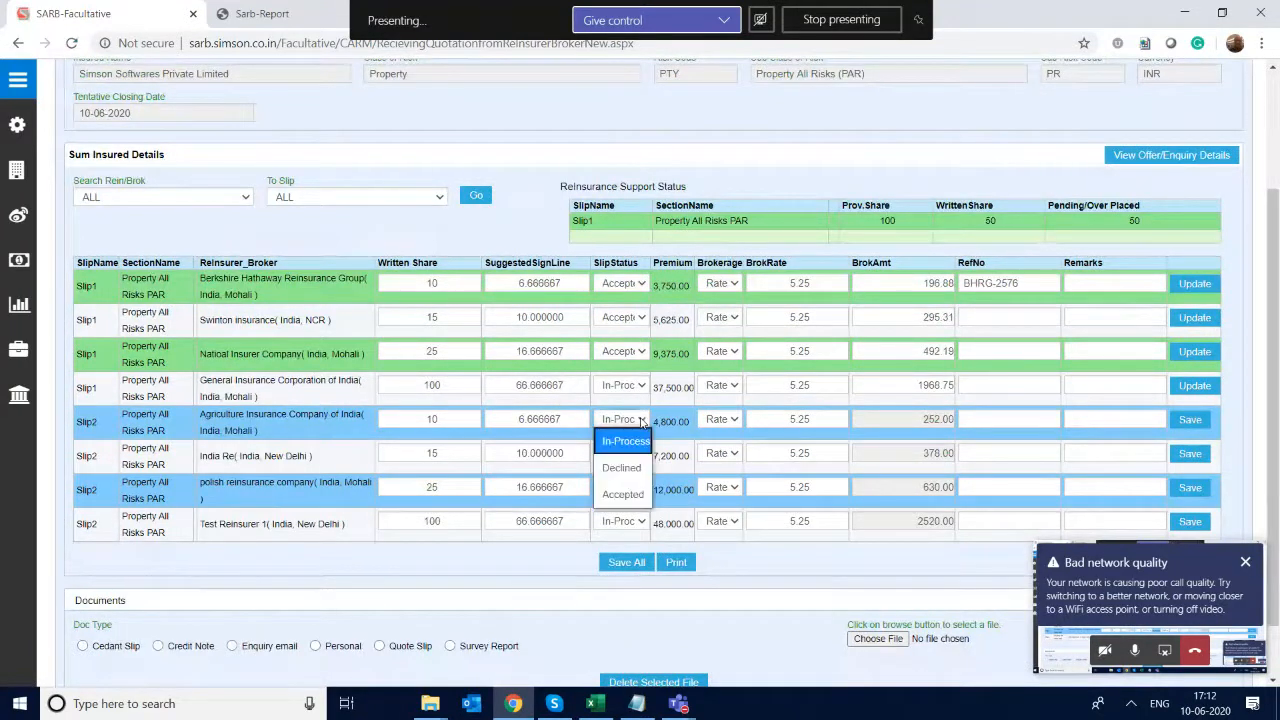
{"action": "left_click", "coordinate": [624, 494]}
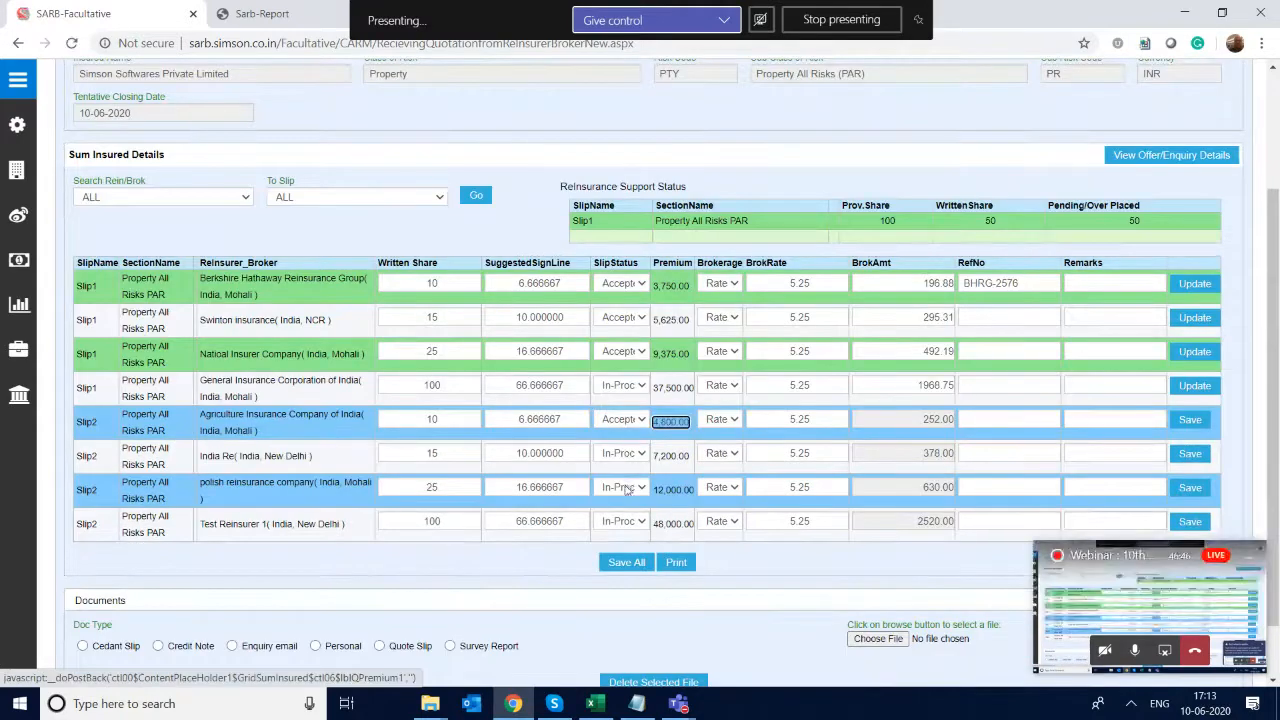
{"action": "left_click", "coordinate": [626, 454]}
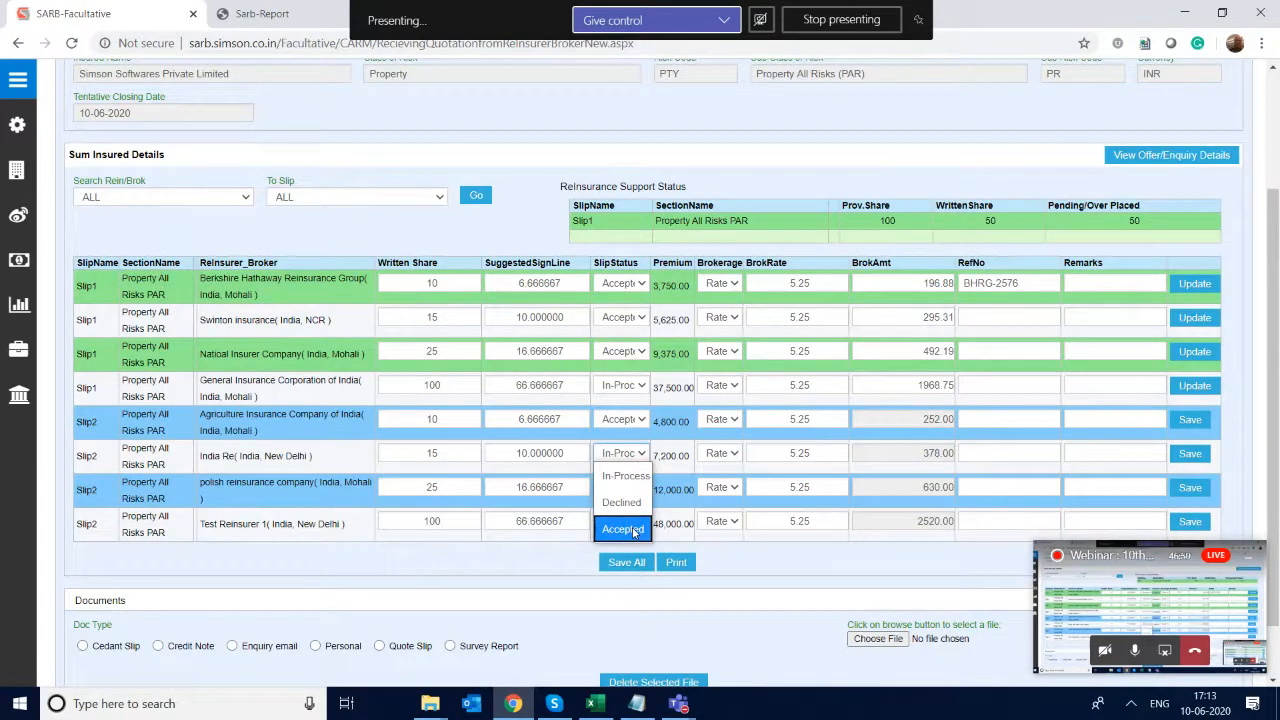
{"action": "left_click", "coordinate": [633, 530]}
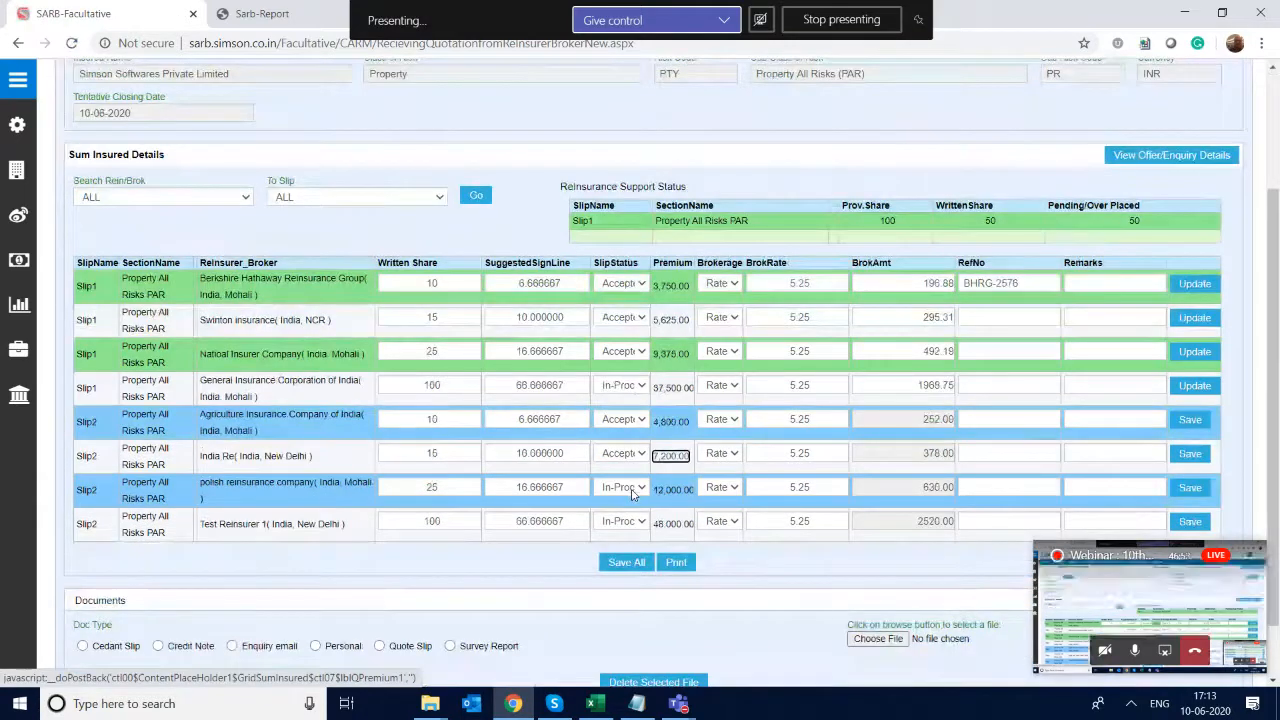
{"action": "left_click", "coordinate": [632, 488]}
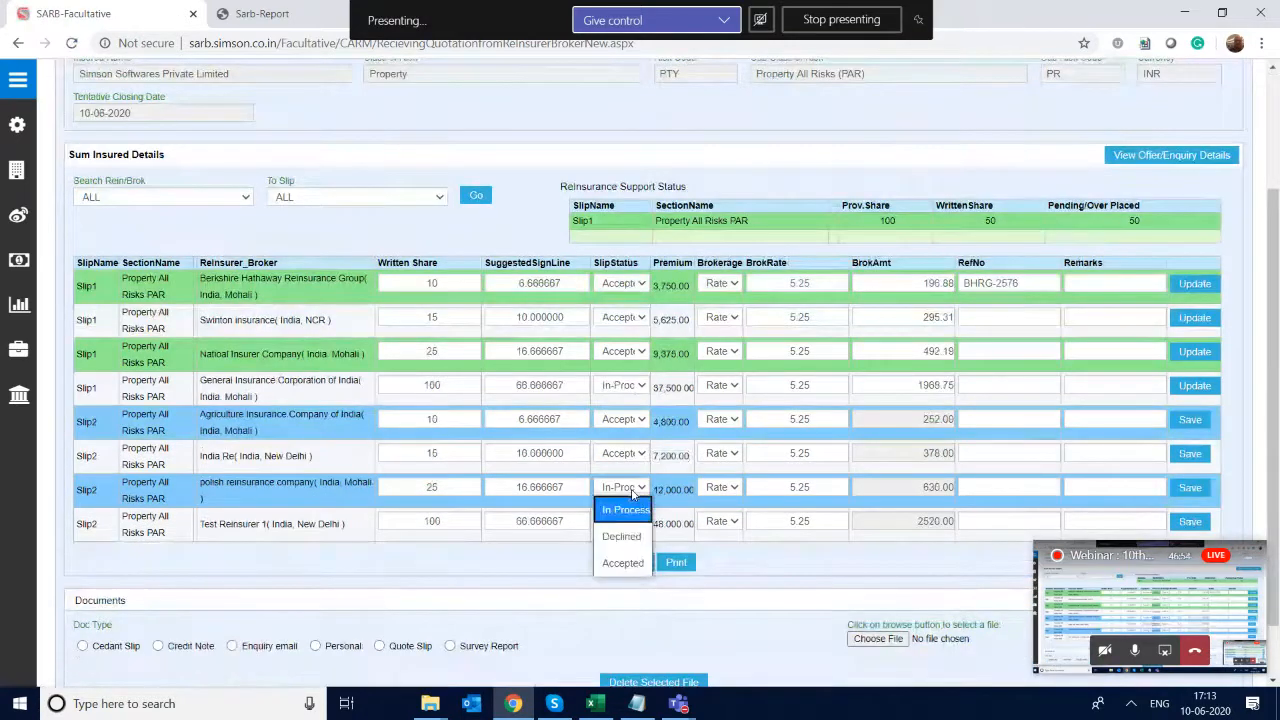
{"action": "left_click", "coordinate": [630, 564]}
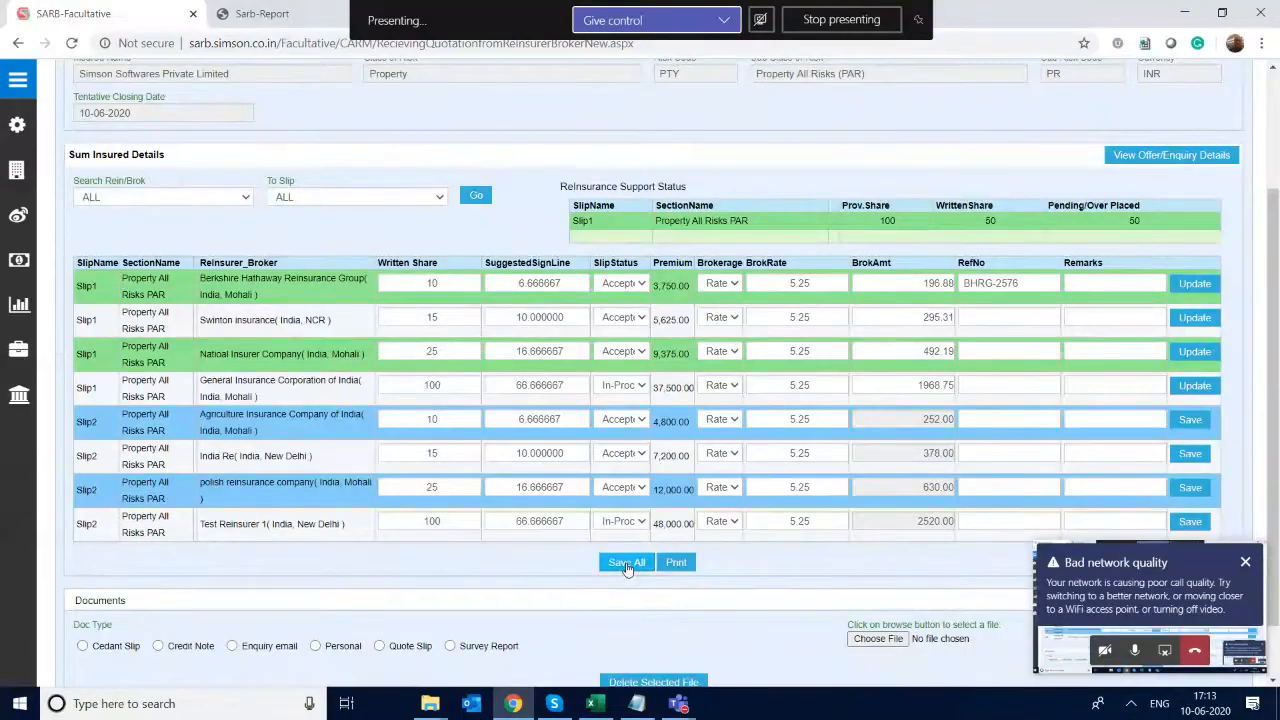
- Save all the reinsurer replies for the enquiry and acknowledge the save
{"action": "left_click", "coordinate": [627, 563]}
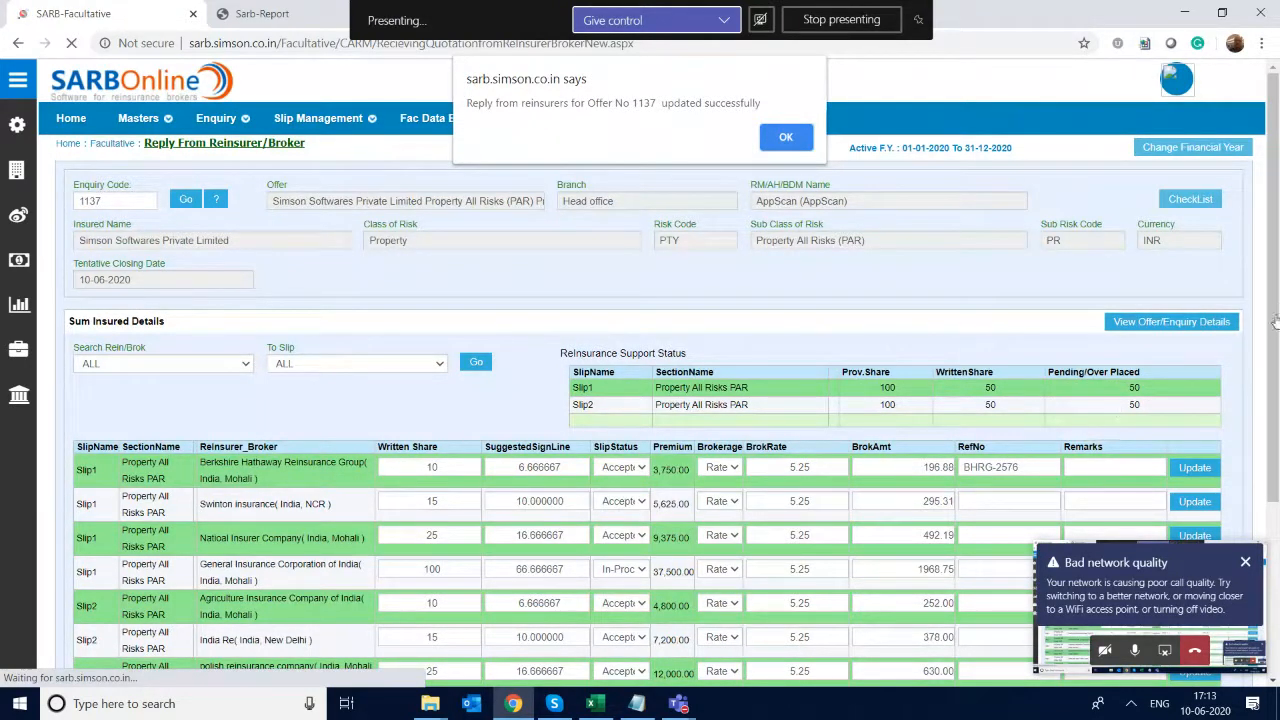
{"action": "left_click", "coordinate": [1245, 562]}
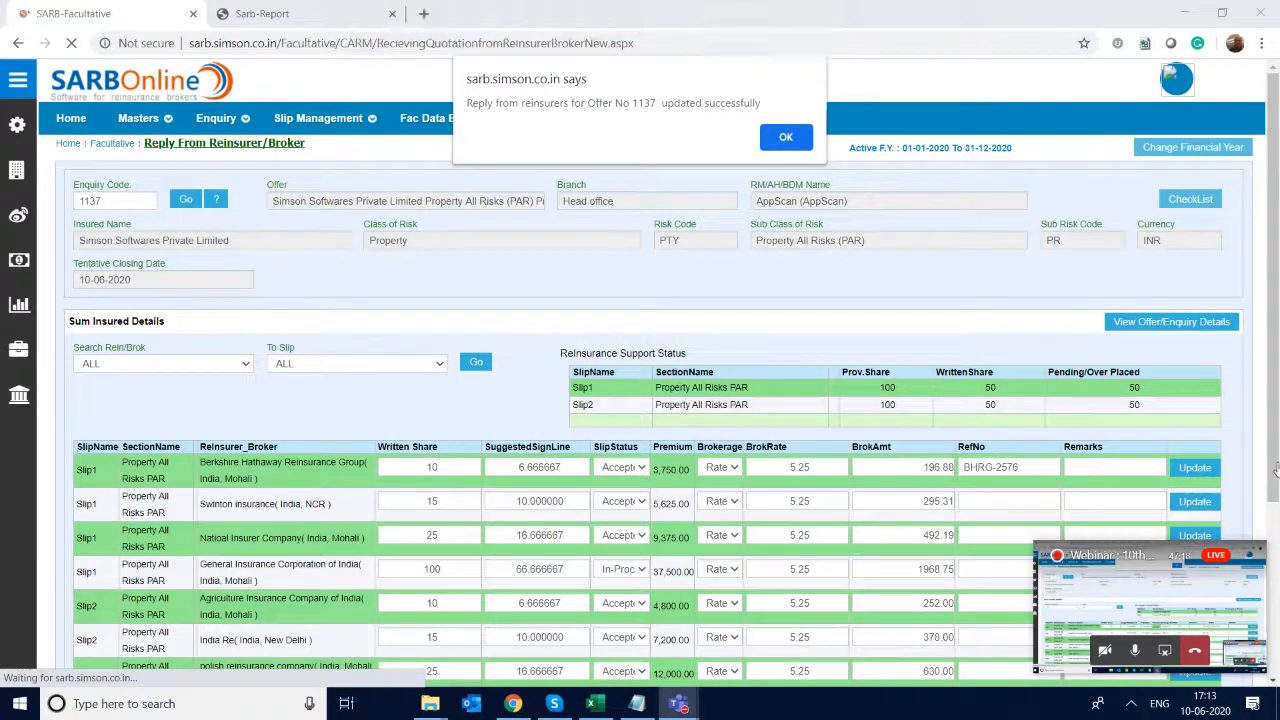
{"action": "left_click", "coordinate": [843, 562]}
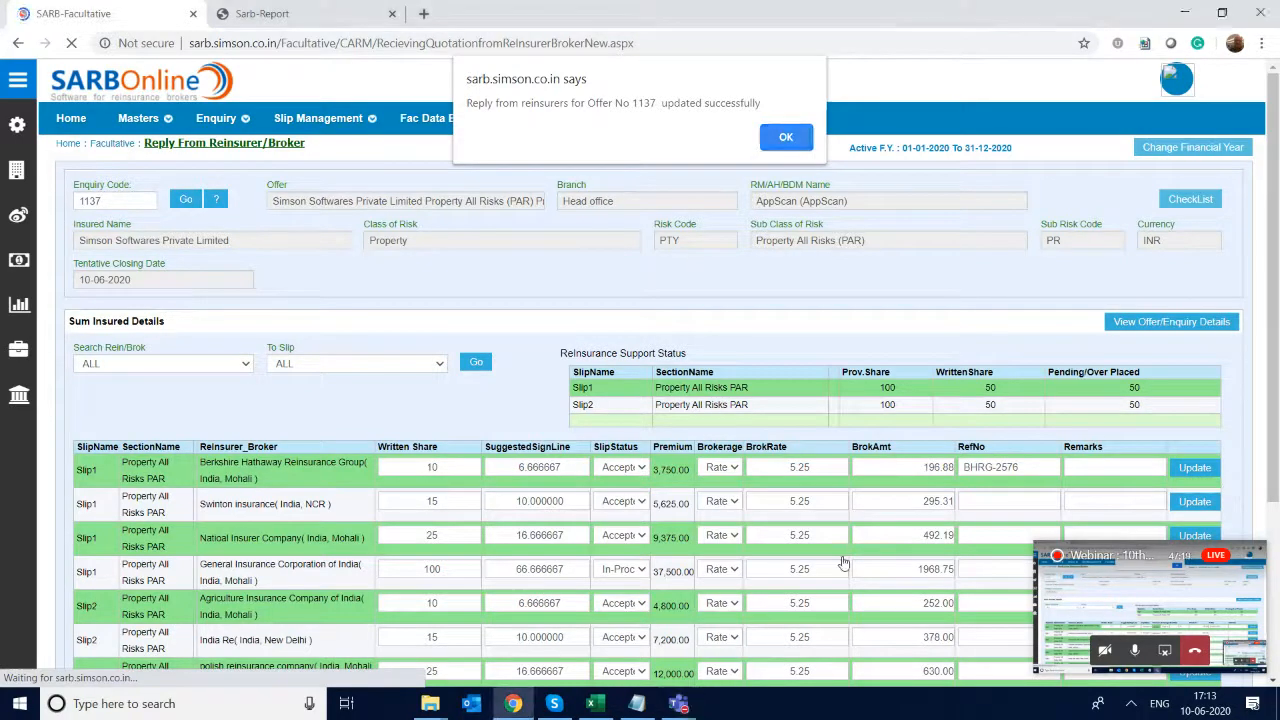
{"action": "left_click", "coordinate": [1257, 553]}
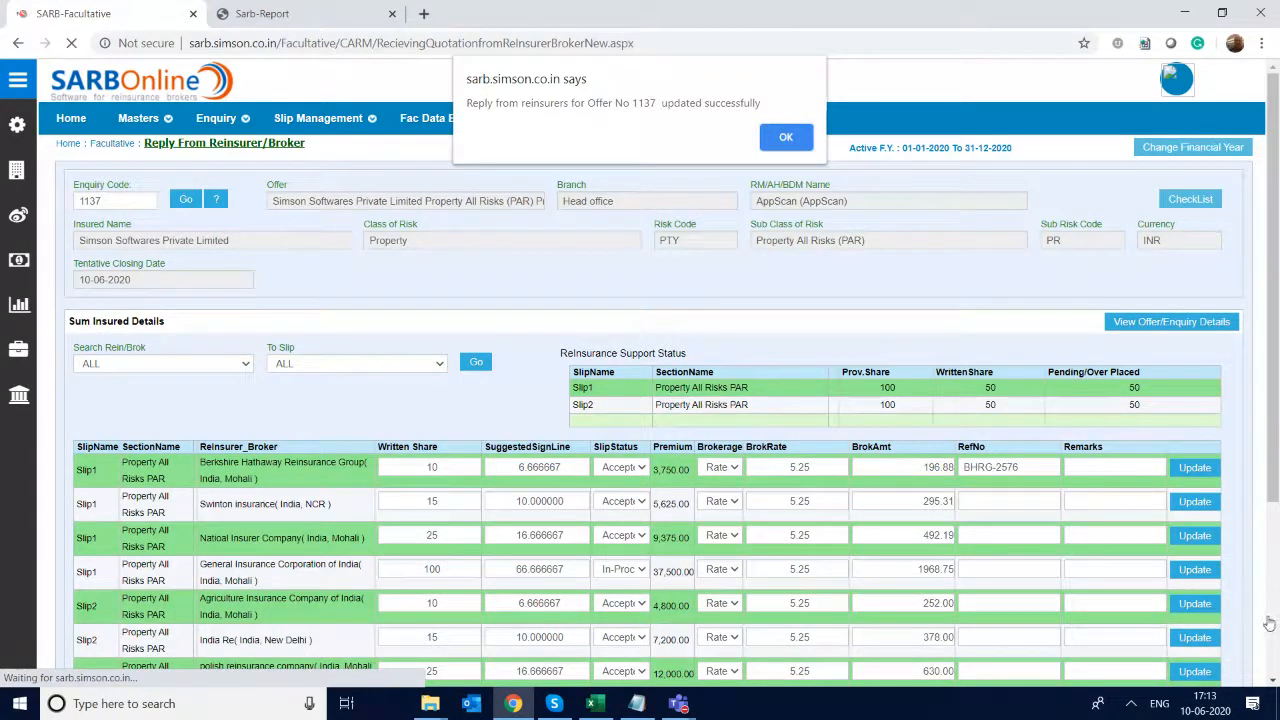
{"action": "left_click", "coordinate": [784, 137]}
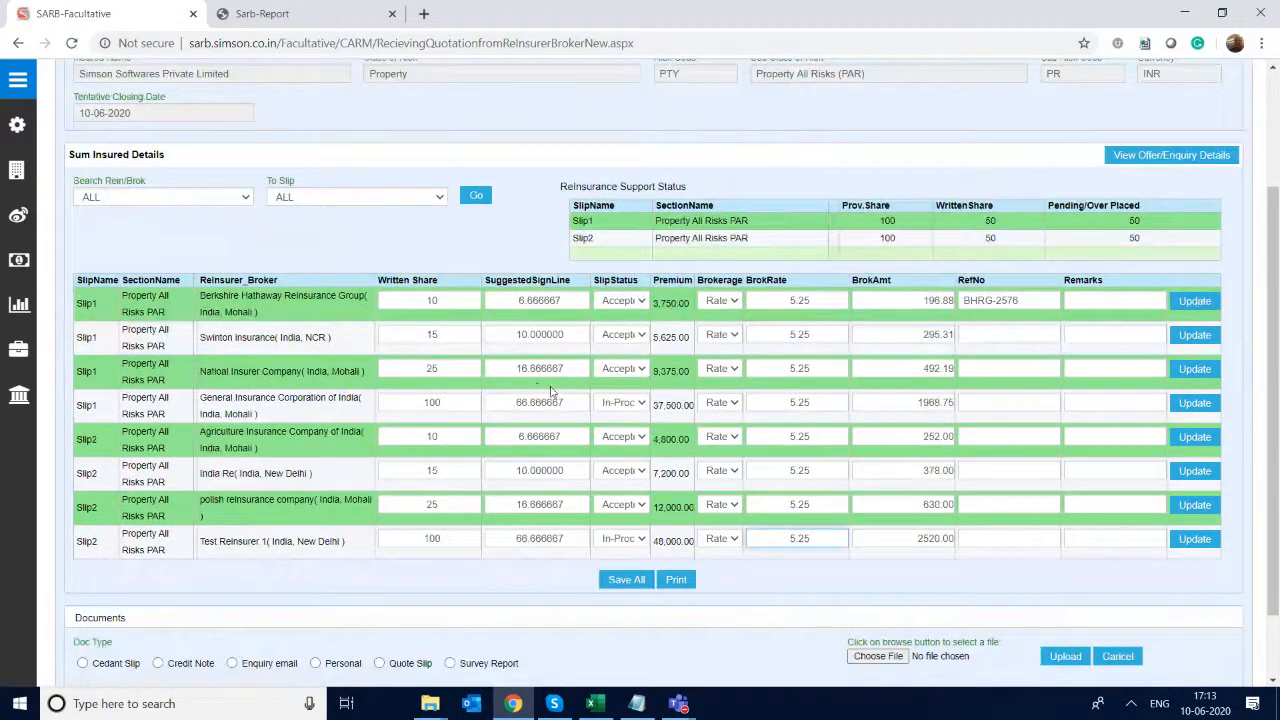
- Mark General Insurance Corporation of India's Slip1 reply as Declined, saving the reason "Doesnt write this class of risk"
{"action": "left_click", "coordinate": [628, 410]}
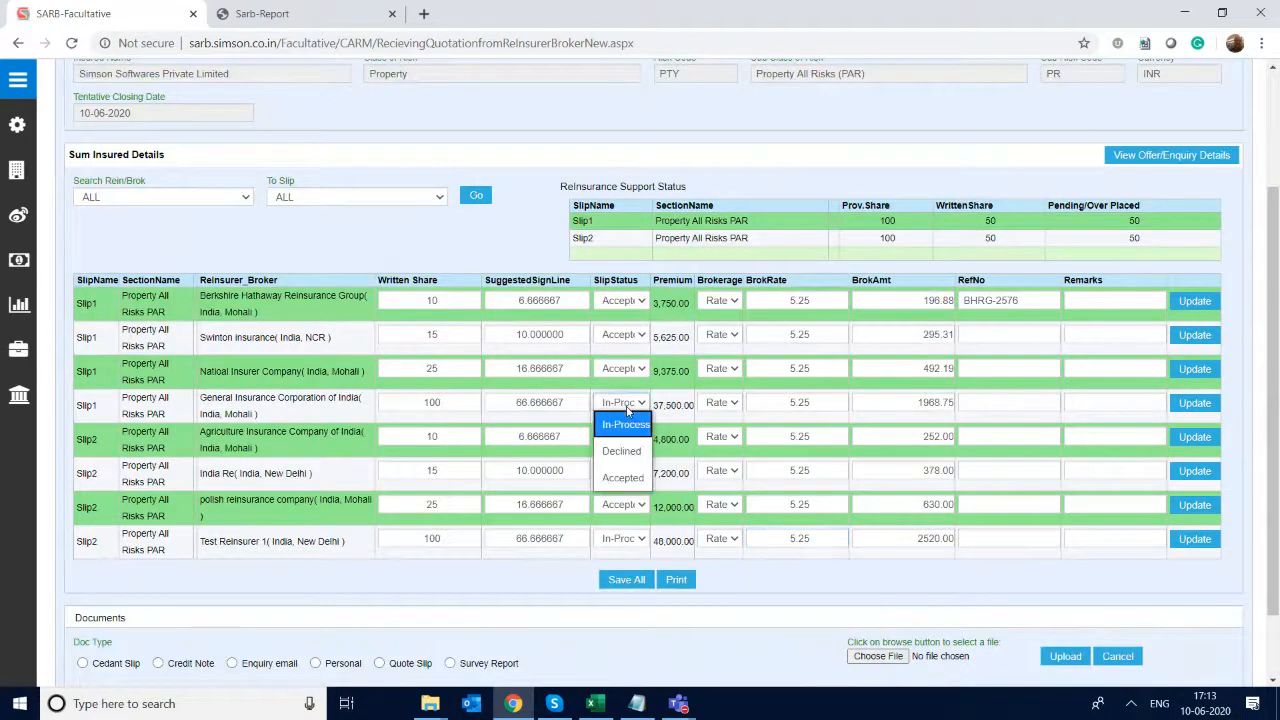
{"action": "left_click", "coordinate": [626, 456]}
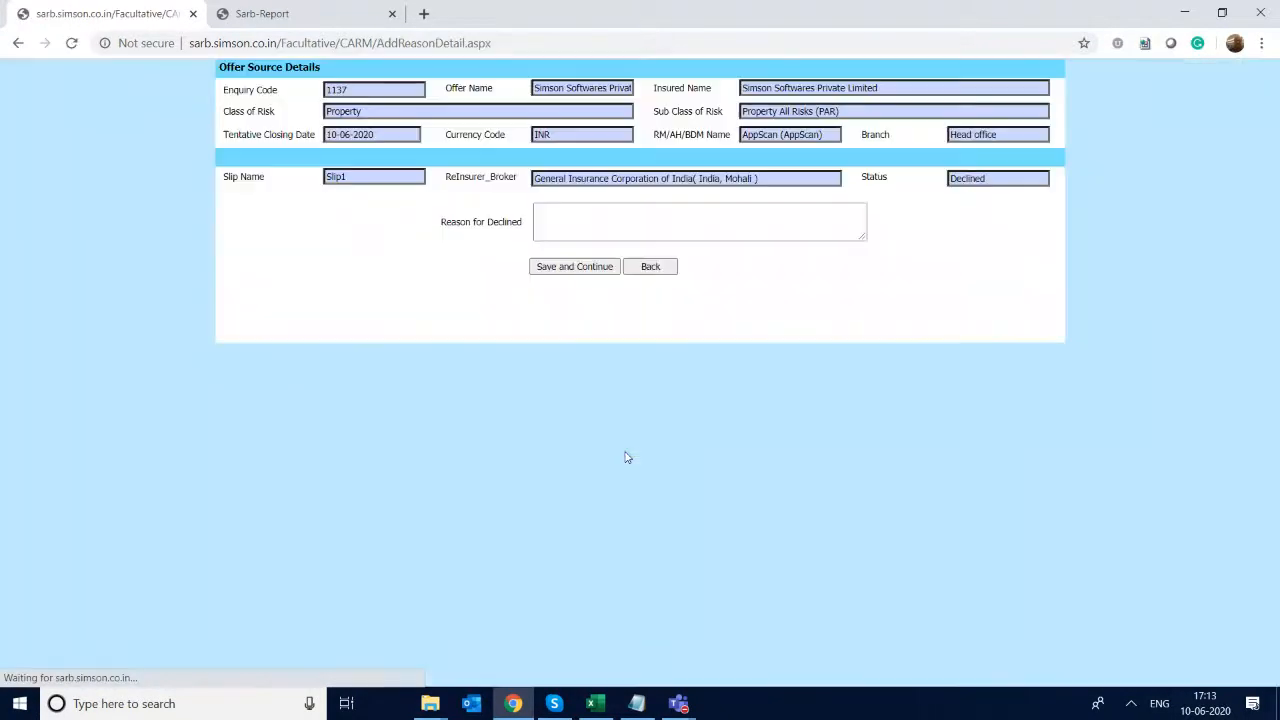
{"action": "left_click", "coordinate": [613, 208]}
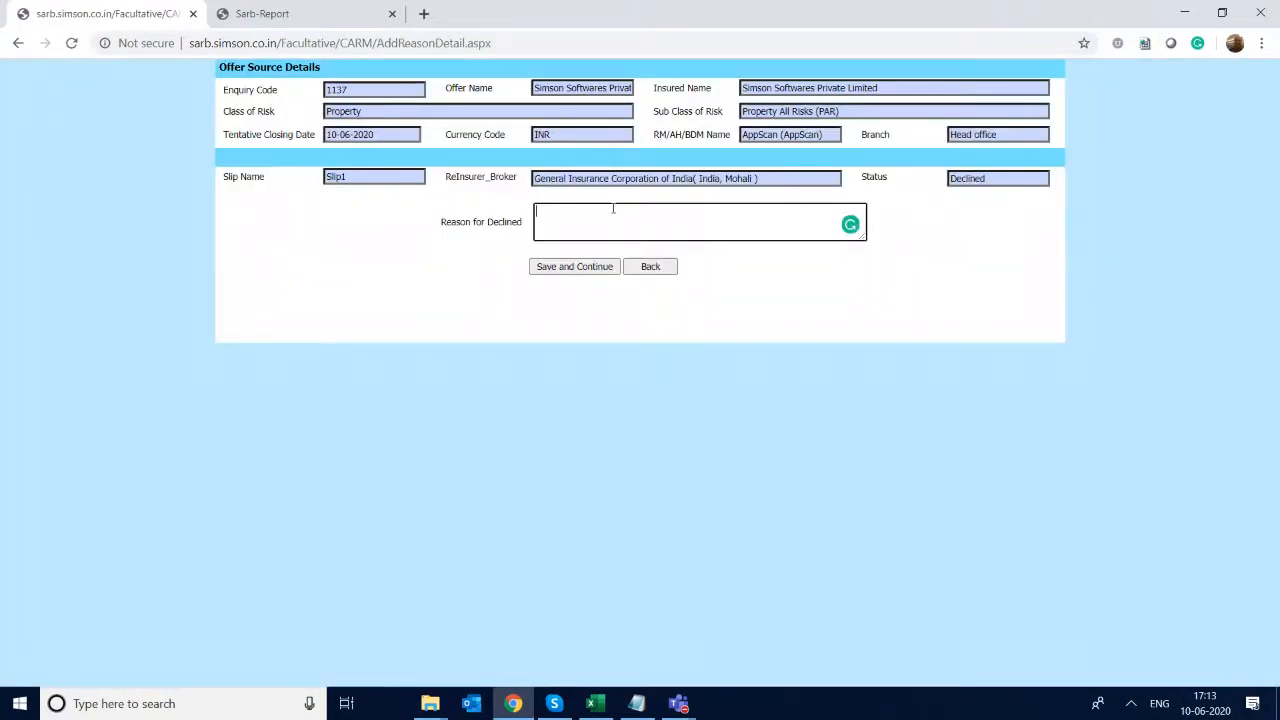
{"action": "type", "text": "N"}
{"action": "type", "text": "oesnt "}
{"action": "type", "text": "wr"}
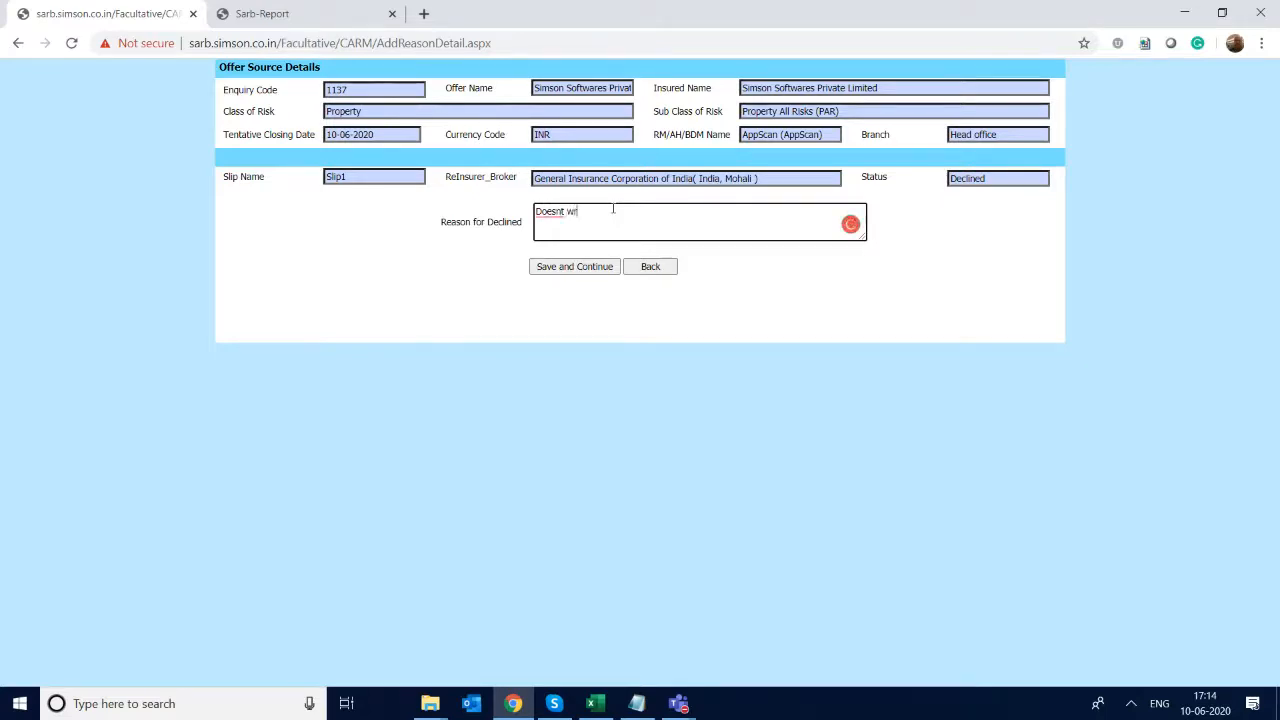
{"action": "type", "text": "ite this class of risk"}
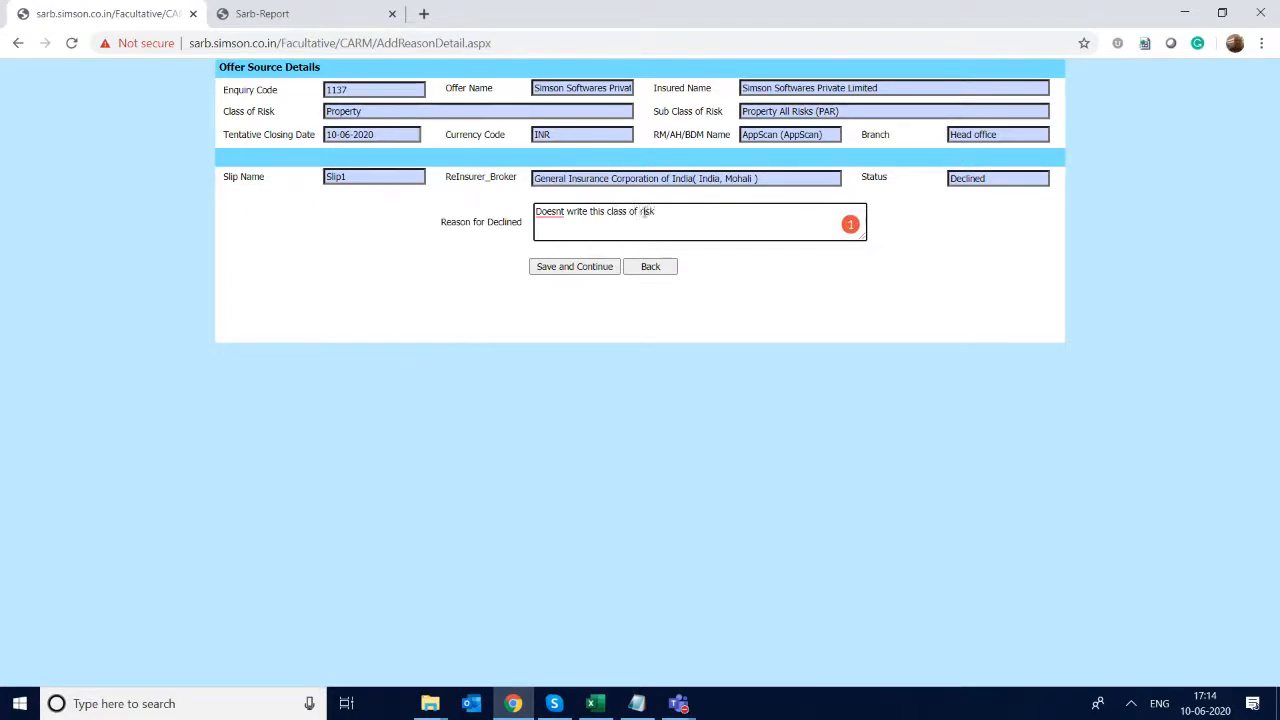
{"action": "left_click", "coordinate": [548, 267]}
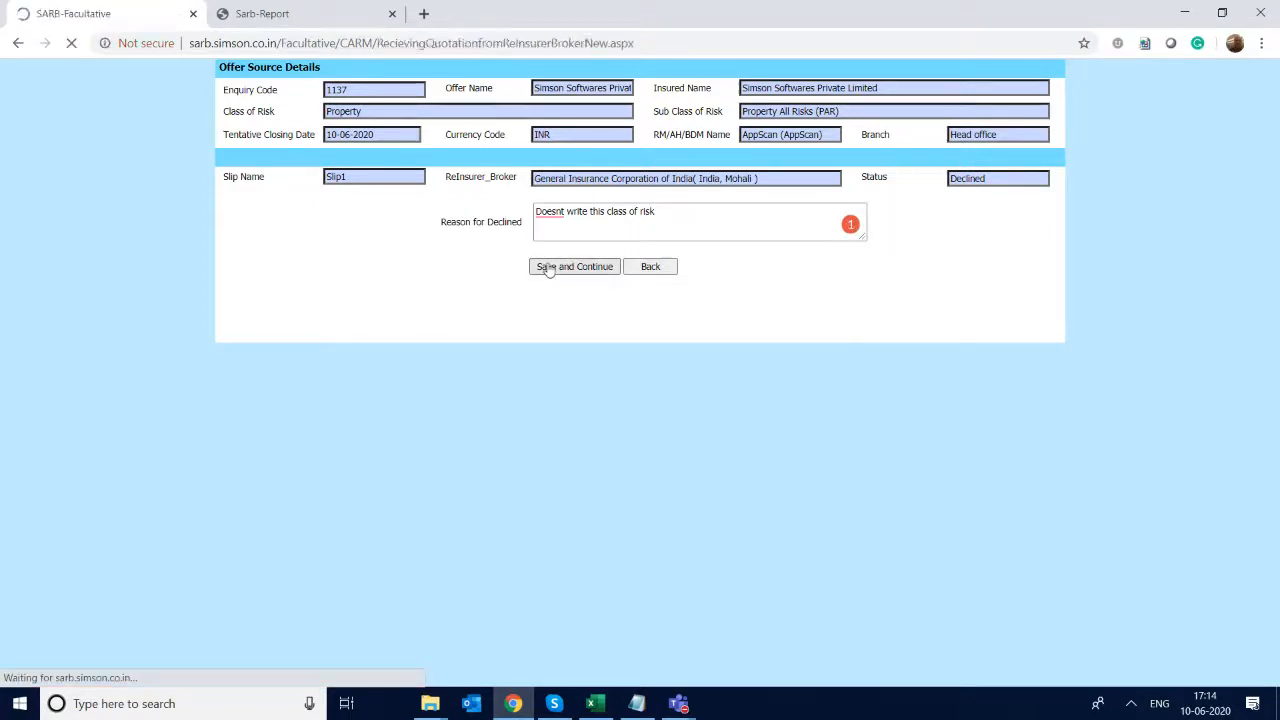
- Generate the Enquiry Support Status report for the replies, review its slip details, and return to the reply page
{"action": "scroll", "coordinate": [540, 240], "scroll_direction": "down", "scroll_amount": 3}
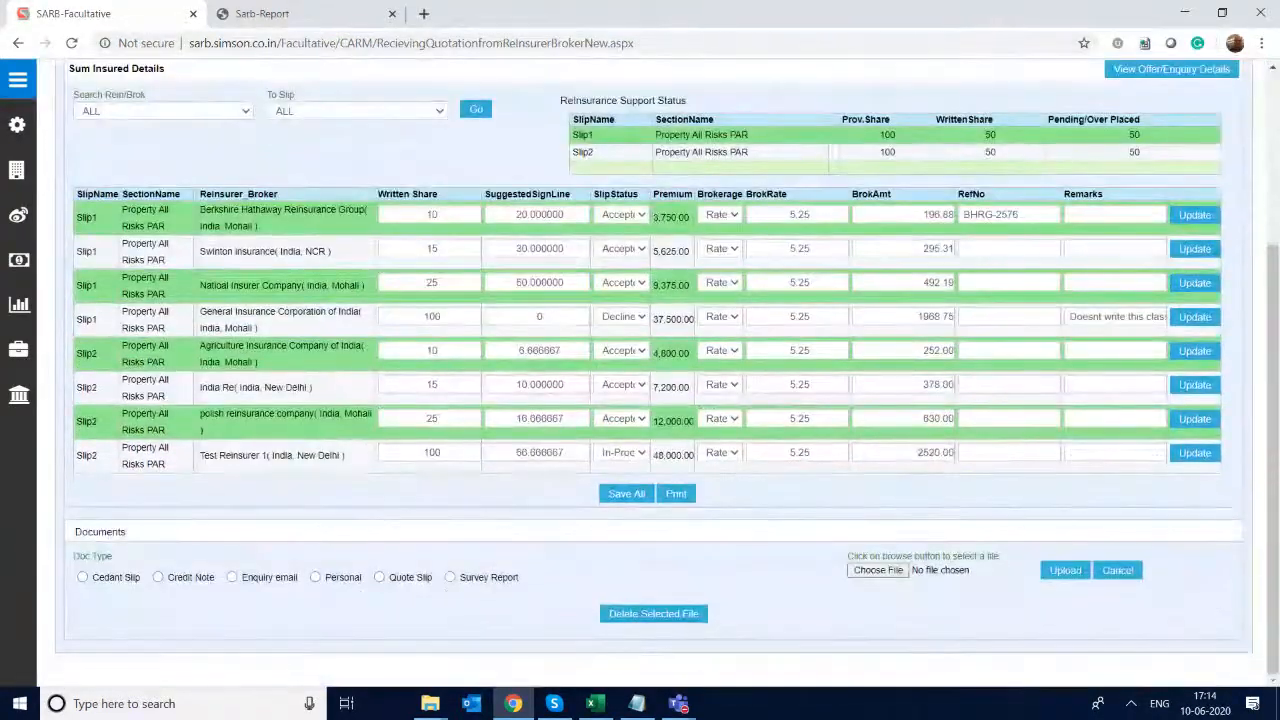
{"action": "left_click", "coordinate": [676, 493]}
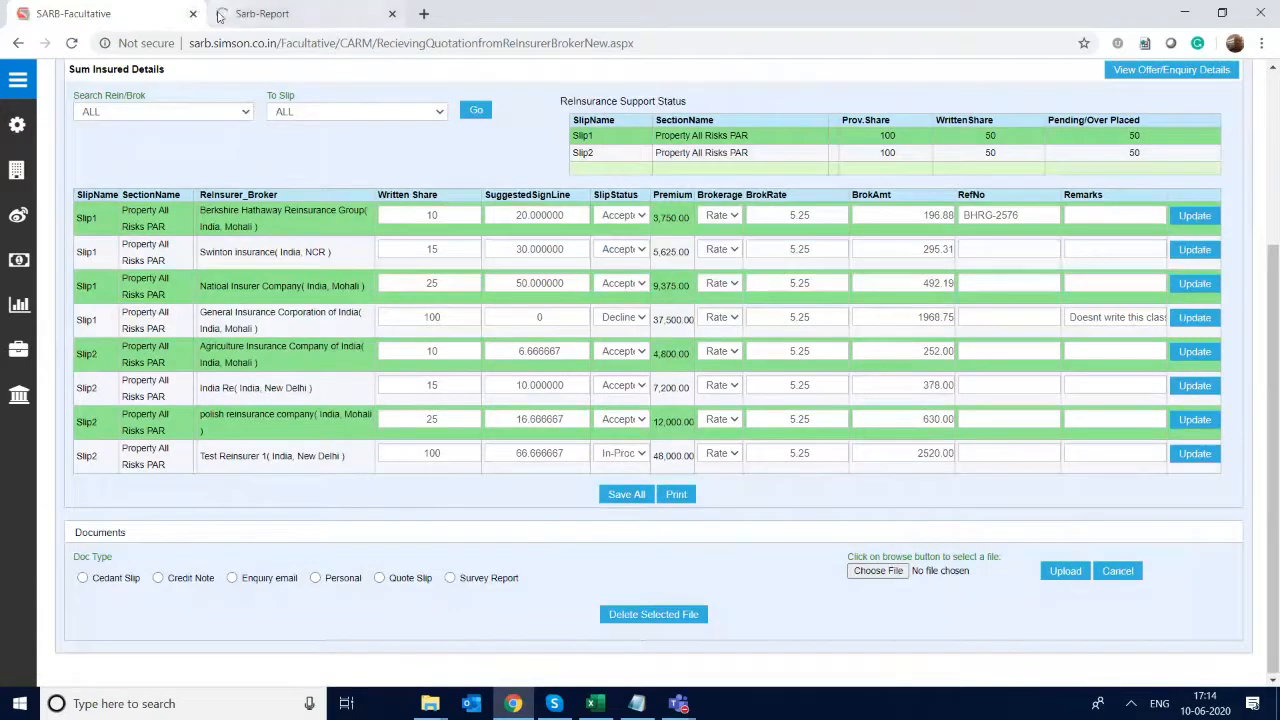
{"action": "left_click", "coordinate": [249, 20]}
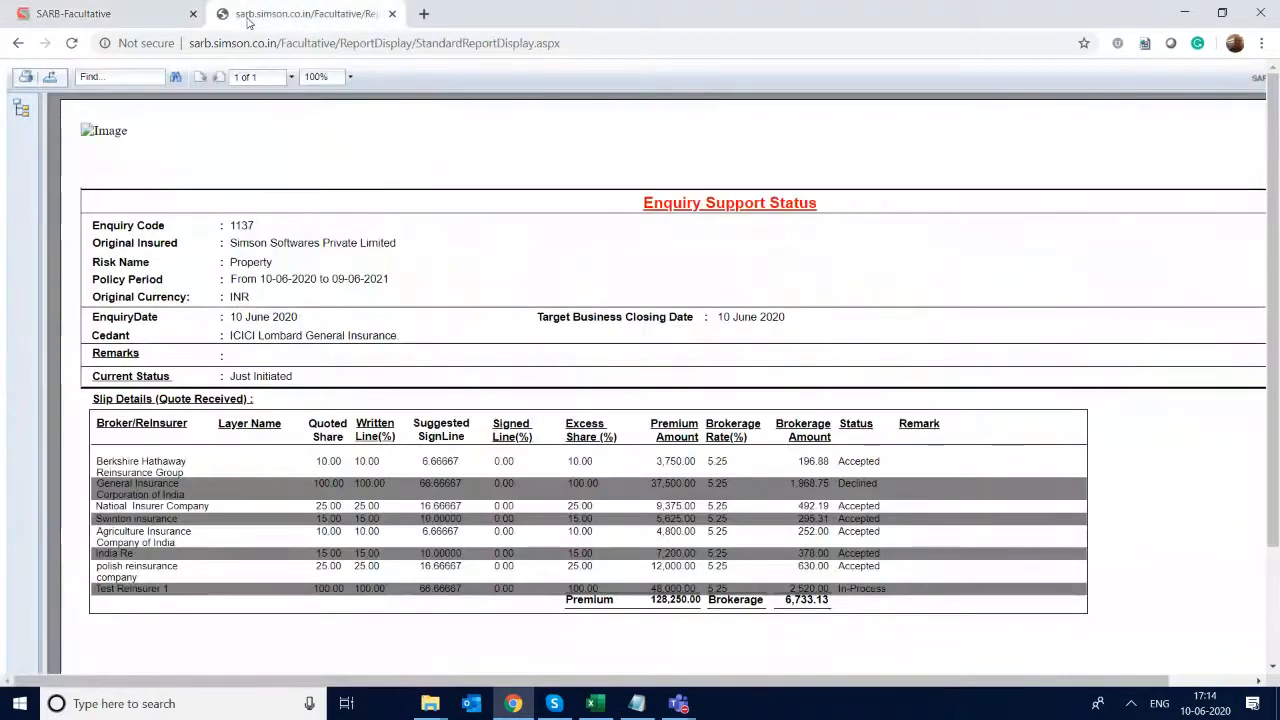
{"action": "scroll", "coordinate": [640, 370], "scroll_direction": "down", "scroll_amount": 1}
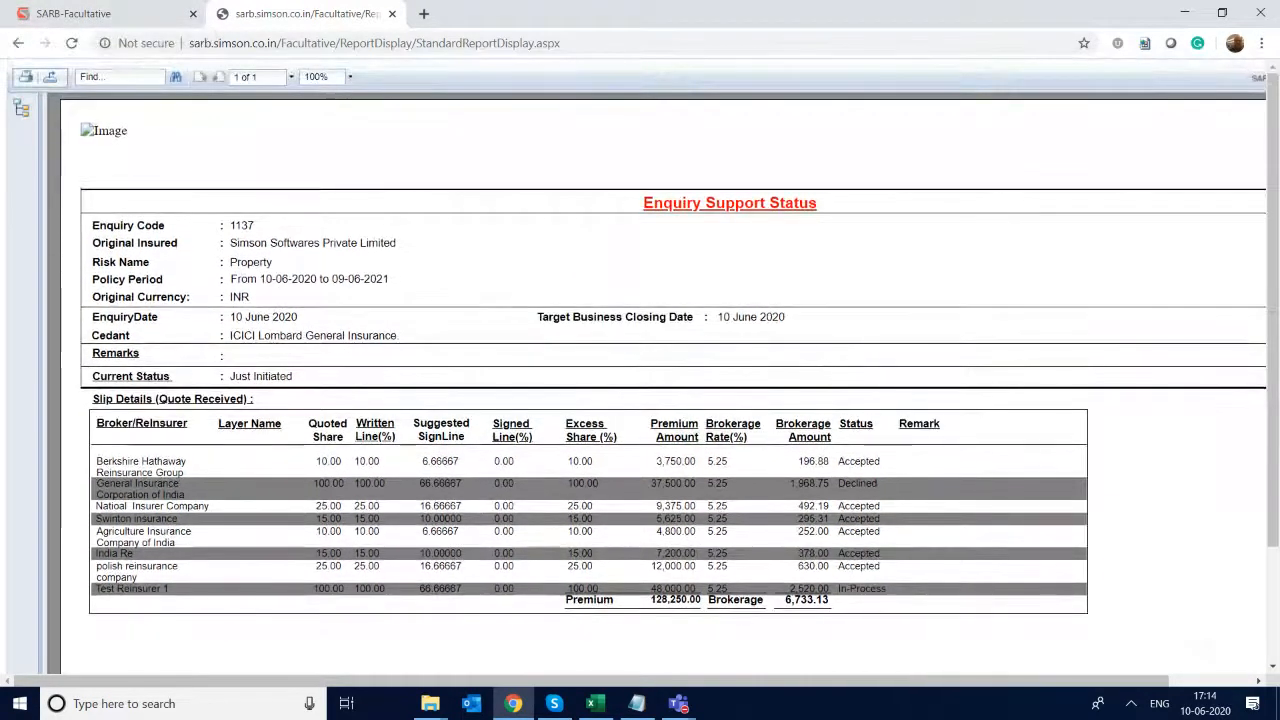
{"action": "left_click", "coordinate": [133, 21]}
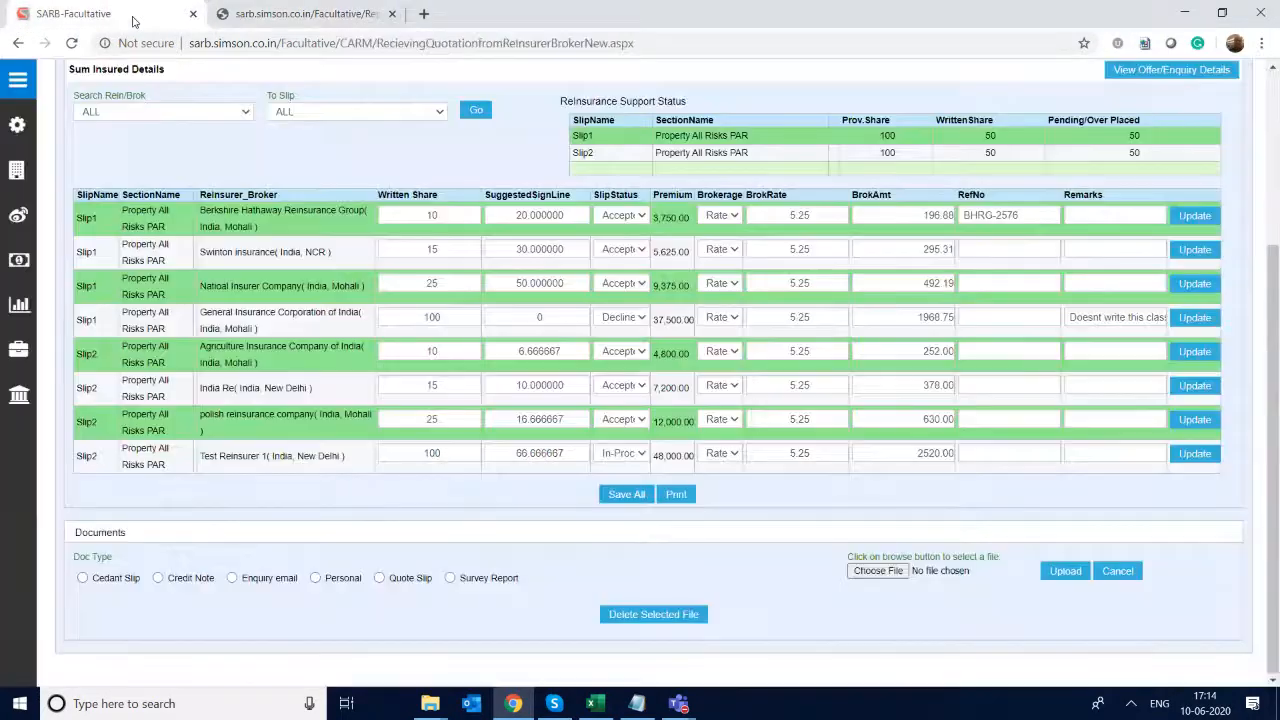
- Go to the Mail Quotation to Cedant/Broker page and load enquiry code 1137
{"action": "scroll", "coordinate": [640, 372], "scroll_direction": "up", "scroll_amount": 3}
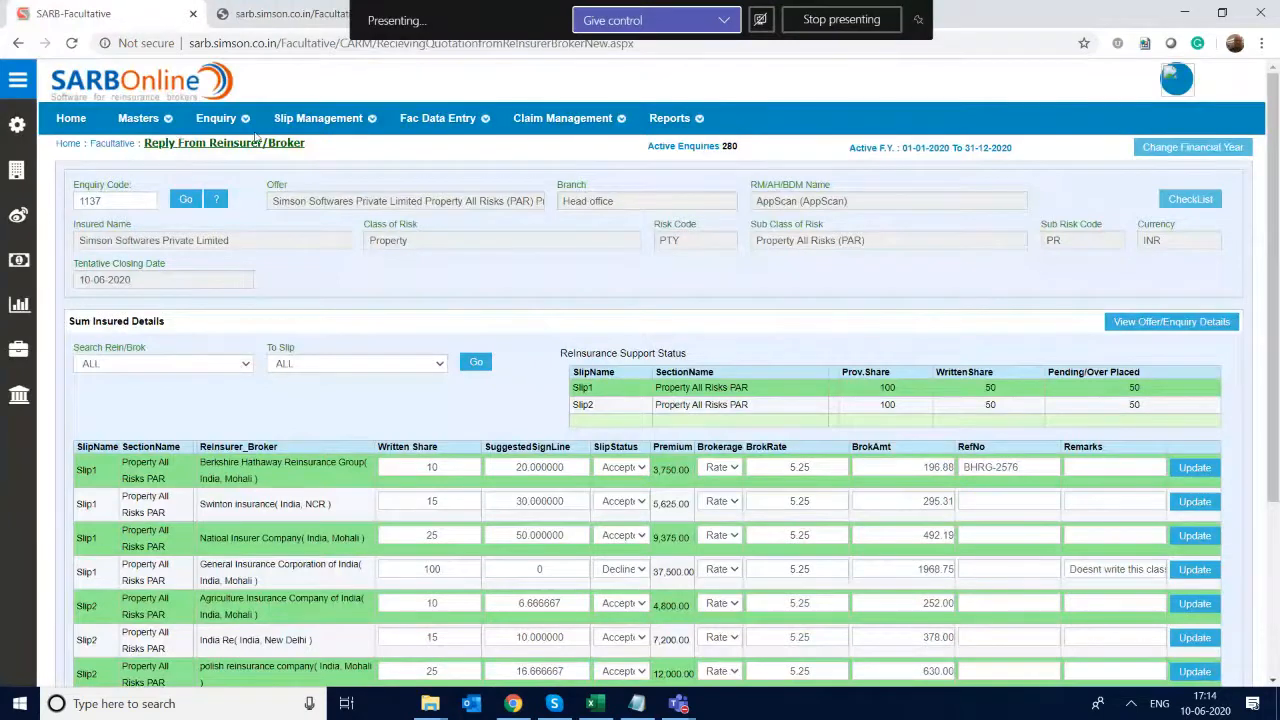
{"action": "mouse_move", "coordinate": [349, 125]}
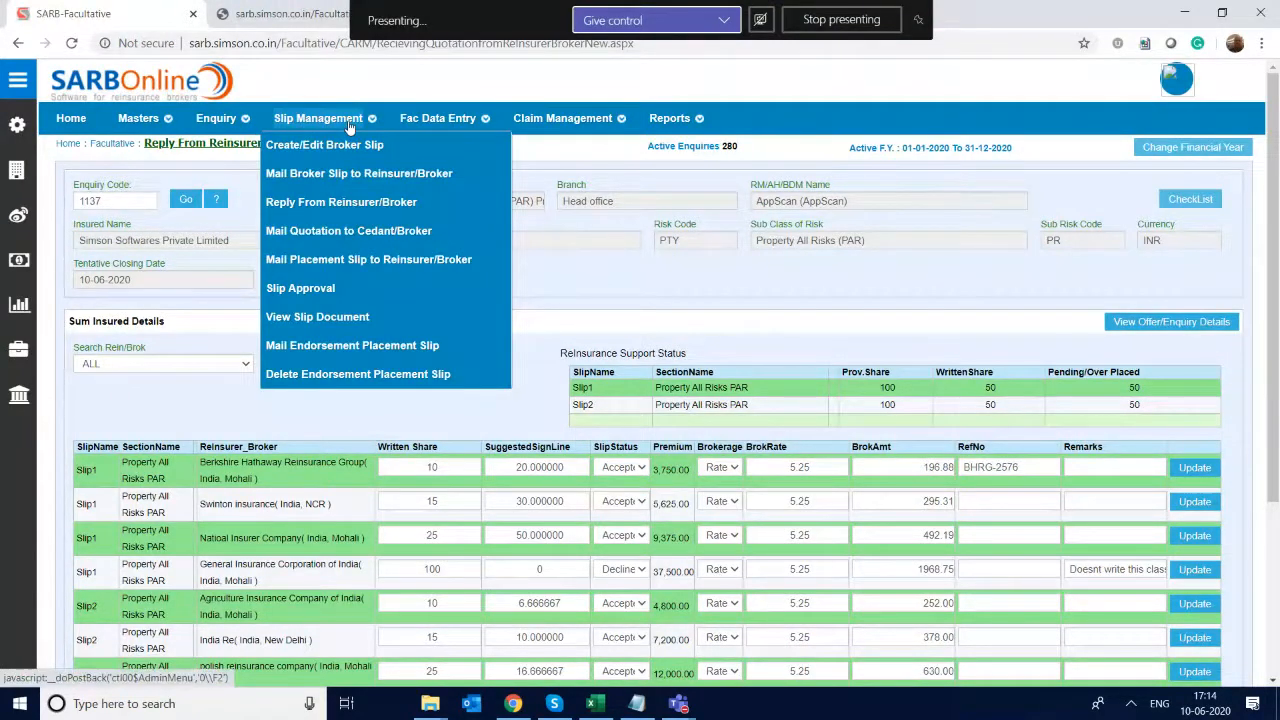
{"action": "left_click", "coordinate": [345, 233]}
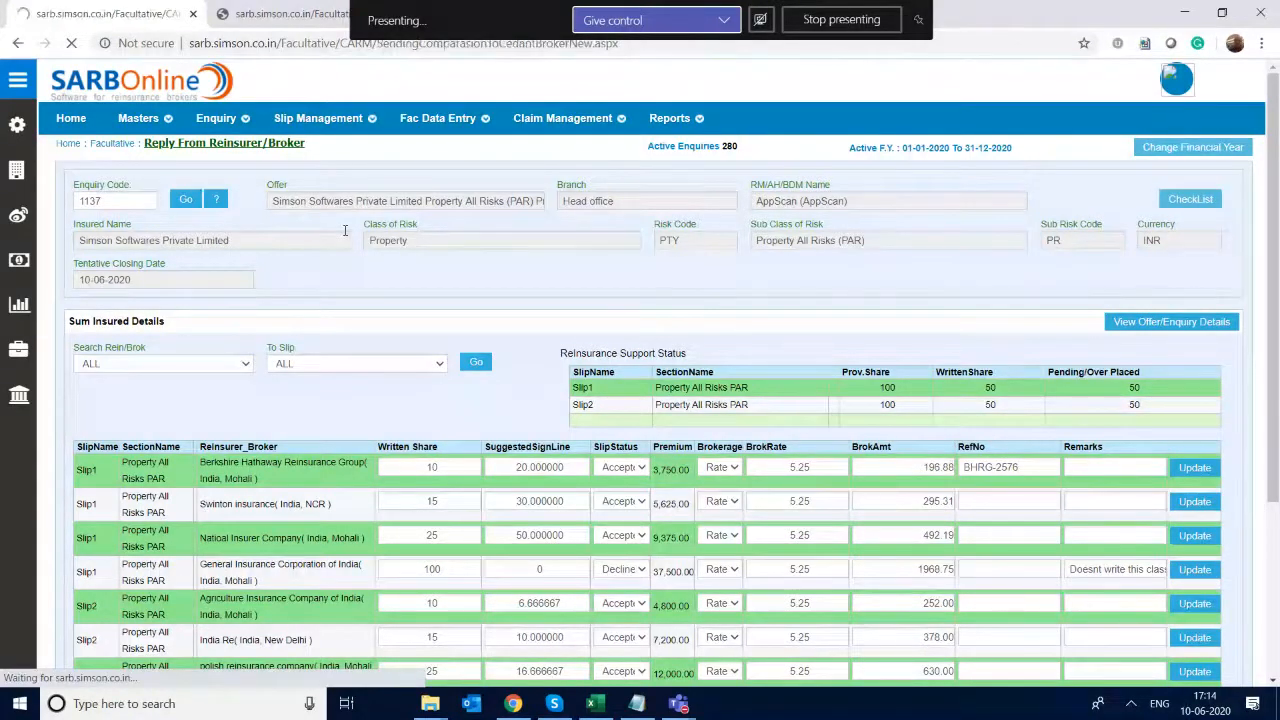
{"action": "type", "text": "1137"}
{"action": "key", "text": "Return"}
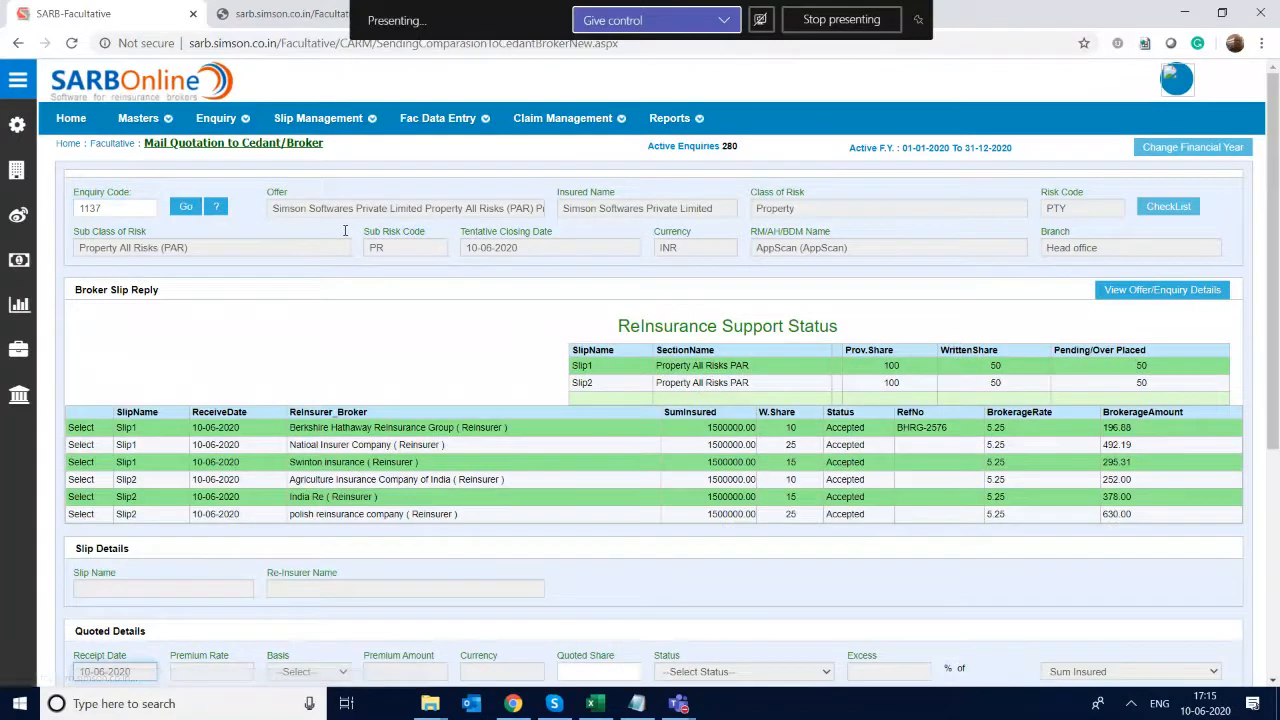
- Add the quotation slip for Berkshire Hathaway Reinsurance Group's Slip1 reply, with ICICI Lombard General Insurance as cedant and a quoted share of 10.00
{"action": "left_click", "coordinate": [80, 428]}
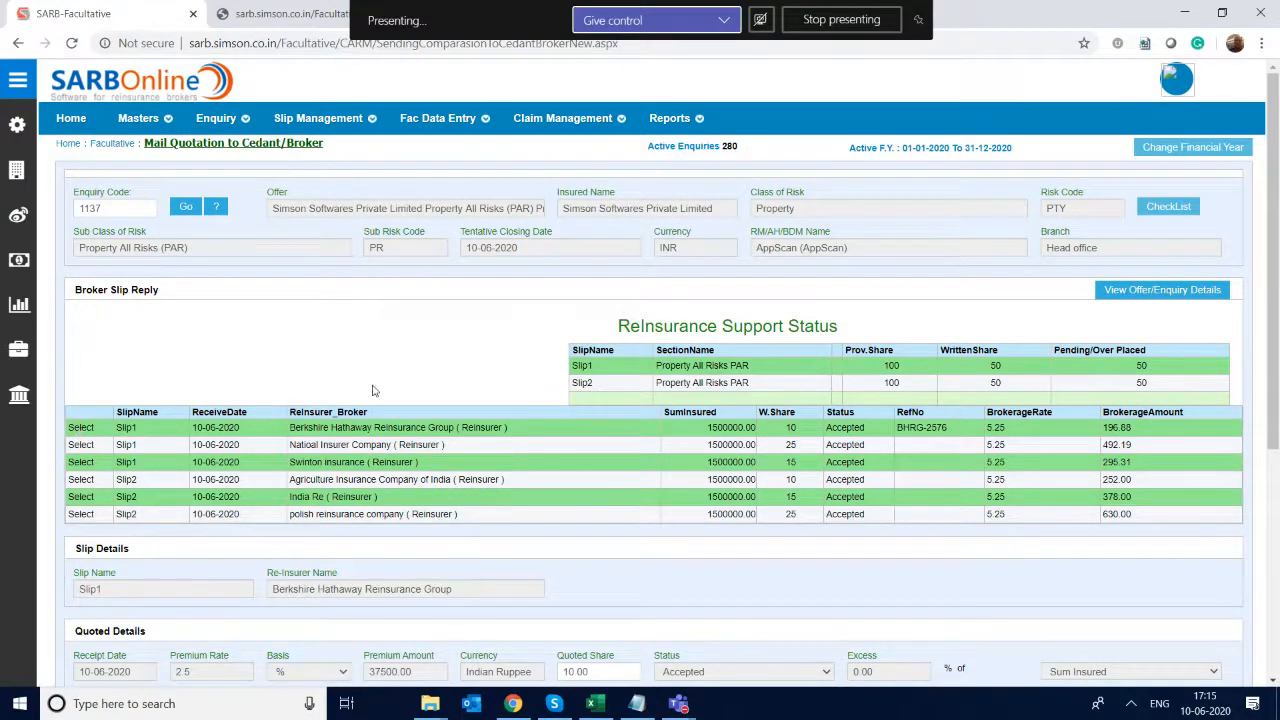
{"action": "scroll", "coordinate": [640, 380], "scroll_direction": "down", "scroll_amount": 3}
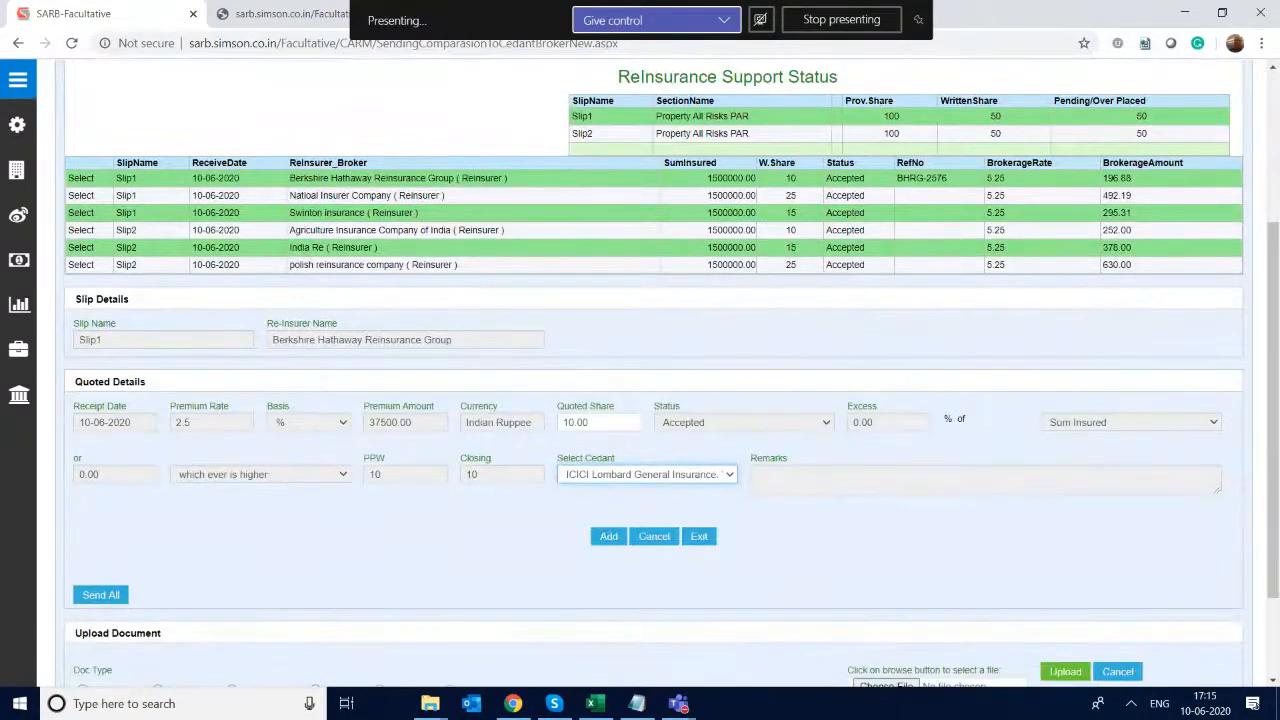
{"action": "left_click", "coordinate": [588, 424]}
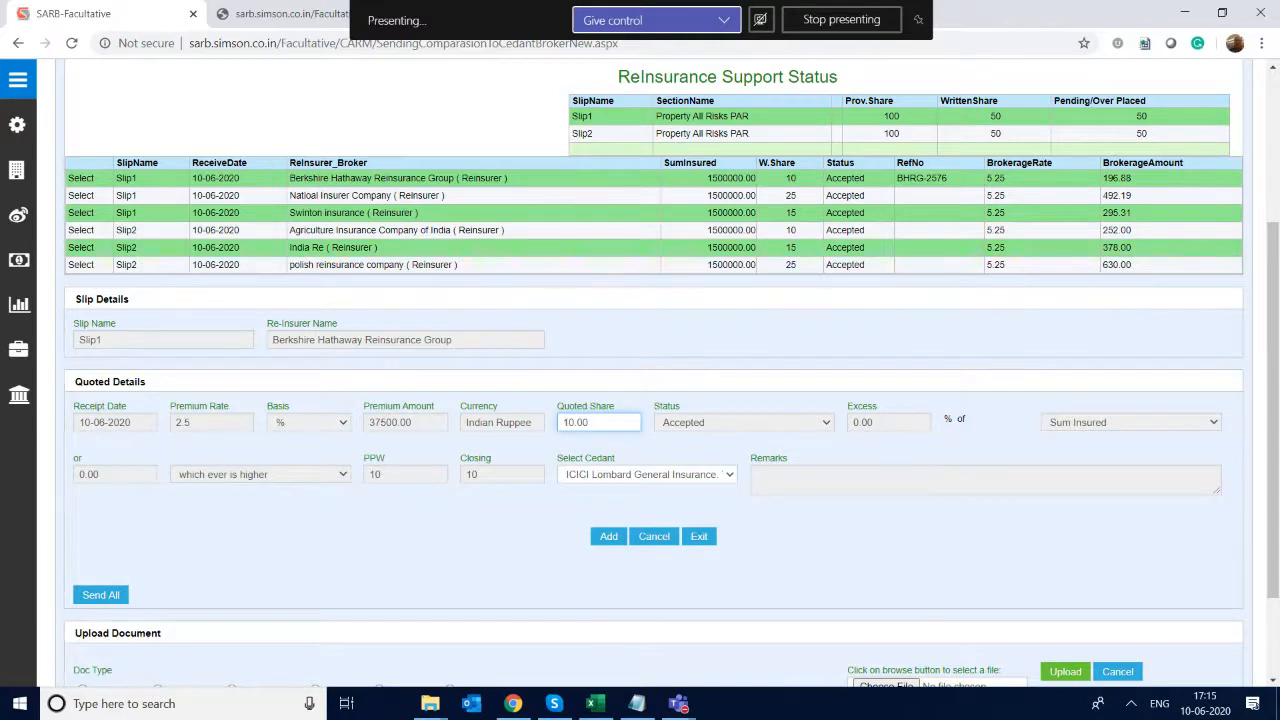
{"action": "scroll", "coordinate": [565, 385], "scroll_direction": "down", "scroll_amount": 1}
{"action": "key", "text": "Return"}
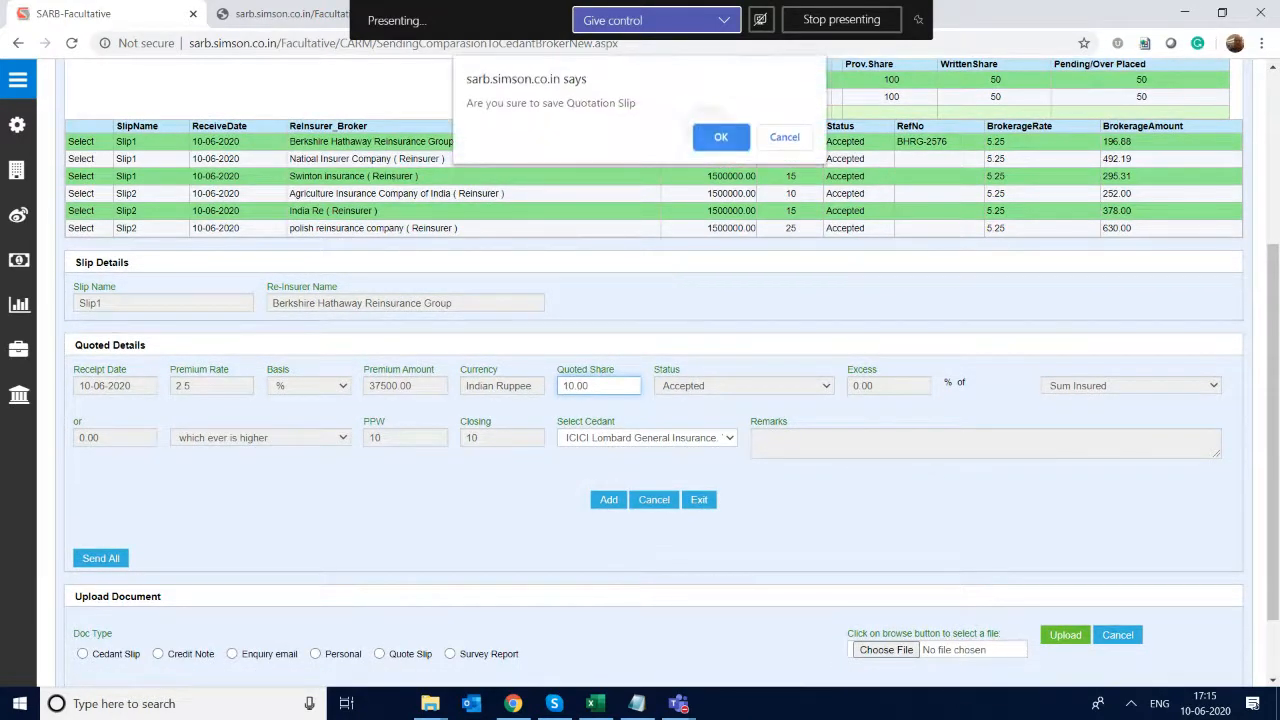
{"action": "key", "text": "Return"}
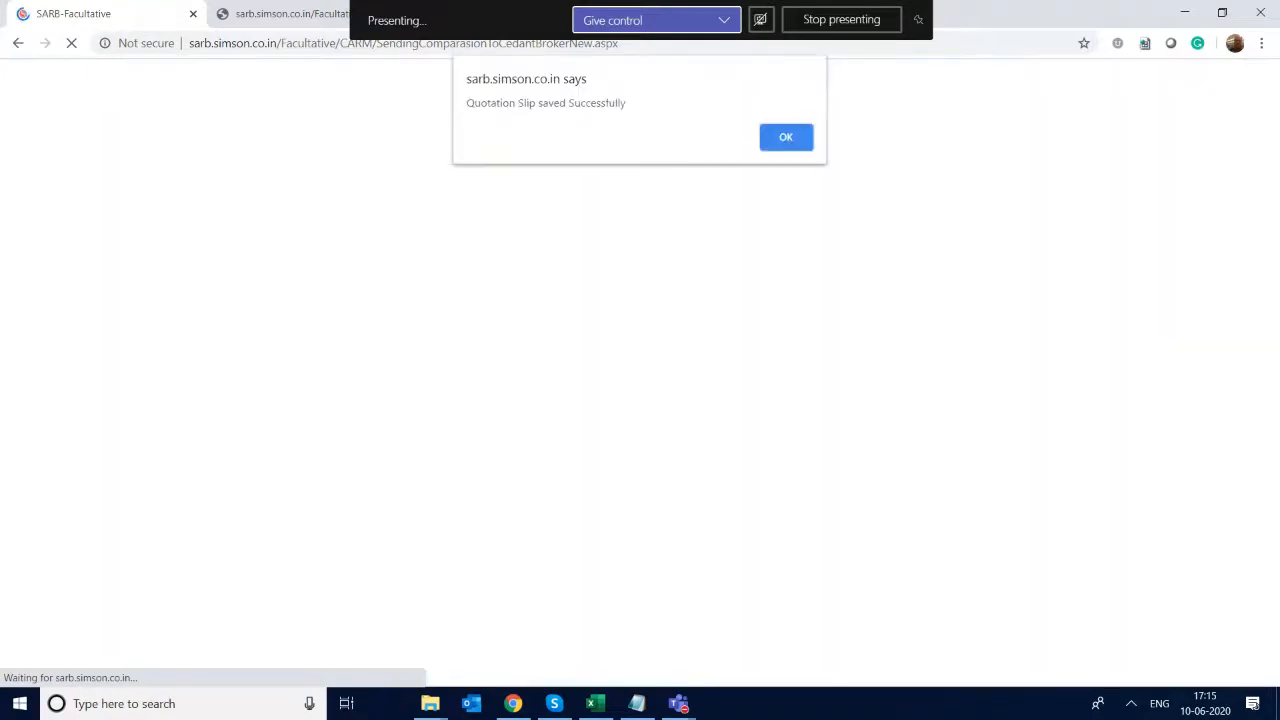
{"action": "key", "text": "Return"}
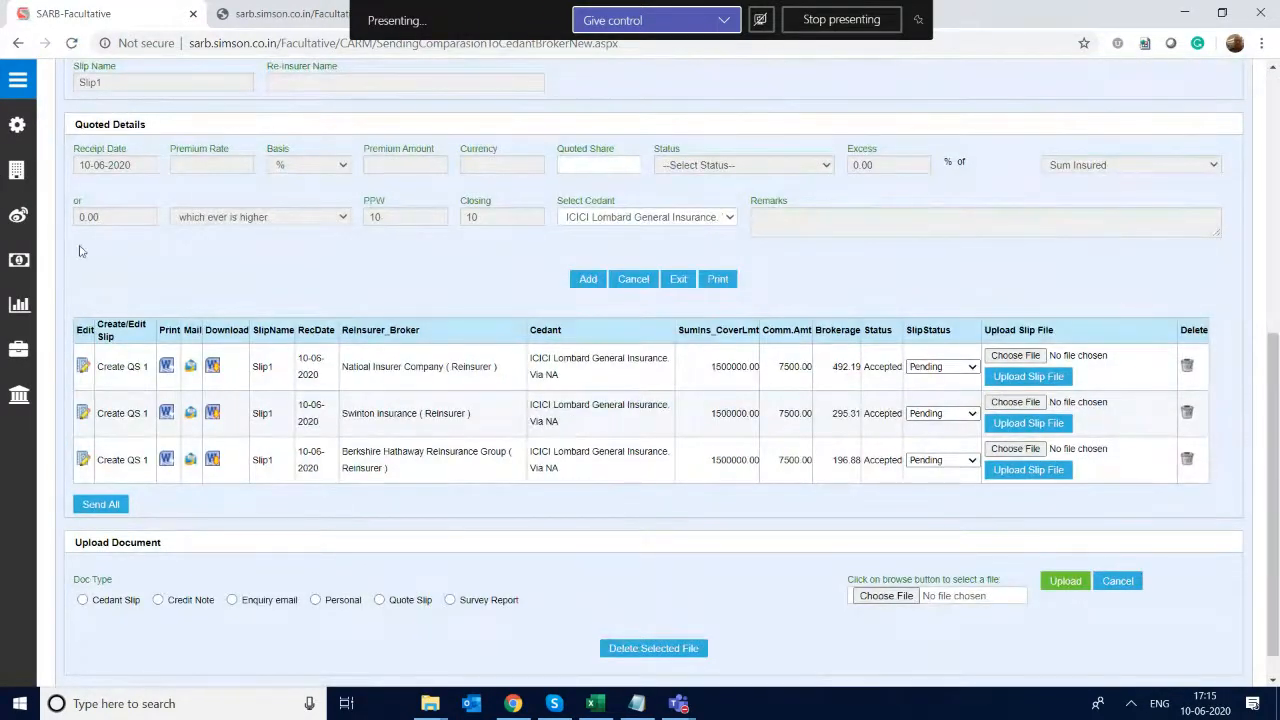
- Open the Slip1 quotation slip of Natioal Insurer Company for editing and save the update with a quoted share of 25.00
{"action": "left_click", "coordinate": [88, 370]}
{"action": "left_click", "coordinate": [88, 370]}
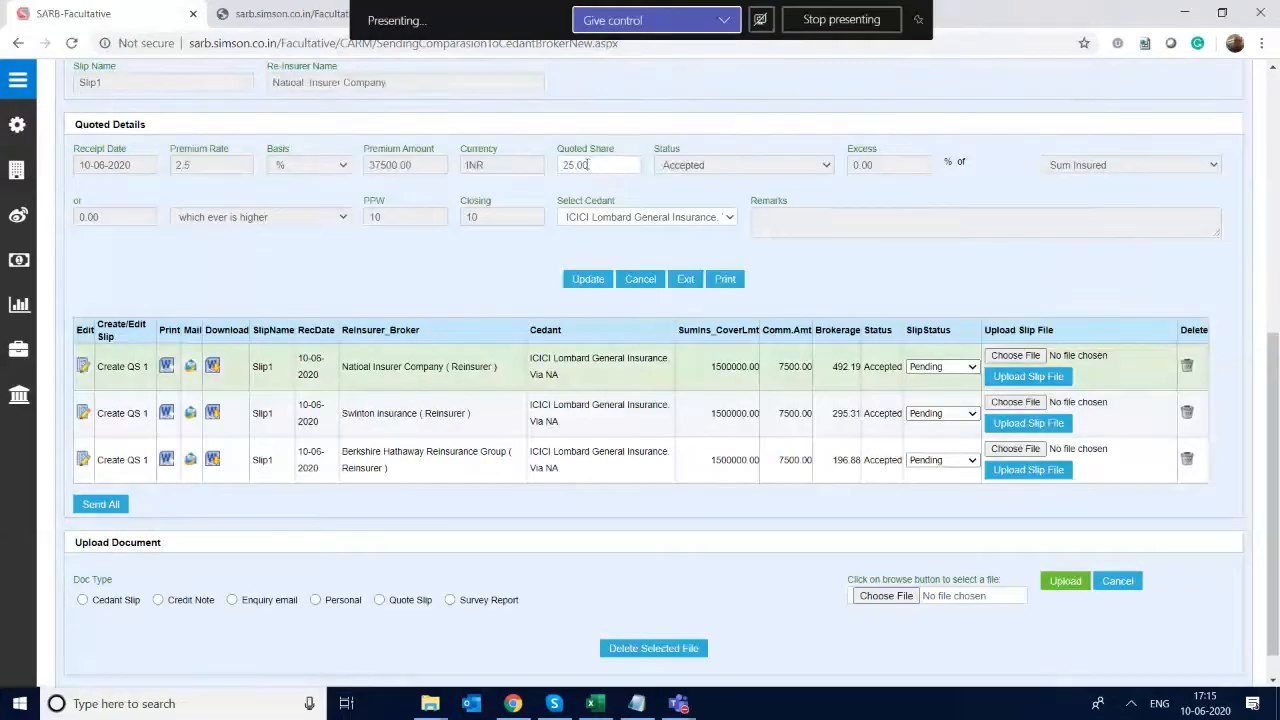
{"action": "double_click", "coordinate": [587, 165]}
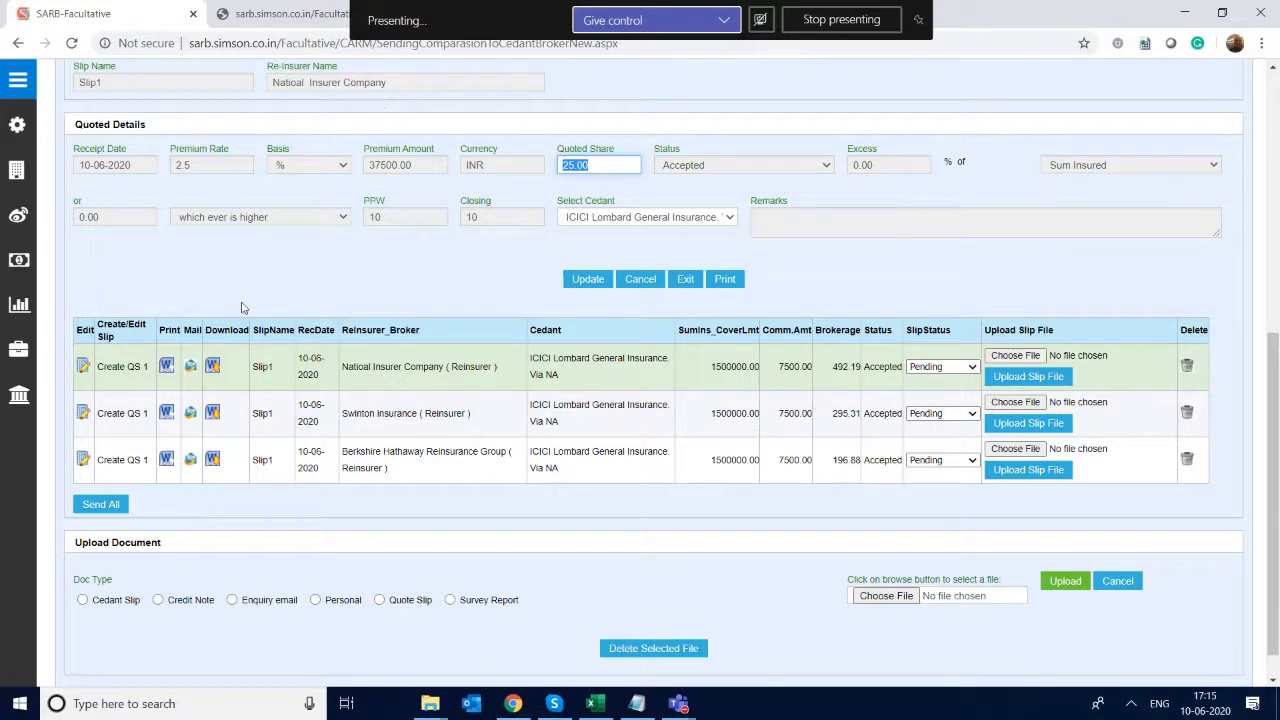
{"action": "left_click", "coordinate": [584, 285]}
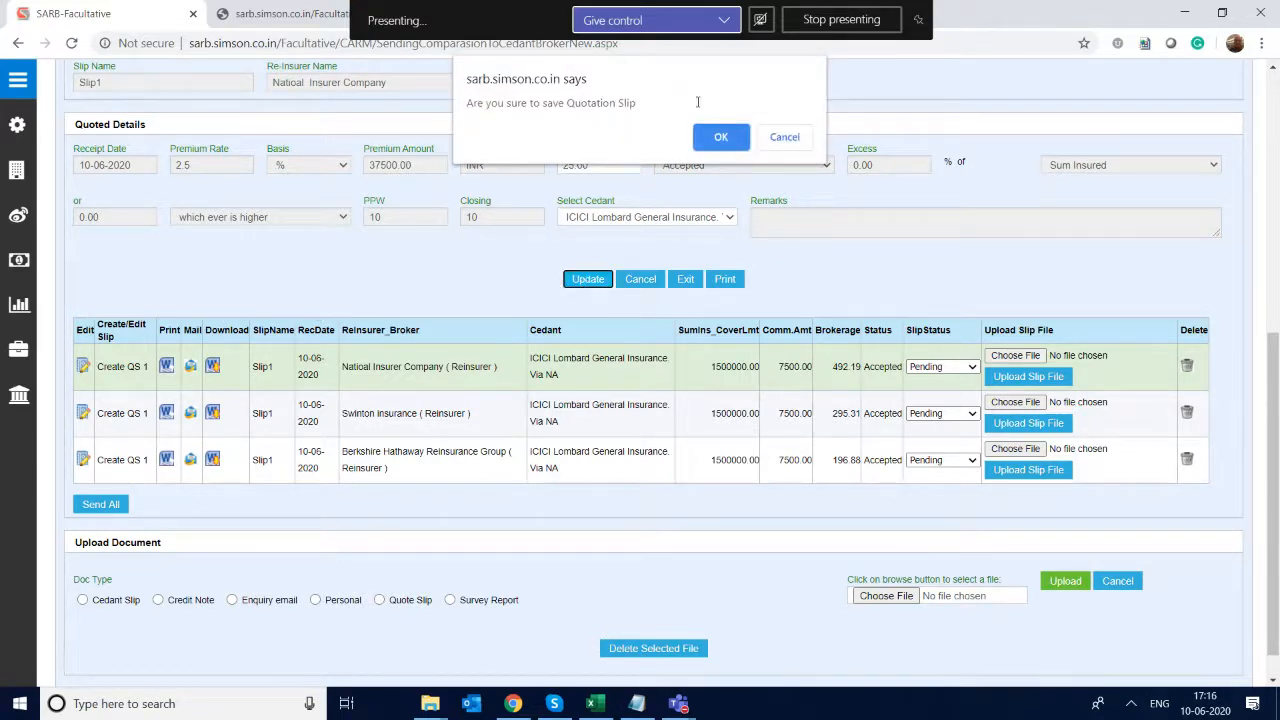
{"action": "left_click", "coordinate": [714, 140]}
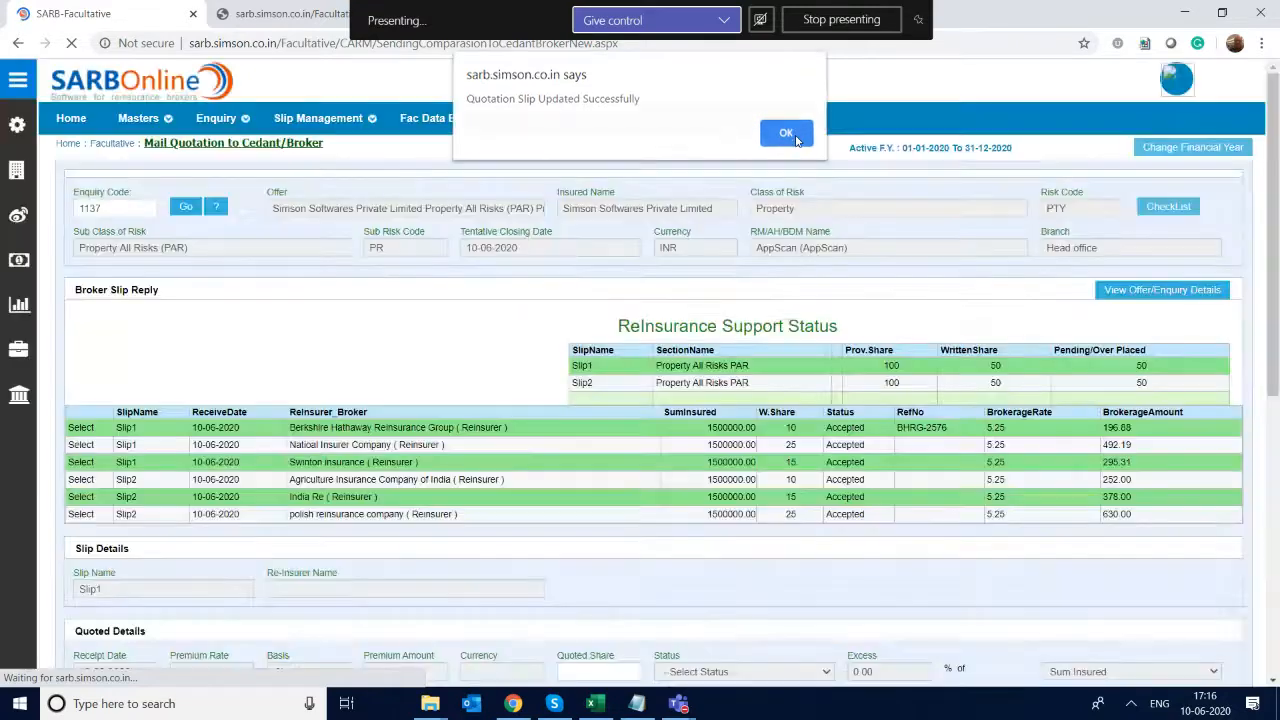
{"action": "left_click", "coordinate": [786, 133]}
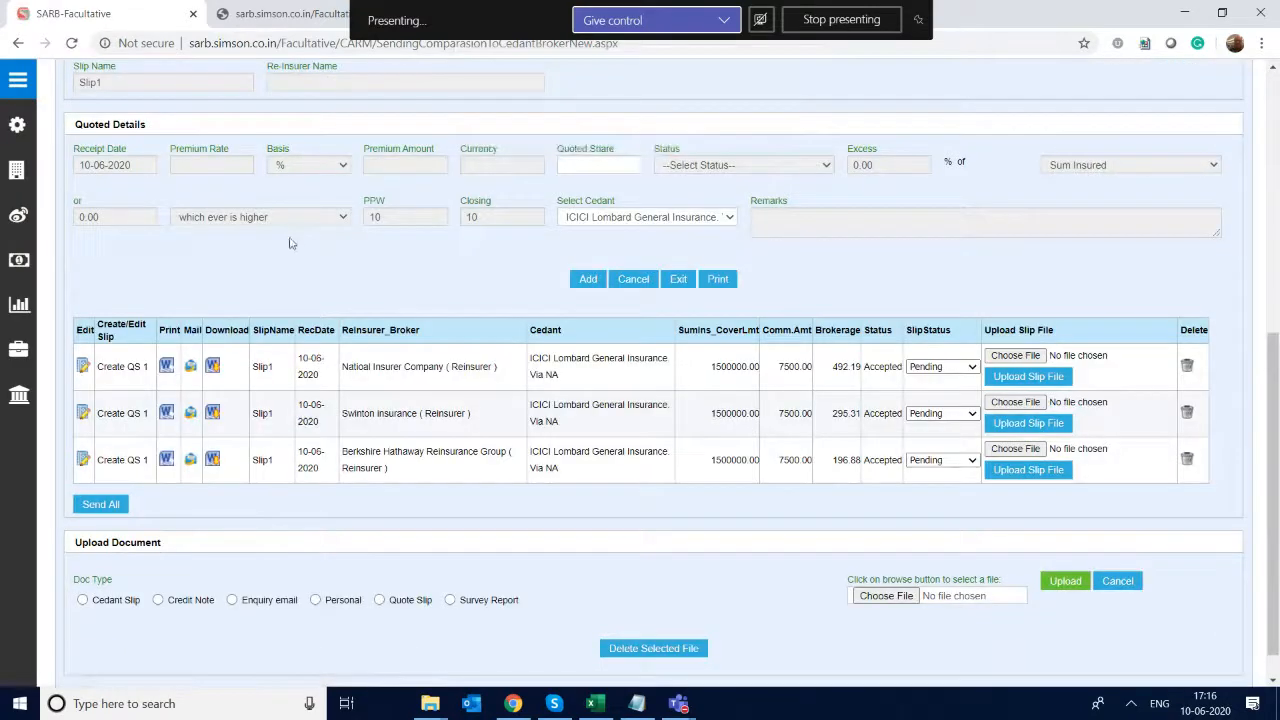
- Create the QS 1 quotation slip document from the Natioal Insurer Company row and open it in S-Office
{"action": "left_click", "coordinate": [118, 368]}
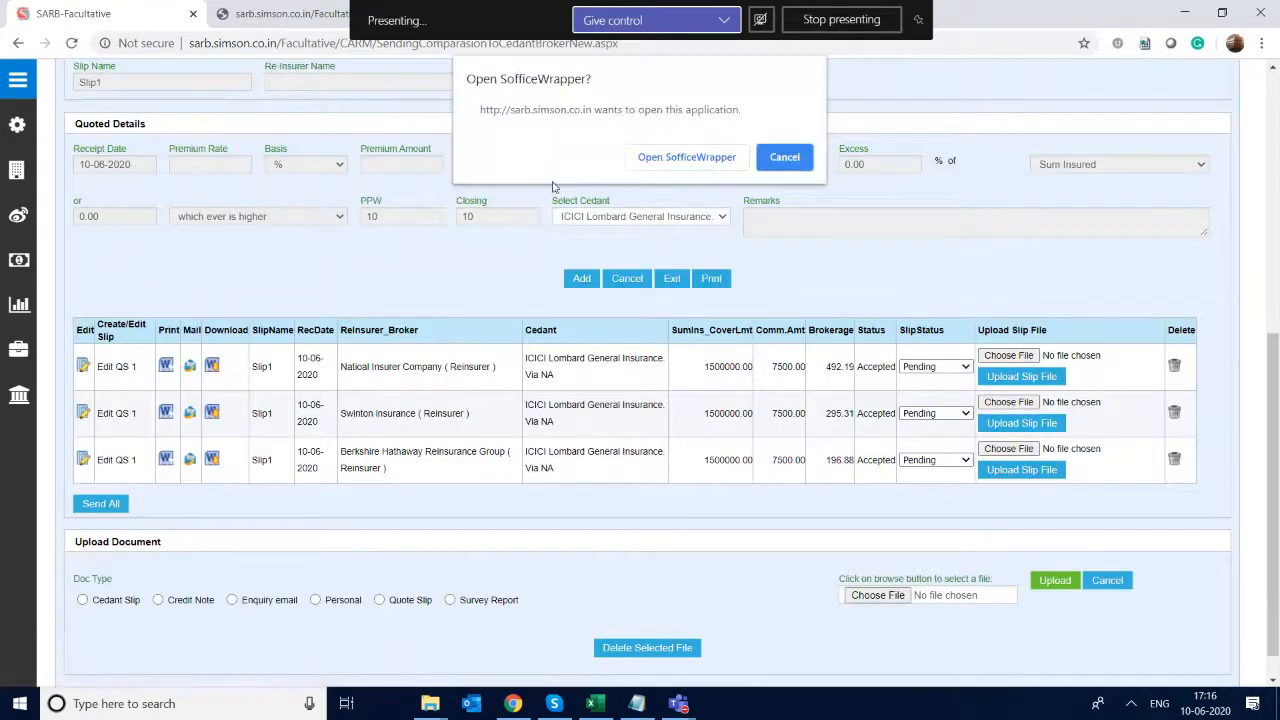
{"action": "left_click", "coordinate": [687, 157]}
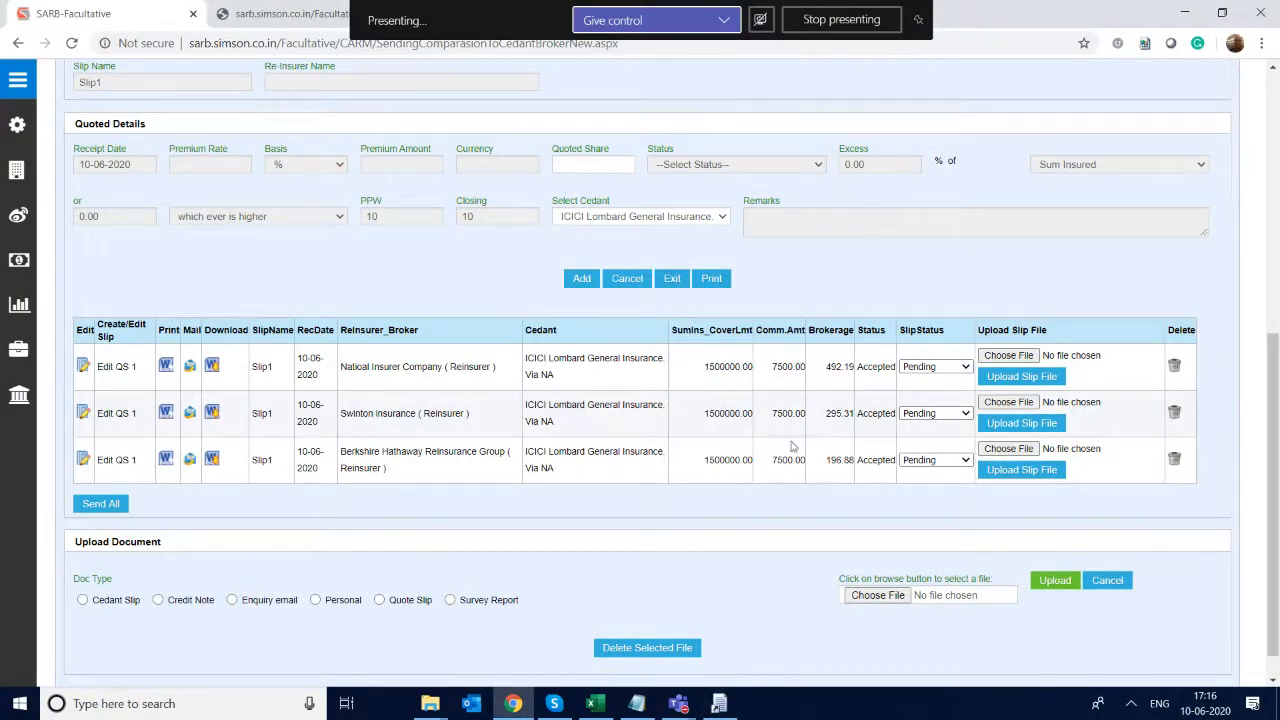
{"action": "left_click", "coordinate": [716, 704]}
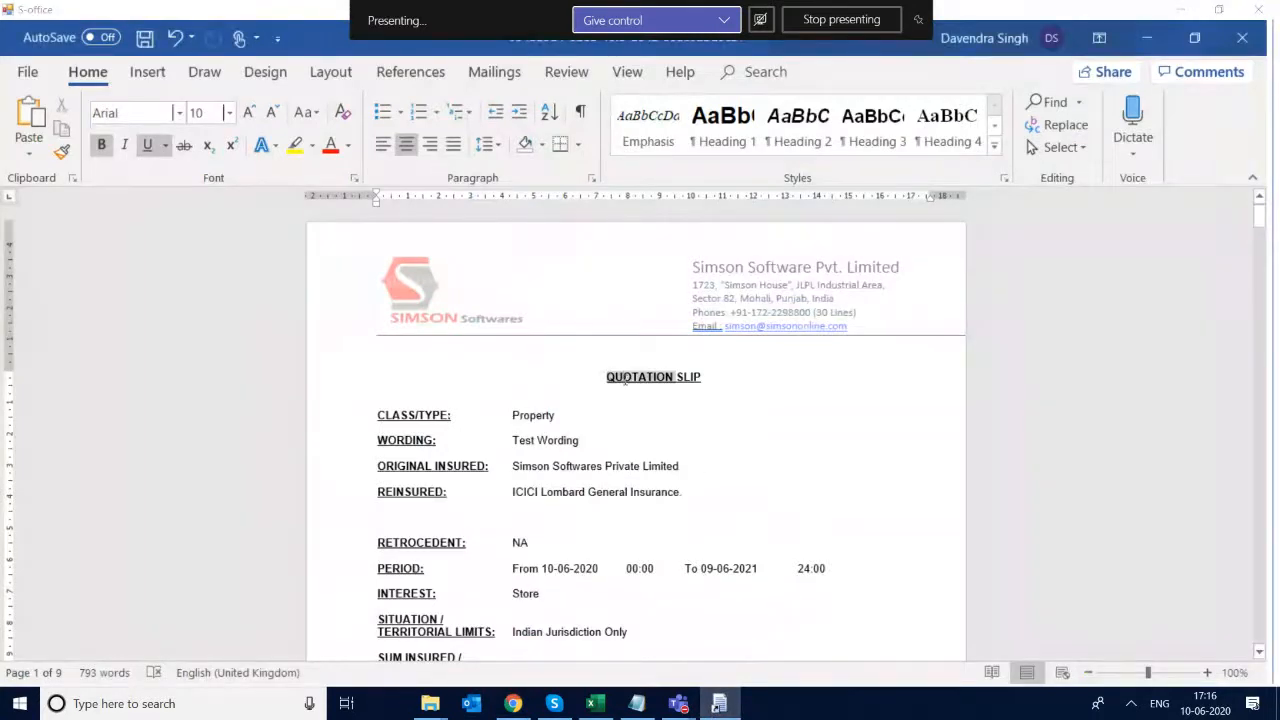
- Examine the quotation slip's heading, wording, written lines, subscription agreement and fiscal and regulatory sections, and close the document
{"action": "double_click", "coordinate": [625, 381]}
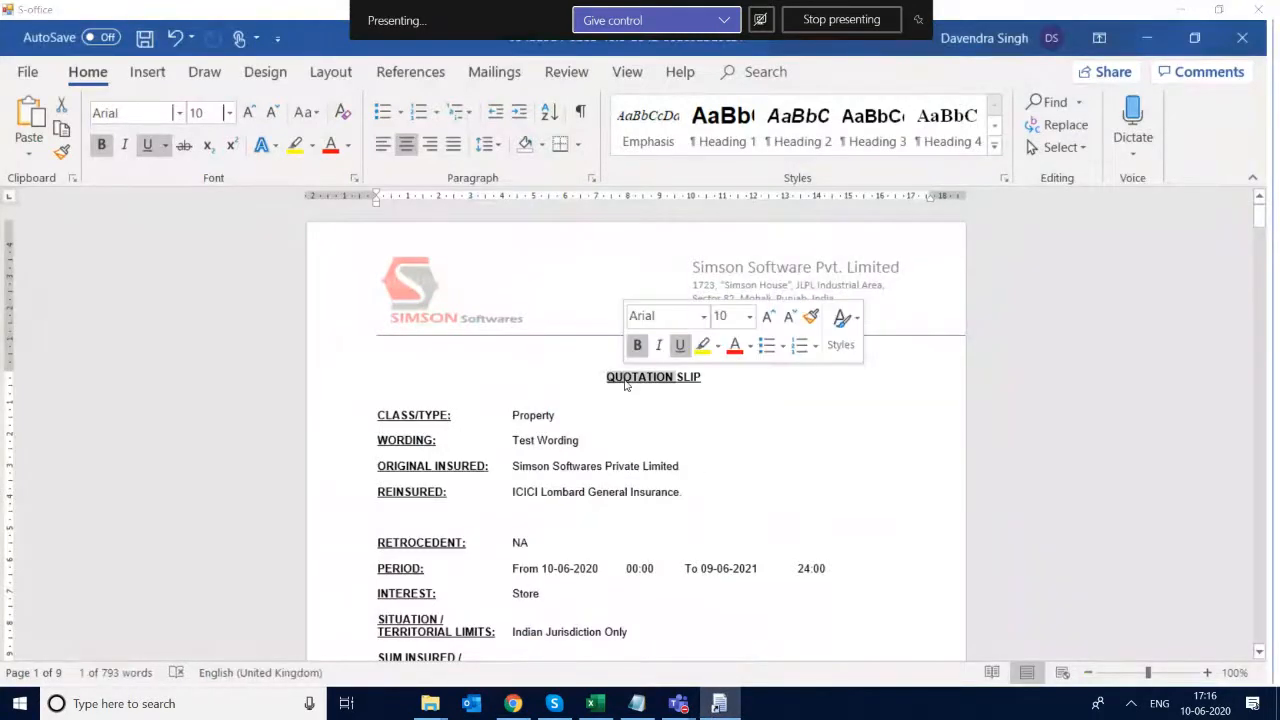
{"action": "left_click", "coordinate": [547, 447]}
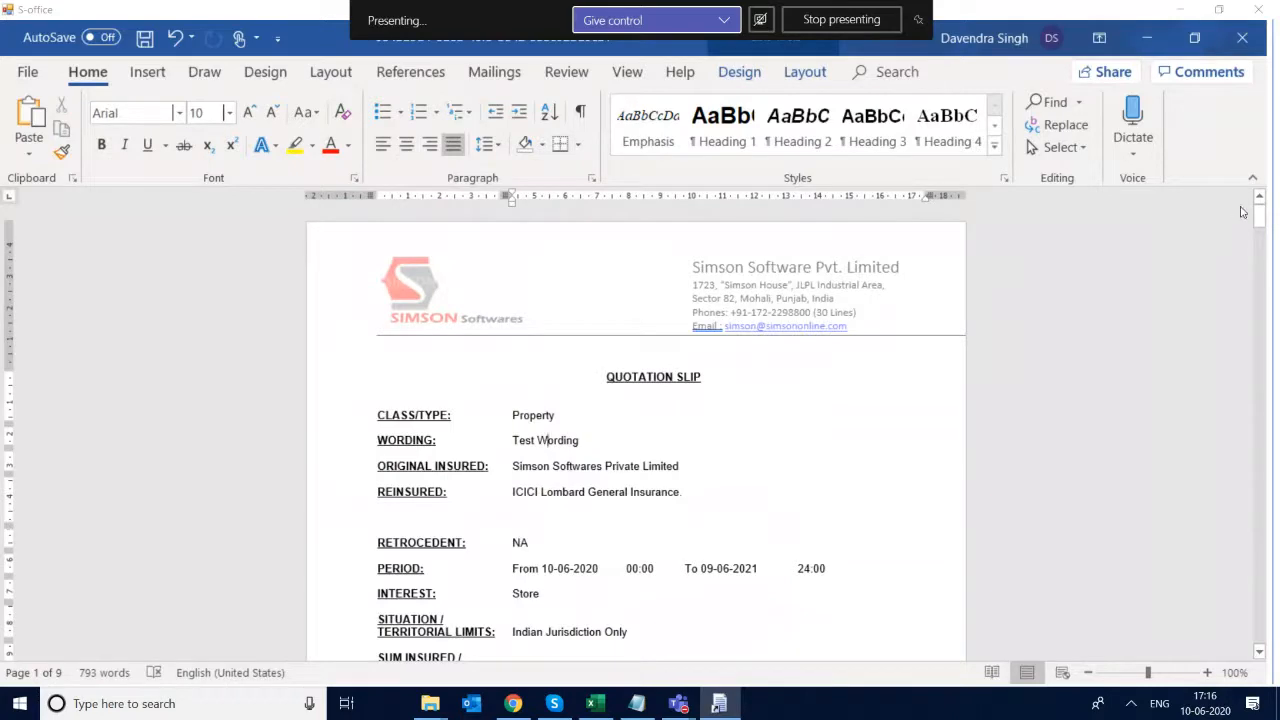
{"action": "left_click_drag", "start_coordinate": [1261, 213], "coordinate": [1277, 368]}
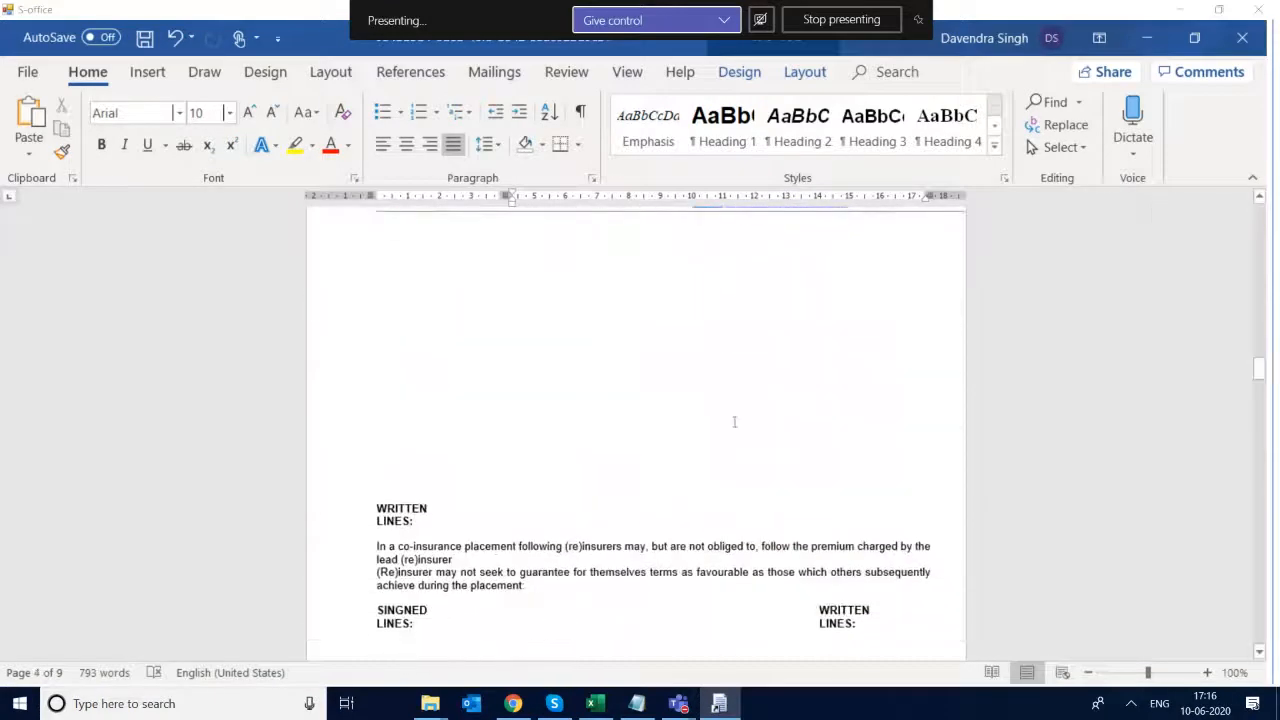
{"action": "left_click", "coordinate": [668, 468]}
{"action": "key", "text": "Down"}
{"action": "key", "text": "Down"}
{"action": "key", "text": "Down"}
{"action": "key", "text": "Down"}
{"action": "key", "text": "Down"}
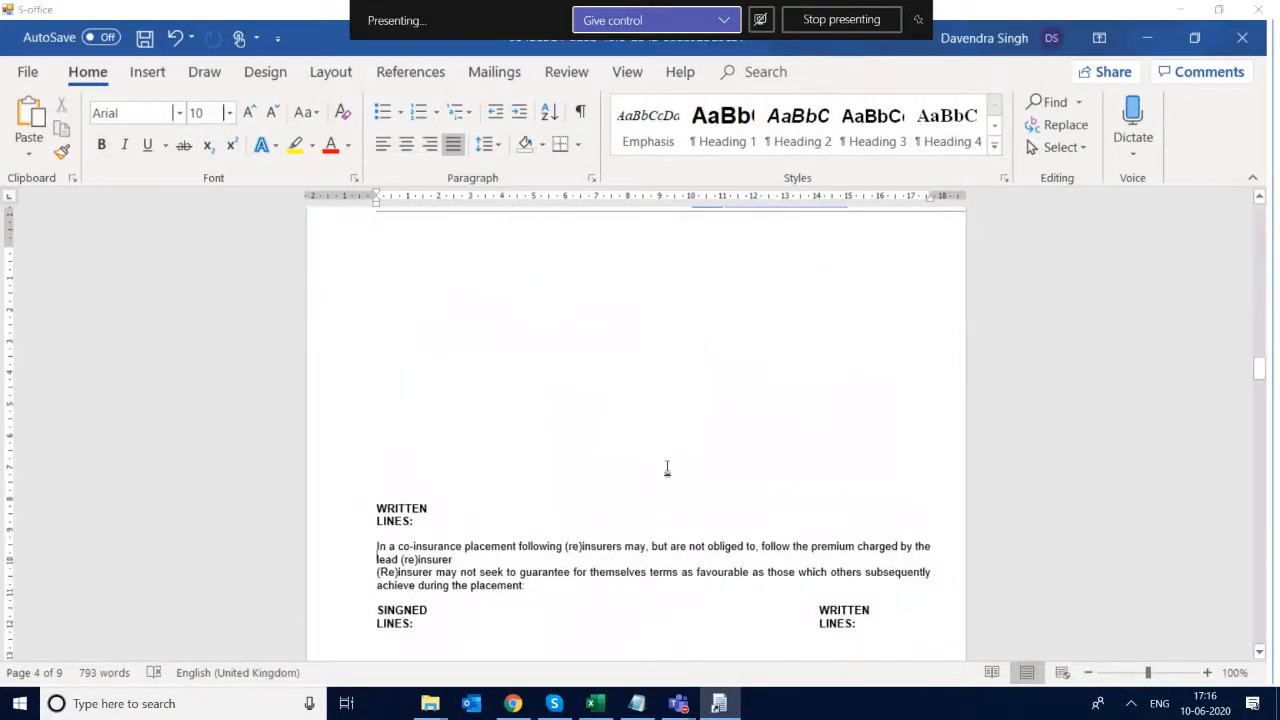
{"action": "key", "text": "Down"}
{"action": "key", "text": "Down"}
{"action": "key", "text": "Down"}
{"action": "key", "text": "Down"}
{"action": "key", "text": "Down"}
{"action": "key", "text": "Down"}
{"action": "key", "text": "Down"}
{"action": "key", "text": "Down"}
{"action": "key", "text": "Down"}
{"action": "key", "text": "Down"}
{"action": "key", "text": "Down"}
{"action": "key", "text": "Down"}
{"action": "key", "text": "Down"}
{"action": "key", "text": "Down"}
{"action": "key", "text": "Down"}
{"action": "key", "text": "Down"}
{"action": "key", "text": "Down"}
{"action": "key", "text": "Down"}
{"action": "key", "text": "Down"}
{"action": "key", "text": "Down"}
{"action": "key", "text": "Down"}
{"action": "key", "text": "Down"}
{"action": "key", "text": "Down"}
{"action": "key", "text": "Down"}
{"action": "key", "text": "Down"}
{"action": "key", "text": "Down"}
{"action": "key", "text": "Down"}
{"action": "key", "text": "Down"}
{"action": "key", "text": "Down"}
{"action": "key", "text": "Down"}
{"action": "key", "text": "Down"}
{"action": "key", "text": "Down"}
{"action": "key", "text": "Down"}
{"action": "key", "text": "Down"}
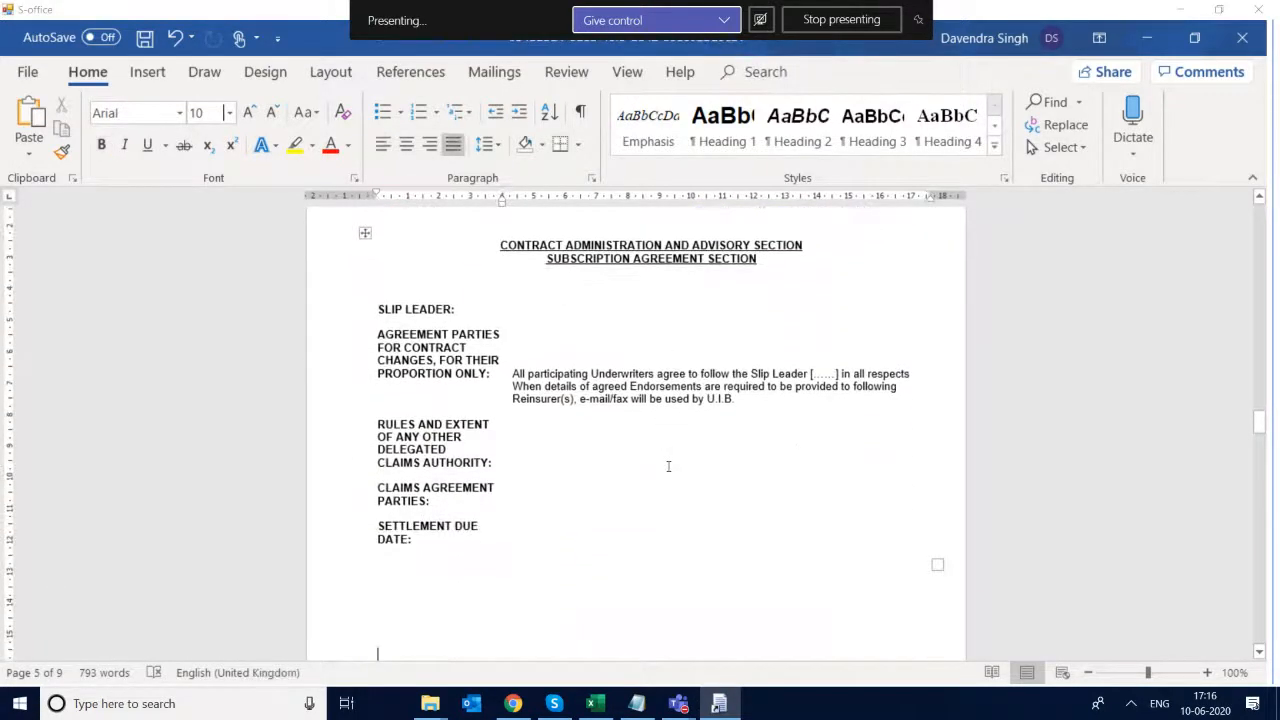
{"action": "key", "text": "Up"}
{"action": "key", "text": "Up"}
{"action": "key", "text": "Up"}
{"action": "key", "text": "Up"}
{"action": "key", "text": "Up"}
{"action": "key", "text": "Up"}
{"action": "key", "text": "Up"}
{"action": "key", "text": "Up"}
{"action": "key", "text": "Up"}
{"action": "key", "text": "Up"}
{"action": "key", "text": "Up"}
{"action": "key", "text": "Up"}
{"action": "key", "text": "Up"}
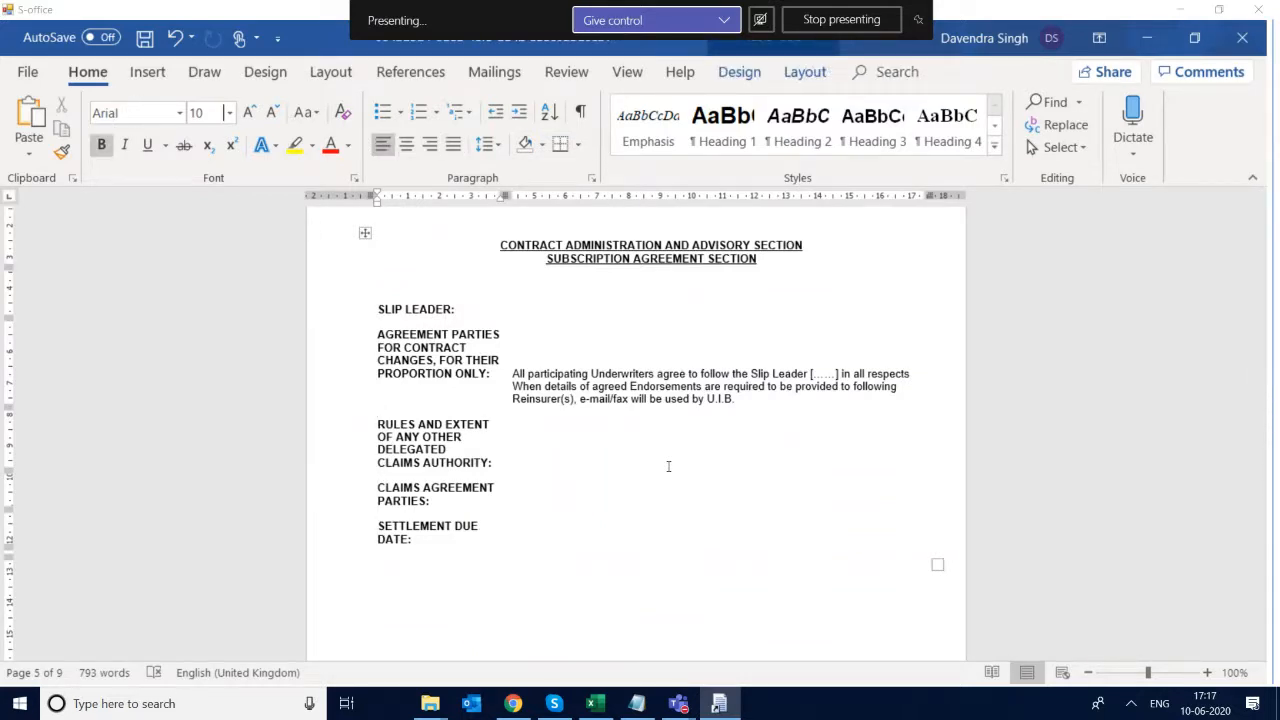
{"action": "key", "text": "Up"}
{"action": "key", "text": "Up"}
{"action": "key", "text": "Up"}
{"action": "key", "text": "Up"}
{"action": "key", "text": "Up"}
{"action": "key", "text": "Up"}
{"action": "key", "text": "Up"}
{"action": "key", "text": "Down"}
{"action": "key", "text": "Down"}
{"action": "key", "text": "Down"}
{"action": "key", "text": "Down"}
{"action": "key", "text": "Down"}
{"action": "key", "text": "Down"}
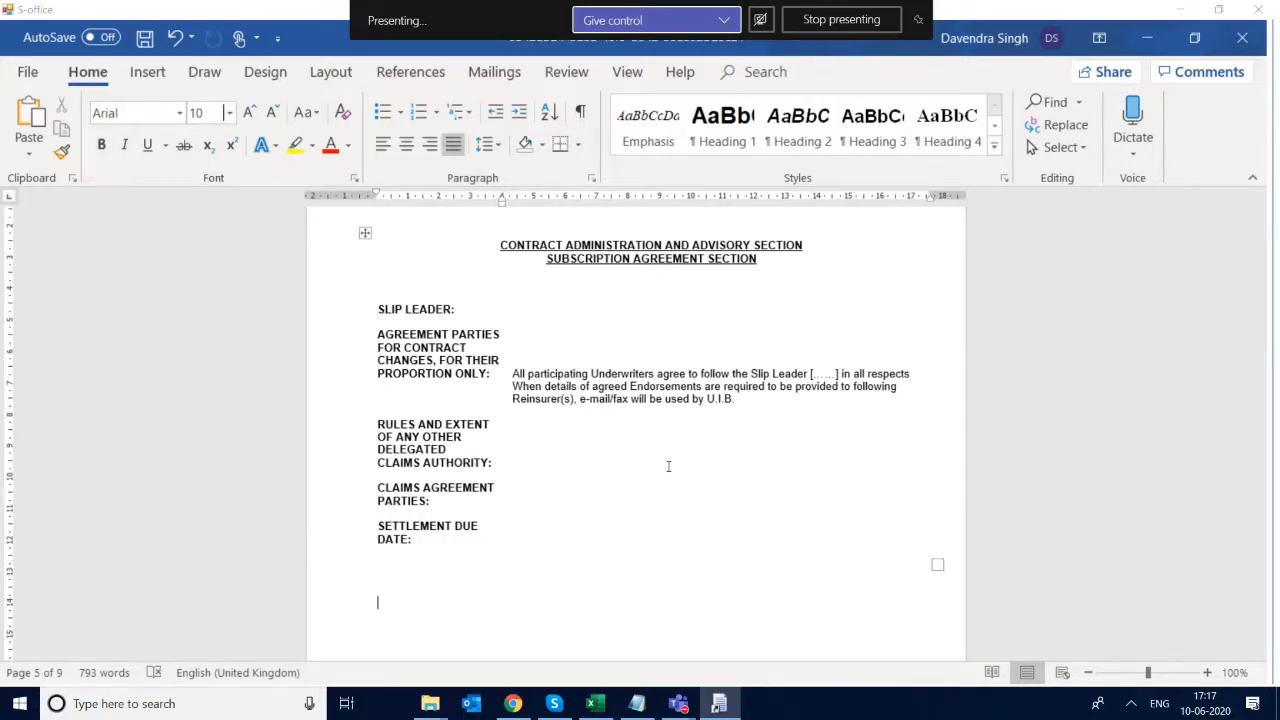
{"action": "key", "text": "Down"}
{"action": "key", "text": "Down"}
{"action": "key", "text": "Down"}
{"action": "key", "text": "Down"}
{"action": "key", "text": "Down"}
{"action": "key", "text": "Down"}
{"action": "key", "text": "Down"}
{"action": "key", "text": "Down"}
{"action": "key", "text": "Down"}
{"action": "key", "text": "Down"}
{"action": "key", "text": "Down"}
{"action": "key", "text": "Down"}
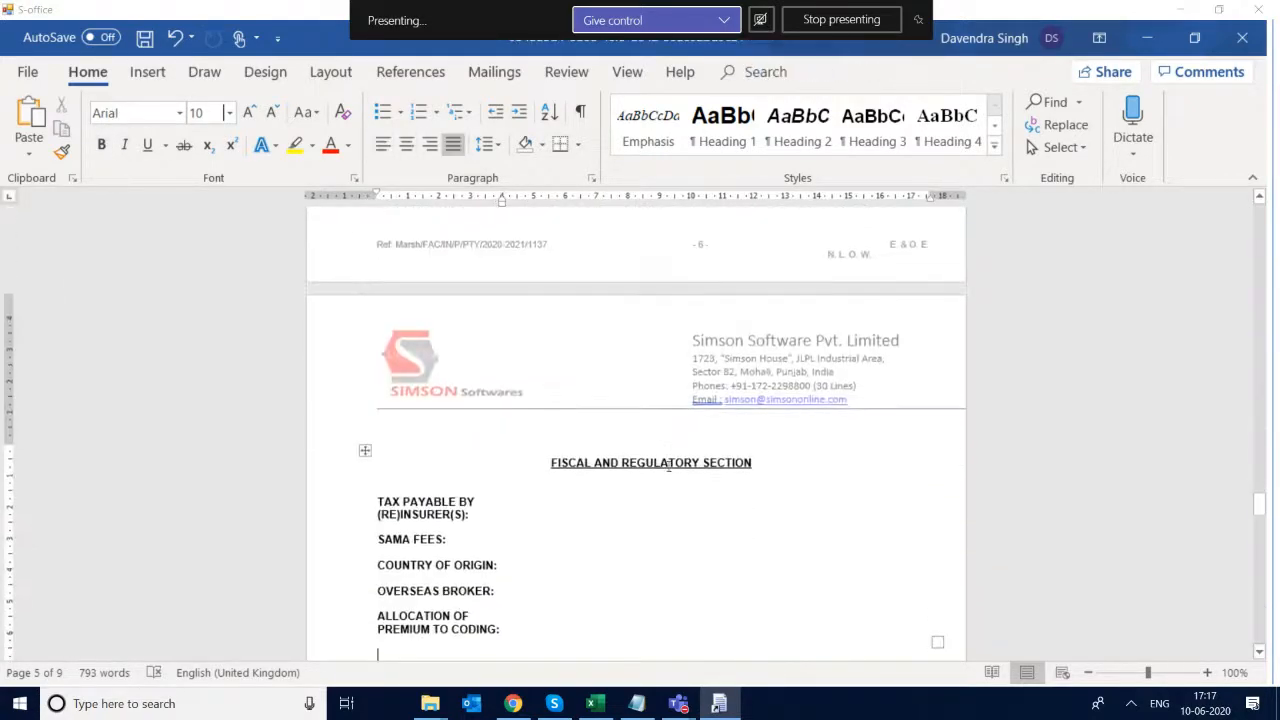
{"action": "key", "text": "Down"}
{"action": "key", "text": "Down"}
{"action": "key", "text": "Down"}
{"action": "key", "text": "Down"}
{"action": "key", "text": "Down"}
{"action": "key", "text": "Down"}
{"action": "key", "text": "Down"}
{"action": "key", "text": "Down"}
{"action": "key", "text": "Down"}
{"action": "key", "text": "Down"}
{"action": "key", "text": "Down"}
{"action": "key", "text": "Down"}
{"action": "key", "text": "Down"}
{"action": "key", "text": "Down"}
{"action": "key", "text": "Down"}
{"action": "key", "text": "Down"}
{"action": "key", "text": "Down"}
{"action": "key", "text": "Down"}
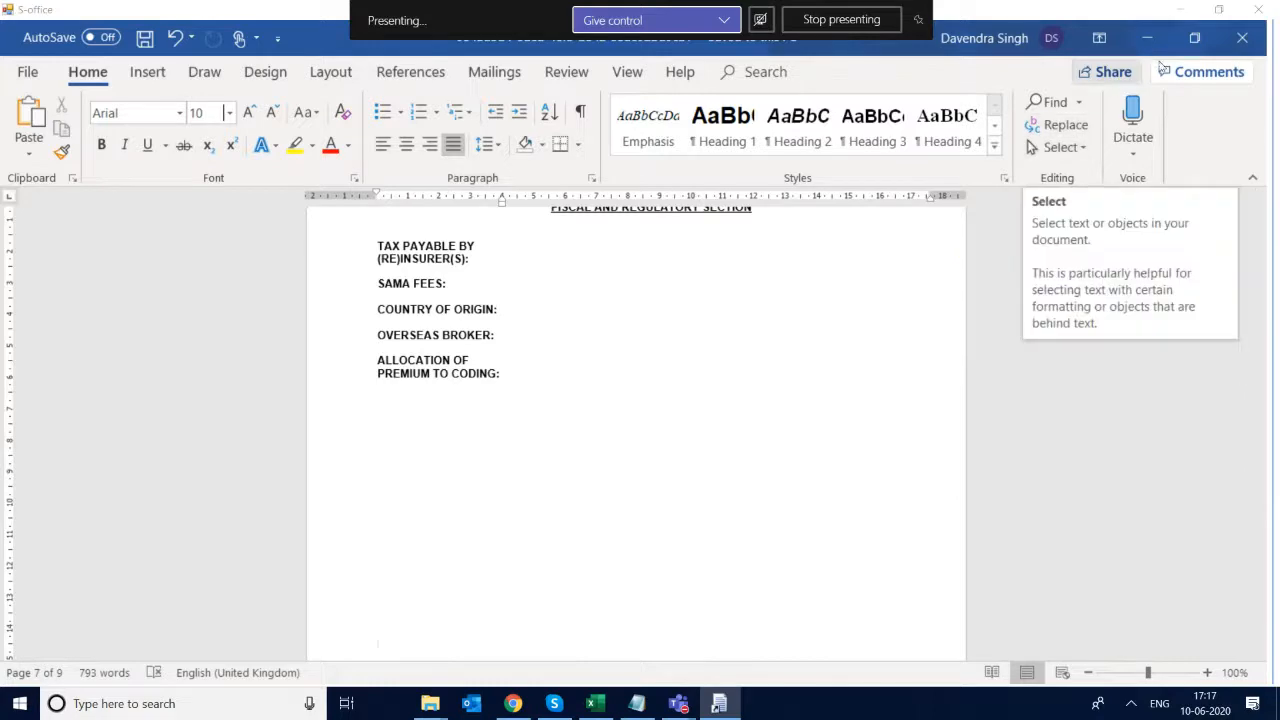
{"action": "left_click", "coordinate": [1262, 14]}
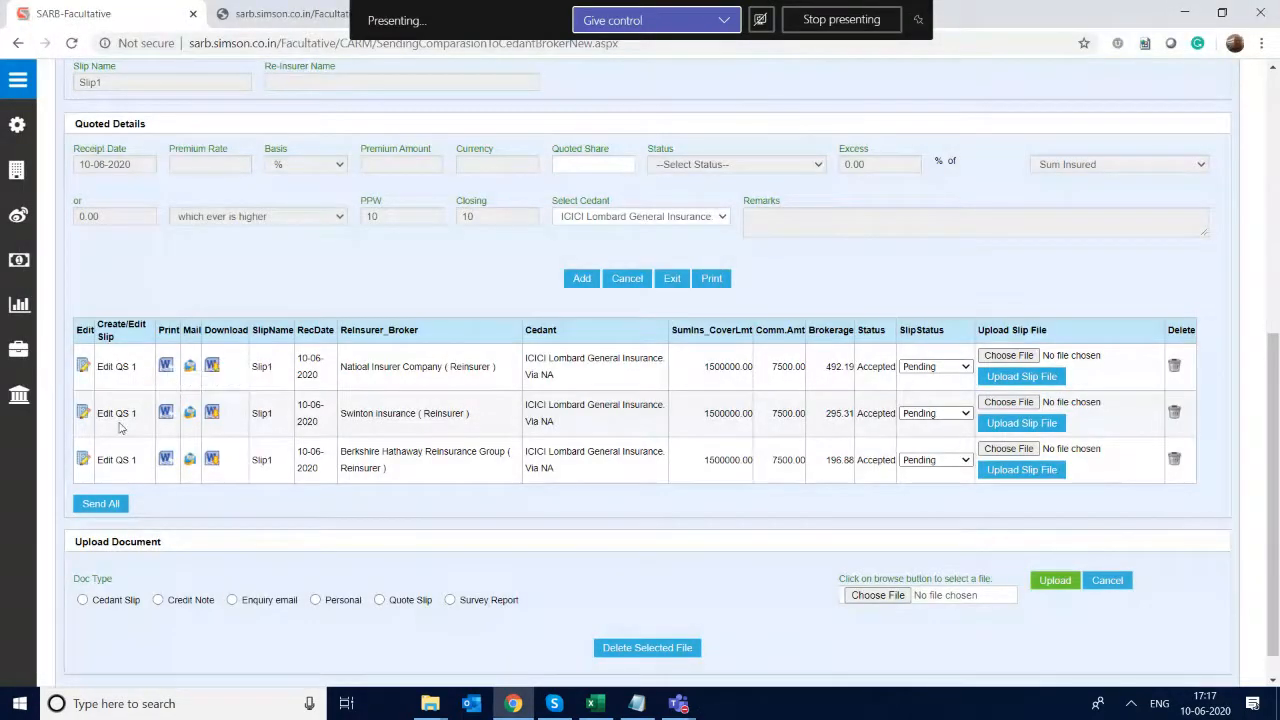
- Open the Send All email page for the quotation slips, check its compose form, and return to the Mail Quotation page
{"action": "left_click", "coordinate": [103, 506]}
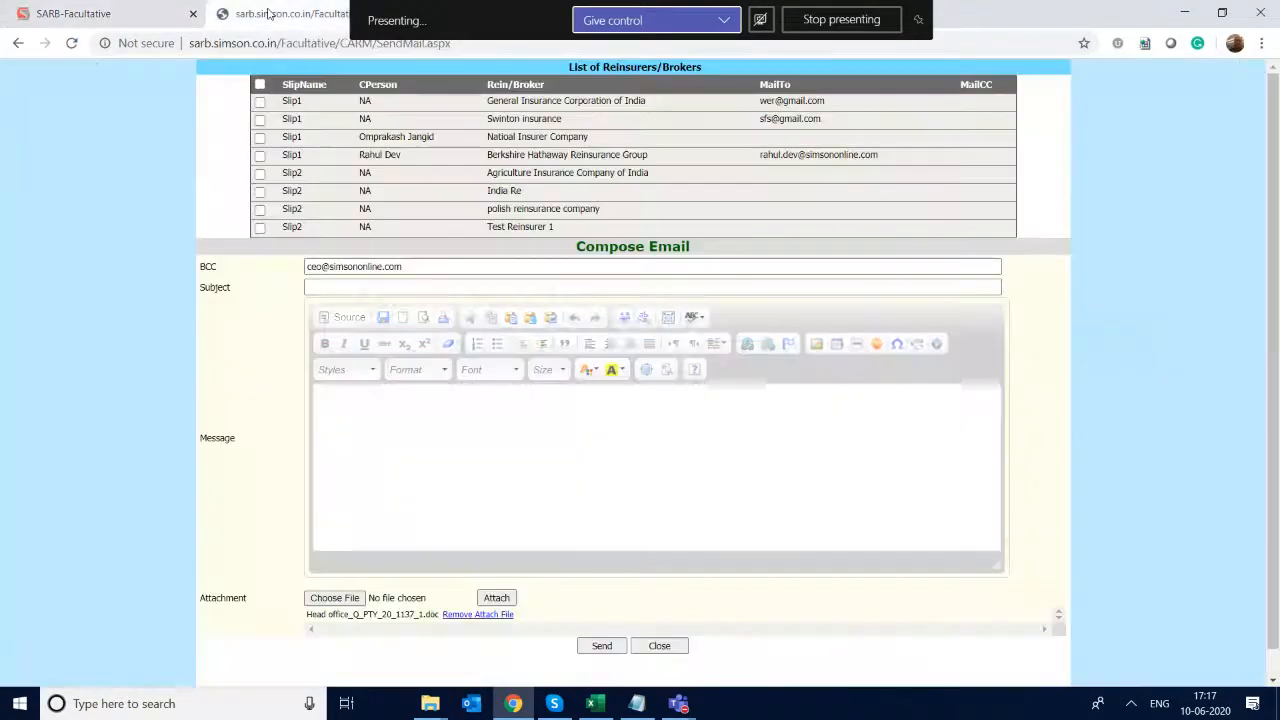
{"action": "left_click", "coordinate": [268, 13]}
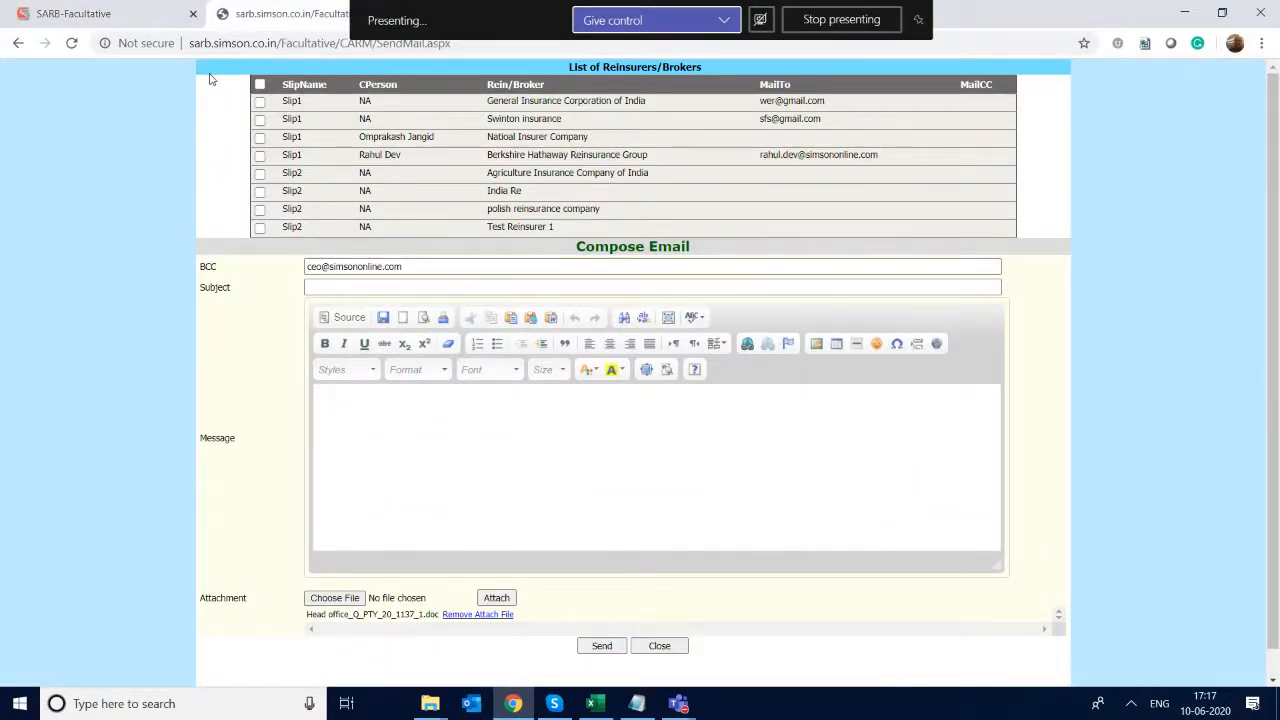
{"action": "left_click", "coordinate": [68, 14]}
- Add the quotation slip for Agriculture Insurance Company of India's Slip2 reply, with ICICI Lombard General Insurance as cedant and a quoted share of 10.00
{"action": "left_click", "coordinate": [1276, 124]}
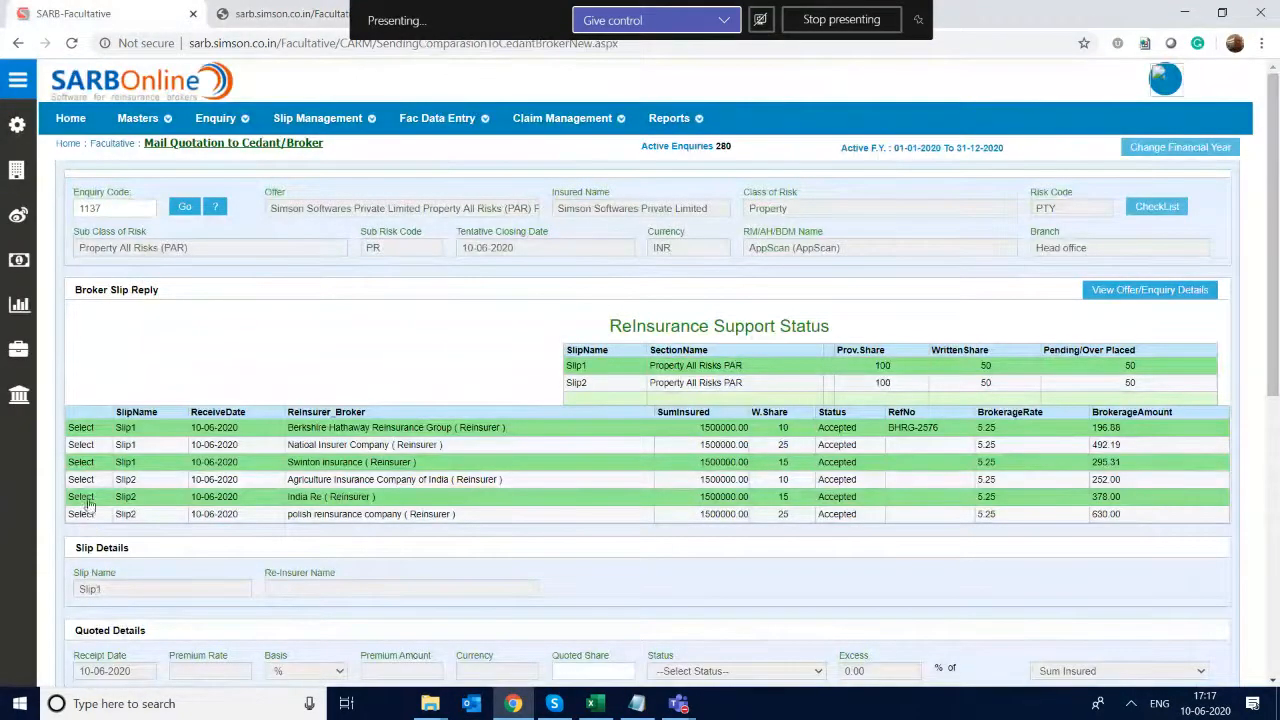
{"action": "left_click", "coordinate": [82, 480]}
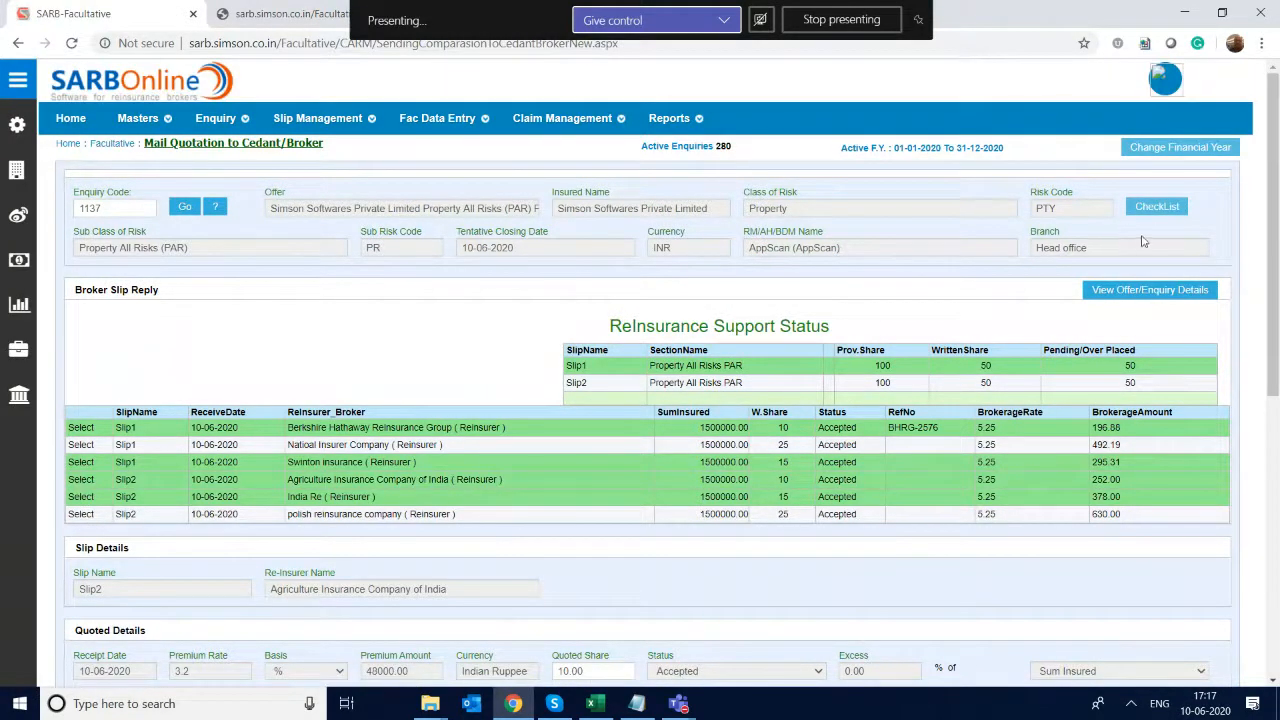
{"action": "scroll", "coordinate": [1274, 234], "scroll_direction": "down", "scroll_amount": 3}
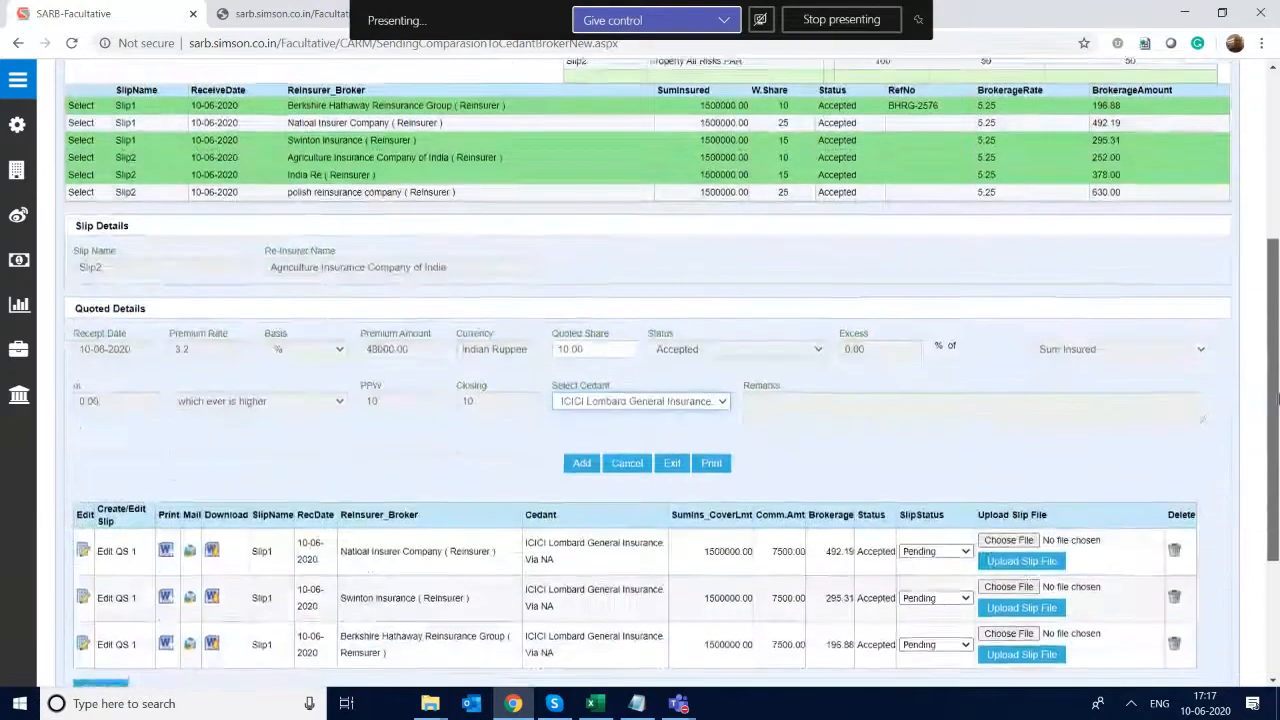
{"action": "left_click", "coordinate": [580, 464]}
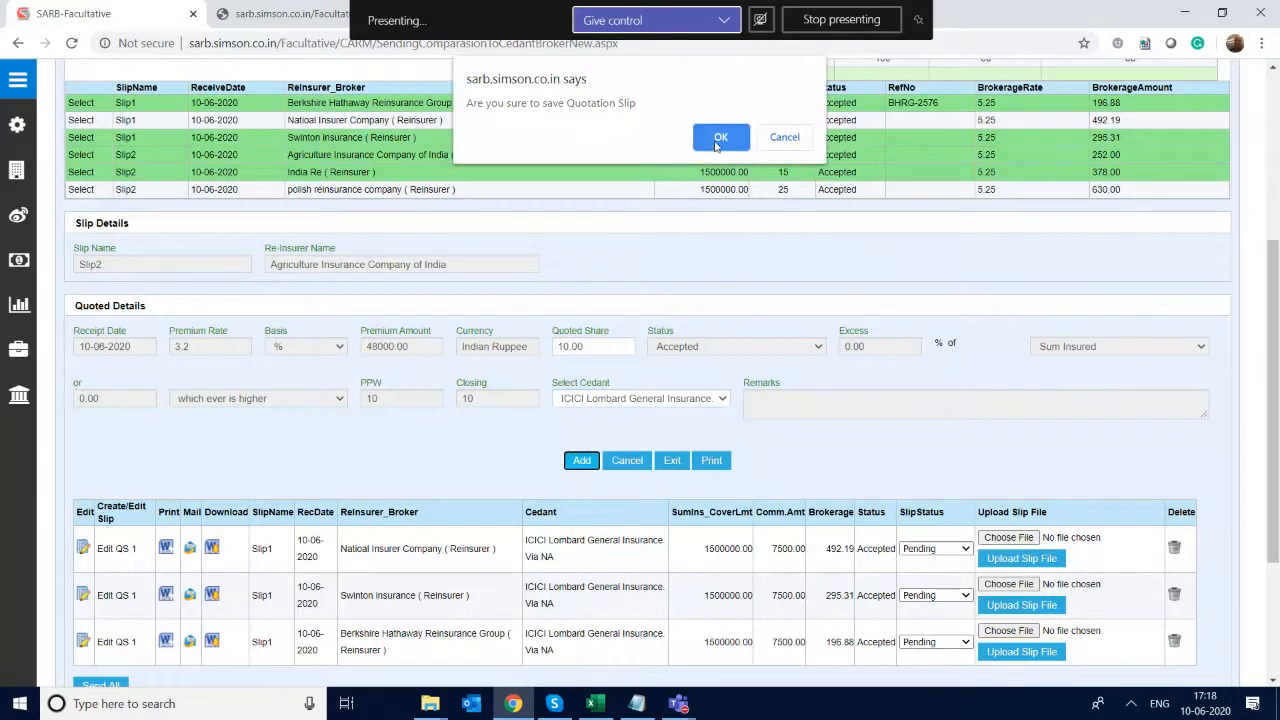
{"action": "left_click", "coordinate": [716, 140]}
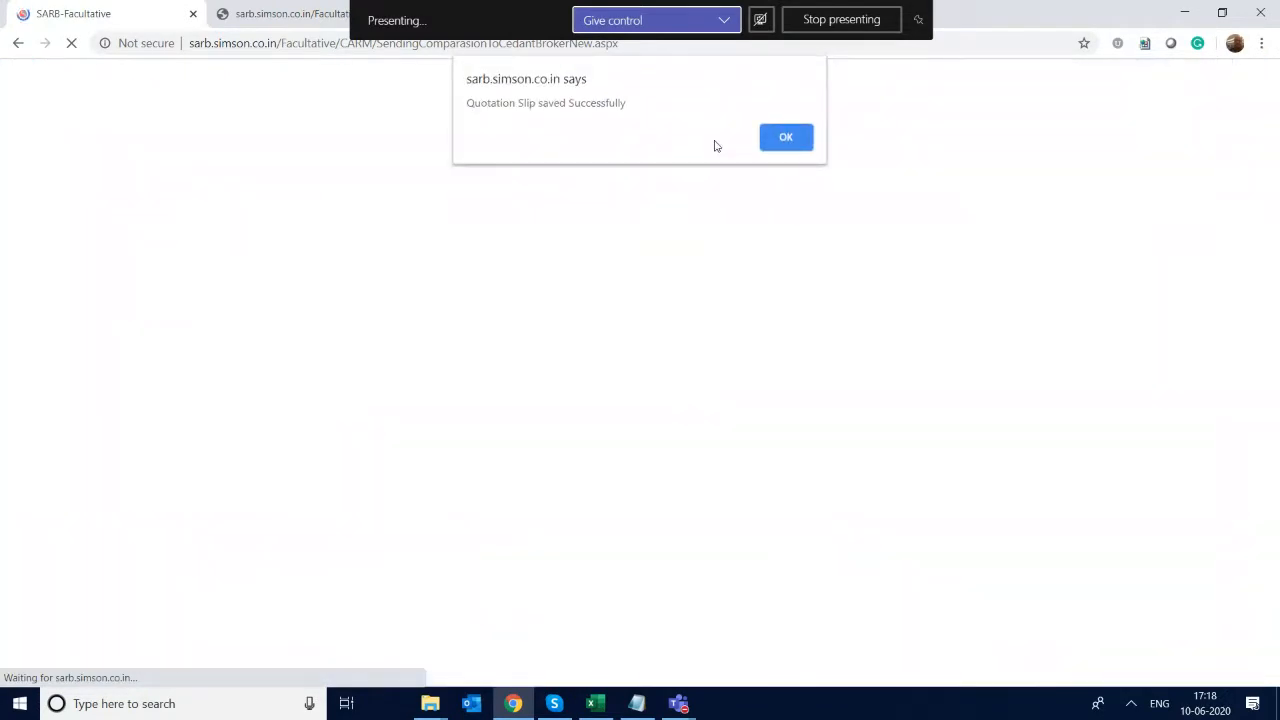
{"action": "key", "text": "Return"}
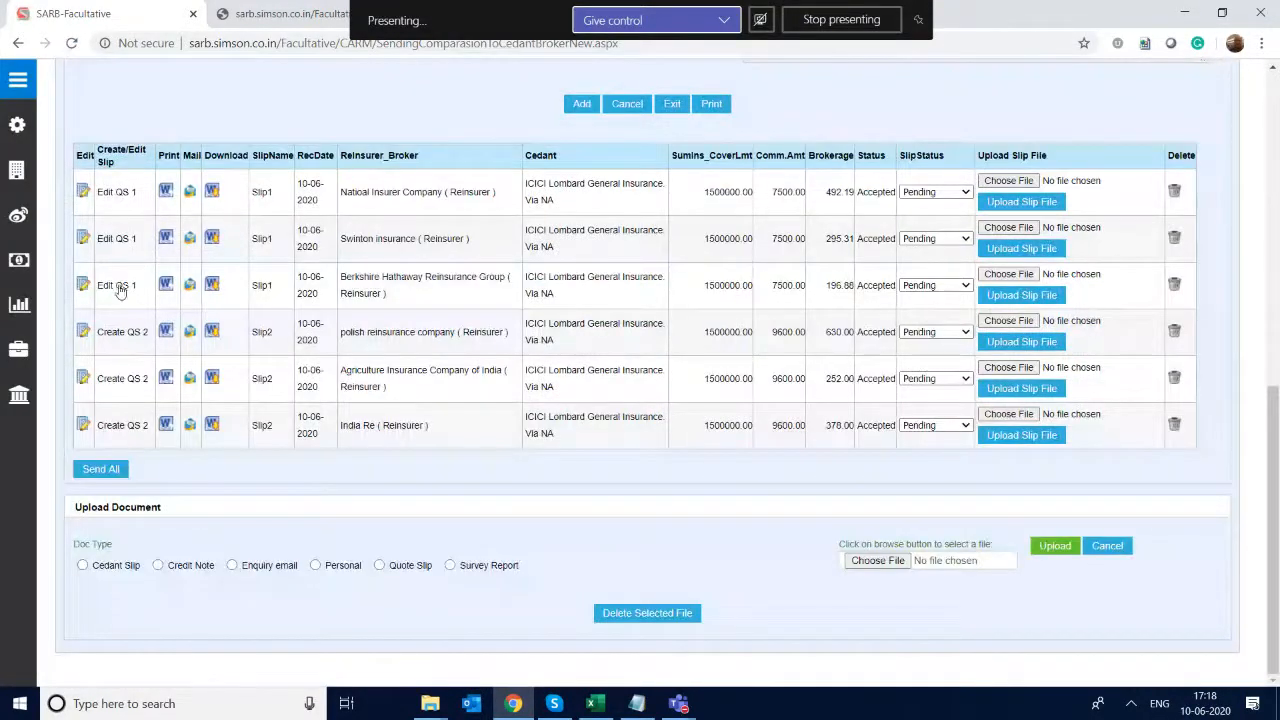
- Open the QS 1 document from the Swinton insurance row in S-Office, check the quotation slip, and close it
{"action": "left_click", "coordinate": [126, 241]}
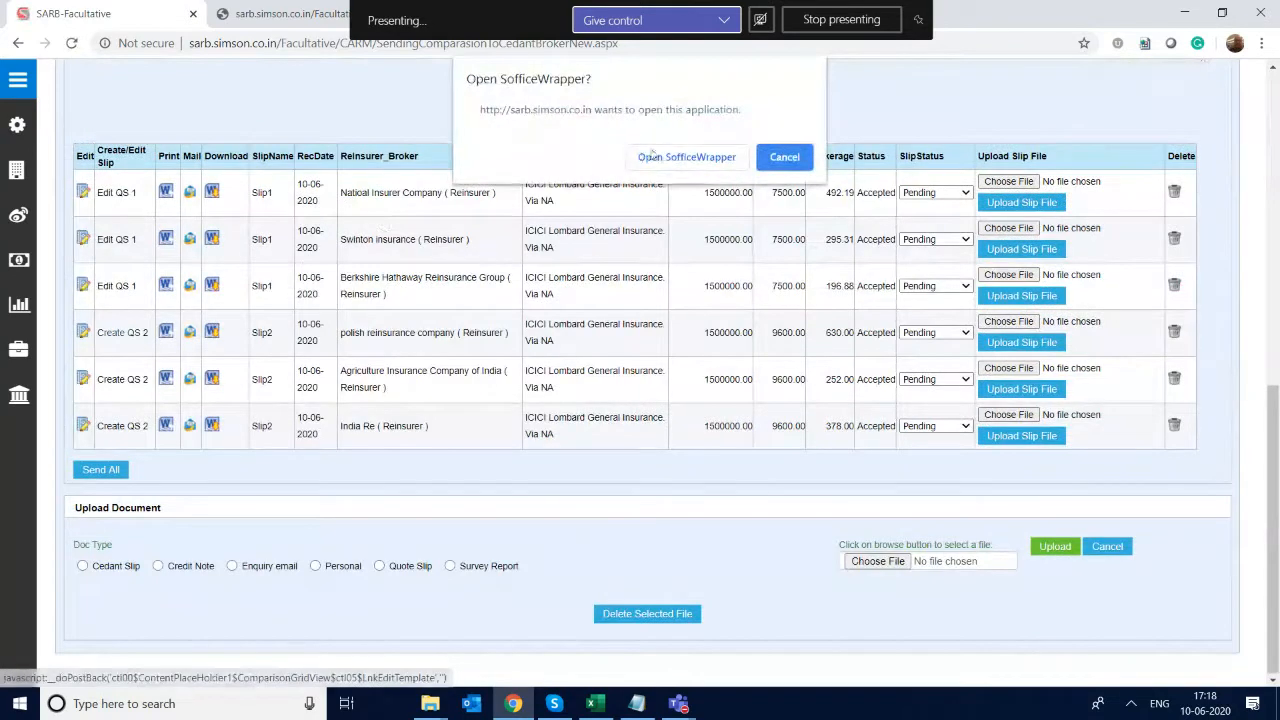
{"action": "left_click", "coordinate": [675, 158]}
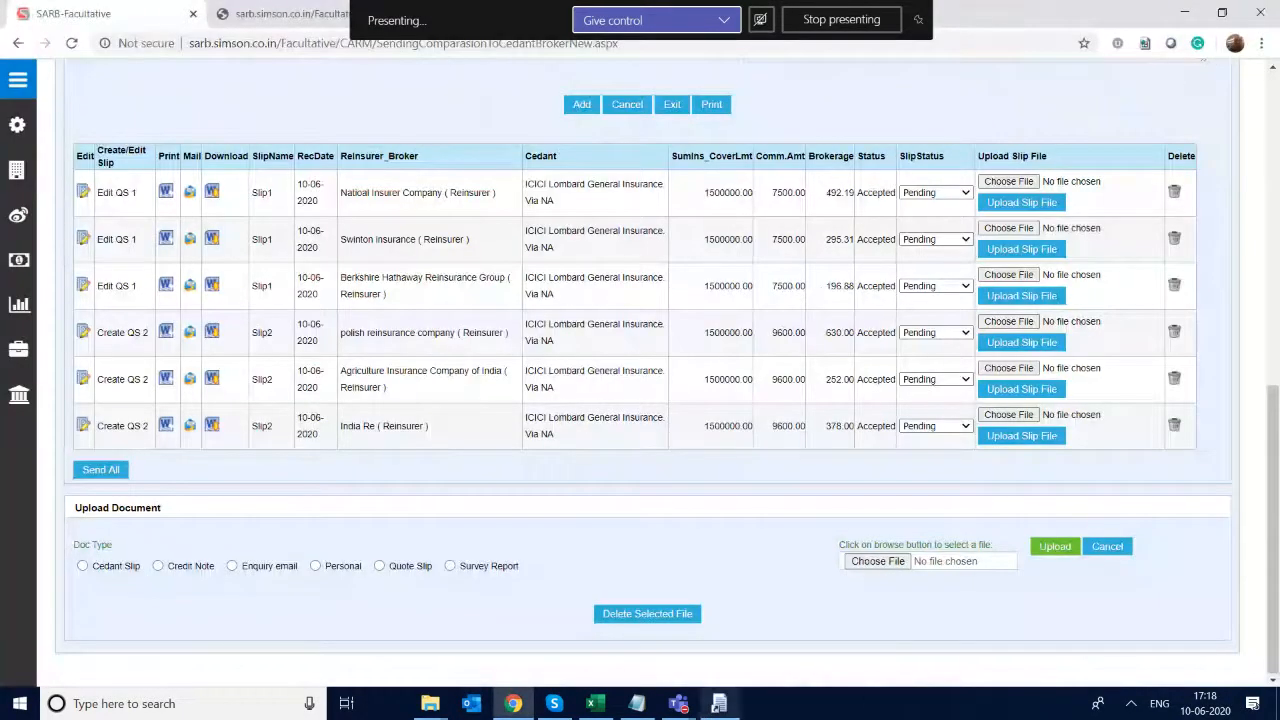
{"action": "left_click", "coordinate": [712, 705]}
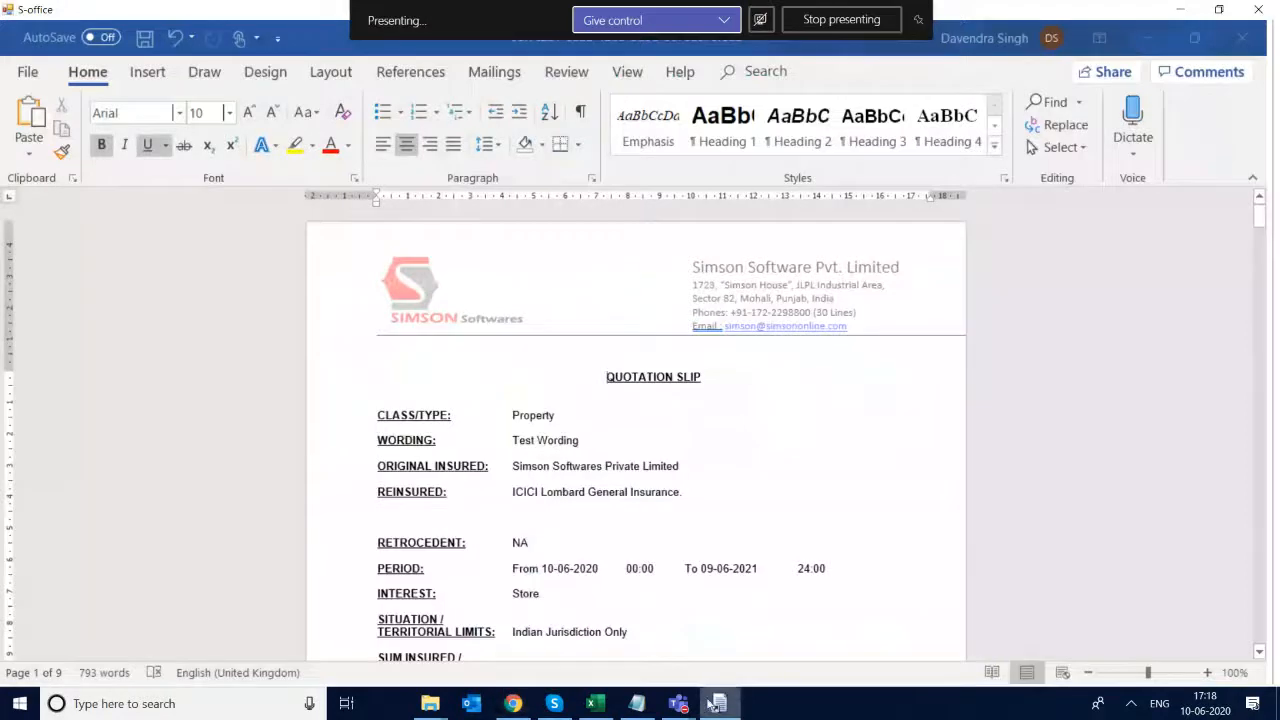
{"action": "left_click", "coordinate": [1274, 8]}
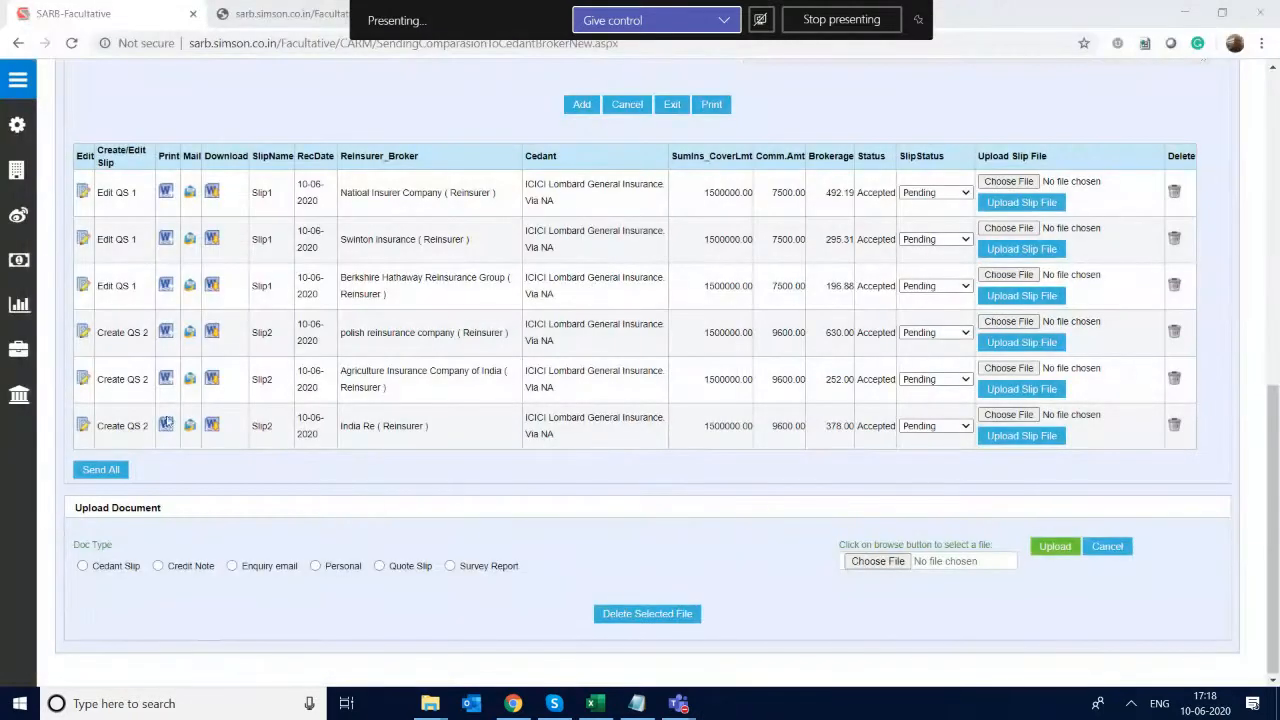
- Create the QS 2 document from the Agriculture Insurance Company of India row and open it in S-Office to check its wording
{"action": "left_click", "coordinate": [115, 386]}
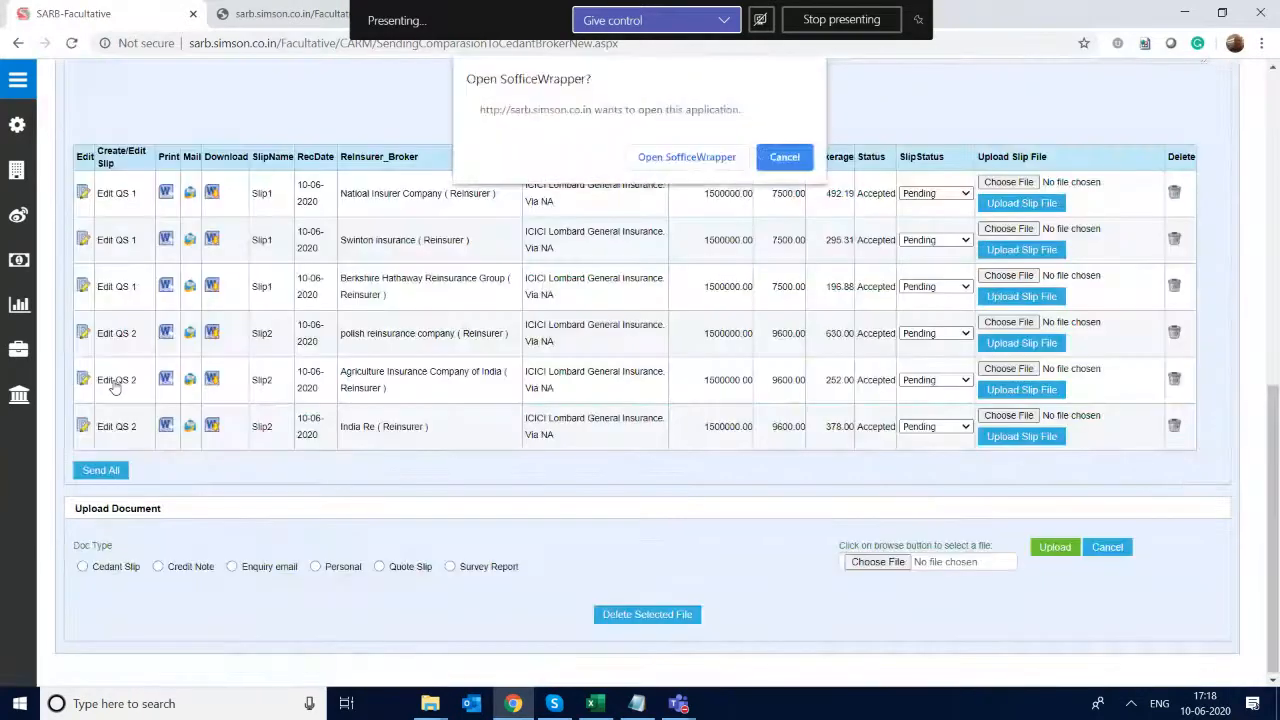
{"action": "left_click", "coordinate": [667, 157]}
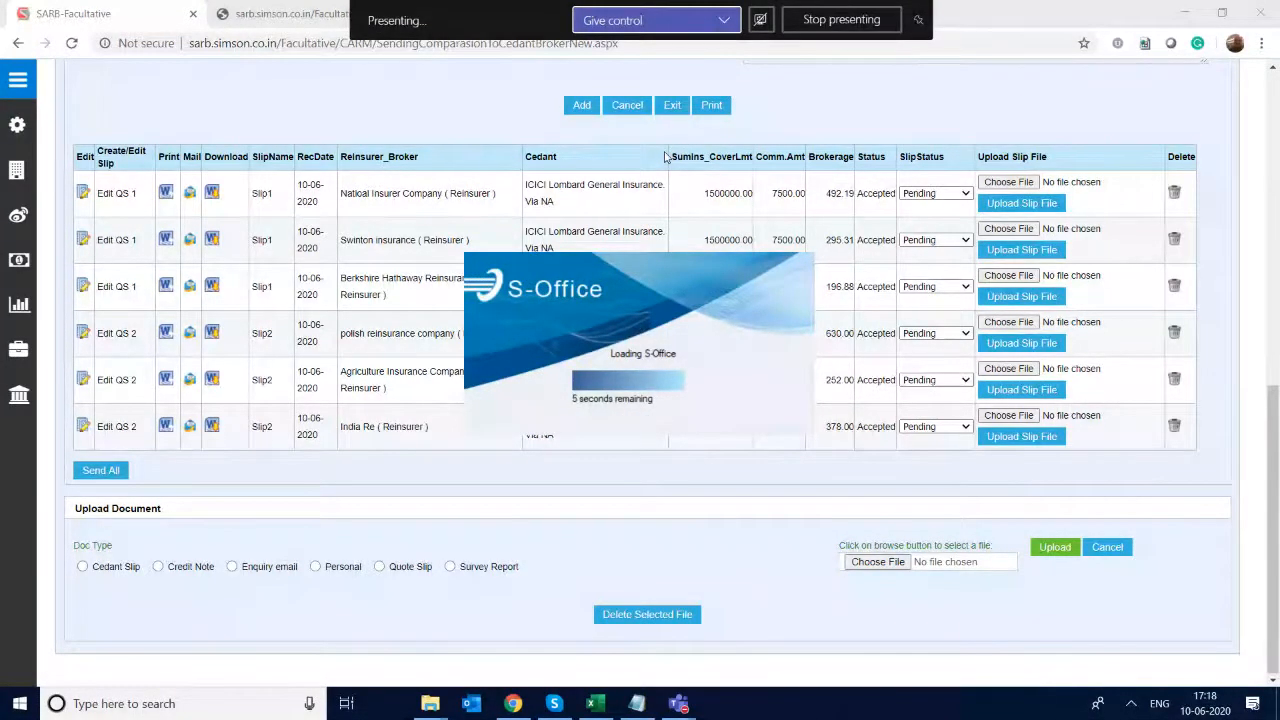
{"action": "key", "text": "alt+Tab"}
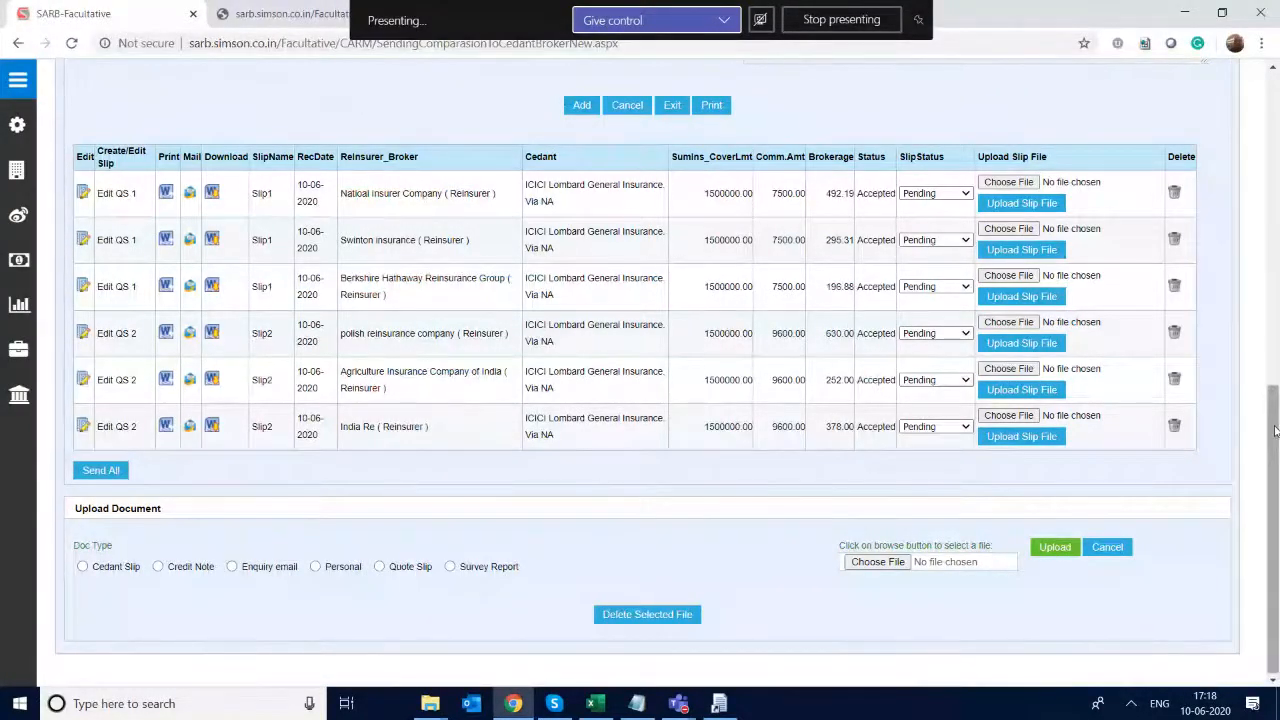
{"action": "left_click", "coordinate": [713, 706]}
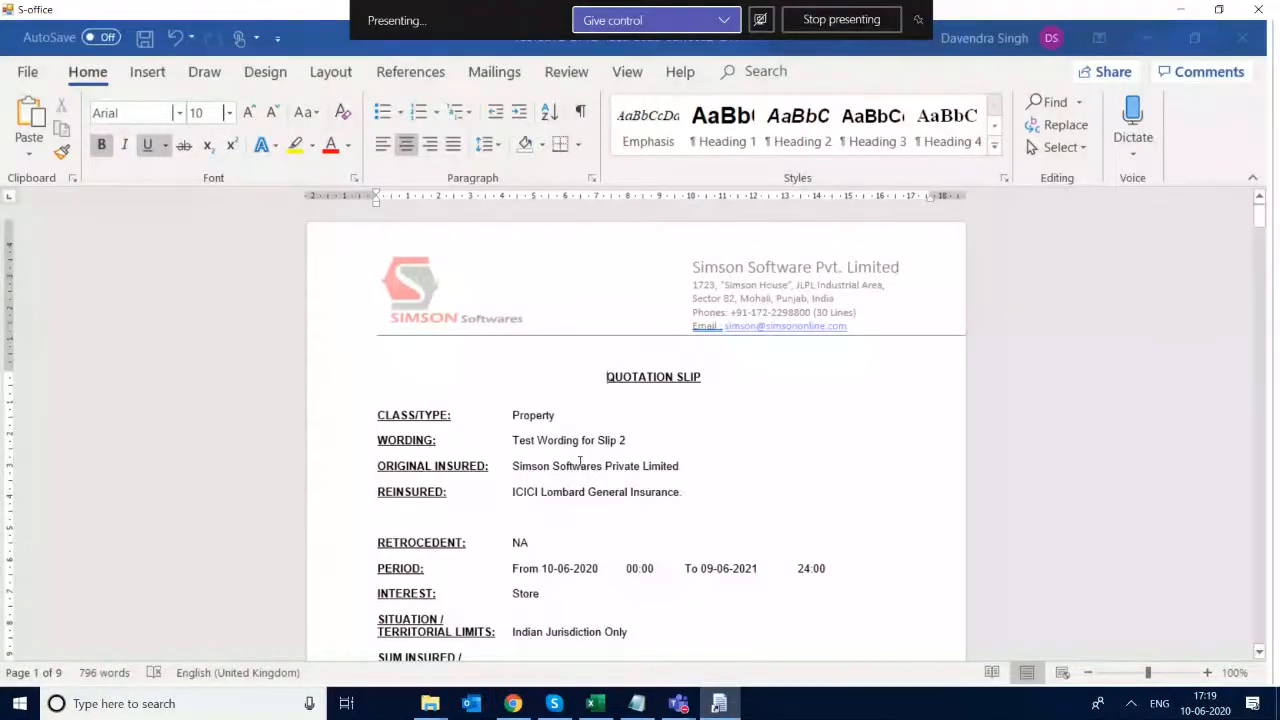
{"action": "left_click", "coordinate": [622, 440]}
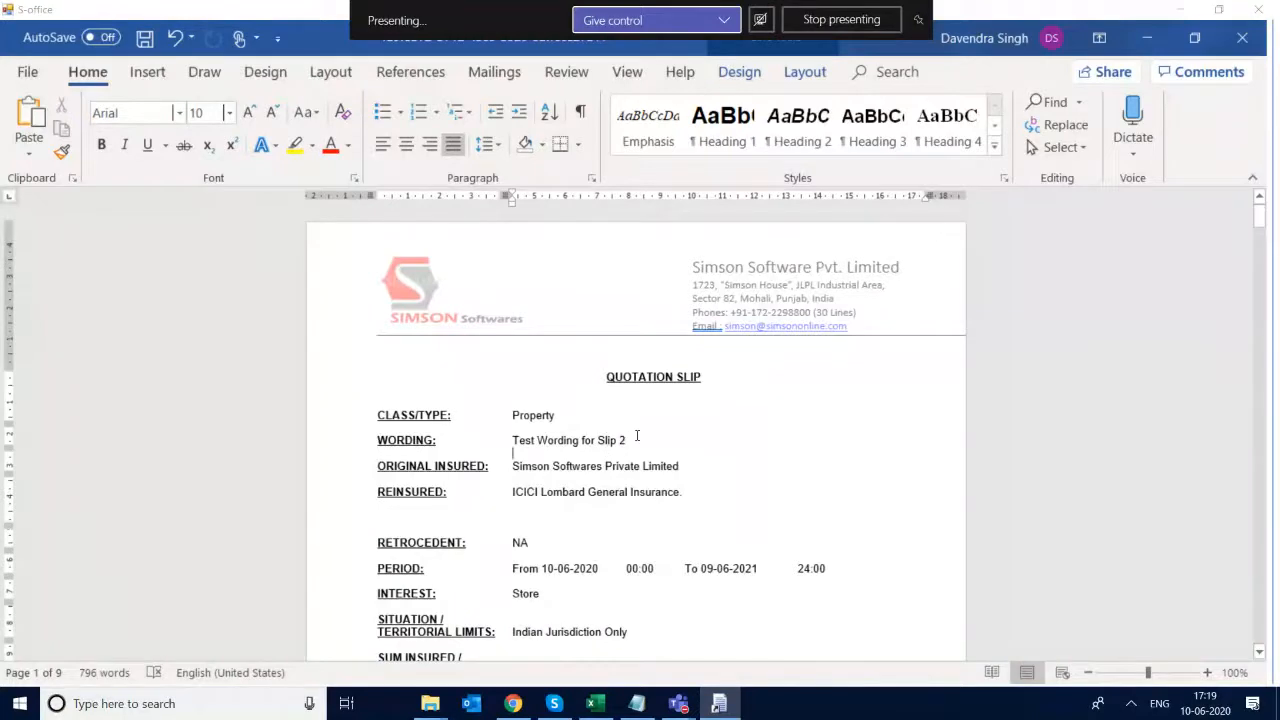
- Highlight the Slip 2 wording in the quotation slip, save the document, and close it
{"action": "left_click_drag", "start_coordinate": [637, 436], "coordinate": [557, 446]}
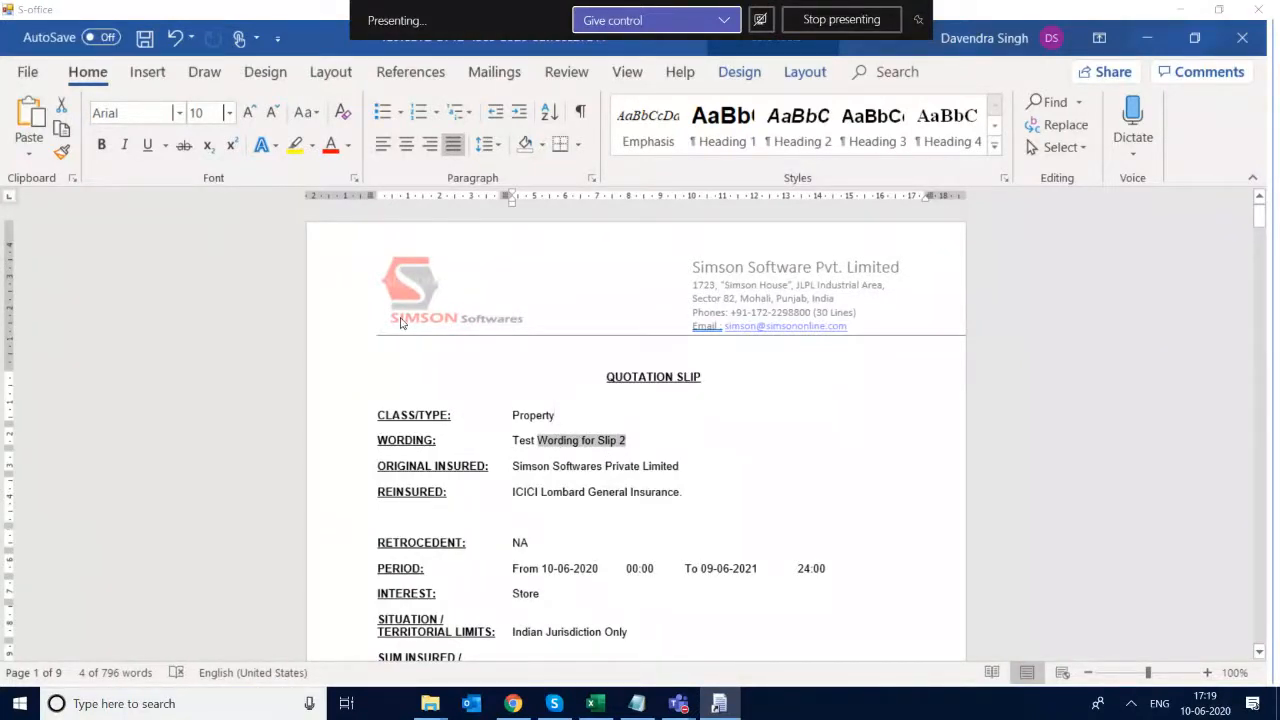
{"action": "left_click", "coordinate": [145, 38]}
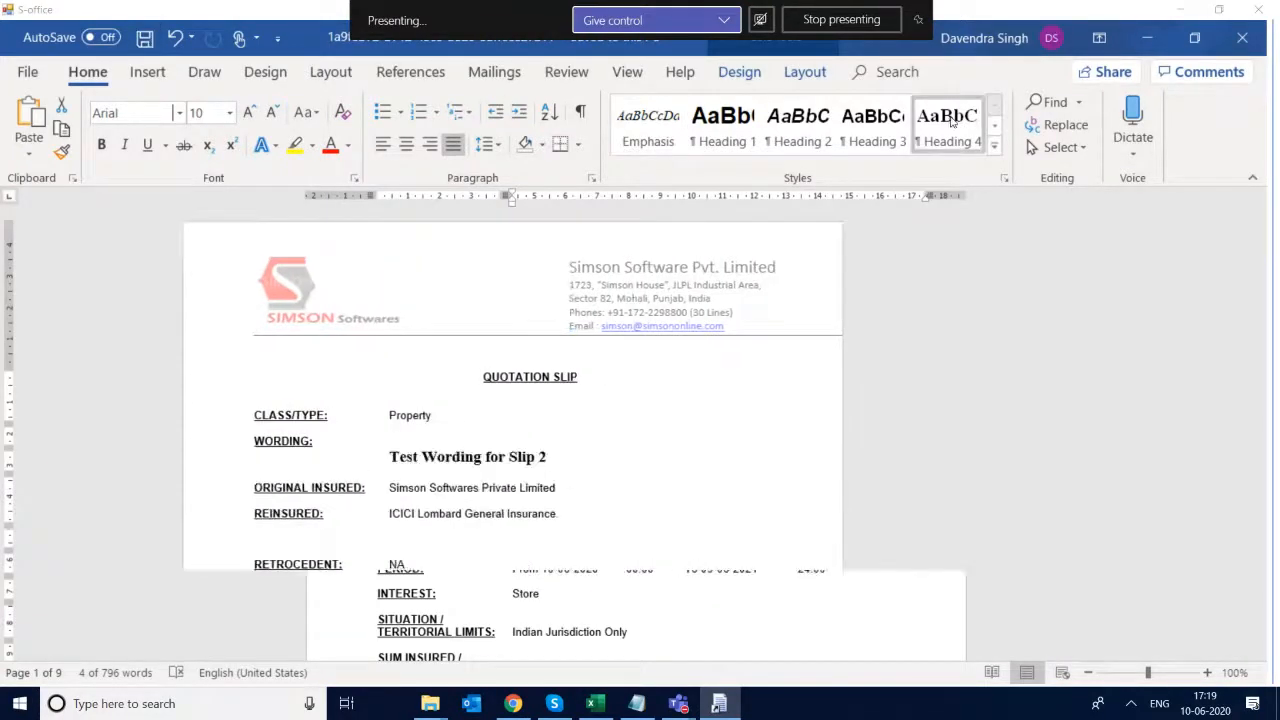
{"action": "left_click", "coordinate": [1268, 10]}
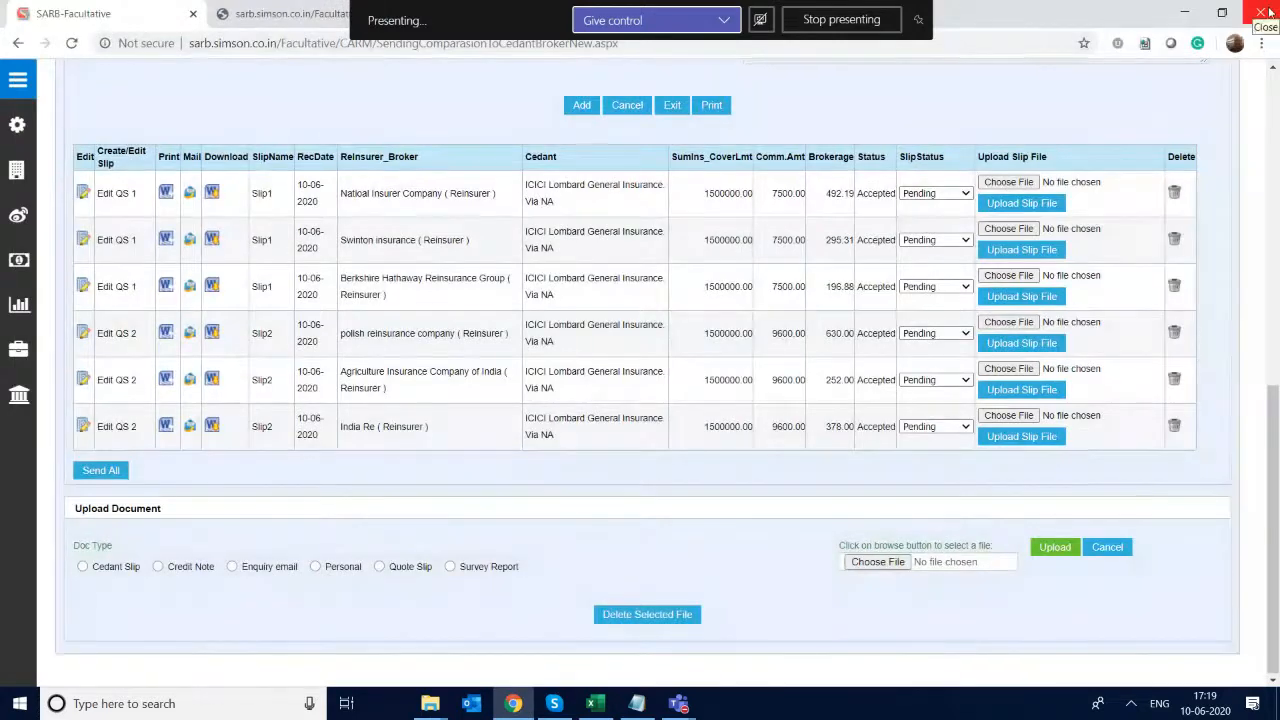
- Set the slip status of the Slip1 quotation to Approved from the Natioal Insurer Company row and acknowledge the update
{"action": "scroll", "coordinate": [640, 380], "scroll_direction": "up", "scroll_amount": 4}
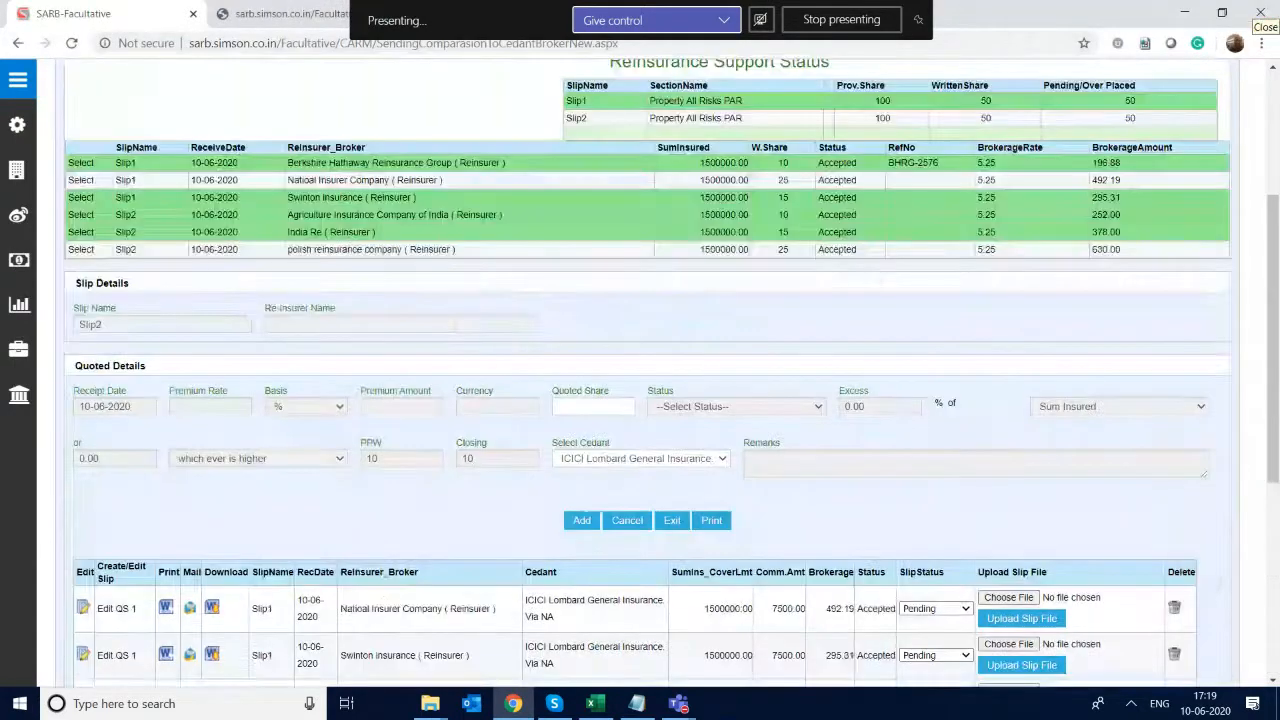
{"action": "scroll", "coordinate": [640, 380], "scroll_direction": "up", "scroll_amount": 3}
{"action": "scroll", "coordinate": [640, 380], "scroll_direction": "down", "scroll_amount": 6}
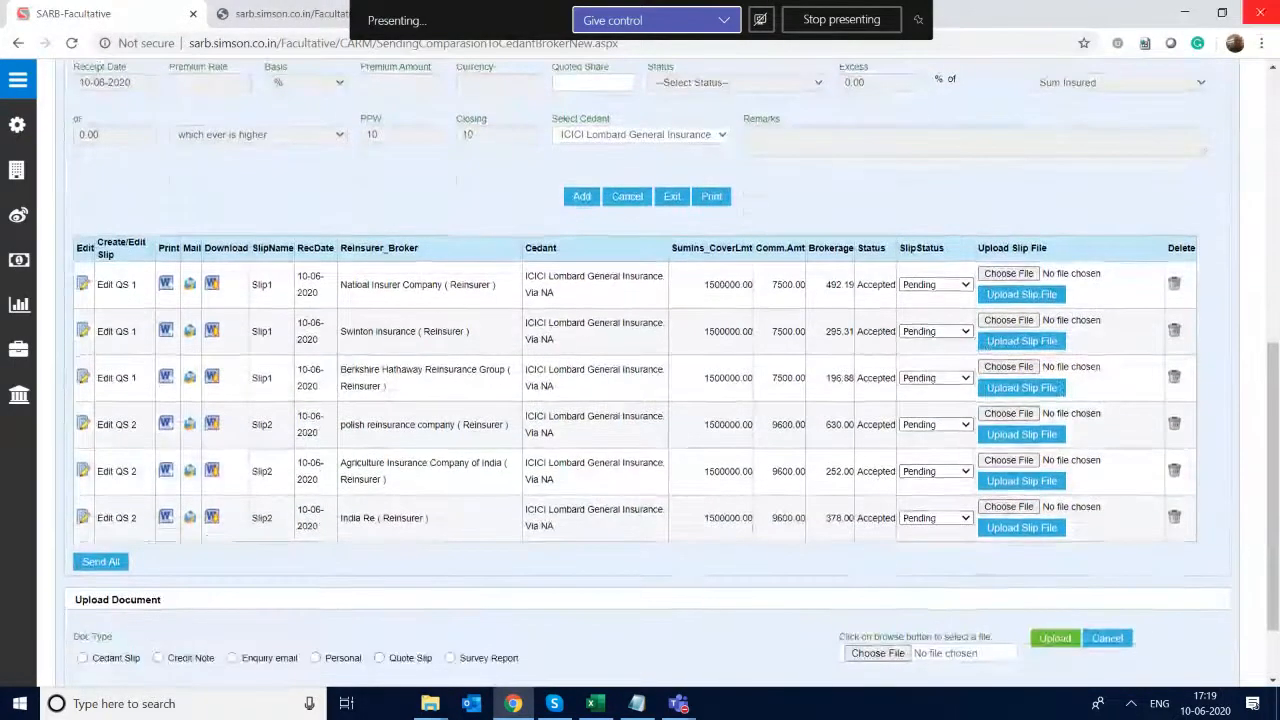
{"action": "scroll", "coordinate": [640, 380], "scroll_direction": "down", "scroll_amount": 2}
{"action": "scroll", "coordinate": [640, 380], "scroll_direction": "up", "scroll_amount": 1}
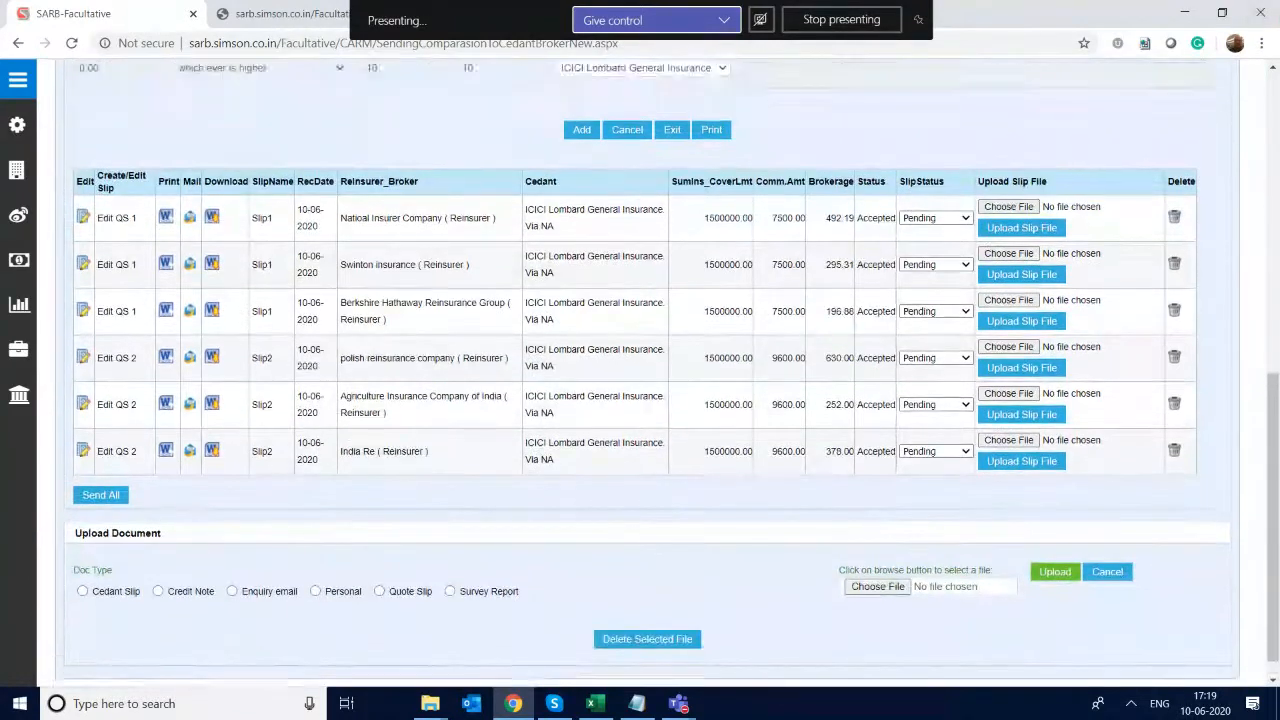
{"action": "scroll", "coordinate": [640, 380], "scroll_direction": "up", "scroll_amount": 1}
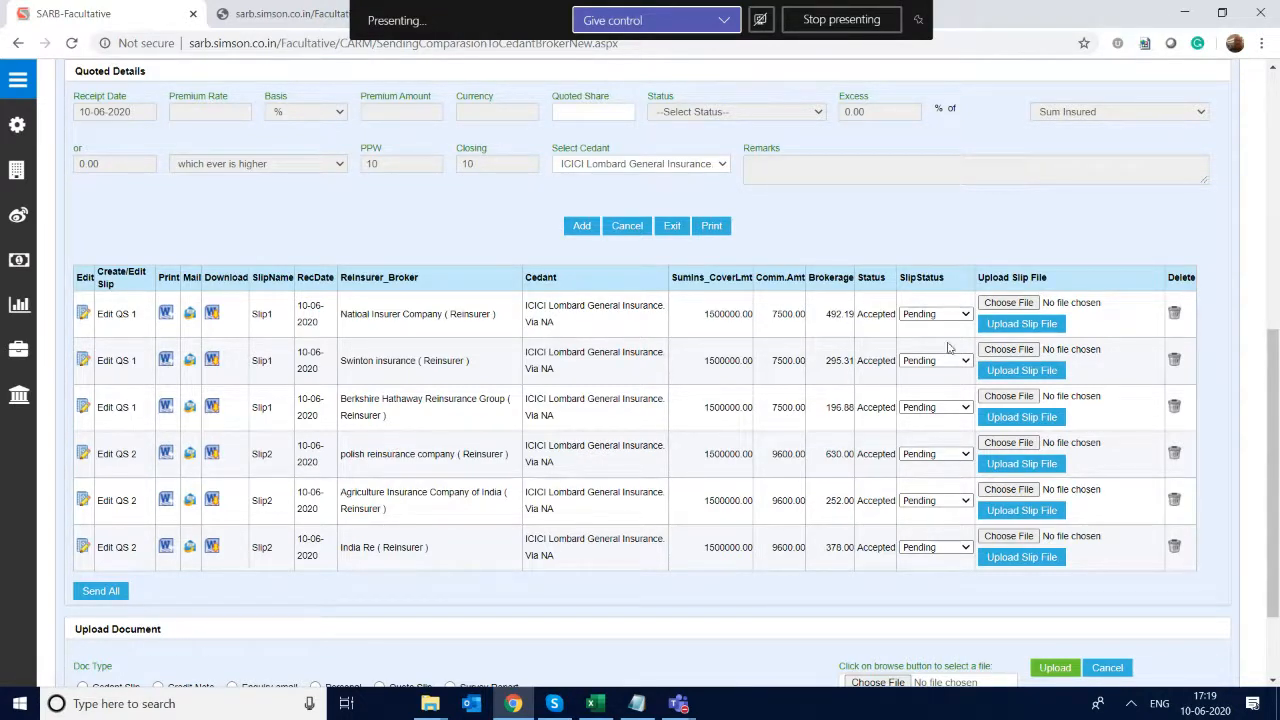
{"action": "left_click", "coordinate": [946, 313]}
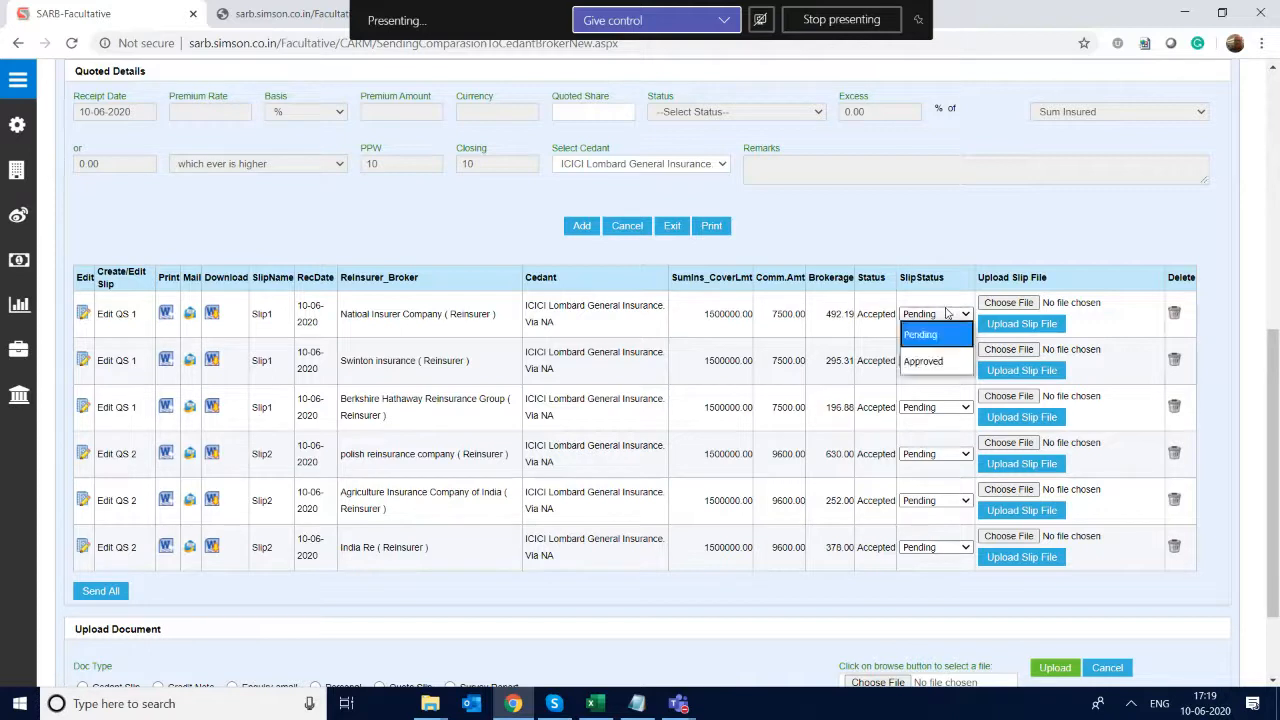
{"action": "left_click", "coordinate": [935, 362]}
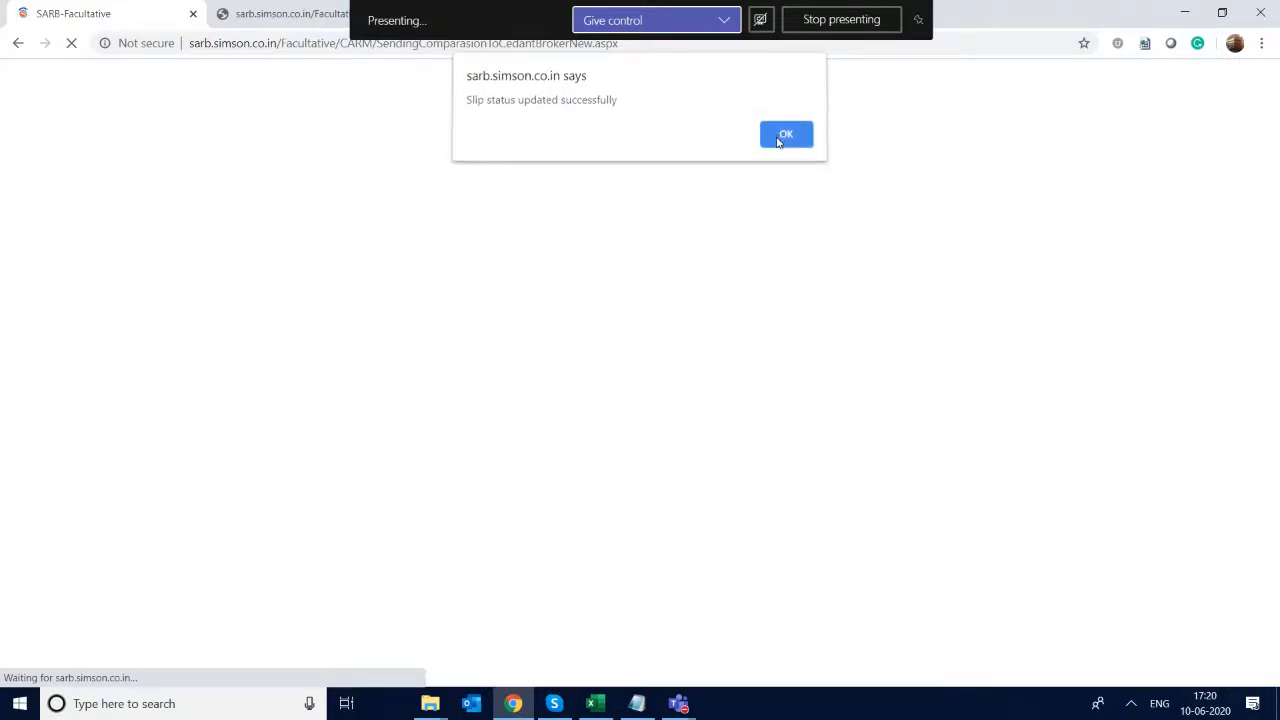
{"action": "left_click", "coordinate": [777, 140]}
- Set the slip status of the Slip2 quotation to Approved from the polish reinsurance company row and acknowledge the update
{"action": "left_click", "coordinate": [916, 456]}
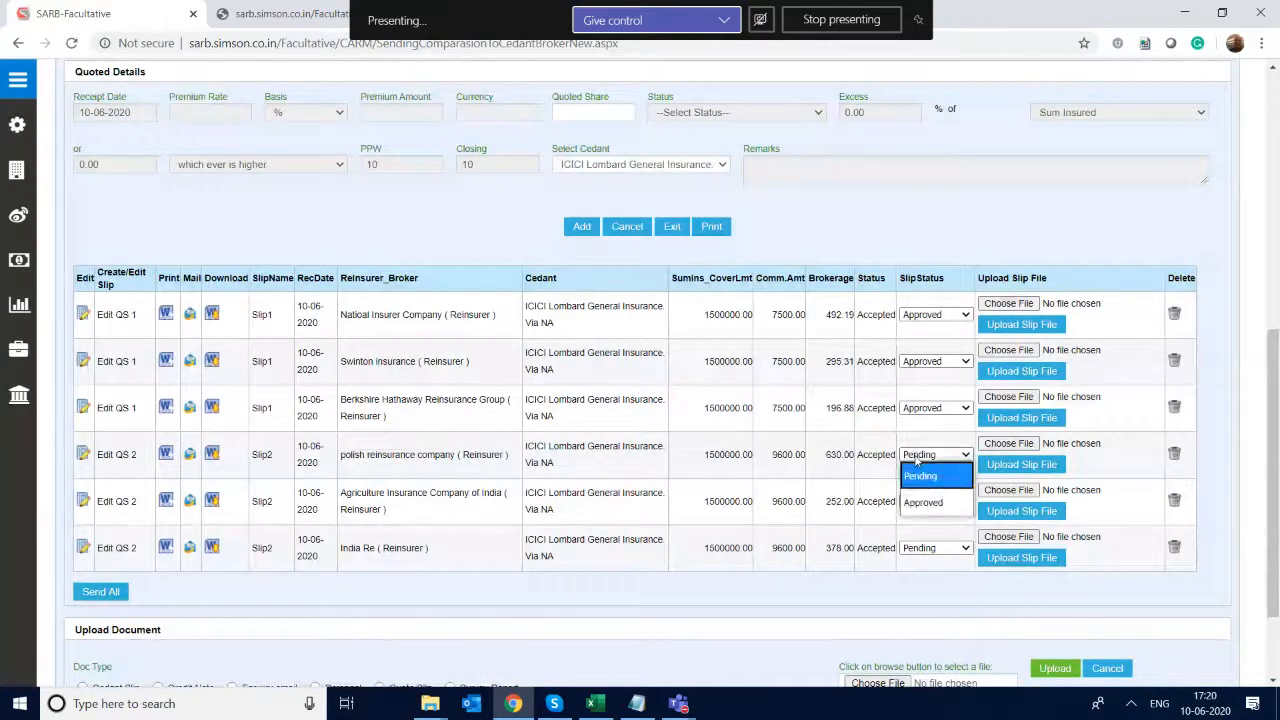
{"action": "left_click", "coordinate": [929, 511]}
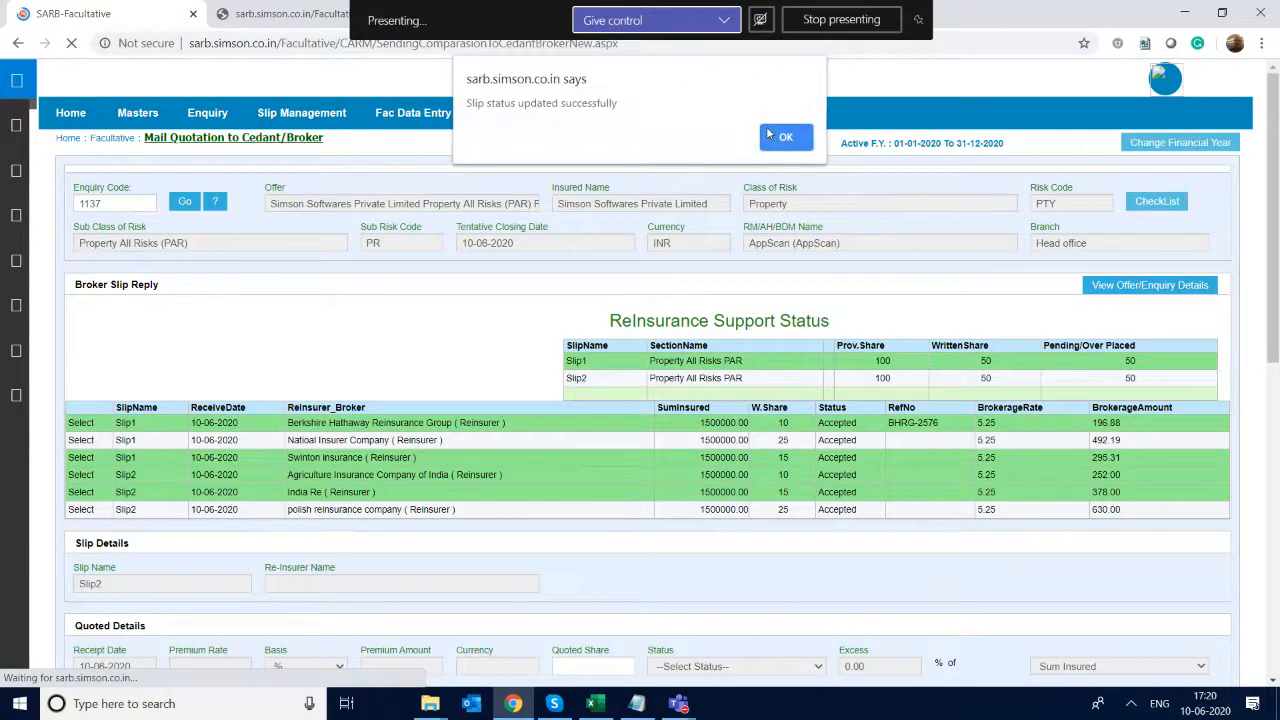
{"action": "left_click", "coordinate": [772, 136]}
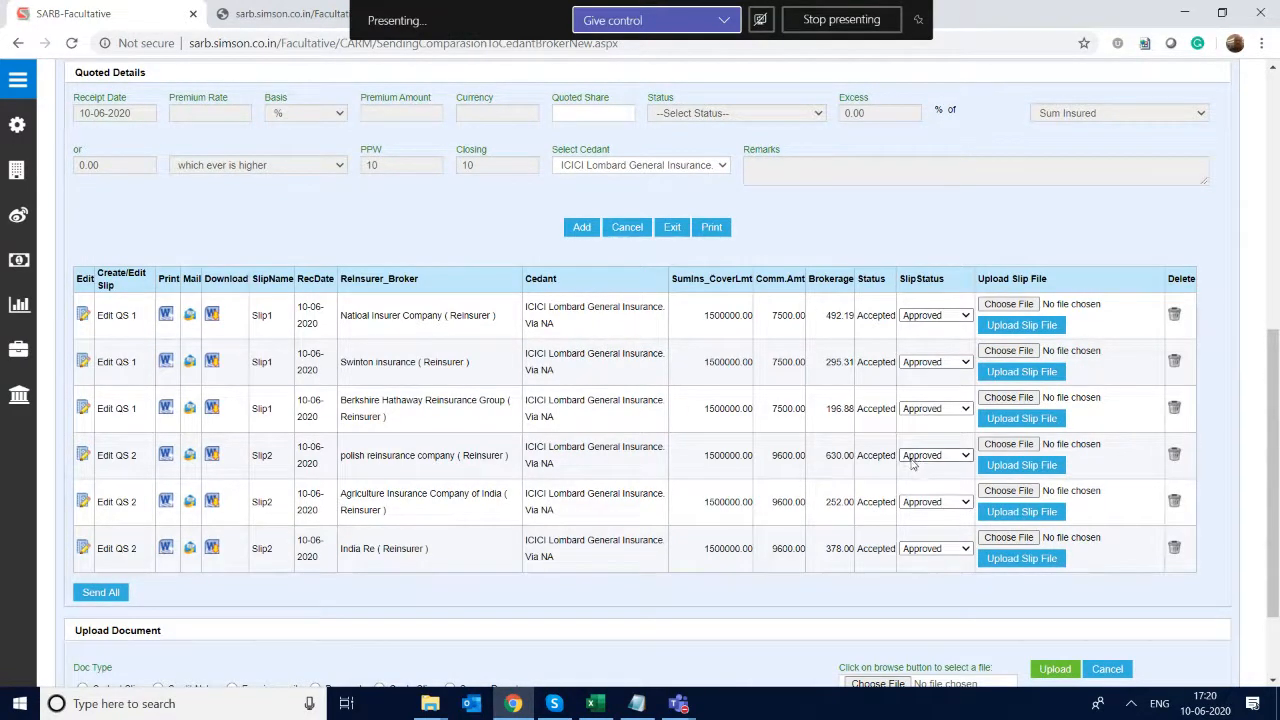
{"action": "left_click_drag", "start_coordinate": [857, 452], "coordinate": [862, 562]}
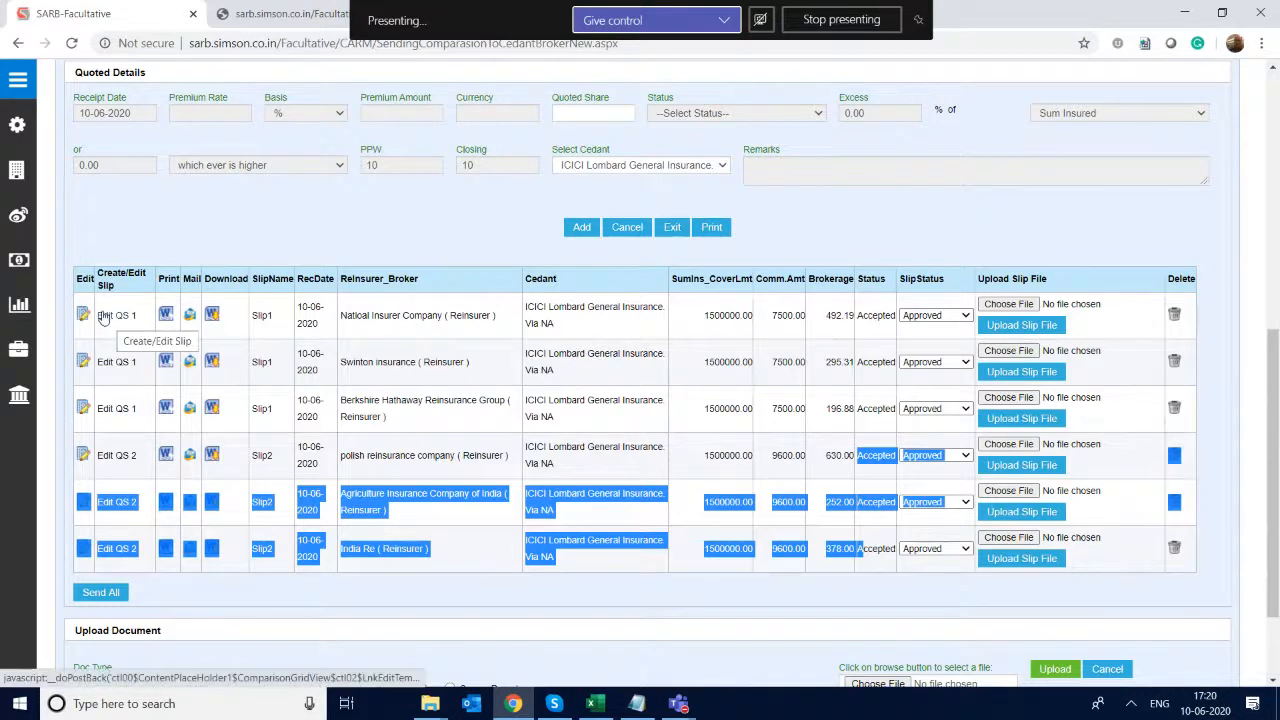
{"action": "left_click_drag", "start_coordinate": [105, 362], "coordinate": [108, 373]}
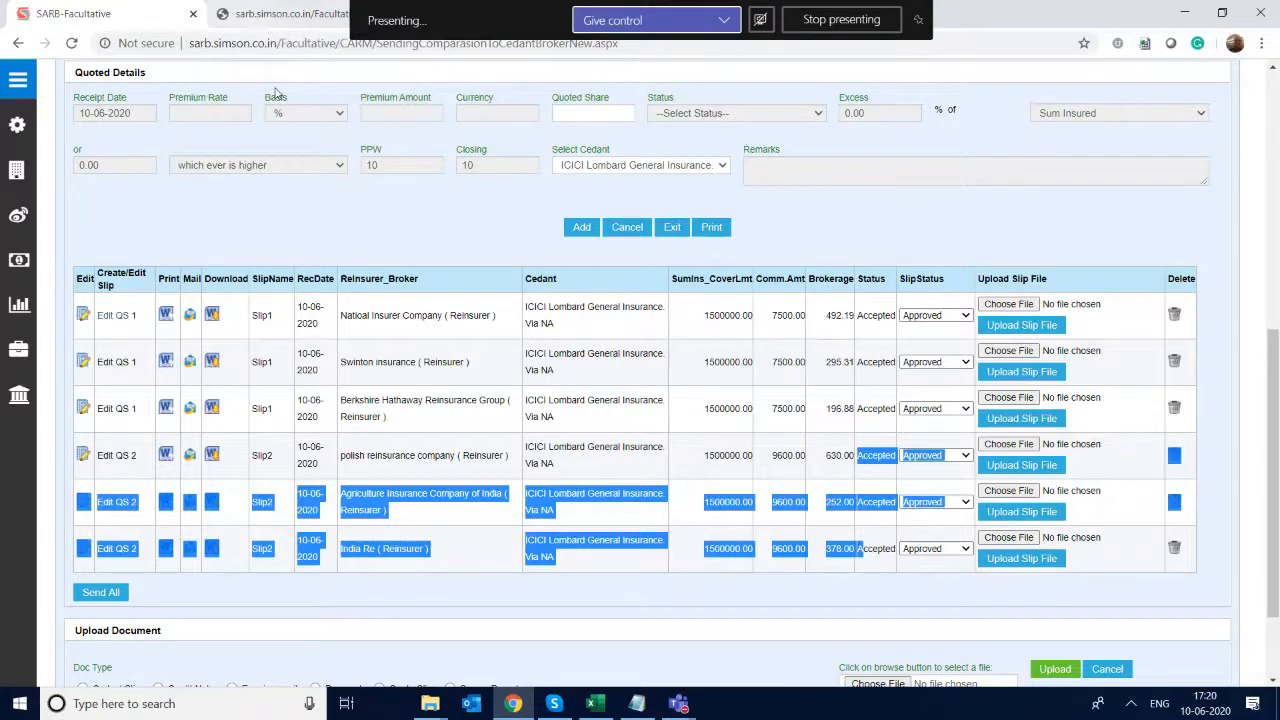
- Open the Mail Placement Slip to Reinsurer/Broker page and load enquiry 1137
{"action": "scroll", "coordinate": [276, 92], "scroll_direction": "up", "scroll_amount": 6}
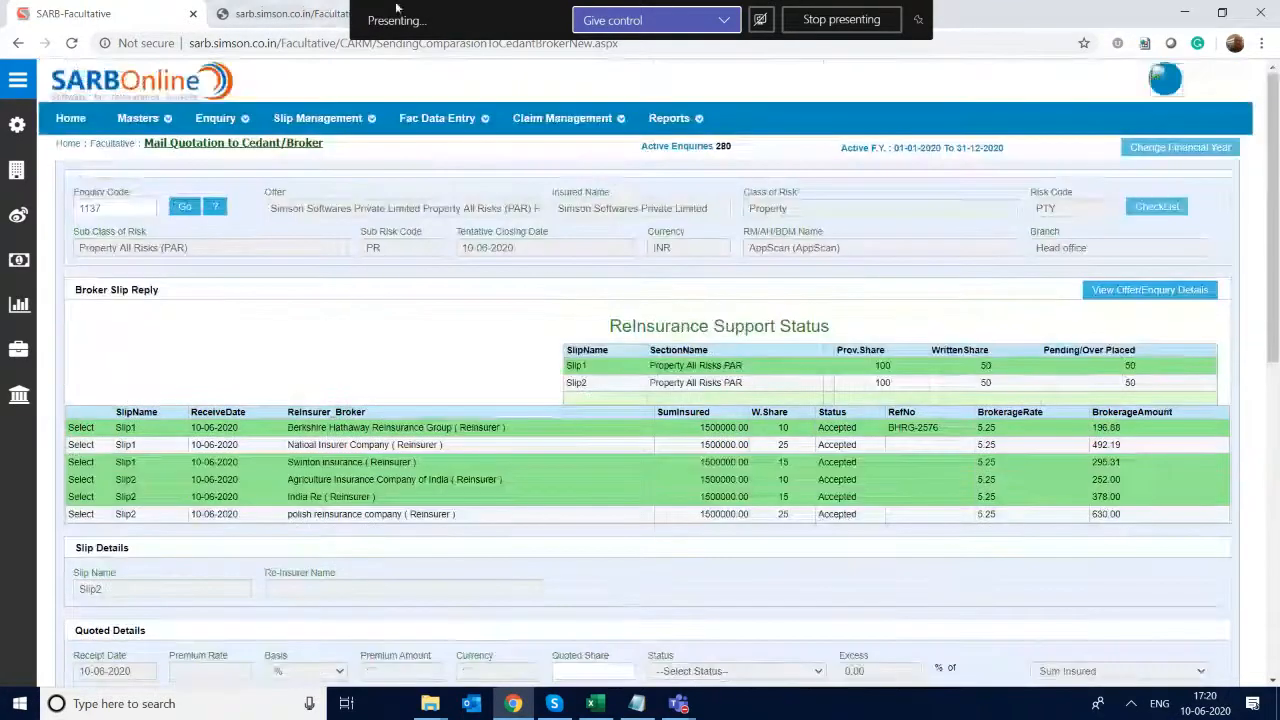
{"action": "mouse_move", "coordinate": [320, 118]}
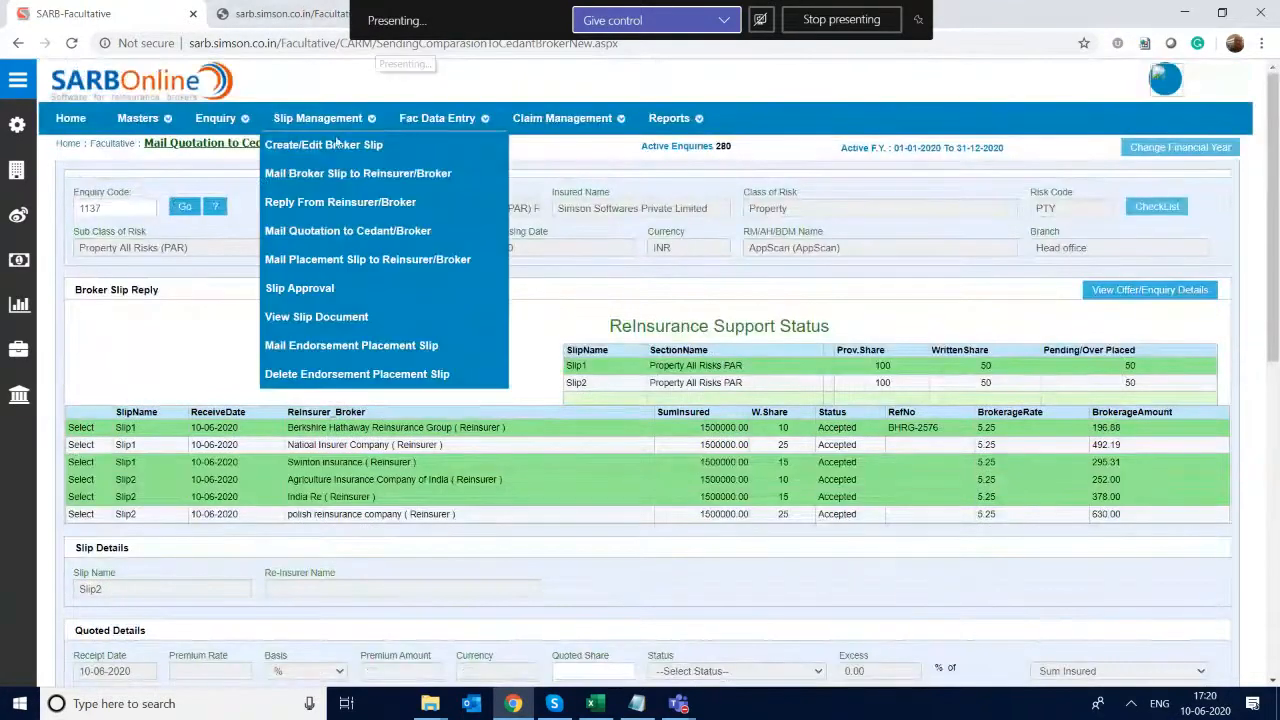
{"action": "left_click", "coordinate": [323, 262]}
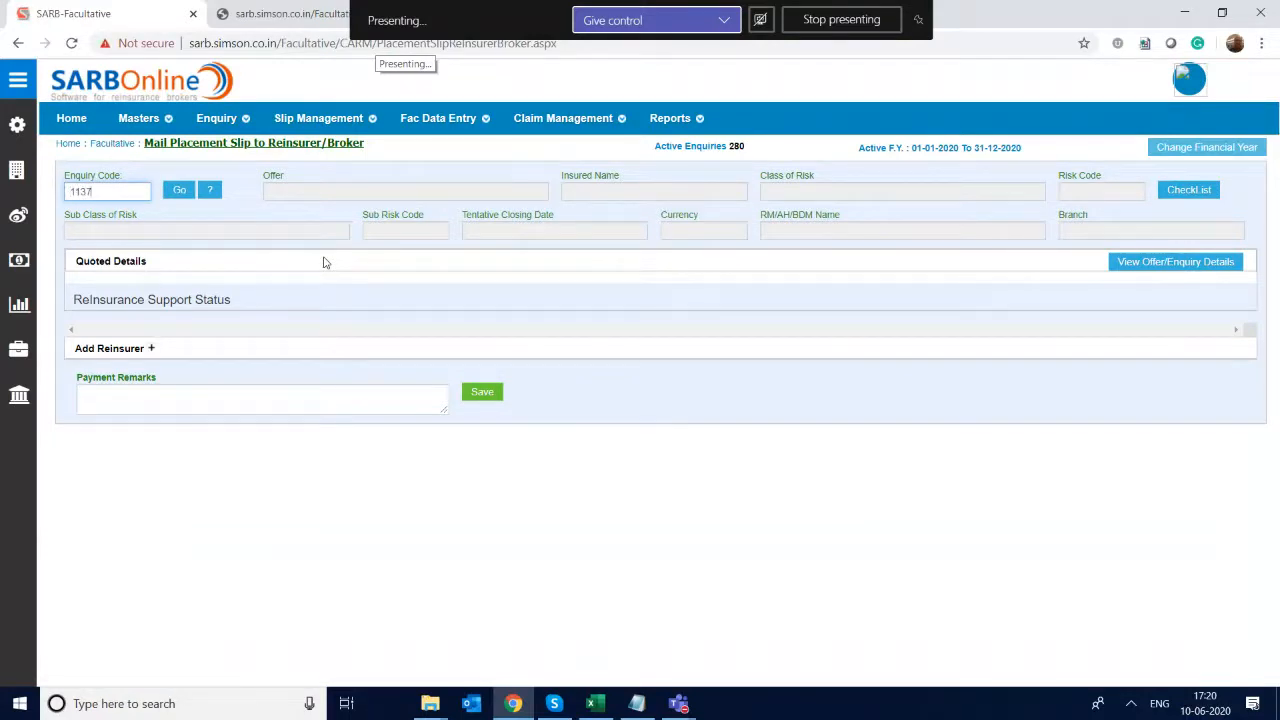
{"action": "key", "text": "Return"}
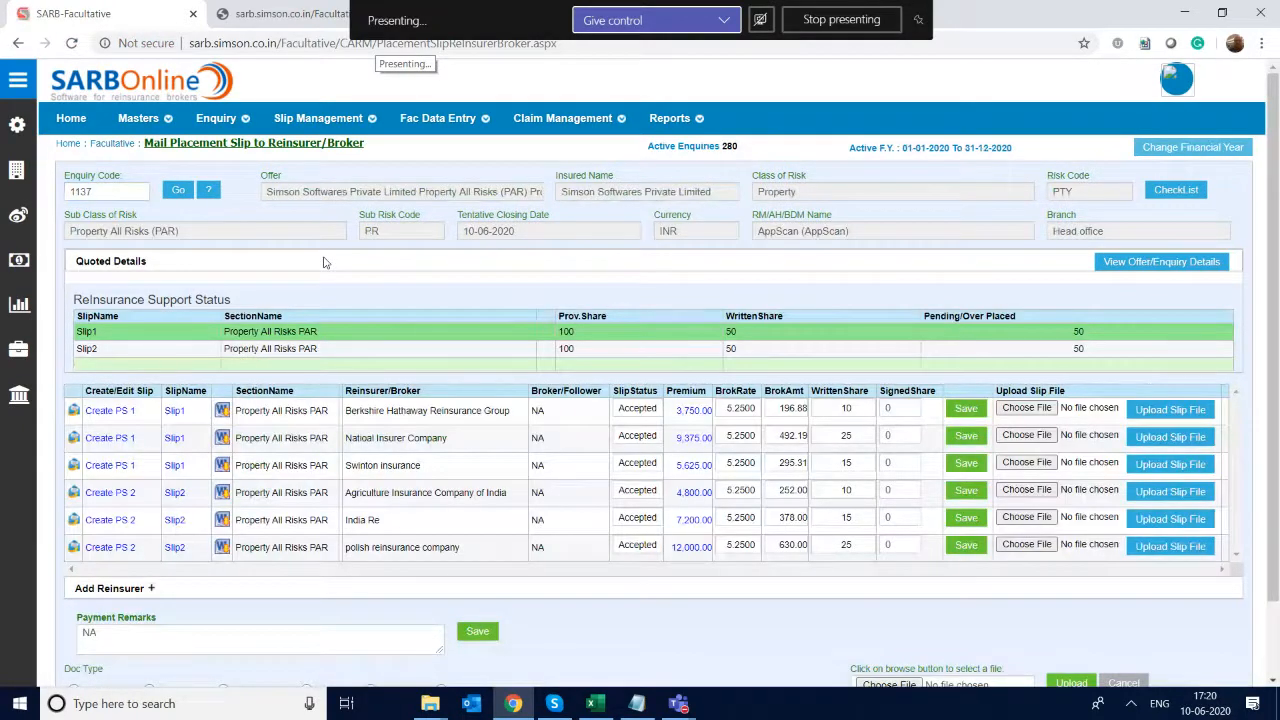
- Create the PS 1 placing slip from the Berkshire Hathaway Reinsurance Group row and open it in S-Office
{"action": "left_click", "coordinate": [123, 412]}
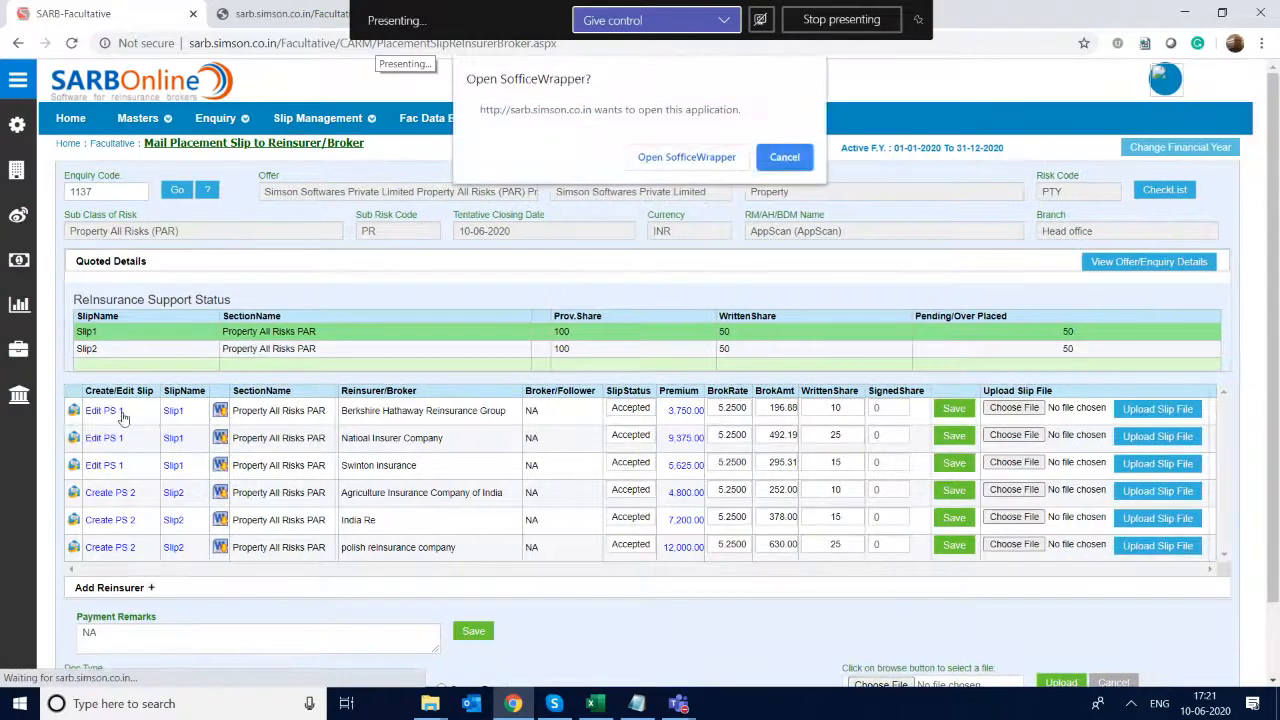
{"action": "left_click", "coordinate": [656, 160]}
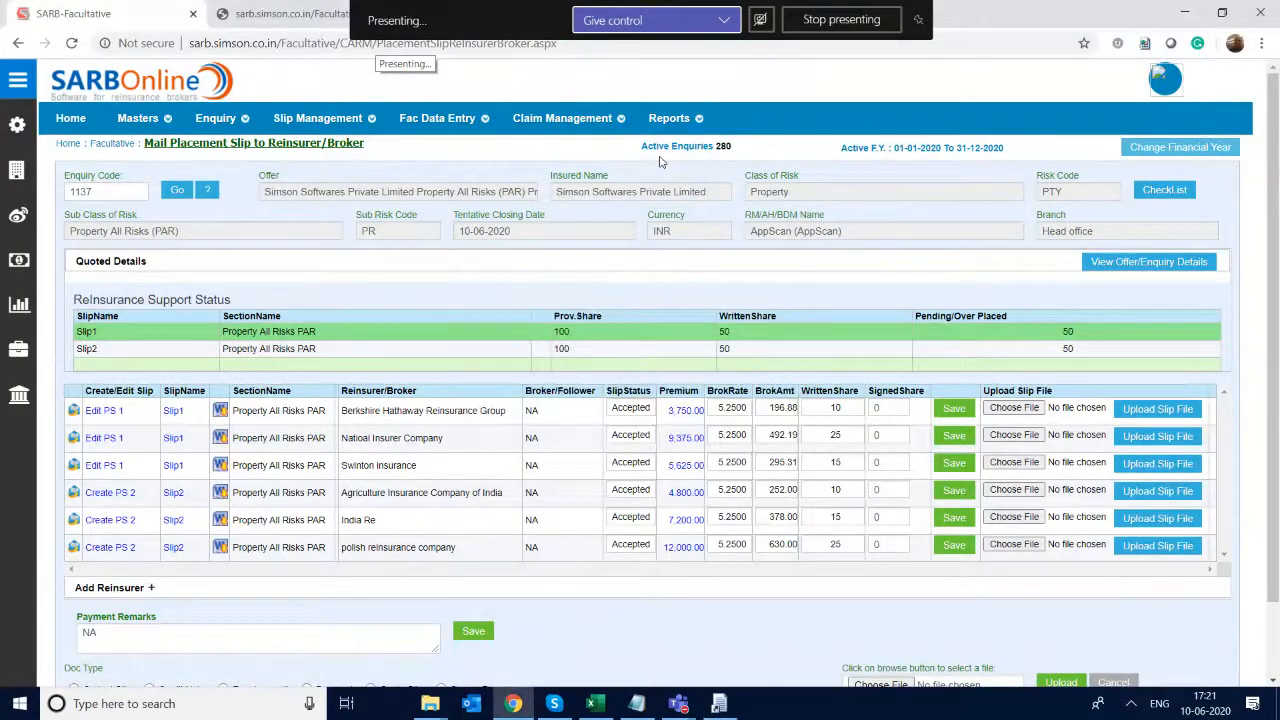
{"action": "left_click", "coordinate": [719, 703]}
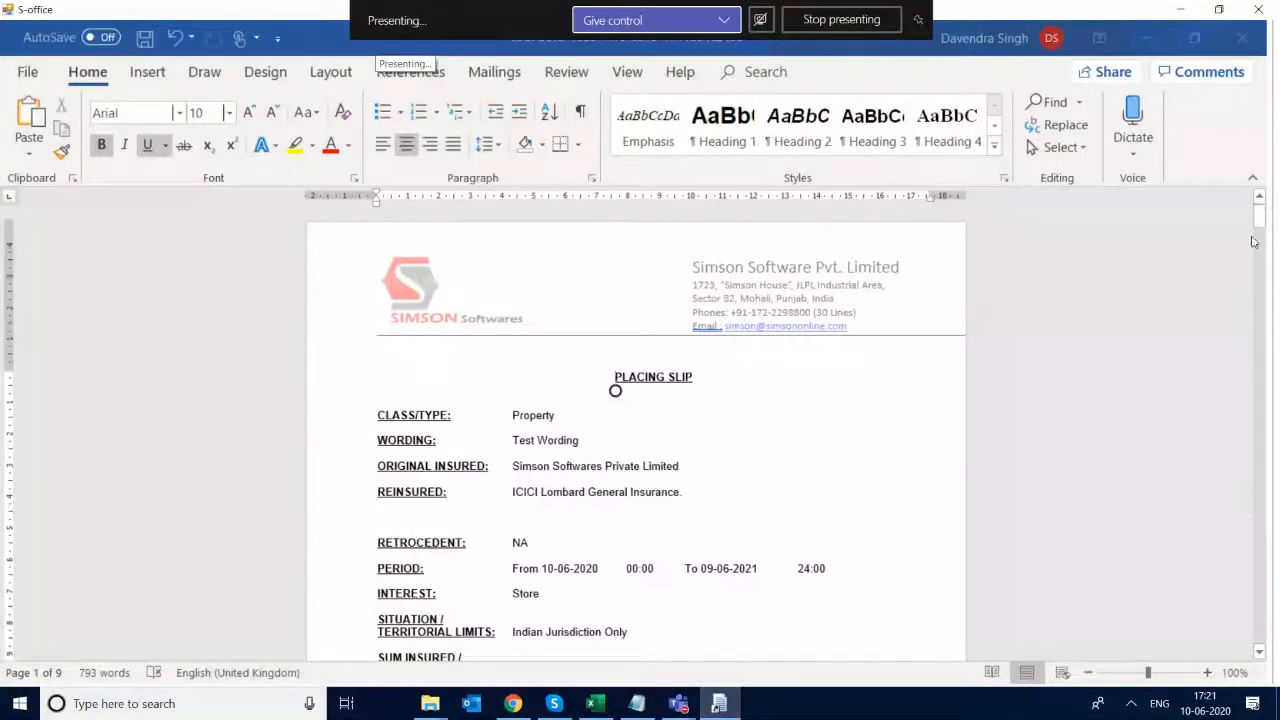
- Review the placing slip from its class and wording through premium, jurisdiction and policy conditions to the risk description
{"action": "left_click_drag", "start_coordinate": [1262, 226], "coordinate": [1237, 211]}
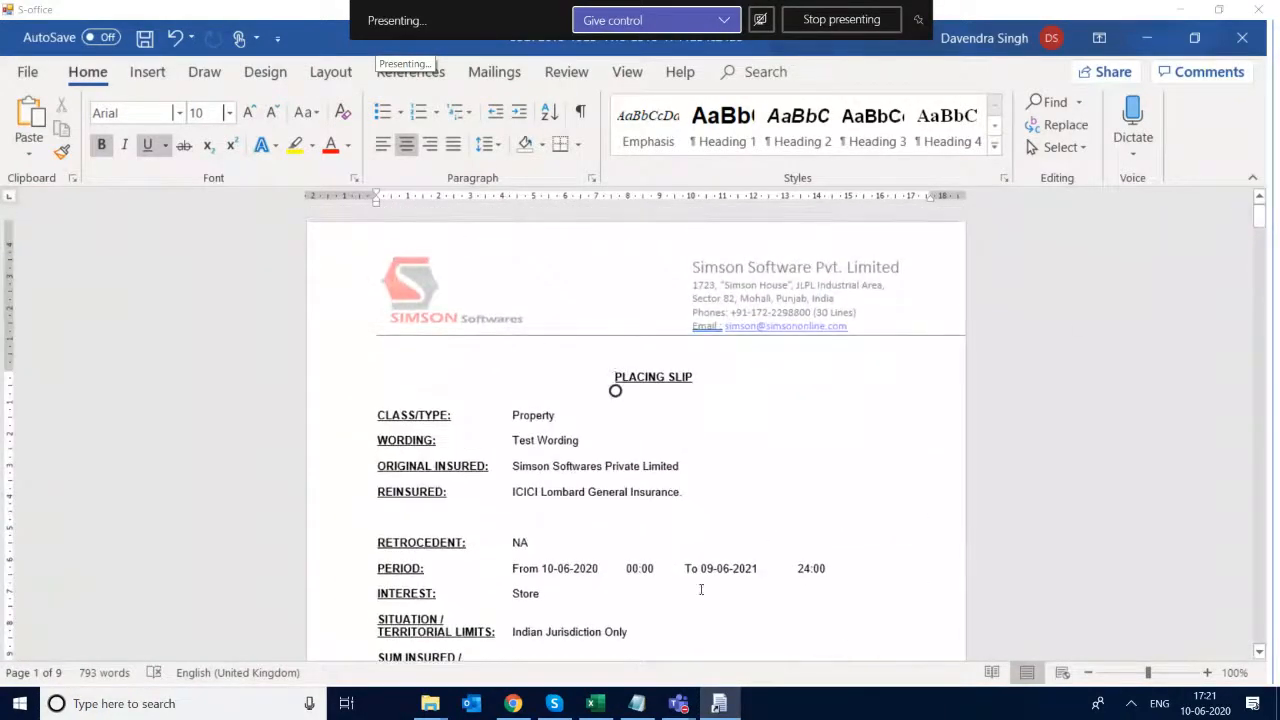
{"action": "key", "text": "Down"}
{"action": "key", "text": "Down"}
{"action": "key", "text": "Down"}
{"action": "key", "text": "Down"}
{"action": "key", "text": "Down"}
{"action": "key", "text": "Down"}
{"action": "key", "text": "Down"}
{"action": "key", "text": "Down"}
{"action": "key", "text": "Down"}
{"action": "key", "text": "Down"}
{"action": "key", "text": "Down"}
{"action": "key", "text": "Down"}
{"action": "key", "text": "Down"}
{"action": "key", "text": "Down"}
{"action": "key", "text": "Down"}
{"action": "key", "text": "Down"}
{"action": "key", "text": "Down"}
{"action": "key", "text": "Down"}
{"action": "key", "text": "Down"}
{"action": "key", "text": "Down"}
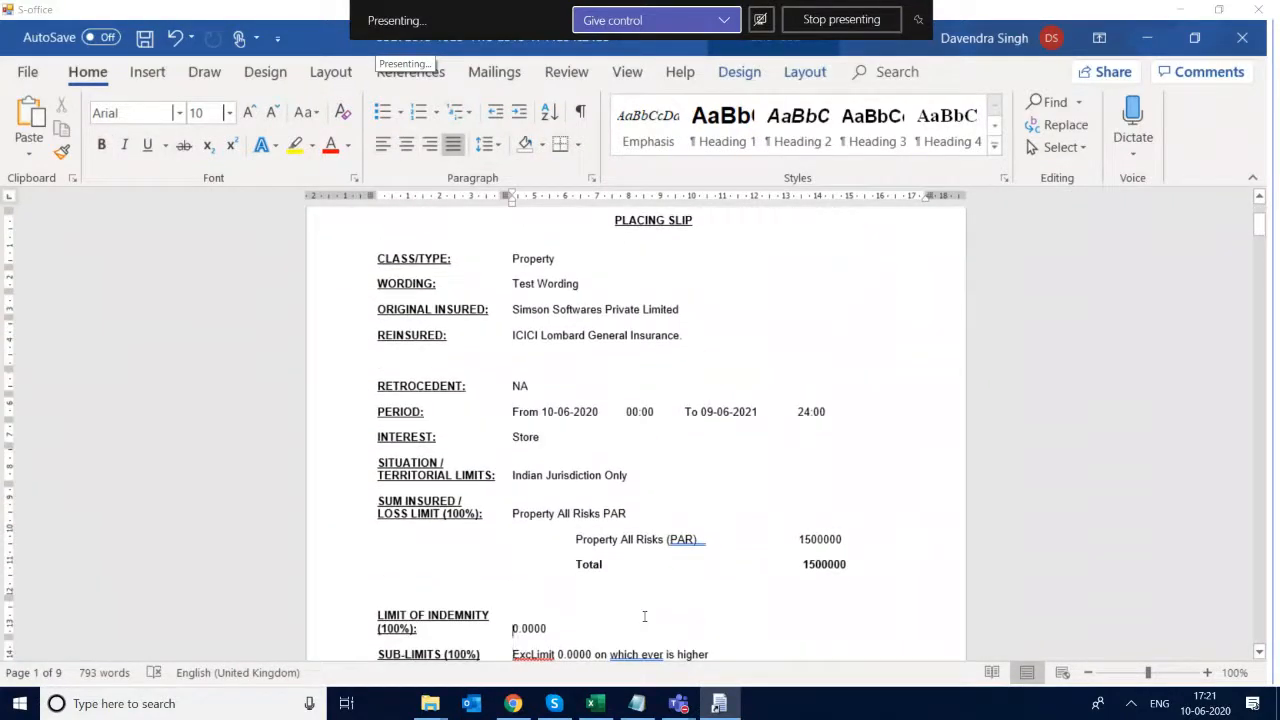
{"action": "key", "text": "Down"}
{"action": "key", "text": "Down"}
{"action": "key", "text": "Down"}
{"action": "key", "text": "Down"}
{"action": "key", "text": "Down"}
{"action": "key", "text": "Down"}
{"action": "key", "text": "Down"}
{"action": "key", "text": "Down"}
{"action": "key", "text": "Down"}
{"action": "key", "text": "Down"}
{"action": "key", "text": "Down"}
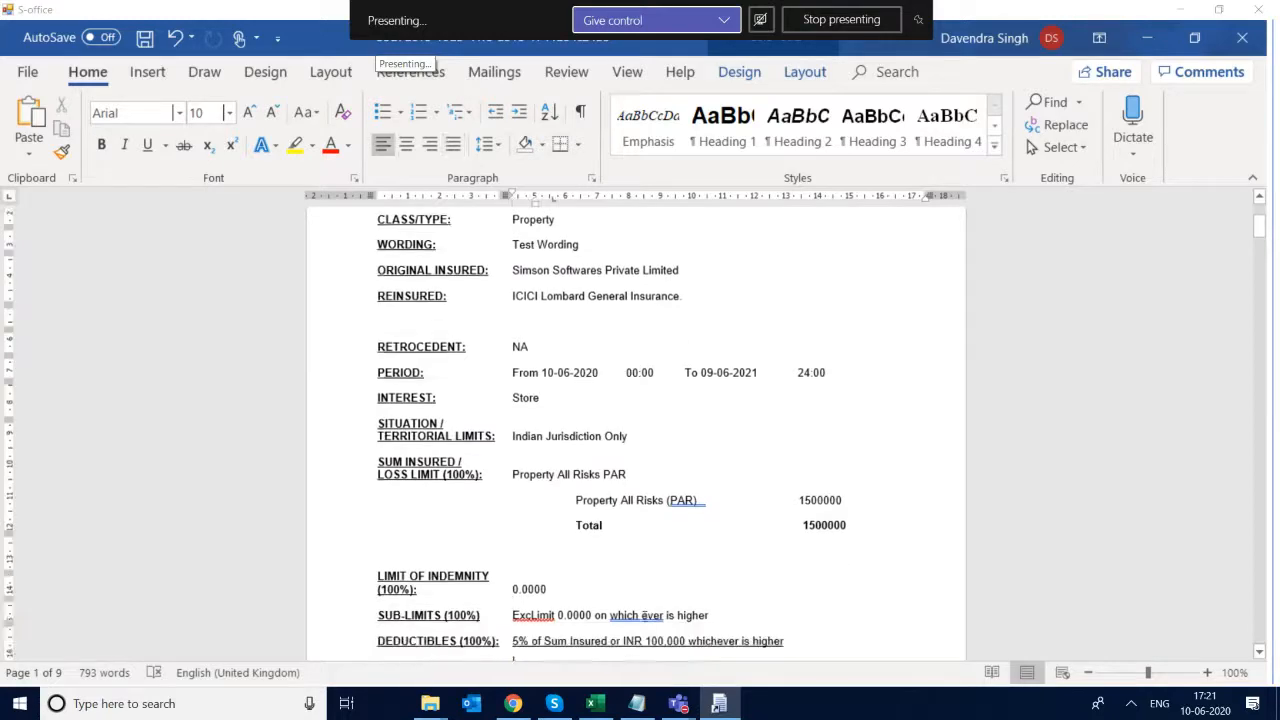
{"action": "key", "text": "Down"}
{"action": "key", "text": "Down"}
{"action": "key", "text": "Down"}
{"action": "key", "text": "Down"}
{"action": "key", "text": "Down"}
{"action": "key", "text": "Down"}
{"action": "key", "text": "Down"}
{"action": "key", "text": "Down"}
{"action": "key", "text": "Down"}
{"action": "key", "text": "Down"}
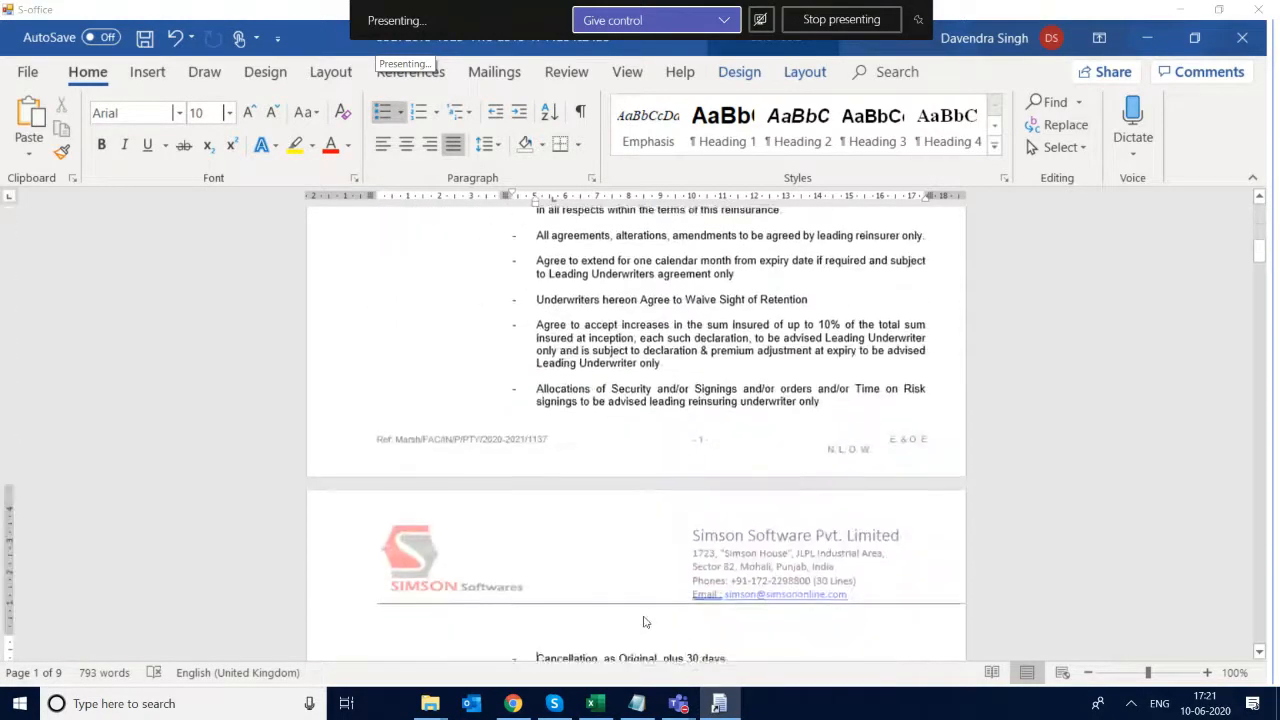
{"action": "key", "text": "Down"}
{"action": "key", "text": "Down"}
{"action": "key", "text": "Down"}
{"action": "key", "text": "Down"}
{"action": "key", "text": "Down"}
{"action": "key", "text": "Down"}
{"action": "key", "text": "Down"}
{"action": "key", "text": "Down"}
{"action": "key", "text": "Down"}
{"action": "key", "text": "Down"}
{"action": "key", "text": "Down"}
{"action": "key", "text": "Down"}
{"action": "key", "text": "Down"}
{"action": "key", "text": "Down"}
{"action": "key", "text": "Down"}
{"action": "key", "text": "Down"}
{"action": "key", "text": "Down"}
{"action": "key", "text": "Down"}
{"action": "key", "text": "Down"}
{"action": "key", "text": "Down"}
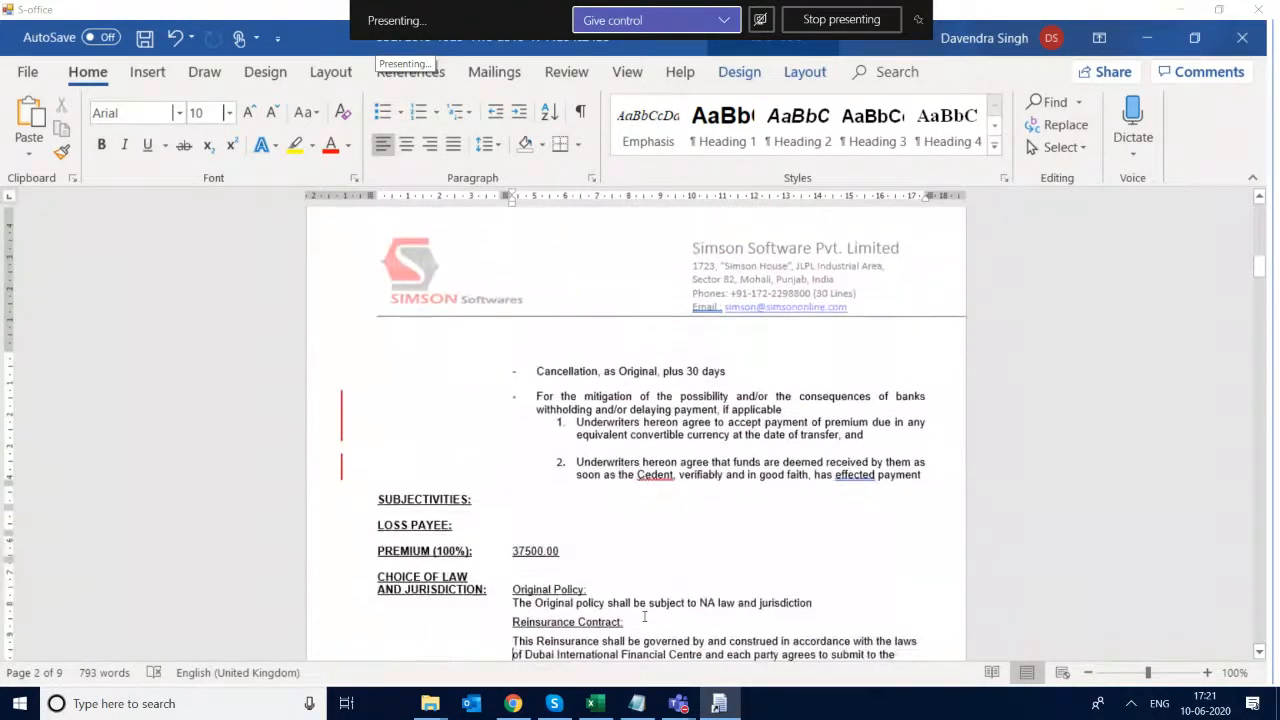
{"action": "key", "text": "Down"}
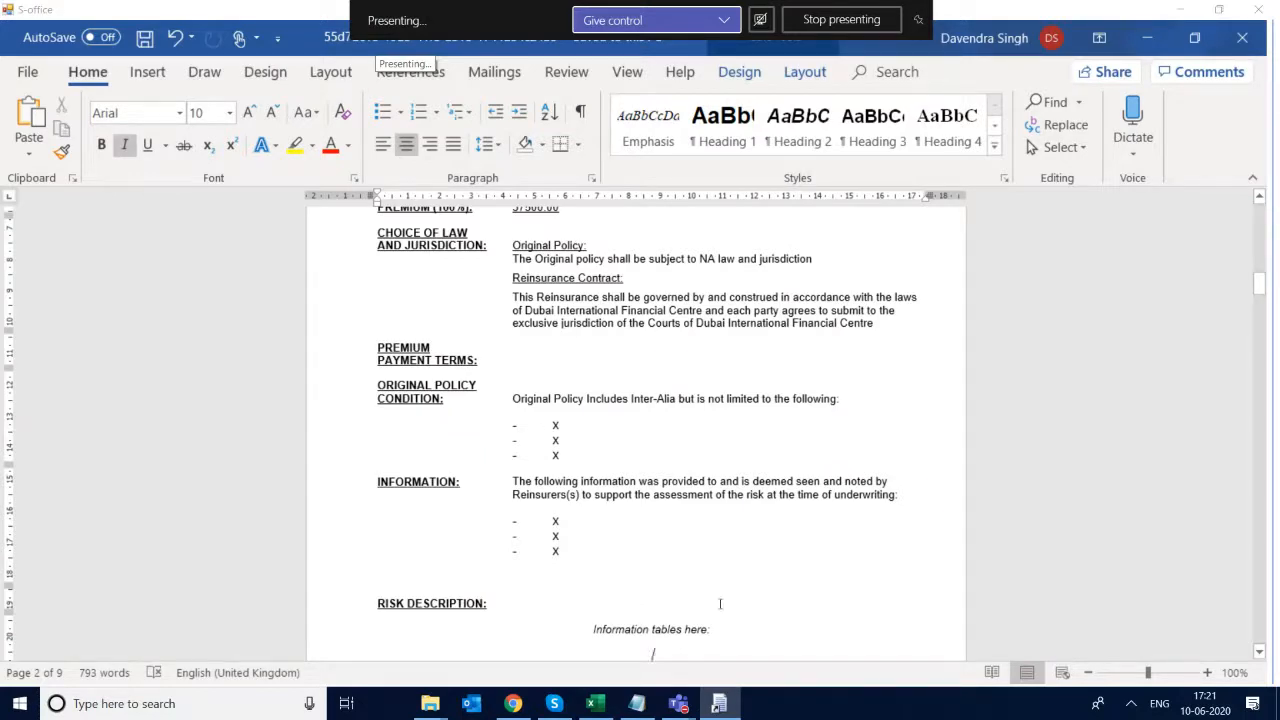
- Switch to the Slip and Cover Note BookMarks workbook in Excel and highlight the PlacementDetails bookmarks on the FAC-CoverNote sheet
{"action": "mouse_move", "coordinate": [592, 706]}
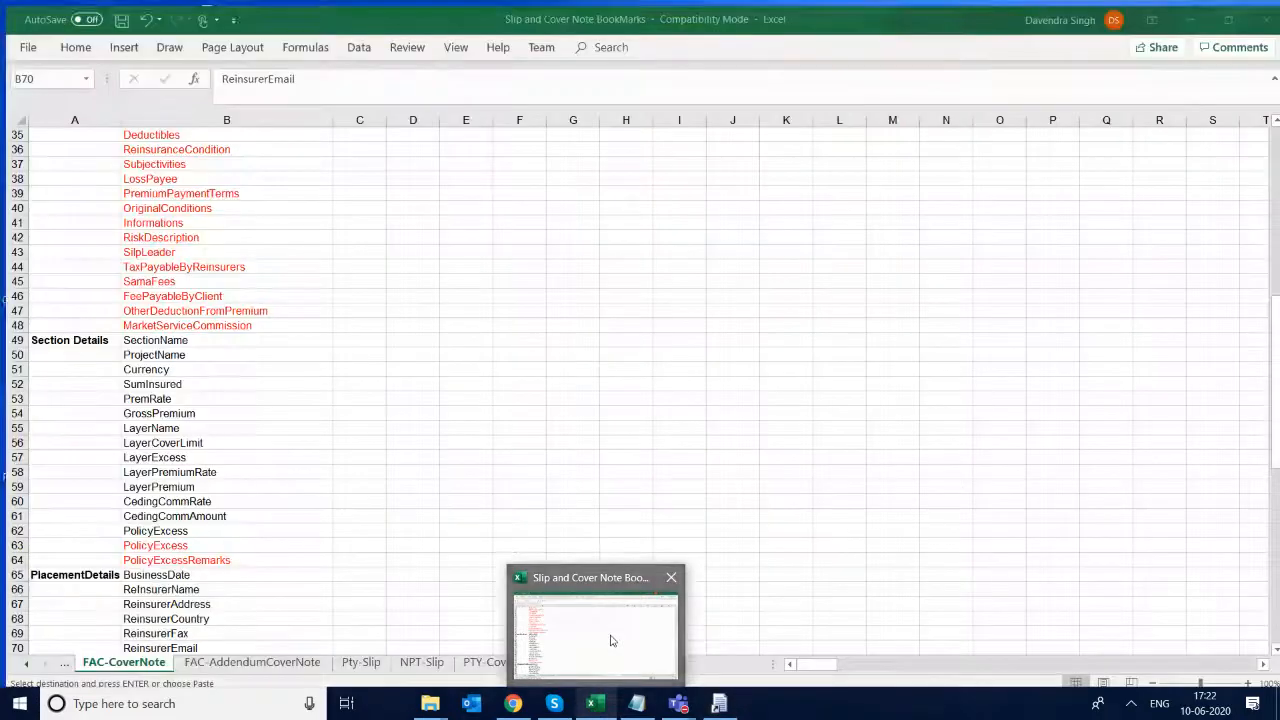
{"action": "left_click", "coordinate": [608, 640]}
{"action": "left_click", "coordinate": [346, 553]}
{"action": "key", "text": "Left"}
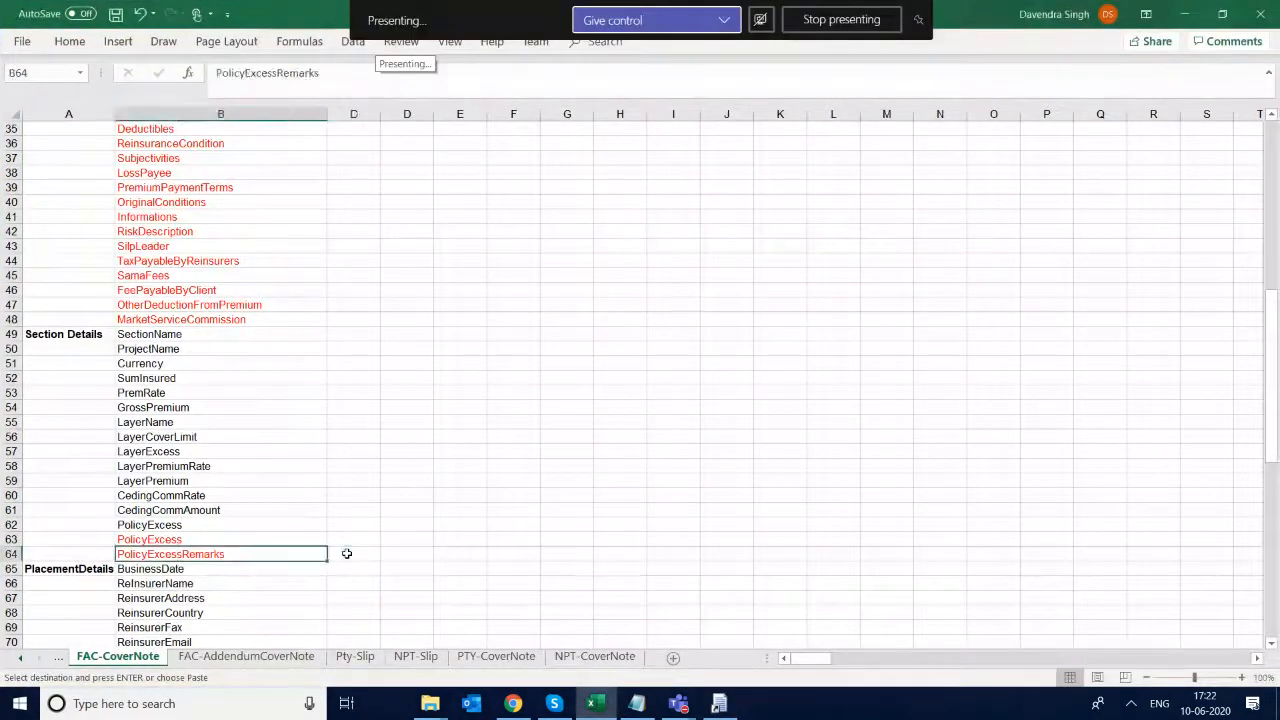
{"action": "key", "text": "Left"}
{"action": "key", "text": "Down"}
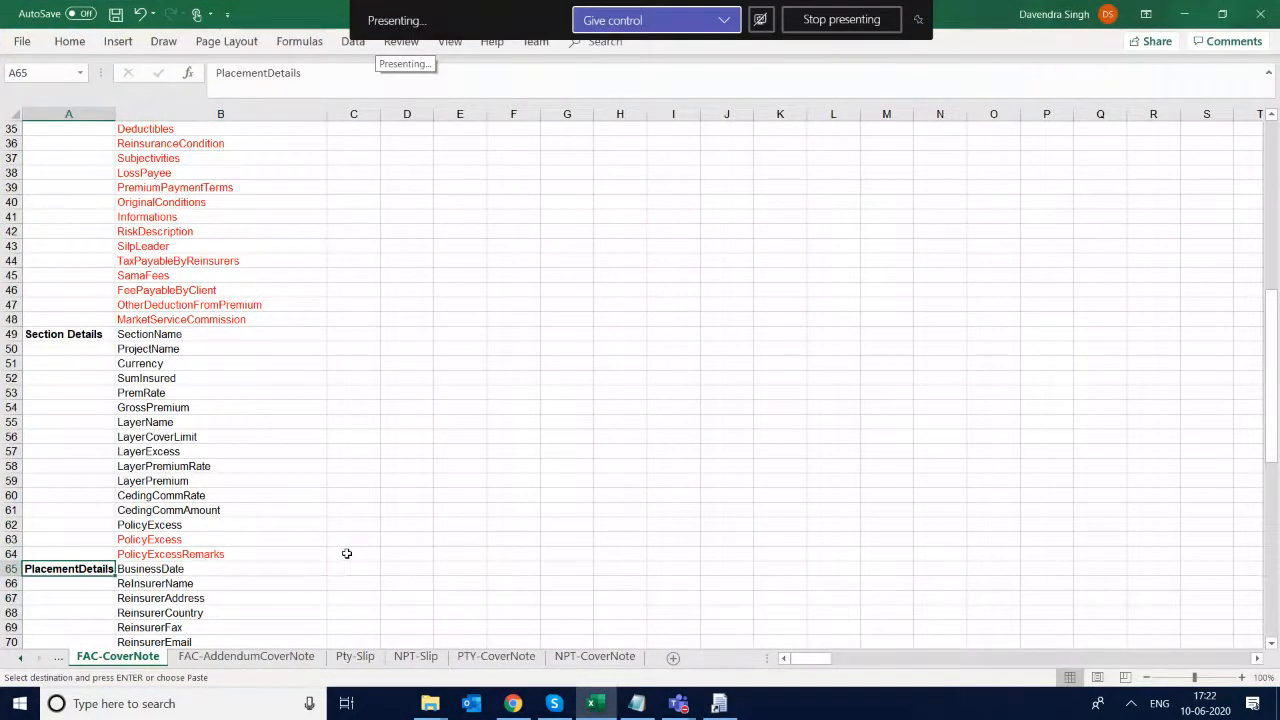
{"action": "key", "text": "shift+Right"}
{"action": "key", "text": "shift+Down"}
{"action": "key", "text": "shift+Down"}
{"action": "key", "text": "shift+Down"}
{"action": "key", "text": "shift+Down"}
{"action": "key", "text": "shift+Down"}
{"action": "key", "text": "shift+Down"}
{"action": "key", "text": "shift+Down"}
{"action": "key", "text": "shift+Down"}
{"action": "key", "text": "shift+Down"}
{"action": "key", "text": "shift+Down"}
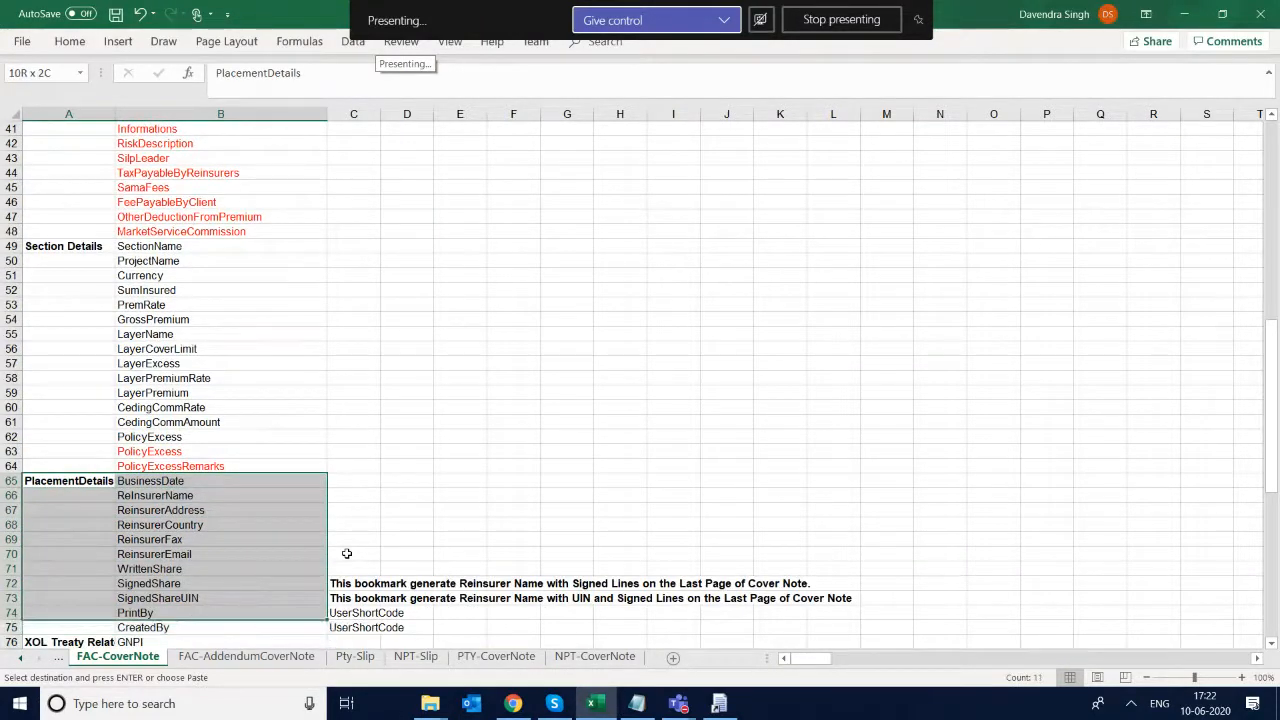
- Examine the FAC-CoverNote bookmarks from ReInsurerName through the signed share, treaty, cover note head and More Information entries
{"action": "left_click", "coordinate": [163, 498]}
{"action": "key", "text": "Down"}
{"action": "key", "text": "Down"}
{"action": "key", "text": "Down"}
{"action": "key", "text": "Down"}
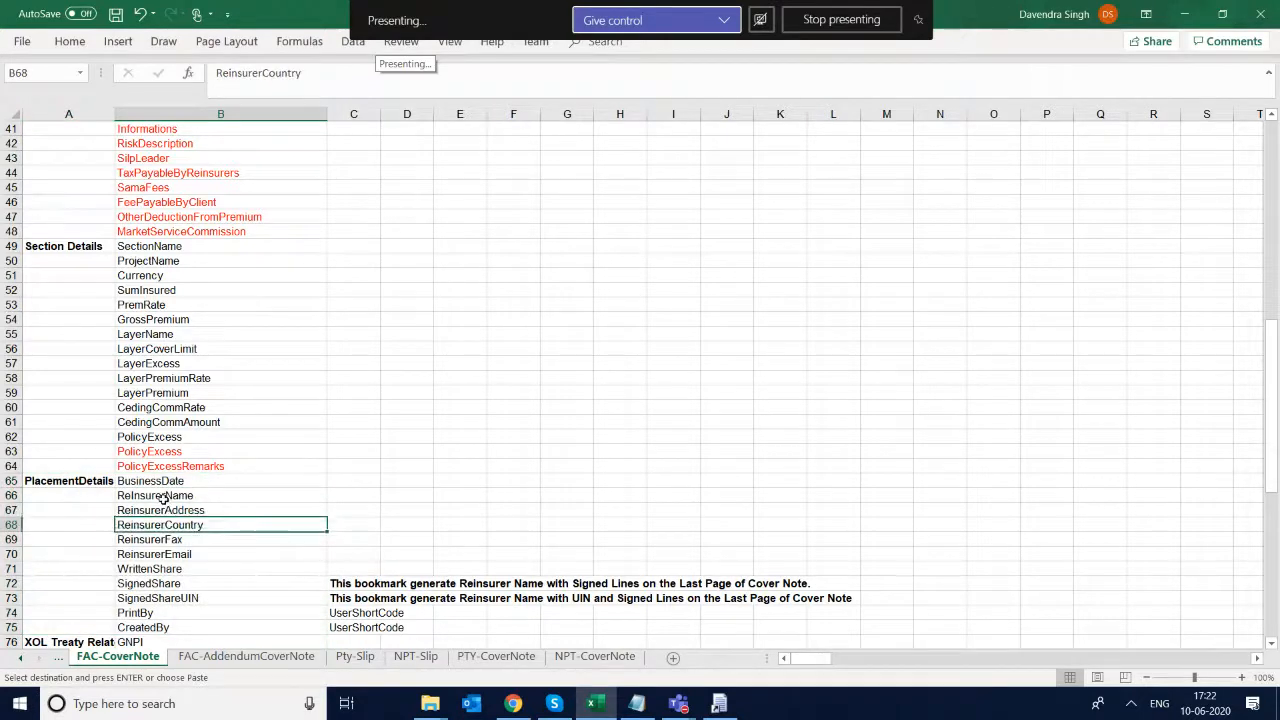
{"action": "key", "text": "Down"}
{"action": "key", "text": "Down"}
{"action": "key", "text": "Down"}
{"action": "key", "text": "Down"}
{"action": "key", "text": "Up"}
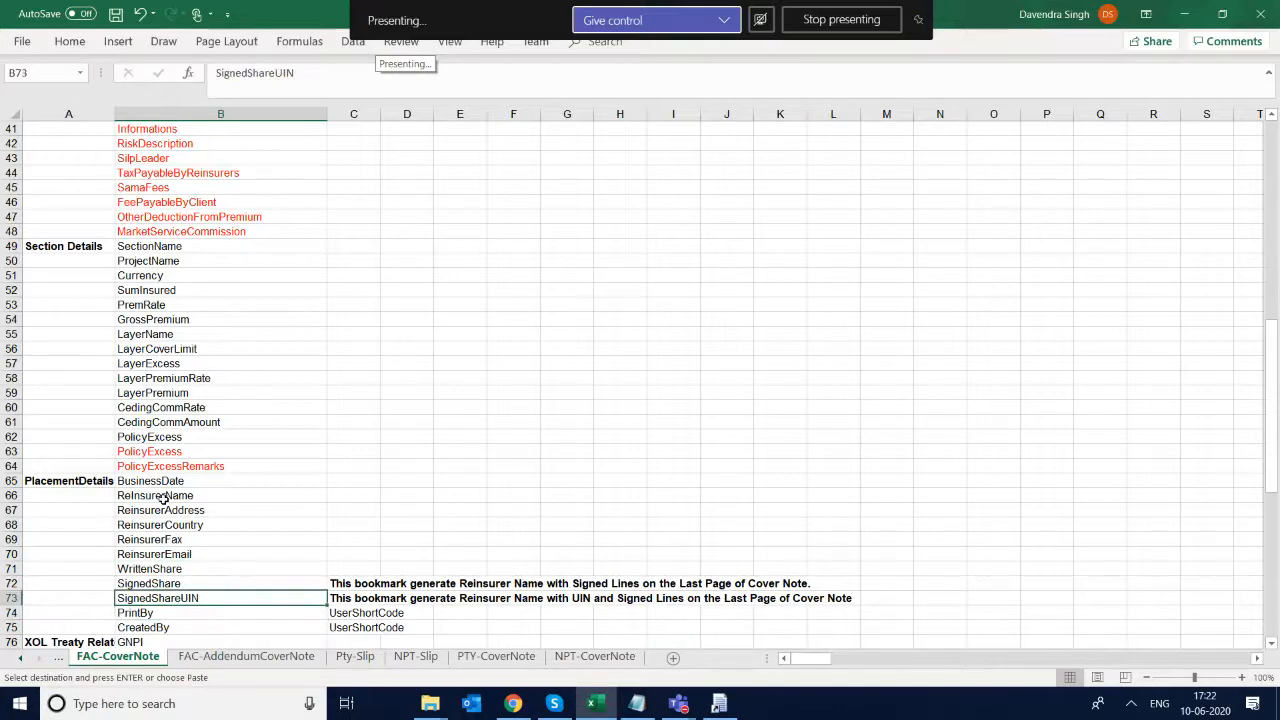
{"action": "key", "text": "Down"}
{"action": "key", "text": "Down"}
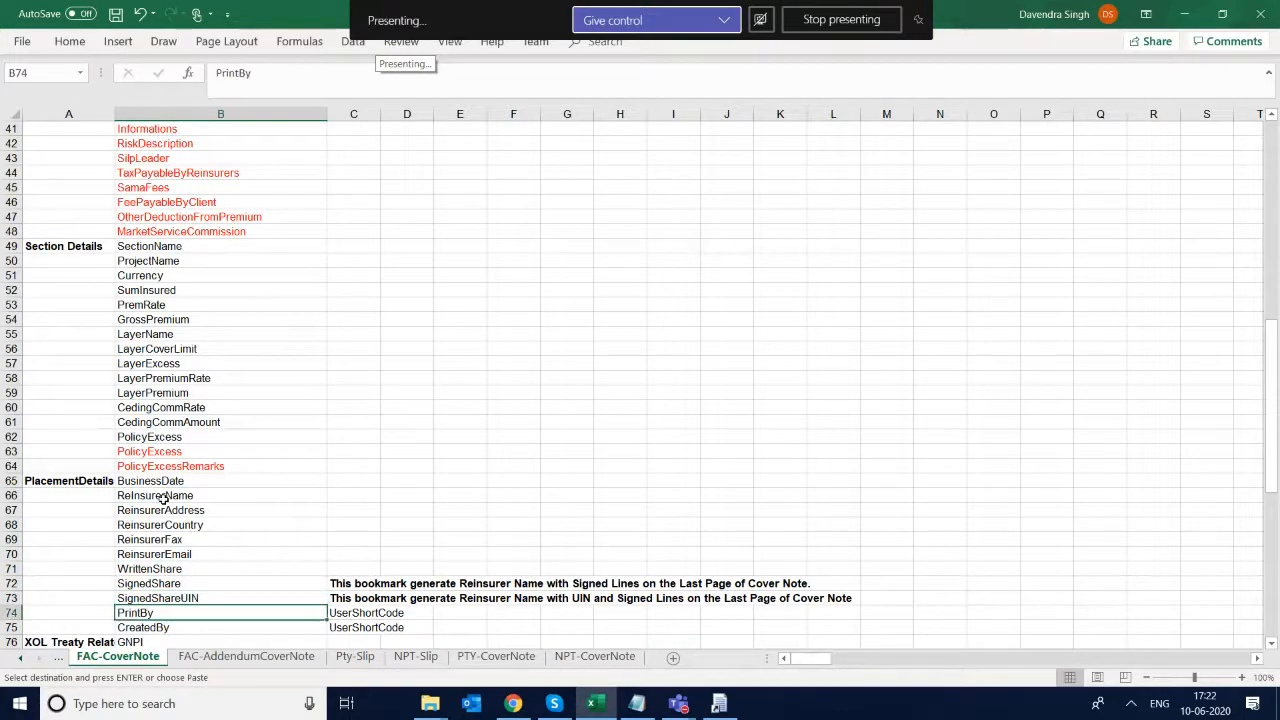
{"action": "key", "text": "Up"}
{"action": "key", "text": "Down"}
{"action": "key", "text": "Down"}
{"action": "key", "text": "Down"}
{"action": "key", "text": "Down"}
{"action": "key", "text": "Down"}
{"action": "key", "text": "Down"}
{"action": "key", "text": "Down"}
{"action": "key", "text": "Down"}
{"action": "key", "text": "Down"}
{"action": "key", "text": "Down"}
{"action": "key", "text": "Down"}
{"action": "key", "text": "Down"}
{"action": "key", "text": "Down"}
{"action": "key", "text": "Down"}
{"action": "key", "text": "Down"}
{"action": "key", "text": "Down"}
{"action": "key", "text": "Down"}
{"action": "key", "text": "Down"}
{"action": "key", "text": "Down"}
{"action": "key", "text": "Down"}
{"action": "key", "text": "Down"}
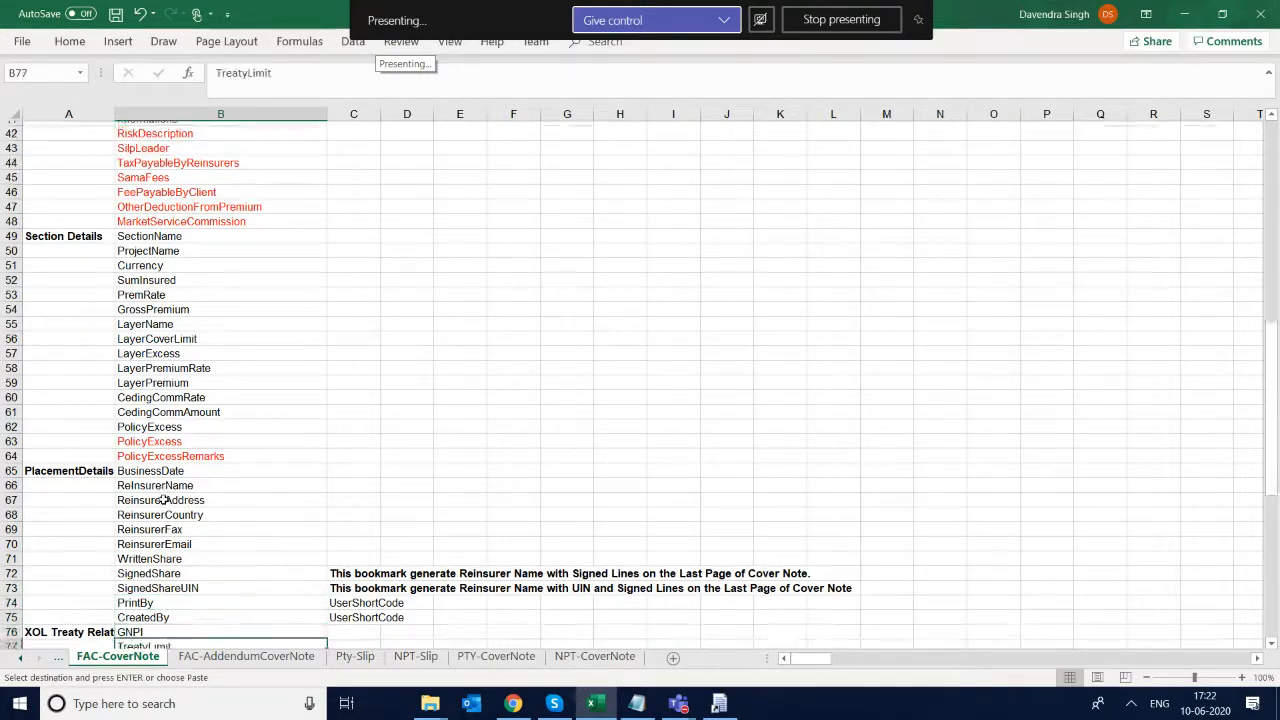
{"action": "key", "text": "Up"}
{"action": "key", "text": "Up"}
{"action": "key", "text": "Up"}
{"action": "key", "text": "Up"}
{"action": "key", "text": "Up"}
{"action": "key", "text": "Up"}
{"action": "key", "text": "Up"}
{"action": "key", "text": "Up"}
{"action": "key", "text": "Up"}
{"action": "key", "text": "Up"}
{"action": "key", "text": "Up"}
{"action": "key", "text": "Up"}
{"action": "key", "text": "Up"}
{"action": "key", "text": "Up"}
{"action": "key", "text": "Up"}
{"action": "key", "text": "Up"}
{"action": "key", "text": "Up"}
{"action": "key", "text": "Up"}
{"action": "key", "text": "Up"}
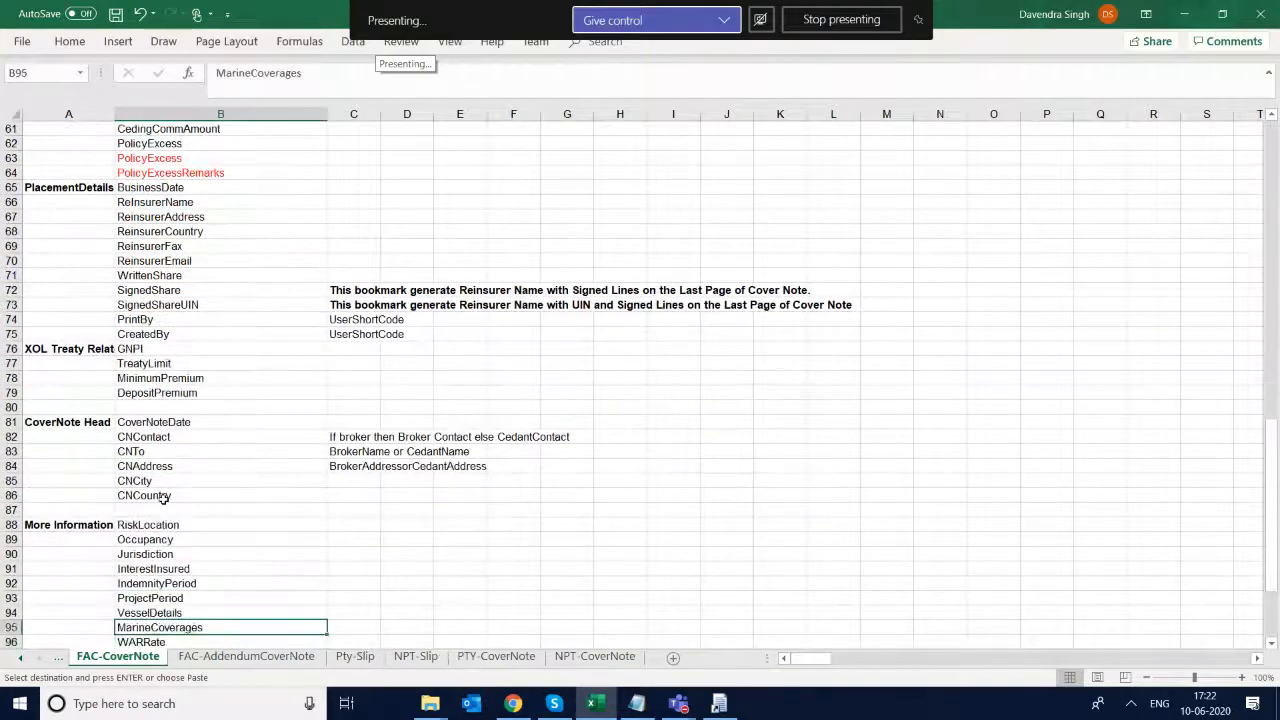
- Examine the FAC-CoverNote bookmarks from the XOL Treaty and CoverNote Head entries to the end of the More Information fields
{"action": "key", "text": "Up"}
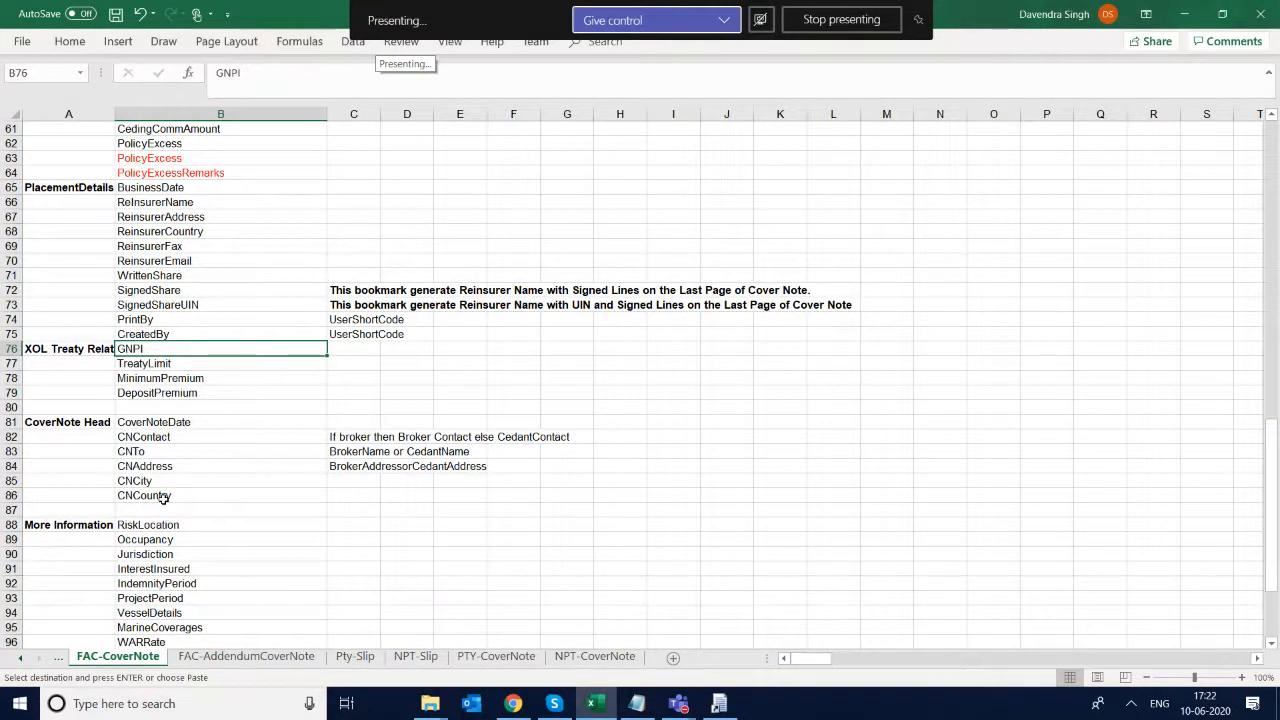
{"action": "key", "text": "Down"}
{"action": "key", "text": "Down"}
{"action": "key", "text": "Down"}
{"action": "key", "text": "Down"}
{"action": "key", "text": "Down"}
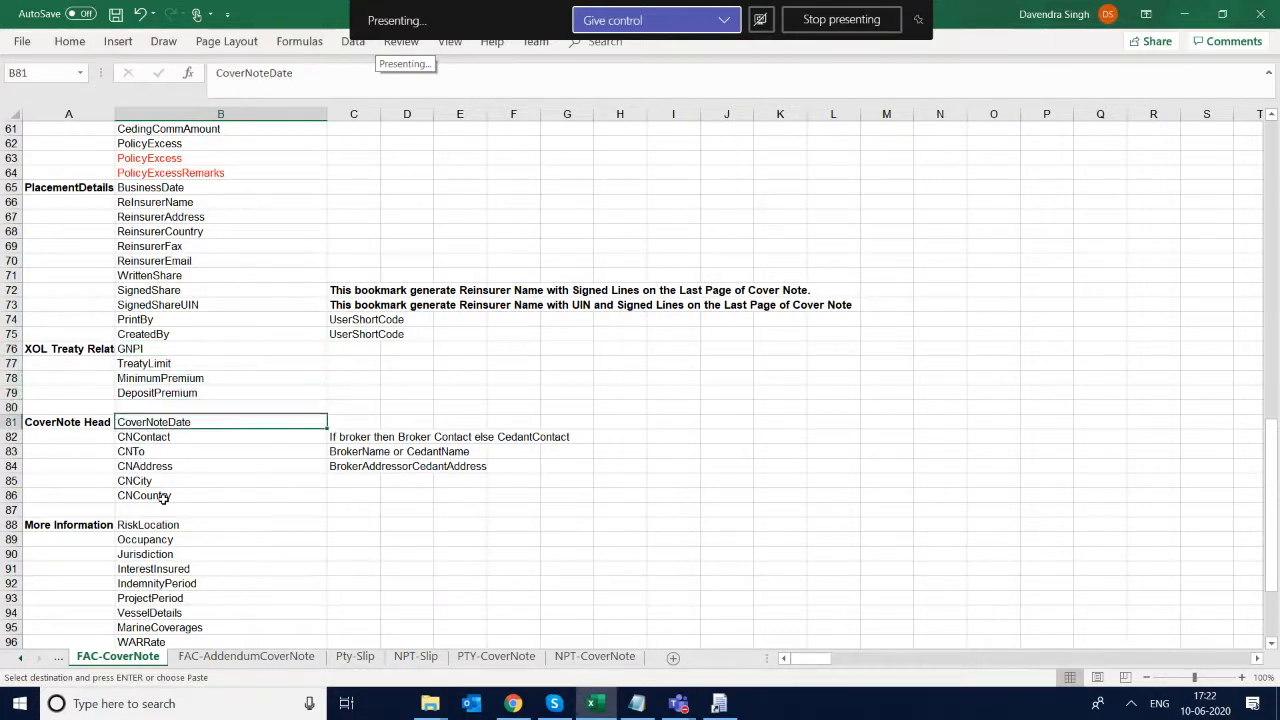
{"action": "key", "text": "shift+Down"}
{"action": "key", "text": "shift+Down"}
{"action": "key", "text": "shift+Down"}
{"action": "key", "text": "shift+Down"}
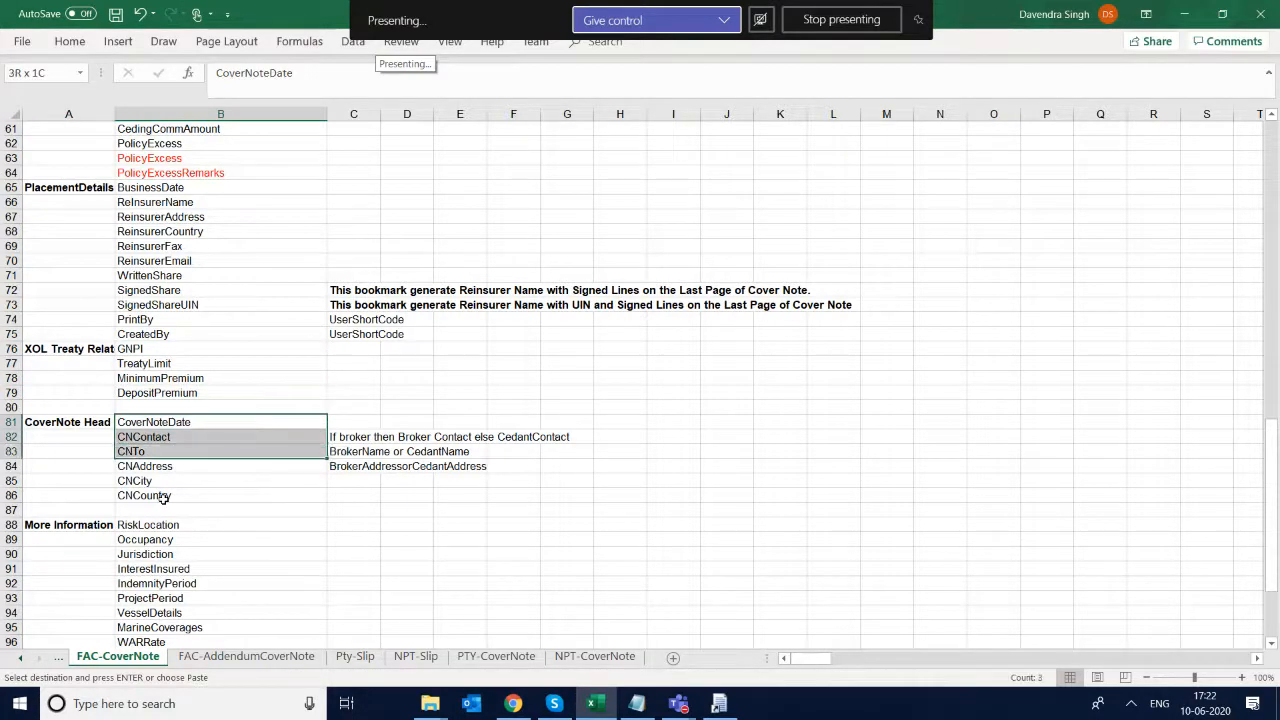
{"action": "key", "text": "Down"}
{"action": "key", "text": "Down"}
{"action": "key", "text": "Down"}
{"action": "key", "text": "Down"}
{"action": "key", "text": "Down"}
{"action": "key", "text": "Down"}
{"action": "key", "text": "Down"}
{"action": "key", "text": "Down"}
{"action": "key", "text": "Down"}
{"action": "key", "text": "Down"}
{"action": "key", "text": "Down"}
{"action": "key", "text": "Down"}
{"action": "key", "text": "Down"}
{"action": "key", "text": "Down"}
{"action": "key", "text": "Down"}
{"action": "key", "text": "Down"}
{"action": "key", "text": "Down"}
{"action": "key", "text": "Down"}
{"action": "key", "text": "Down"}
{"action": "key", "text": "Down"}
{"action": "key", "text": "Down"}
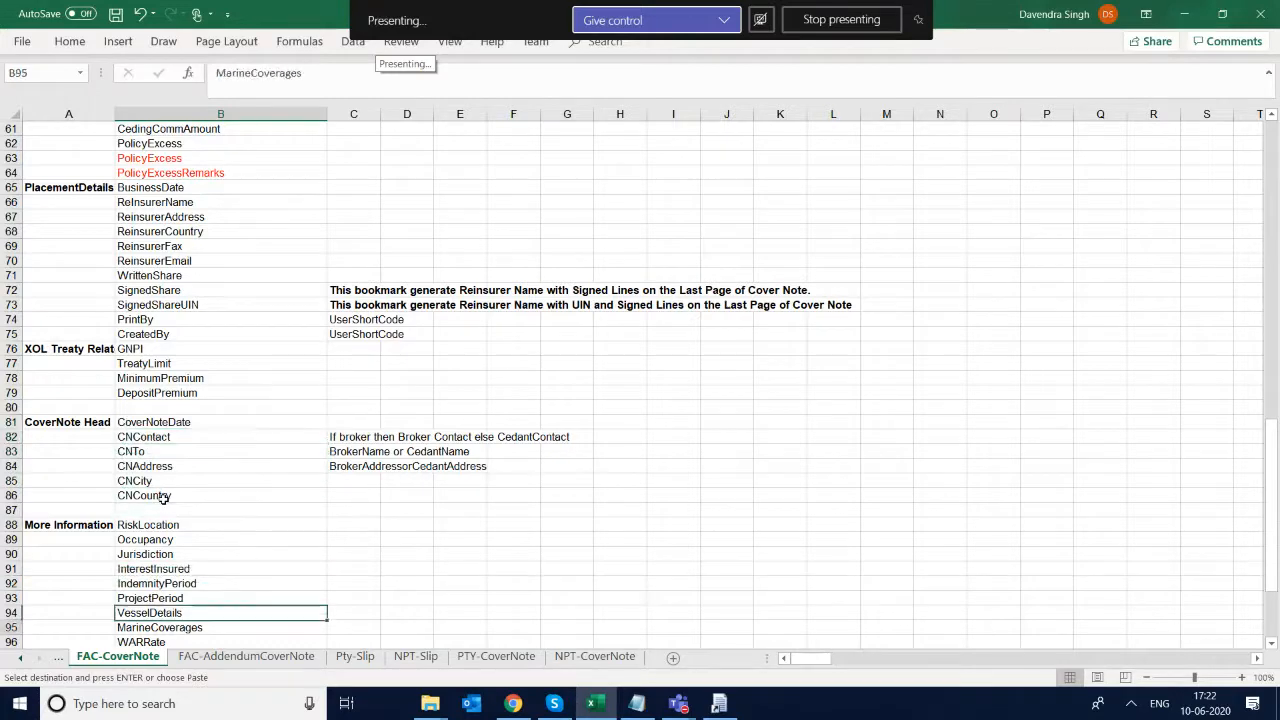
- Open the FAC-Slip sheet and look through its bookmarks from the enquiry and section details to the last entry, GOTCover
{"action": "left_click", "coordinate": [20, 658]}
{"action": "left_click", "coordinate": [20, 660]}
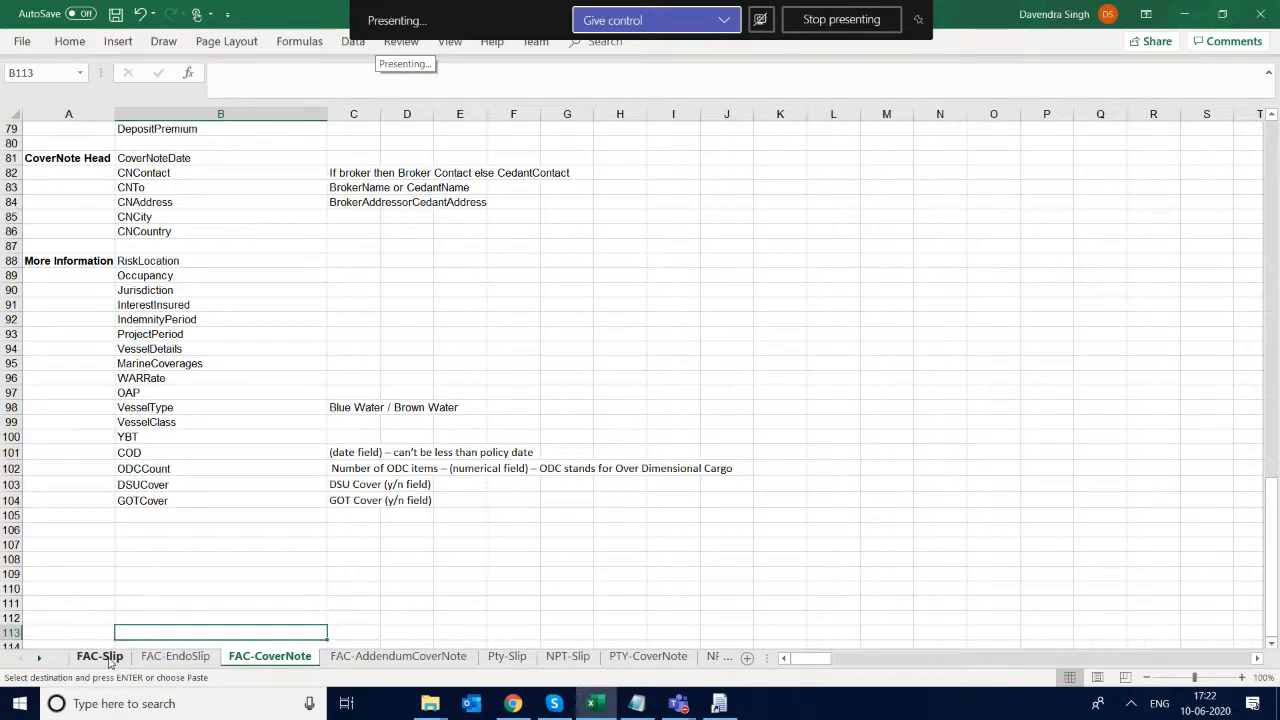
{"action": "left_click", "coordinate": [104, 657]}
{"action": "left_click", "coordinate": [231, 481]}
{"action": "key", "text": "Down"}
{"action": "key", "text": "Down"}
{"action": "key", "text": "Down"}
{"action": "key", "text": "Down"}
{"action": "key", "text": "Down"}
{"action": "key", "text": "Down"}
{"action": "key", "text": "Down"}
{"action": "key", "text": "Down"}
{"action": "key", "text": "Down"}
{"action": "key", "text": "Down"}
{"action": "key", "text": "Down"}
{"action": "key", "text": "Down"}
{"action": "key", "text": "Down"}
{"action": "key", "text": "Down"}
{"action": "key", "text": "Down"}
{"action": "key", "text": "Down"}
{"action": "key", "text": "Down"}
{"action": "key", "text": "Down"}
{"action": "key", "text": "Down"}
{"action": "key", "text": "Down"}
{"action": "key", "text": "Down"}
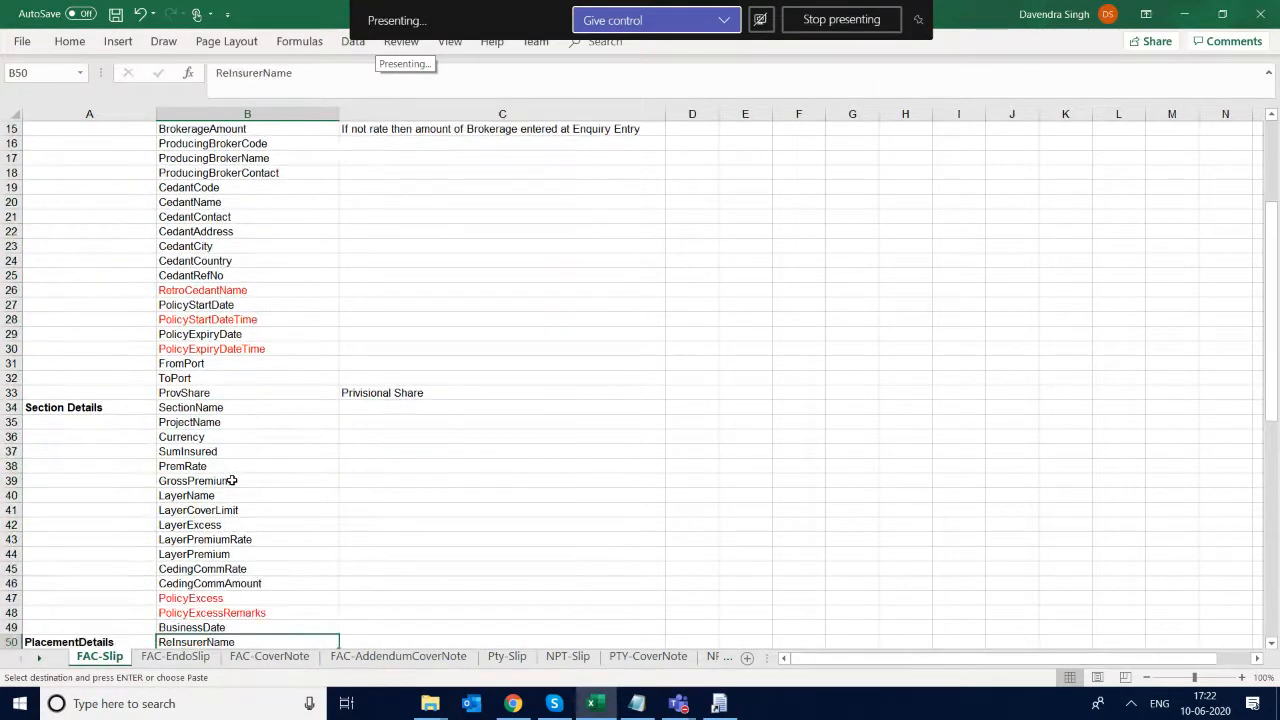
{"action": "key", "text": "Down"}
{"action": "key", "text": "Down"}
{"action": "key", "text": "Down"}
{"action": "key", "text": "Down"}
{"action": "key", "text": "Down"}
{"action": "key", "text": "Down"}
{"action": "key", "text": "Down"}
{"action": "key", "text": "Down"}
{"action": "key", "text": "Down"}
{"action": "key", "text": "Down"}
{"action": "key", "text": "Down"}
{"action": "key", "text": "Down"}
{"action": "key", "text": "Down"}
{"action": "key", "text": "Down"}
{"action": "key", "text": "Down"}
{"action": "key", "text": "Up"}
{"action": "key", "text": "Up"}
{"action": "key", "text": "Up"}
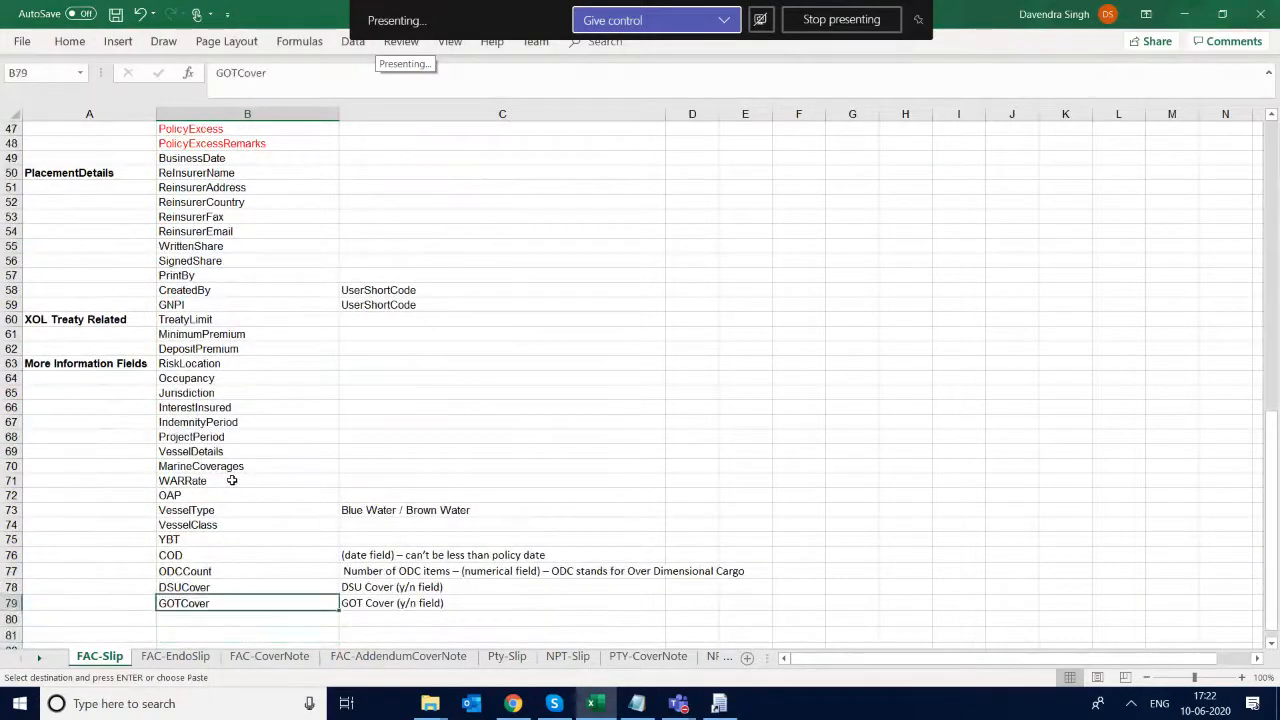
- Highlight the first More Information Fields bookmarks on the FAC-Slip sheet, from RiskLocation to IndemnityPeriod
{"action": "key", "text": "Up"}
{"action": "key", "text": "Up"}
{"action": "key", "text": "Up"}
{"action": "key", "text": "Up"}
{"action": "key", "text": "Up"}
{"action": "key", "text": "Up"}
{"action": "key", "text": "Up"}
{"action": "key", "text": "Up"}
{"action": "key", "text": "Up"}
{"action": "key", "text": "Up"}
{"action": "key", "text": "Up"}
{"action": "key", "text": "Up"}
{"action": "key", "text": "Up"}
{"action": "key", "text": "Up"}
{"action": "key", "text": "Up"}
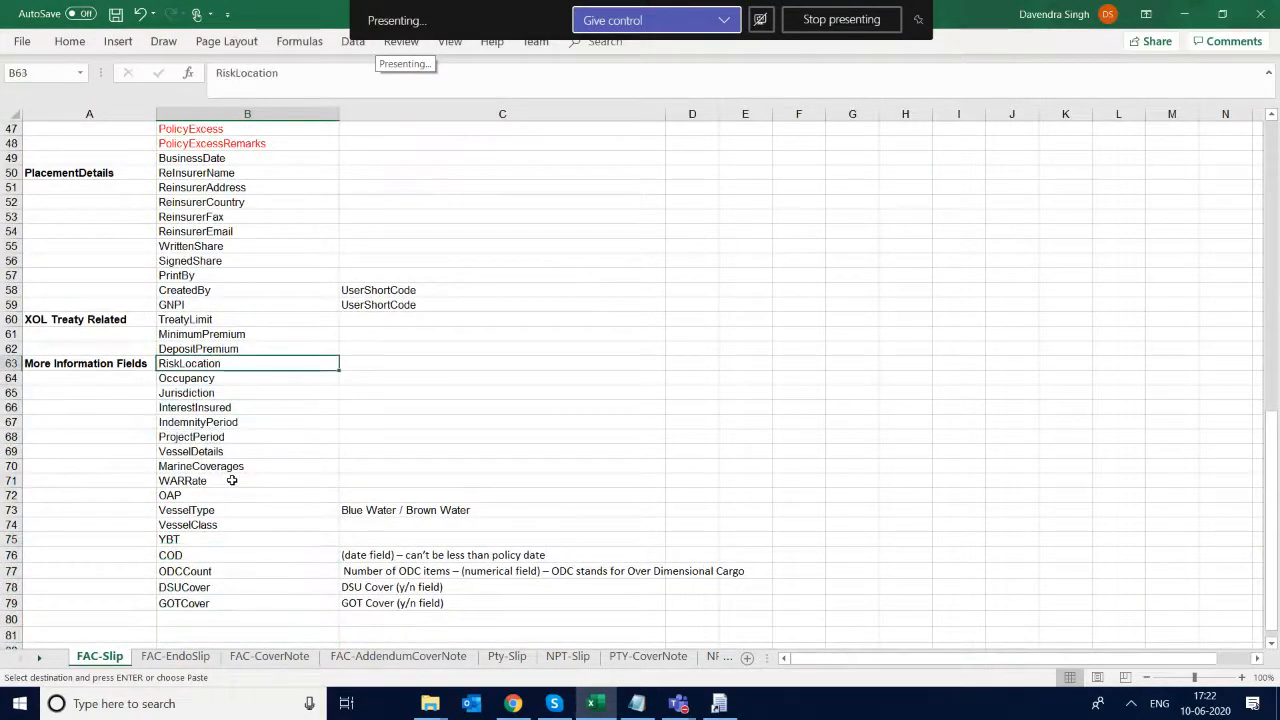
{"action": "key", "text": "shift+Down"}
{"action": "key", "text": "shift+Down"}
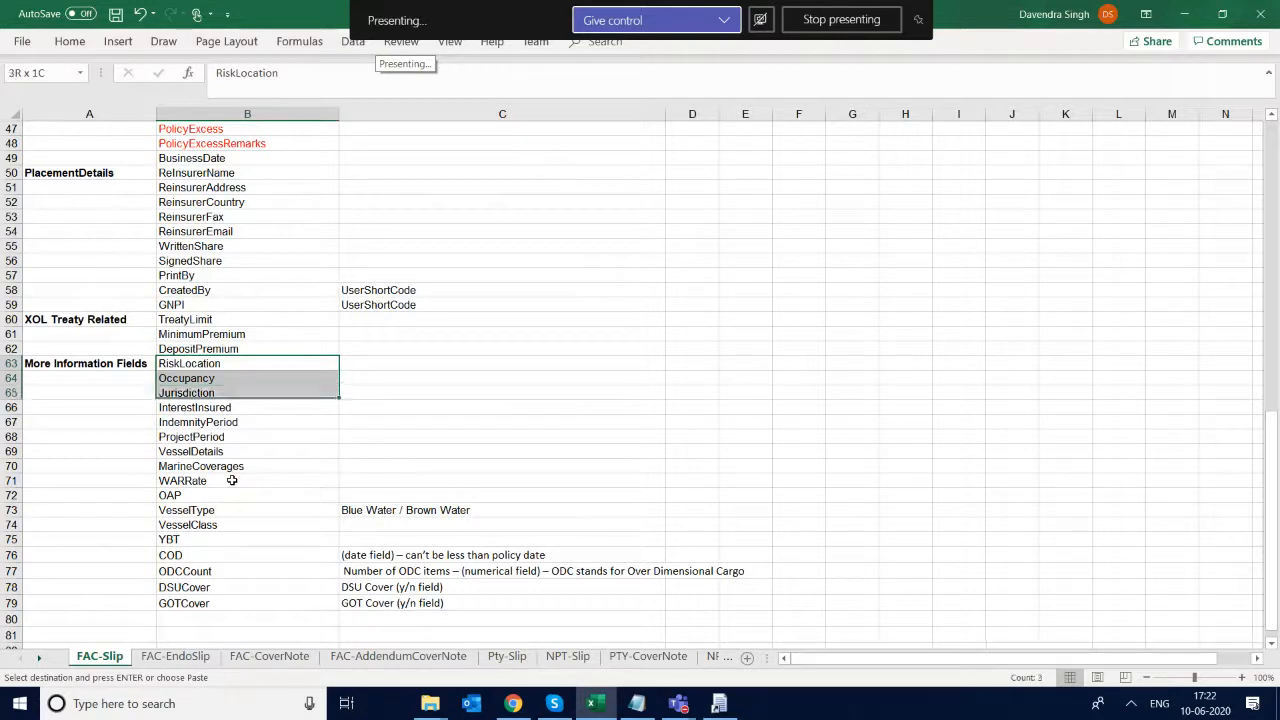
{"action": "key", "text": "shift+Down"}
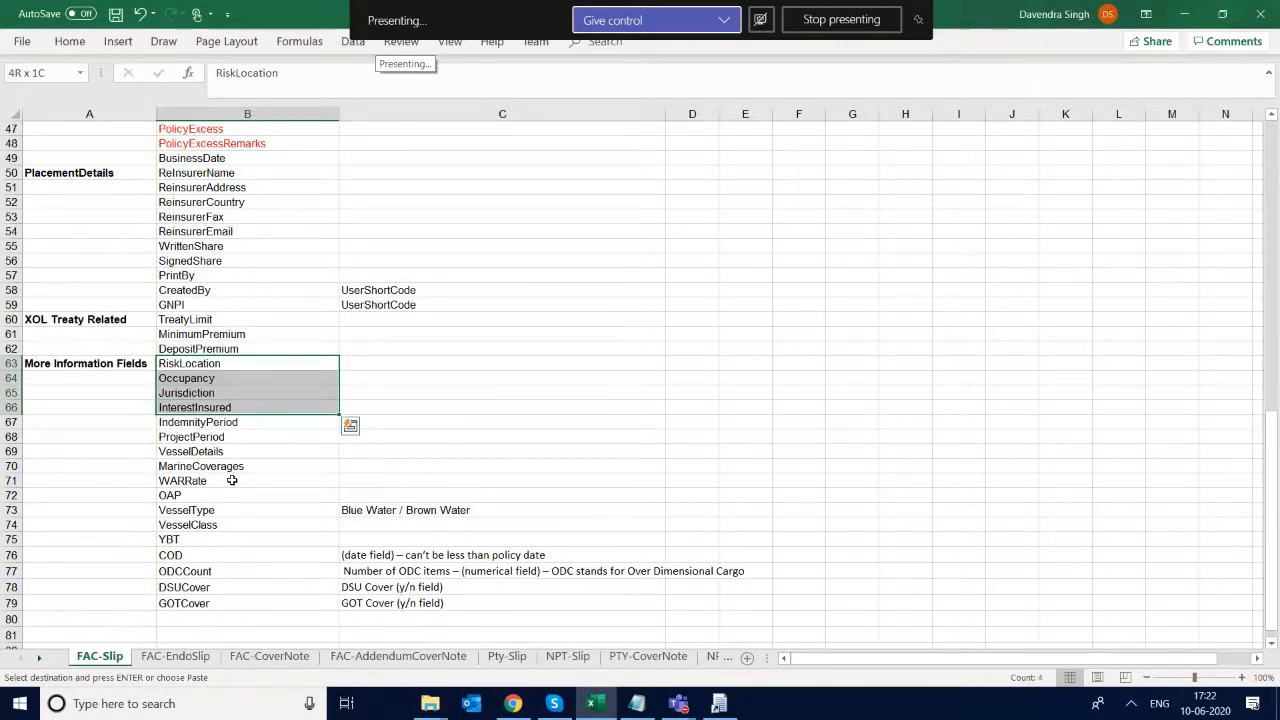
{"action": "key", "text": "shift+Down"}
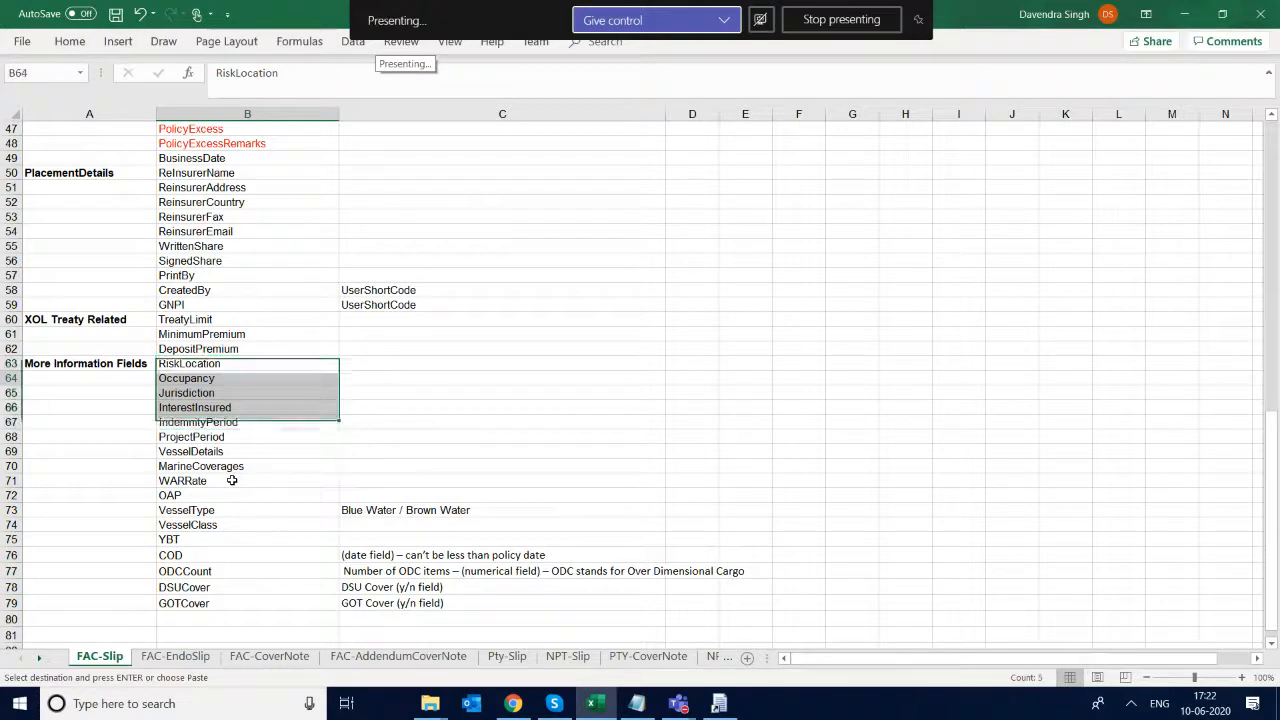
- Examine the remaining More Information Fields bookmarks on FAC-Slip, from IndemnityPeriod through the vessel, marine and ODCCount entries to DSUCover
{"action": "key", "text": "Down"}
{"action": "key", "text": "Down"}
{"action": "key", "text": "Down"}
{"action": "key", "text": "Down"}
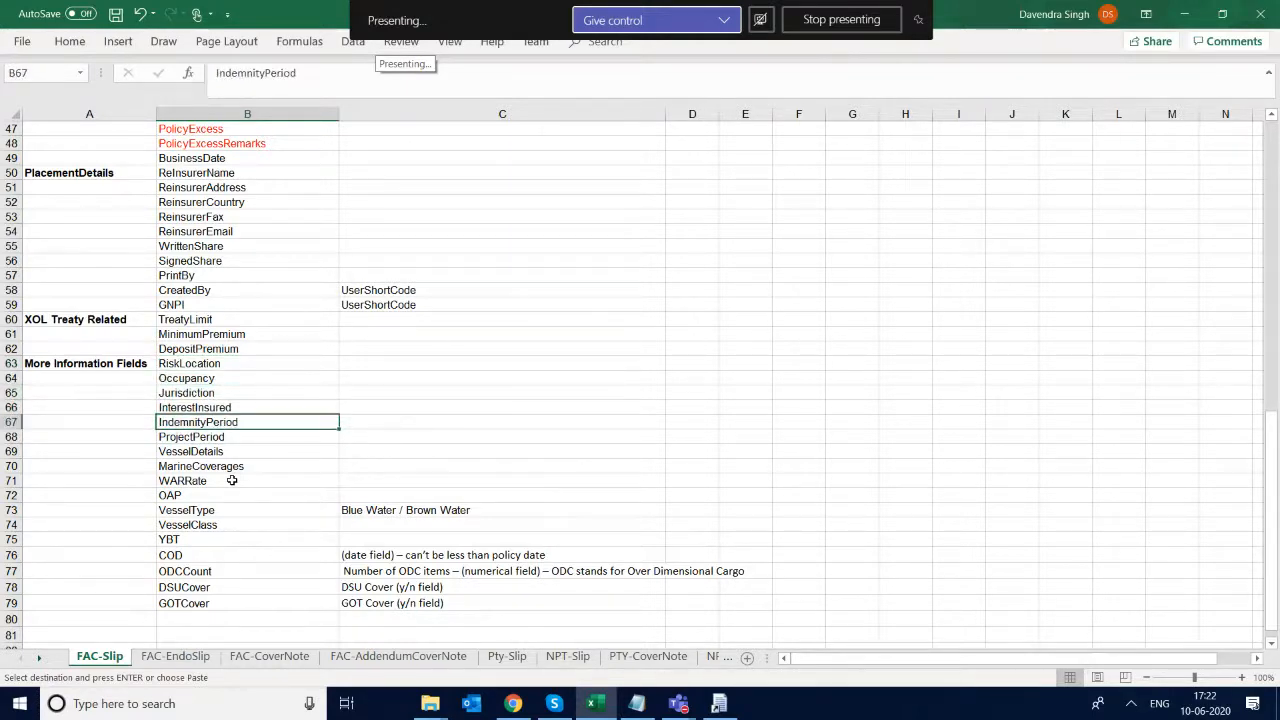
{"action": "key", "text": "Down"}
{"action": "key", "text": "Down"}
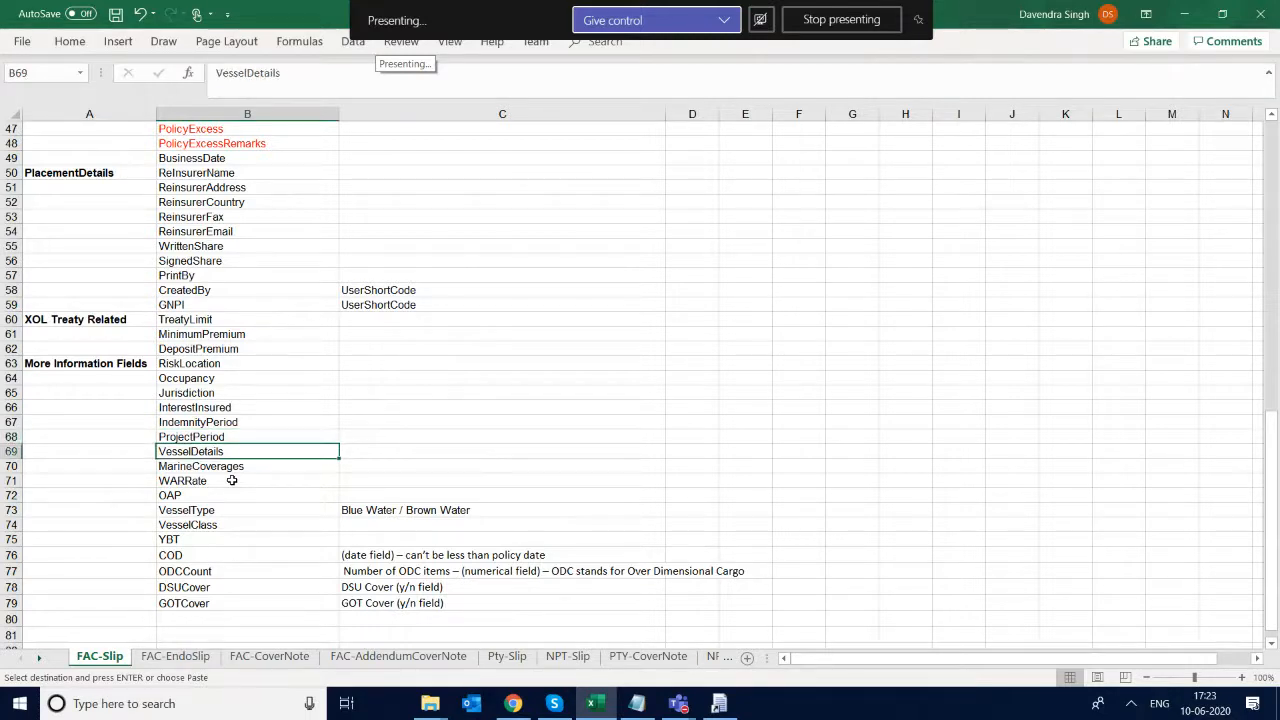
{"action": "key", "text": "Down"}
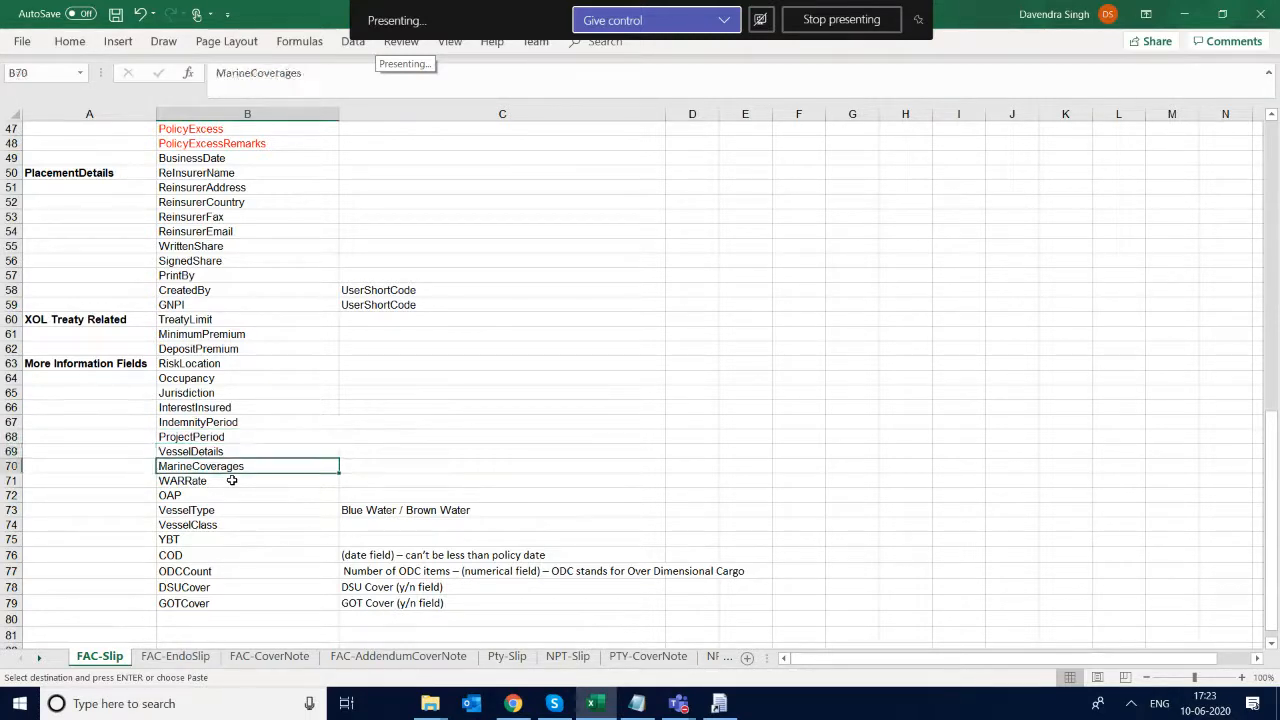
{"action": "key", "text": "Down"}
{"action": "key", "text": "Down"}
{"action": "key", "text": "Down"}
{"action": "key", "text": "Down"}
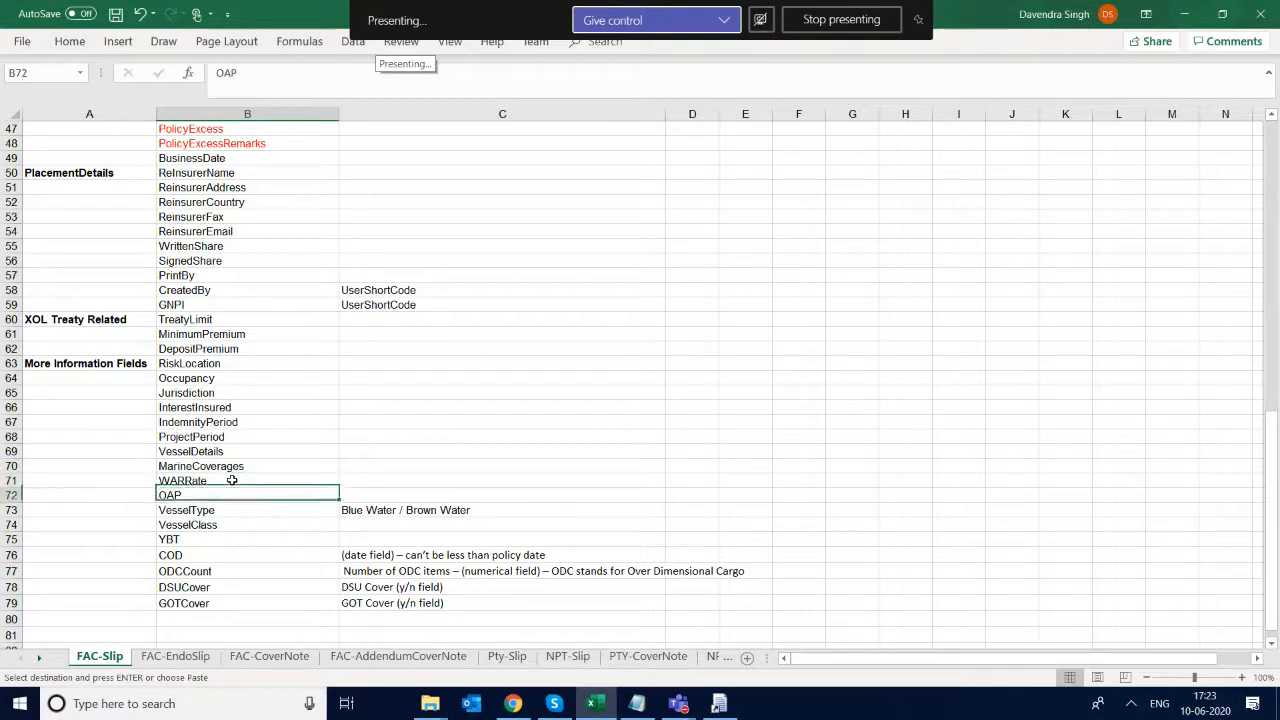
{"action": "key", "text": "Up"}
{"action": "key", "text": "Down"}
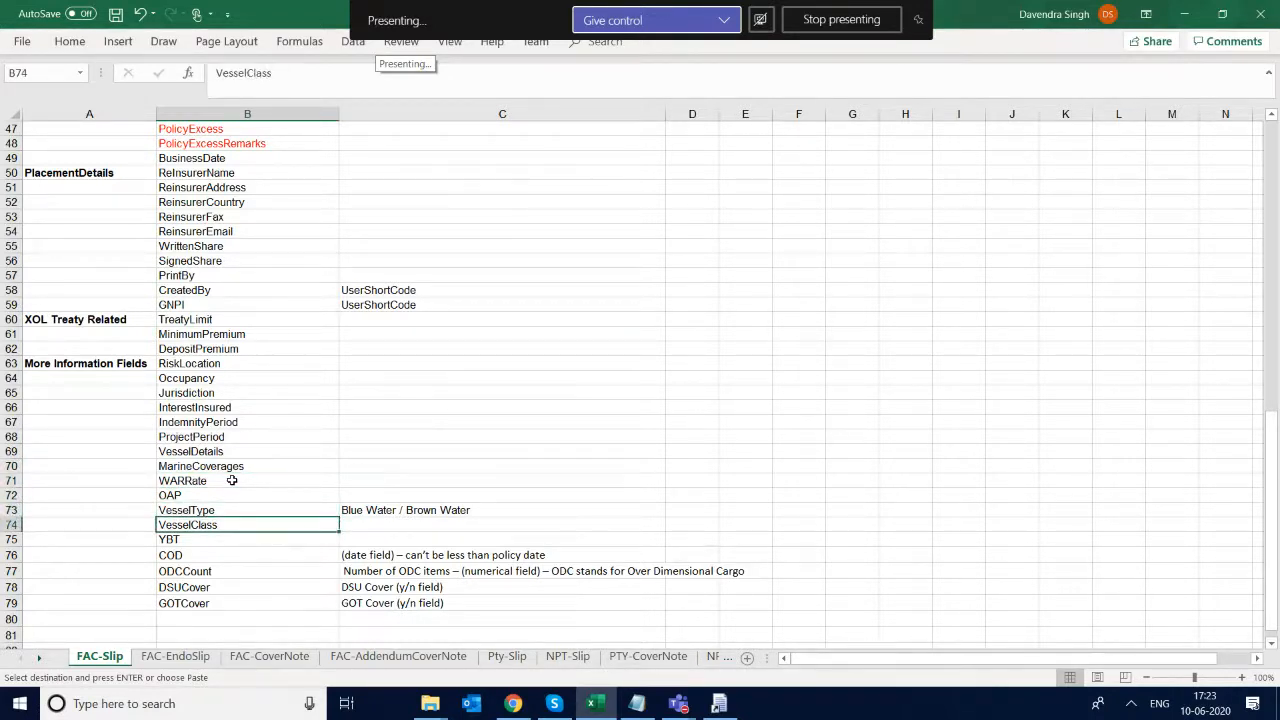
{"action": "key", "text": "Down"}
{"action": "key", "text": "Down"}
{"action": "key", "text": "Down"}
{"action": "key", "text": "Up"}
{"action": "key", "text": "Down"}
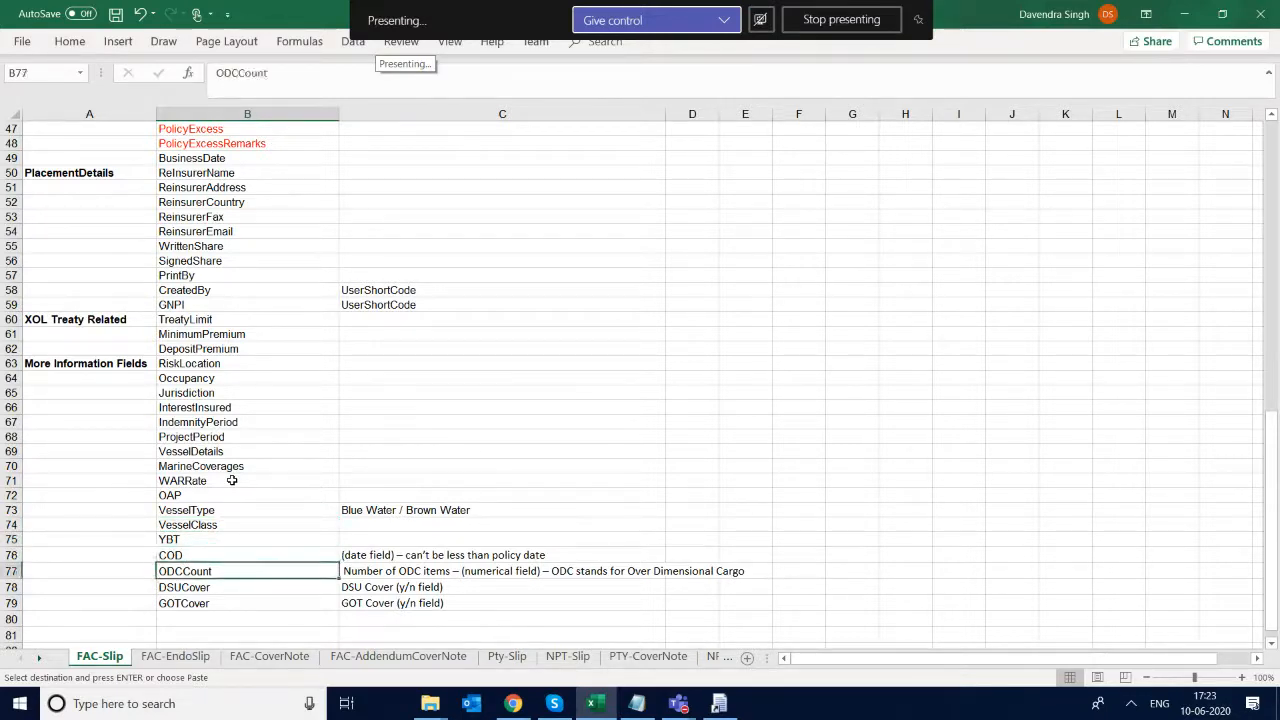
- Look back through the FAC-Slip bookmarks up to the Field Name header and cancel the pending copy selection
{"action": "key", "text": "Down"}
{"action": "key", "text": "Up"}
{"action": "key", "text": "Up"}
{"action": "key", "text": "Up"}
{"action": "key", "text": "Up"}
{"action": "key", "text": "Up"}
{"action": "key", "text": "Up"}
{"action": "key", "text": "Up"}
{"action": "key", "text": "Up"}
{"action": "key", "text": "Up"}
{"action": "key", "text": "Up"}
{"action": "key", "text": "Up"}
{"action": "key", "text": "Up"}
{"action": "key", "text": "Up"}
{"action": "key", "text": "Up"}
{"action": "key", "text": "Up"}
{"action": "key", "text": "Up"}
{"action": "key", "text": "Up"}
{"action": "key", "text": "Up"}
{"action": "key", "text": "Up"}
{"action": "key", "text": "Up"}
{"action": "key", "text": "Up"}
{"action": "key", "text": "Down"}
{"action": "key", "text": "Up"}
{"action": "key", "text": "Up"}
{"action": "key", "text": "Up"}
{"action": "key", "text": "Up"}
{"action": "key", "text": "Up"}
{"action": "key", "text": "Up"}
{"action": "key", "text": "Up"}
{"action": "key", "text": "Up"}
{"action": "key", "text": "Up"}
{"action": "key", "text": "Up"}
{"action": "key", "text": "Up"}
{"action": "key", "text": "Up"}
{"action": "key", "text": "Up"}
{"action": "key", "text": "Up"}
{"action": "key", "text": "Up"}
{"action": "key", "text": "Up"}
{"action": "key", "text": "Up"}
{"action": "key", "text": "Up"}
{"action": "key", "text": "Up"}
{"action": "key", "text": "Up"}
{"action": "key", "text": "Up"}
{"action": "key", "text": "Up"}
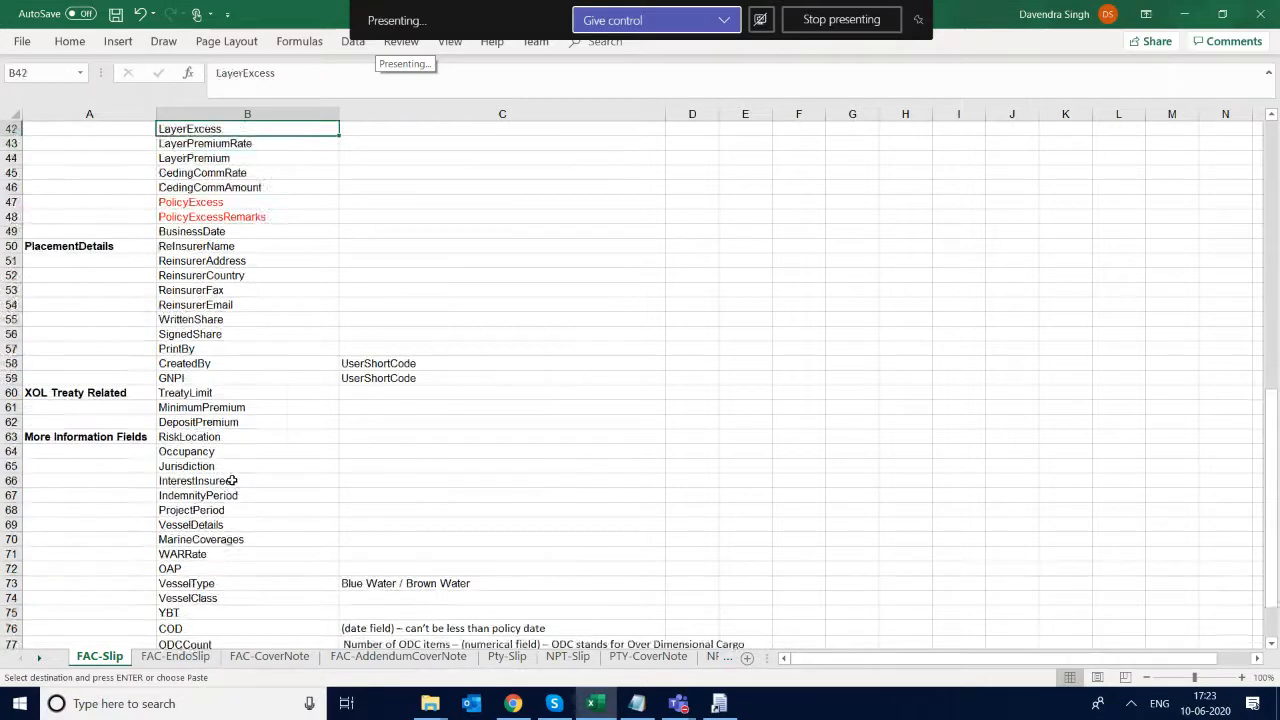
{"action": "key", "text": "Down"}
{"action": "key", "text": "Down"}
{"action": "key", "text": "Down"}
{"action": "key", "text": "Down"}
{"action": "key", "text": "Down"}
{"action": "key", "text": "Down"}
{"action": "key", "text": "Down"}
{"action": "key", "text": "Down"}
{"action": "key", "text": "Down"}
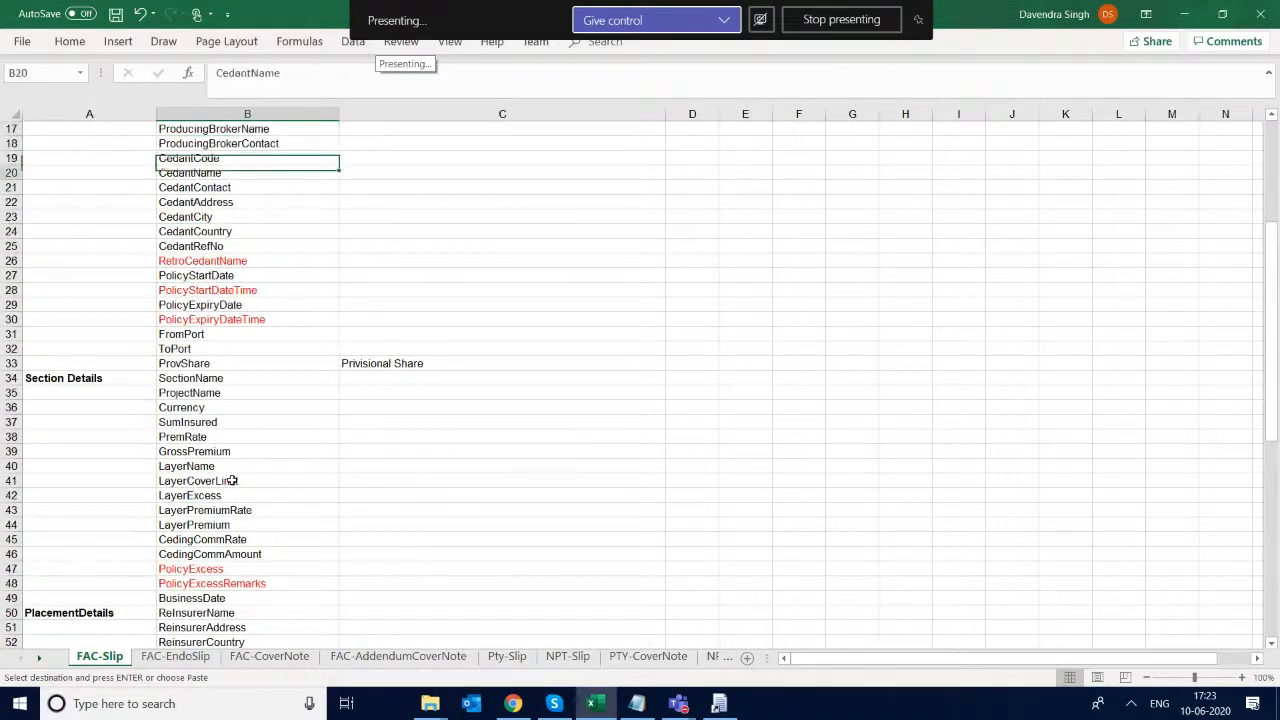
{"action": "key", "text": "Up"}
{"action": "key", "text": "Up"}
{"action": "key", "text": "Up"}
{"action": "key", "text": "Up"}
{"action": "key", "text": "Up"}
{"action": "key", "text": "Up"}
{"action": "key", "text": "Up"}
{"action": "key", "text": "Up"}
{"action": "key", "text": "Up"}
{"action": "key", "text": "Up"}
{"action": "key", "text": "Up"}
{"action": "key", "text": "Up"}
{"action": "key", "text": "Up"}
{"action": "key", "text": "Up"}
{"action": "key", "text": "Up"}
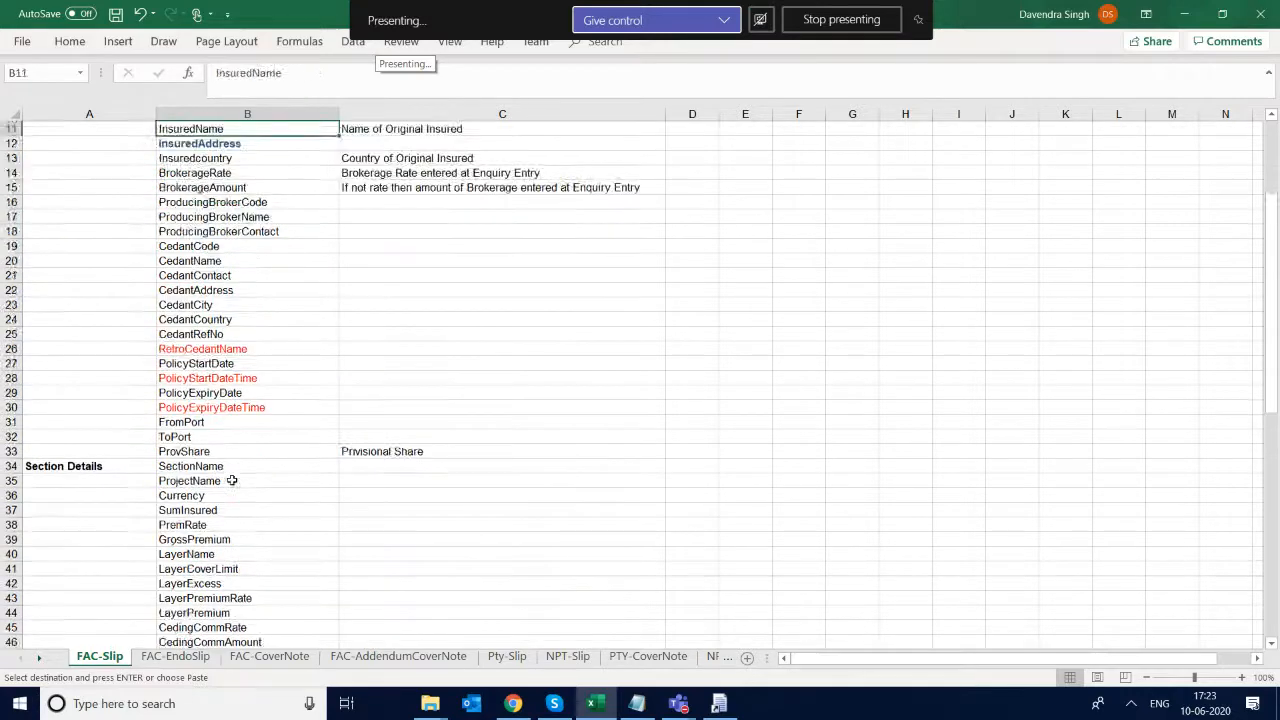
{"action": "key", "text": "Up"}
{"action": "key", "text": "Up"}
{"action": "key", "text": "Up"}
{"action": "key", "text": "Up"}
{"action": "key", "text": "Up"}
{"action": "key", "text": "Up"}
{"action": "key", "text": "Up"}
{"action": "key", "text": "Up"}
{"action": "key", "text": "Up"}
{"action": "key", "text": "Up"}
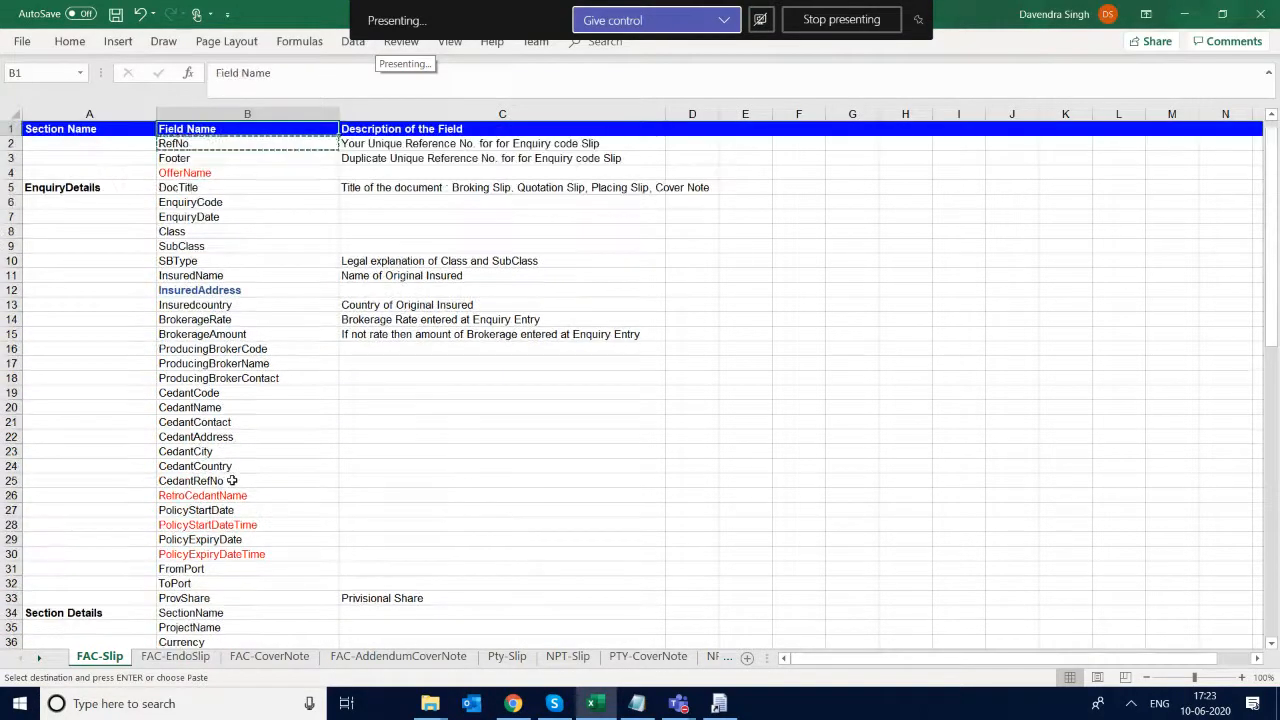
{"action": "key", "text": "Escape"}
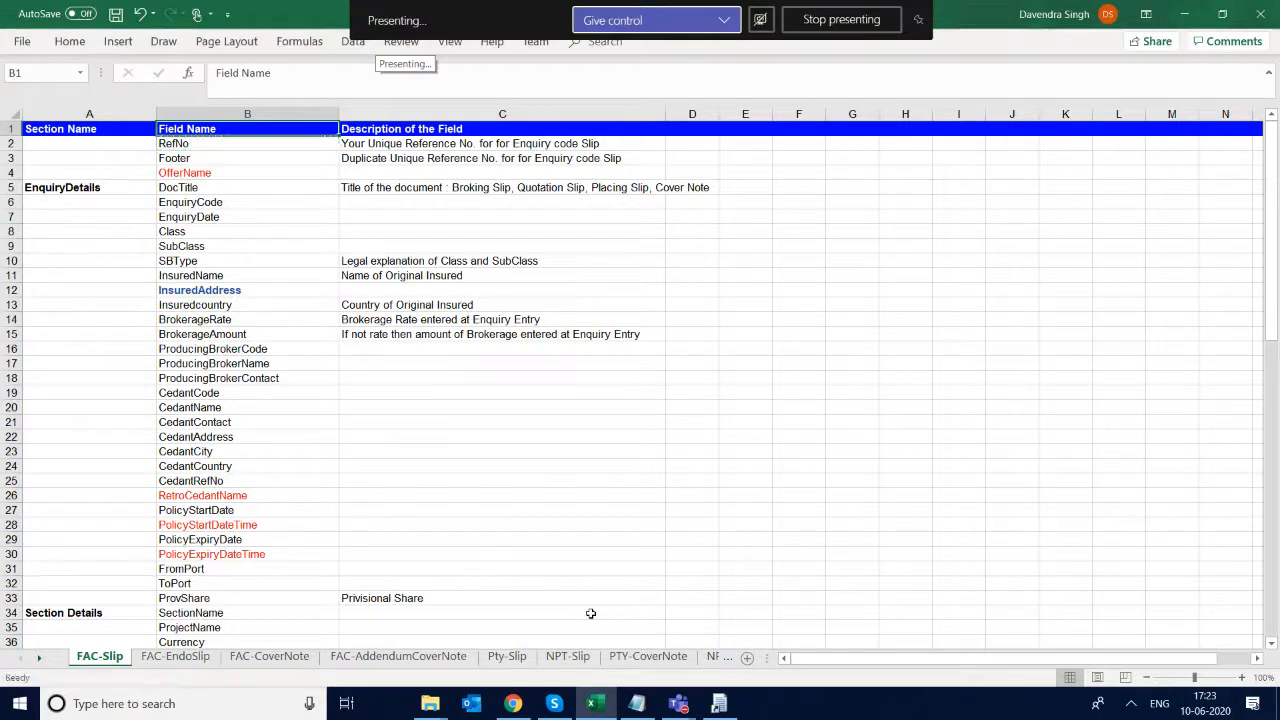
- Switch to SARBOnline in Chrome and save a signed share of 10 for Berkshire Hathaway Reinsurance Group on Slip1
{"action": "left_click", "coordinate": [511, 704]}
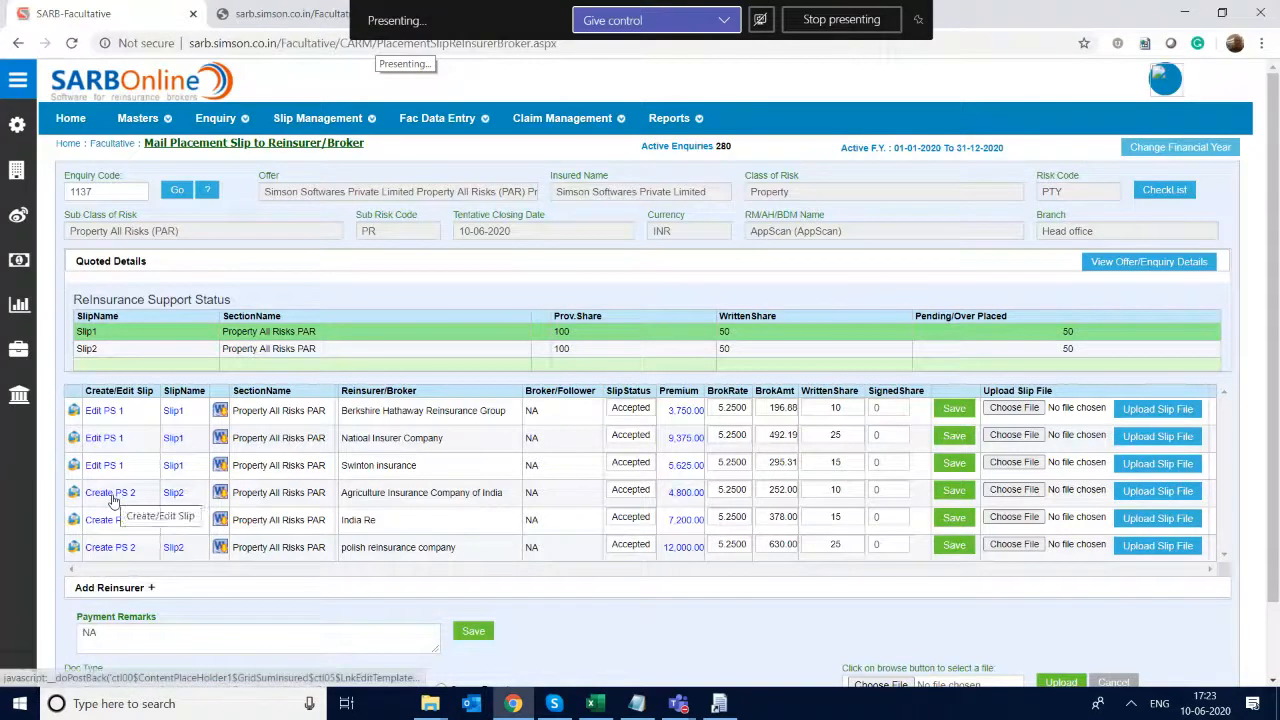
{"action": "double_click", "coordinate": [889, 406]}
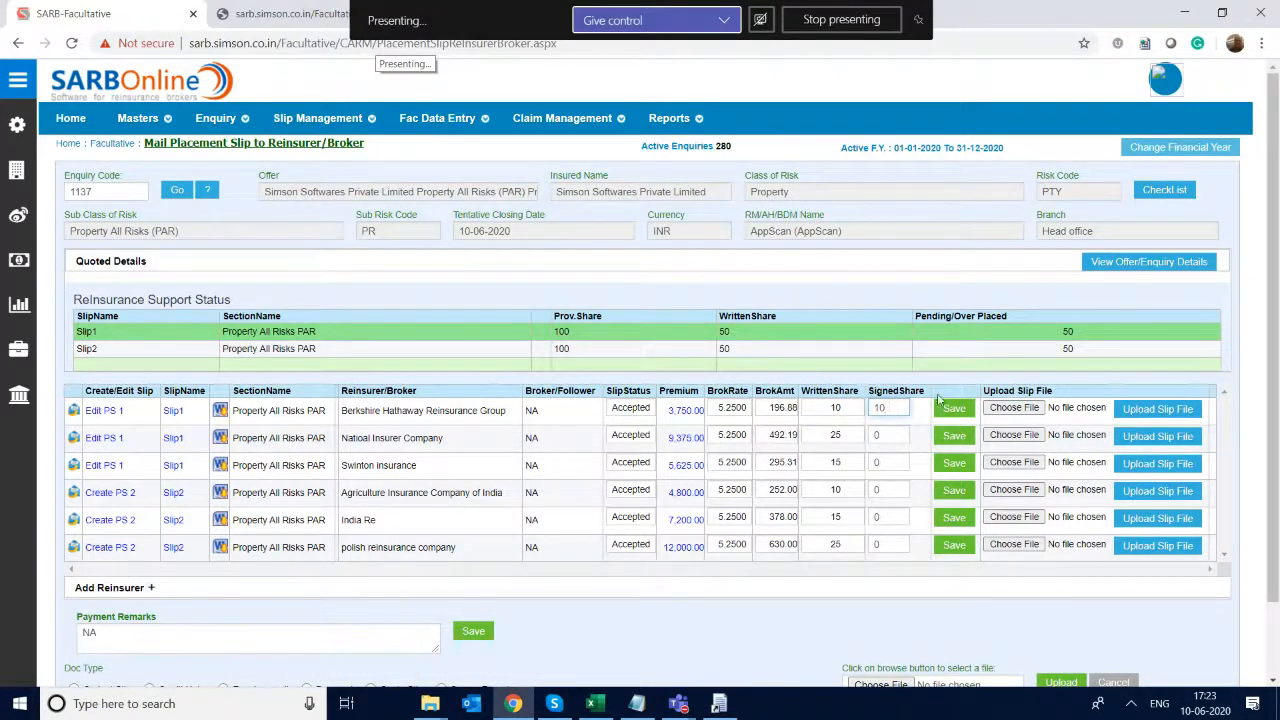
{"action": "left_click", "coordinate": [952, 408]}
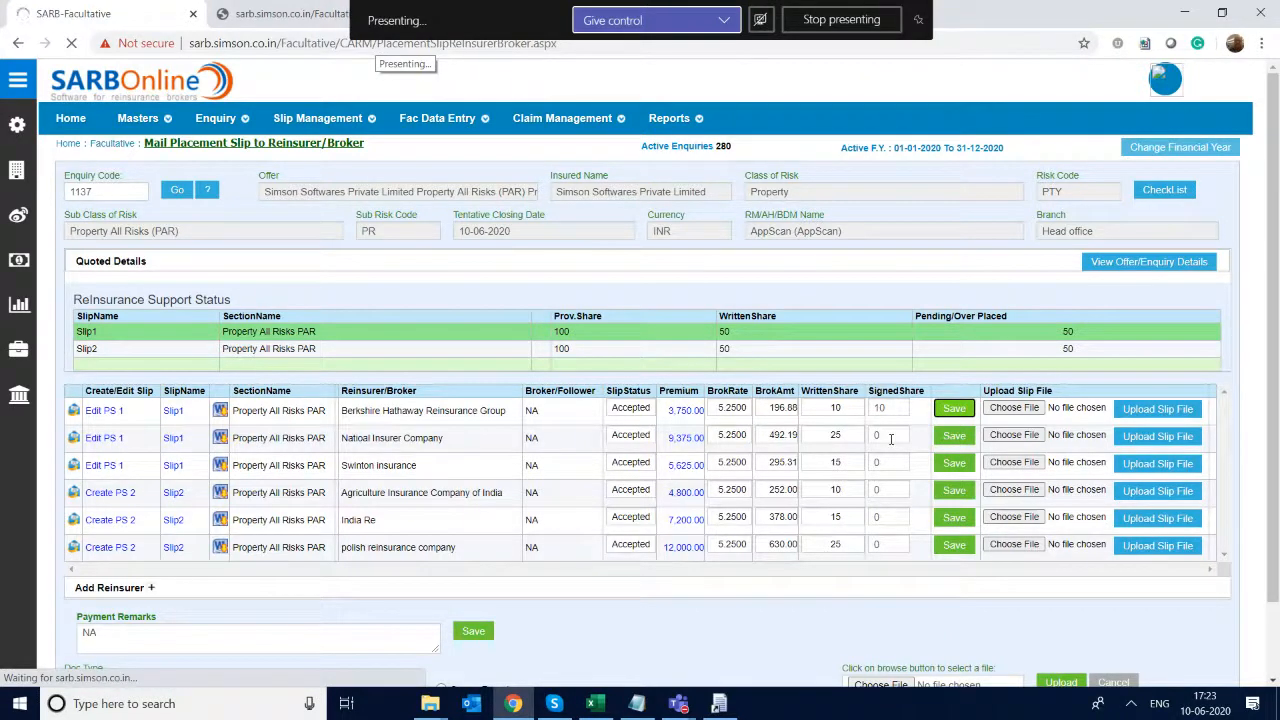
- Set the signed share of Natioal Insurer Company on Slip1 to 25 and save that row, dismissing the file chooser
{"action": "left_click", "coordinate": [890, 438]}
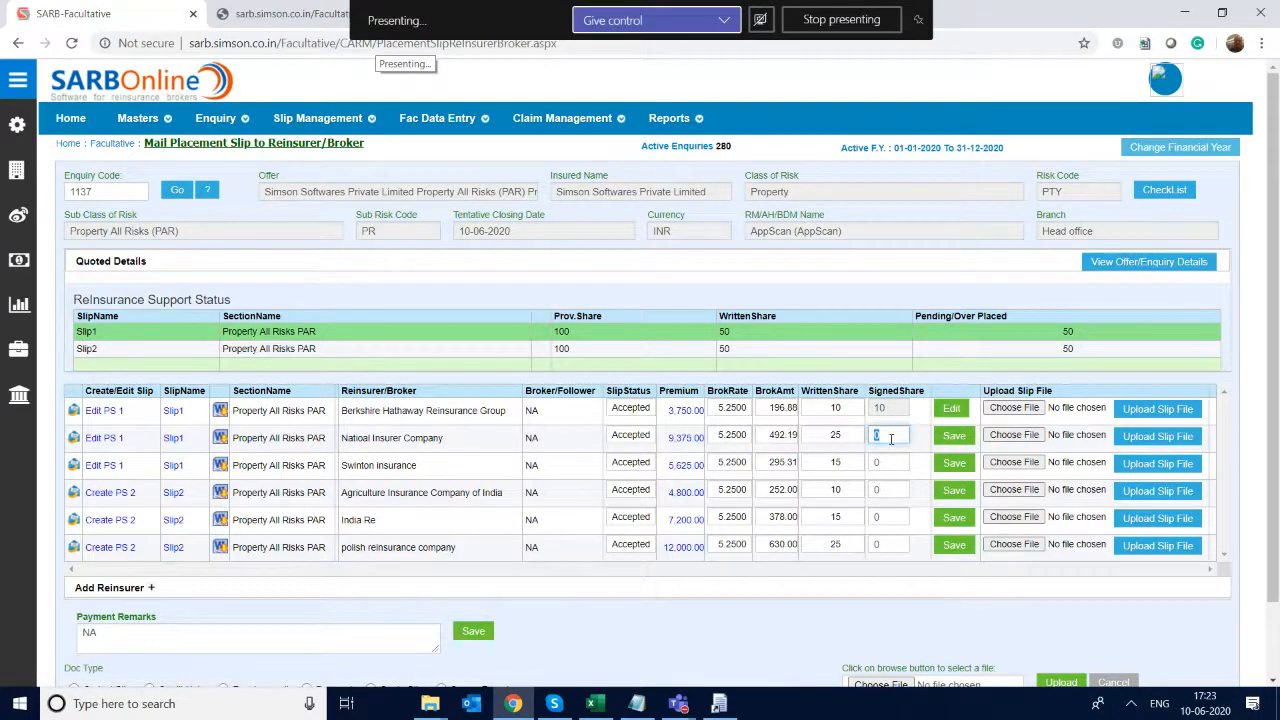
{"action": "type", "text": "25"}
{"action": "key", "text": "Tab"}
{"action": "key", "text": "Tab"}
{"action": "key", "text": "Return"}
{"action": "left_click", "coordinate": [496, 396]}
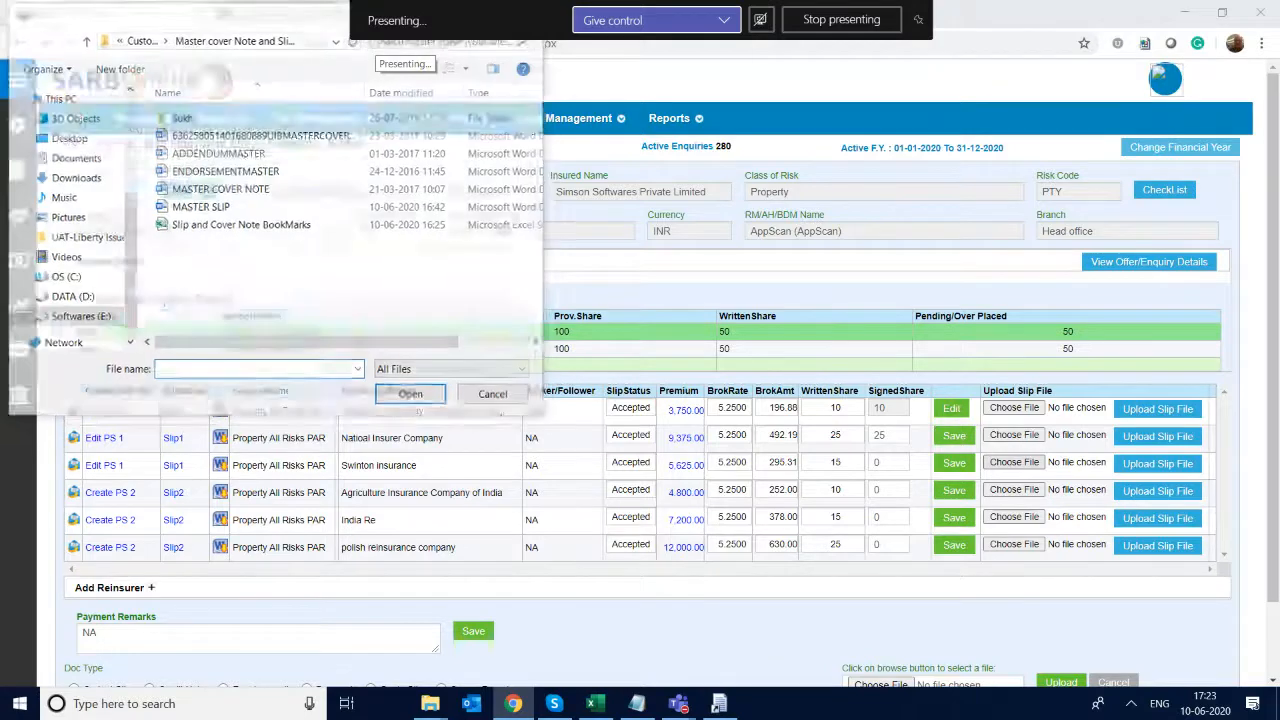
{"action": "left_click", "coordinate": [954, 435]}
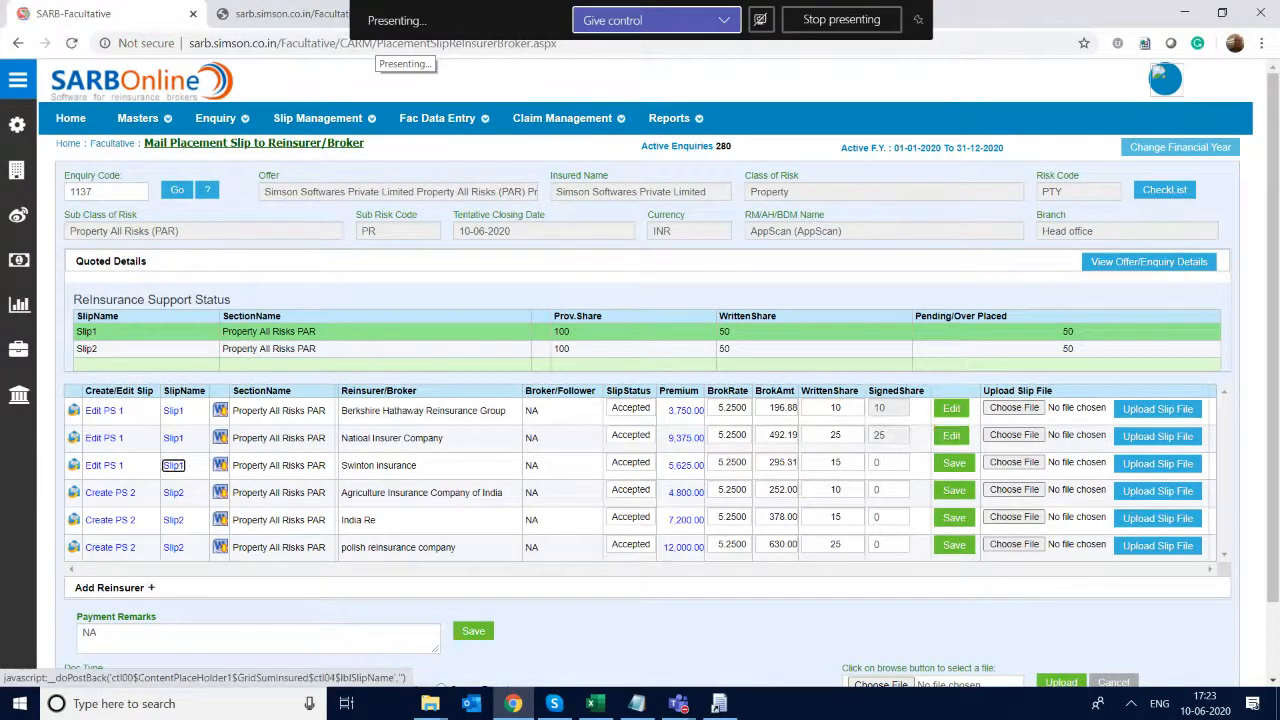
- Set the signed share of Swinton insurance on Slip1 to 15 and save the row
{"action": "left_click", "coordinate": [878, 464]}
{"action": "key", "text": "BackSpace"}
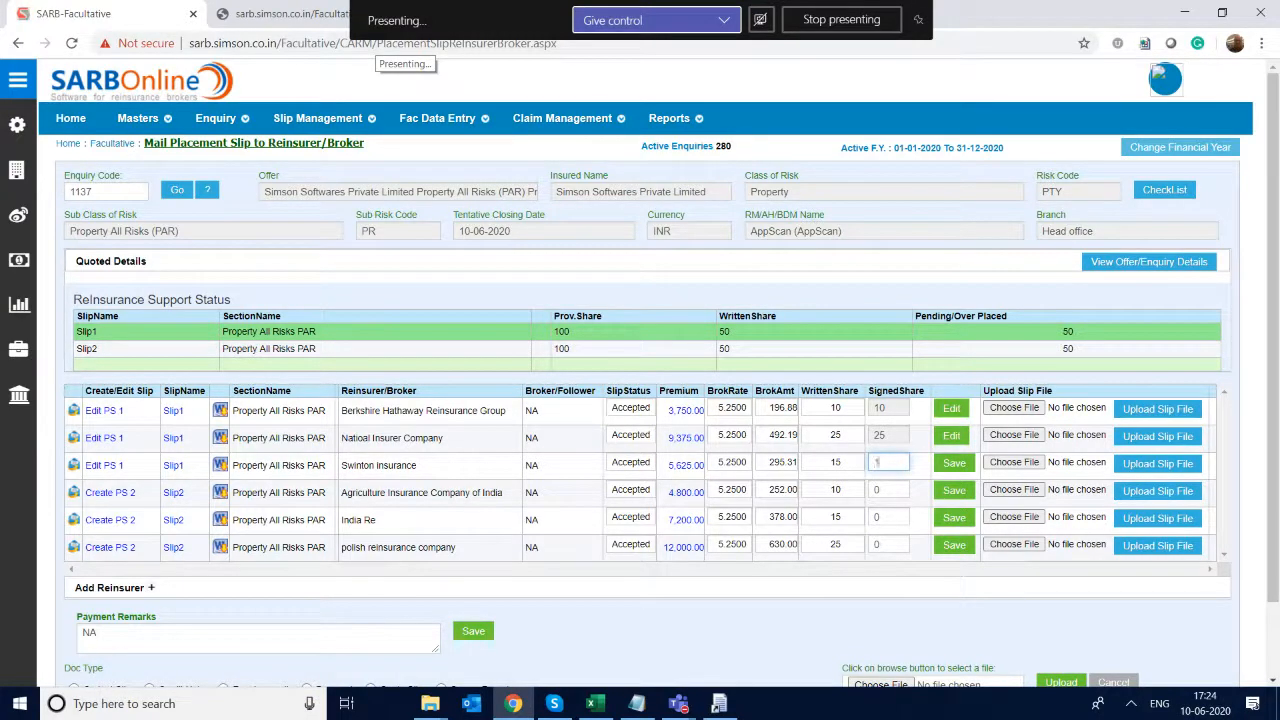
{"action": "key", "text": "Tab"}
{"action": "key", "text": "Return"}
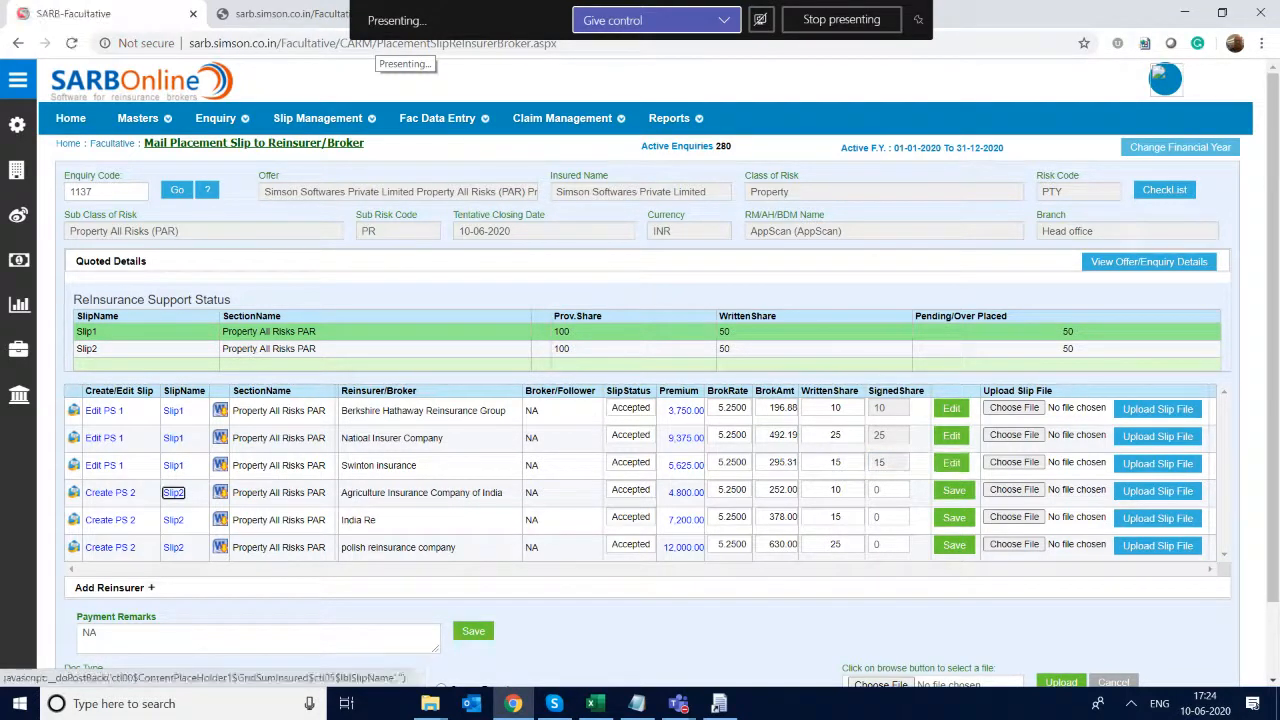
- Set the signed share of Agriculture Insurance Company of India on Slip2 to 10 and save the row
{"action": "left_click", "coordinate": [877, 492]}
{"action": "key", "text": "BackSpace"}
{"action": "type", "text": "10"}
{"action": "key", "text": "Tab"}
{"action": "key", "text": "Return"}
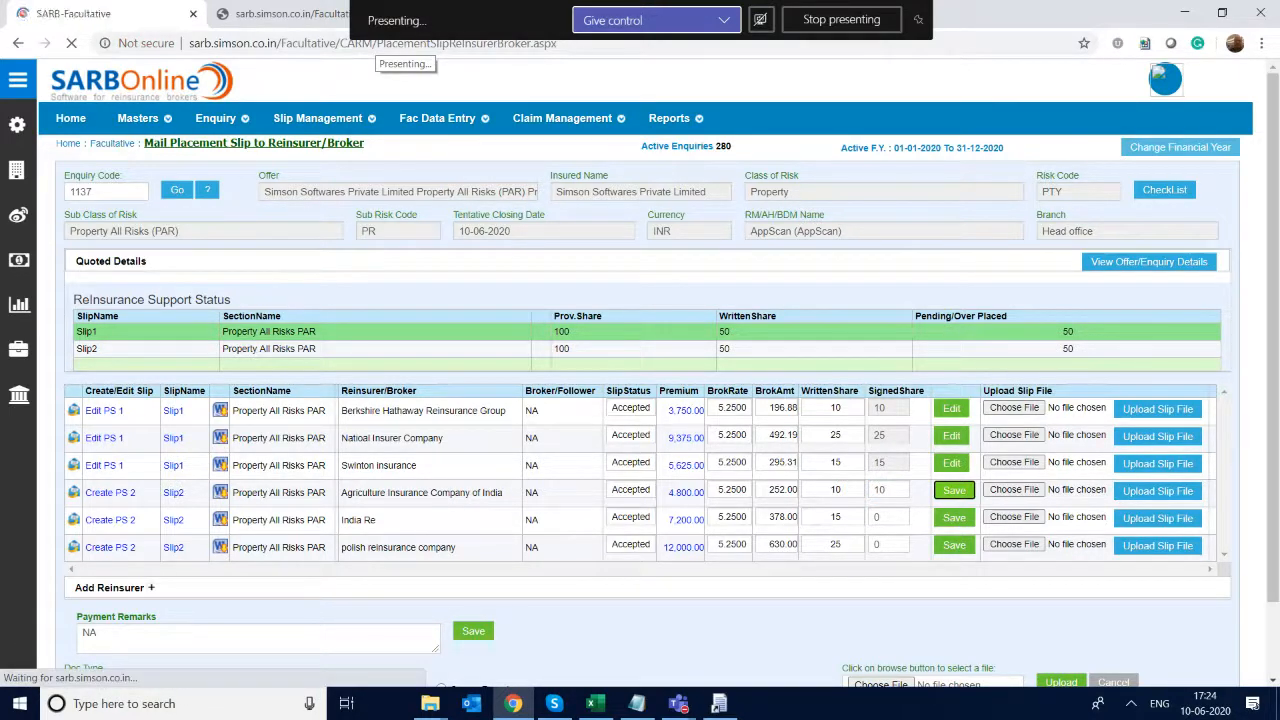
- Set the signed share of India Re on Slip2 to 15 and save the row
{"action": "left_click", "coordinate": [877, 520]}
{"action": "key", "text": "BackSpace"}
{"action": "key", "text": "Tab"}
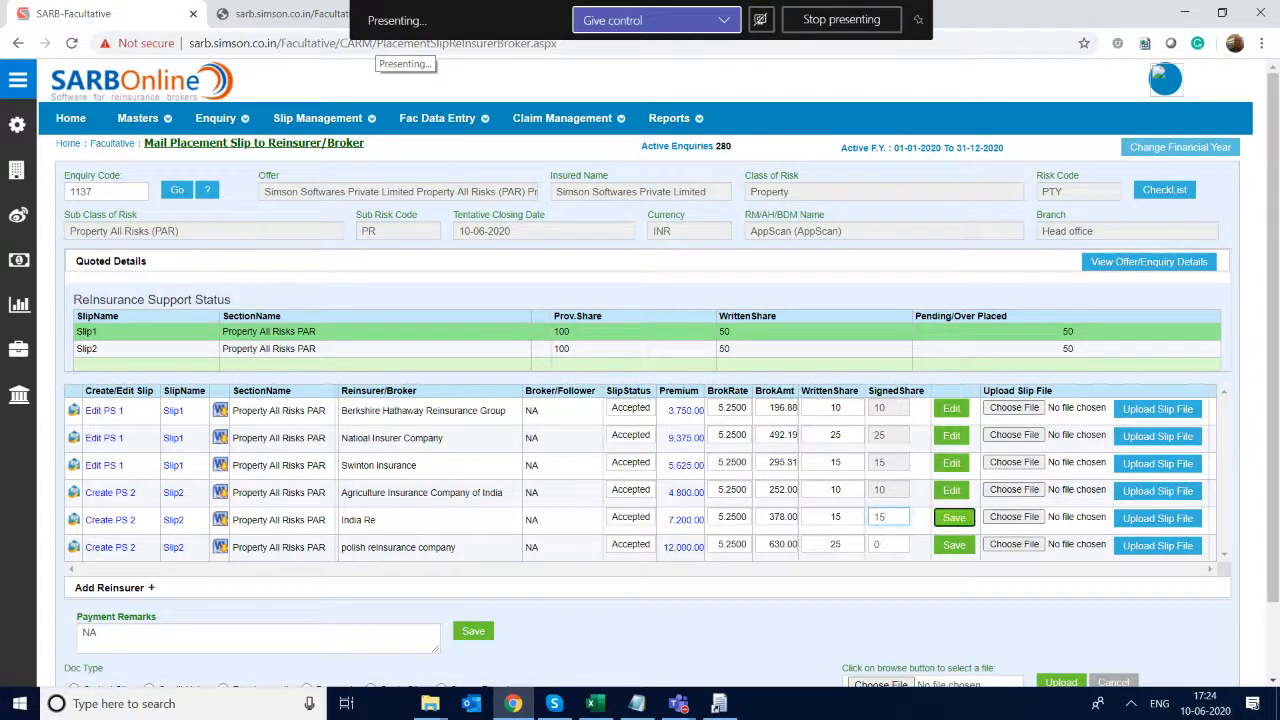
{"action": "key", "text": "Return"}
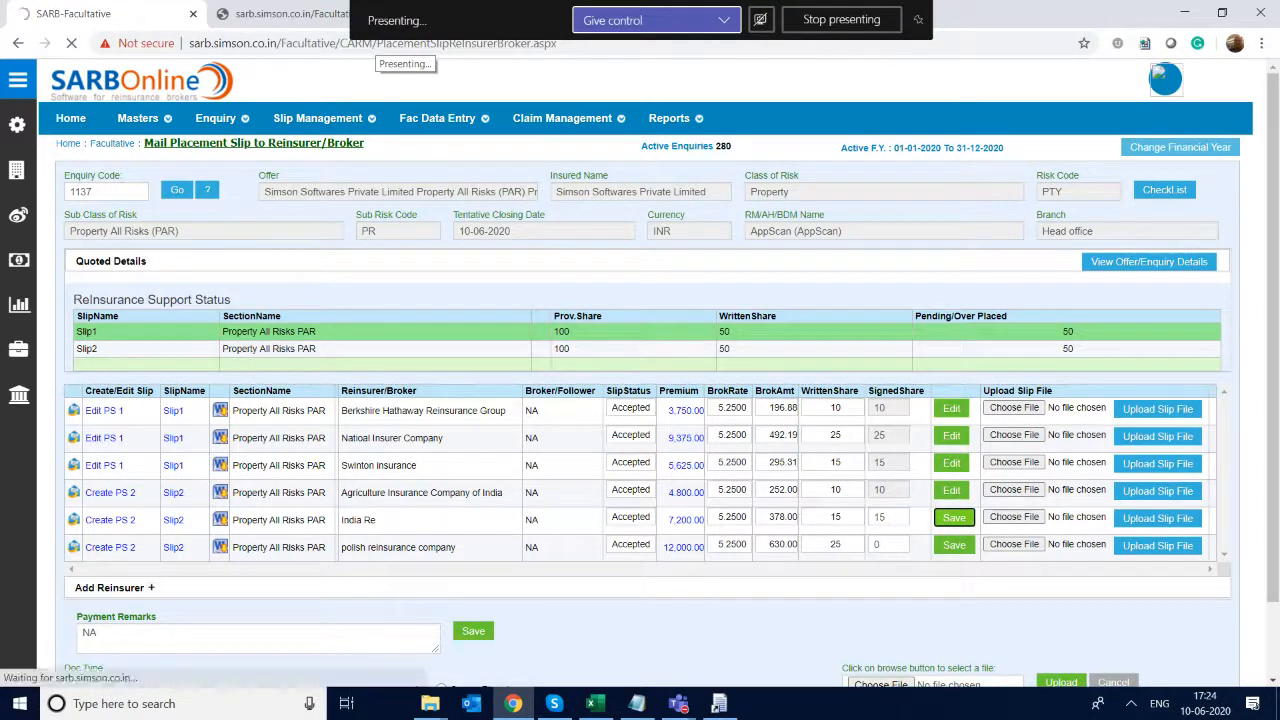
- Set the signed share of polish reinsurance company on Slip2 to 25 and save the row
{"action": "left_click", "coordinate": [880, 545]}
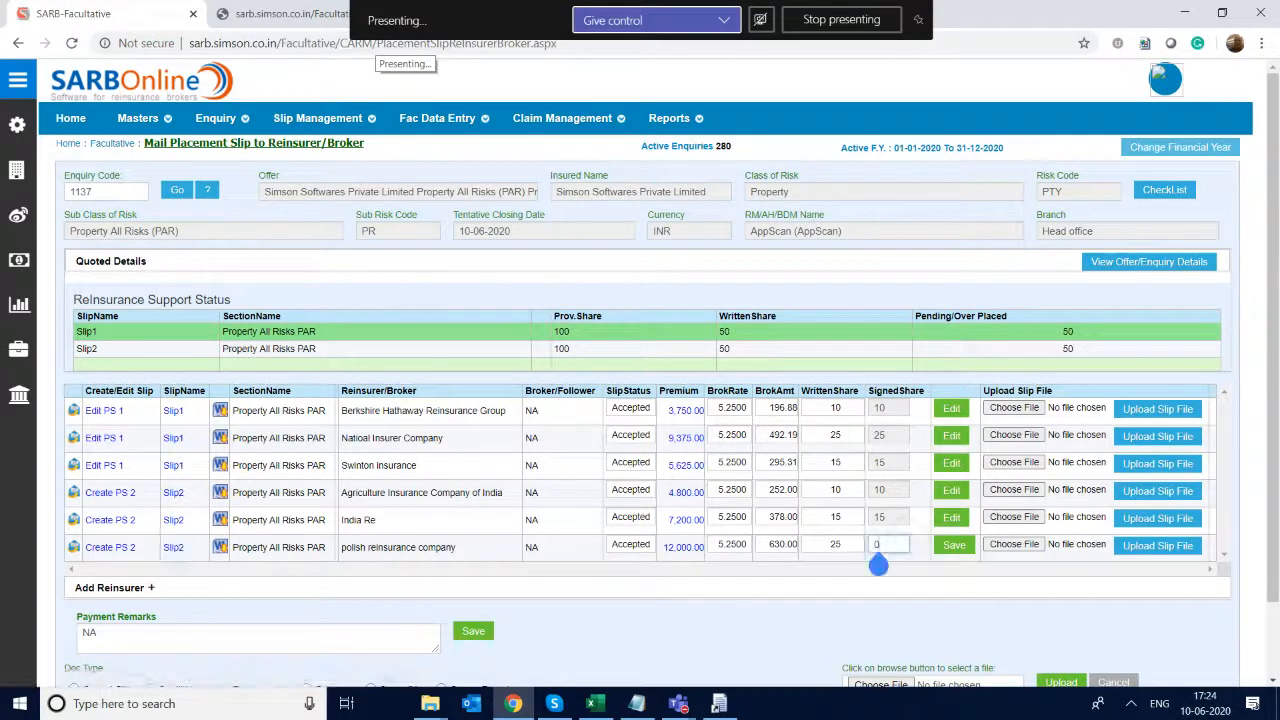
{"action": "key", "text": "BackSpace"}
{"action": "type", "text": "25"}
{"action": "key", "text": "Tab"}
{"action": "key", "text": "Return"}
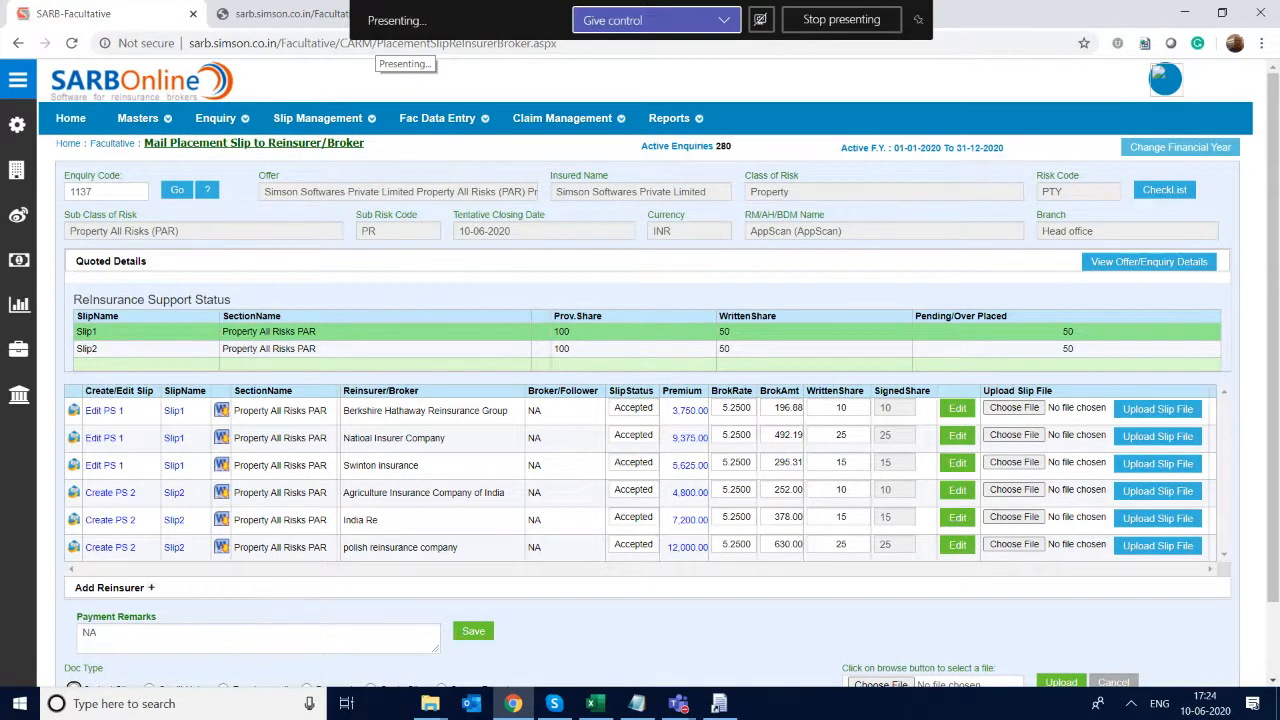
- Create the Slip2 placement slip, open it with SofficeWrapper and check its wording entry
{"action": "scroll", "coordinate": [640, 400], "scroll_direction": "down", "scroll_amount": 1}
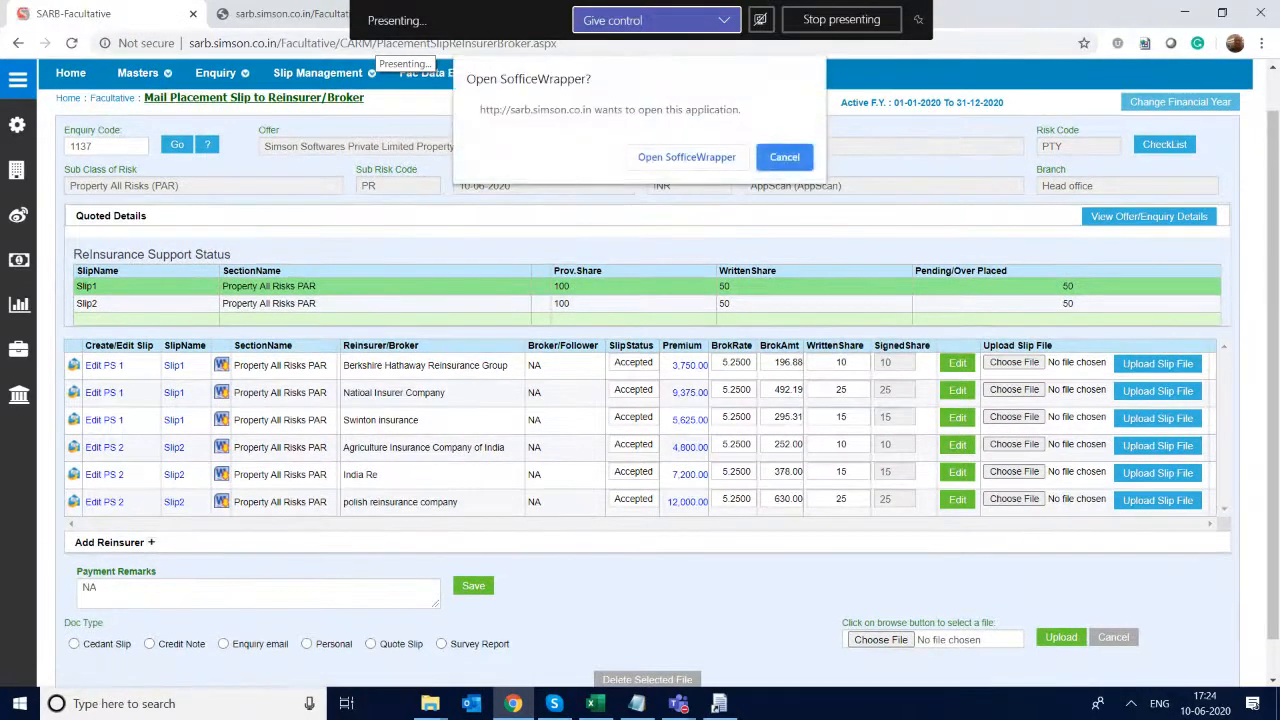
{"action": "left_click", "coordinate": [687, 157]}
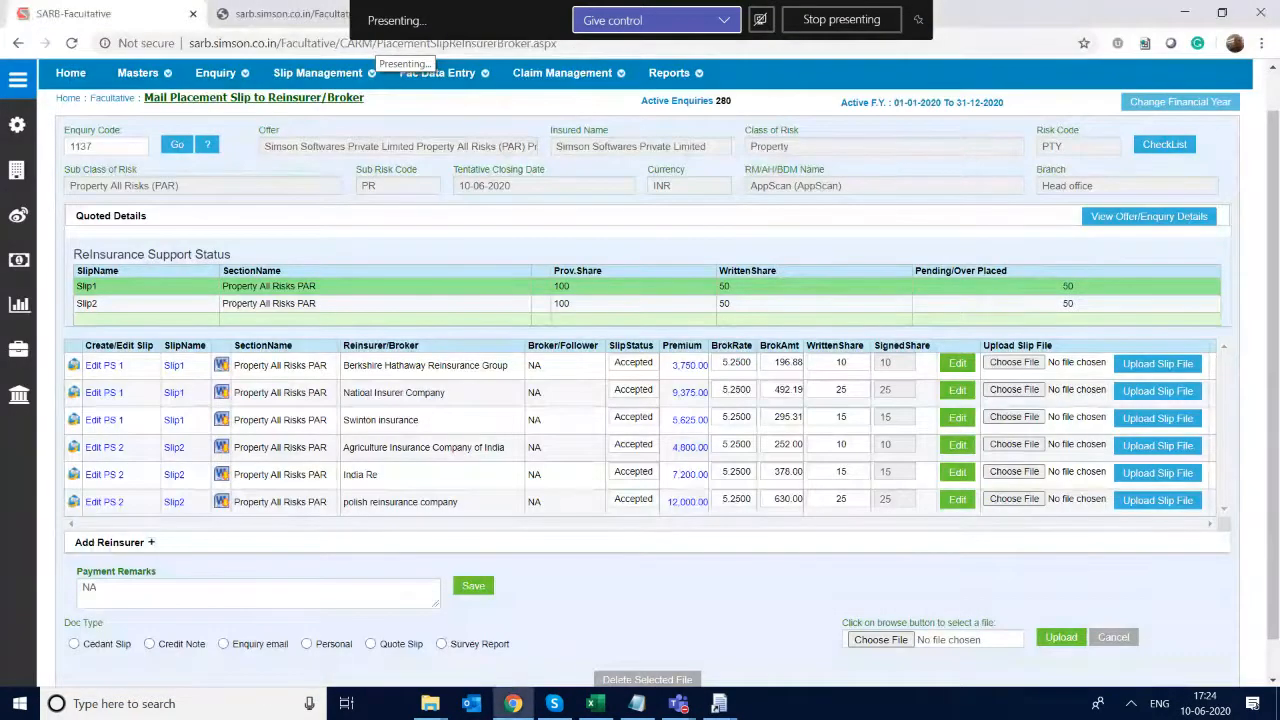
{"action": "left_click", "coordinate": [719, 703]}
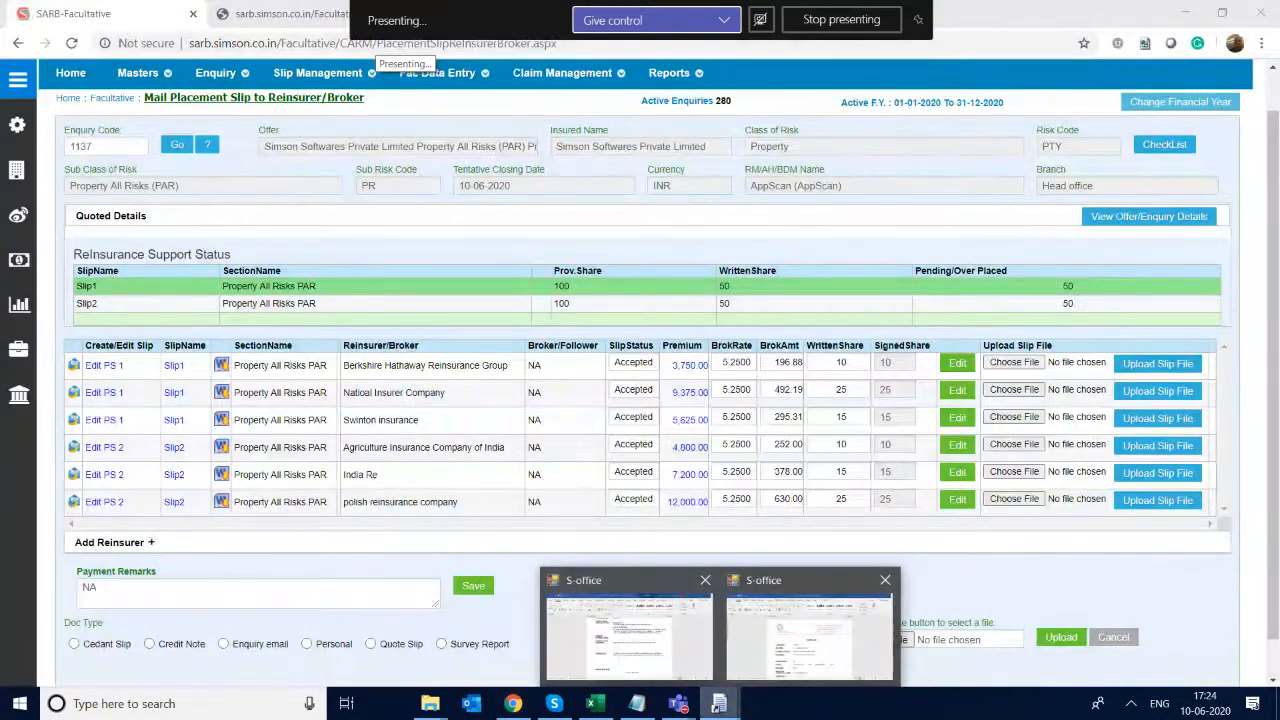
{"action": "left_click", "coordinate": [811, 634]}
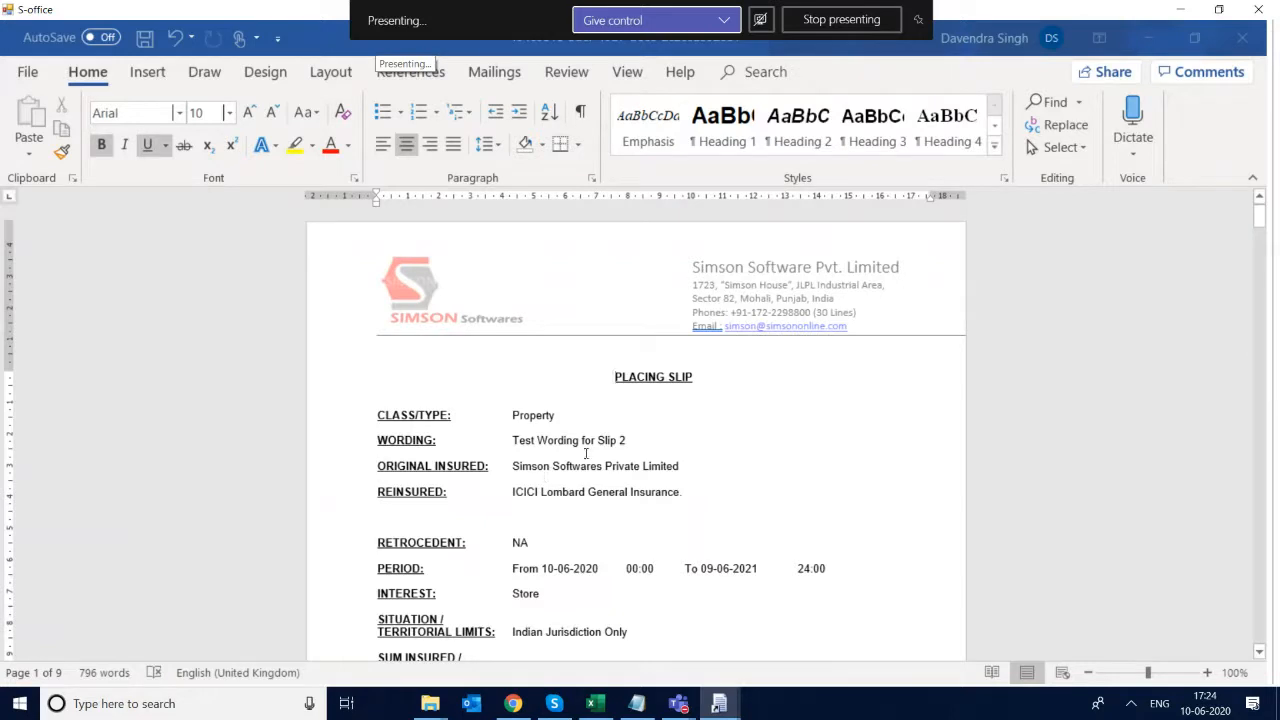
{"action": "left_click", "coordinate": [651, 436]}
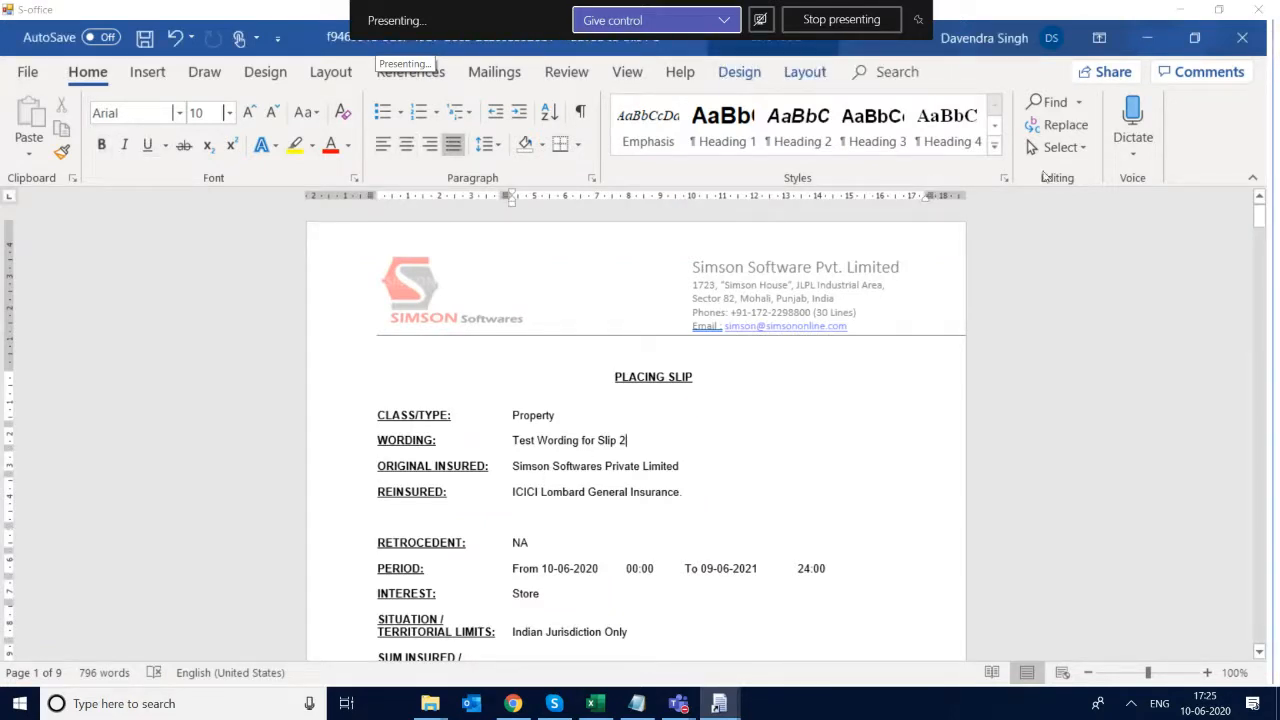
- Close both open placement slip documents and return to the Mail Placement Slip to Reinsurer/Broker page
{"action": "left_click", "coordinate": [1268, 9]}
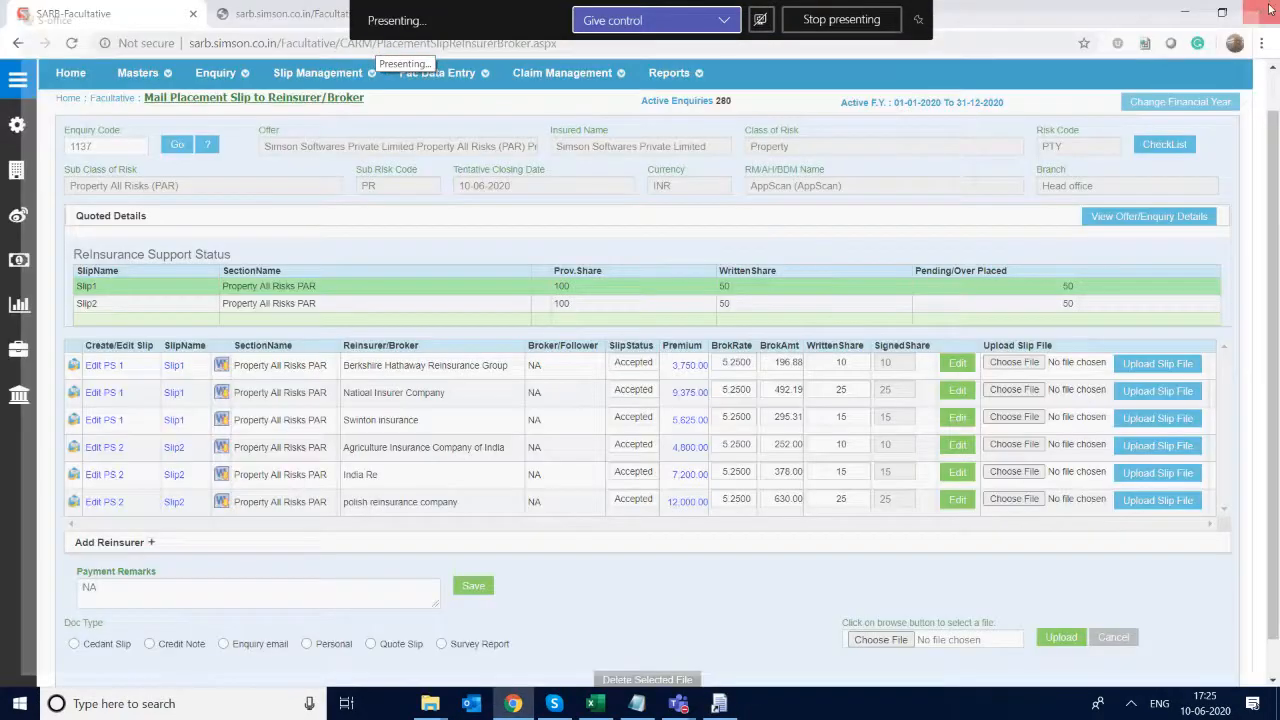
{"action": "left_click", "coordinate": [721, 703]}
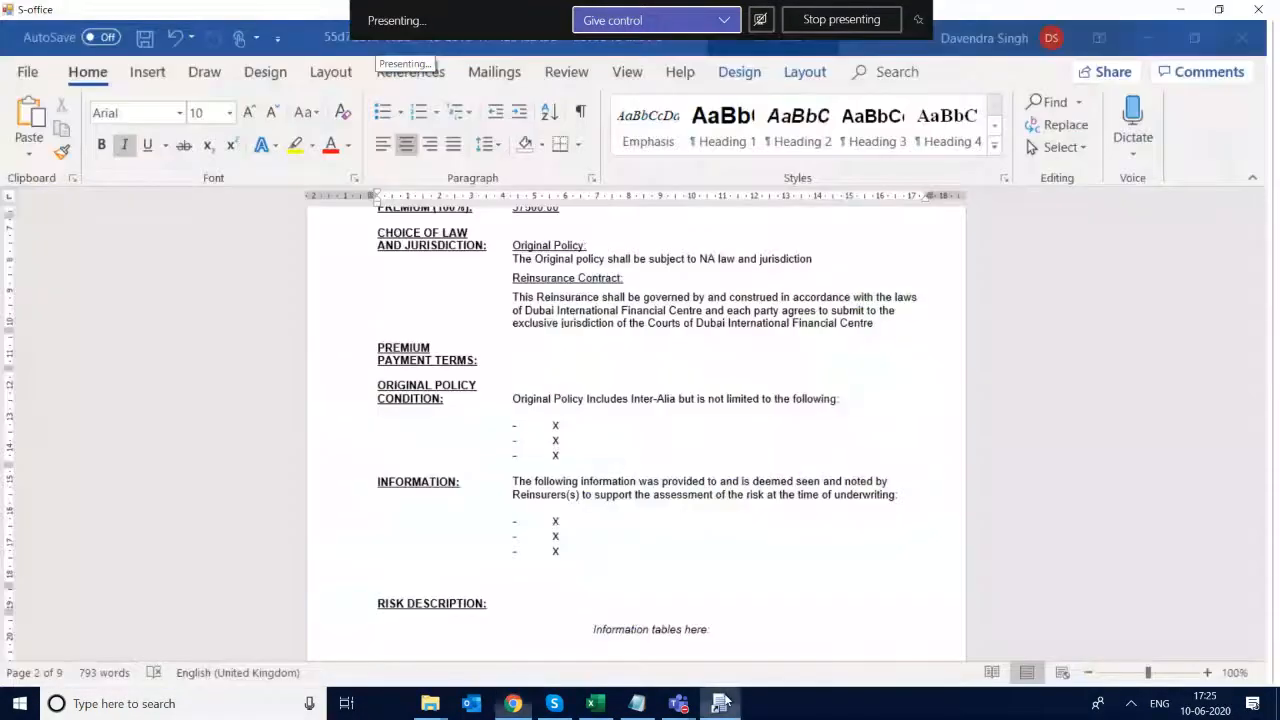
{"action": "left_click", "coordinate": [1257, 9]}
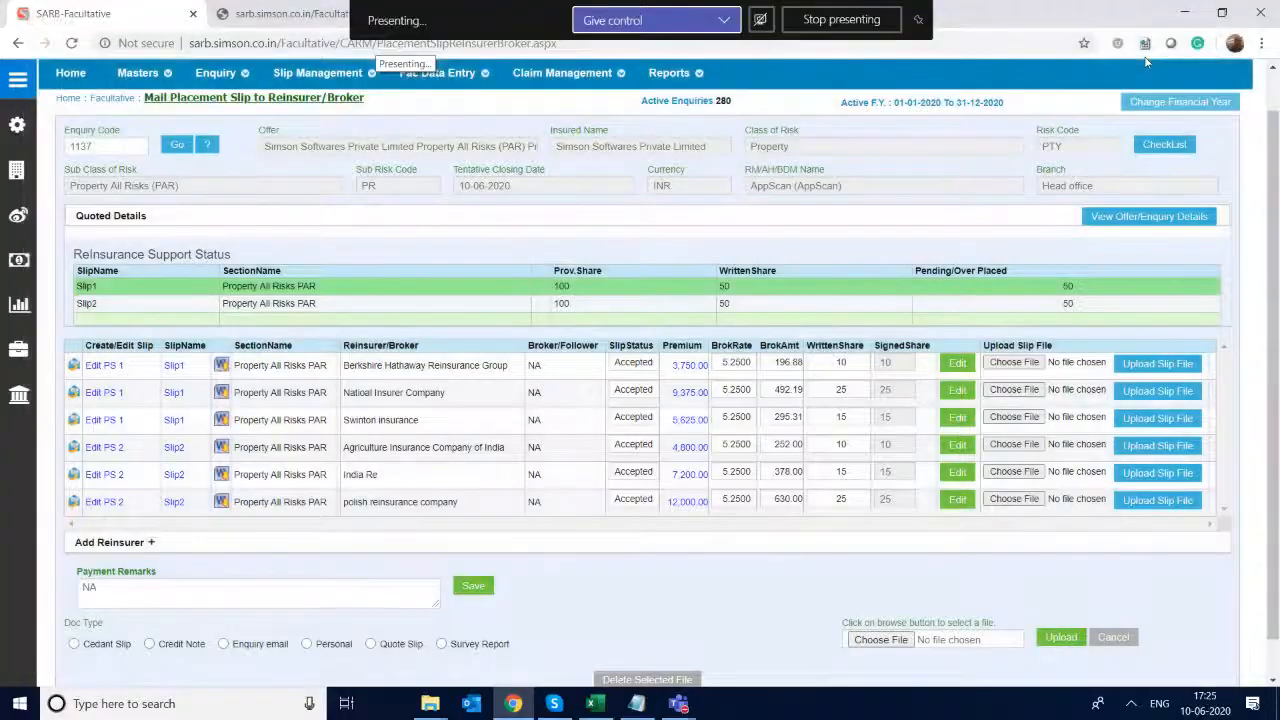
- Open a blank Notepad document and enter "Broker Slip - Quotation Slip" on its first line
{"action": "key", "text": "super+r"}
{"action": "type", "text": "note"}
{"action": "key", "text": "Down"}
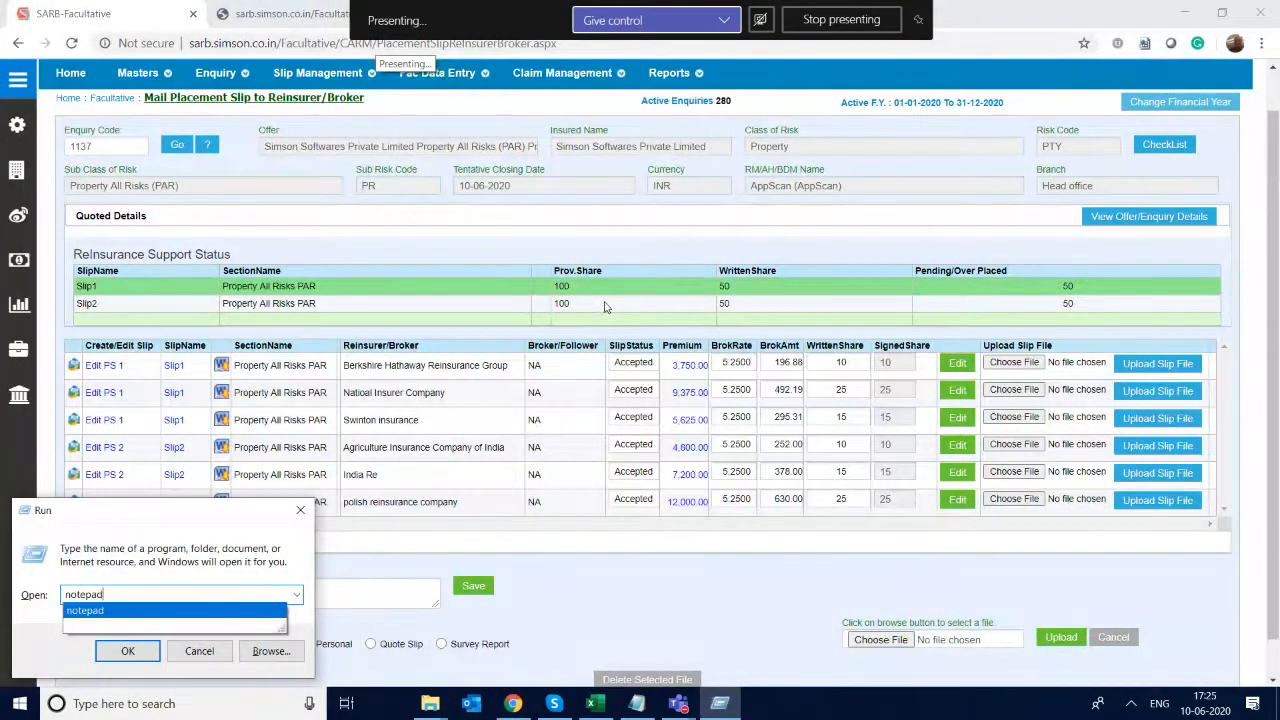
{"action": "key", "text": "Return"}
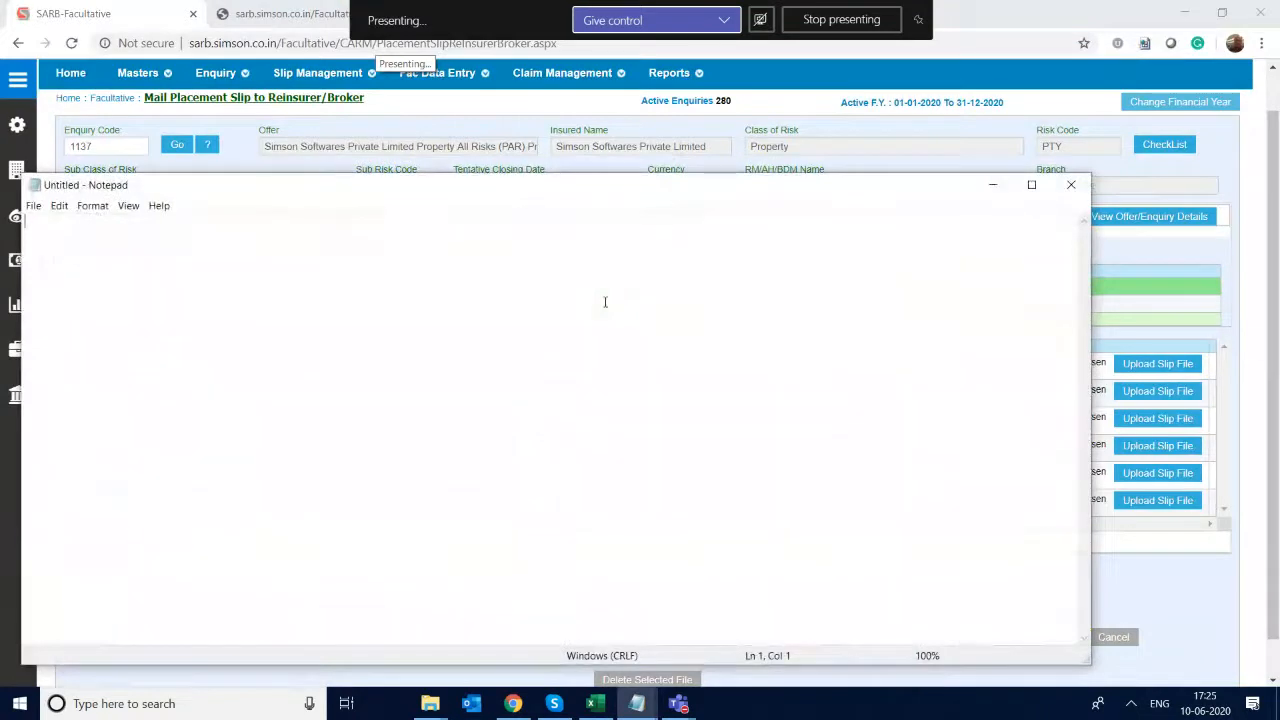
{"action": "type", "text": "Broker Slip "}
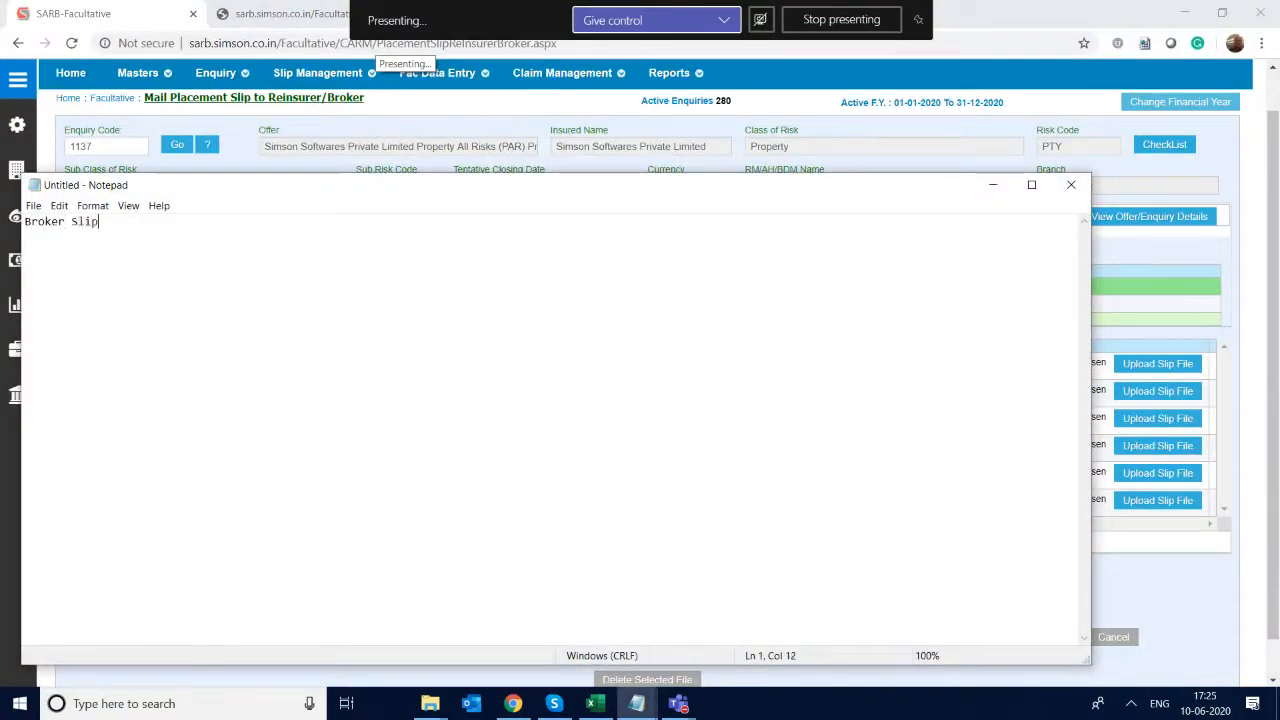
{"action": "type", "text": "- Quotation S"}
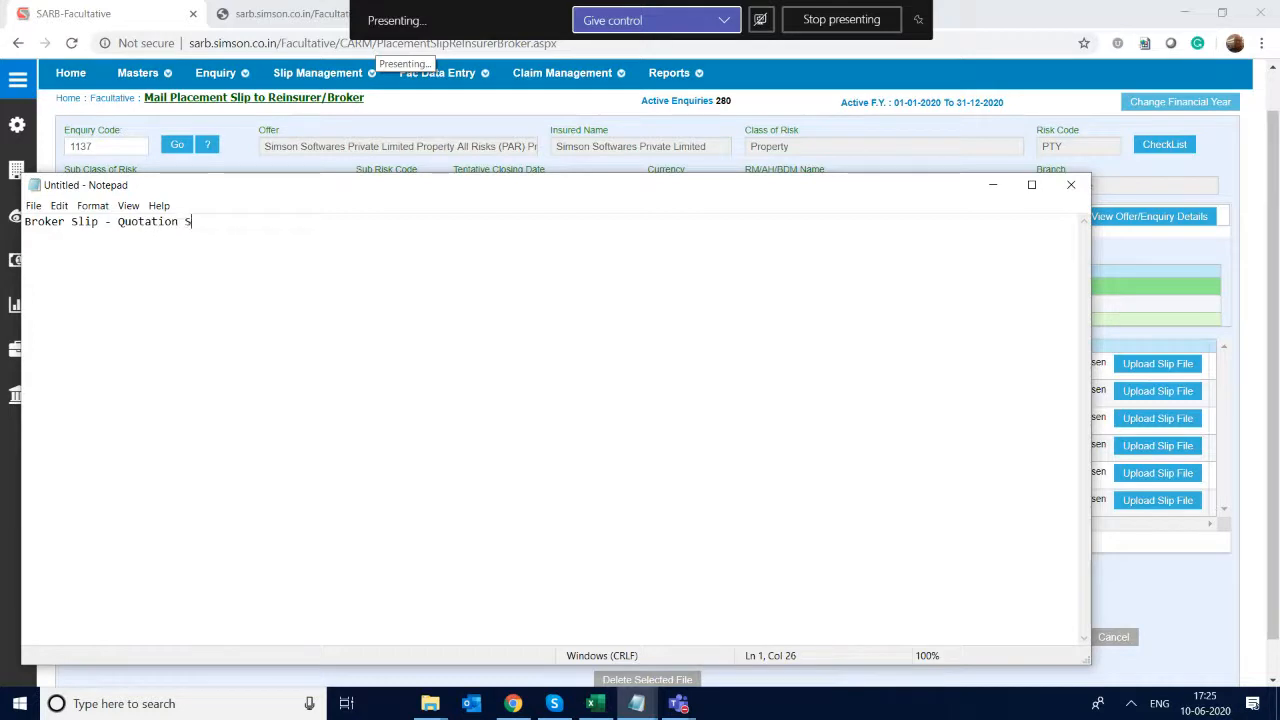
{"action": "type", "text": "lip"}
{"action": "type", "text": "Q"}
{"action": "type", "text": "uotatio"}
{"action": "type", "text": "m "}
{"action": "type", "text": "n Sli"}
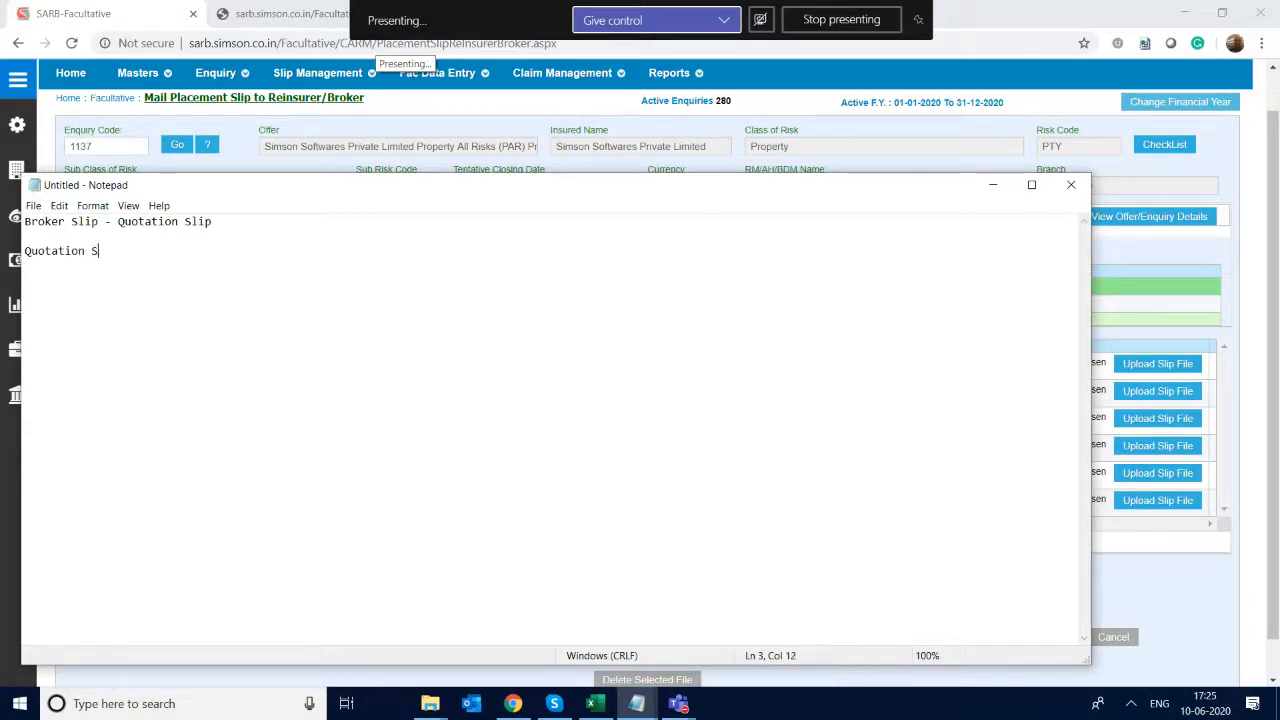
{"action": "type", "text": "p - Cover Note"}
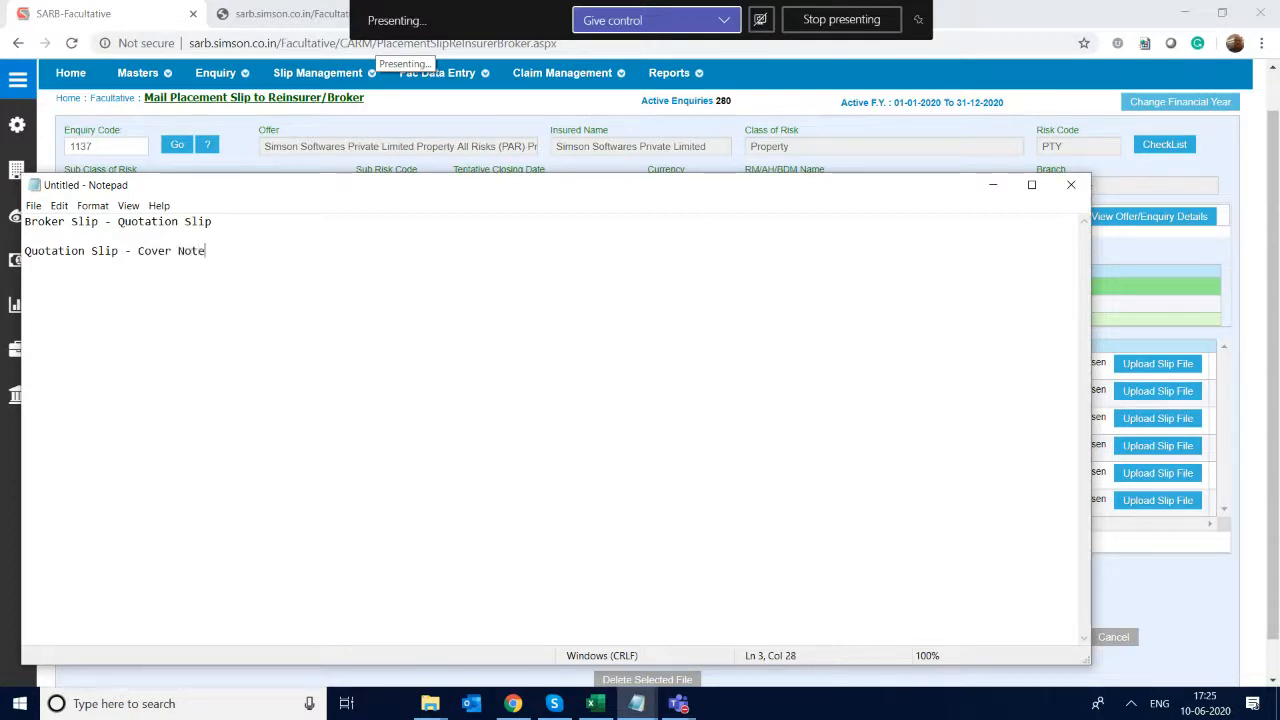
- Add the line "Broker Slip - Placing Slip" to the note and close Notepad without saving
{"action": "key", "text": "Return"}
{"action": "type", "text": "Placem,e"}
{"action": "key", "text": "BackSpace"}
{"action": "key", "text": "BackSpace"}
{"action": "key", "text": "BackSpace"}
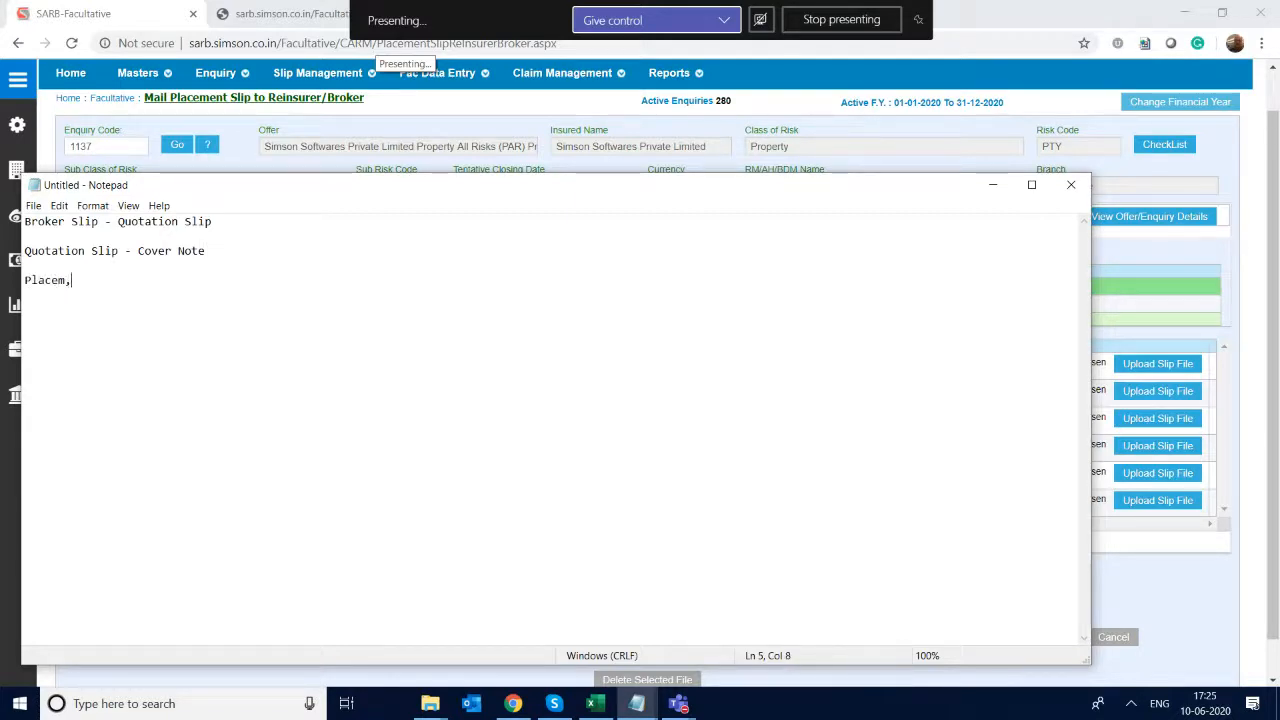
{"action": "key", "text": "BackSpace"}
{"action": "key", "text": "BackSpace"}
{"action": "key", "text": "BackSpace"}
{"action": "key", "text": "BackSpace"}
{"action": "type", "text": "roker Slip - P"}
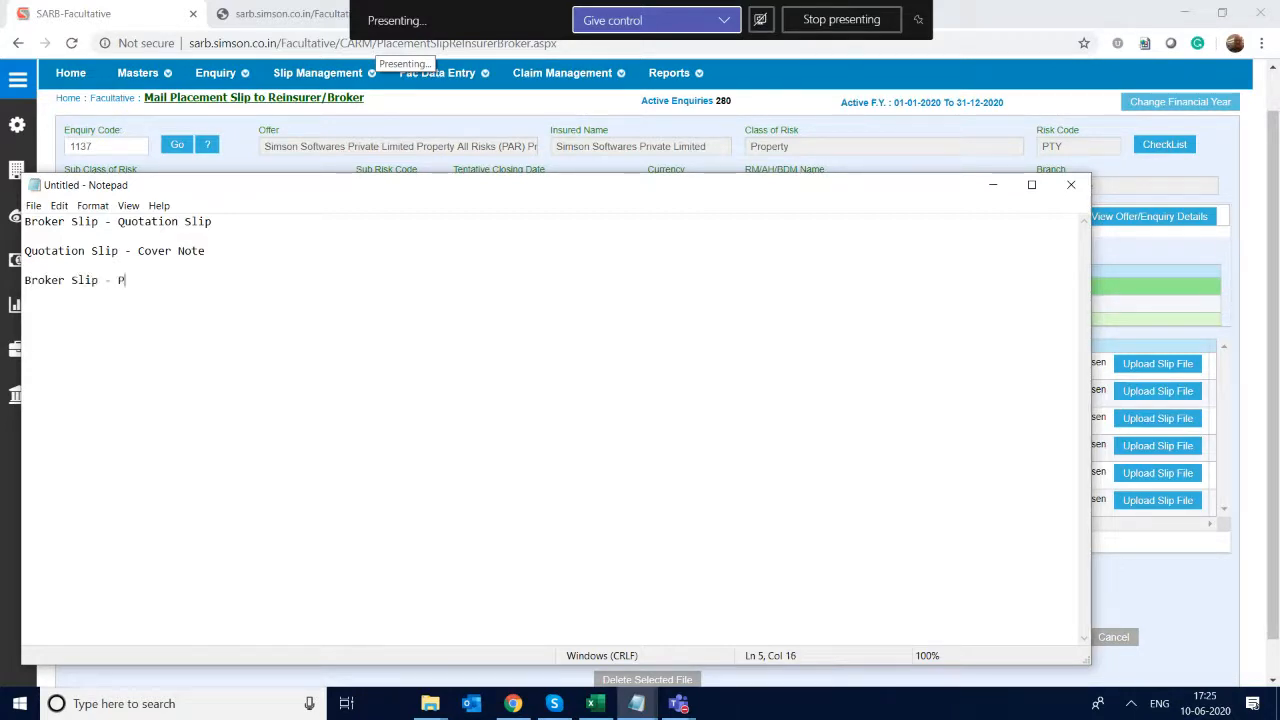
{"action": "type", "text": "lacing"}
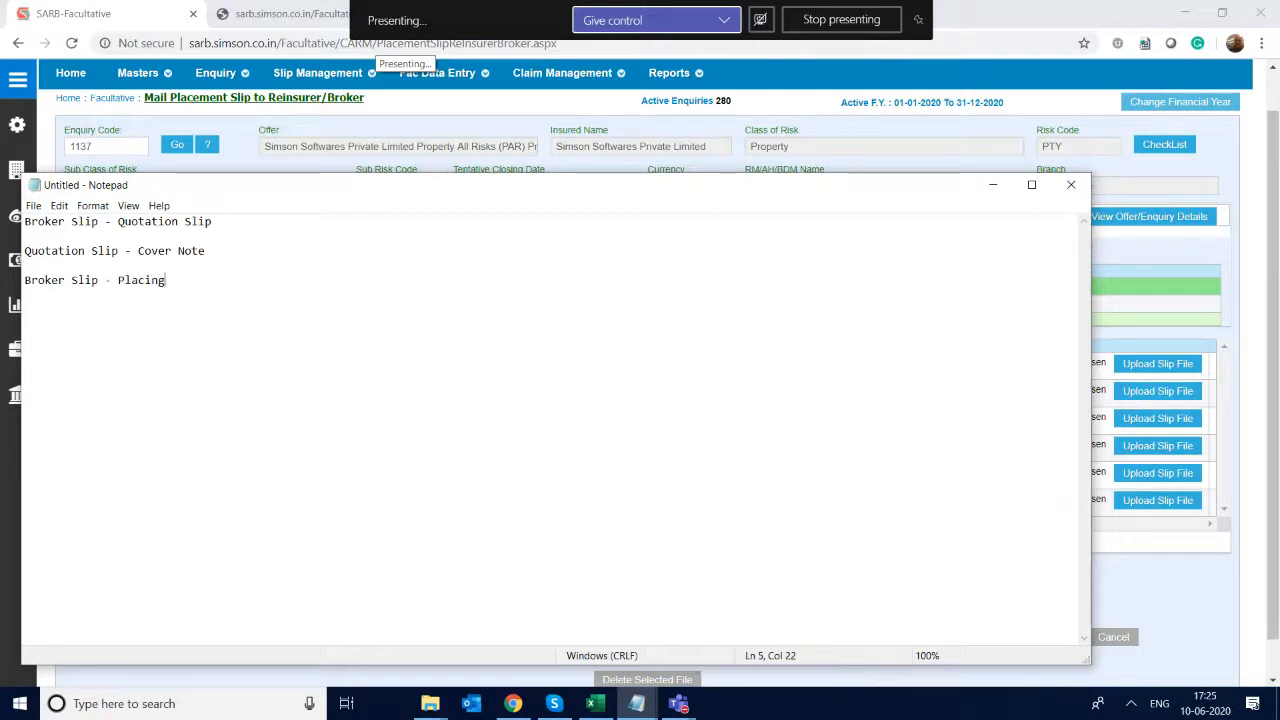
{"action": "type", "text": " Slip"}
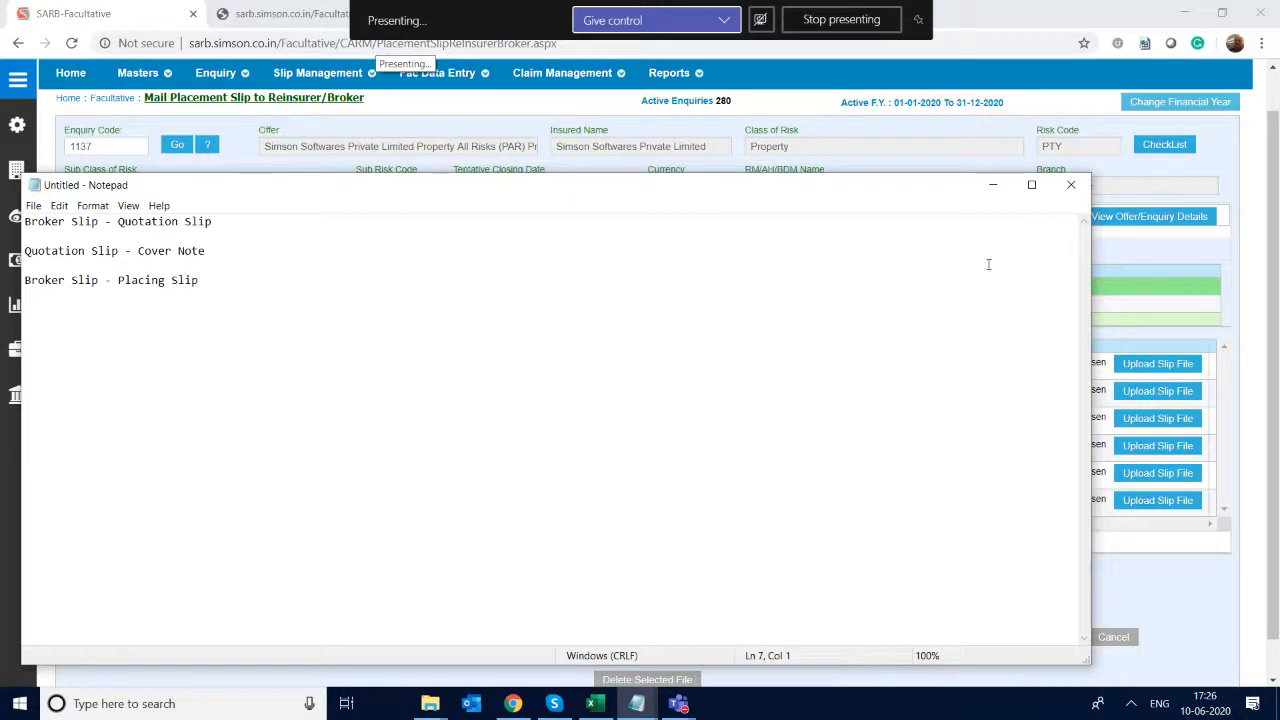
{"action": "left_click", "coordinate": [1084, 187]}
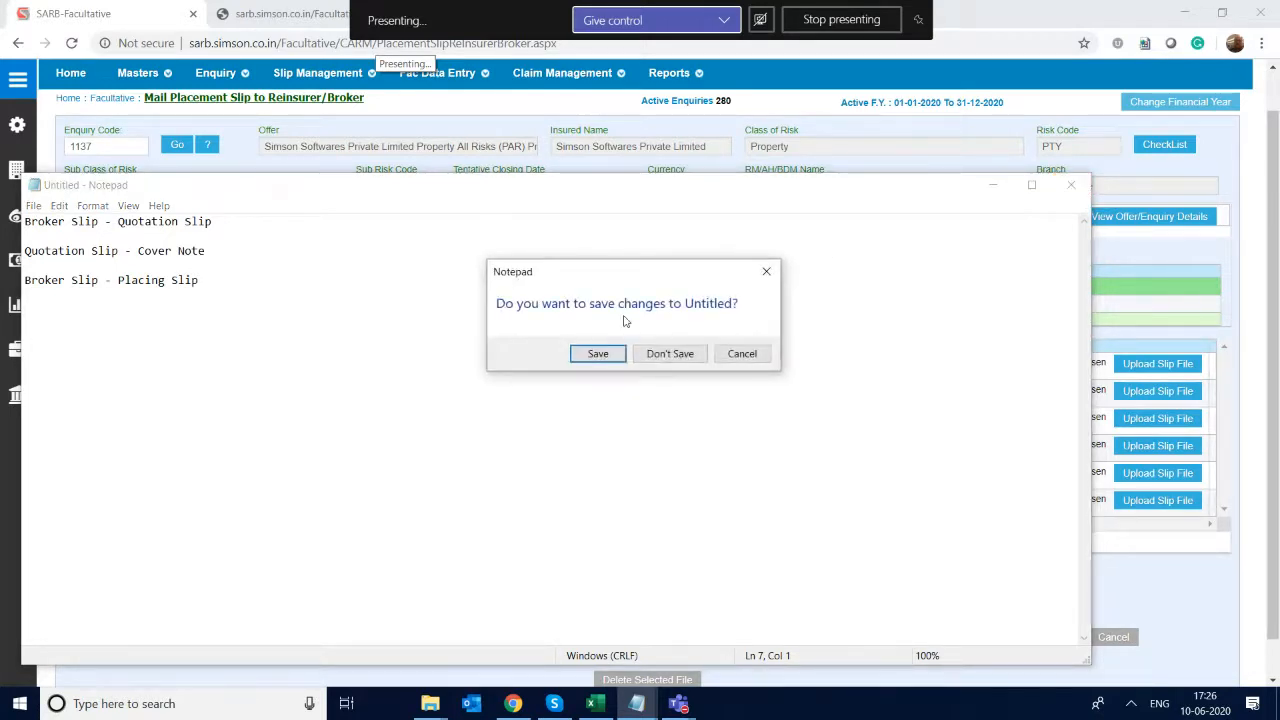
{"action": "left_click", "coordinate": [670, 354]}
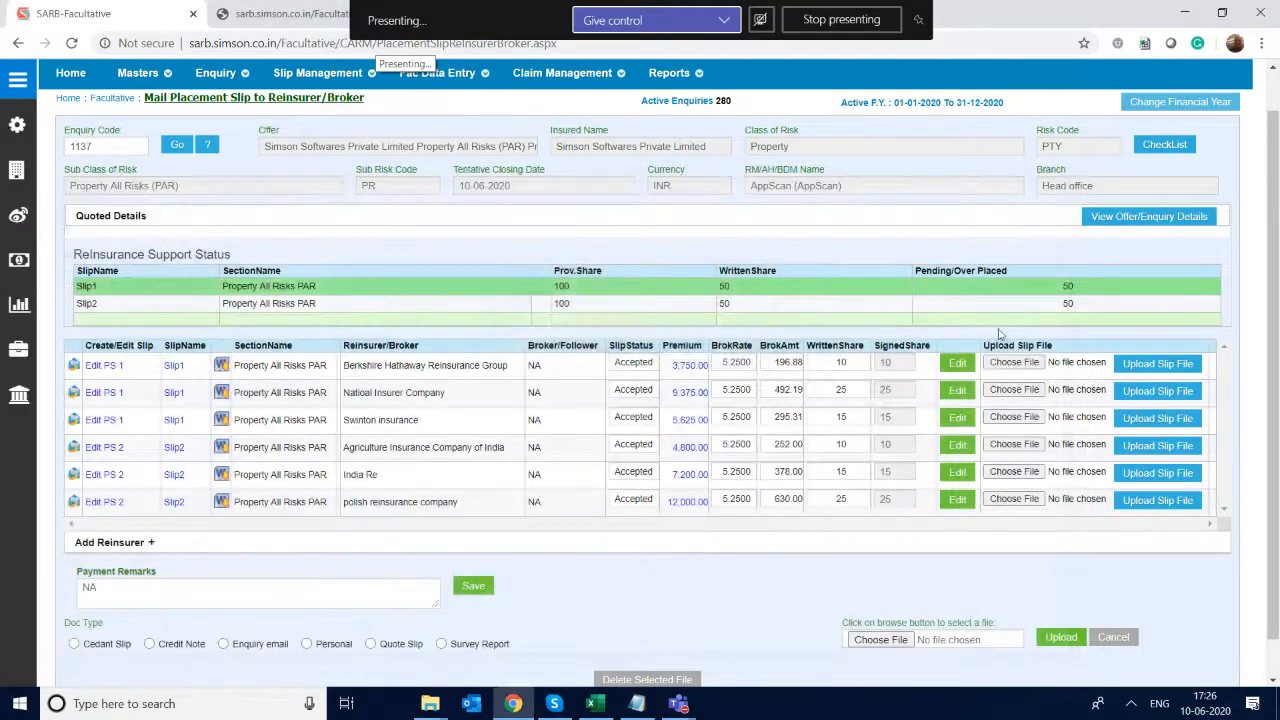
- Expand the Add Reinsurer section below the reinsurer table and examine the slips offered there
{"action": "scroll", "coordinate": [996, 342], "scroll_direction": "down", "scroll_amount": 1}
{"action": "scroll", "coordinate": [996, 342], "scroll_direction": "up", "scroll_amount": 2}
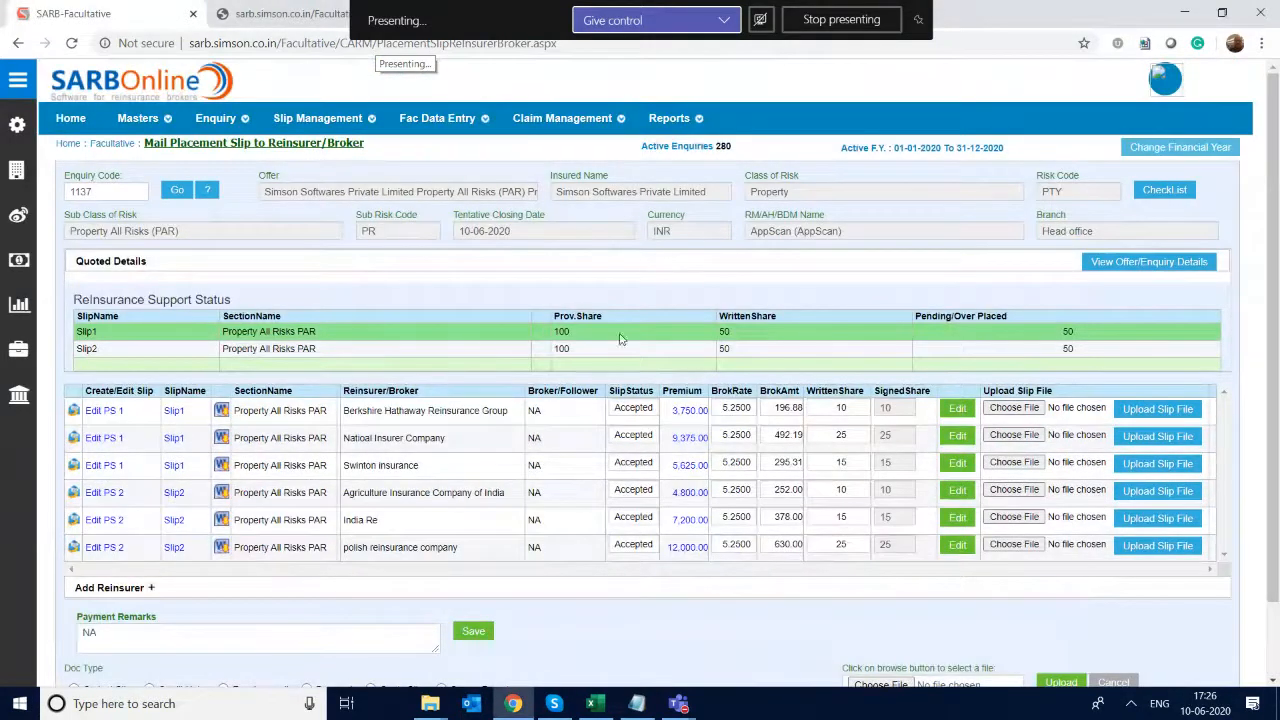
{"action": "scroll", "coordinate": [647, 409], "scroll_direction": "down", "scroll_amount": 2}
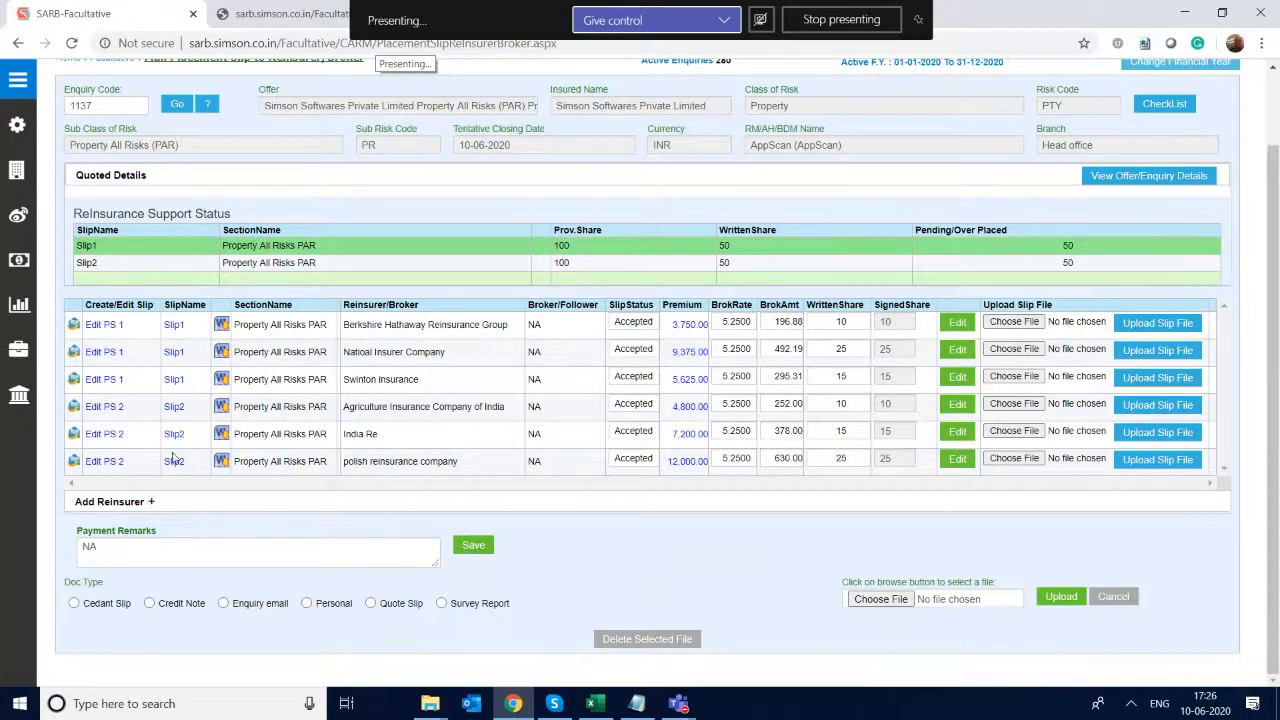
{"action": "left_click", "coordinate": [152, 502]}
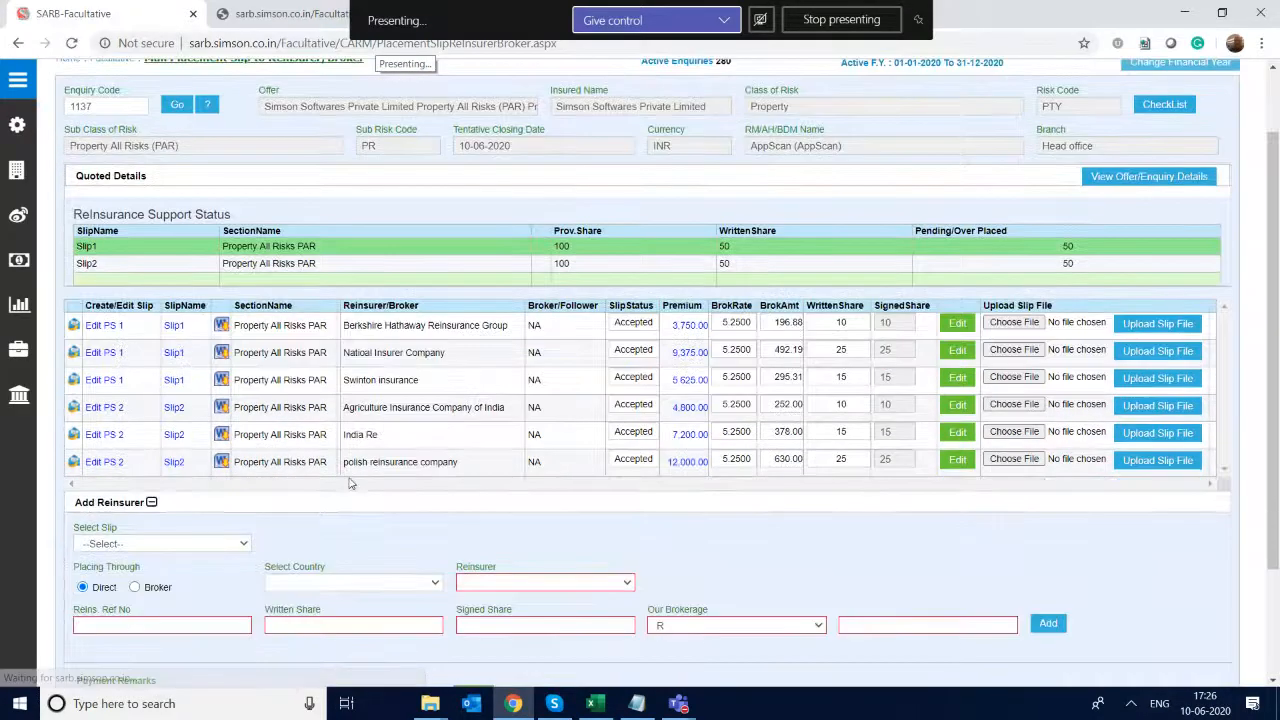
{"action": "left_click", "coordinate": [143, 545]}
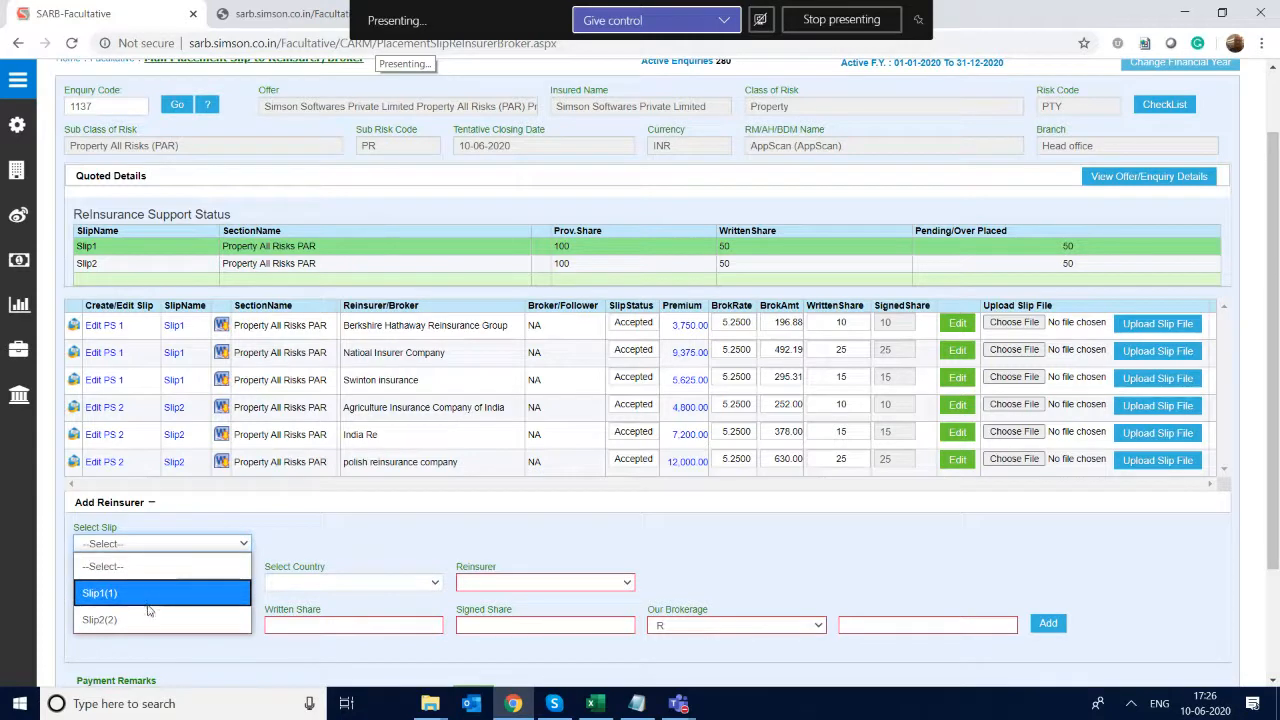
{"action": "left_click", "coordinate": [692, 507]}
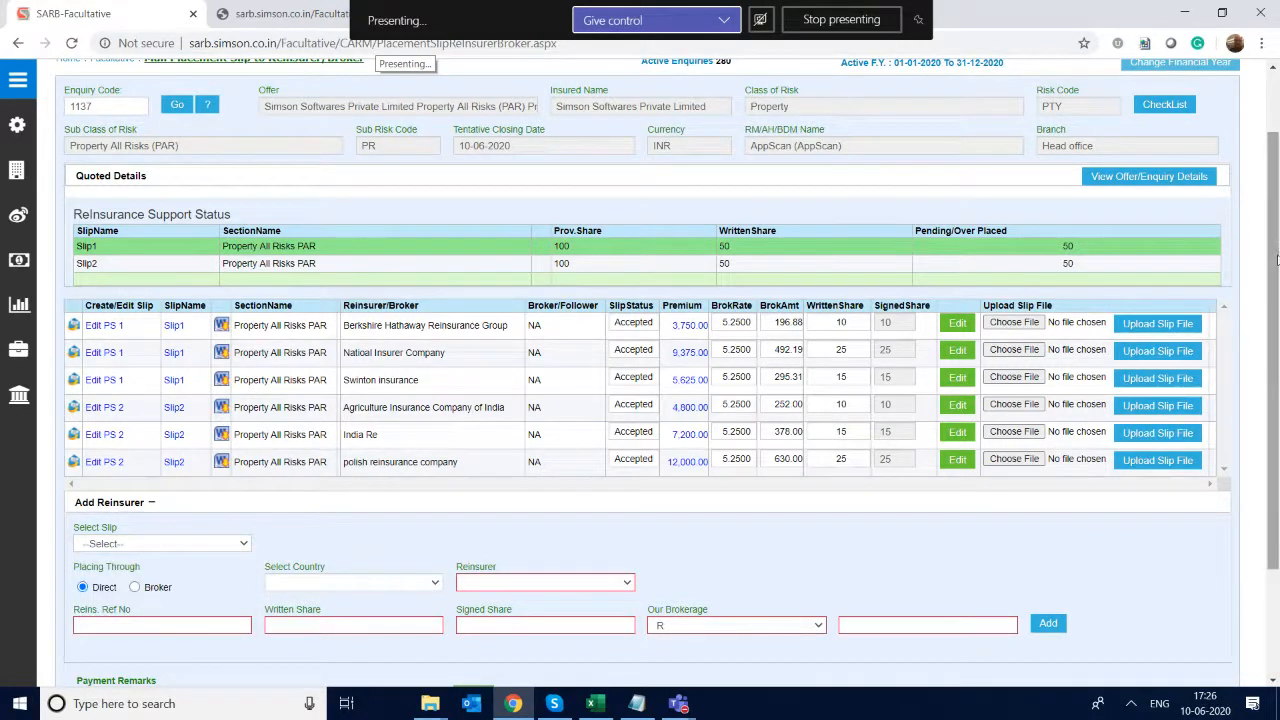
- Select Slip1(1) as the slip for the additional reinsurer
{"action": "left_click_drag", "start_coordinate": [1276, 262], "coordinate": [1268, 418]}
{"action": "scroll", "coordinate": [1210, 260], "scroll_direction": "up", "scroll_amount": 2}
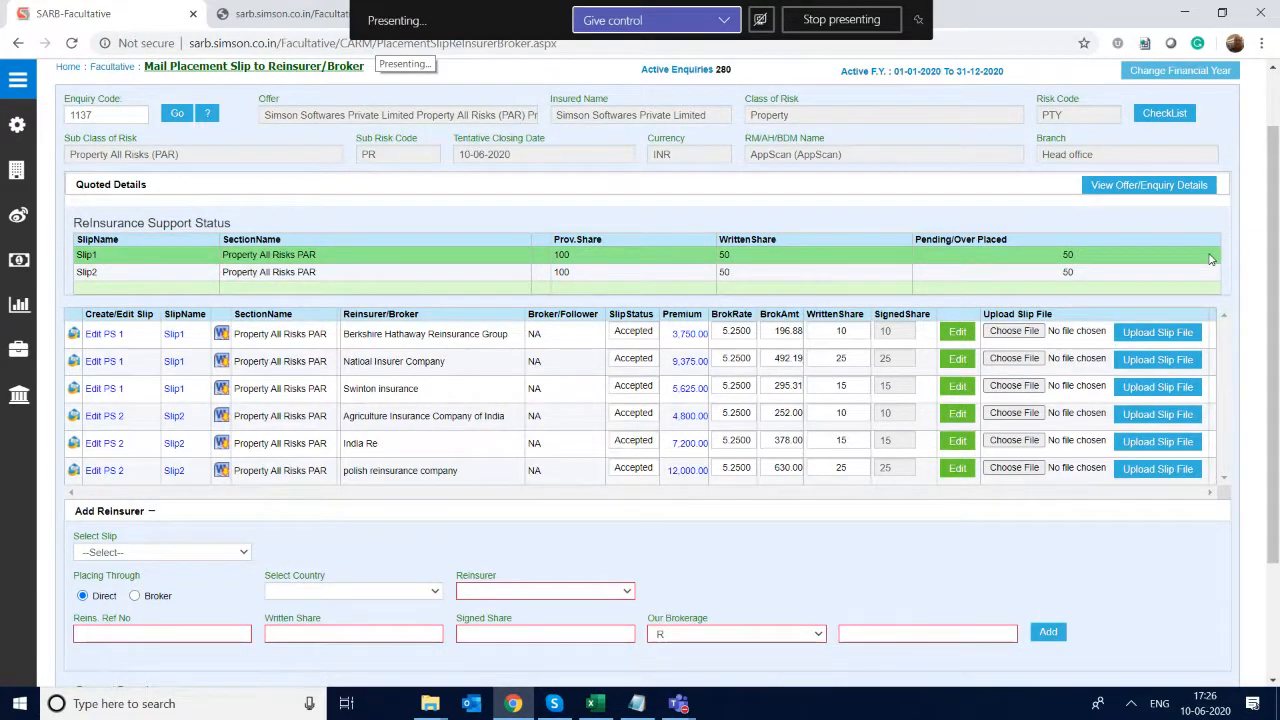
{"action": "scroll", "coordinate": [1211, 259], "scroll_direction": "up", "scroll_amount": 1}
{"action": "scroll", "coordinate": [1211, 259], "scroll_direction": "down", "scroll_amount": 1}
{"action": "left_click", "coordinate": [353, 565]}
{"action": "left_click", "coordinate": [162, 526]}
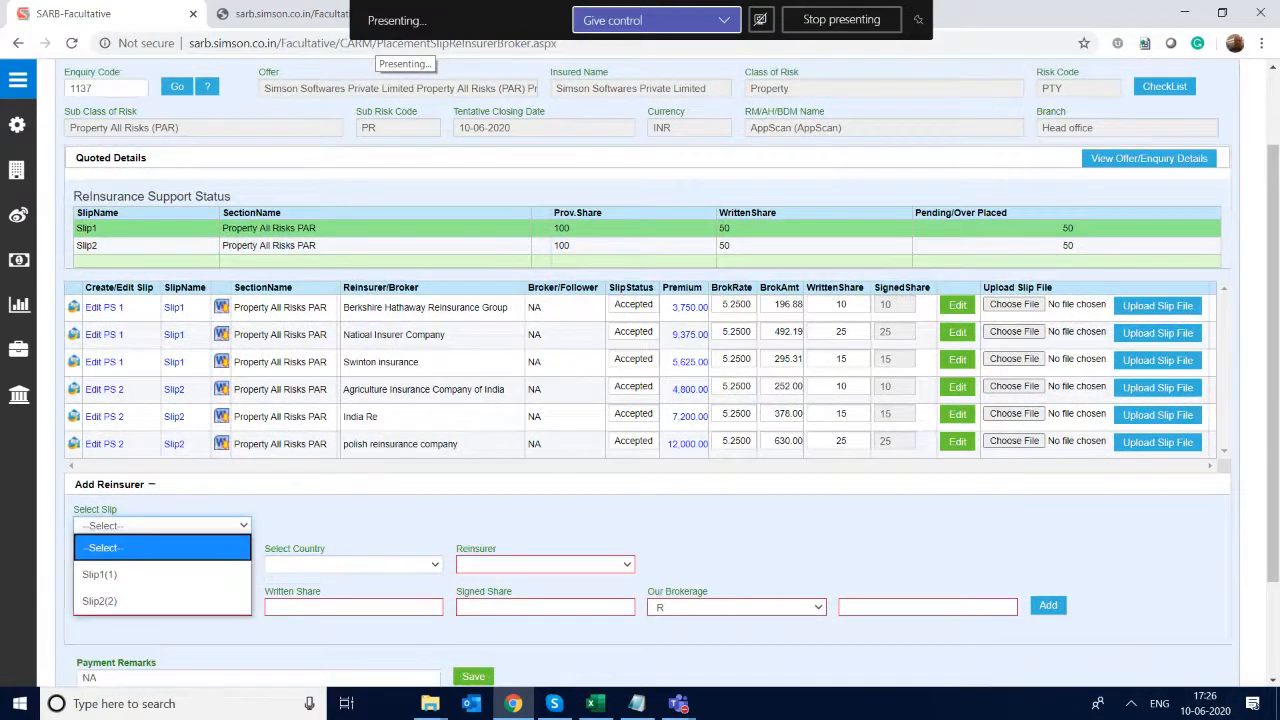
{"action": "left_click", "coordinate": [100, 575]}
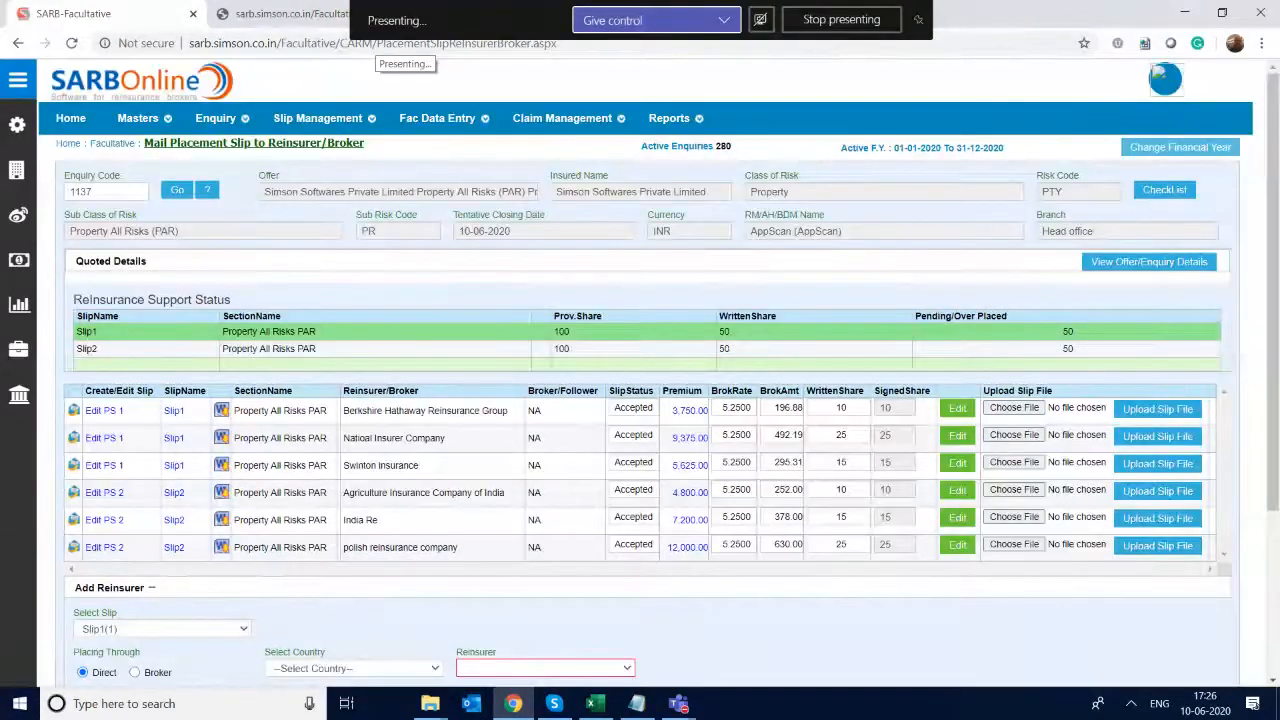
- View the offer/enquiry details of enquiry 1137 and close their window
{"action": "left_click", "coordinate": [1180, 147]}
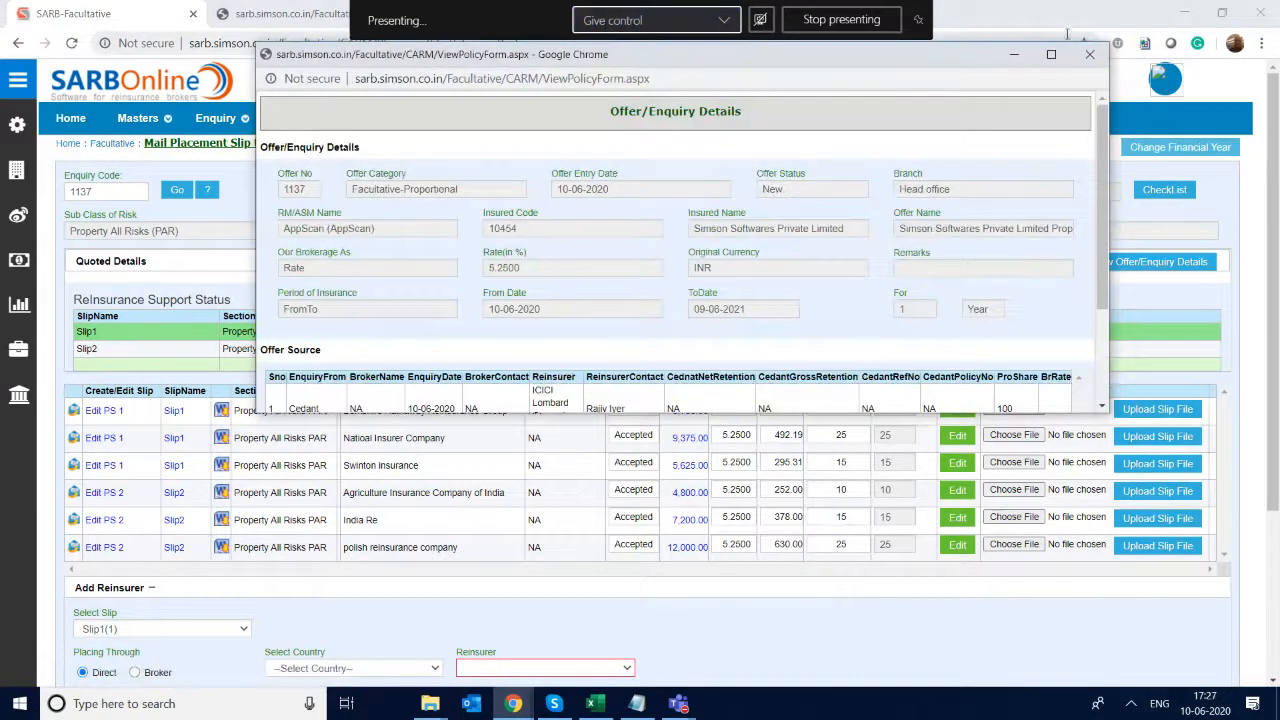
{"action": "left_click", "coordinate": [1087, 54]}
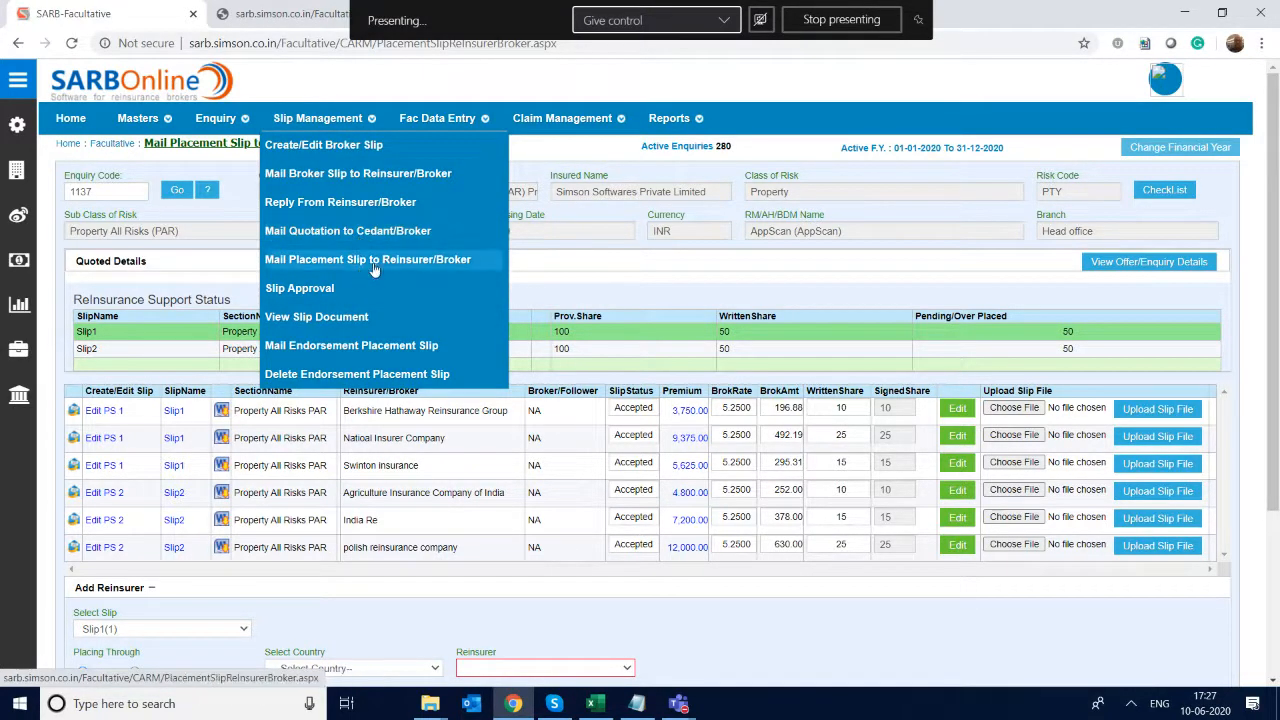
- Show the Business Management functions available under Fac Data Entry
{"action": "mouse_move", "coordinate": [510, 249]}
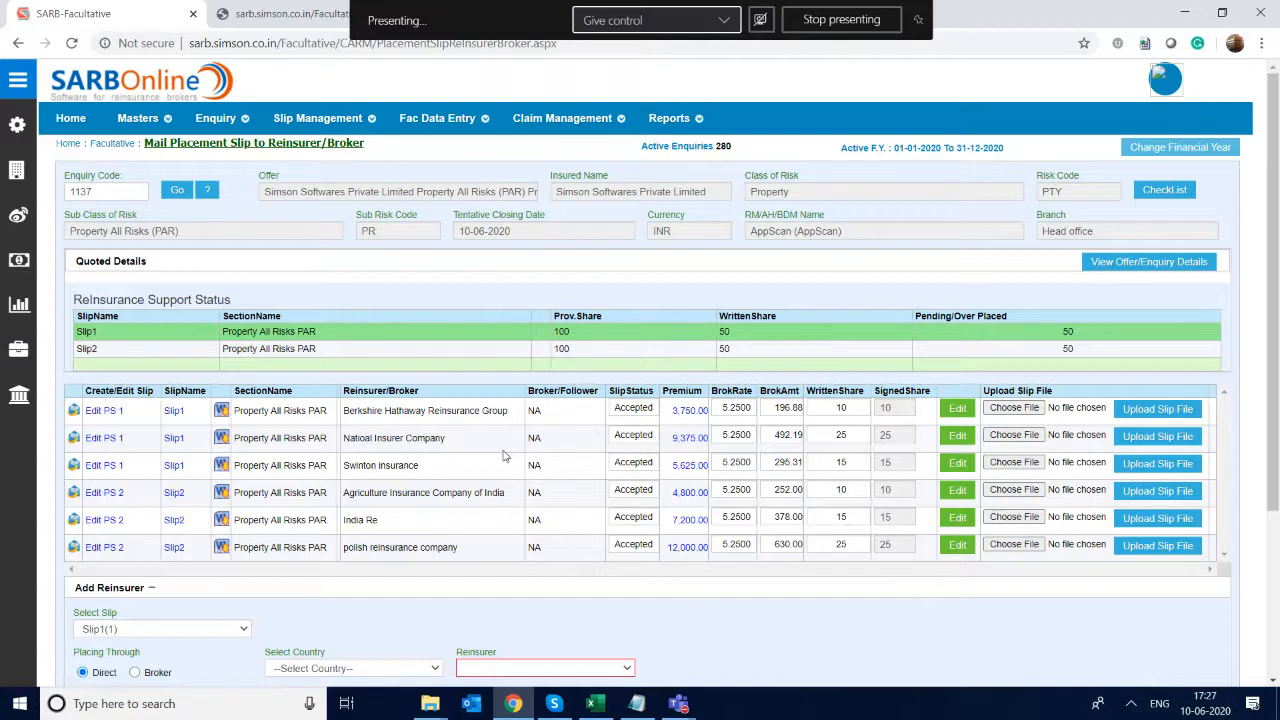
{"action": "mouse_move", "coordinate": [476, 114]}
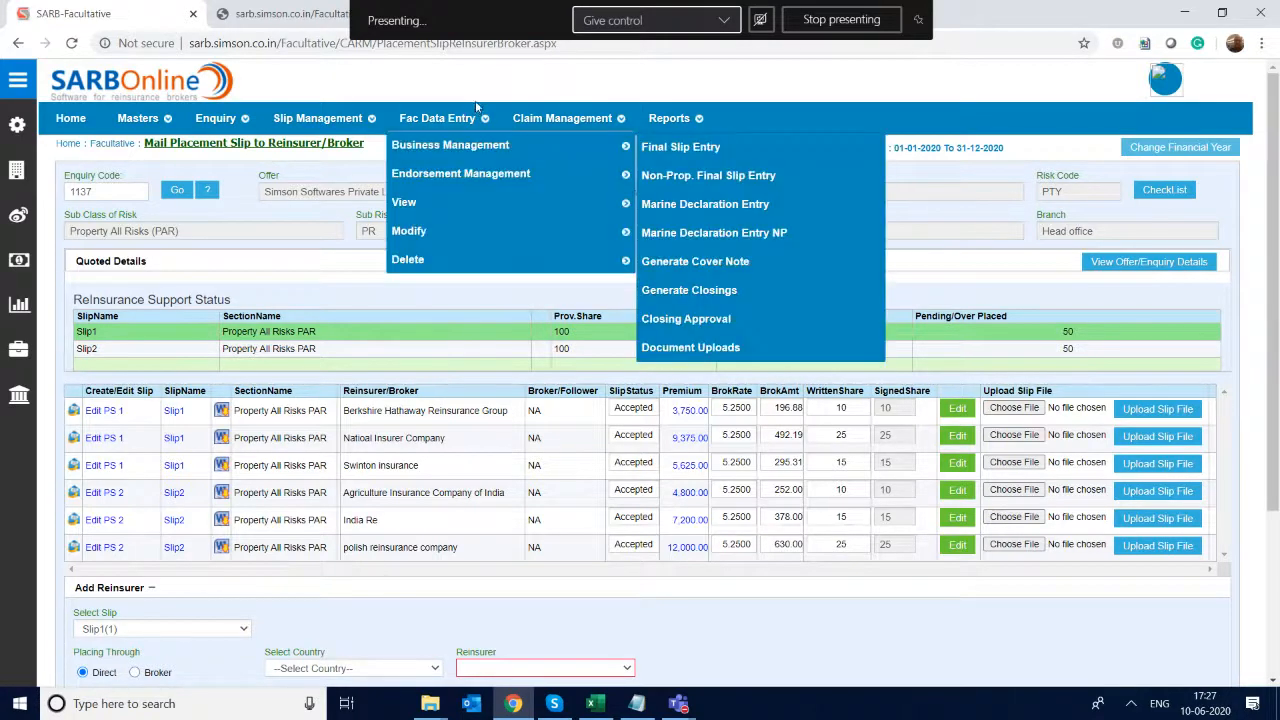
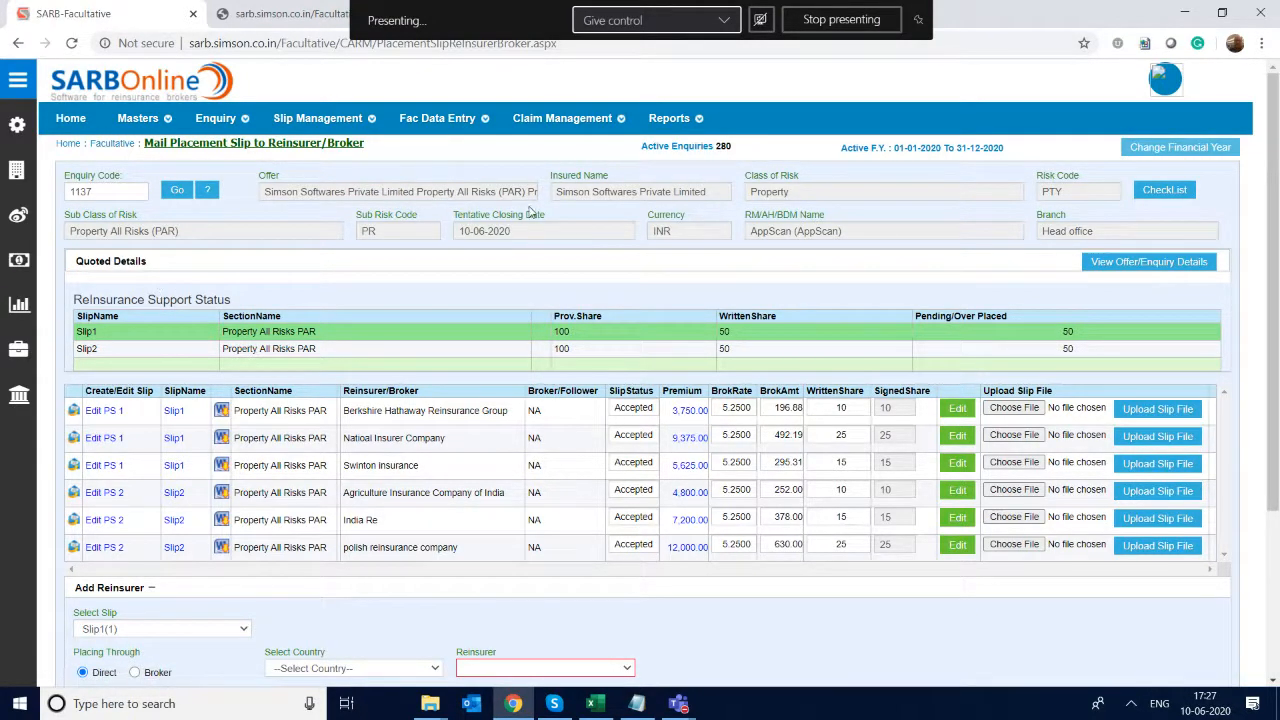
- Open the Upload Slip Template page from the CARM functions of the Admin Area
{"action": "left_click", "coordinate": [69, 120]}
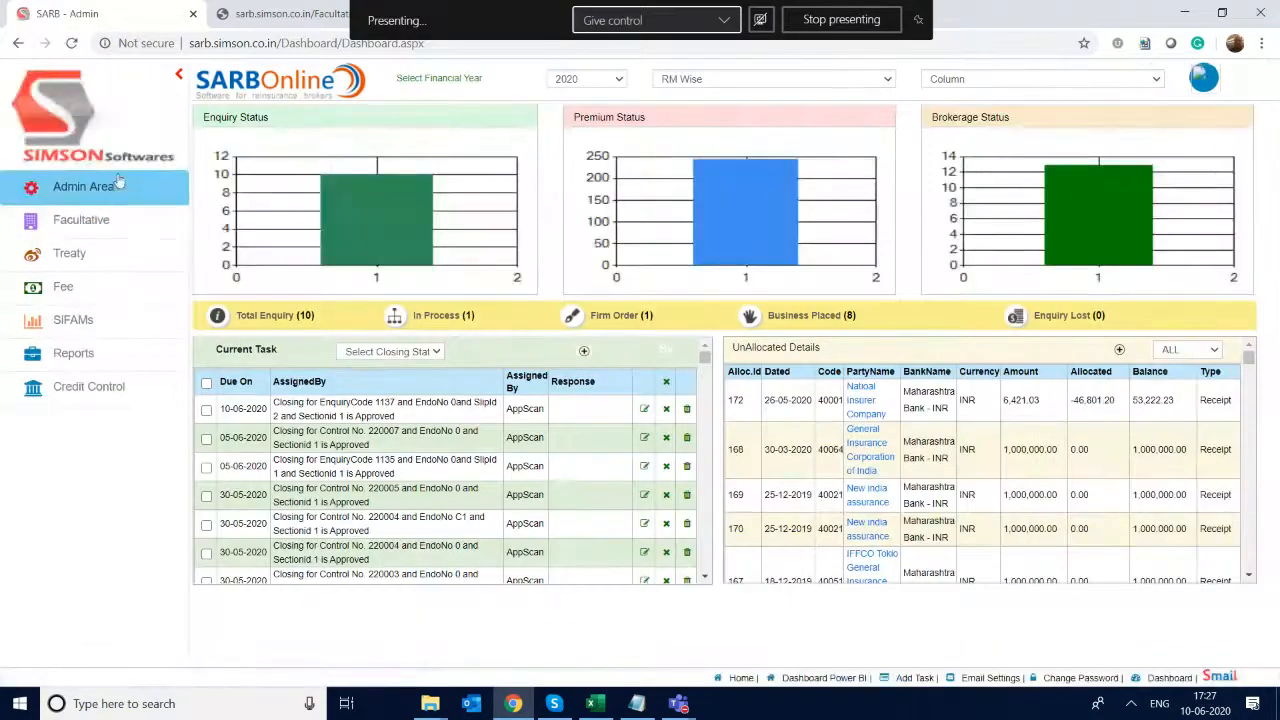
{"action": "left_click", "coordinate": [116, 189]}
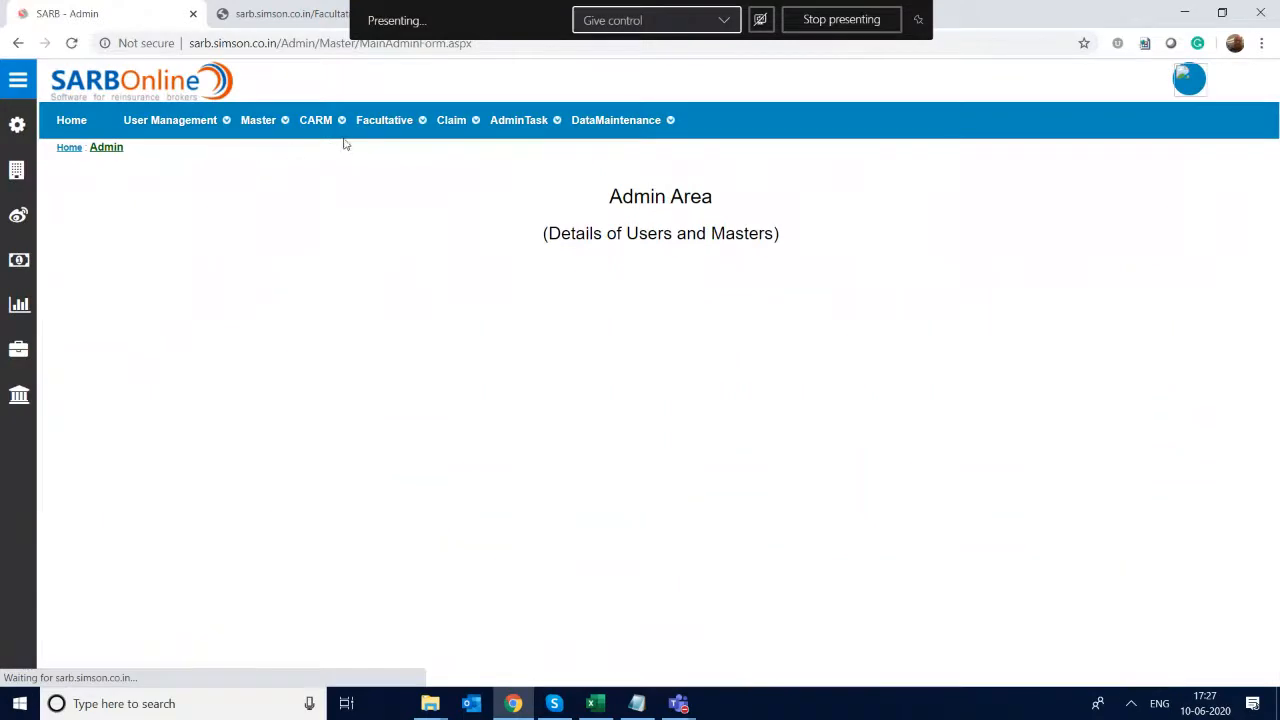
{"action": "mouse_move", "coordinate": [338, 124]}
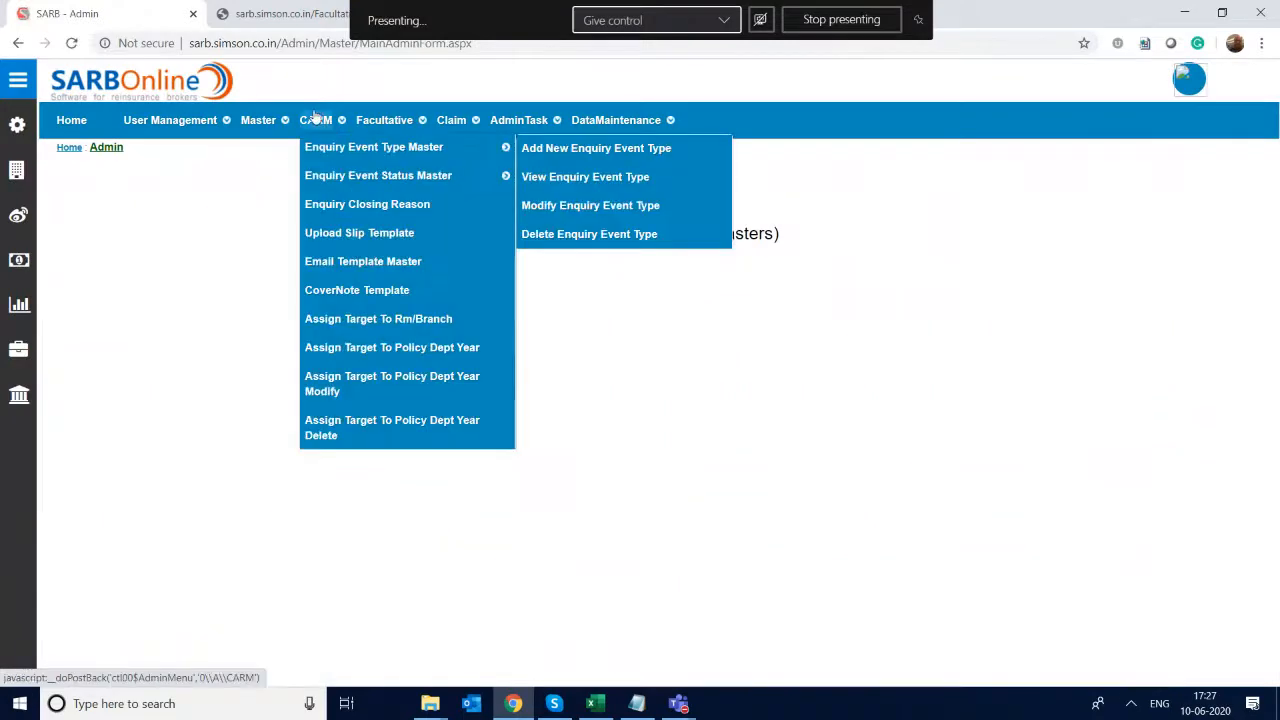
{"action": "left_click", "coordinate": [368, 234]}
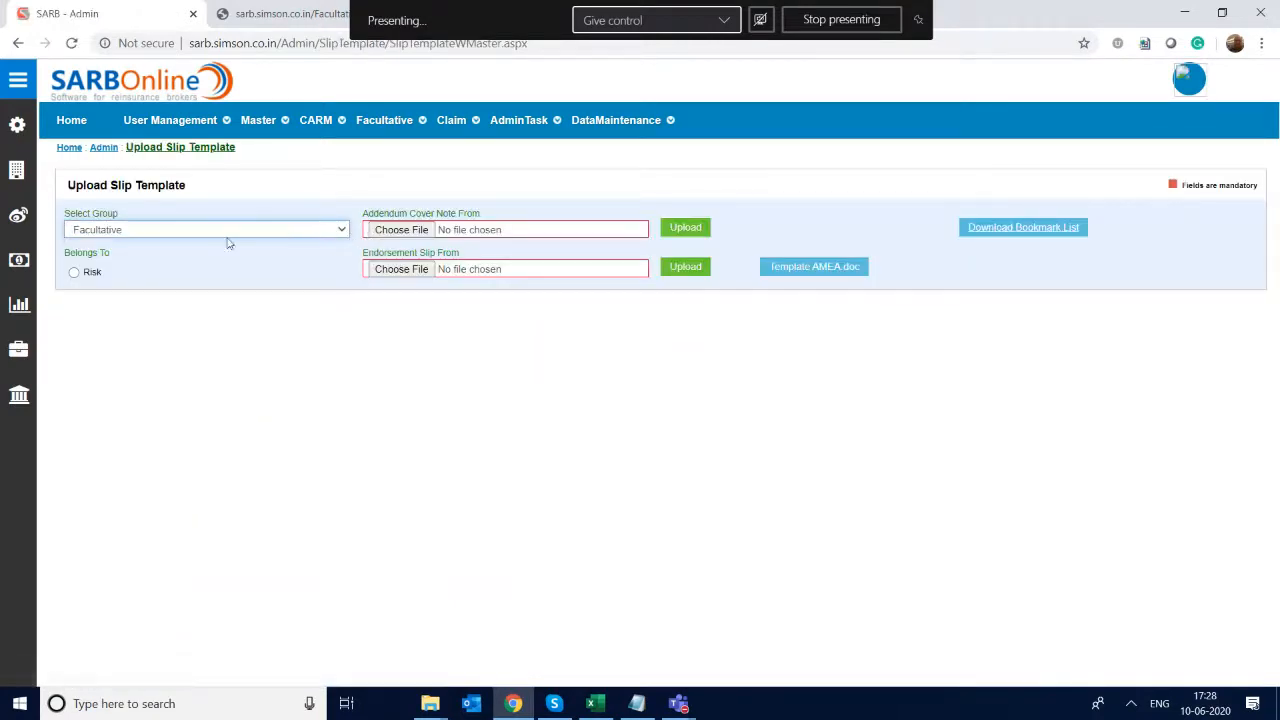
- List the Facultative templates by Risk and examine the master slip and master cover note assigned to each risk
{"action": "left_click", "coordinate": [75, 277]}
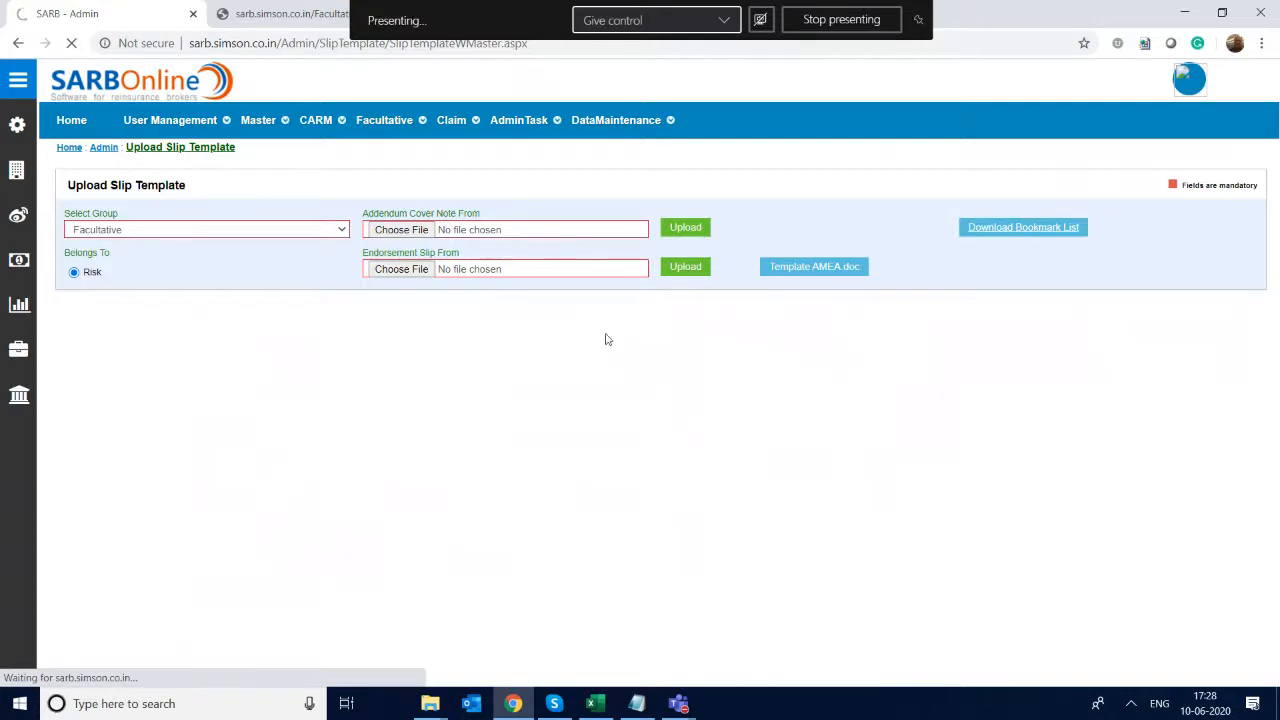
{"action": "scroll", "coordinate": [605, 340], "scroll_direction": "down", "scroll_amount": 1}
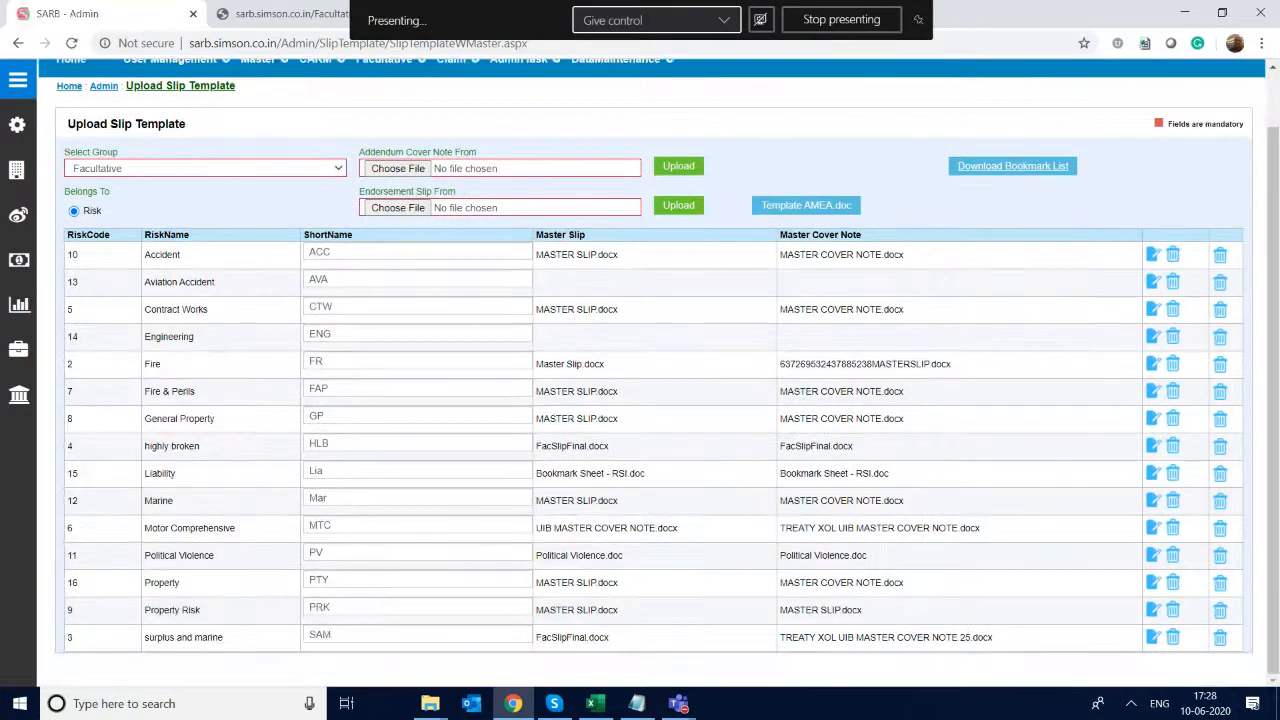
{"action": "scroll", "coordinate": [890, 575], "scroll_direction": "up", "scroll_amount": 1}
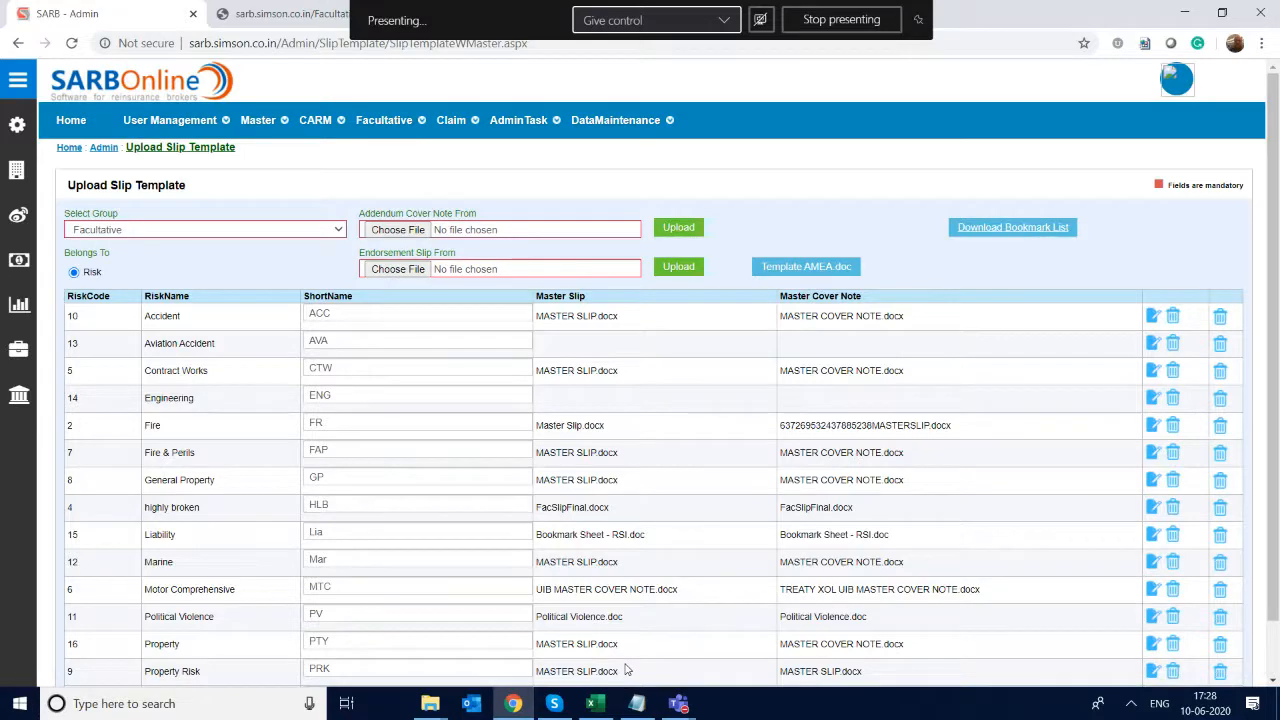
{"action": "scroll", "coordinate": [640, 400], "scroll_direction": "down", "scroll_amount": 1}
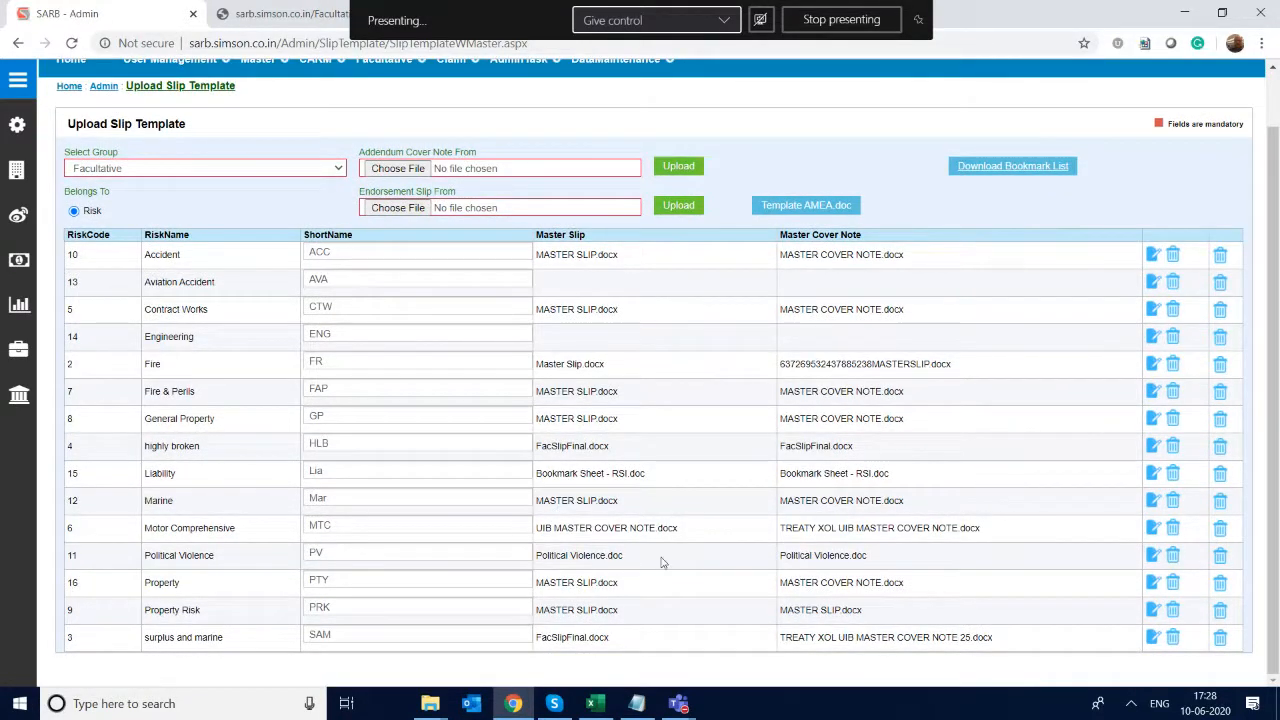
- Delete the master slip and the master cover note of the Political Violence risk
{"action": "left_click", "coordinate": [1172, 556]}
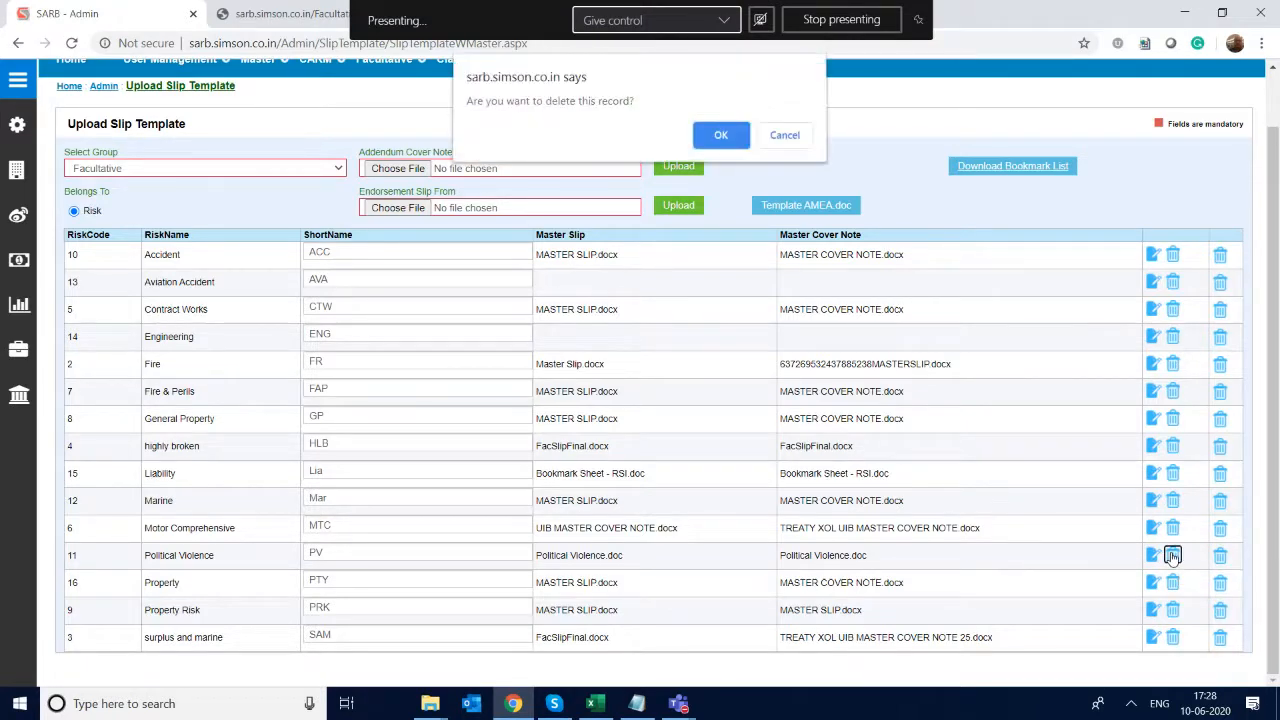
{"action": "left_click", "coordinate": [724, 137]}
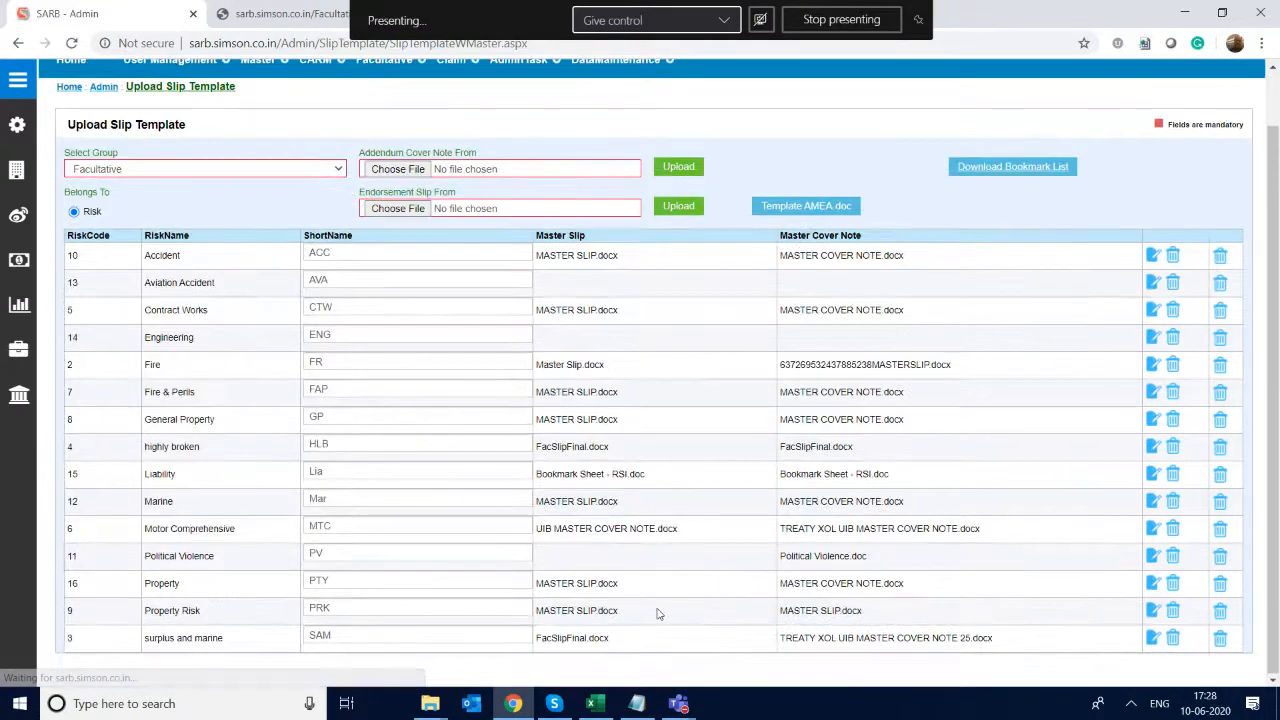
{"action": "left_click", "coordinate": [1220, 557]}
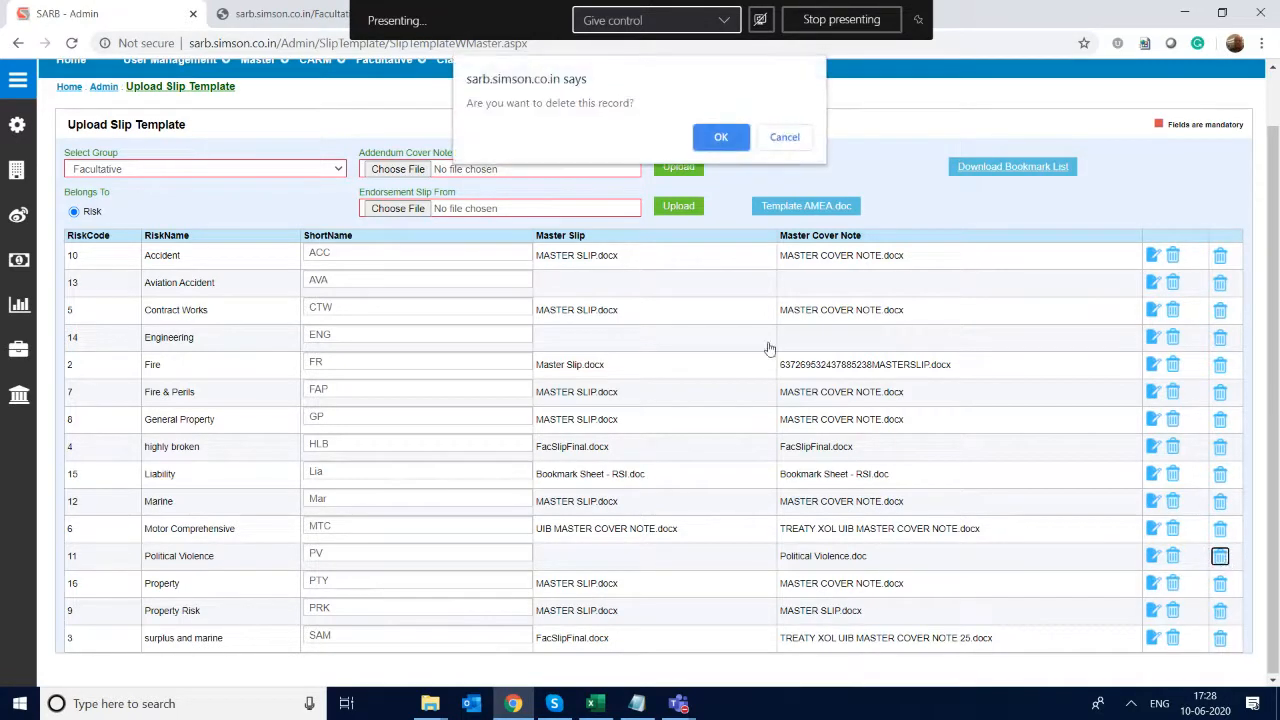
{"action": "left_click", "coordinate": [722, 137]}
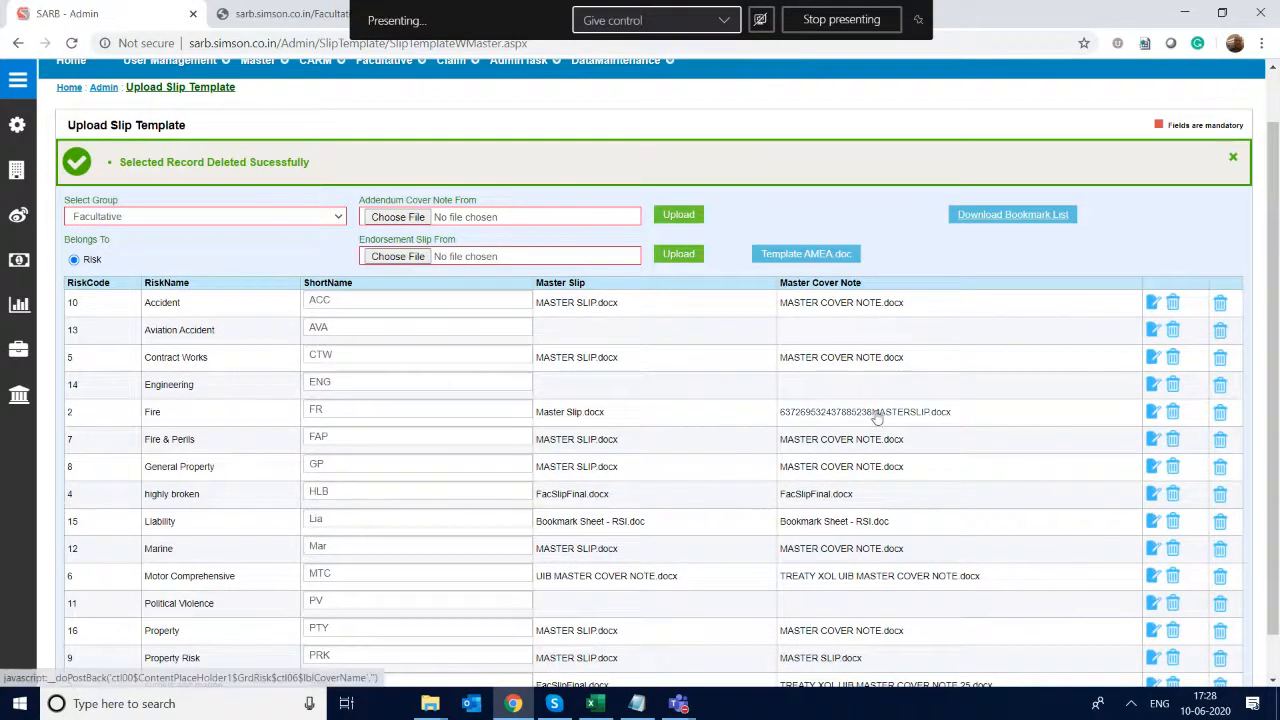
- Upload MASTER SLIP.docx as master slip and MASTER COVER NOTE.docx as master cover note for the Political Violence risk
{"action": "left_click", "coordinate": [1153, 605]}
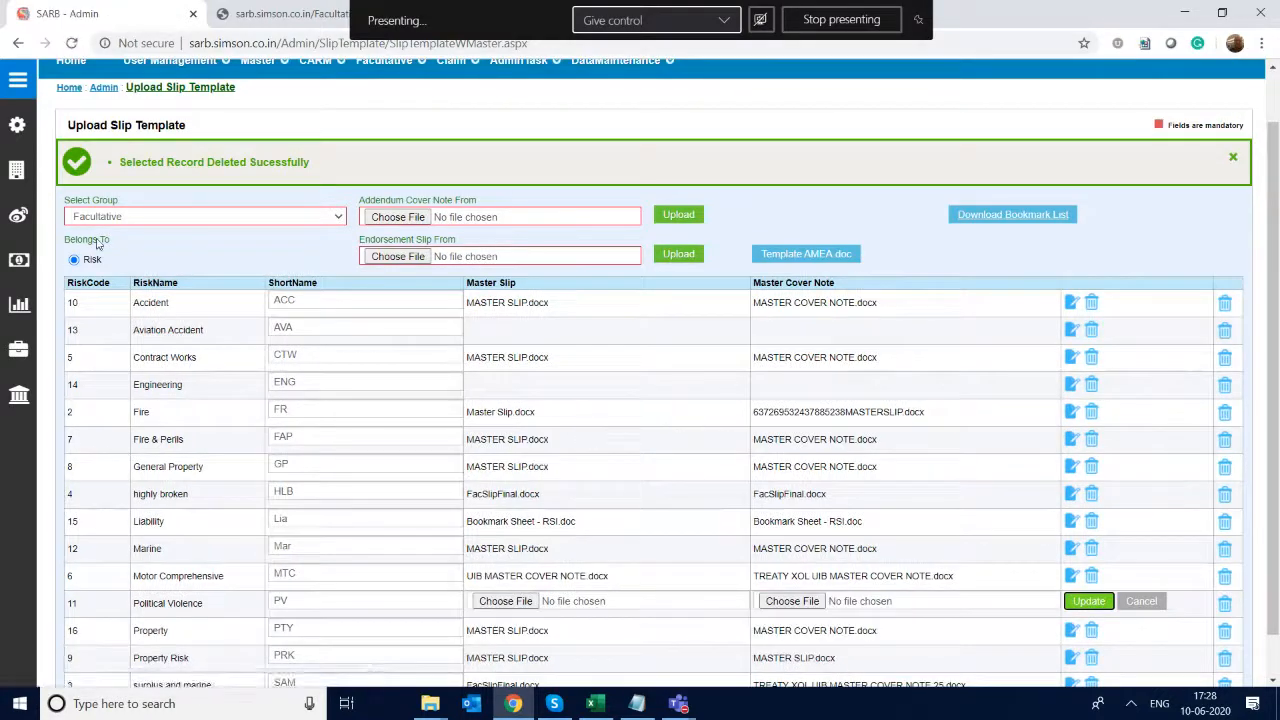
{"action": "left_click", "coordinate": [520, 601]}
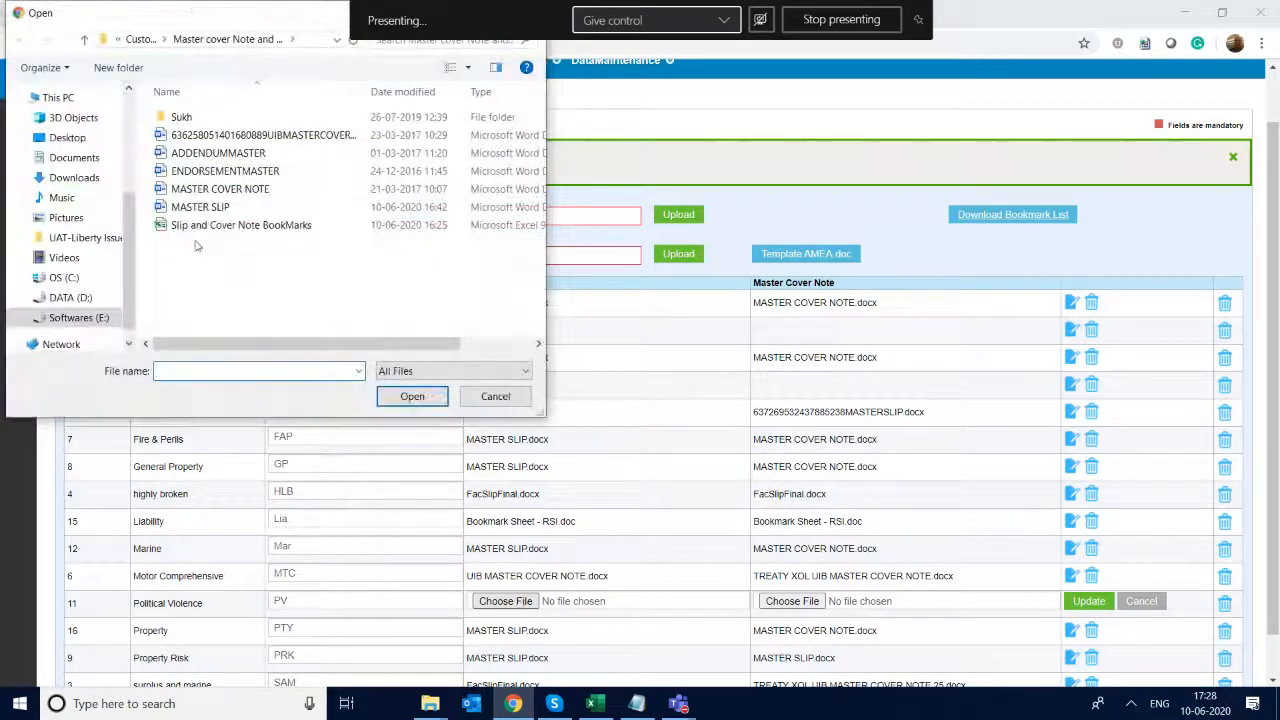
{"action": "double_click", "coordinate": [245, 206]}
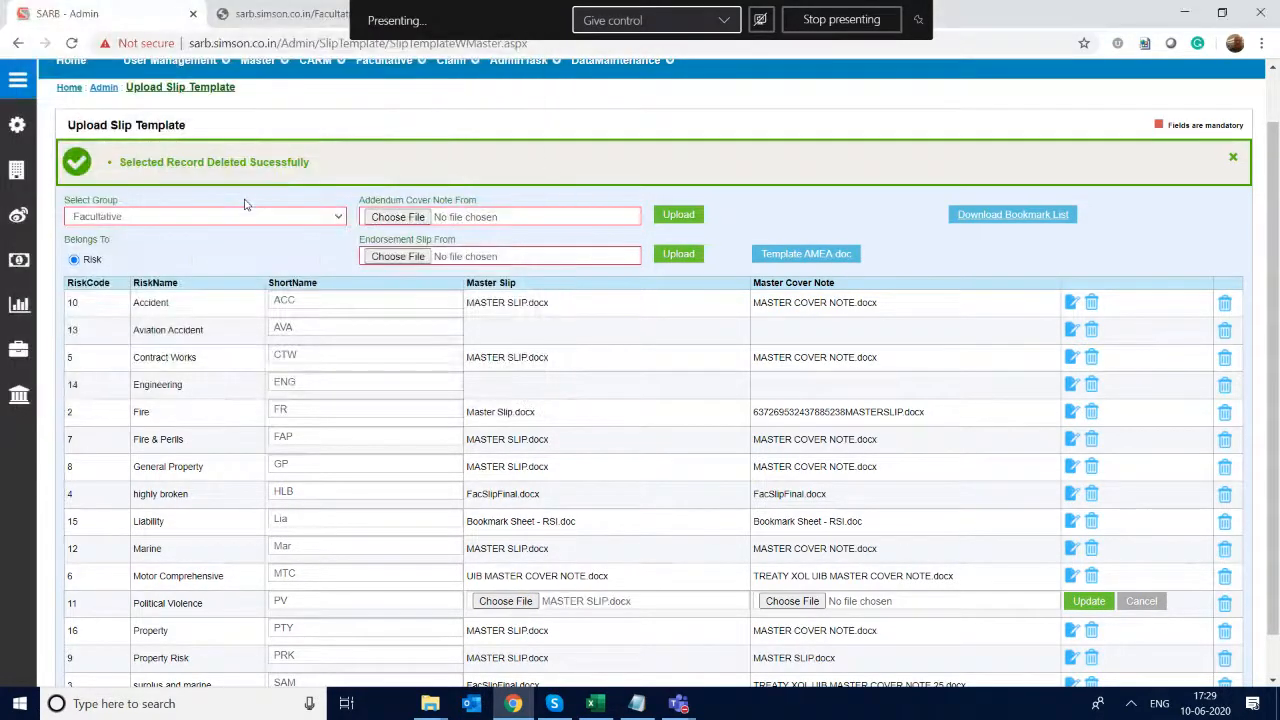
{"action": "left_click", "coordinate": [792, 601]}
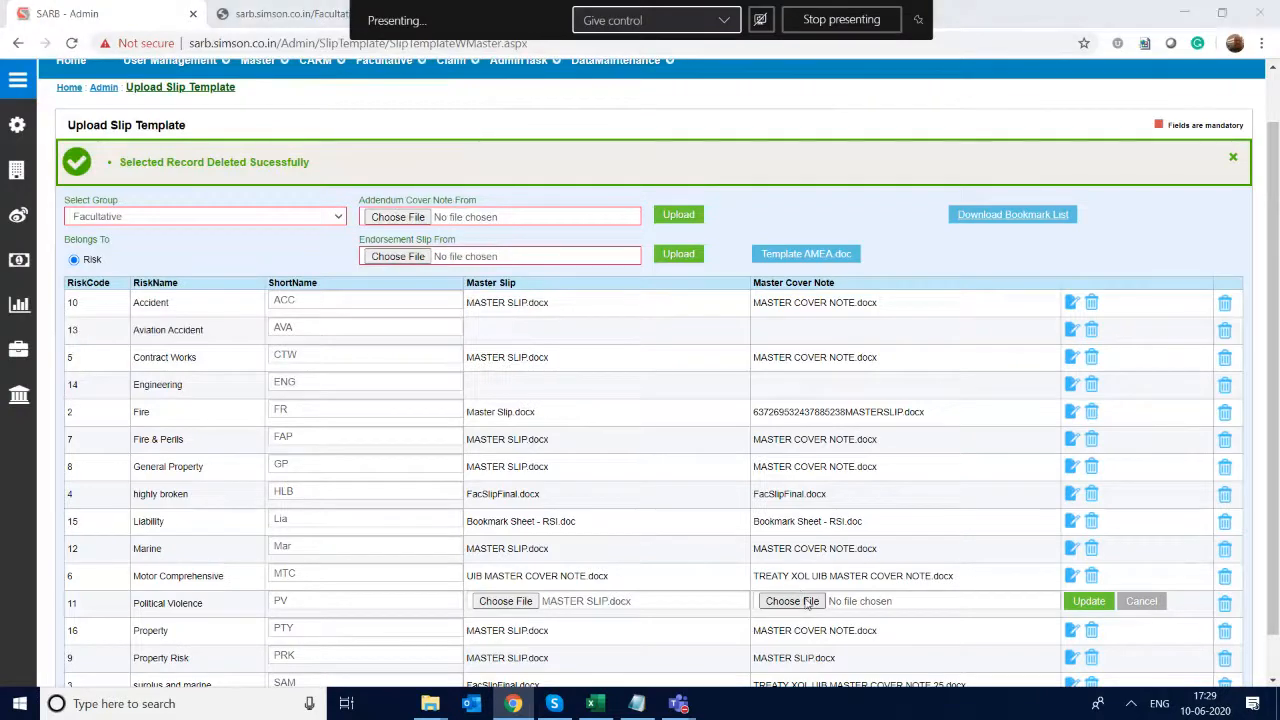
{"action": "left_click", "coordinate": [222, 190]}
{"action": "double_click", "coordinate": [225, 193]}
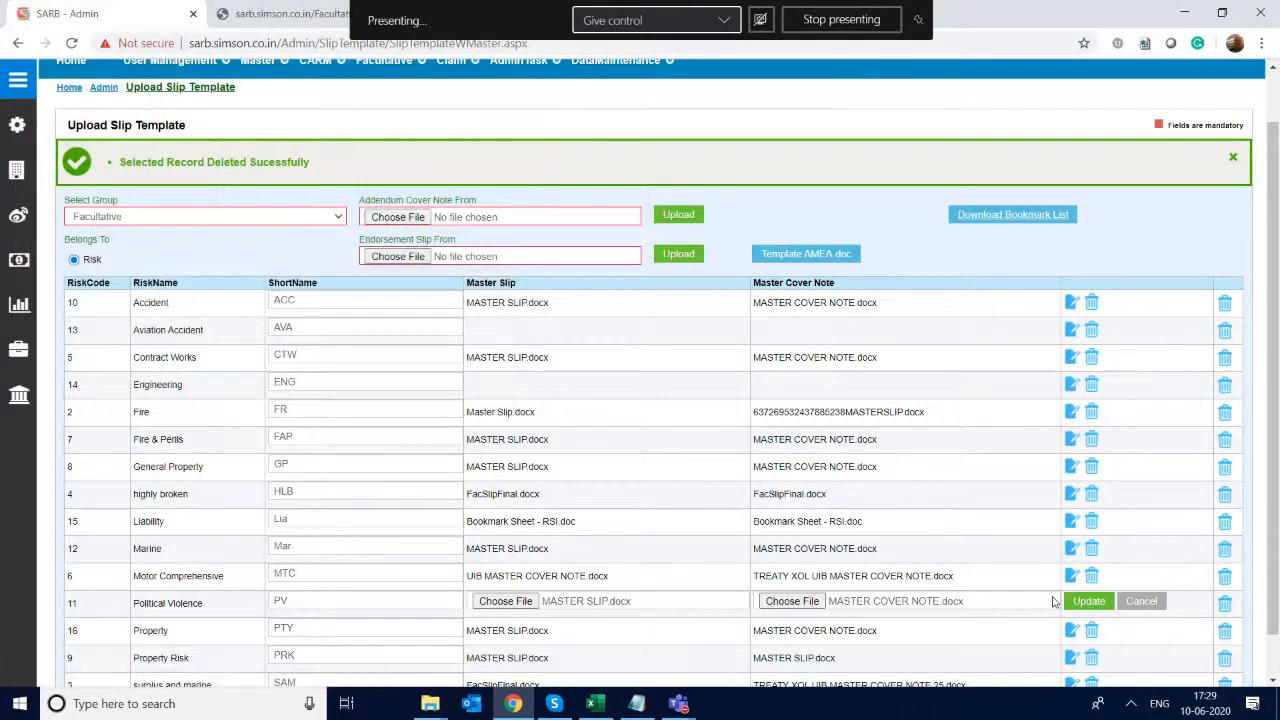
{"action": "left_click", "coordinate": [1087, 601]}
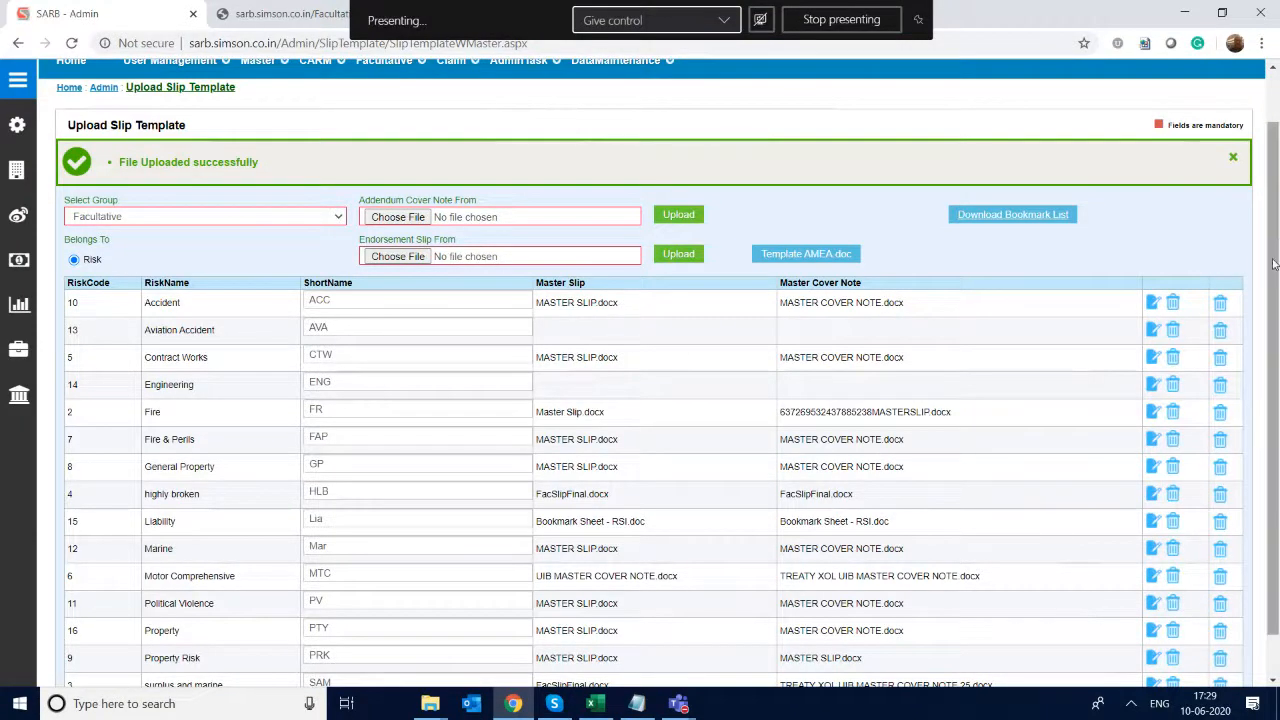
- Delete the master slip UIB MASTER COVER NOTE.docx from the Motor Comprehensive risk
{"action": "left_click_drag", "start_coordinate": [1276, 272], "coordinate": [1277, 168]}
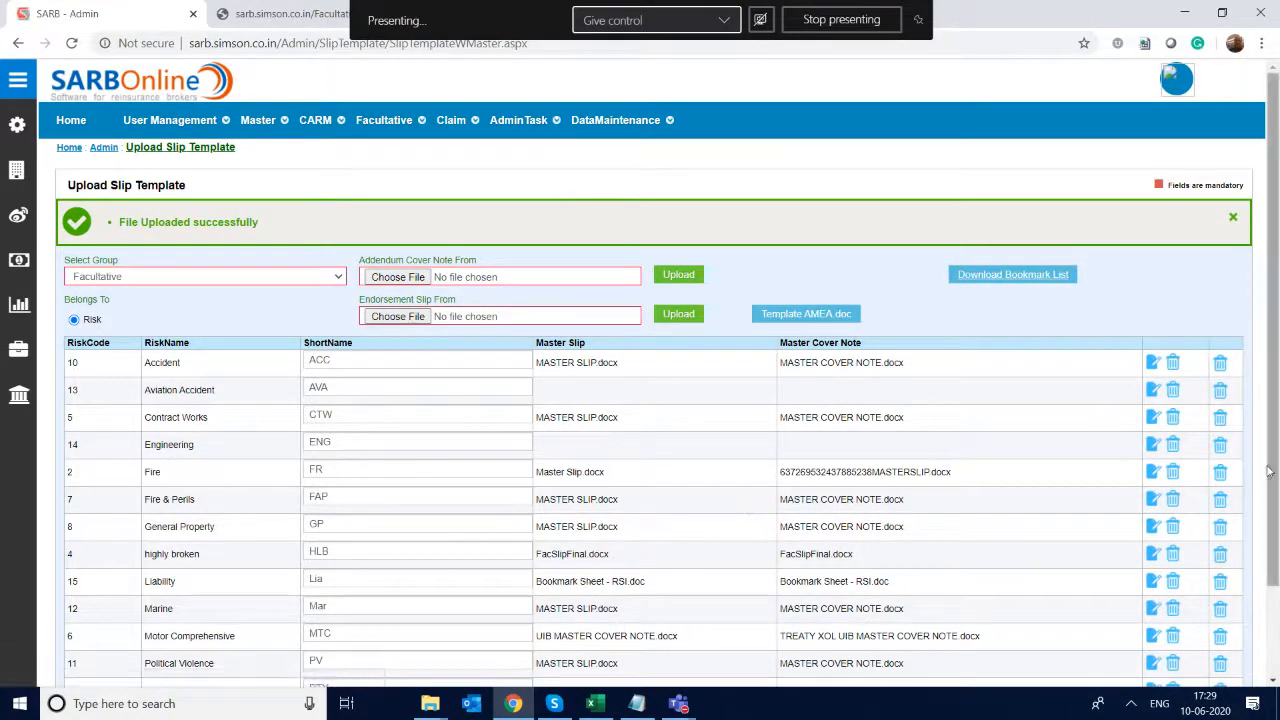
{"action": "scroll", "coordinate": [1268, 471], "scroll_direction": "down", "scroll_amount": 2}
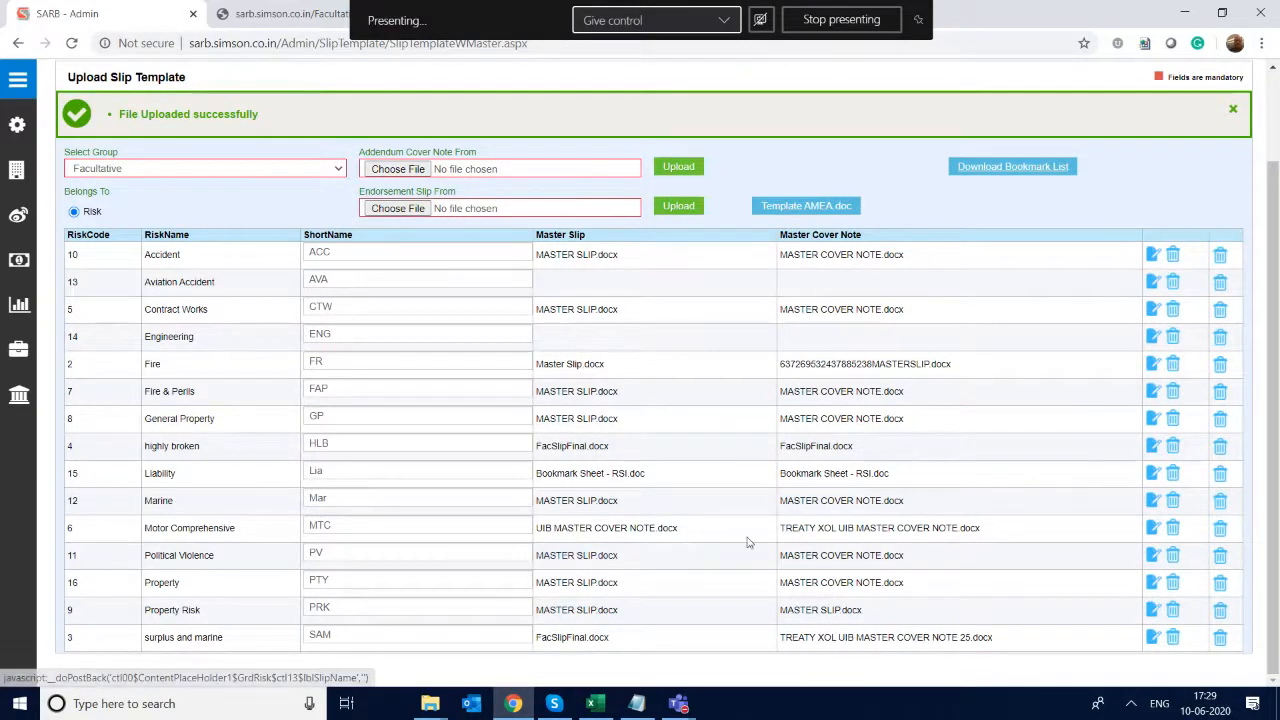
{"action": "left_click", "coordinate": [1173, 528]}
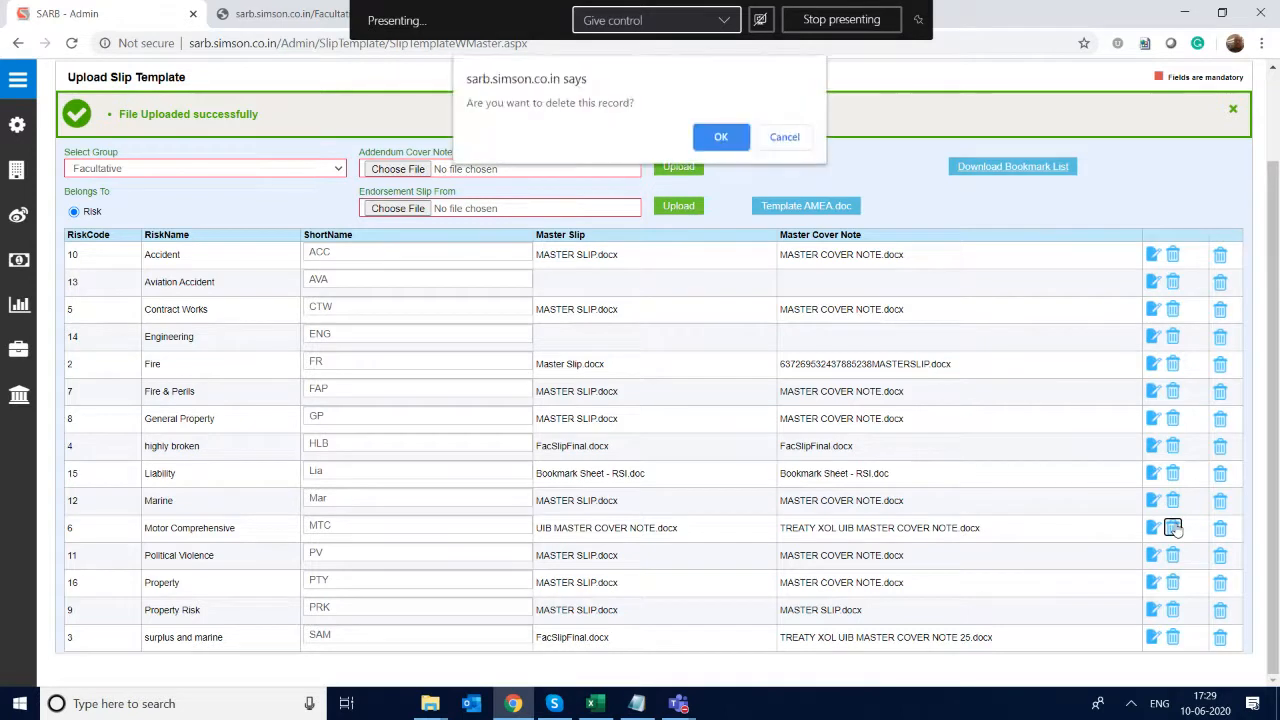
{"action": "left_click", "coordinate": [721, 136]}
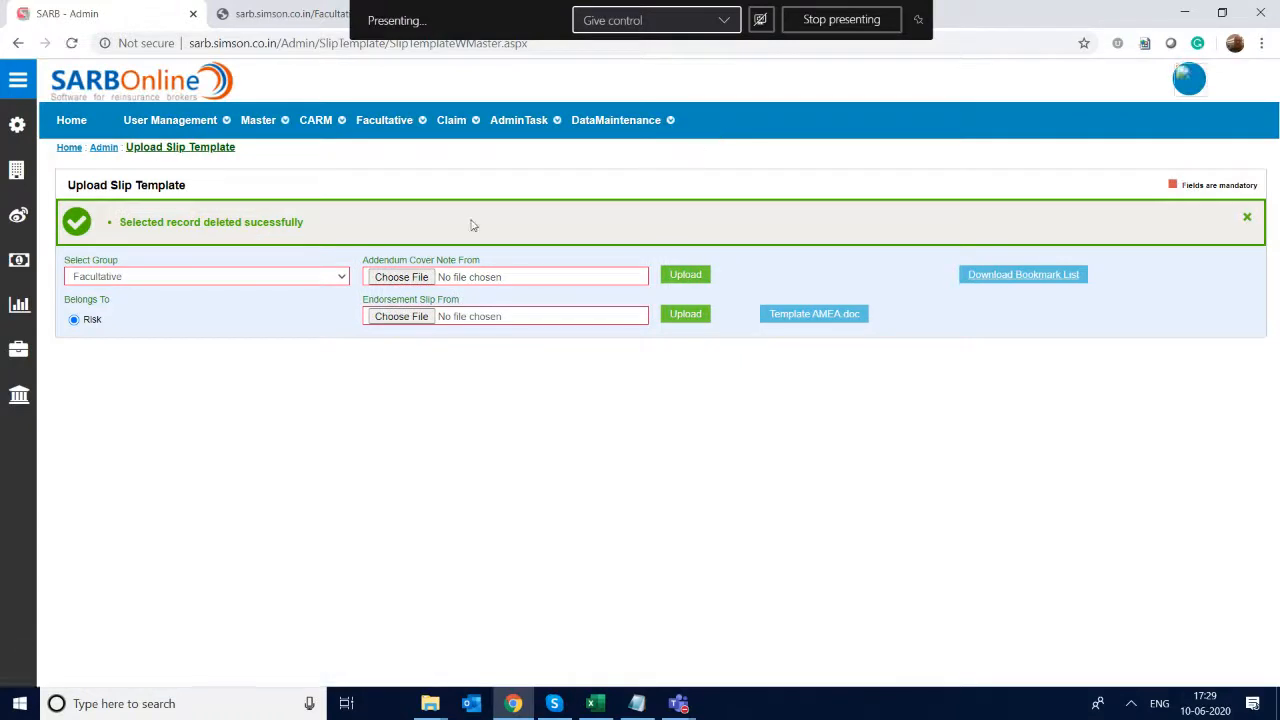
- Reload the Facultative templates by Risk by switching the group to Treaty Proportional and back, and download the Political Violence master slip
{"action": "left_click", "coordinate": [148, 277]}
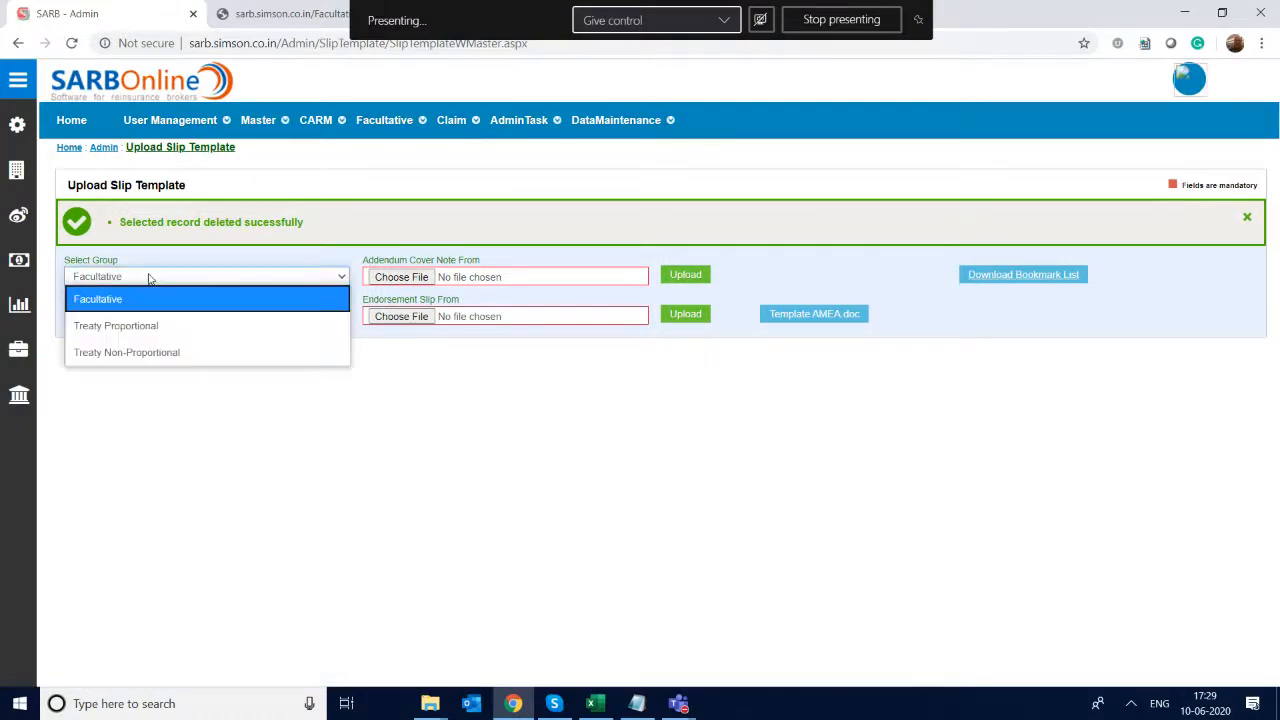
{"action": "left_click", "coordinate": [152, 330]}
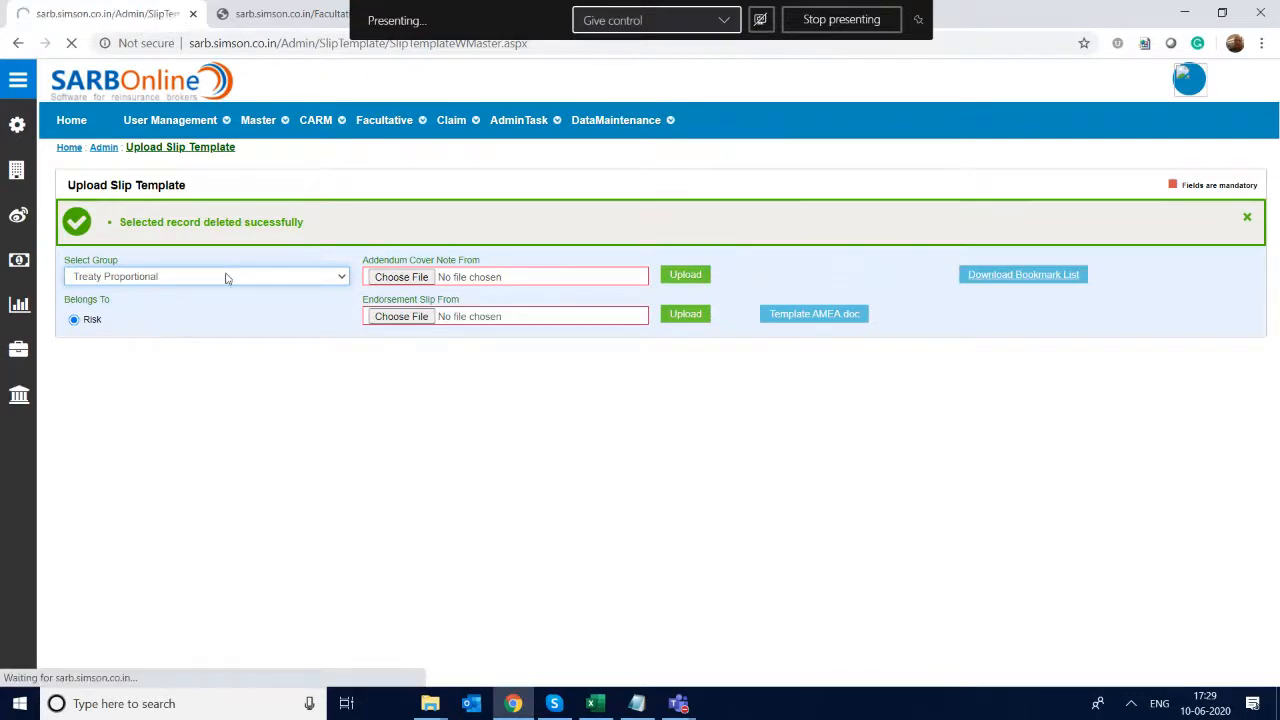
{"action": "left_click", "coordinate": [226, 277]}
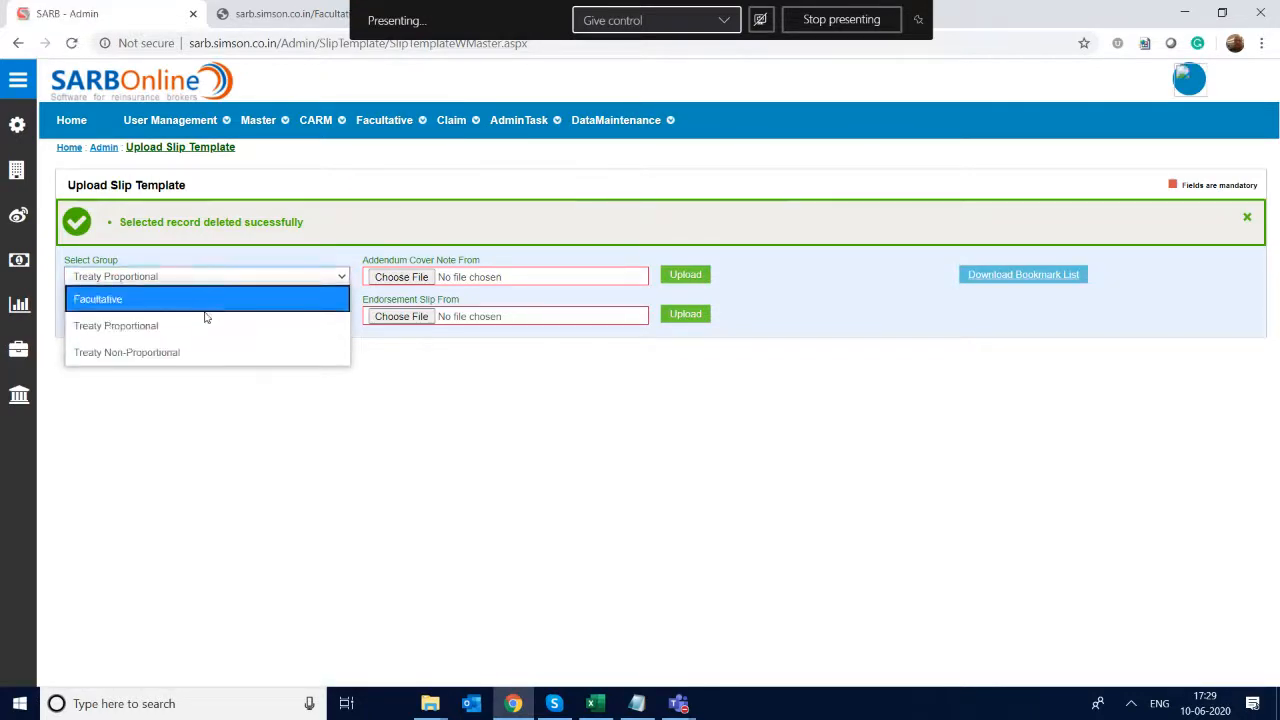
{"action": "left_click", "coordinate": [205, 298]}
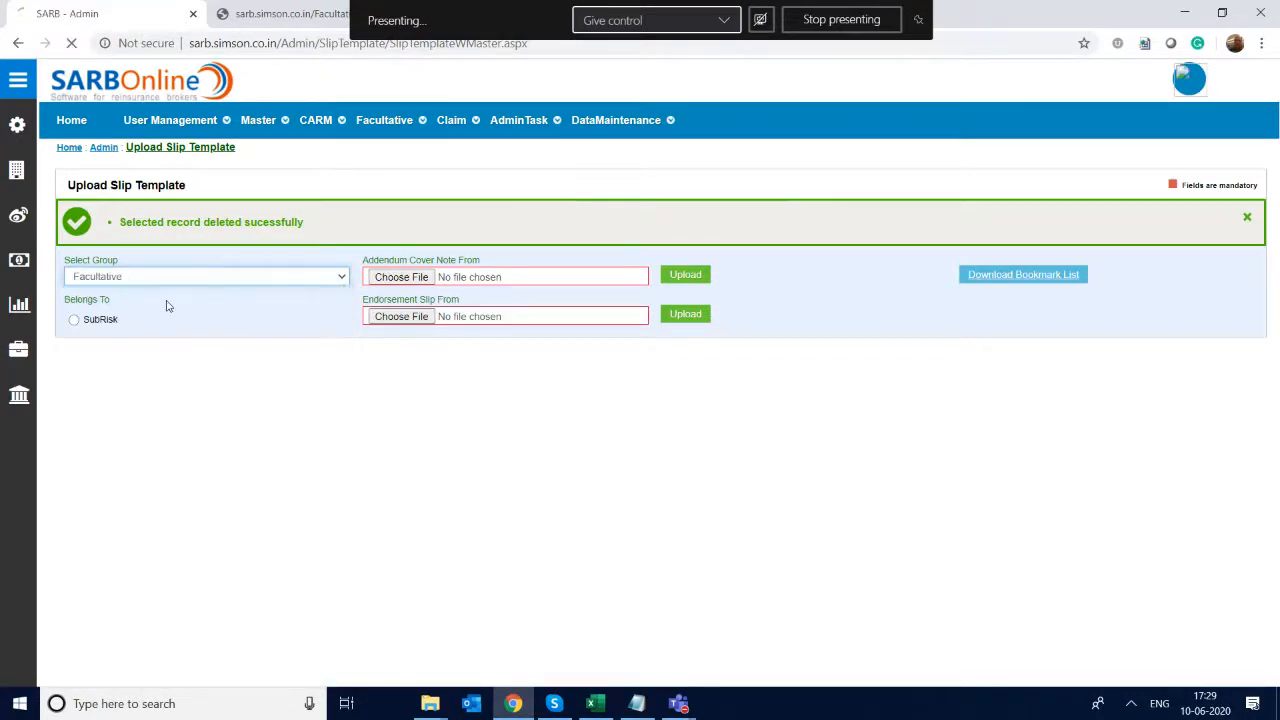
{"action": "left_click", "coordinate": [70, 322]}
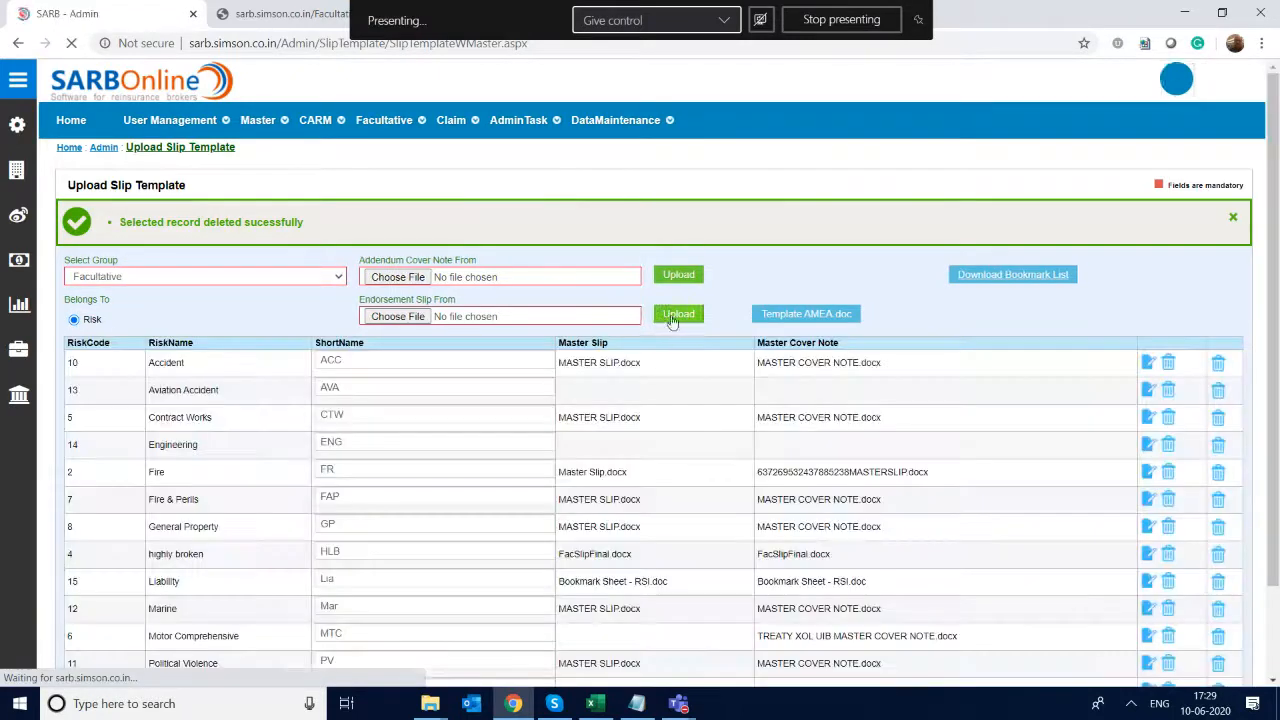
{"action": "left_click_drag", "start_coordinate": [1275, 152], "coordinate": [1277, 364]}
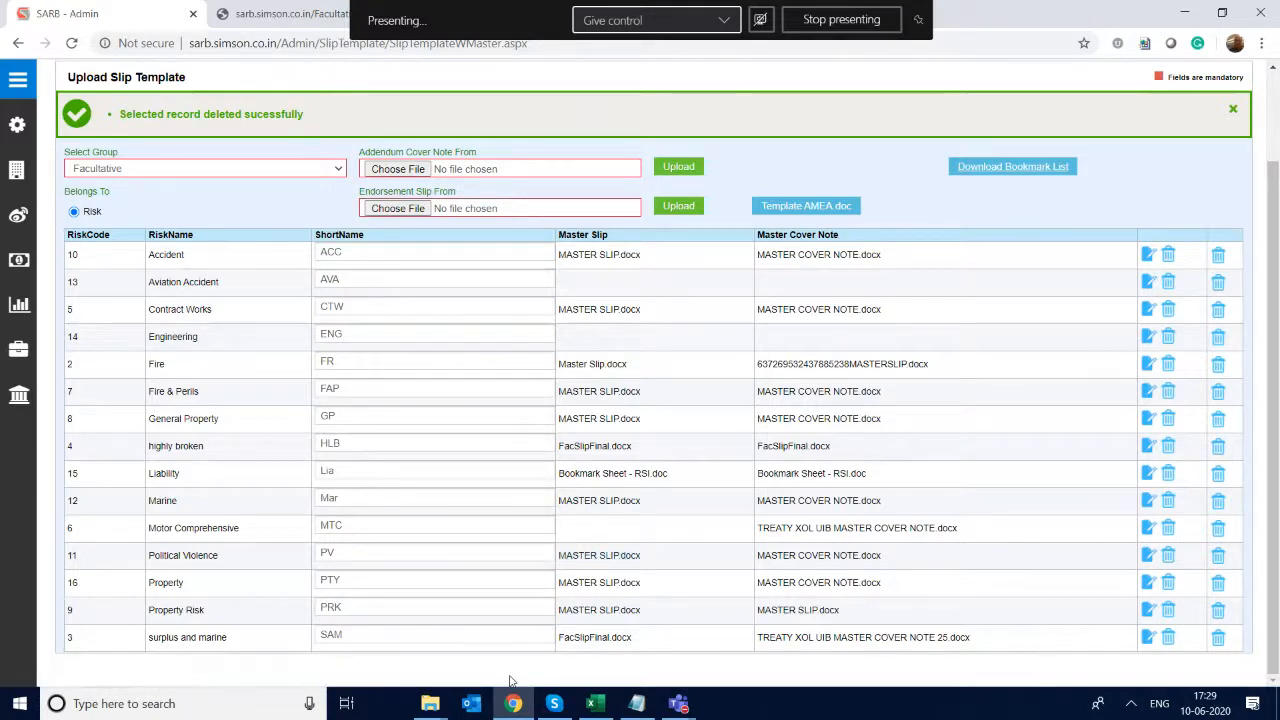
{"action": "left_click", "coordinate": [599, 556]}
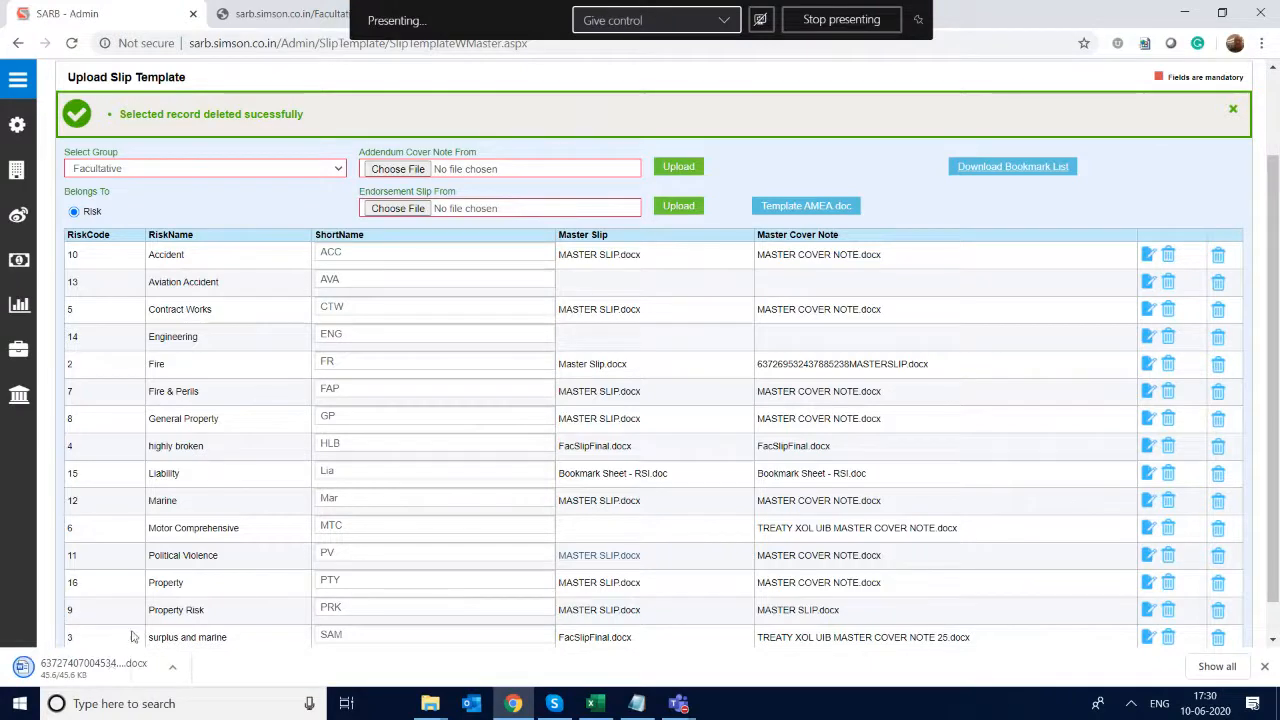
- Switch to Microsoft Word and create a blank document
{"action": "left_click", "coordinate": [436, 700]}
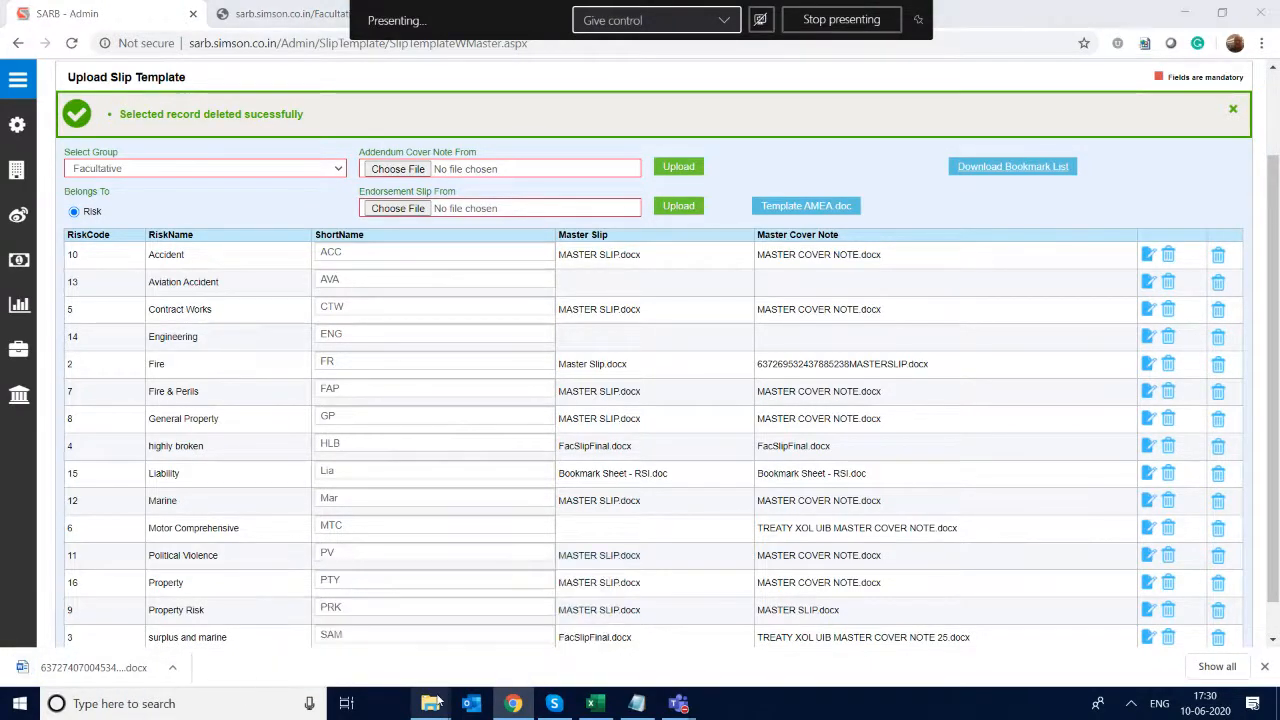
{"action": "key", "text": "super"}
{"action": "type", "text": "msw"}
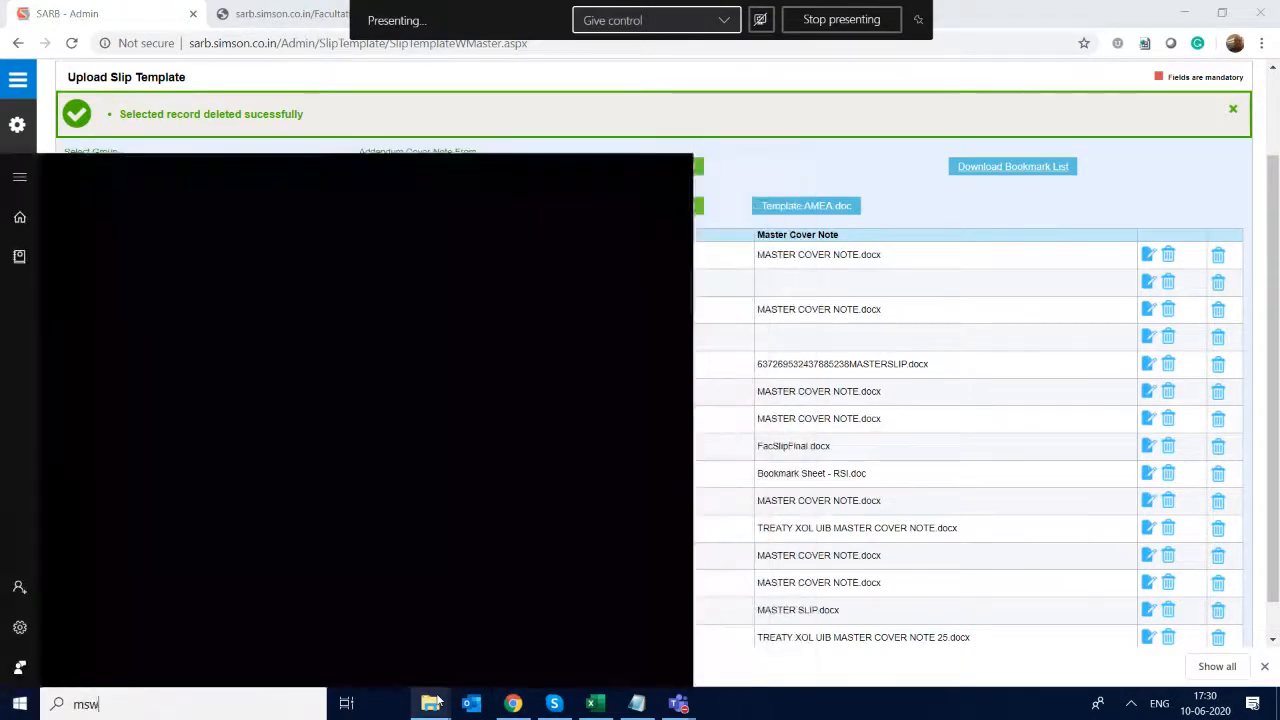
{"action": "type", "text": "ord"}
{"action": "key", "text": "Return"}
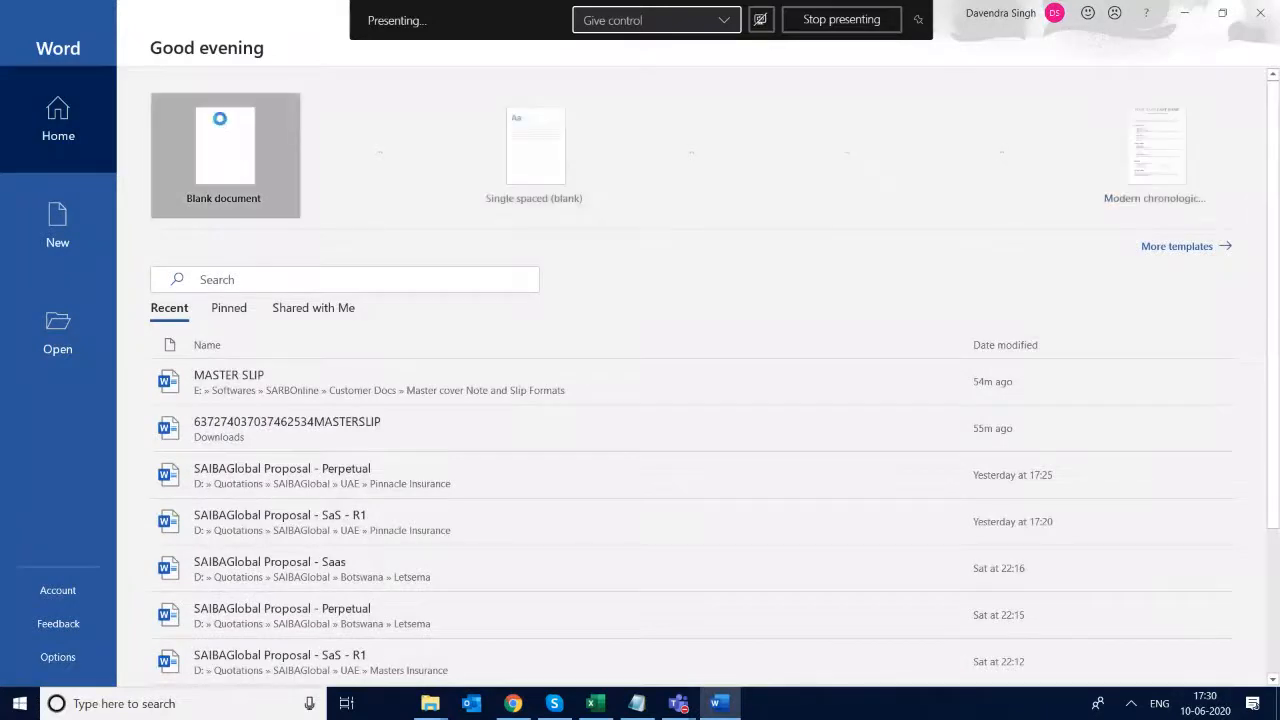
{"action": "left_click", "coordinate": [222, 125]}
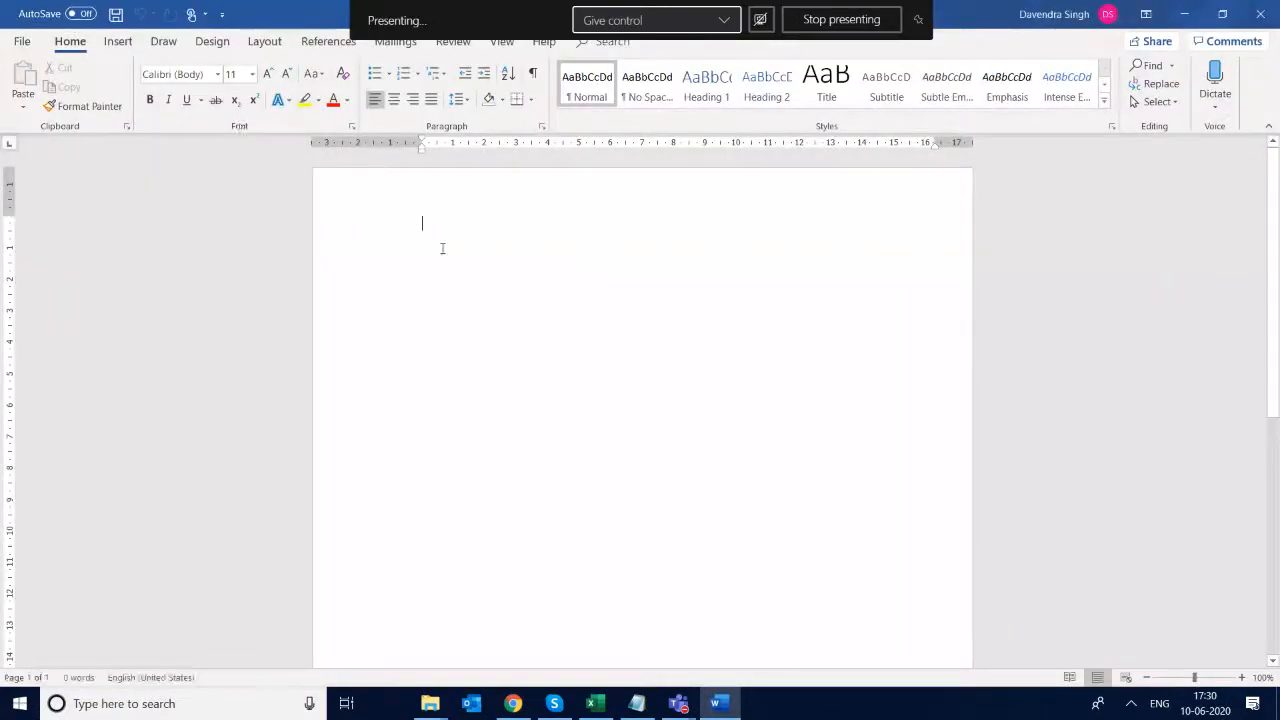
- Enter the centred heading "Broker Slip" near the start of the blank document
{"action": "key", "text": "ctrl+e"}
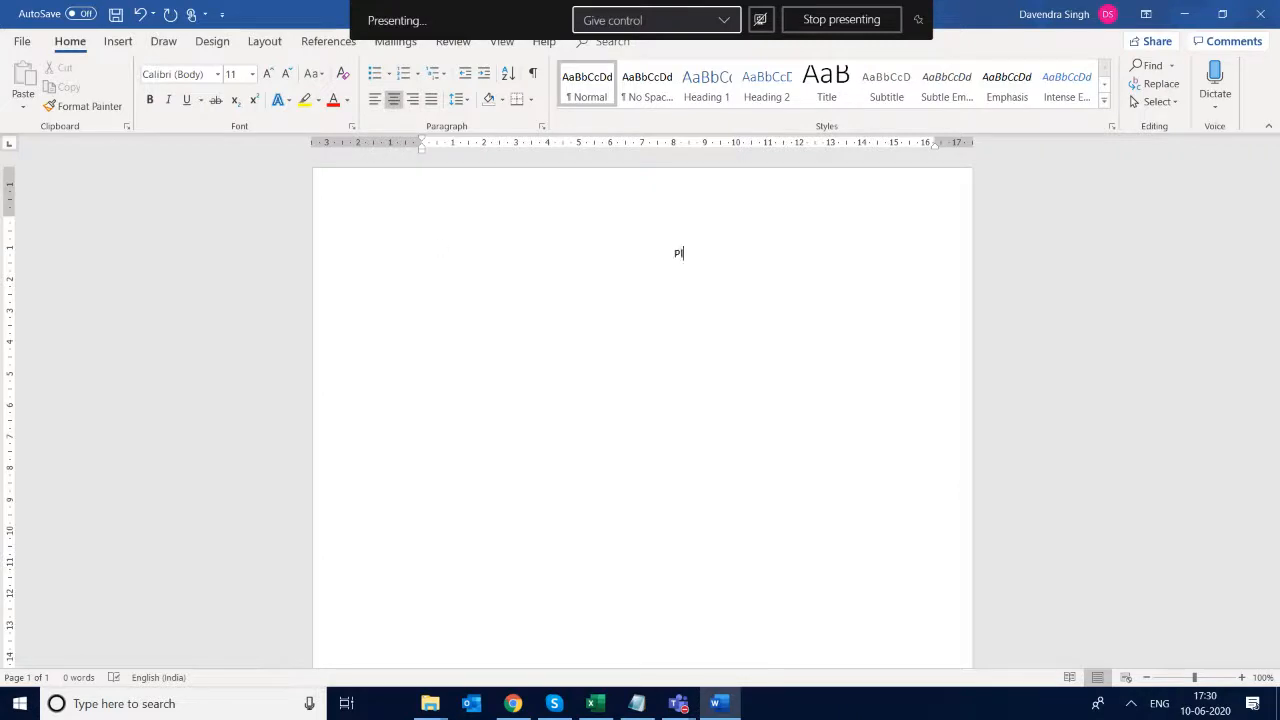
{"action": "type", "text": "Broker Slip"}
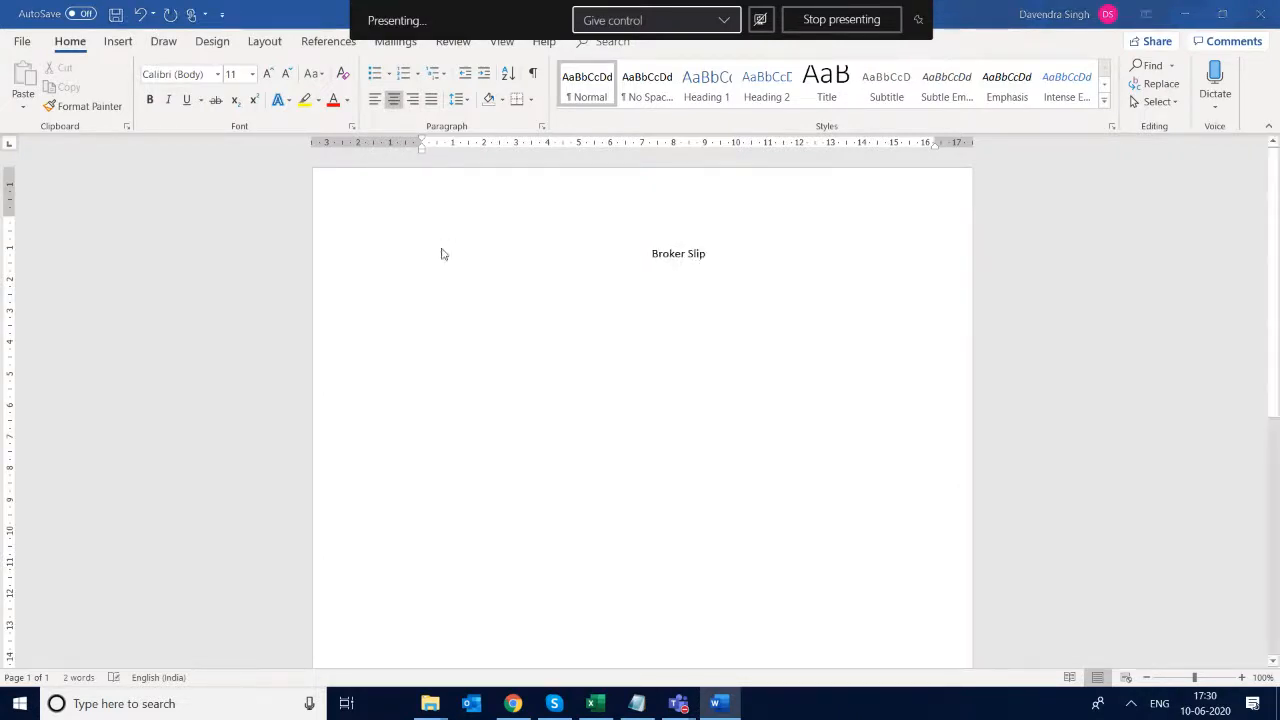
- Save the new document as Broker Slip.docx in the Documents folder
{"action": "key", "text": "ctrl+s"}
{"action": "left_click", "coordinate": [579, 393]}
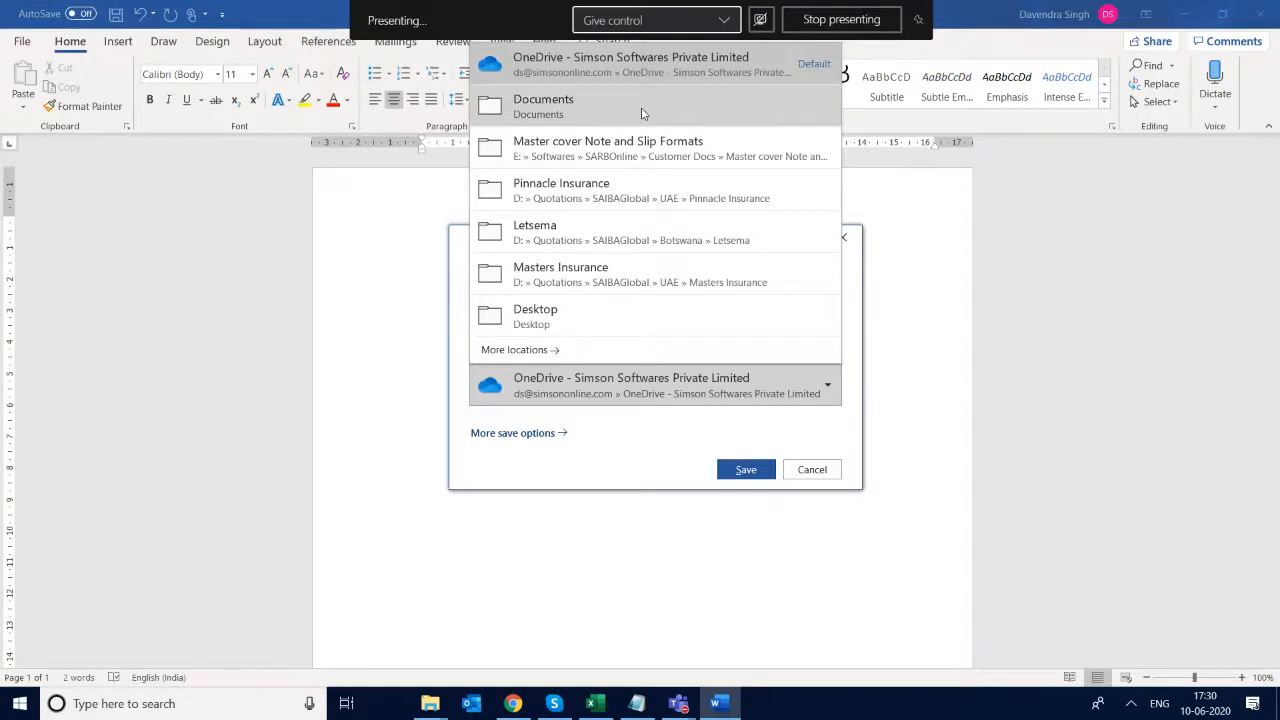
{"action": "left_click", "coordinate": [642, 110]}
{"action": "left_click", "coordinate": [746, 471]}
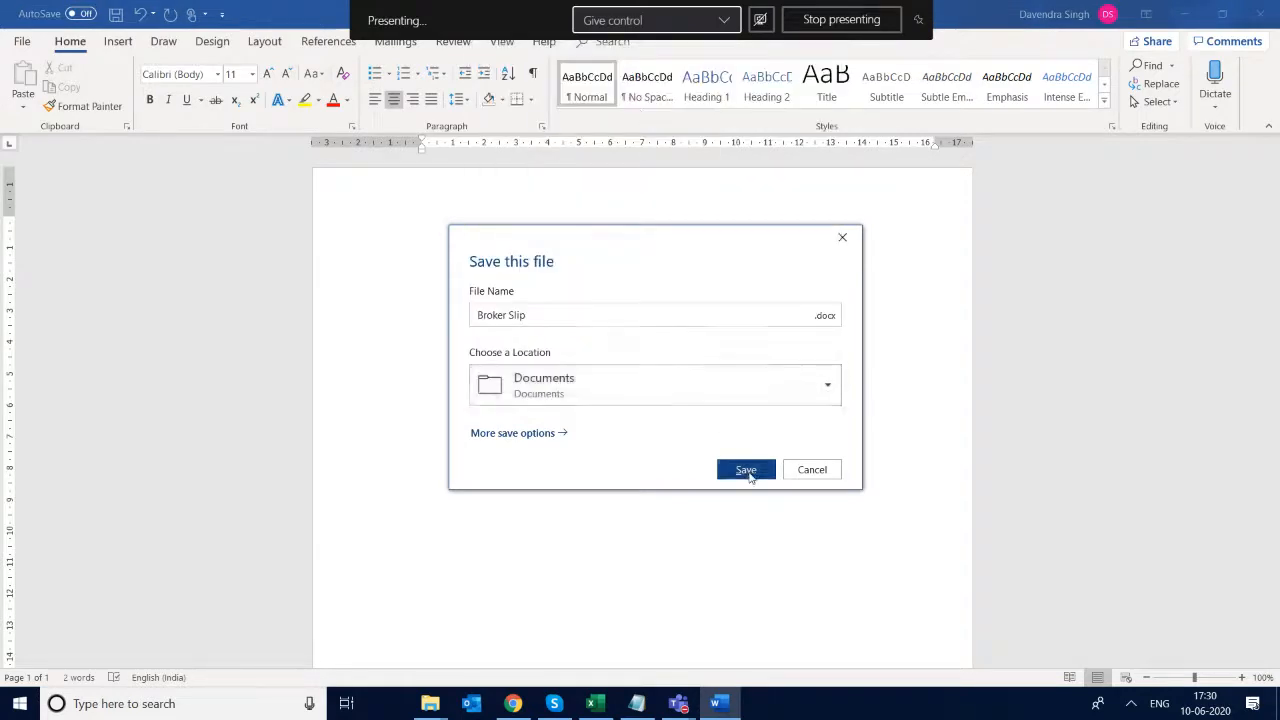
- Select the "Broker Slip" heading text and start inserting a bookmark for it
{"action": "key", "text": "ctrl+a"}
{"action": "key", "text": "ctrl+shift+Right"}
{"action": "key", "text": "ctrl+shift+Right"}
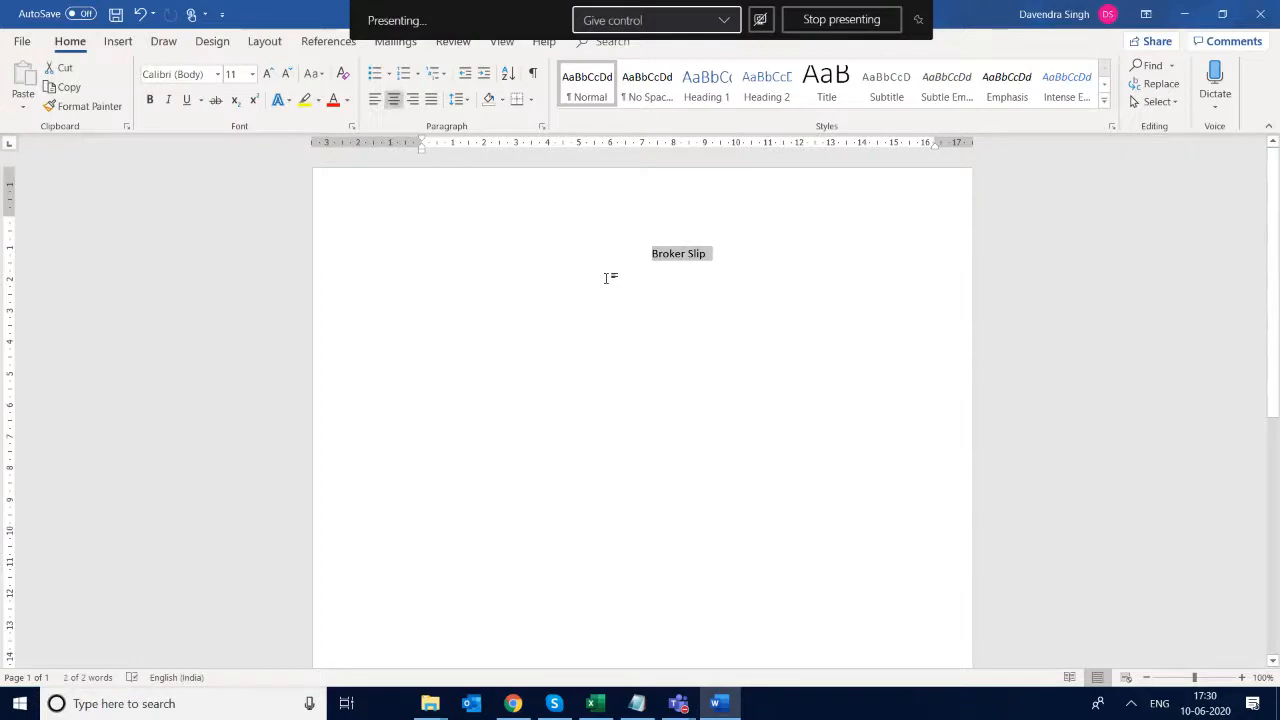
{"action": "key", "text": "shift+Left"}
{"action": "key", "text": "shift+Left"}
{"action": "key", "text": "shift+Left"}
{"action": "key", "text": "shift+Left"}
{"action": "key", "text": "shift+Left"}
{"action": "key", "text": "shift+Left"}
{"action": "key", "text": "shift+Left"}
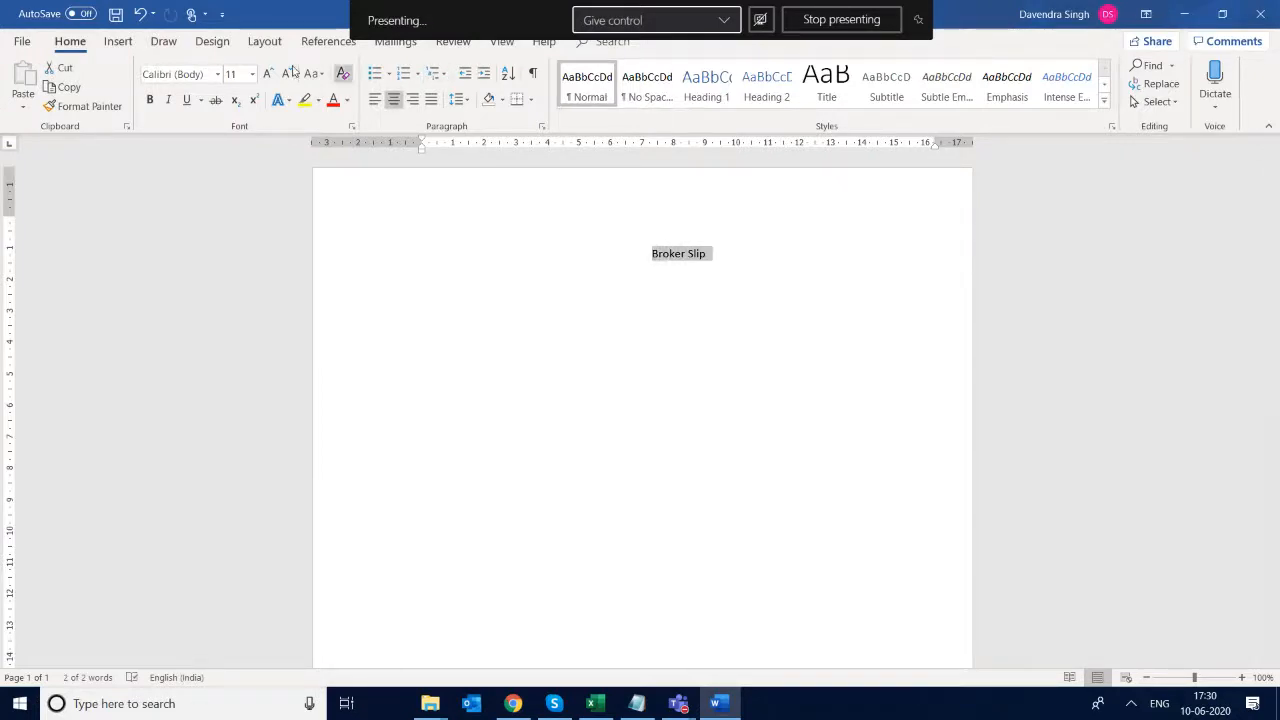
{"action": "left_click", "coordinate": [118, 41]}
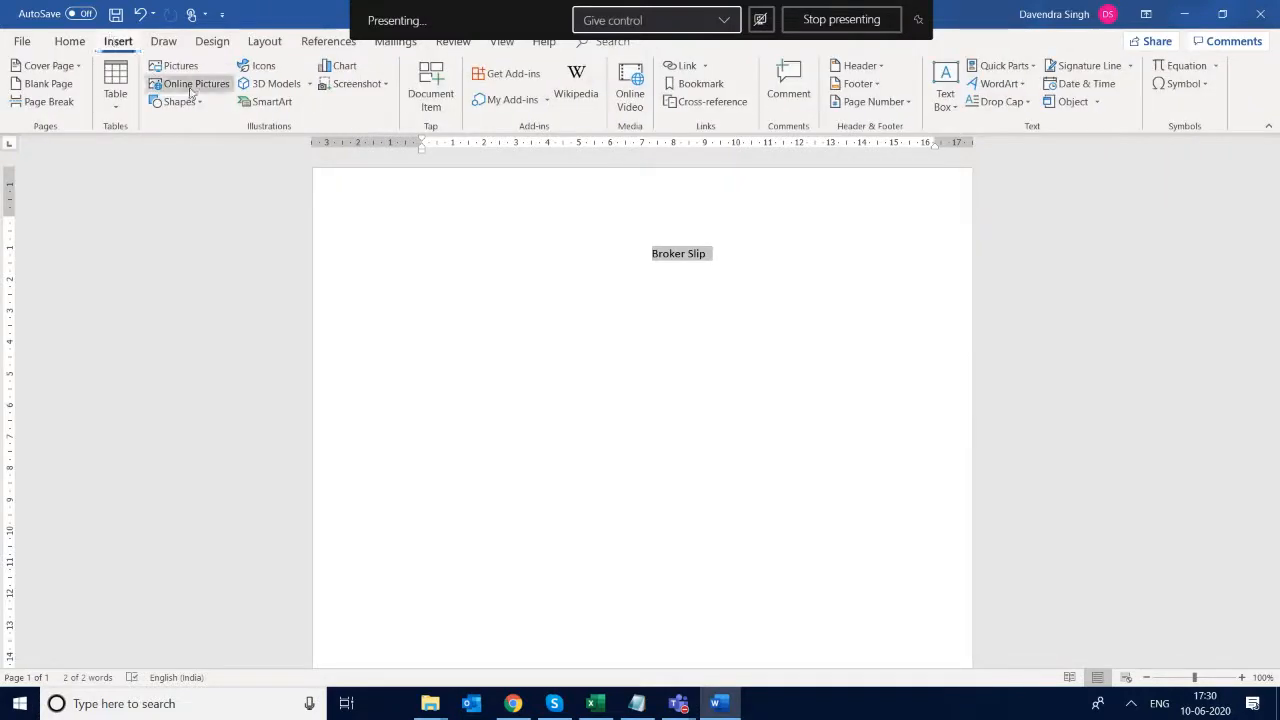
{"action": "left_click", "coordinate": [705, 84]}
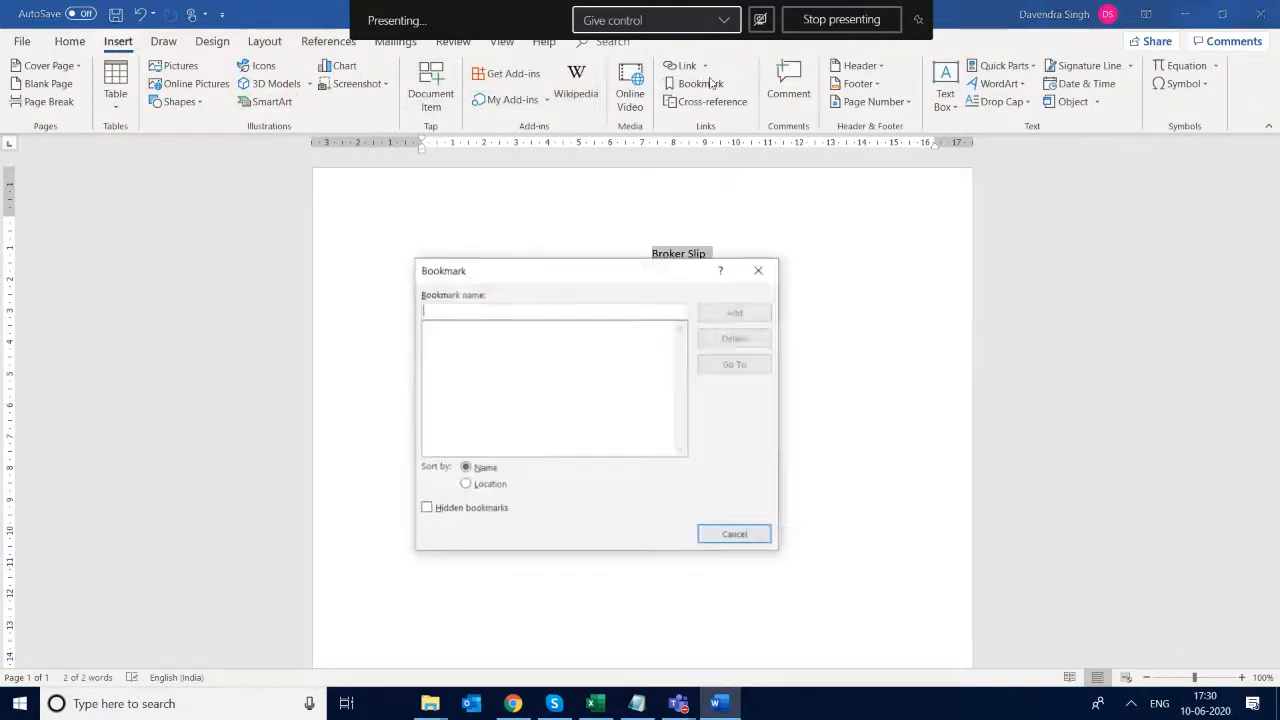
- Switch to the Slip and Cover Note BookMarks workbook in Excel and copy the field name DocTitle from cell B5
{"action": "key", "text": "alt+Tab"}
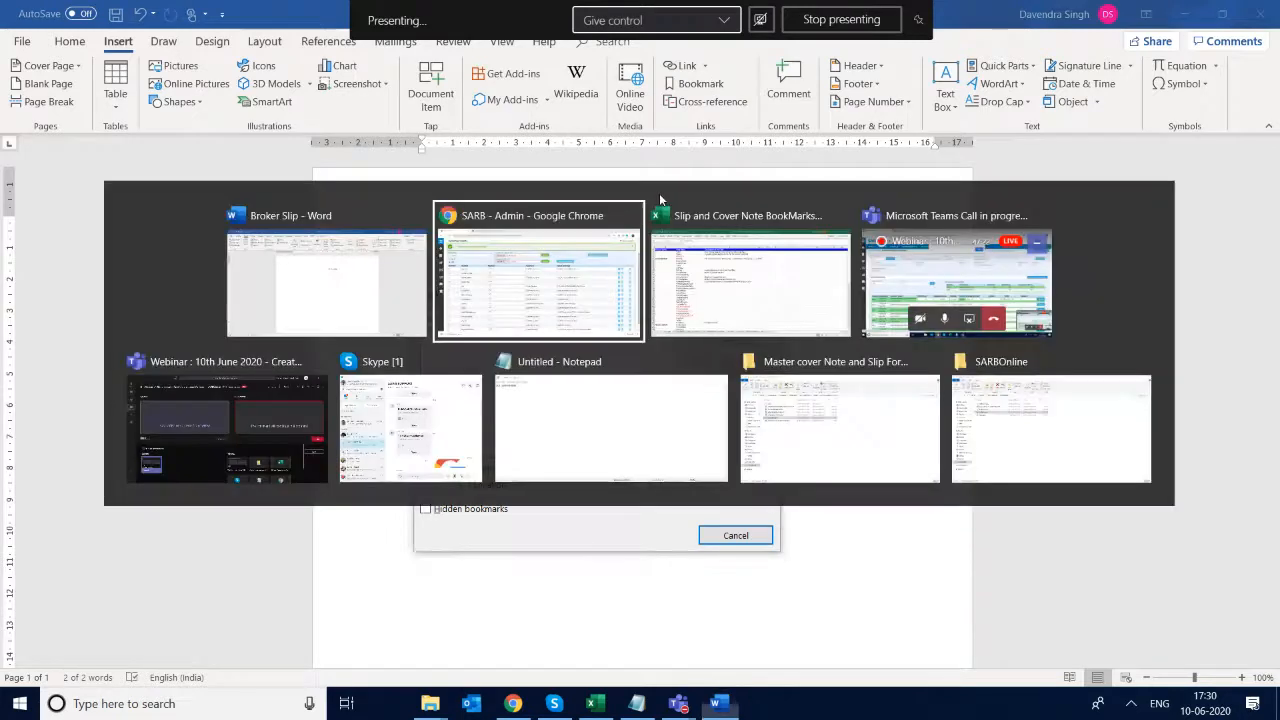
{"action": "key", "text": "alt+Tab"}
{"action": "key", "text": "alt+Tab"}
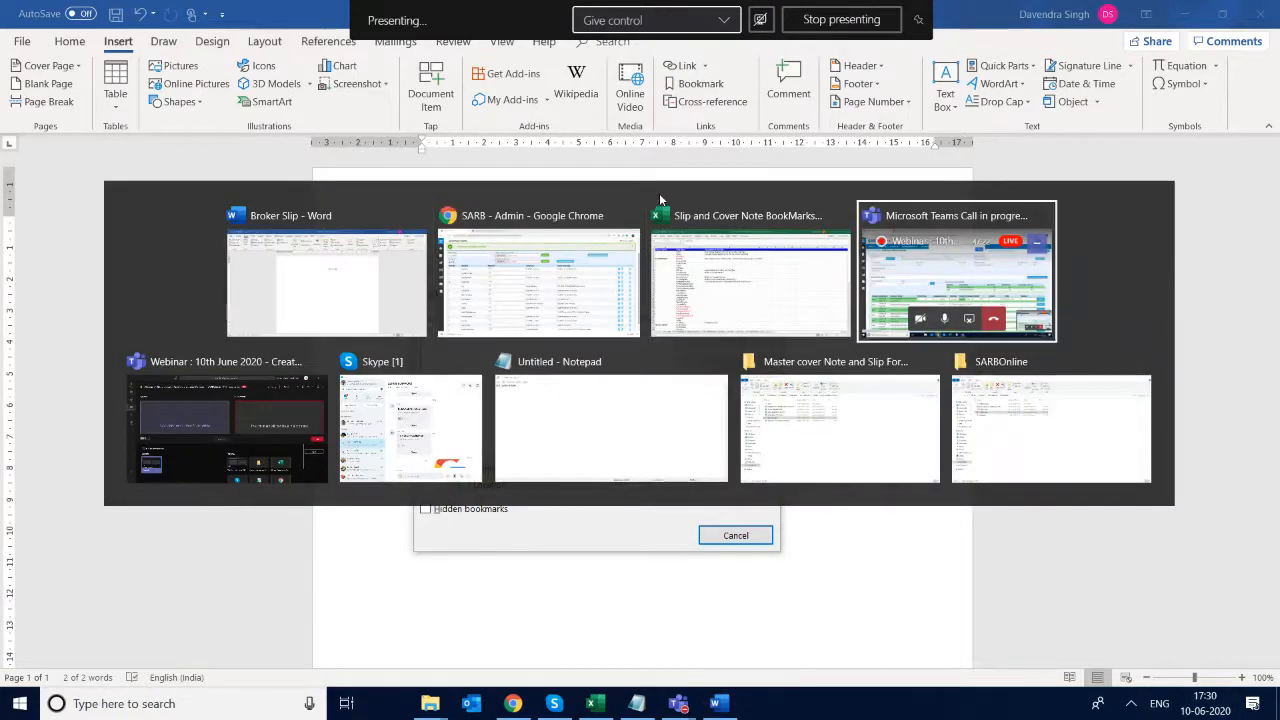
{"action": "key", "text": "alt+Tab"}
{"action": "key", "text": "alt+Tab"}
{"action": "key", "text": "alt+Tab"}
{"action": "key", "text": "alt+Tab"}
{"action": "key", "text": "alt+Tab"}
{"action": "key", "text": "alt+Tab"}
{"action": "left_click", "coordinate": [660, 200]}
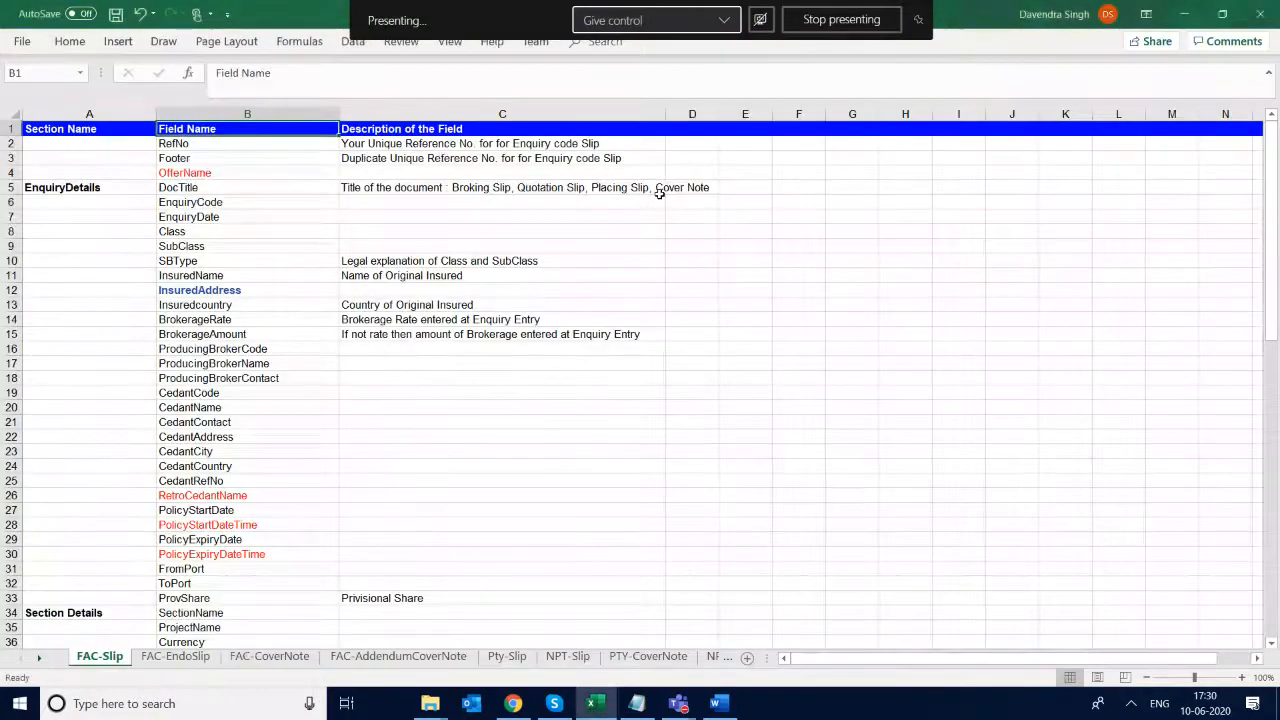
{"action": "key", "text": "Down"}
{"action": "key", "text": "Down"}
{"action": "key", "text": "Down"}
{"action": "key", "text": "Down"}
{"action": "key", "text": "Down"}
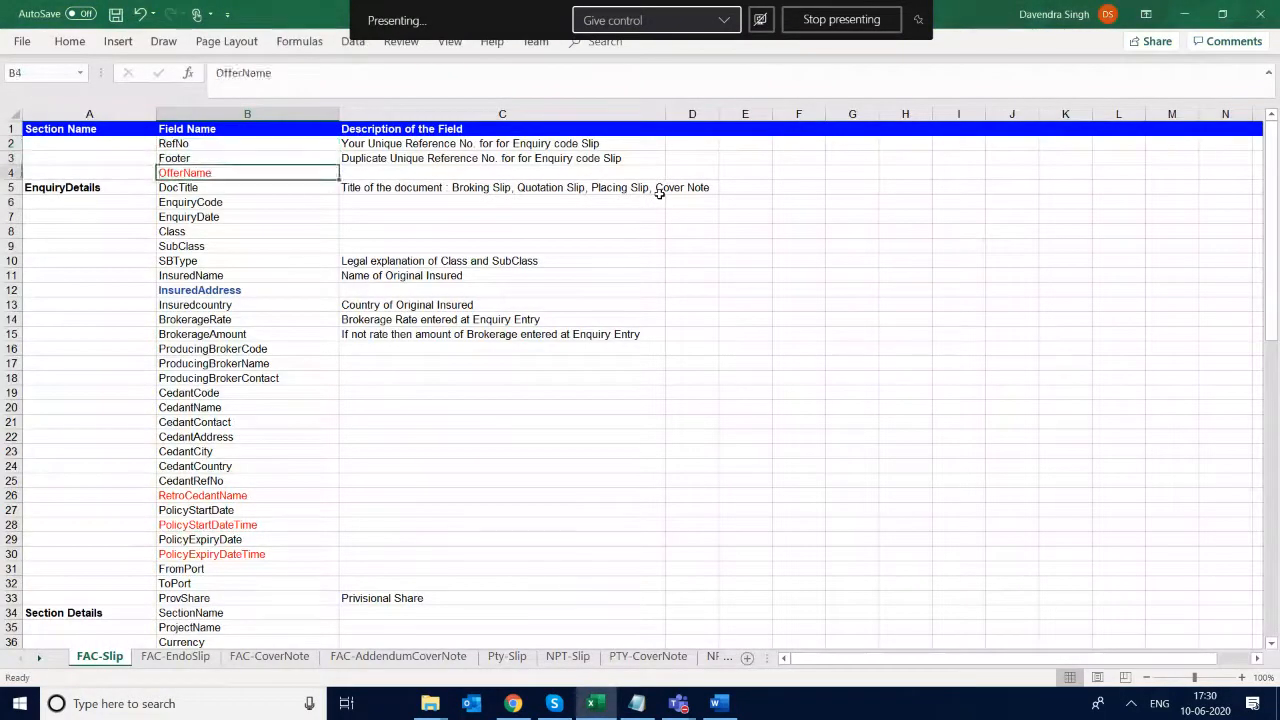
{"action": "key", "text": "Up"}
{"action": "key", "text": "F2"}
{"action": "key", "text": "shift+Left"}
{"action": "key", "text": "shift+Left"}
{"action": "key", "text": "shift+Left"}
{"action": "key", "text": "shift+Left"}
{"action": "key", "text": "shift+Left"}
{"action": "key", "text": "shift+Left"}
{"action": "key", "text": "shift+Left"}
{"action": "key", "text": "shift+Left"}
{"action": "key", "text": "ctrl+c"}
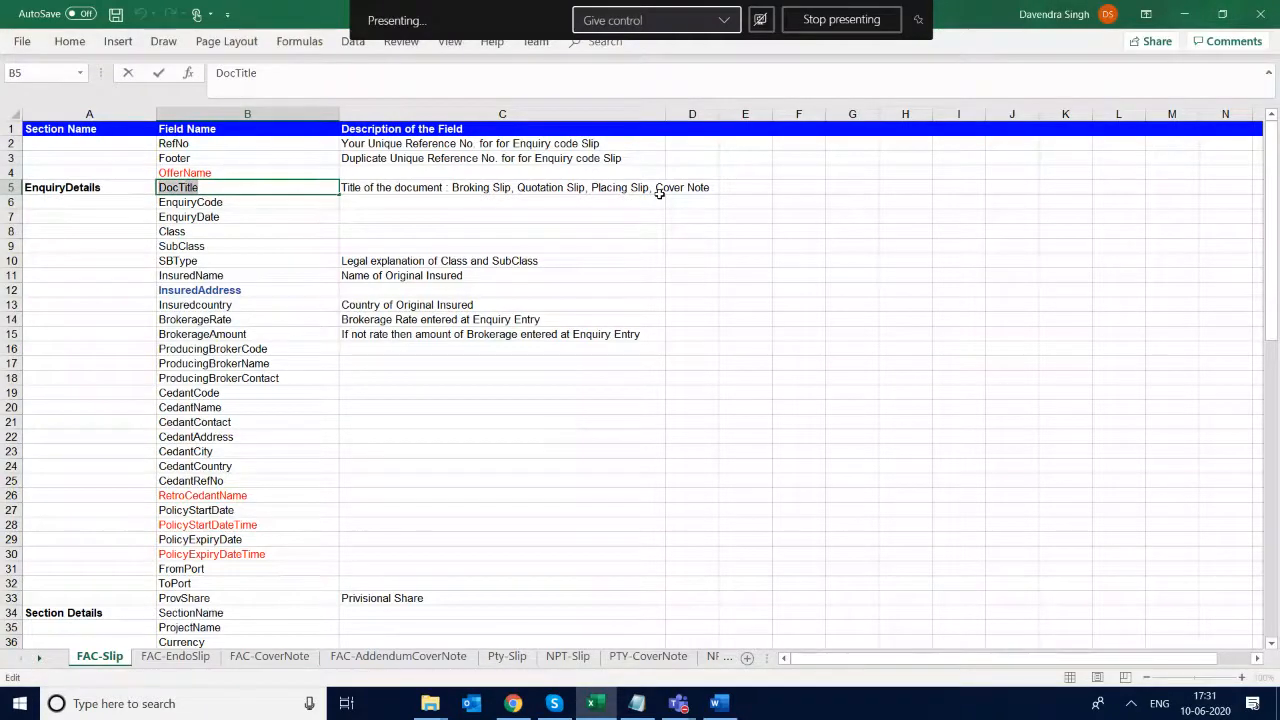
- Return to Word and add the bookmark ACE_DocTitle to the selected heading
{"action": "key", "text": "alt+Tab"}
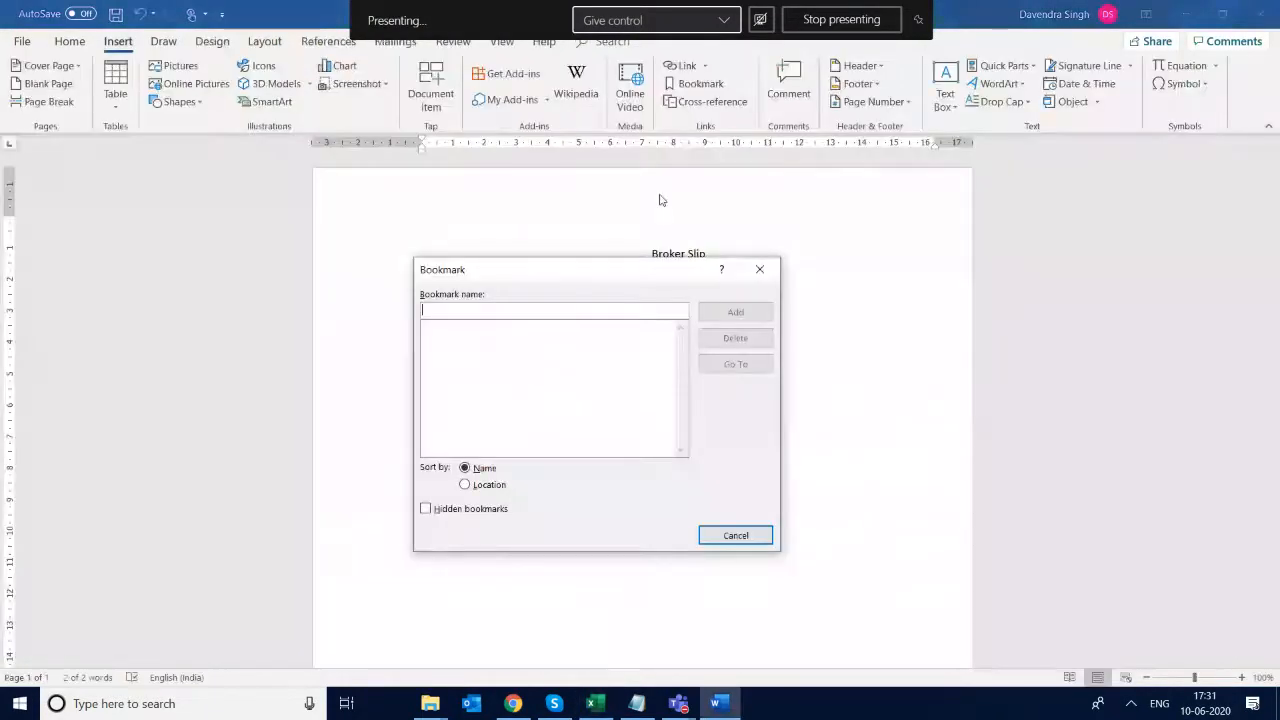
{"action": "type", "text": "ACE"}
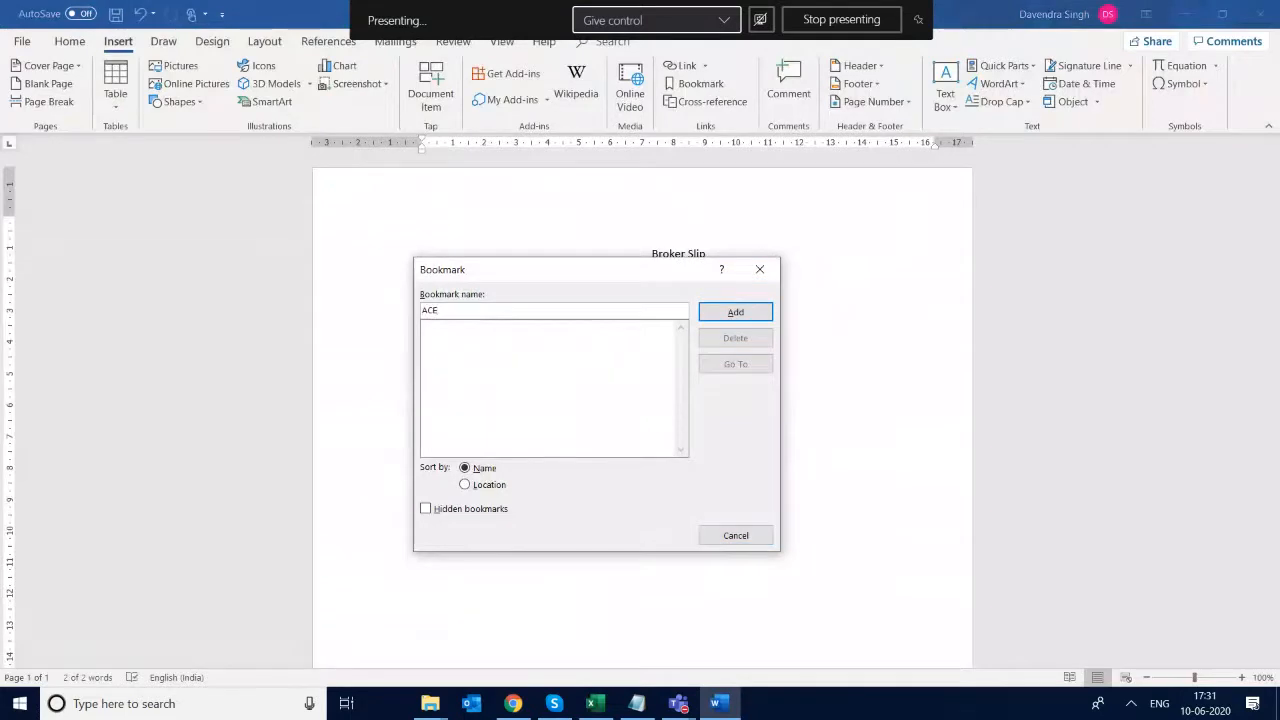
{"action": "type", "text": "_"}
{"action": "key", "text": "ctrl+v"}
{"action": "left_click", "coordinate": [742, 313]}
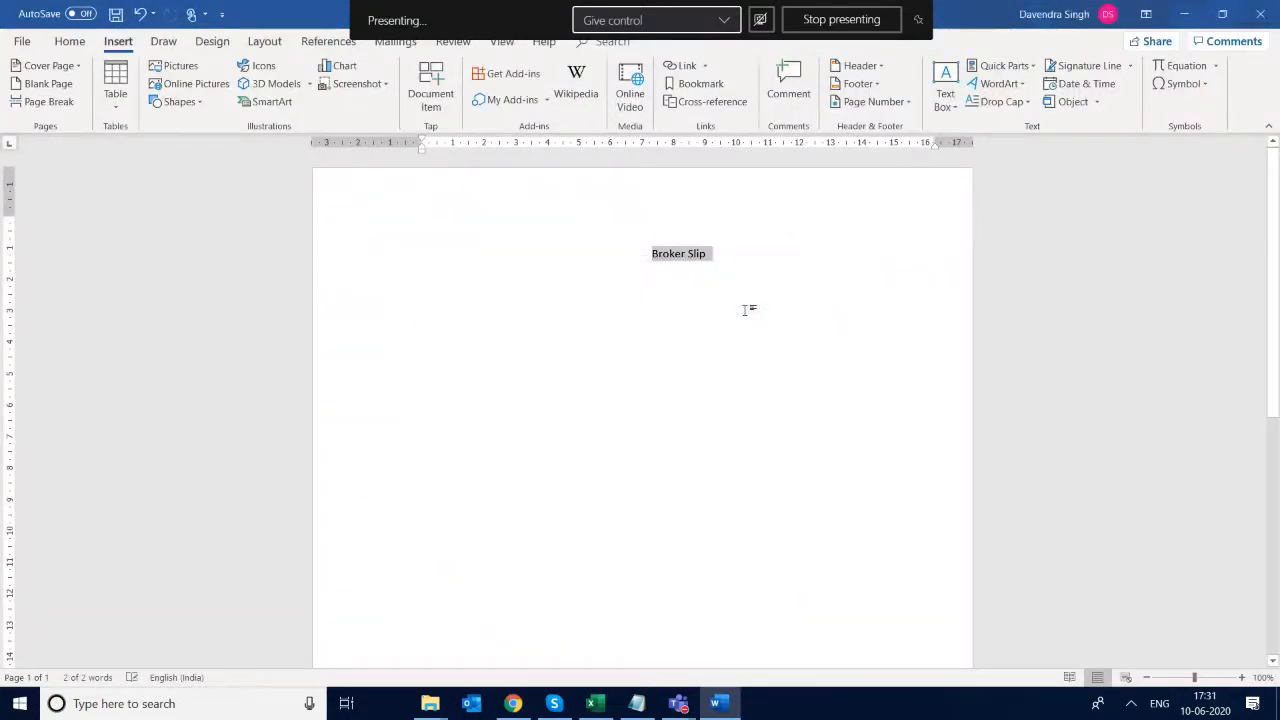
- Add a left-aligned line reading "Our Reference:" below the Broker Slip heading
{"action": "key", "text": "Left"}
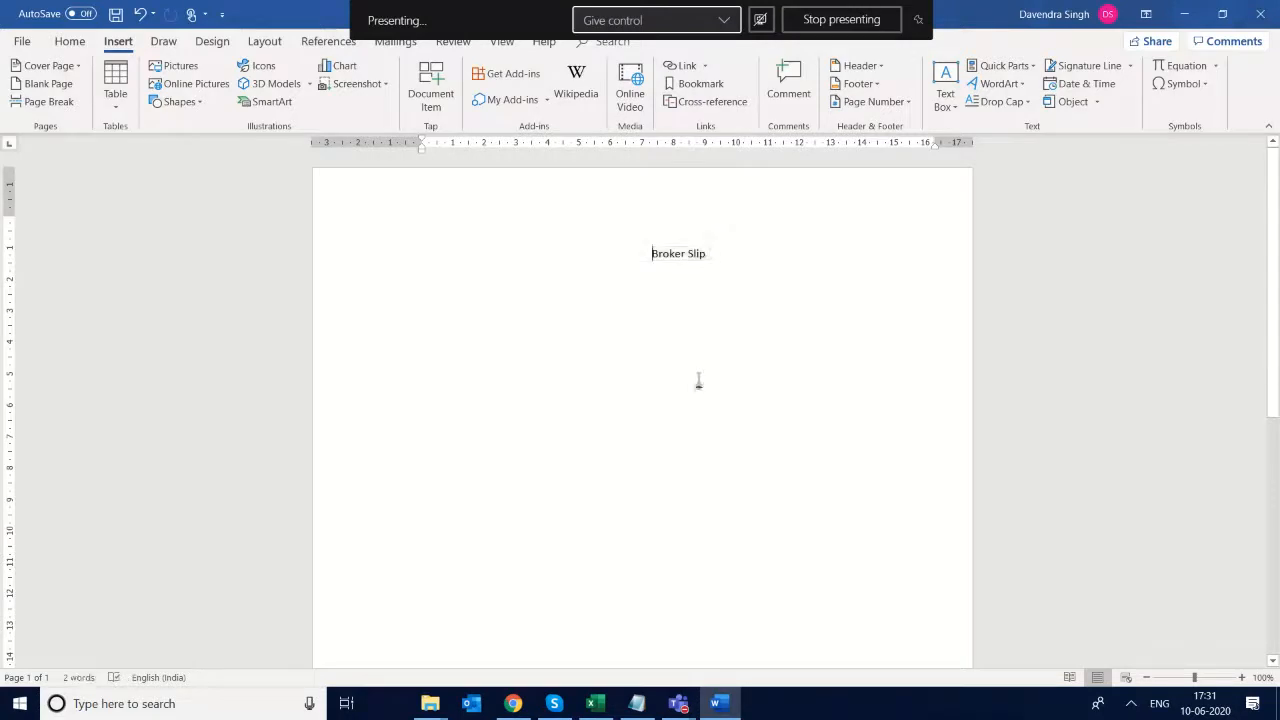
{"action": "key", "text": "Return"}
{"action": "key", "text": "ctrl+l"}
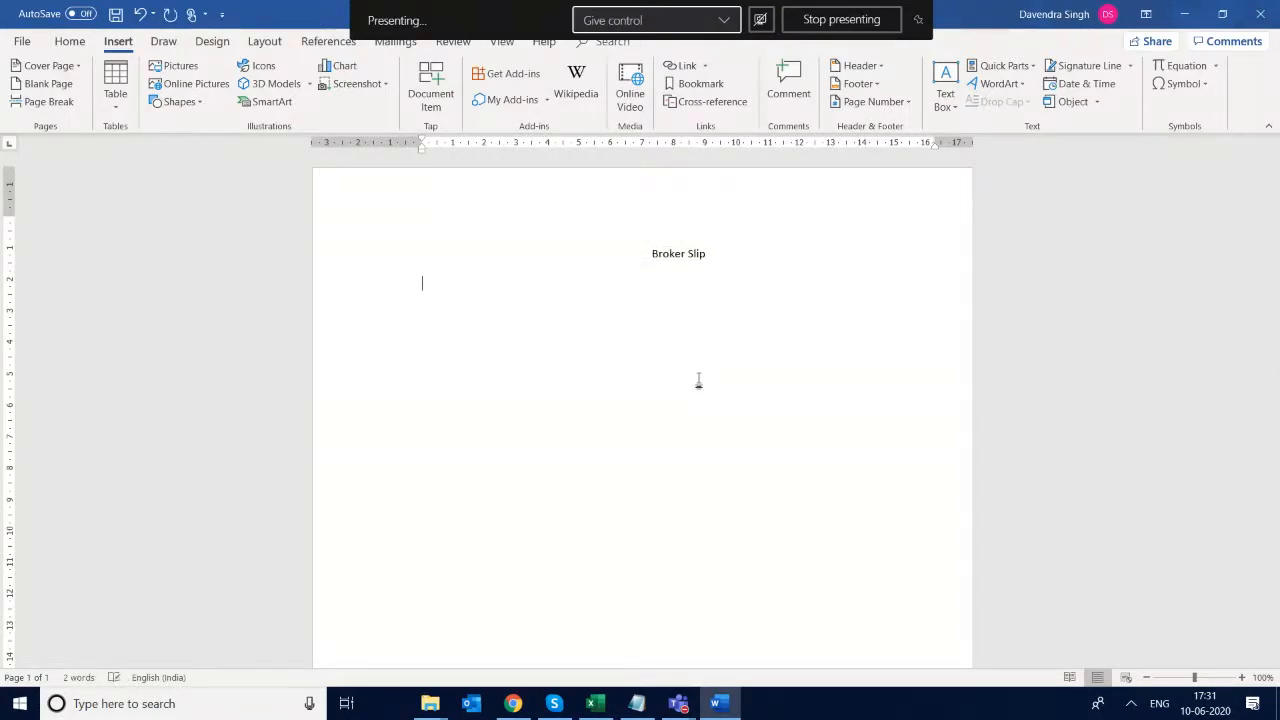
{"action": "type", "text": "Our Reference:"}
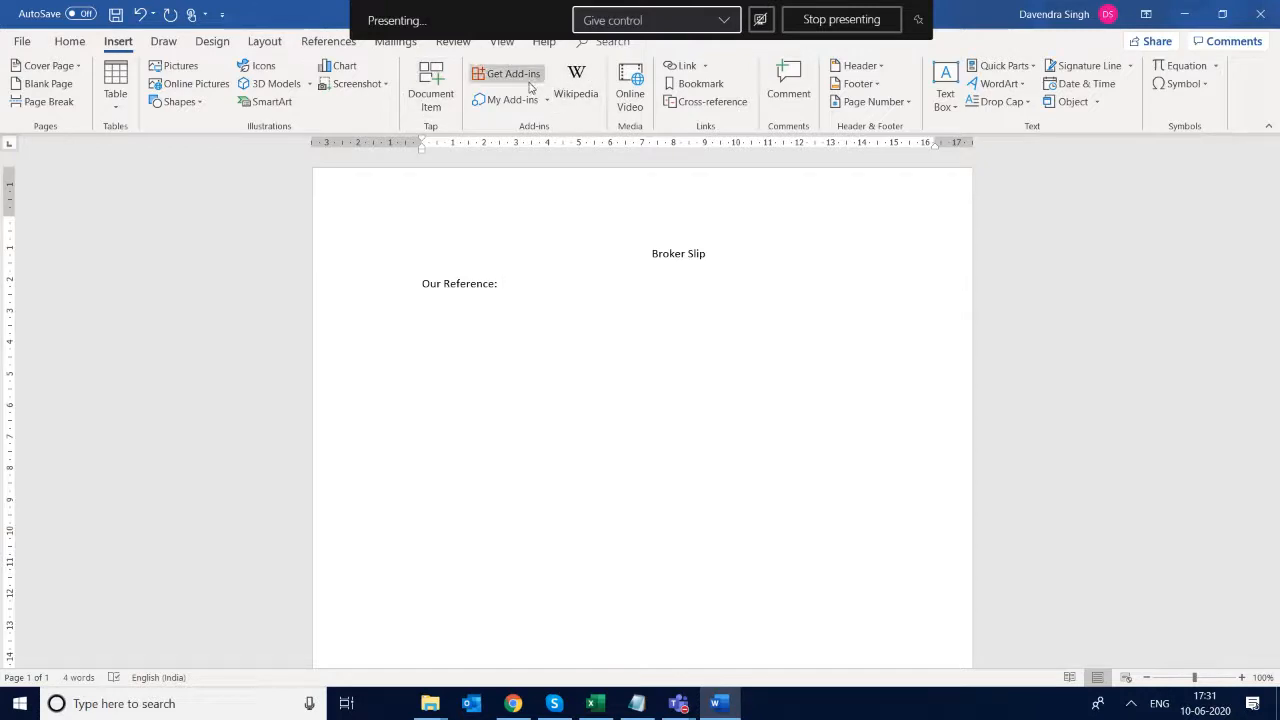
- Start a bookmark after "Our Reference:" and copy the field name RefNo from cell B2 of the Excel field list
{"action": "left_click", "coordinate": [705, 84]}
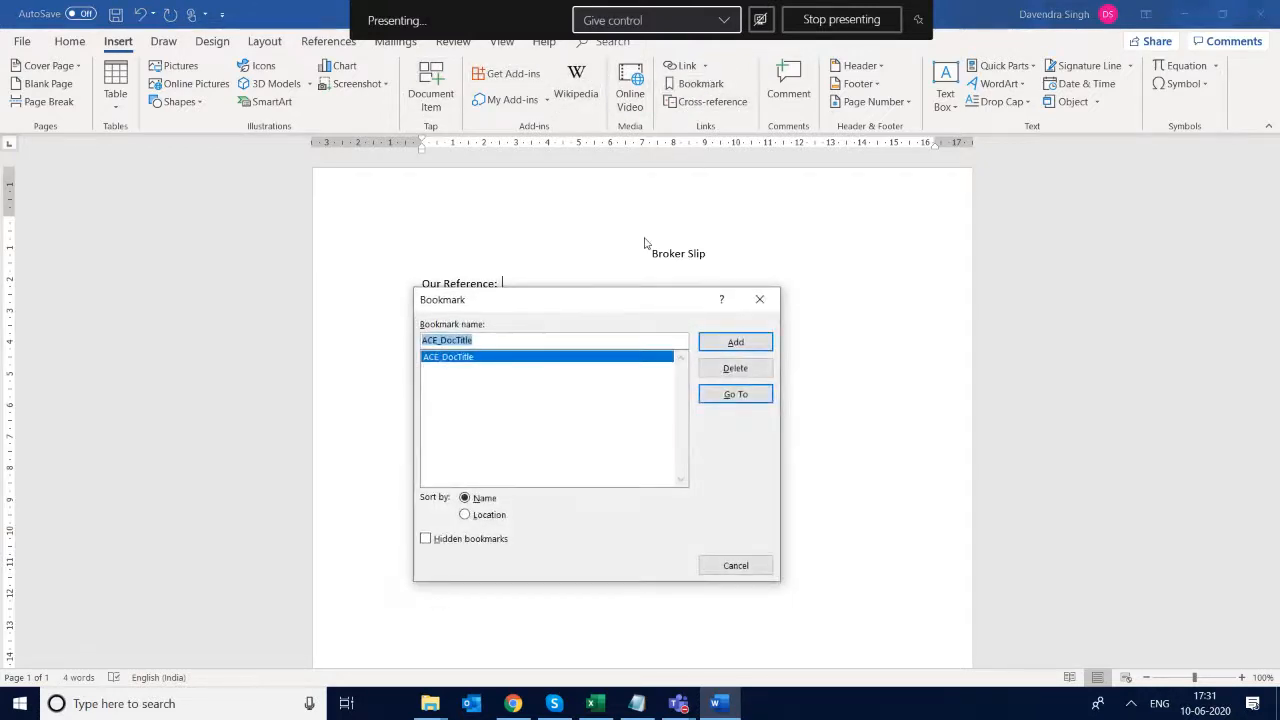
{"action": "key", "text": "alt+Tab"}
{"action": "key", "text": "Return"}
{"action": "key", "text": "Up"}
{"action": "key", "text": "Up"}
{"action": "key", "text": "Up"}
{"action": "key", "text": "Up"}
{"action": "key", "text": "ctrl+c"}
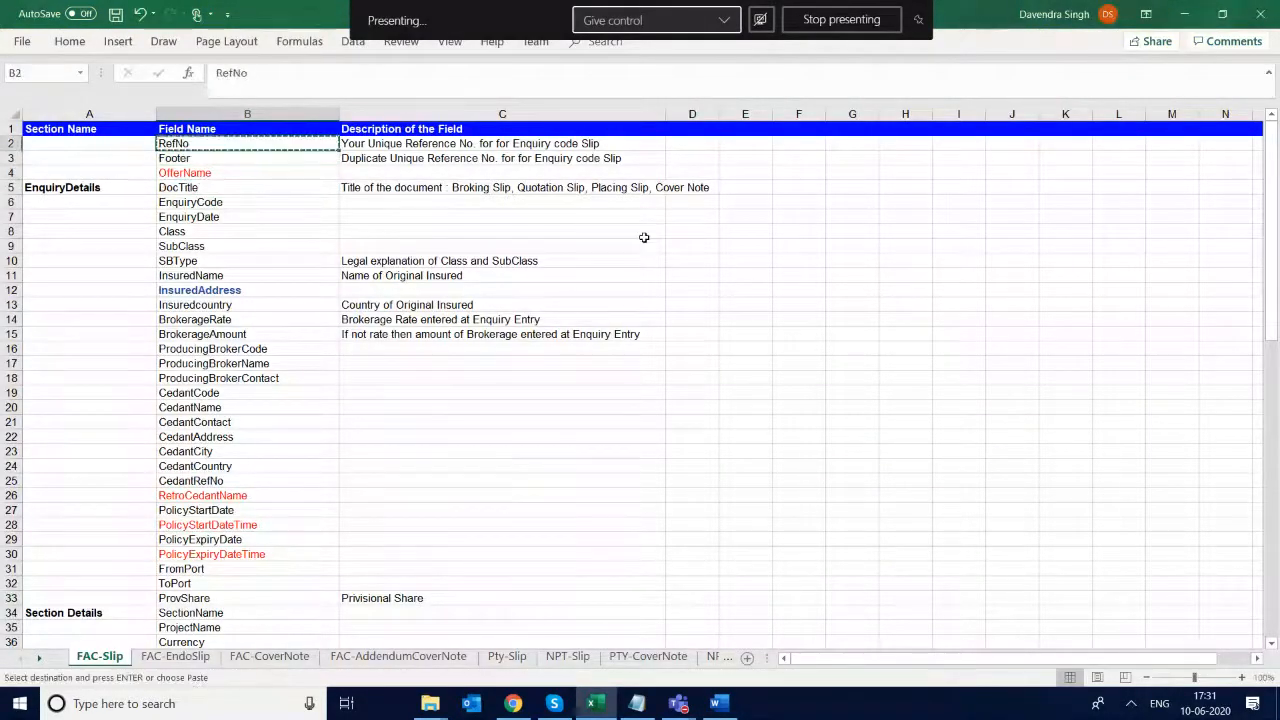
- Return to Word and add the bookmark ACE_RefNo at the end of the "Our Reference:" line
{"action": "key", "text": "alt+Tab"}
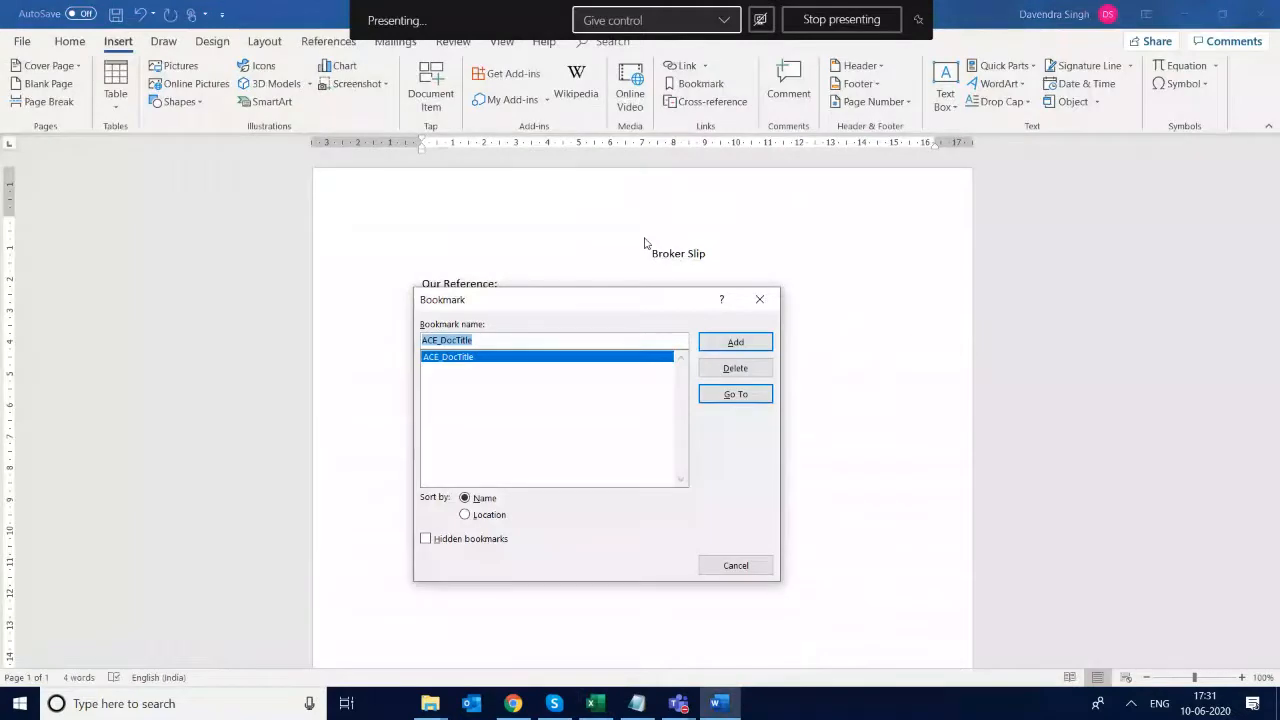
{"action": "key", "text": "End"}
{"action": "key", "text": "BackSpace"}
{"action": "key", "text": "BackSpace"}
{"action": "key", "text": "BackSpace"}
{"action": "key", "text": "BackSpace"}
{"action": "key", "text": "BackSpace"}
{"action": "key", "text": "BackSpace"}
{"action": "key", "text": "BackSpace"}
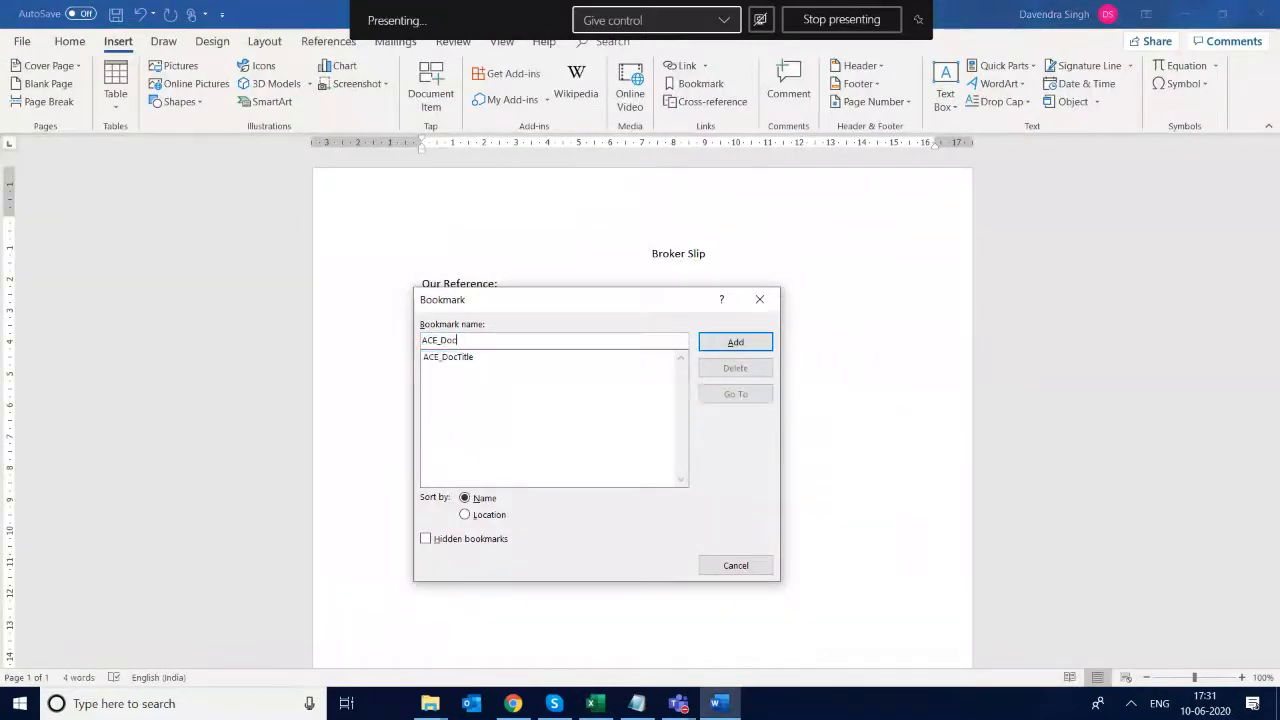
{"action": "key", "text": "BackSpace"}
{"action": "type", "text": "RefNo"}
{"action": "left_click", "coordinate": [735, 344]}
- Add a line reading "CLASS :" below the reference line, leaving a tab gap after the colon
{"action": "key", "text": "Return"}
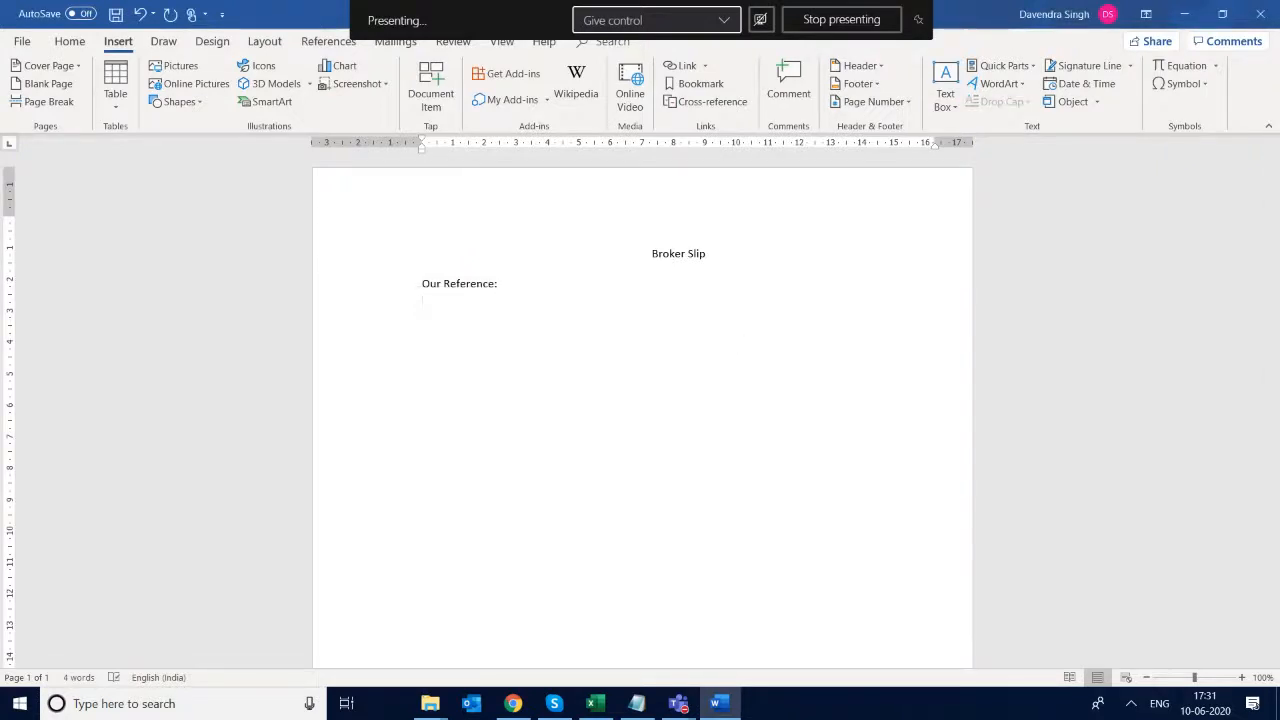
{"action": "key", "text": "Return"}
{"action": "type", "text": "Origi"}
{"action": "key", "text": "BackSpace"}
{"action": "key", "text": "BackSpace"}
{"action": "key", "text": "BackSpace"}
{"action": "key", "text": "BackSpace"}
{"action": "type", "text": "CLASS :"}
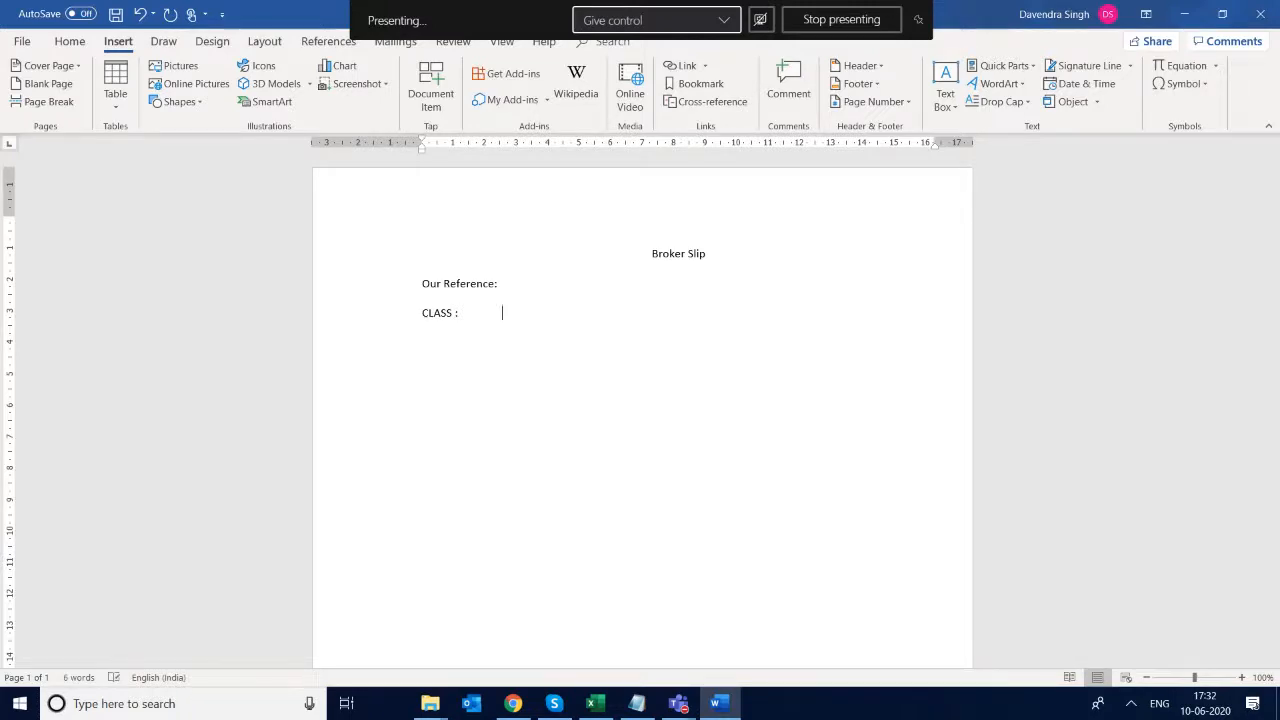
- Start a bookmark after "CLASS :" and examine the available field names on the FAC-Slip sheet in Excel
{"action": "left_click", "coordinate": [711, 91]}
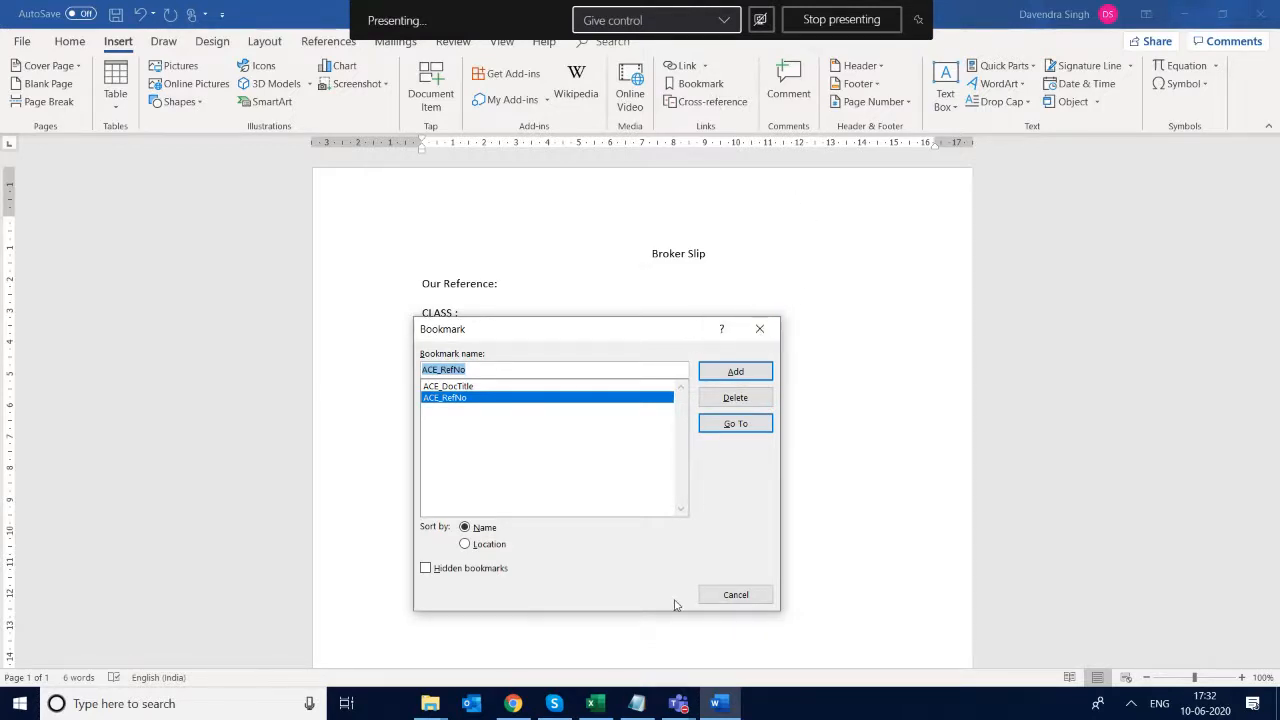
{"action": "left_click", "coordinate": [595, 705]}
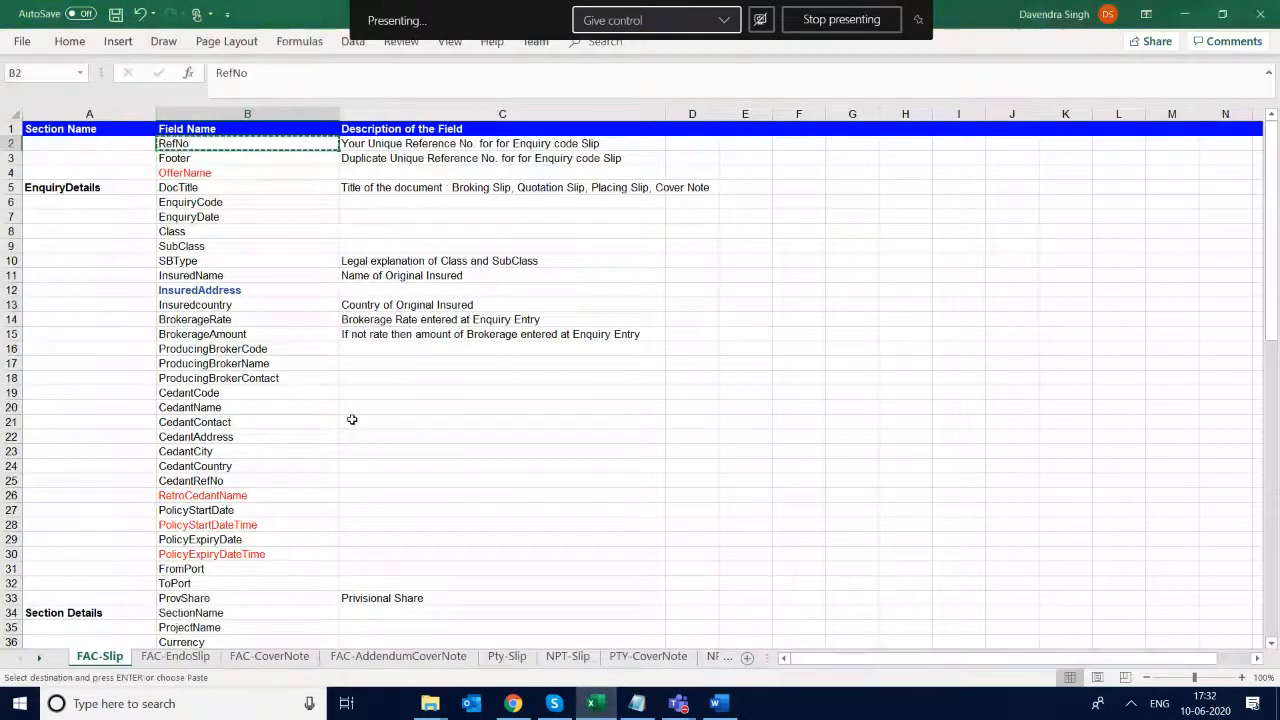
{"action": "left_click", "coordinate": [222, 334]}
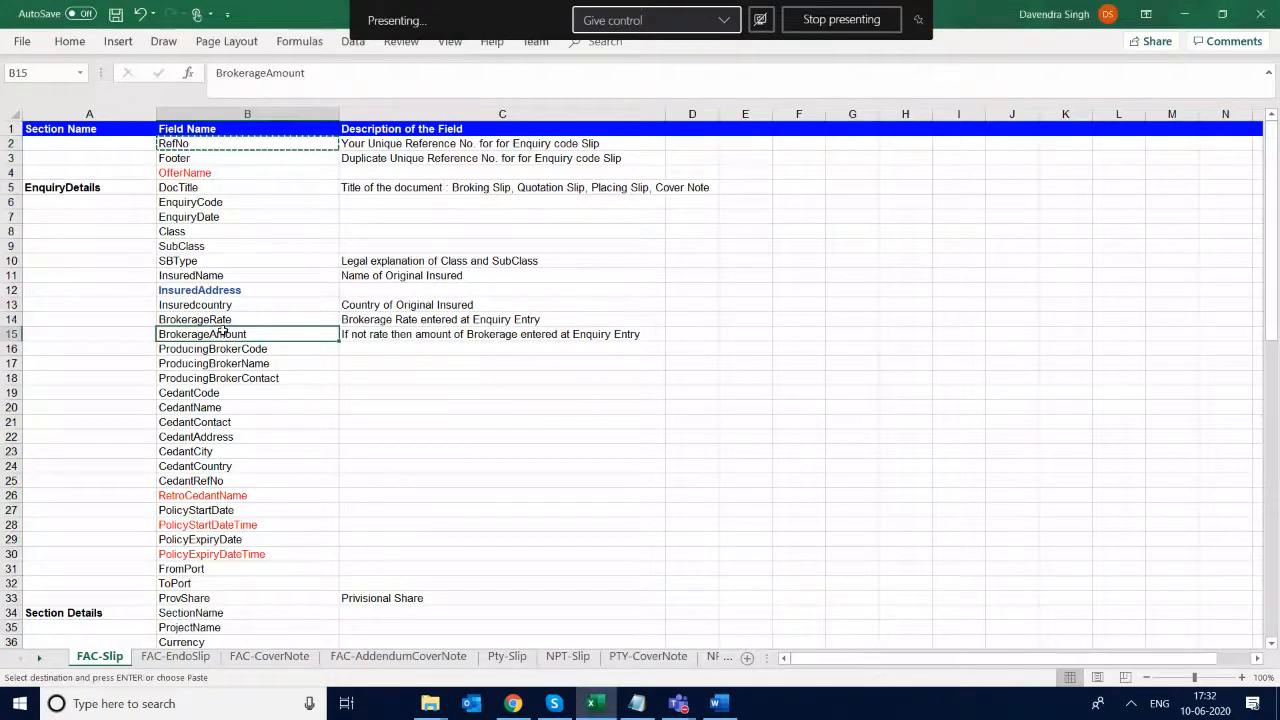
{"action": "left_click", "coordinate": [205, 307]}
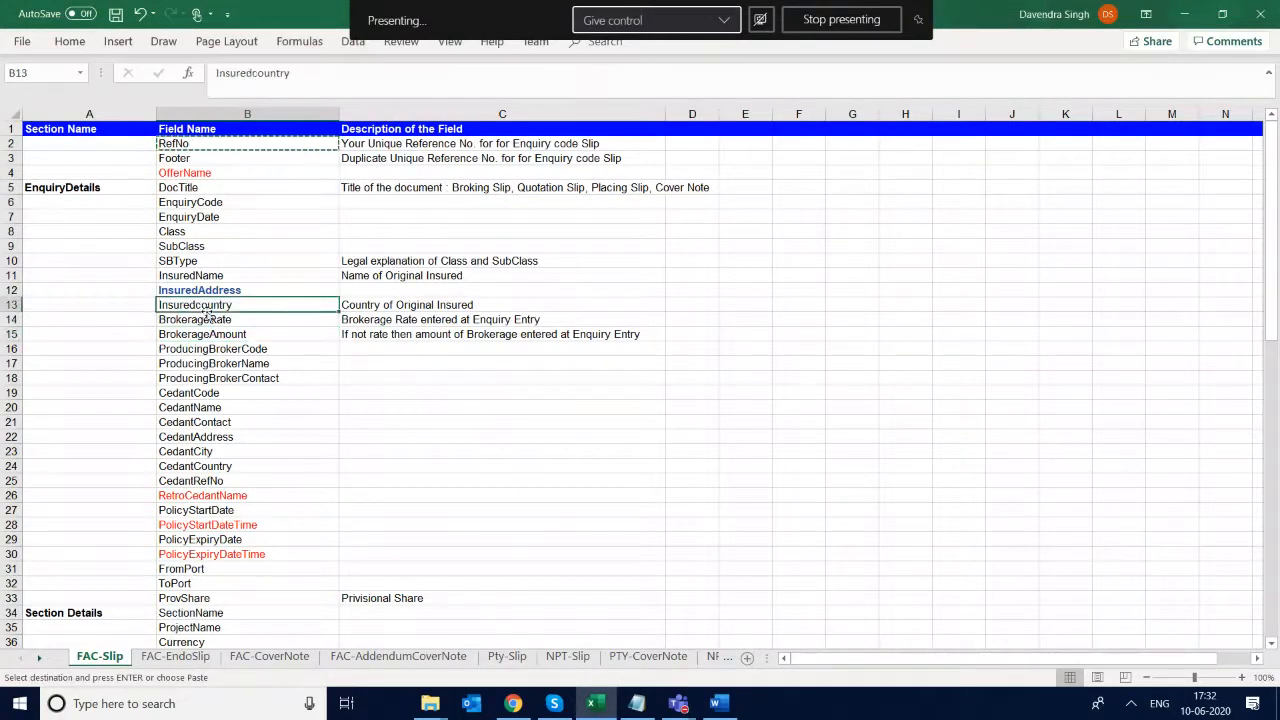
{"action": "key", "text": "ctrl+Down"}
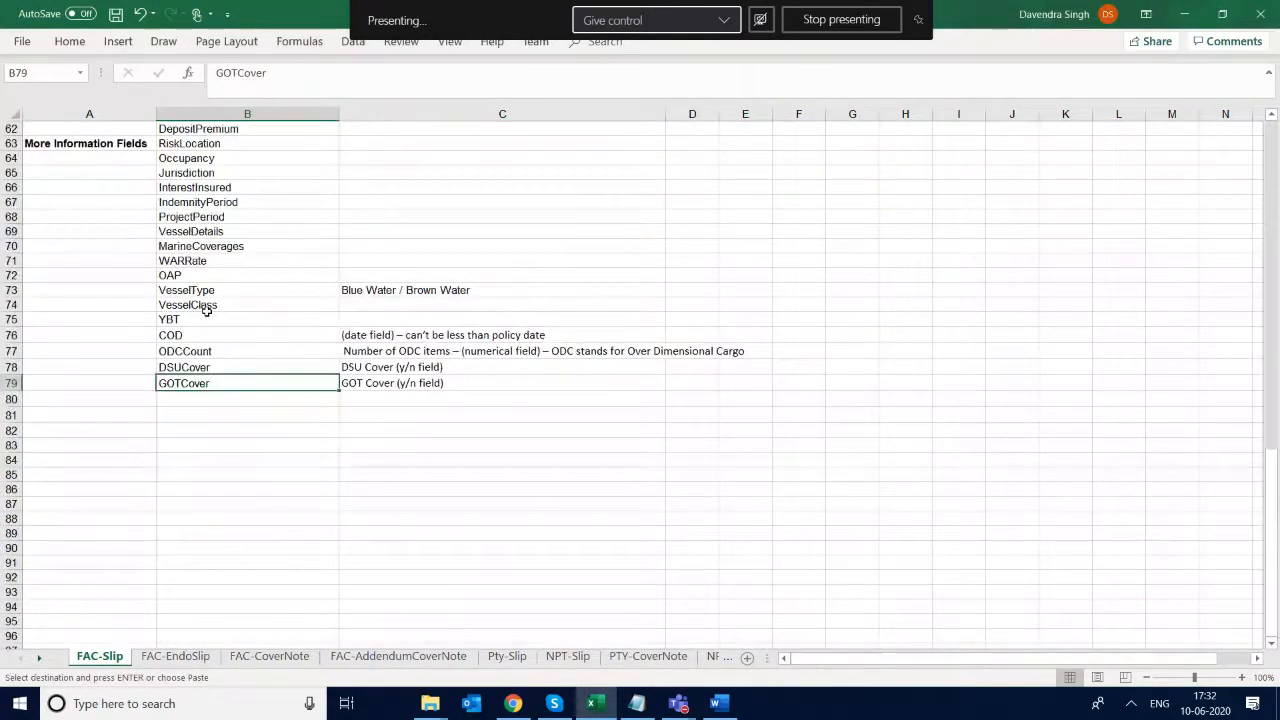
{"action": "key", "text": "Up"}
{"action": "key", "text": "Up"}
{"action": "key", "text": "Up"}
{"action": "key", "text": "Up"}
{"action": "key", "text": "Up"}
{"action": "key", "text": "Up"}
{"action": "key", "text": "Up"}
{"action": "key", "text": "Up"}
{"action": "key", "text": "Up"}
{"action": "key", "text": "Up"}
{"action": "key", "text": "Up"}
{"action": "key", "text": "Up"}
{"action": "key", "text": "Up"}
{"action": "key", "text": "Up"}
{"action": "key", "text": "Up"}
{"action": "key", "text": "Up"}
{"action": "key", "text": "Up"}
{"action": "key", "text": "Up"}
{"action": "key", "text": "Up"}
{"action": "key", "text": "Up"}
{"action": "key", "text": "Up"}
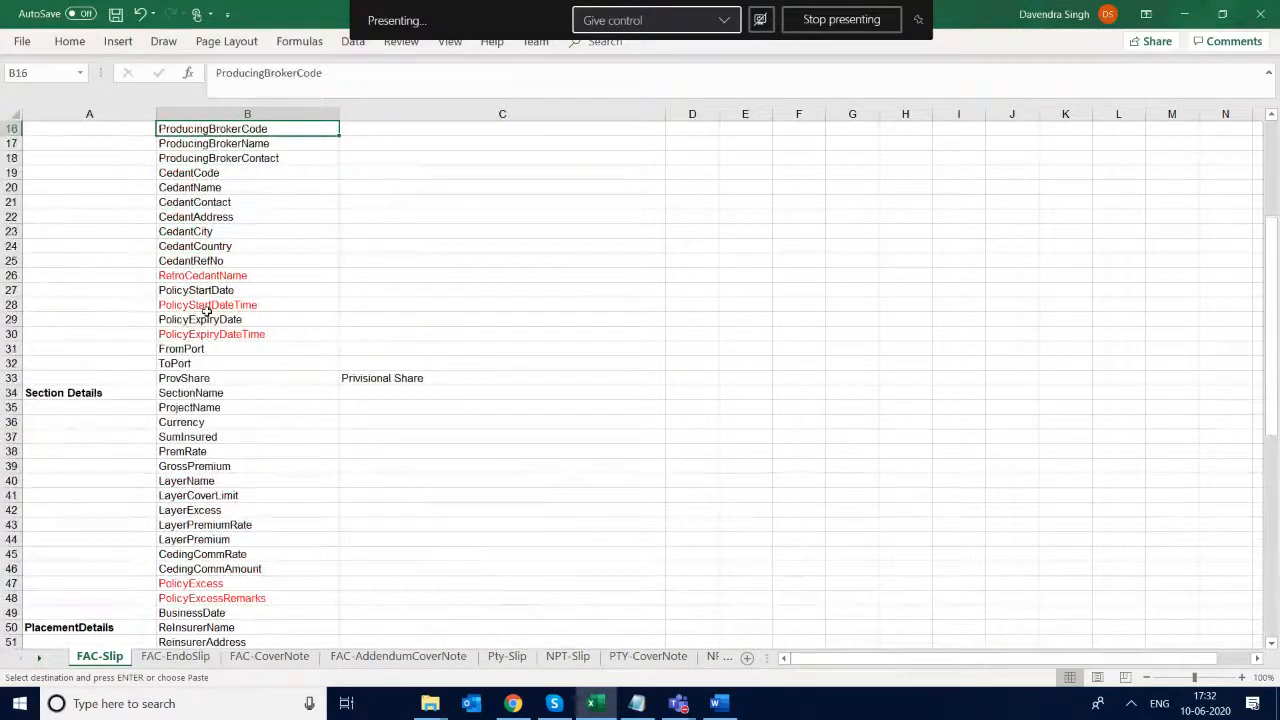
{"action": "key", "text": "Down"}
{"action": "key", "text": "Down"}
{"action": "key", "text": "Down"}
{"action": "key", "text": "Down"}
{"action": "key", "text": "Down"}
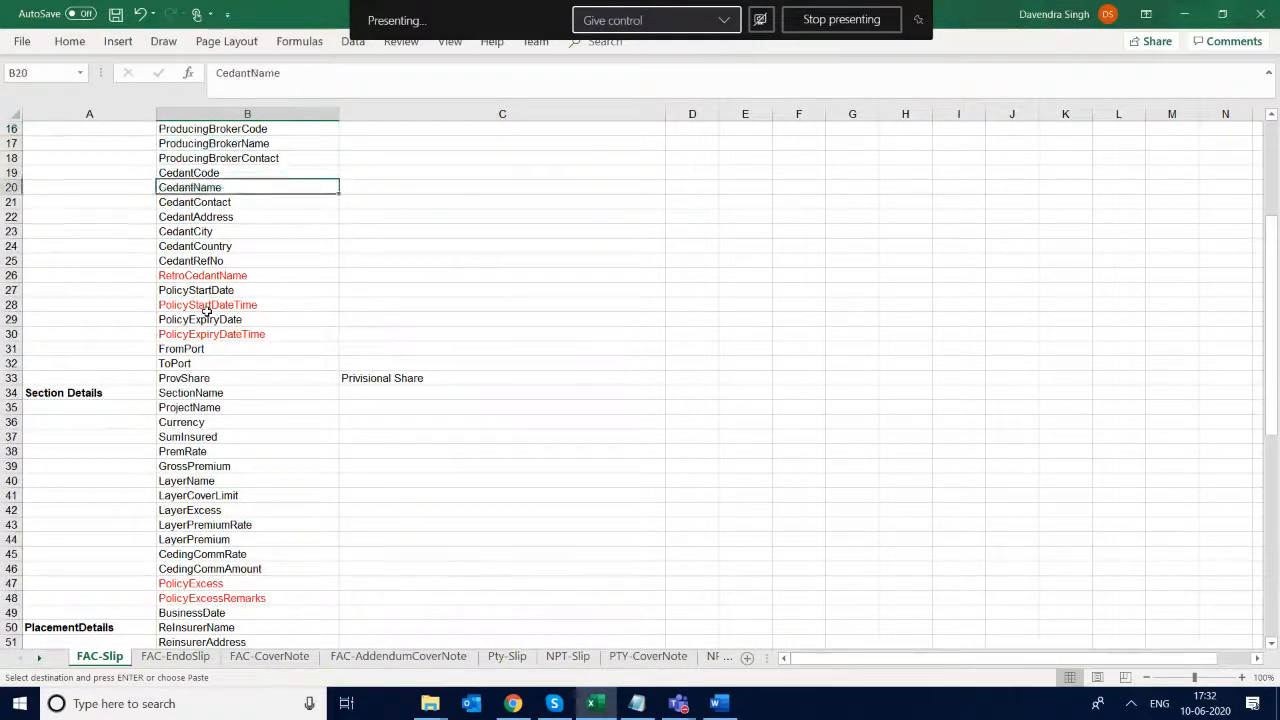
{"action": "key", "text": "Up"}
- Prefix the CedantName field name in cell B20 with "ACE_", and return to Word to dismiss the Bookmark dialog
{"action": "key", "text": "F2"}
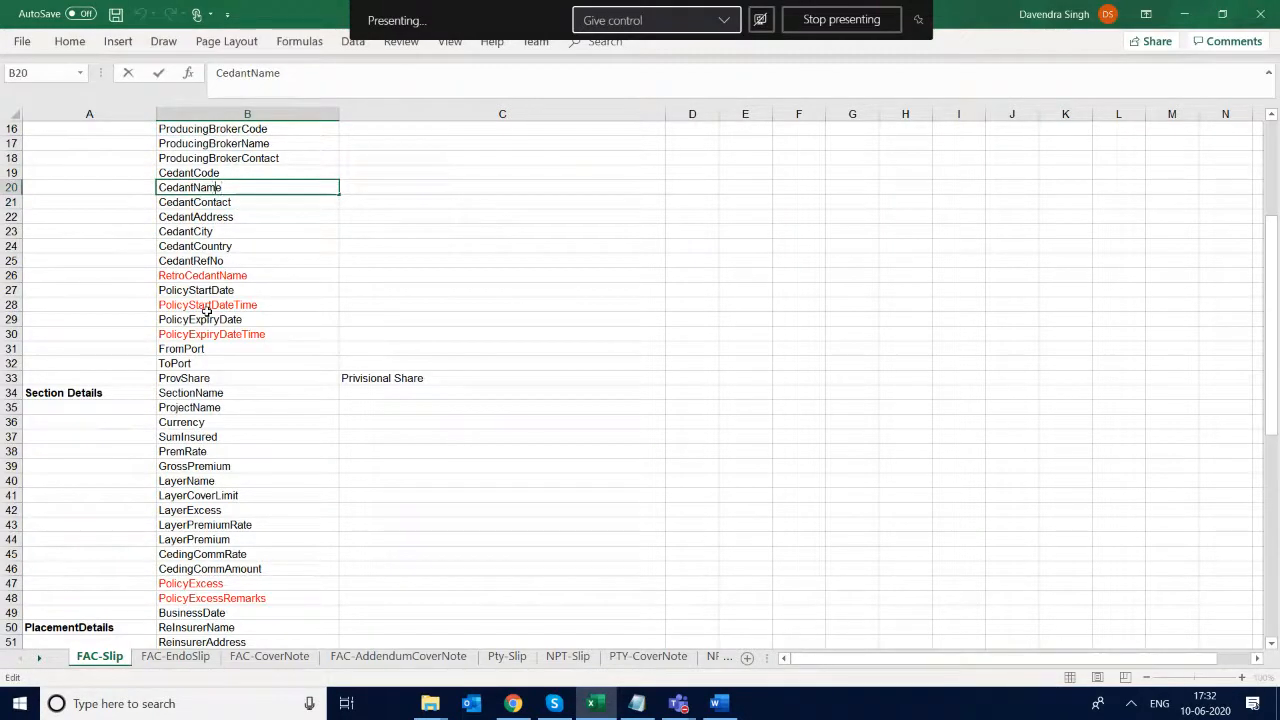
{"action": "type", "text": "ACE"}
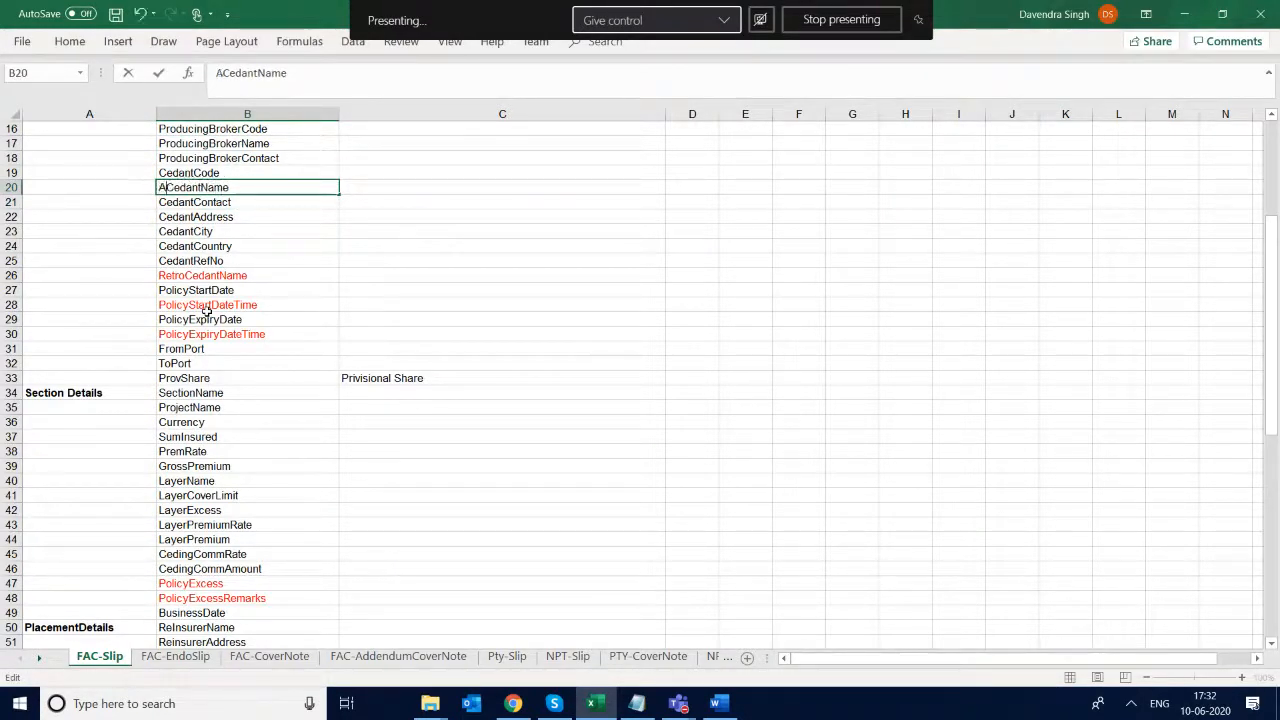
{"action": "type", "text": "_"}
{"action": "key", "text": "shift+Left"}
{"action": "key", "text": "shift+Left"}
{"action": "key", "text": "shift+Left"}
{"action": "key", "text": "shift+Left"}
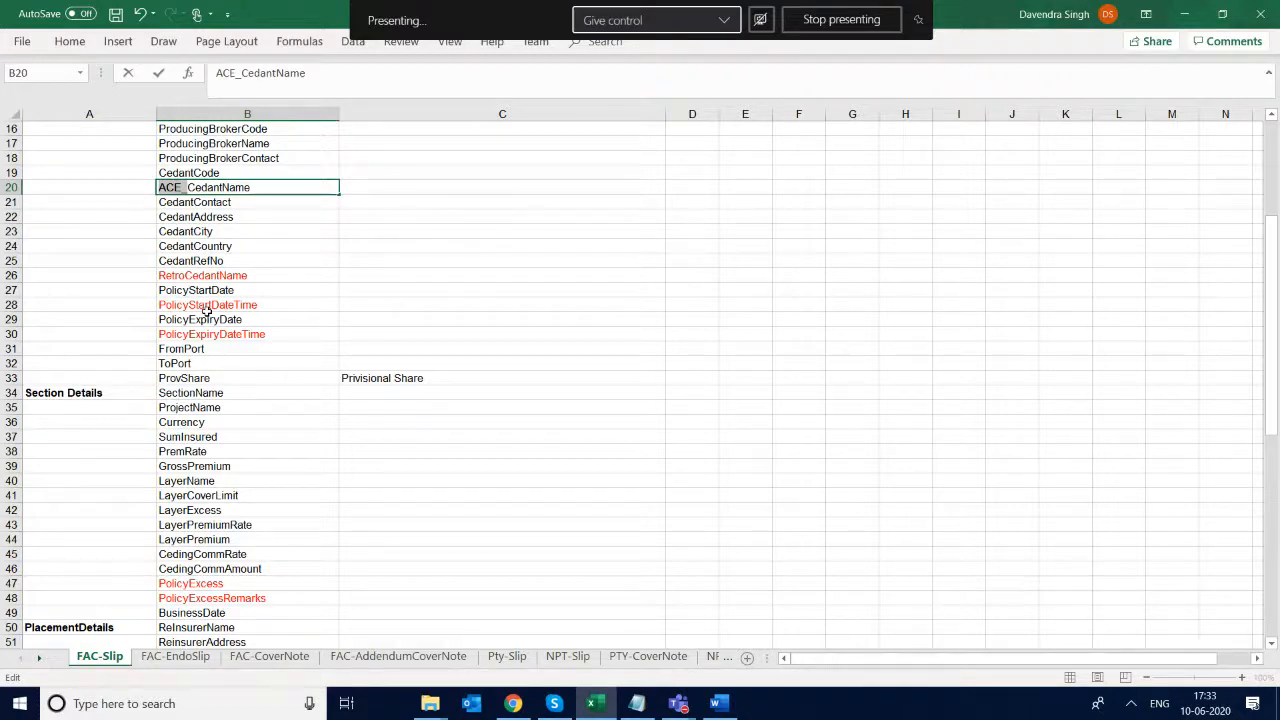
{"action": "key", "text": "alt+Tab"}
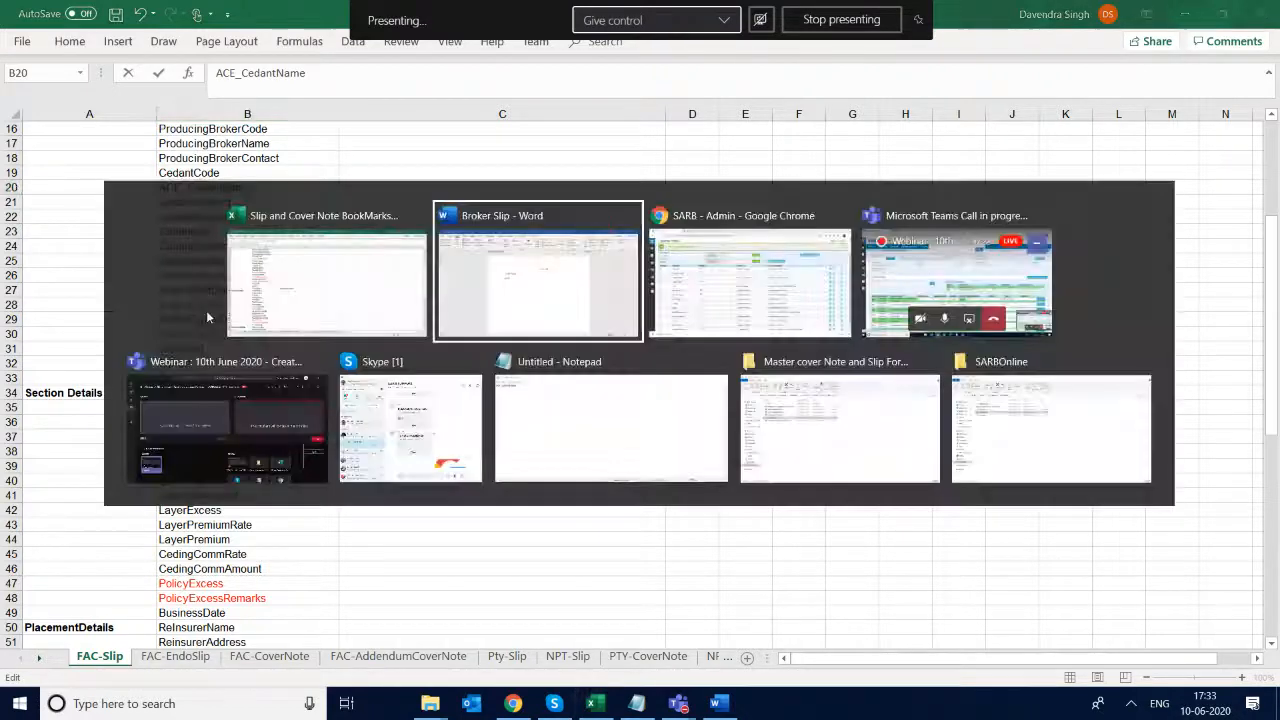
{"action": "key", "text": "Escape"}
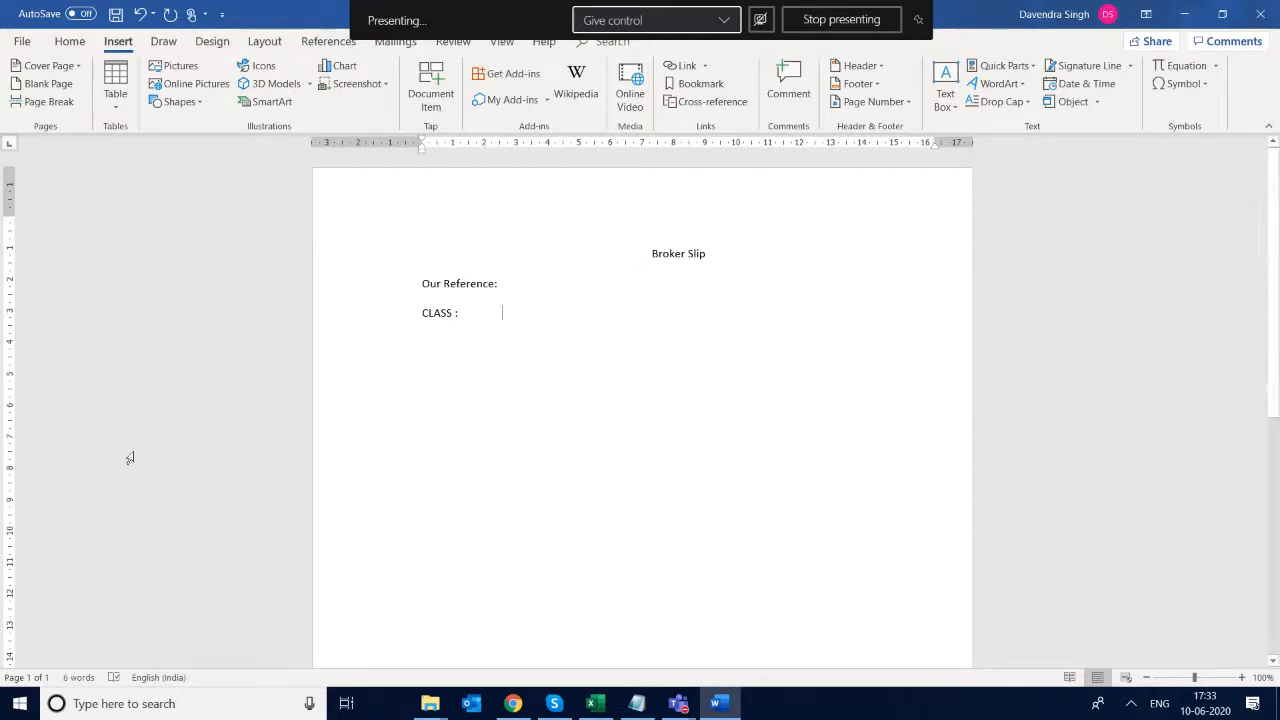
- Return to Excel and remove the "ACE_" prefix from the CedantName field name in cell B20
{"action": "mouse_move", "coordinate": [592, 706]}
{"action": "left_click", "coordinate": [579, 605]}
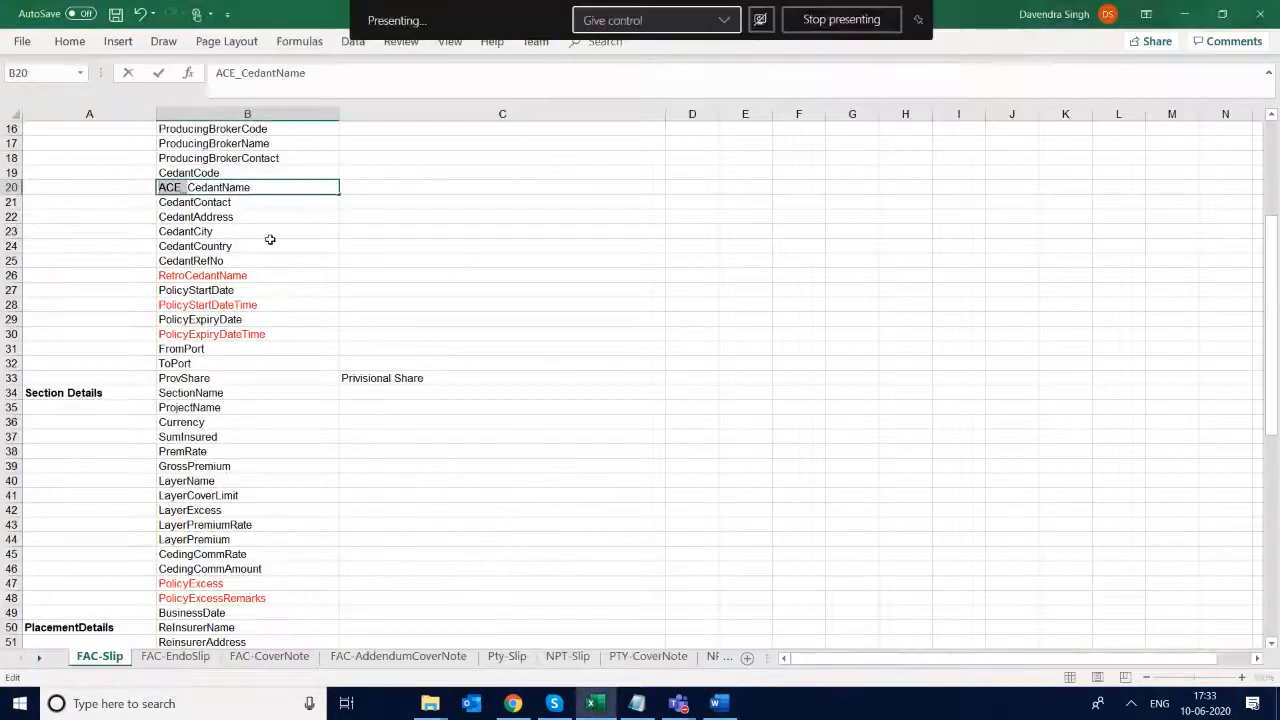
{"action": "key", "text": "Right"}
{"action": "key", "text": "Right"}
{"action": "key", "text": "Right"}
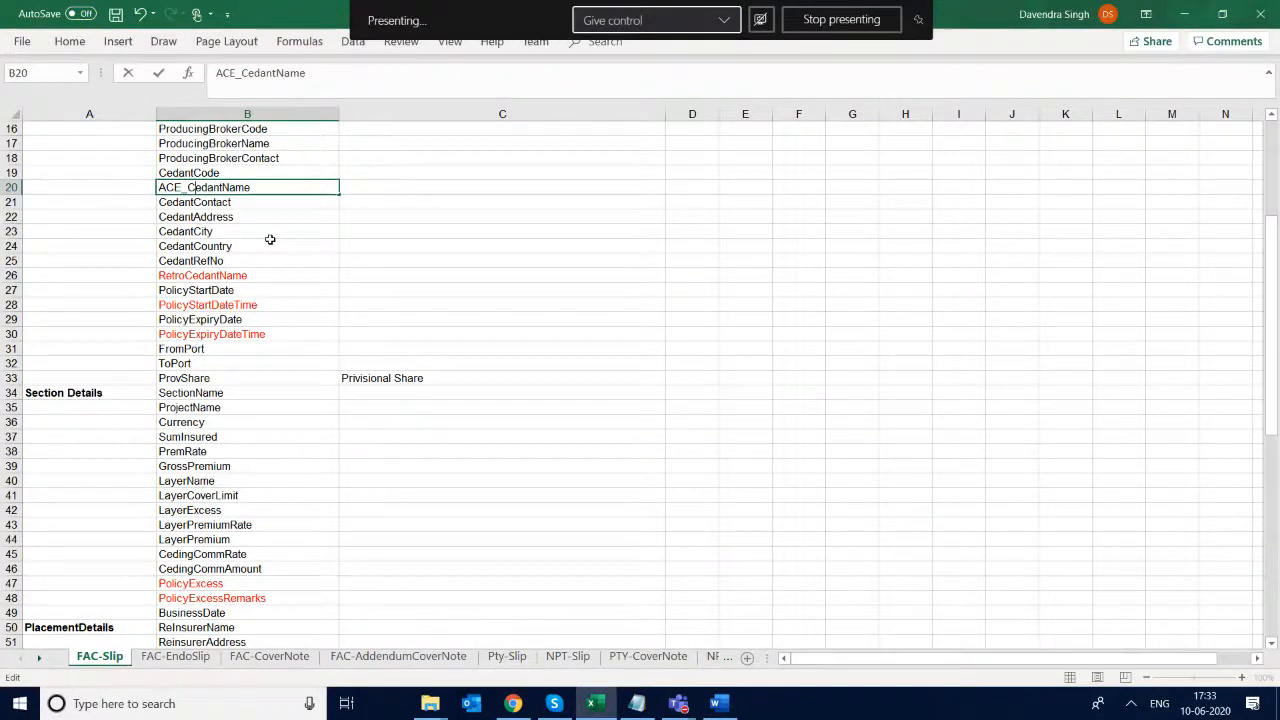
{"action": "key", "text": "BackSpace"}
{"action": "key", "text": "BackSpace"}
{"action": "key", "text": "BackSpace"}
{"action": "key", "text": "BackSpace"}
{"action": "key", "text": "Return"}
{"action": "key", "text": "Down"}
{"action": "key", "text": "Down"}
{"action": "key", "text": "Down"}
{"action": "key", "text": "Down"}
{"action": "key", "text": "Down"}
{"action": "key", "text": "Down"}
{"action": "key", "text": "Down"}
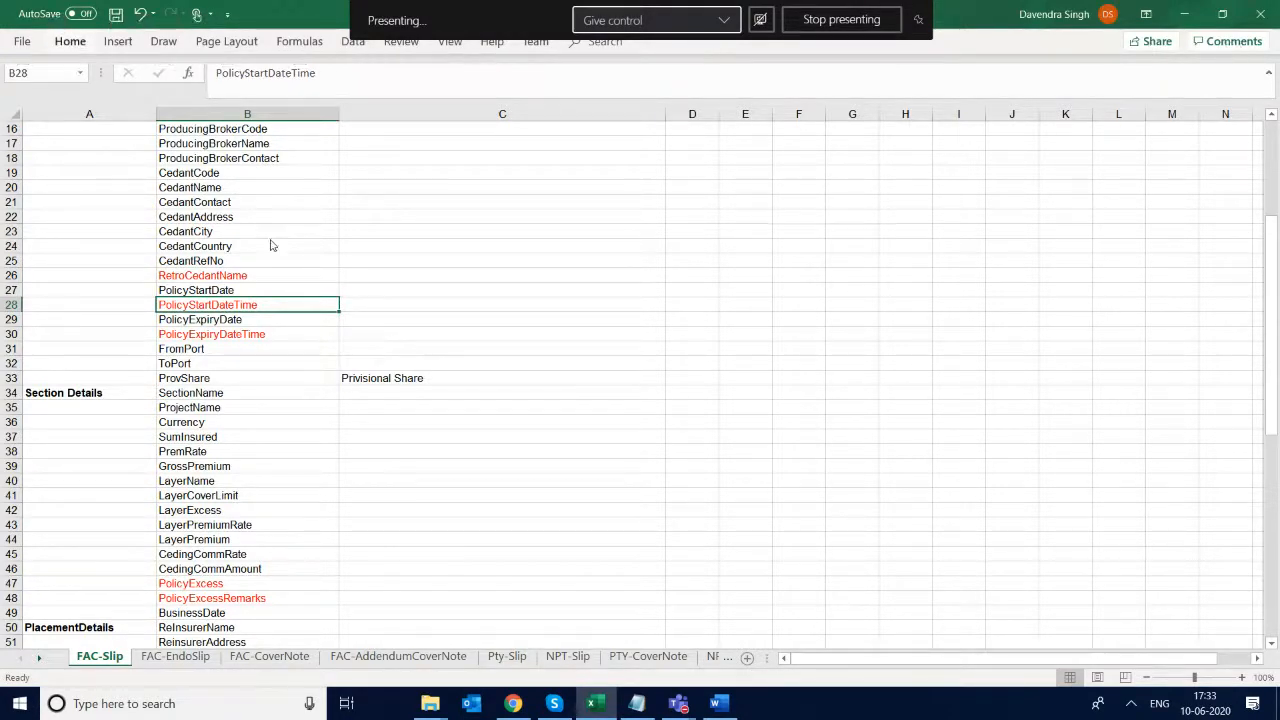
- Switch to Word and close the Broker Slip document, saving its changes
{"action": "key", "text": "alt+Tab"}
{"action": "key", "text": "alt+F4"}
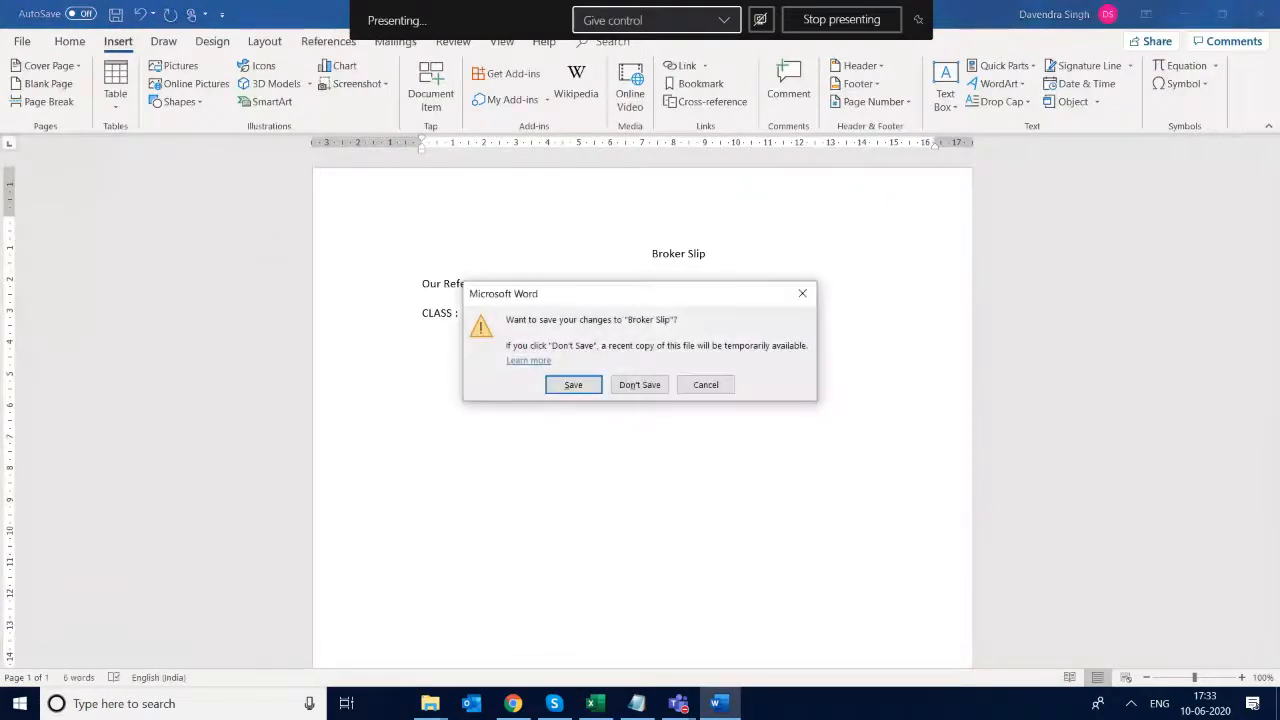
{"action": "key", "text": "Return"}
- Switch to SARBOnline in the browser, and open and look through the Enquiry Entry form of the Facultative module
{"action": "key", "text": "alt+Tab"}
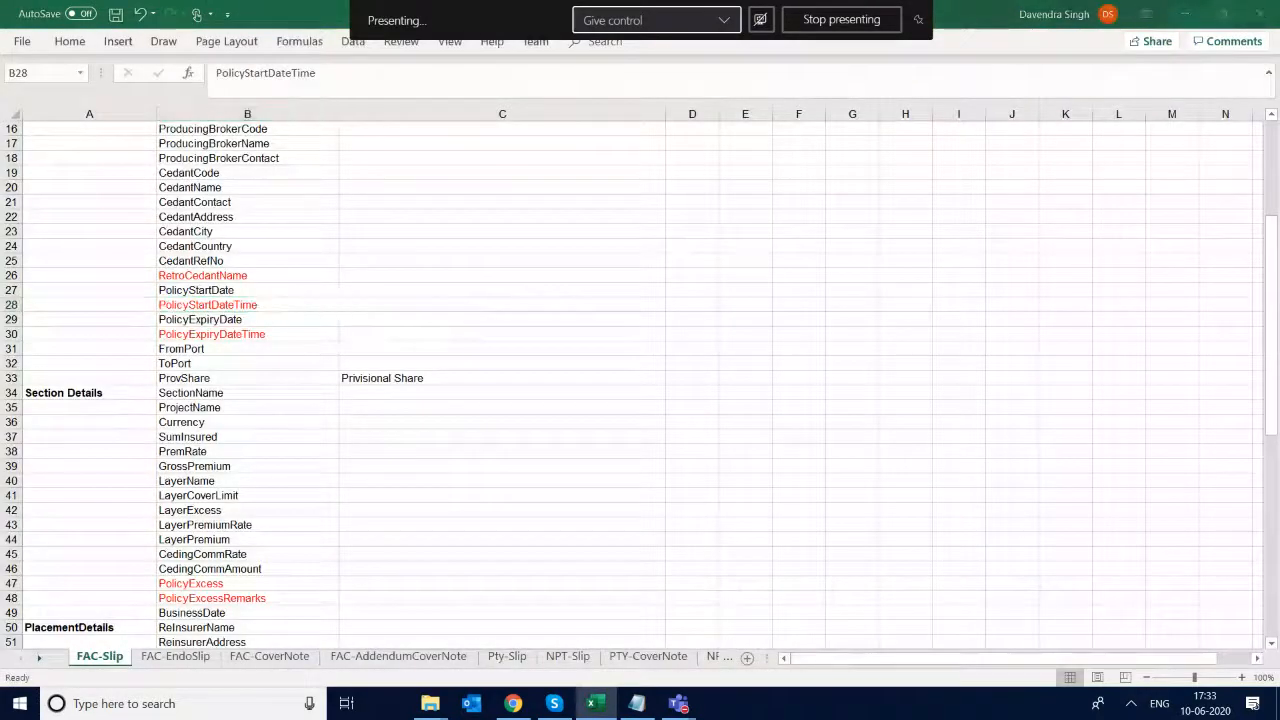
{"action": "scroll", "coordinate": [640, 400], "scroll_direction": "up", "scroll_amount": 1}
{"action": "scroll", "coordinate": [640, 400], "scroll_direction": "down", "scroll_amount": 1}
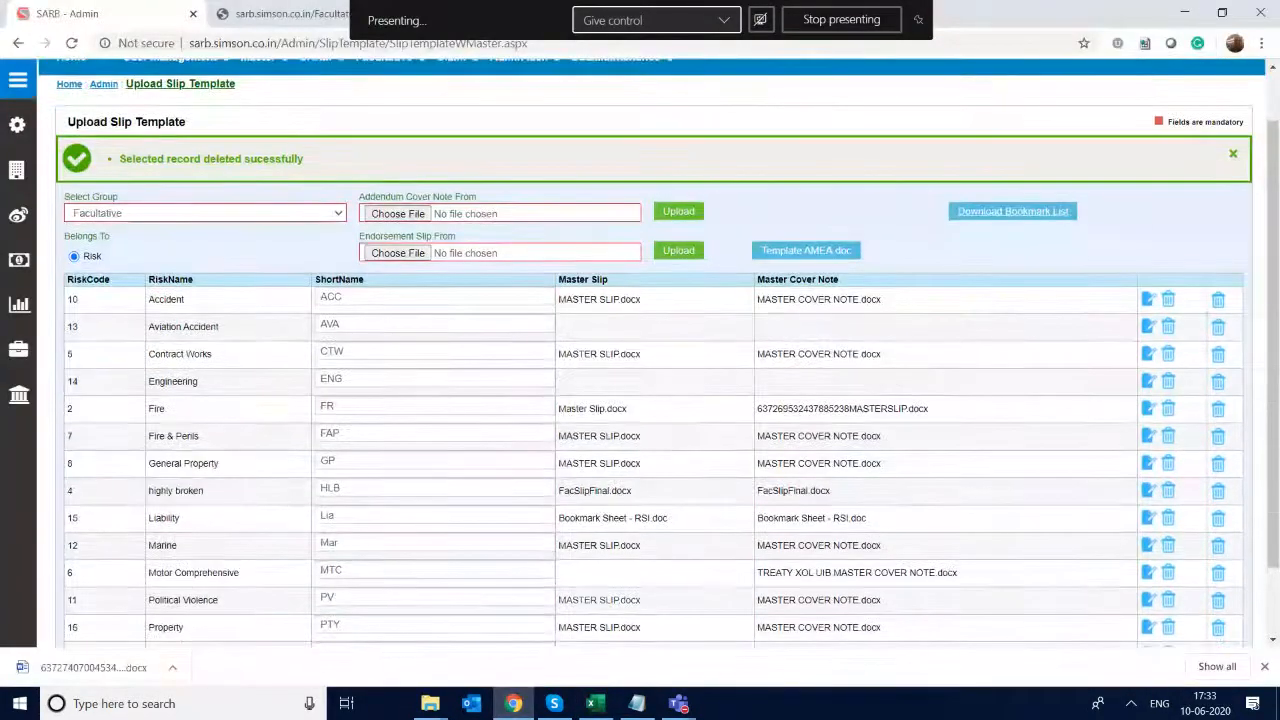
{"action": "scroll", "coordinate": [640, 400], "scroll_direction": "up", "scroll_amount": 1}
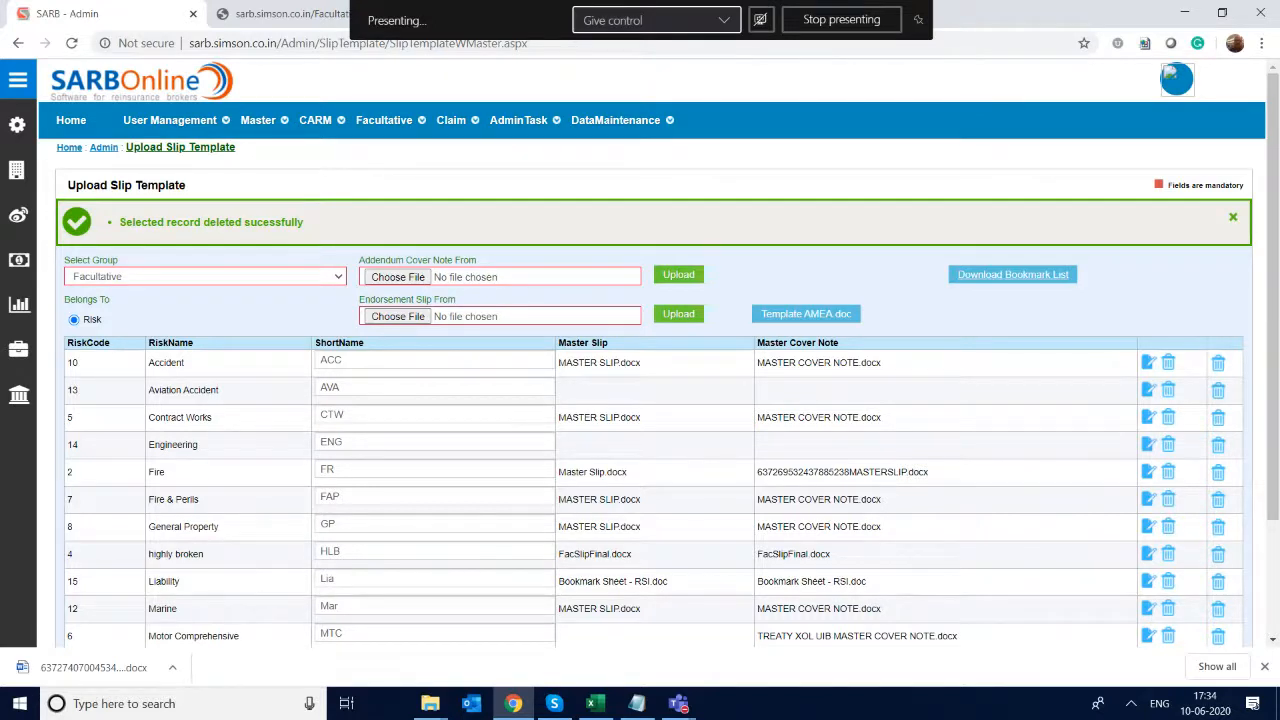
{"action": "left_click", "coordinate": [618, 122]}
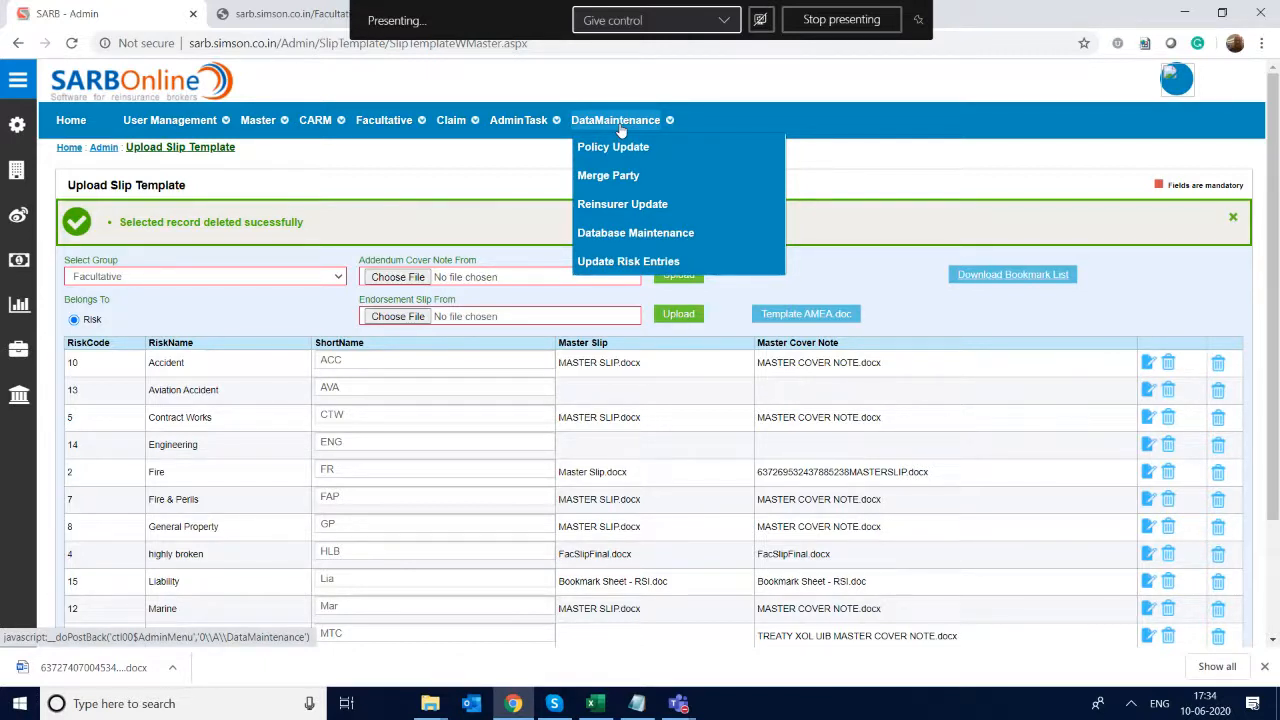
{"action": "mouse_move", "coordinate": [318, 124]}
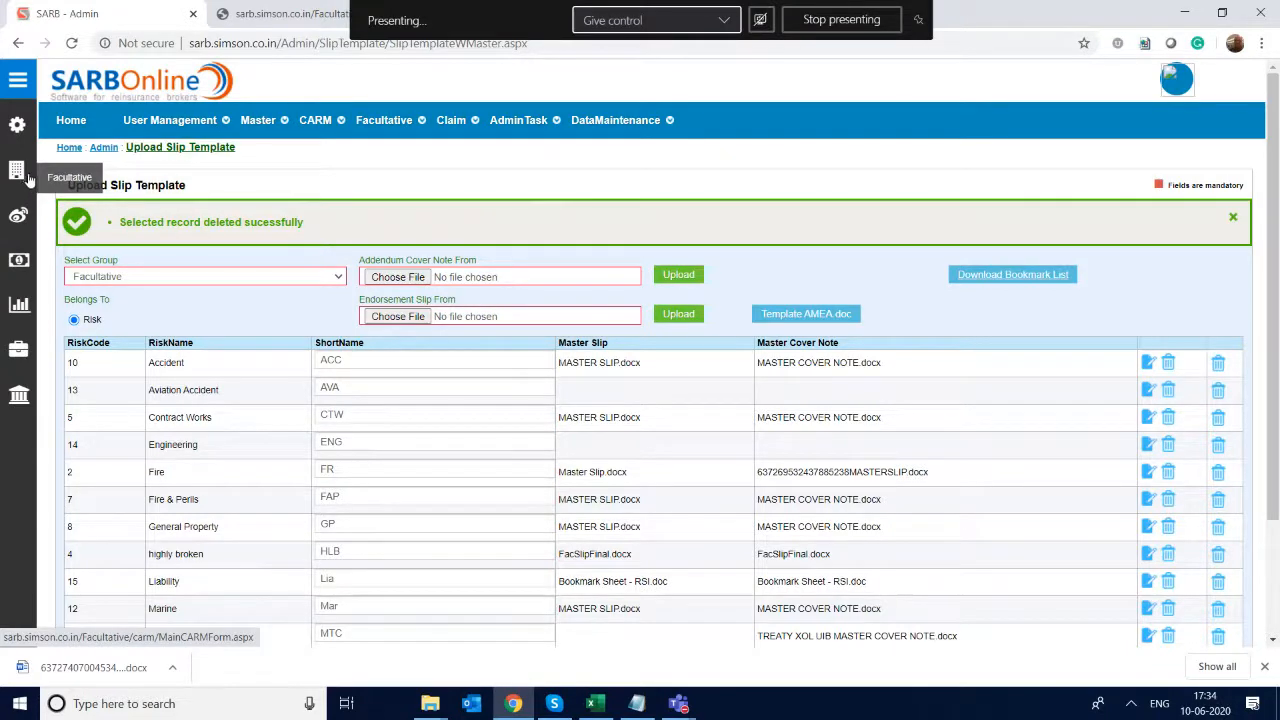
{"action": "left_click", "coordinate": [46, 188]}
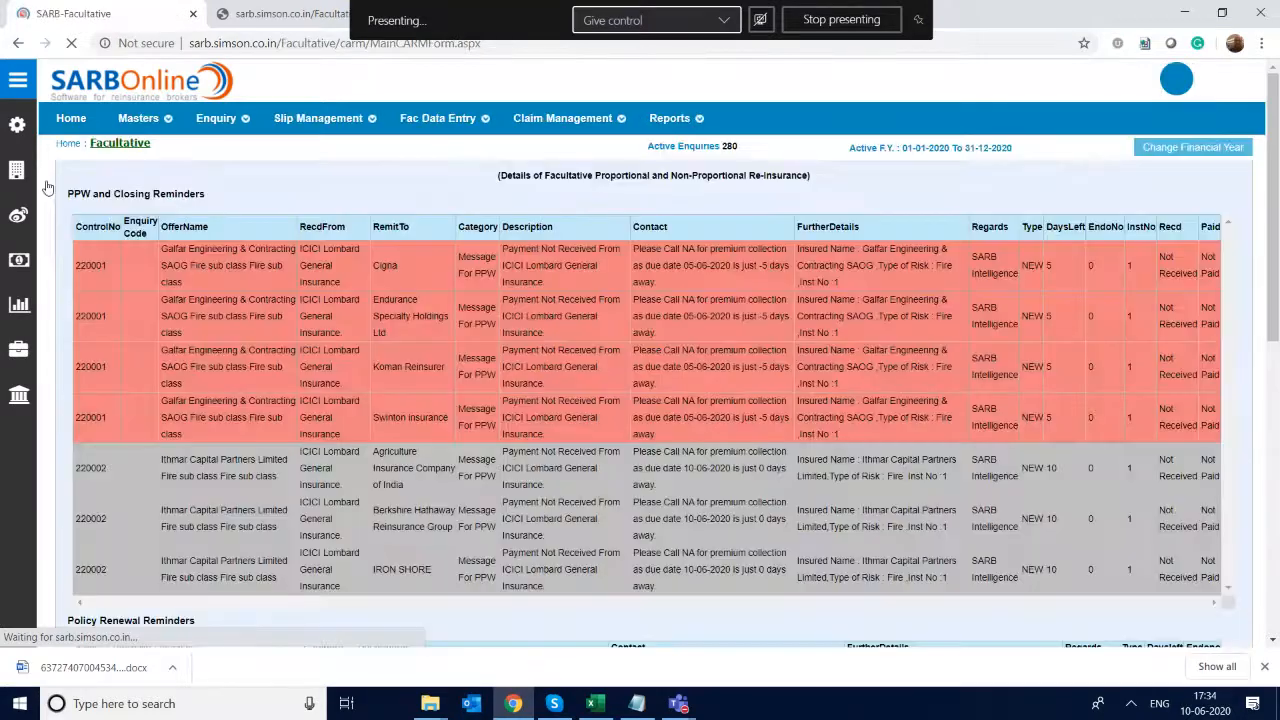
{"action": "left_click", "coordinate": [216, 118]}
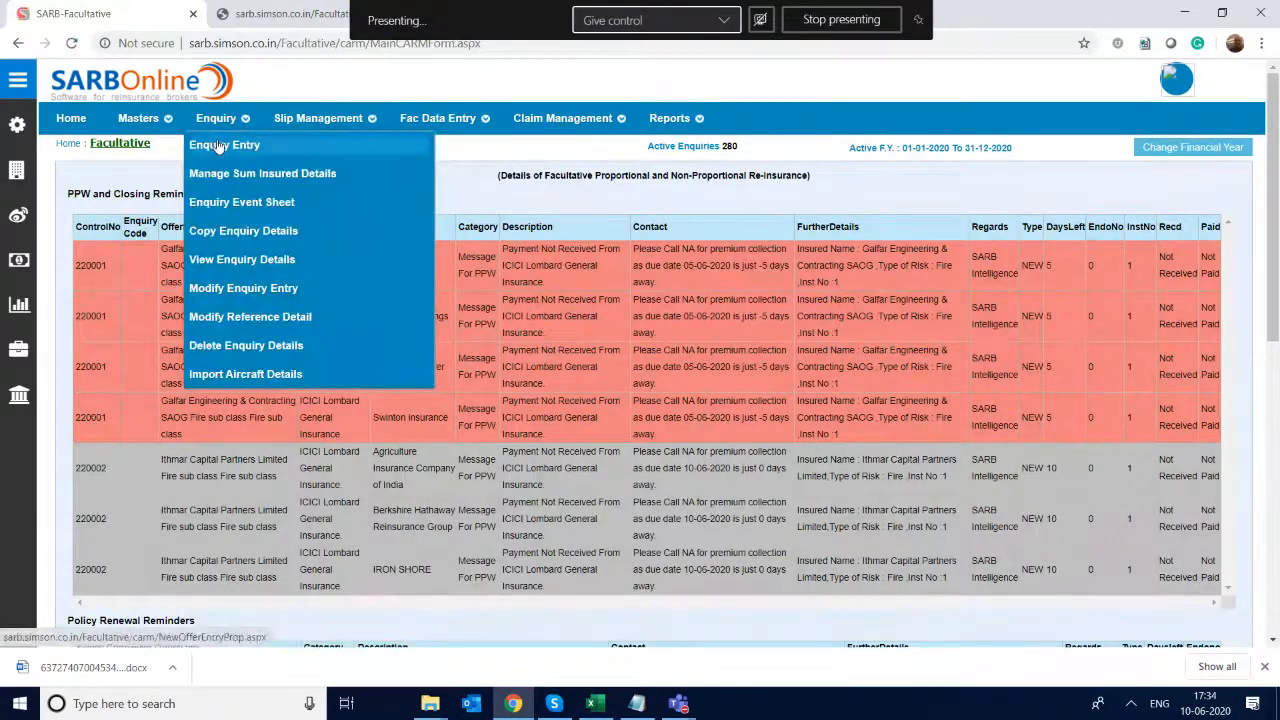
{"action": "left_click", "coordinate": [213, 142]}
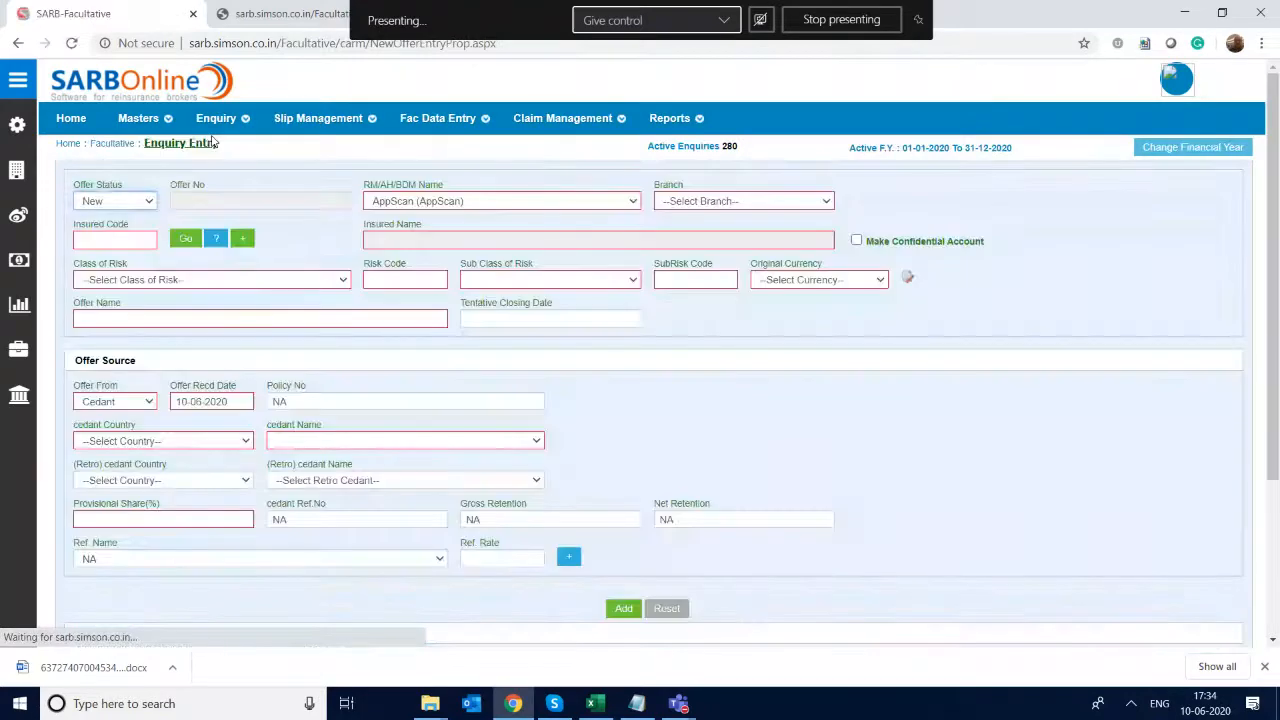
{"action": "scroll", "coordinate": [476, 616], "scroll_direction": "down", "scroll_amount": 1}
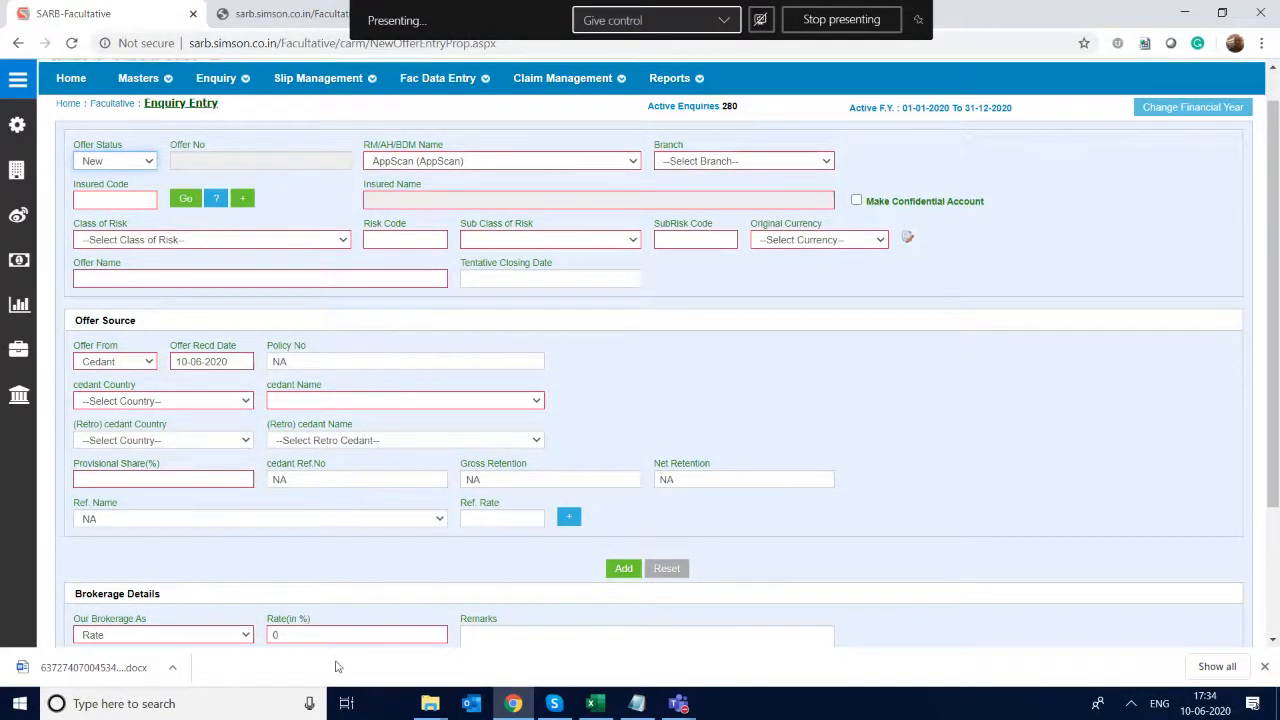
{"action": "key", "text": "Tab"}
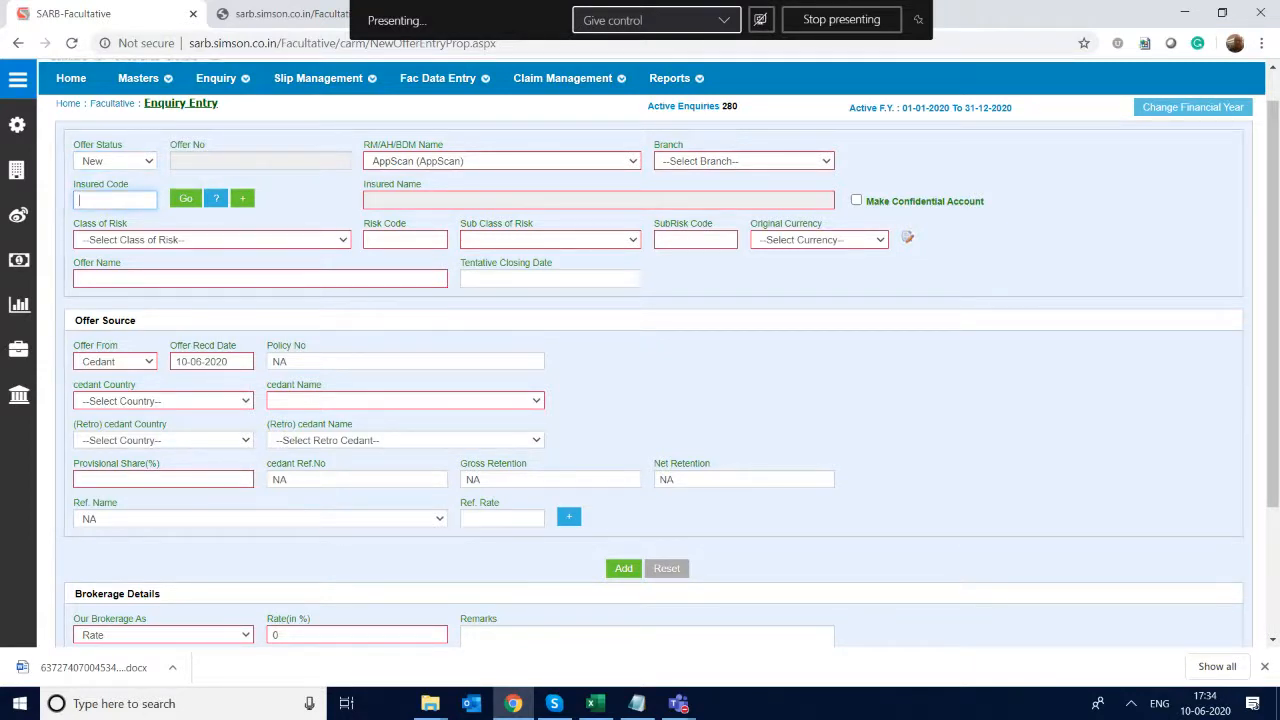
{"action": "scroll", "coordinate": [440, 636], "scroll_direction": "down", "scroll_amount": 1}
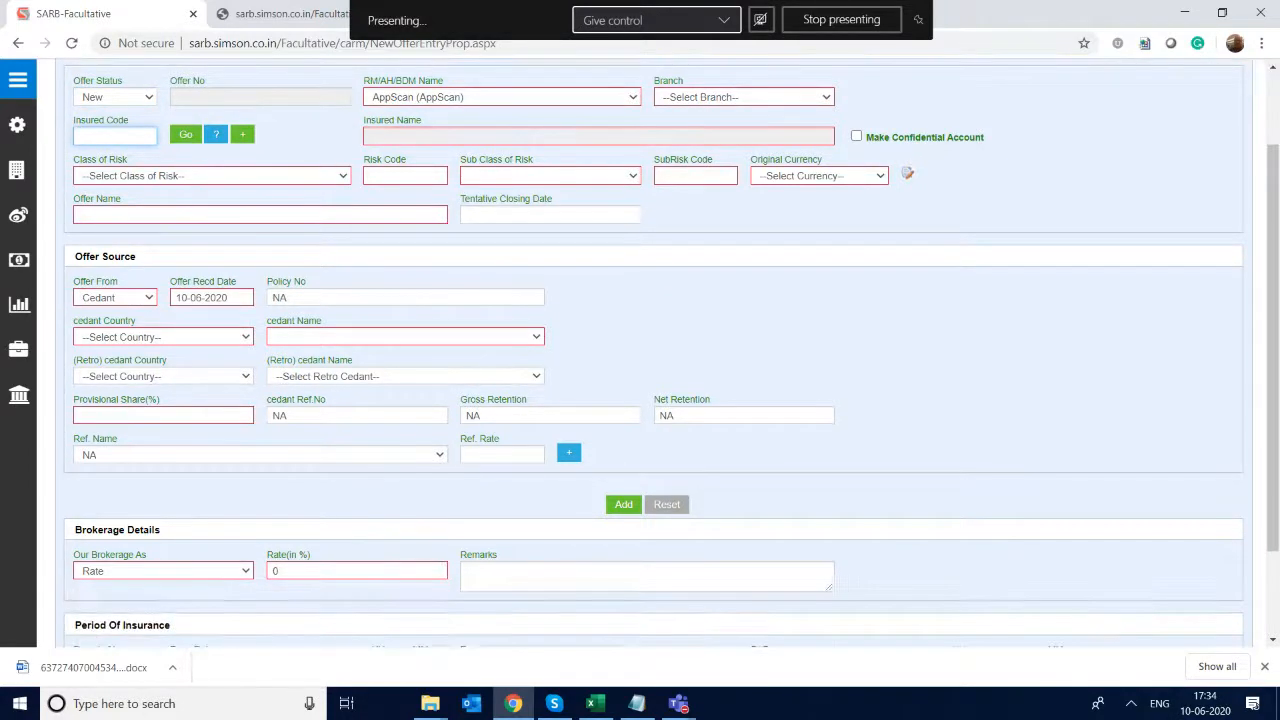
{"action": "scroll", "coordinate": [440, 636], "scroll_direction": "up", "scroll_amount": 2}
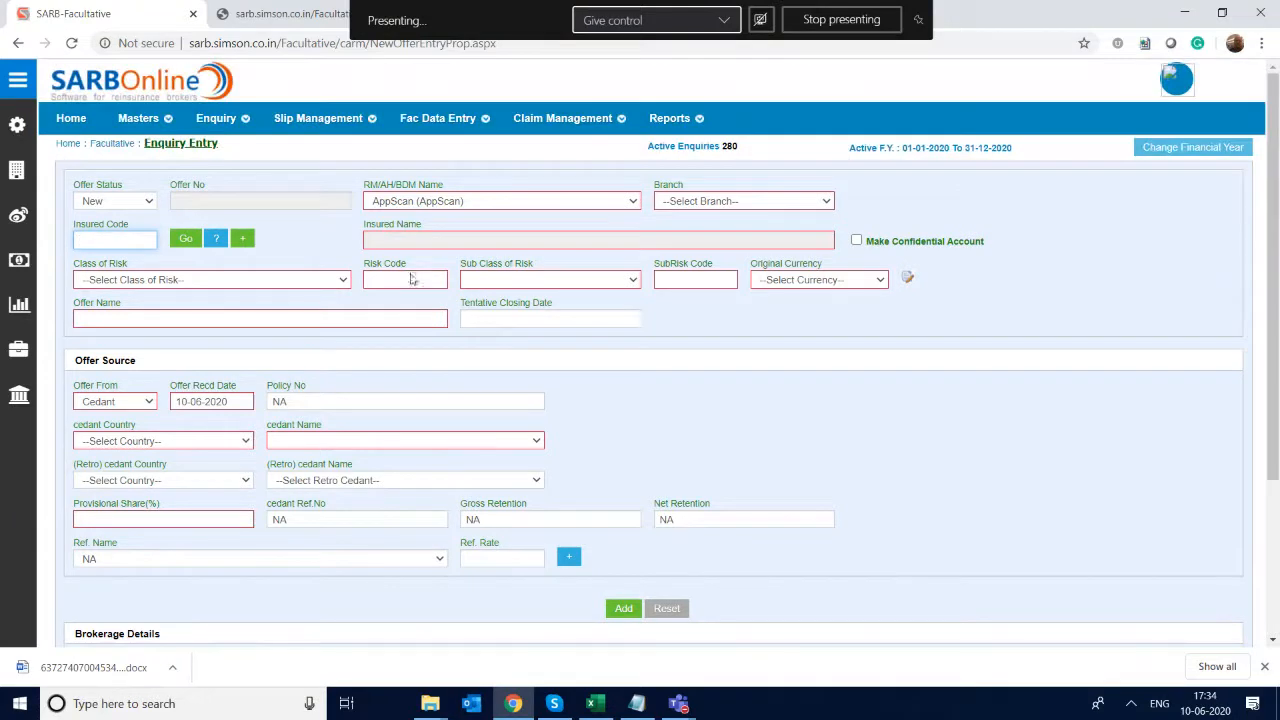
- Open the Create/Edit Broker Slip page and load the slip details for enquiry code 1137
{"action": "left_click", "coordinate": [318, 118]}
{"action": "left_click", "coordinate": [324, 147]}
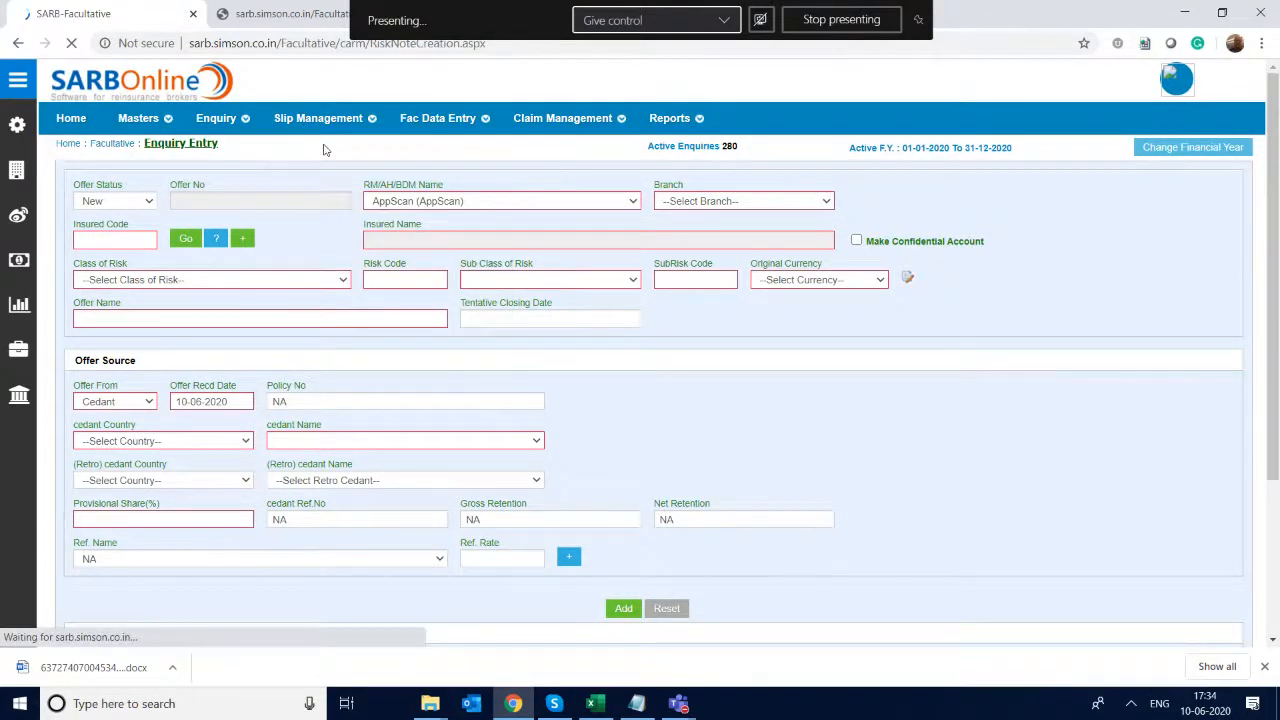
{"action": "type", "text": "1137"}
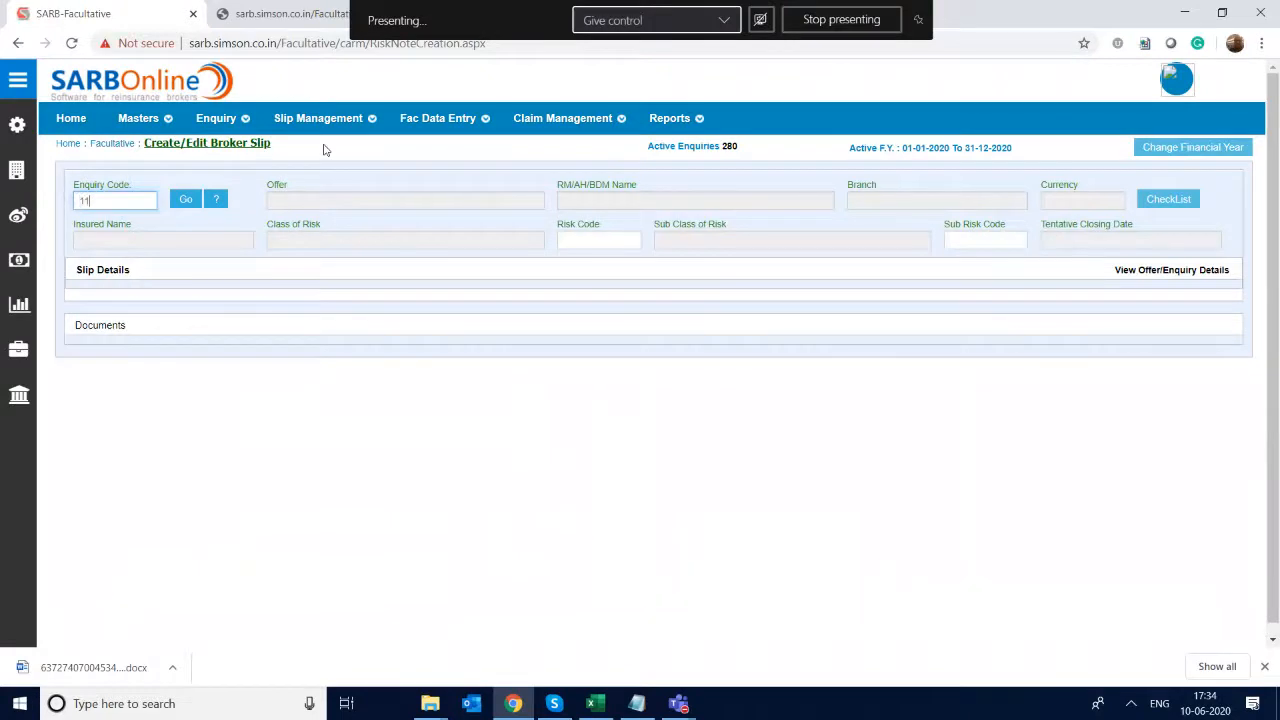
{"action": "key", "text": "Return"}
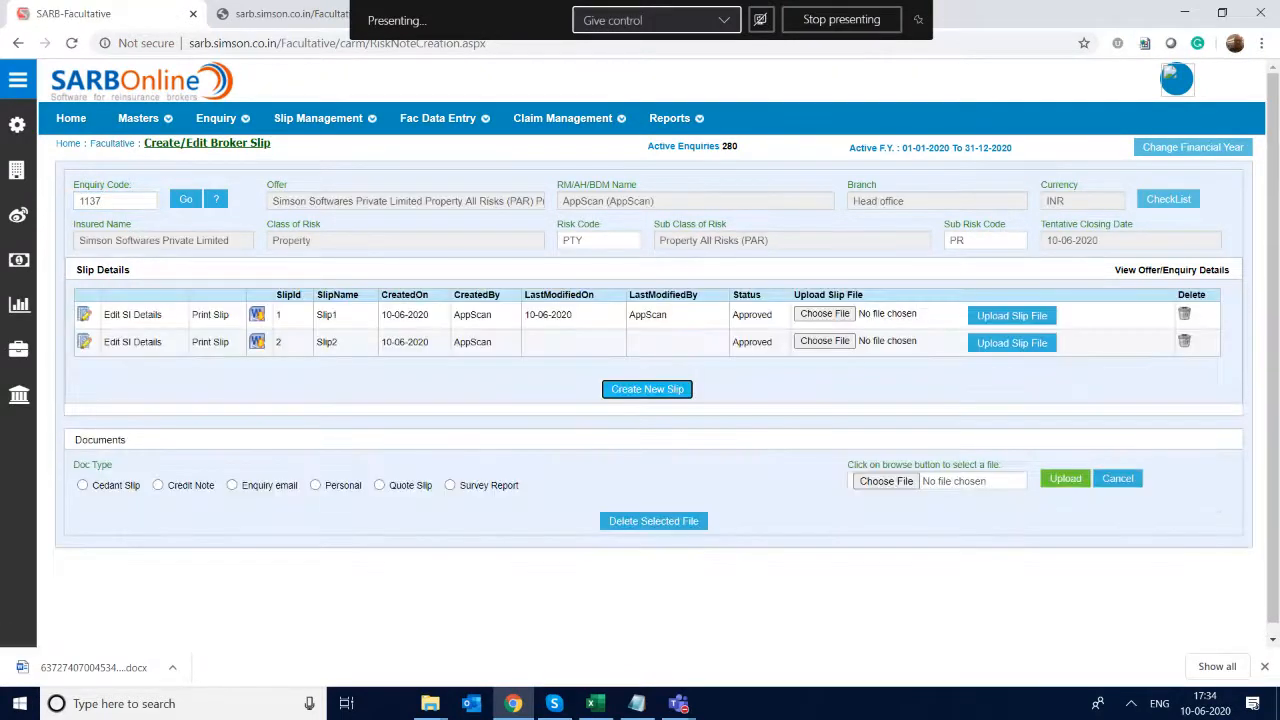
{"action": "scroll", "coordinate": [323, 149], "scroll_direction": "down", "scroll_amount": 1}
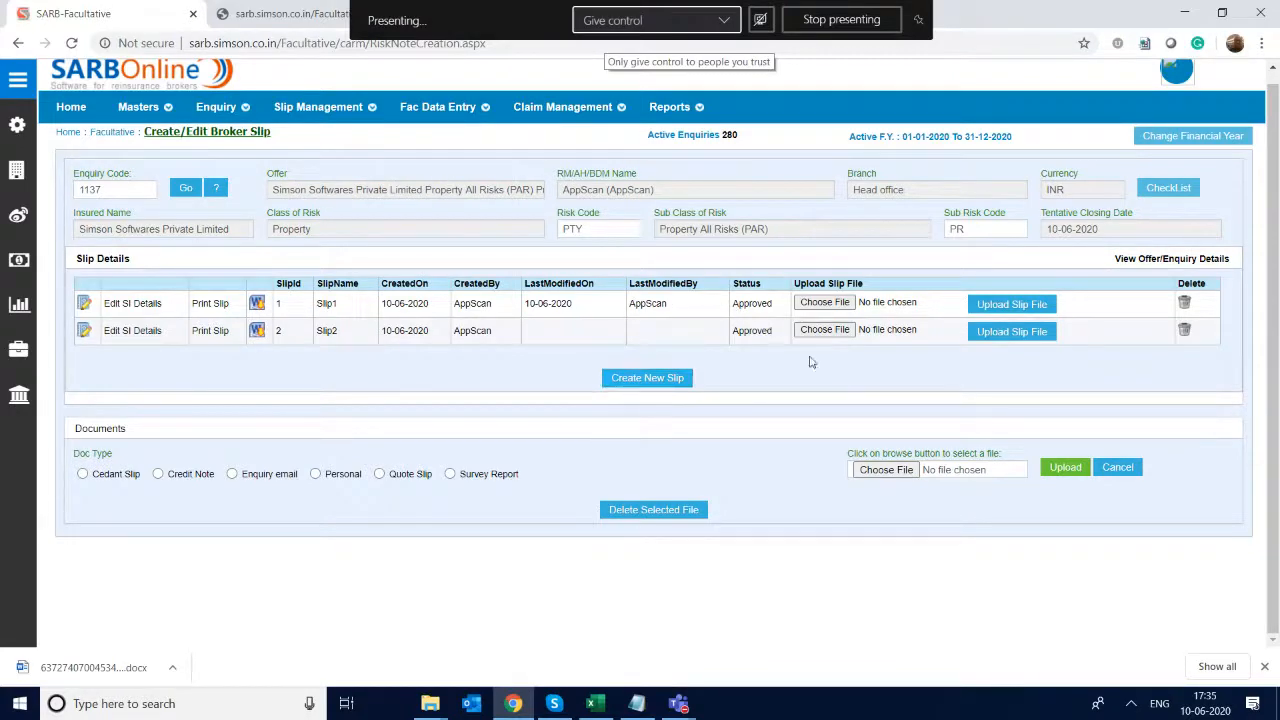
- Open the Mail Placement Slip to Reinsurer/Broker page from the slip management functions
{"action": "mouse_move", "coordinate": [372, 112]}
{"action": "left_click", "coordinate": [771, 339]}
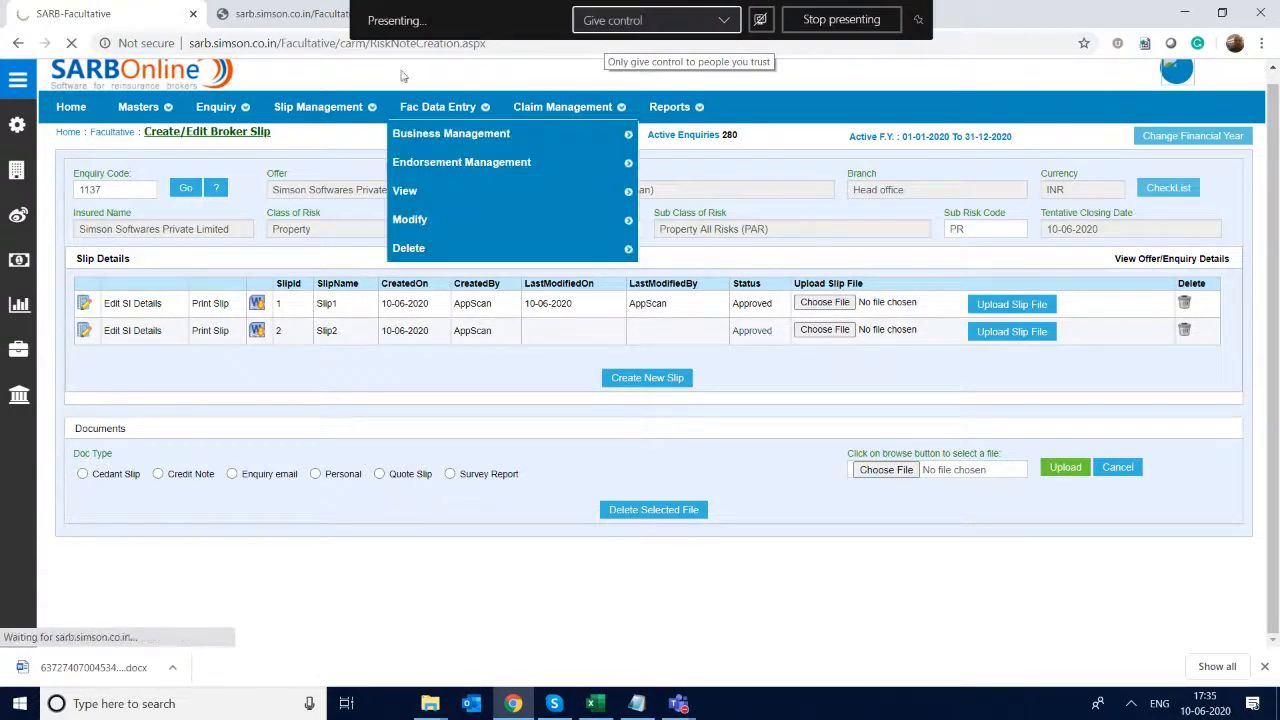
{"action": "mouse_move", "coordinate": [330, 107]}
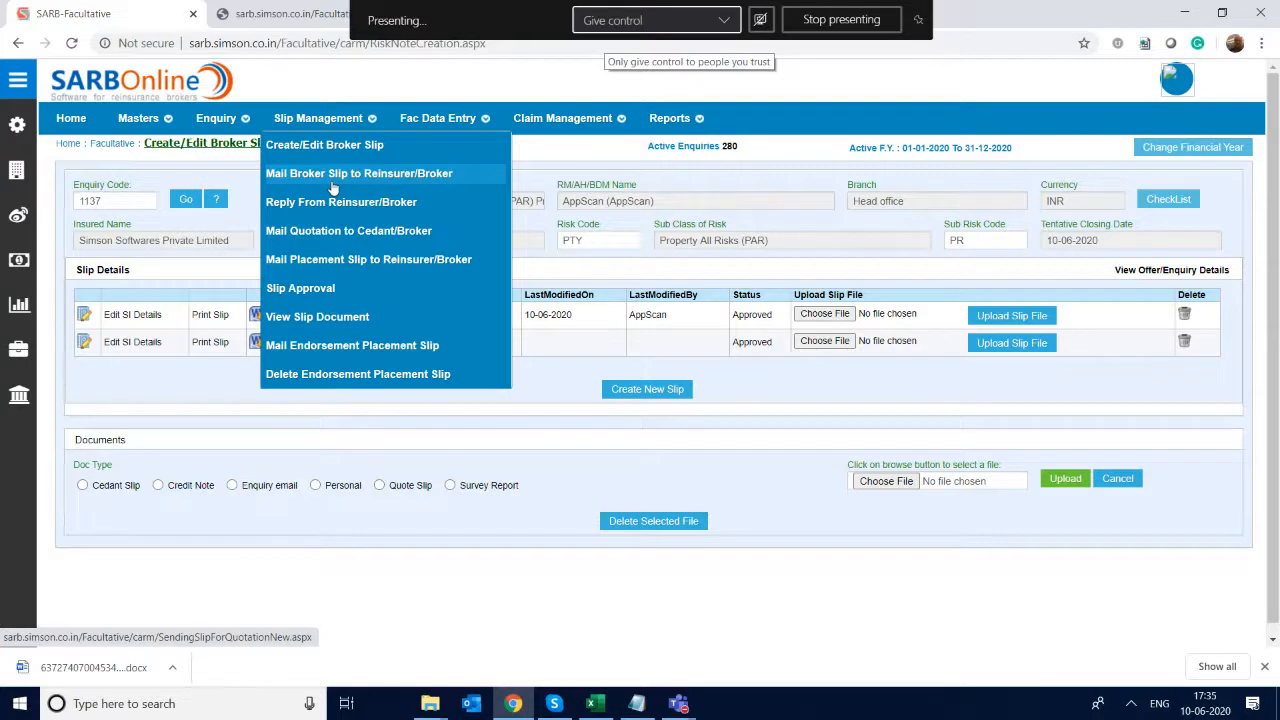
{"action": "left_click", "coordinate": [340, 261]}
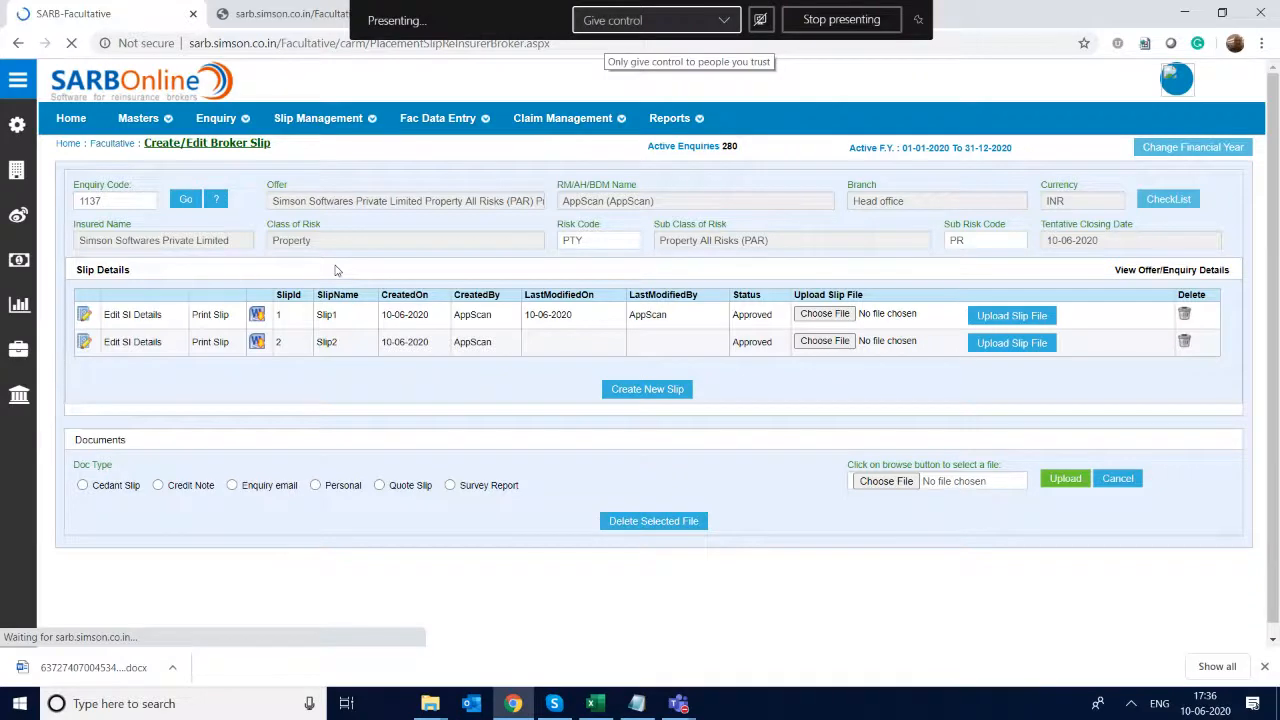
- Switch to the Microsoft Teams live event window, show the meeting chat and stop sharing the desktop
{"action": "left_click", "coordinate": [680, 705]}
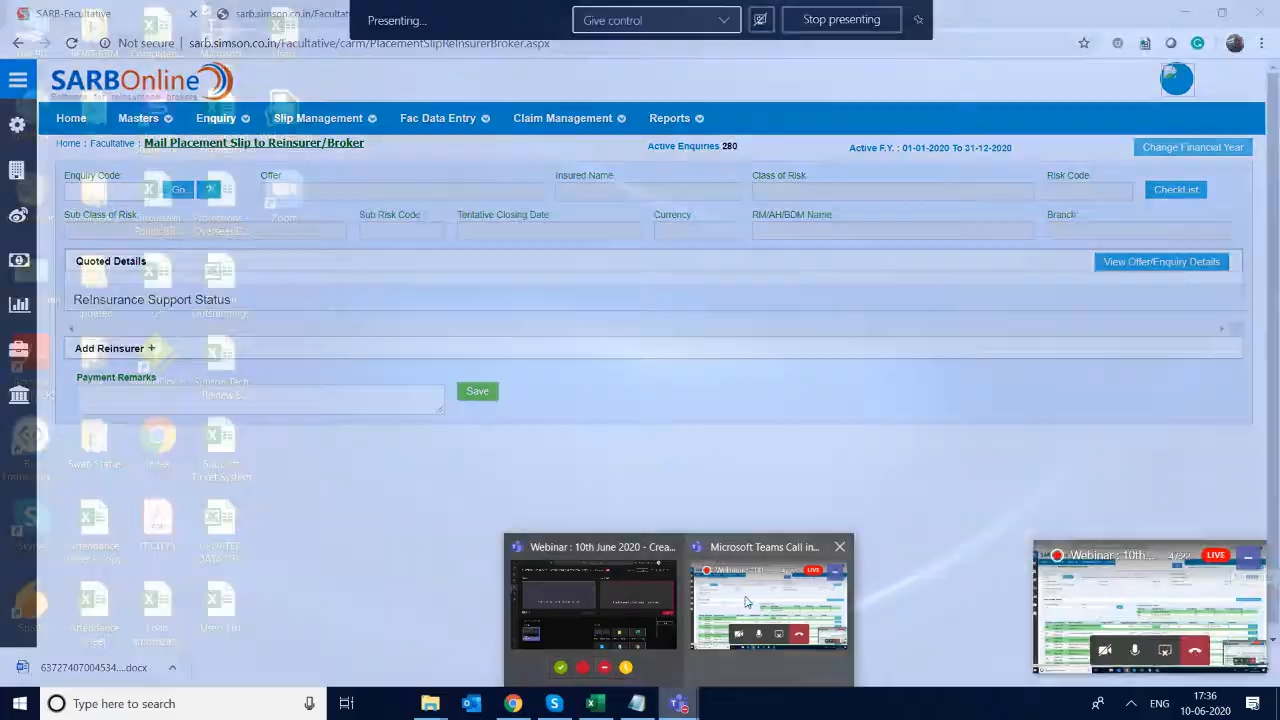
{"action": "left_click", "coordinate": [745, 601]}
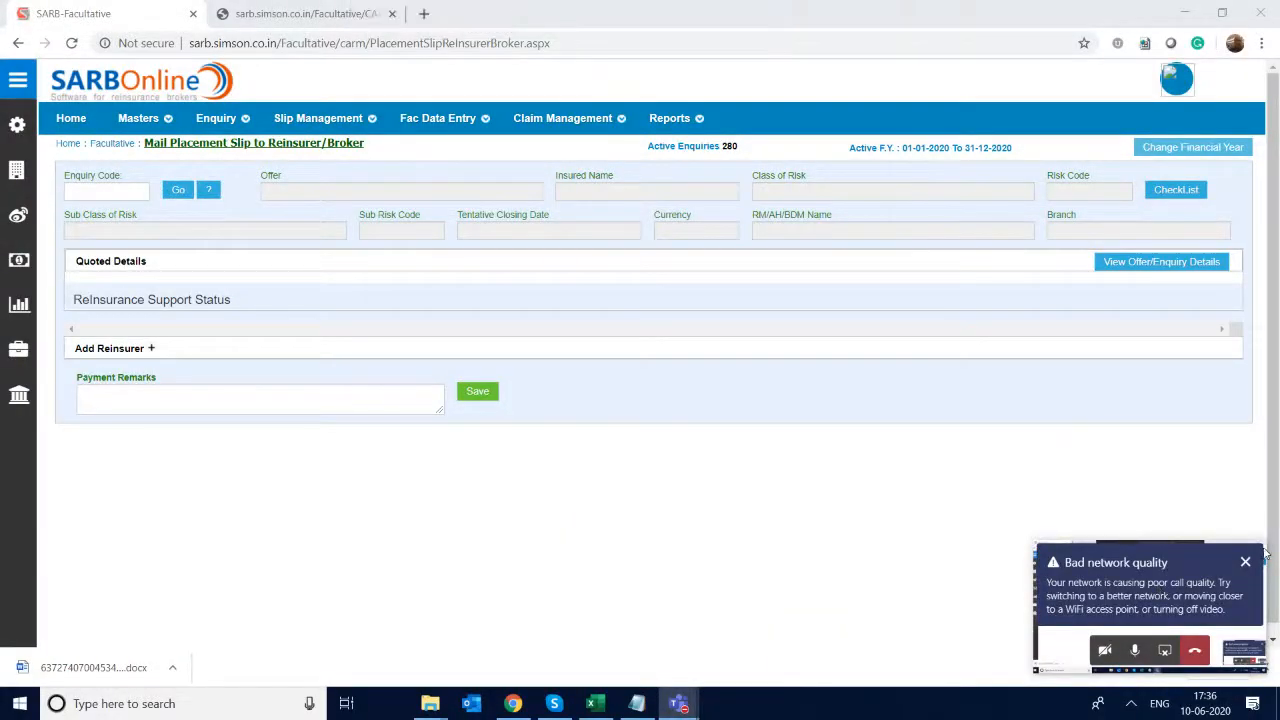
{"action": "left_click", "coordinate": [1246, 566]}
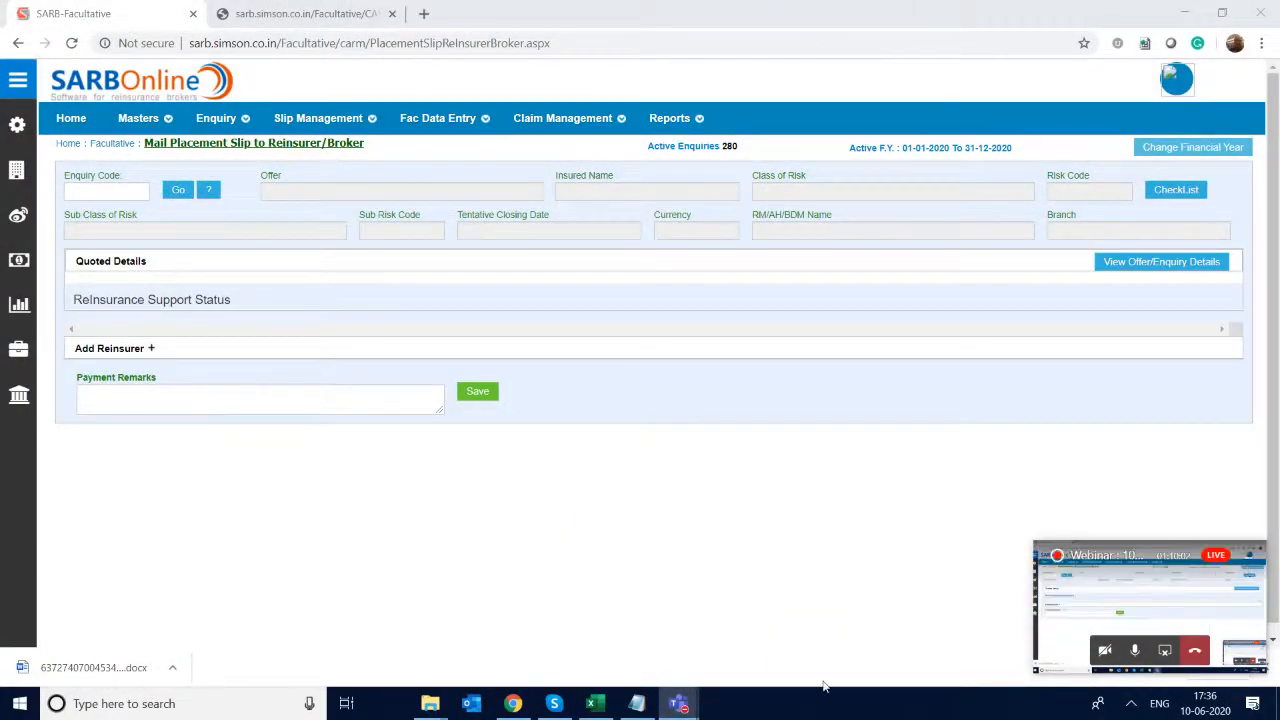
{"action": "mouse_move", "coordinate": [680, 708]}
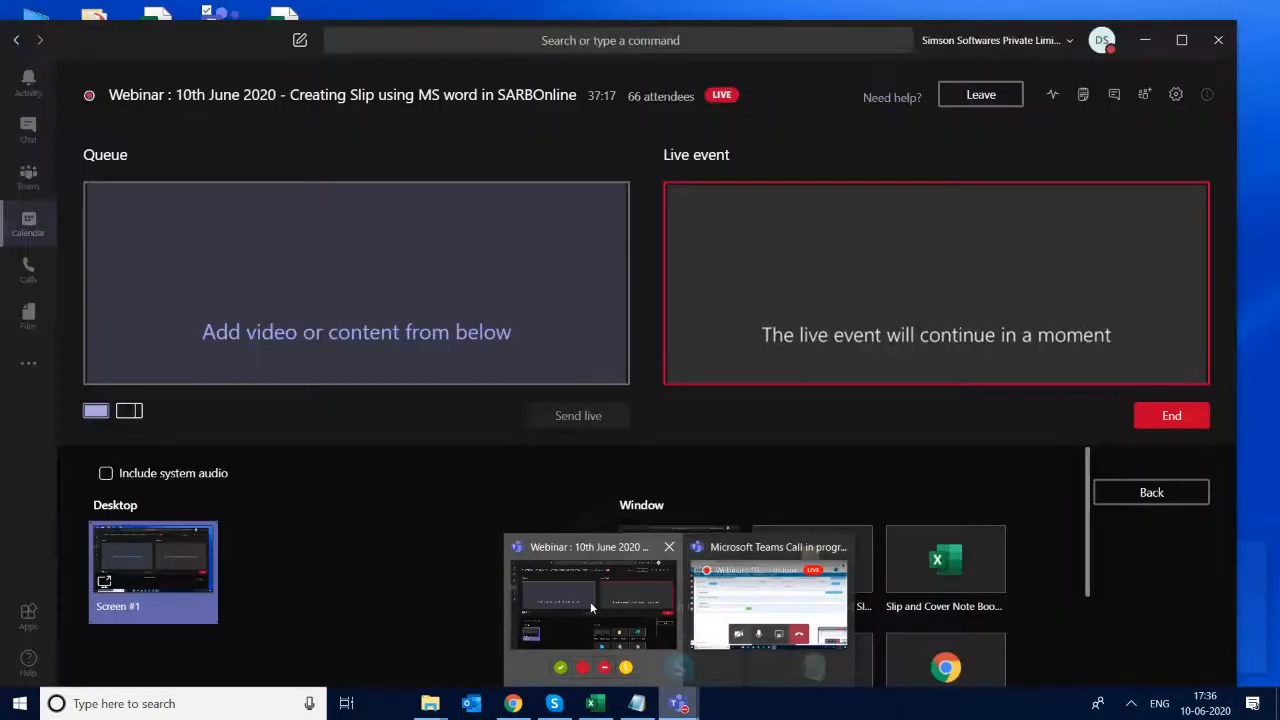
{"action": "left_click", "coordinate": [590, 601]}
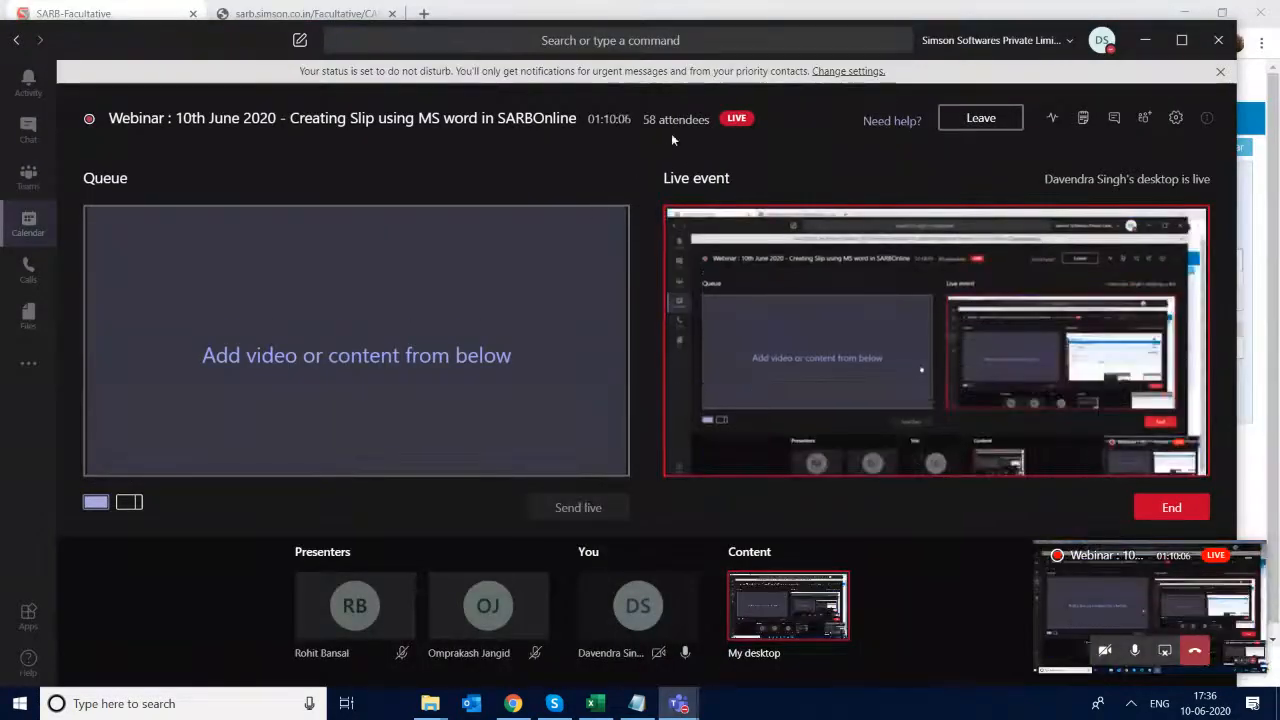
{"action": "left_click", "coordinate": [1115, 118]}
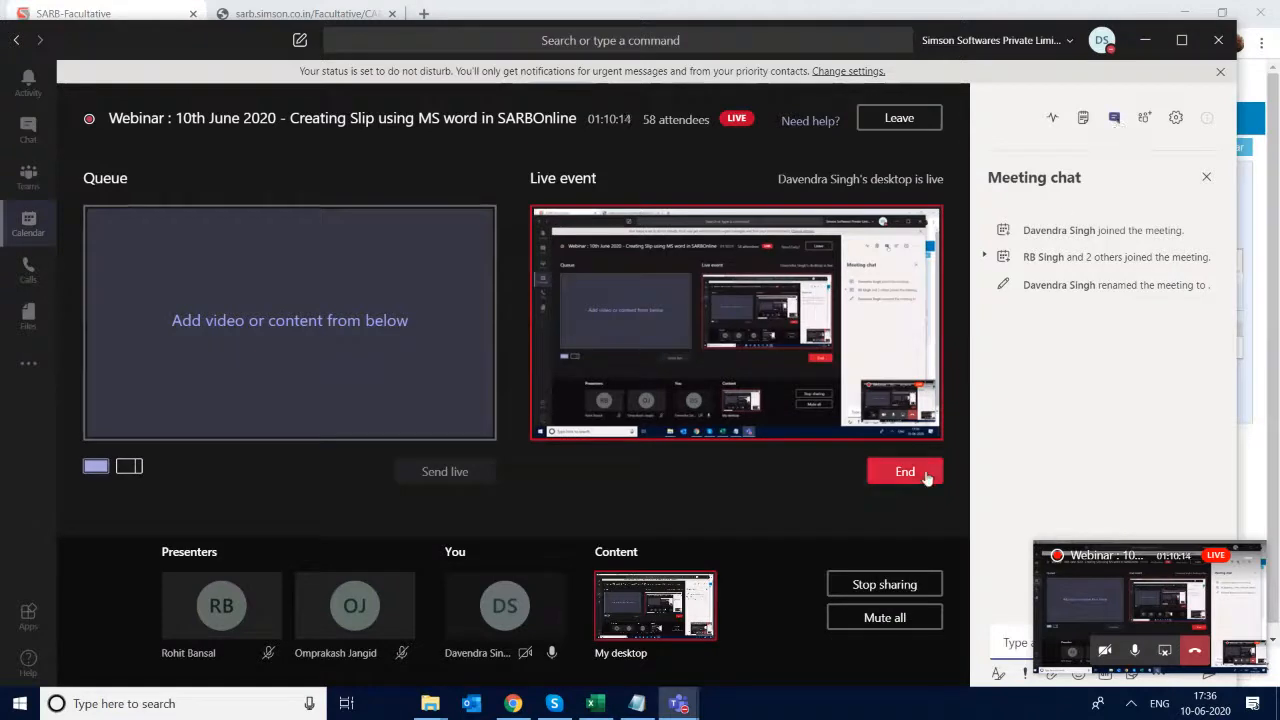
{"action": "left_click", "coordinate": [874, 585]}
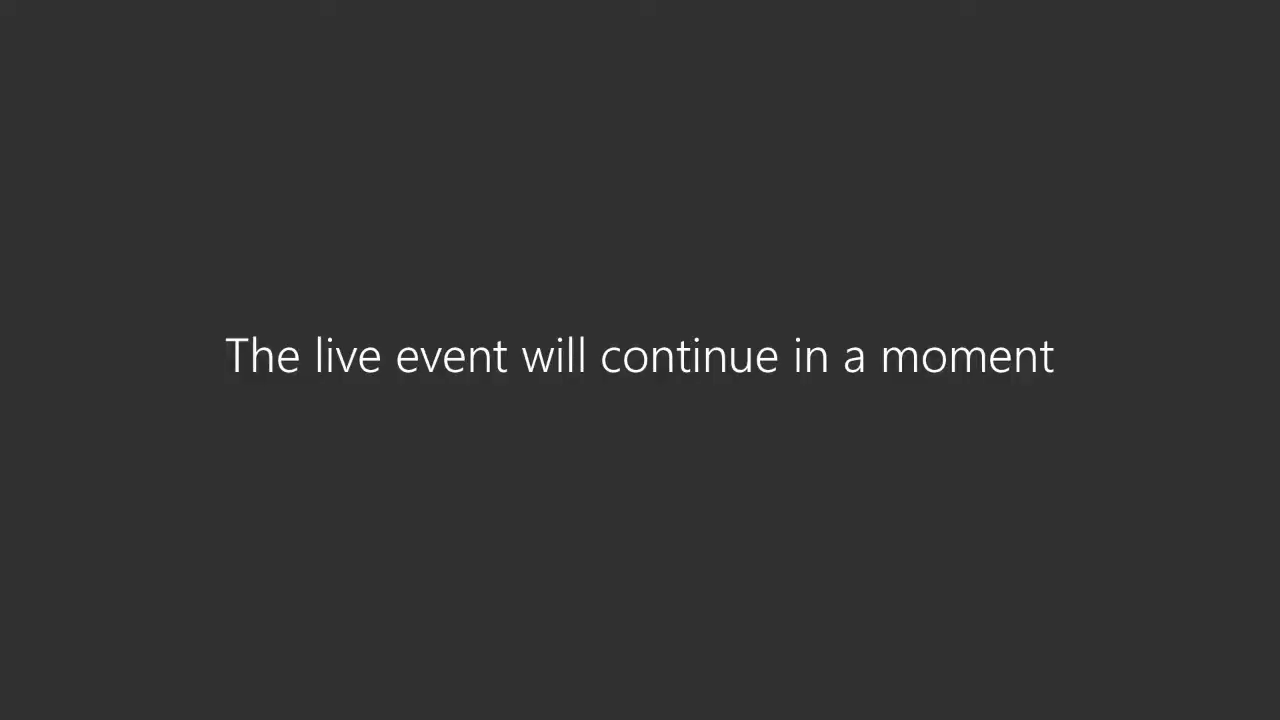